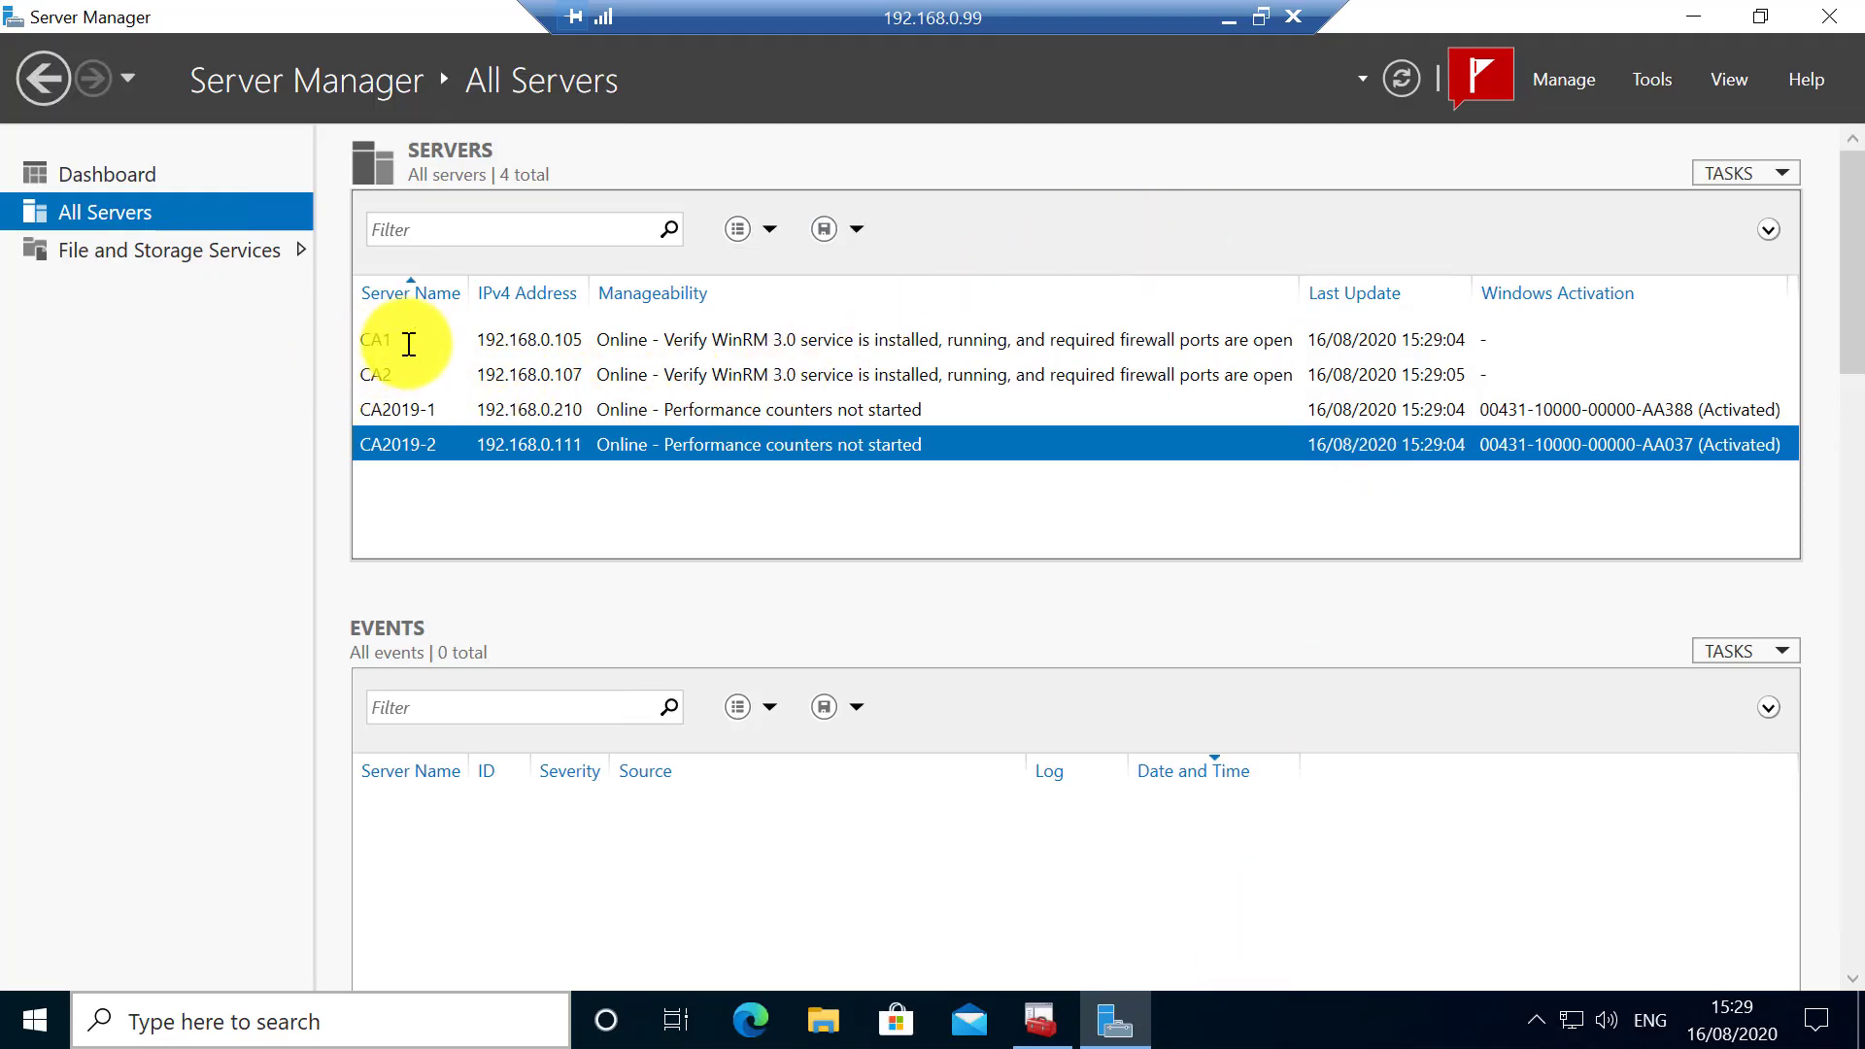
- Review the CA1, CA2, CA2019-1 and CA2019-2 server entries in All Servers
{"action": "left_click", "coordinate": [385, 342]}
{"action": "left_click", "coordinate": [387, 374]}
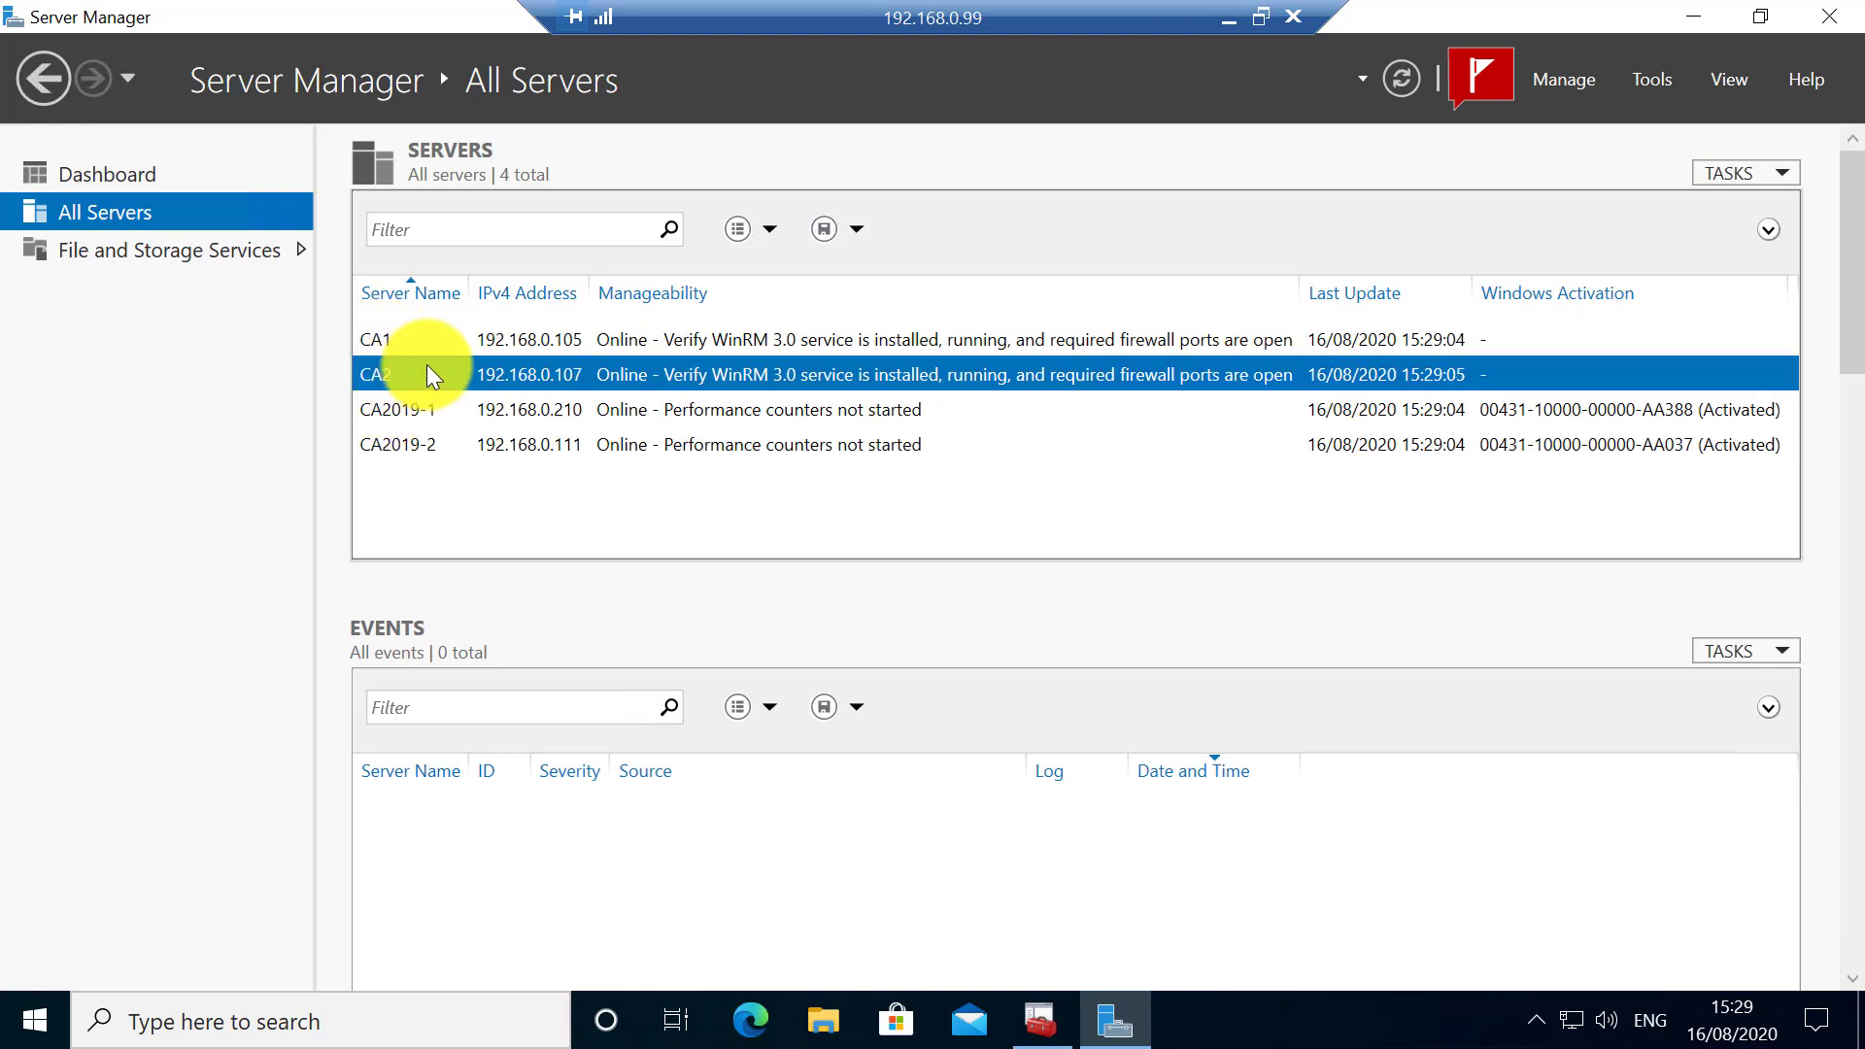
{"action": "left_click", "coordinate": [412, 410]}
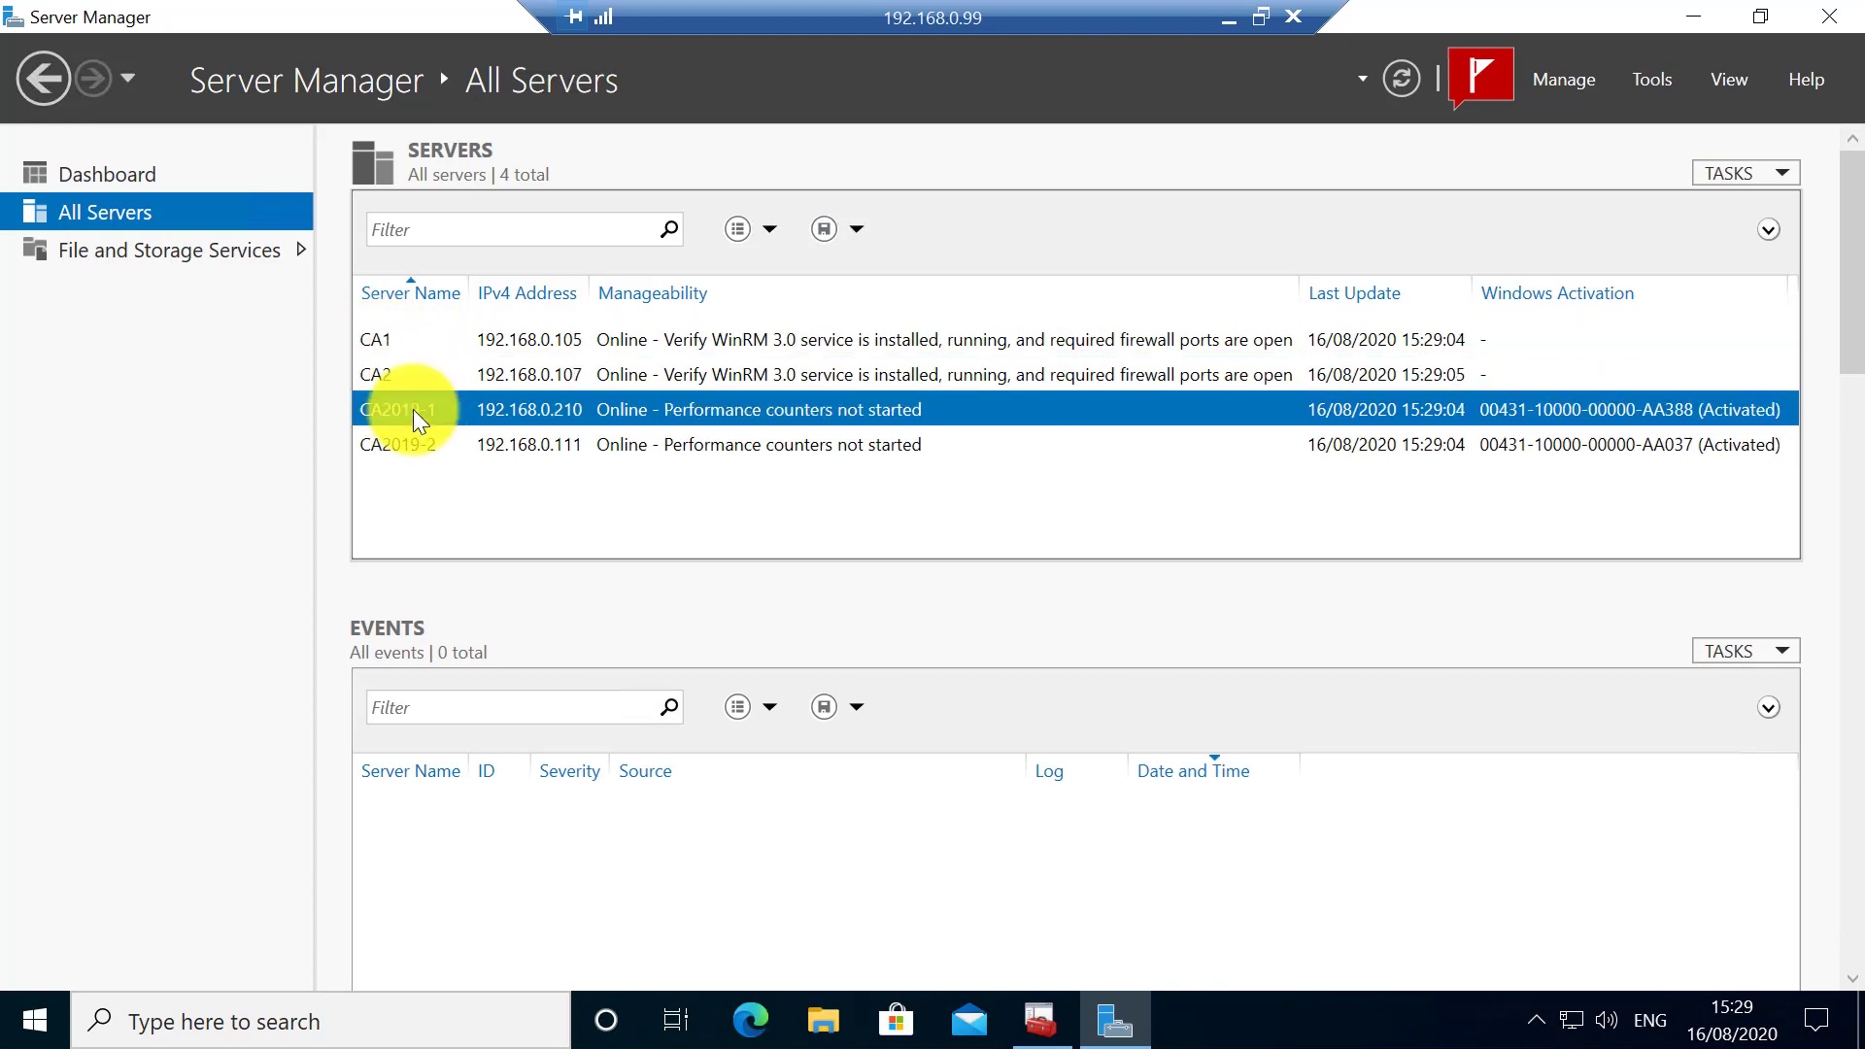
{"action": "left_click", "coordinate": [412, 445]}
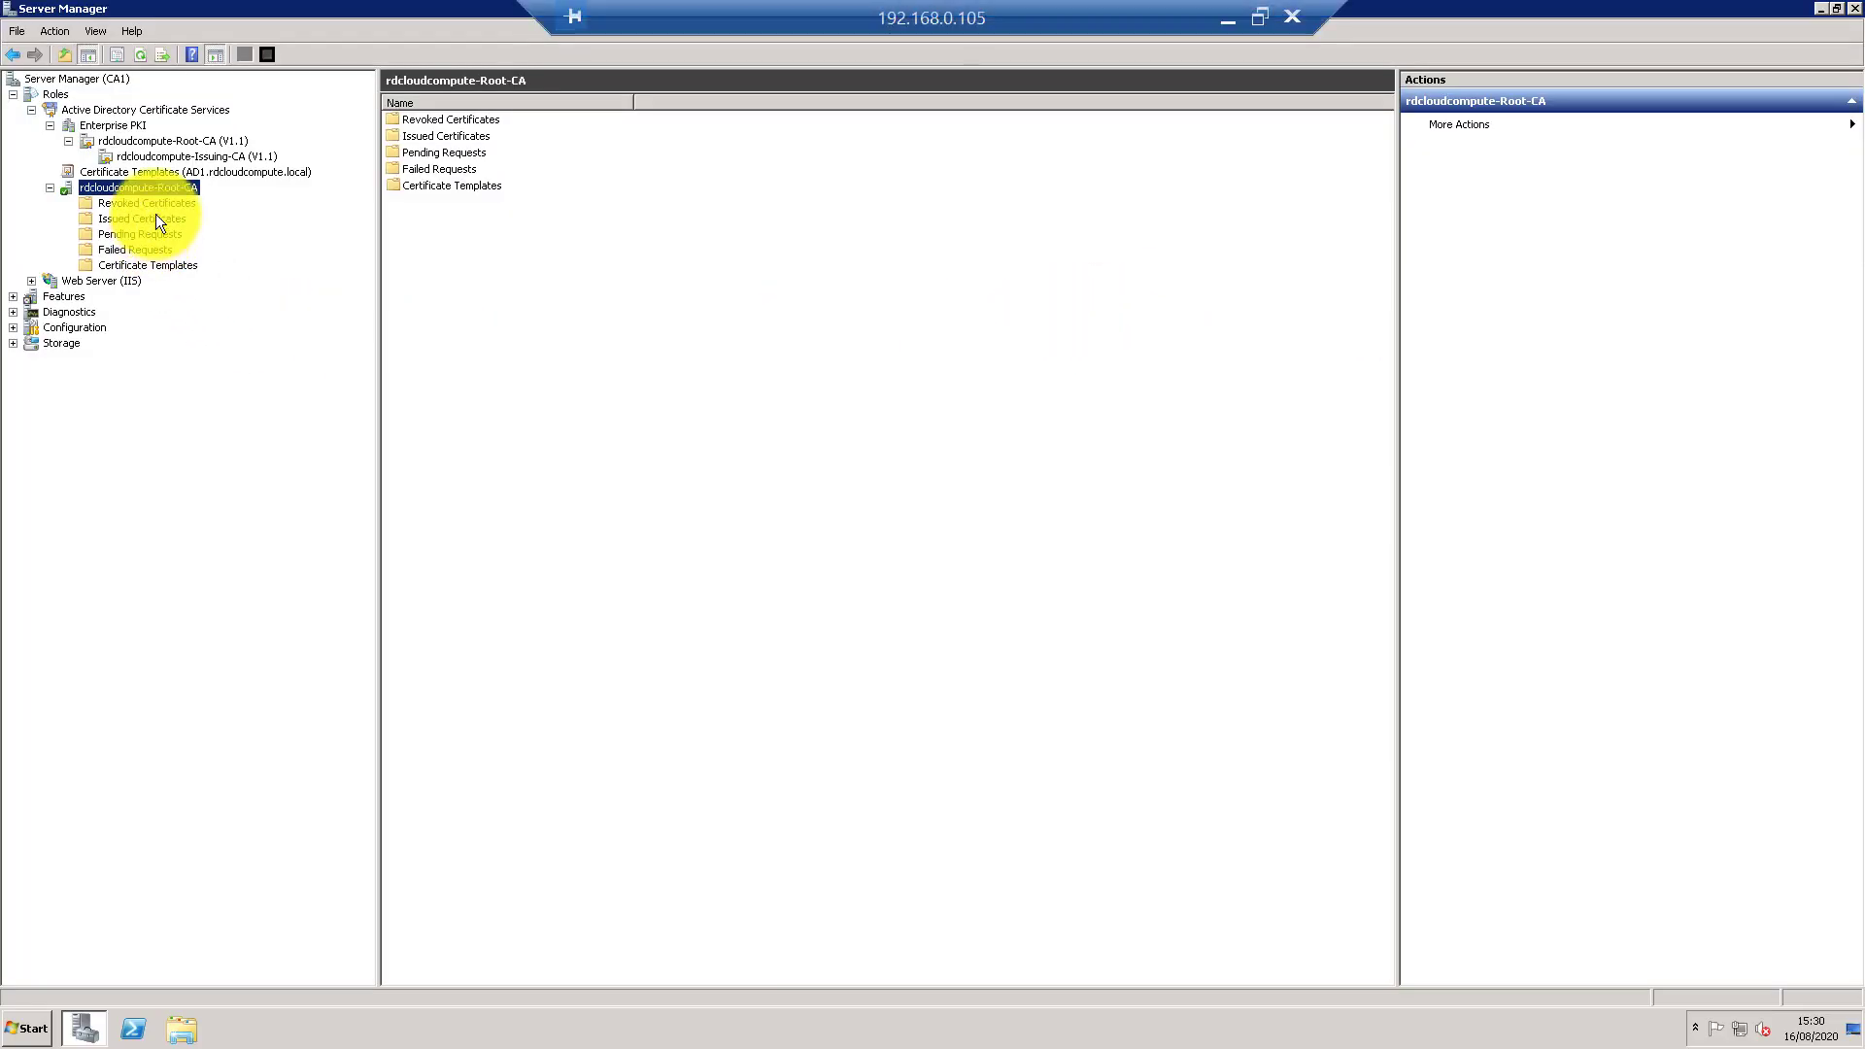
- Check rdcloudcompute-Root-CA's Enterprise PKI status on CA1 and list its issued certificates, requests 2–14
{"action": "left_click", "coordinate": [136, 139]}
{"action": "left_click", "coordinate": [131, 126]}
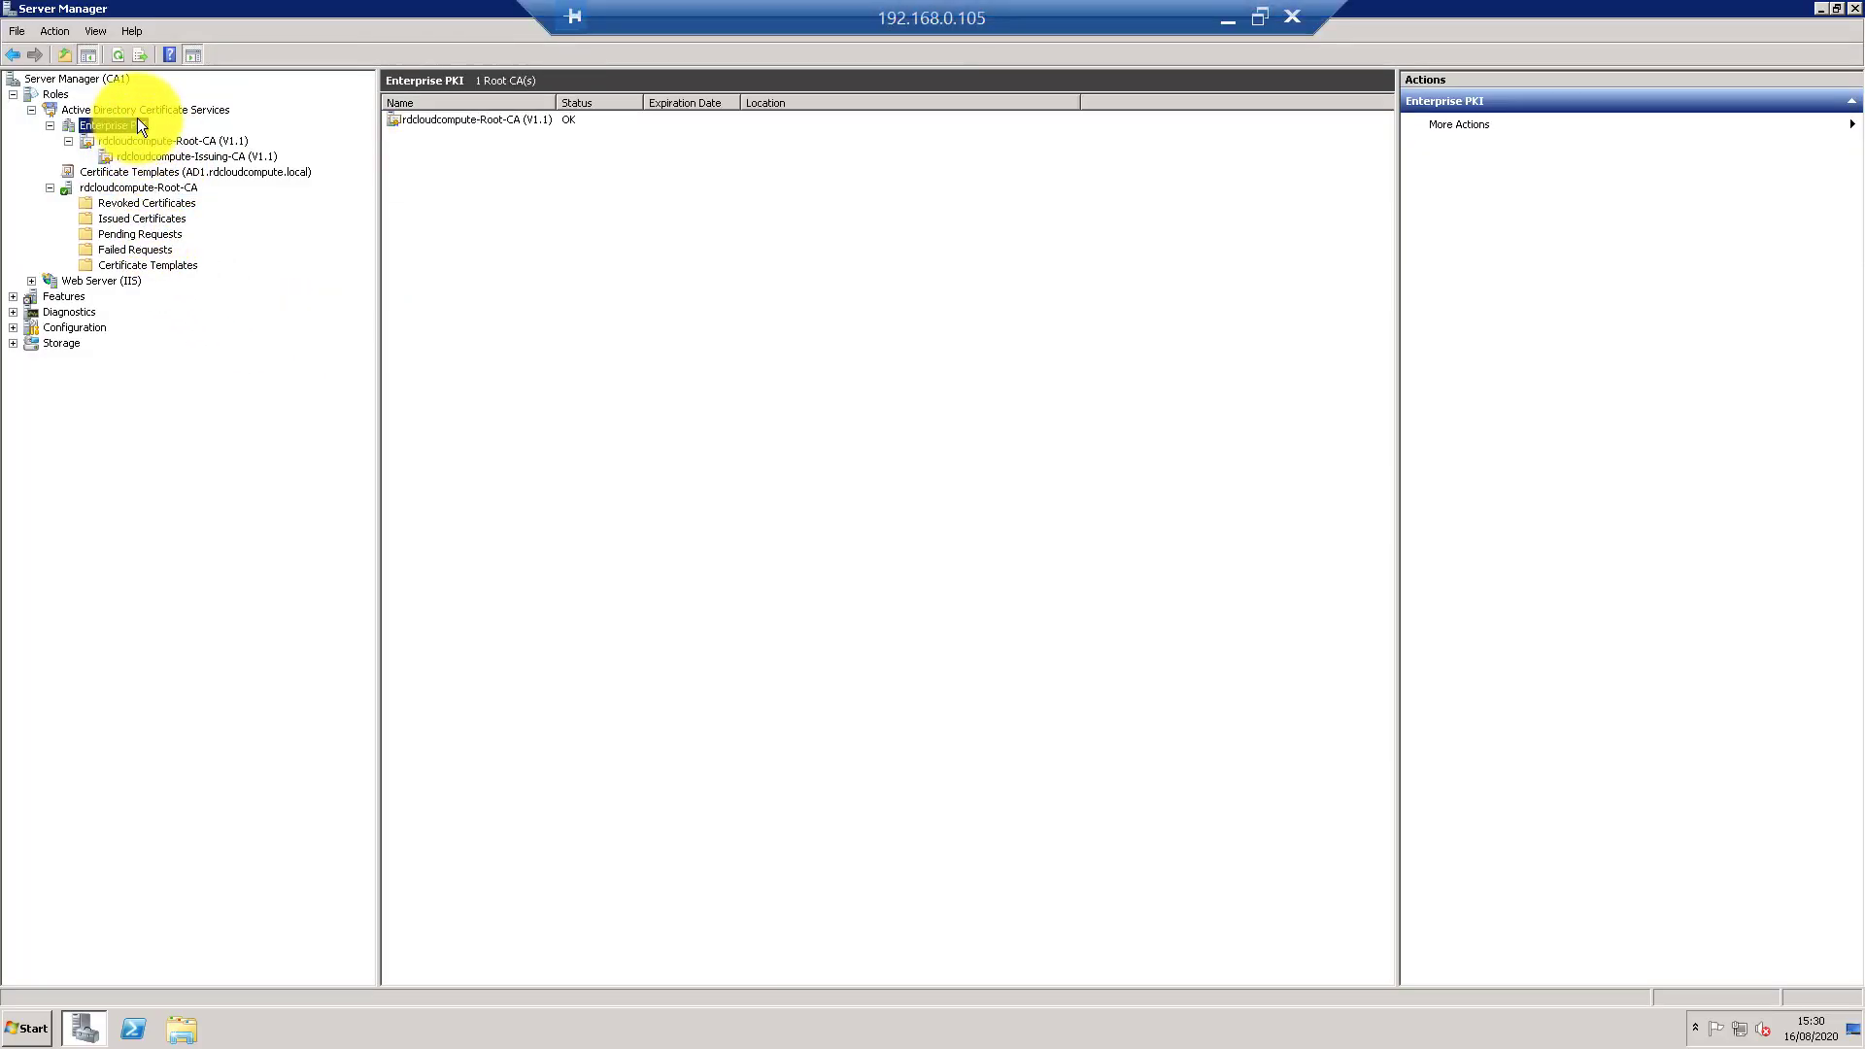
{"action": "left_click", "coordinate": [132, 83]}
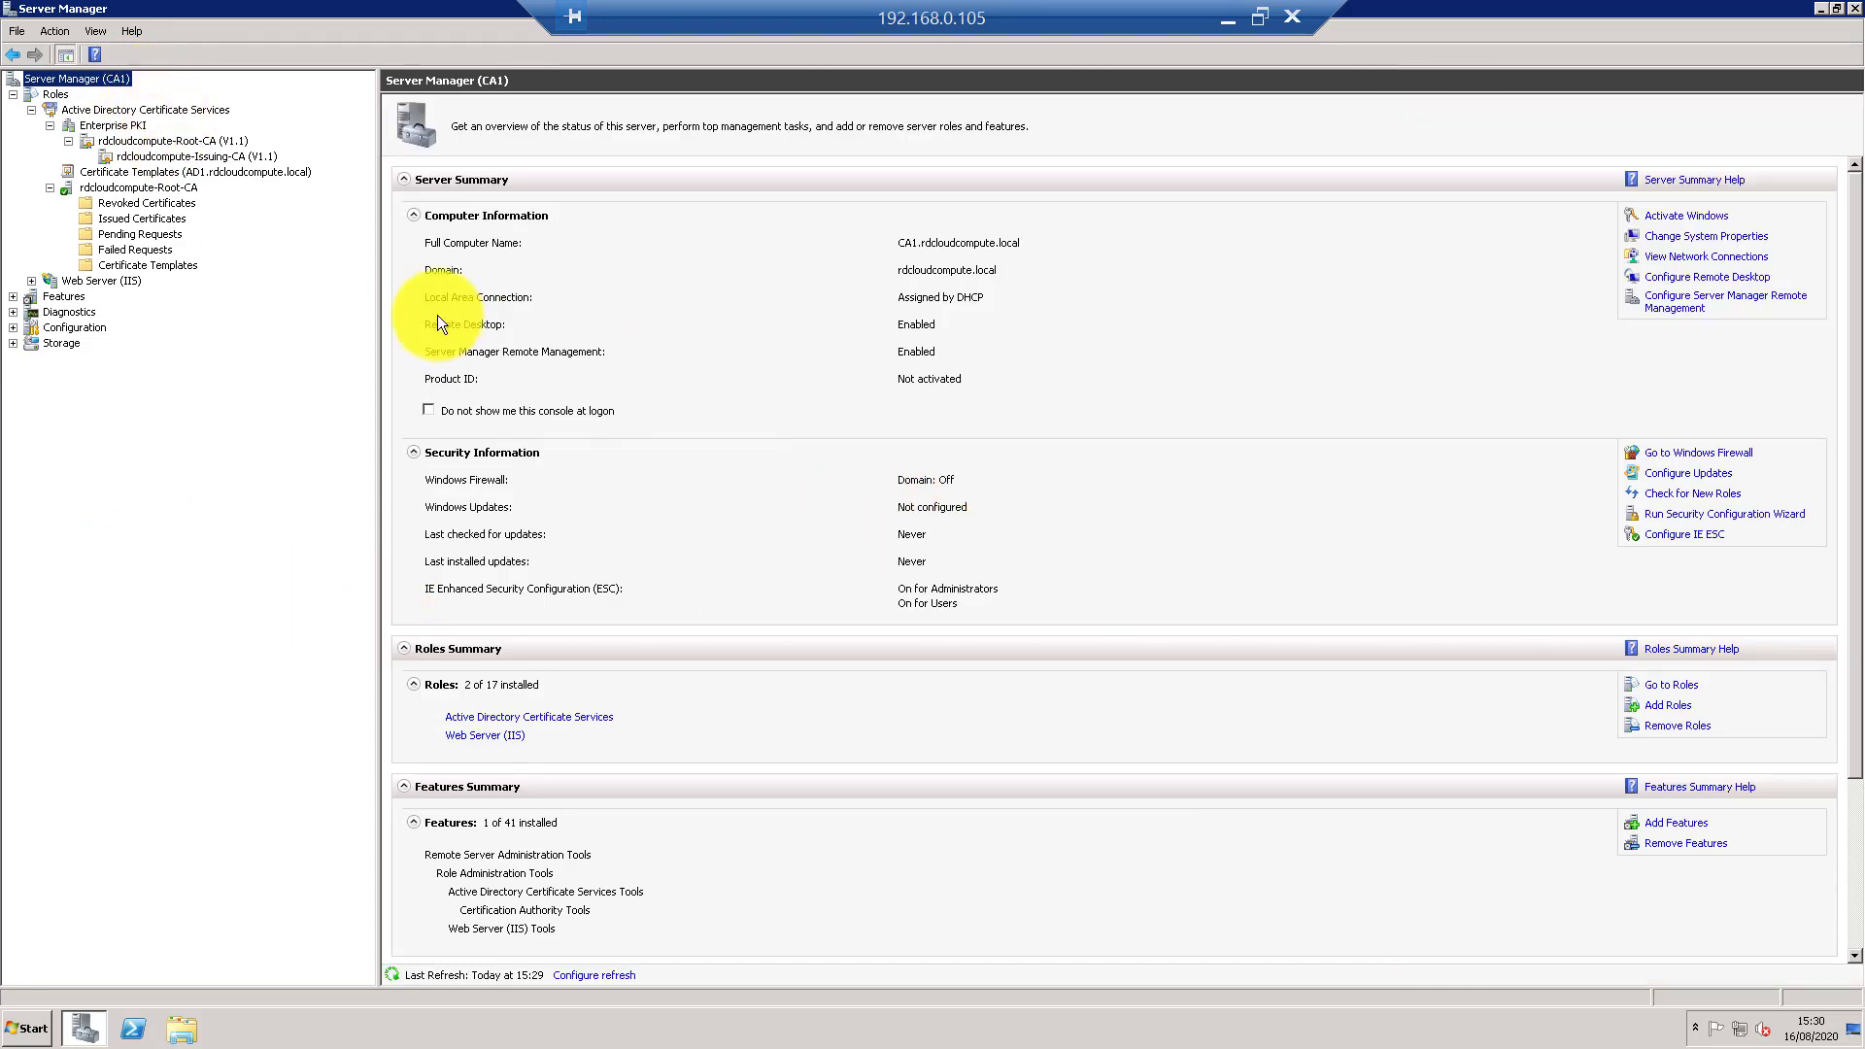
{"action": "left_click", "coordinate": [118, 140]}
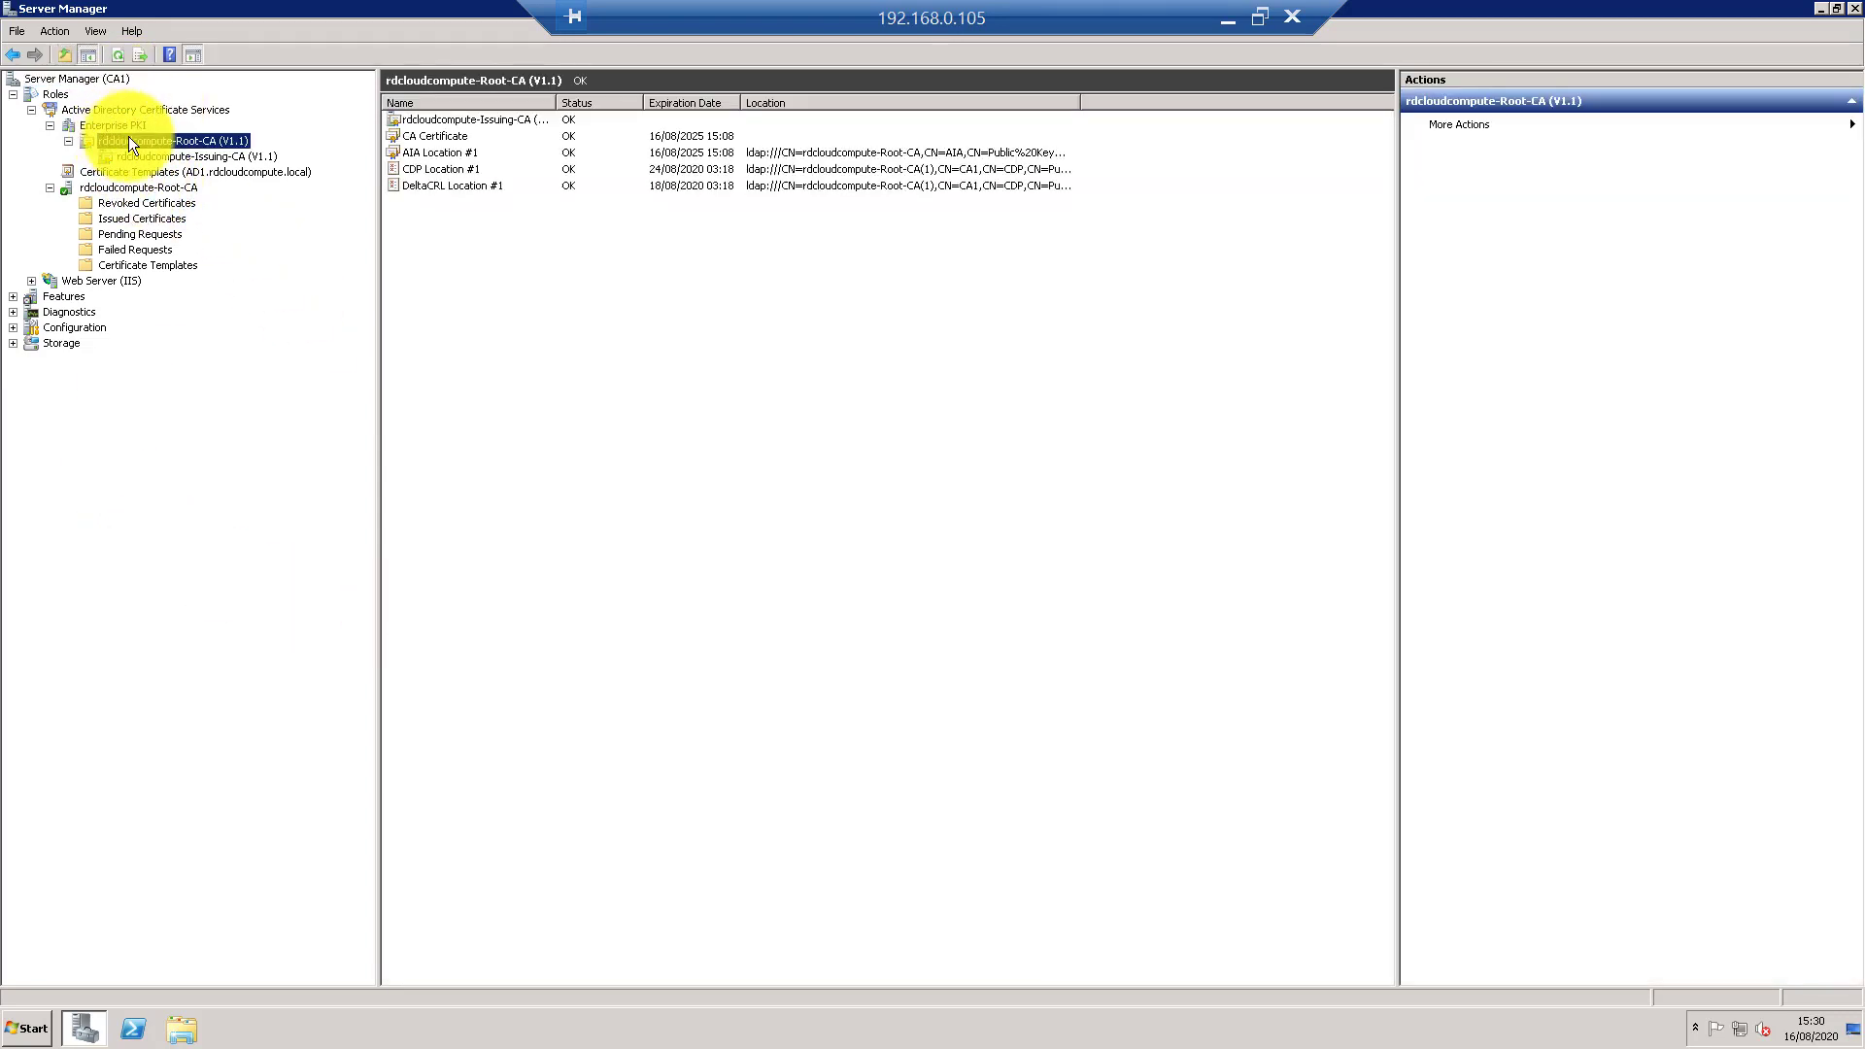
{"action": "left_click", "coordinate": [138, 223]}
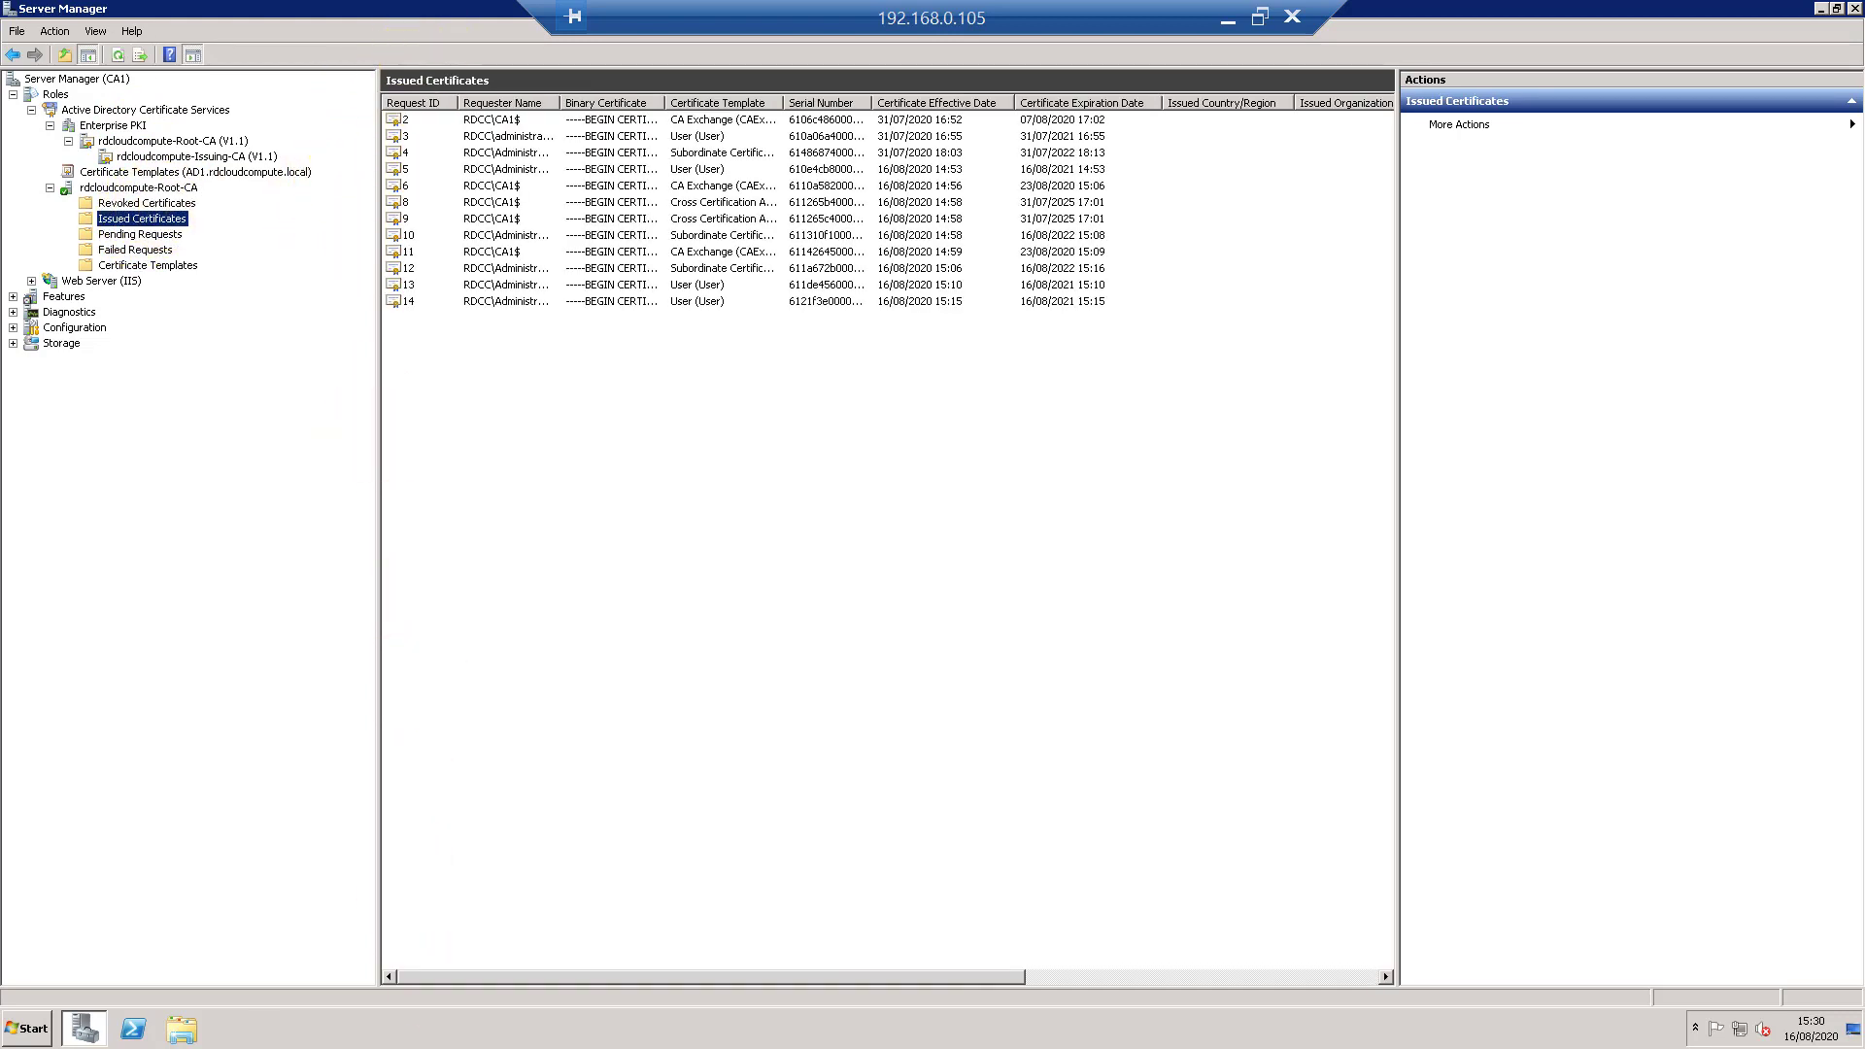
- In a maximized CA2 session, check Enterprise PKI CDP and AIA status for Root CA and Issuing CA (V2.2)
{"action": "key", "text": "alt+Tab"}
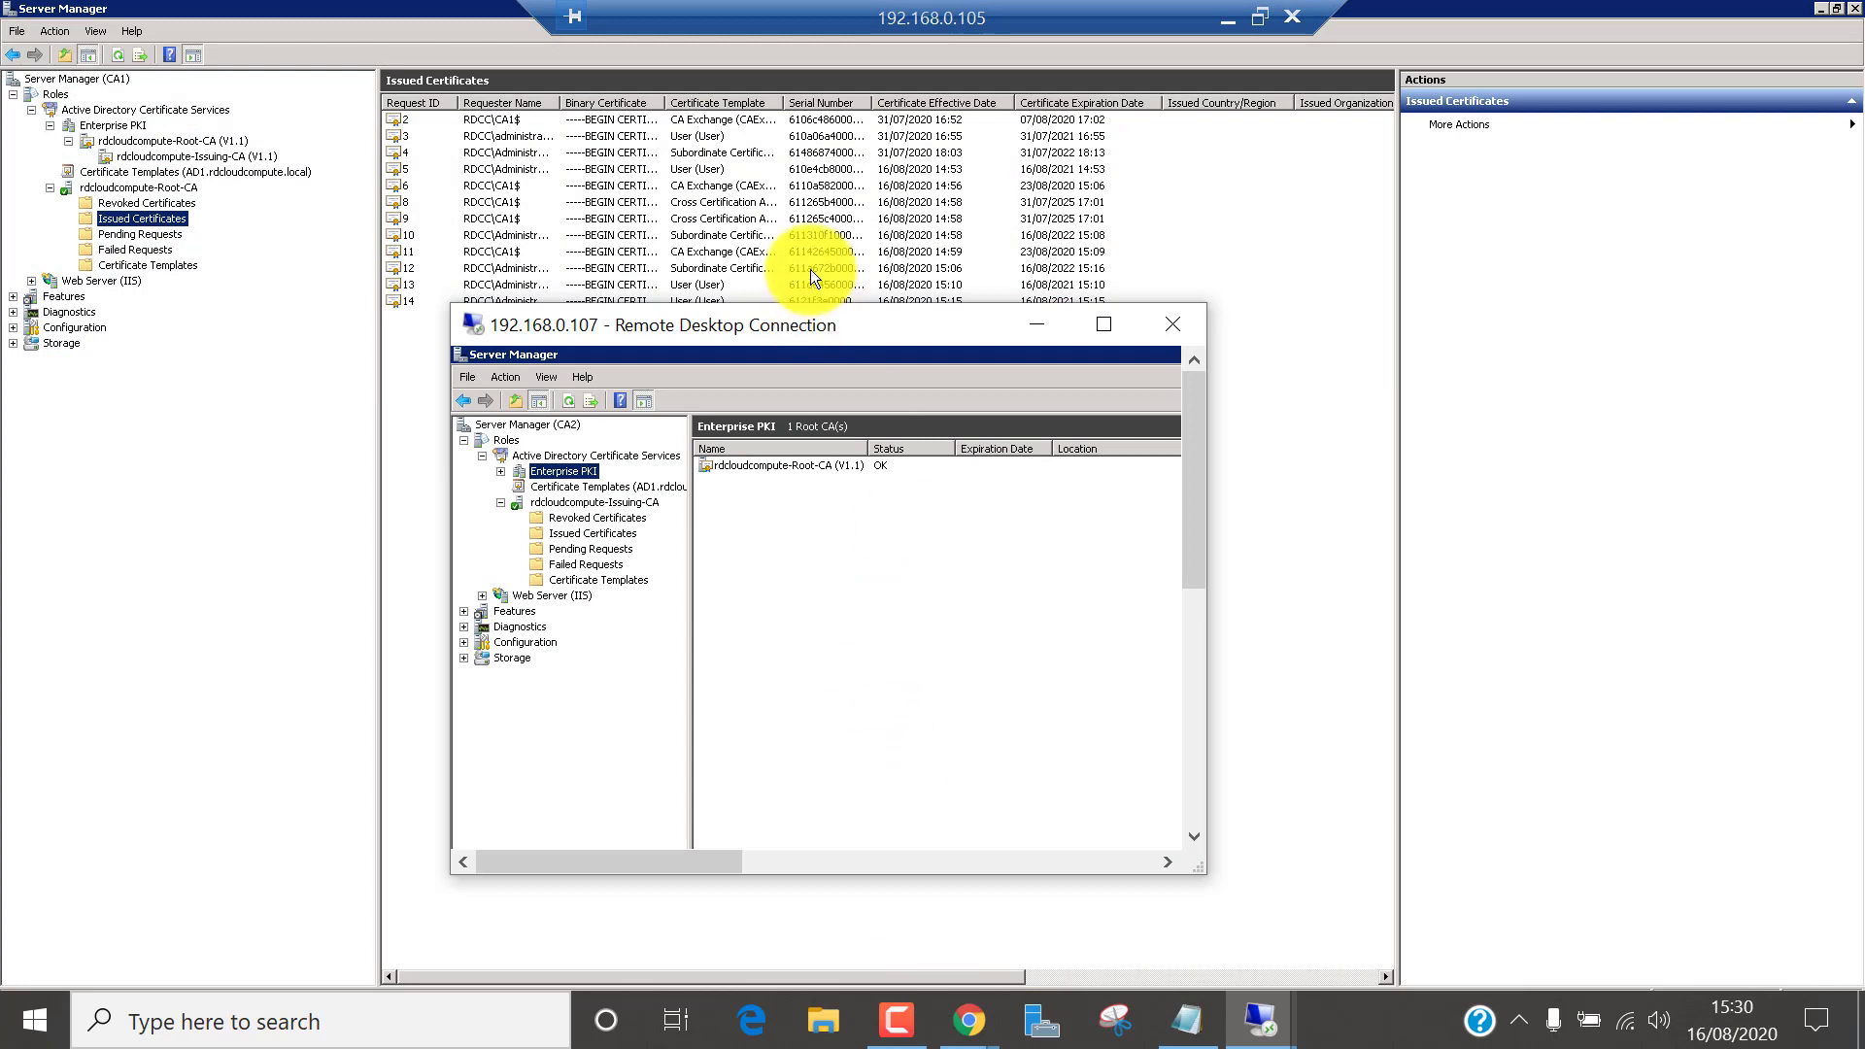
{"action": "double_click", "coordinate": [900, 329]}
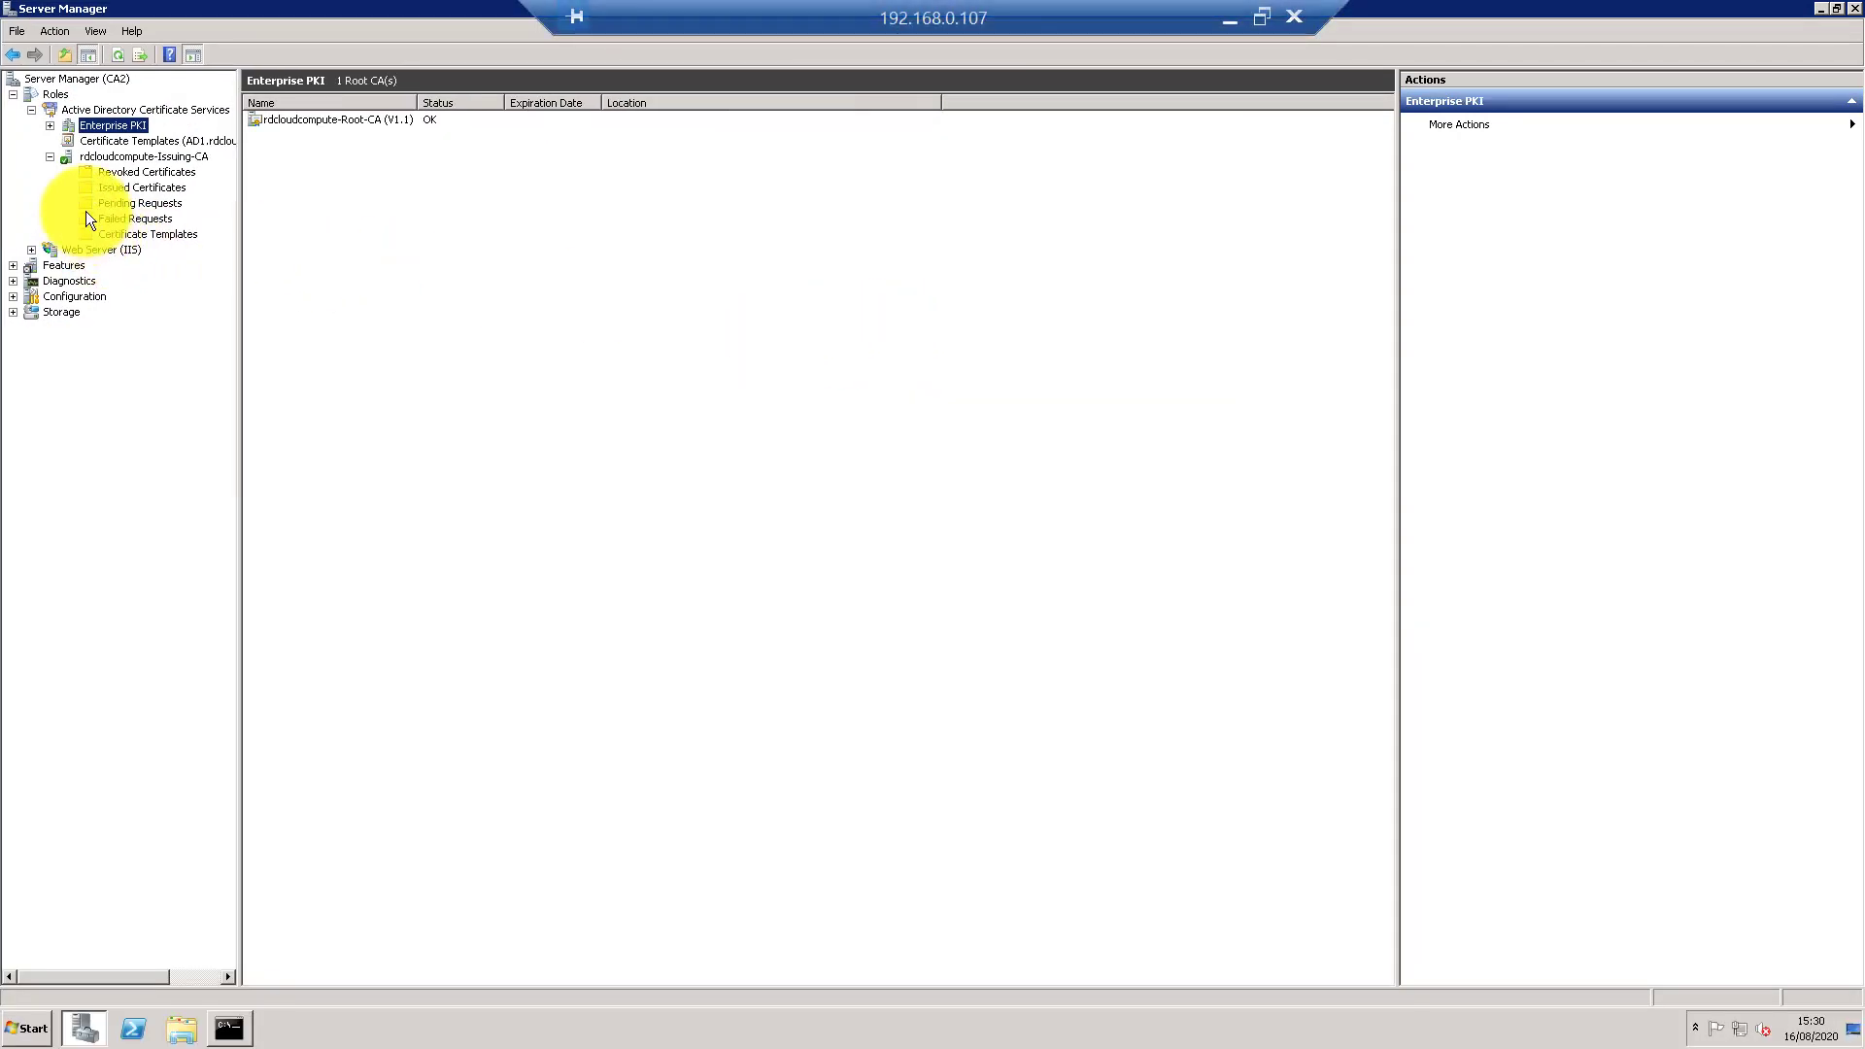
{"action": "left_click", "coordinate": [131, 158]}
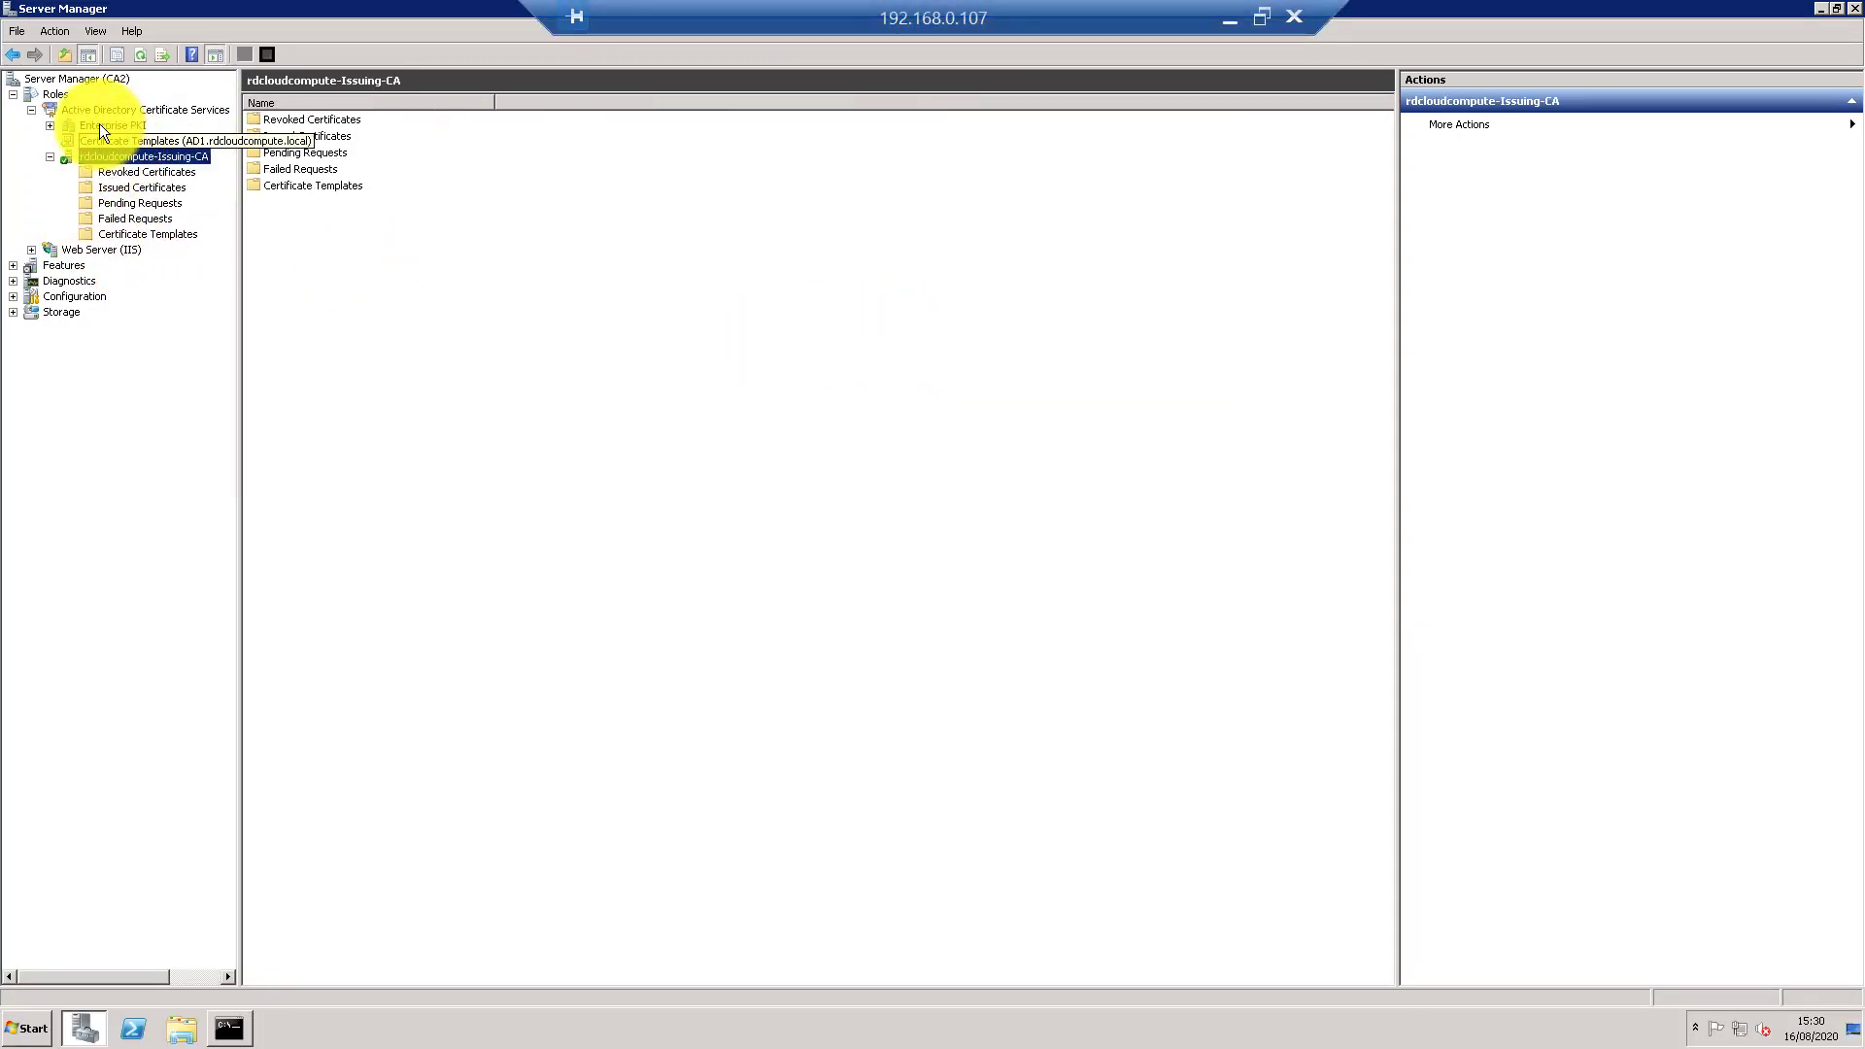
{"action": "double_click", "coordinate": [99, 124]}
{"action": "left_click", "coordinate": [118, 142]}
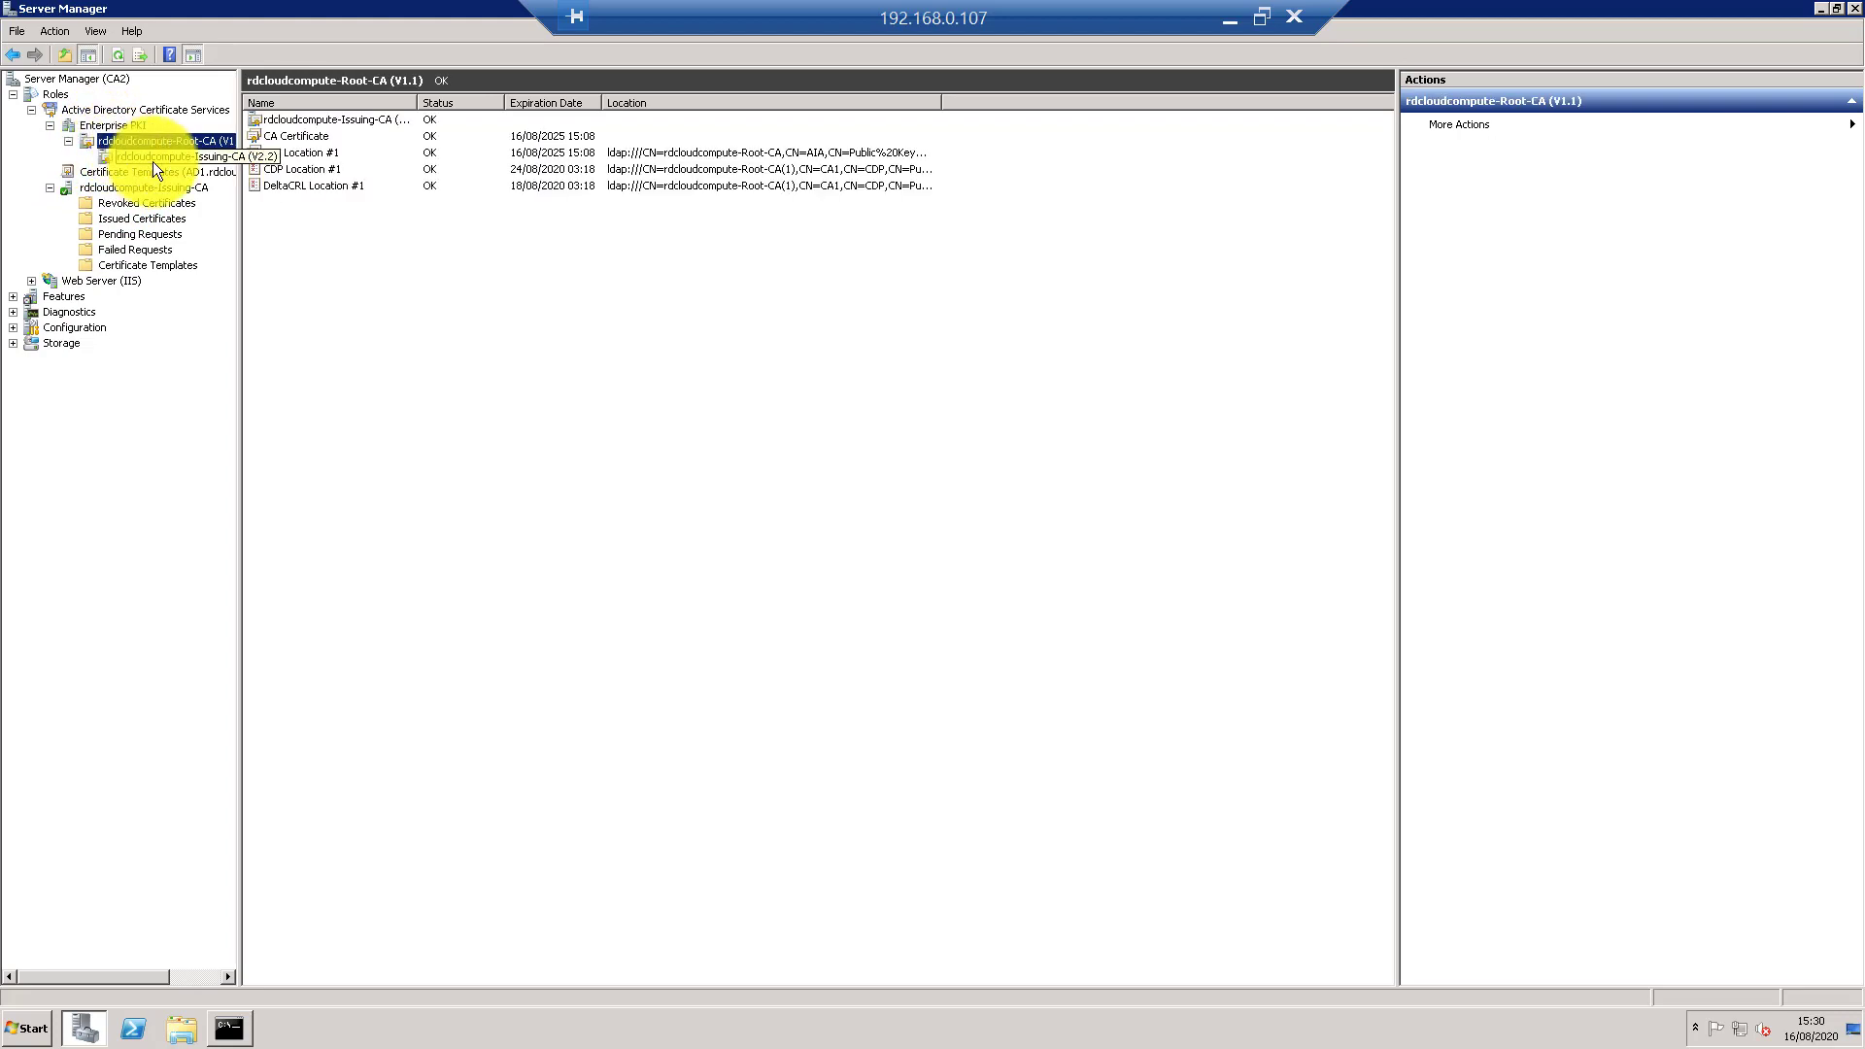
{"action": "left_click", "coordinate": [153, 158]}
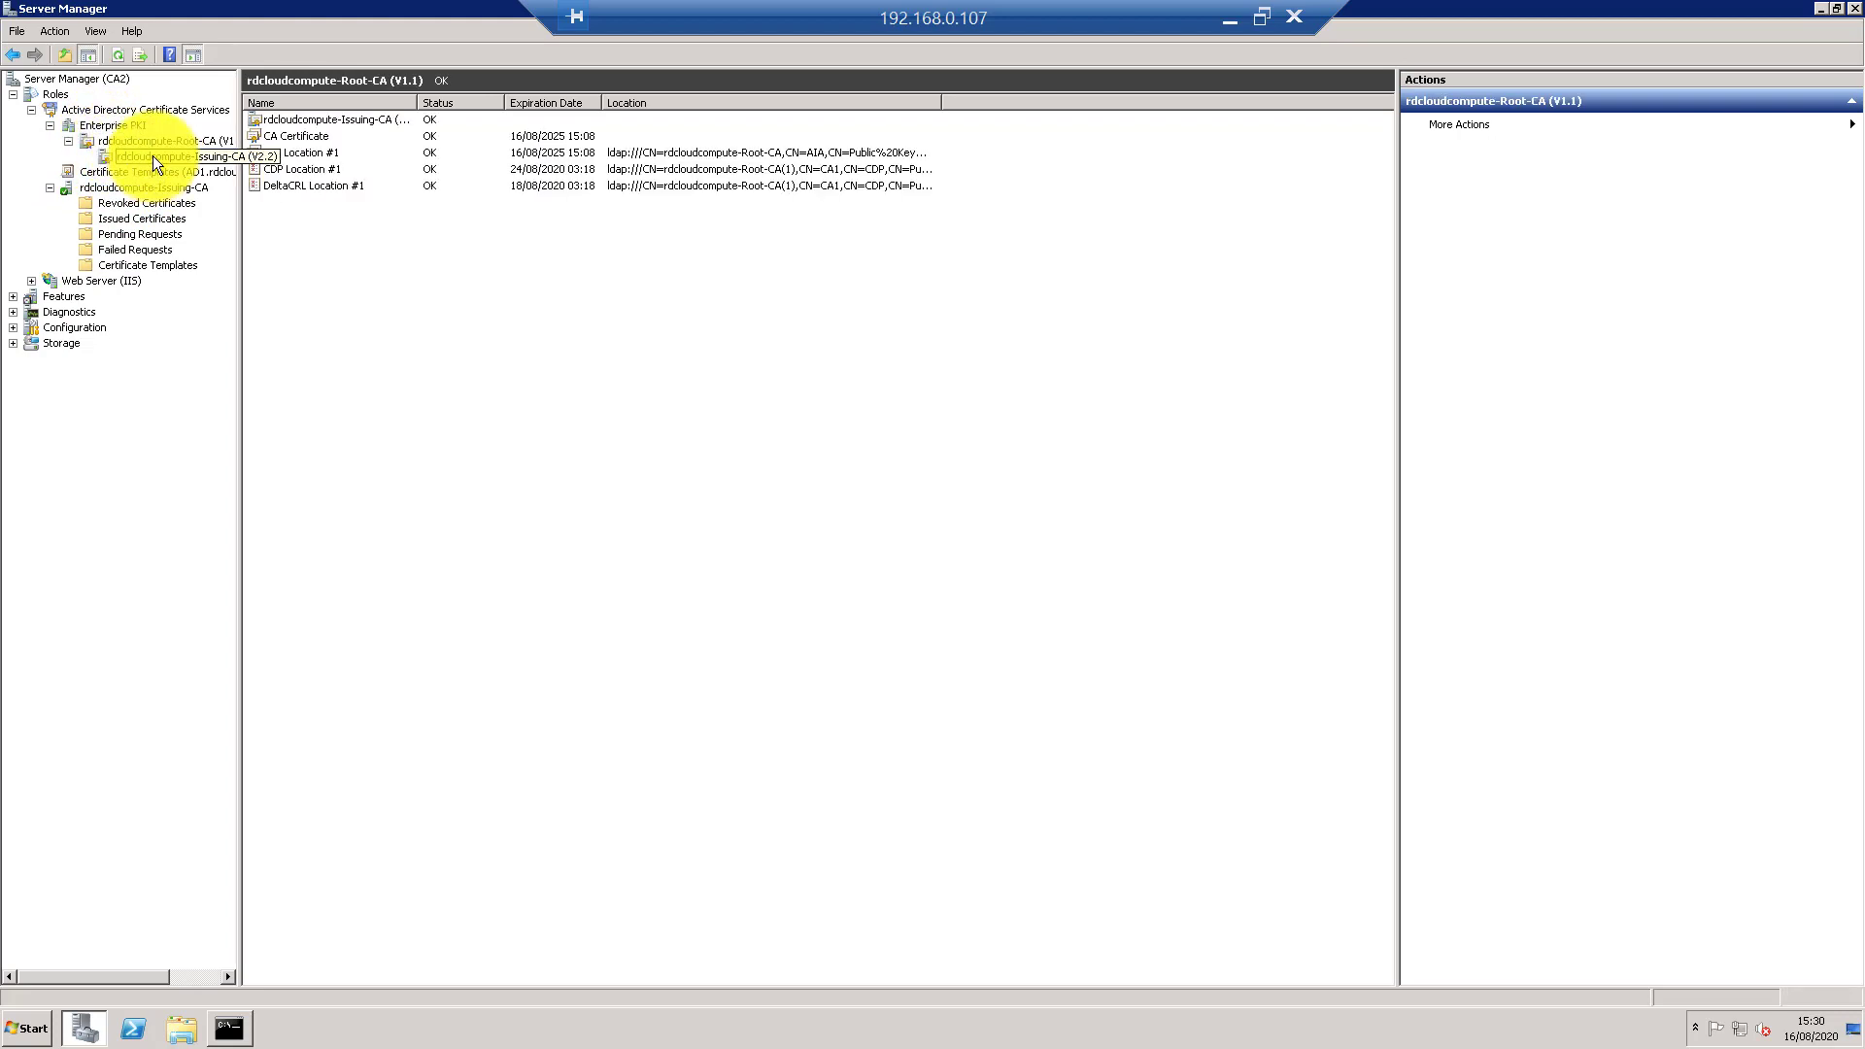
- Review the Issuing CA's issued, failed and pending requests and its certificate templates
{"action": "left_click", "coordinate": [141, 220]}
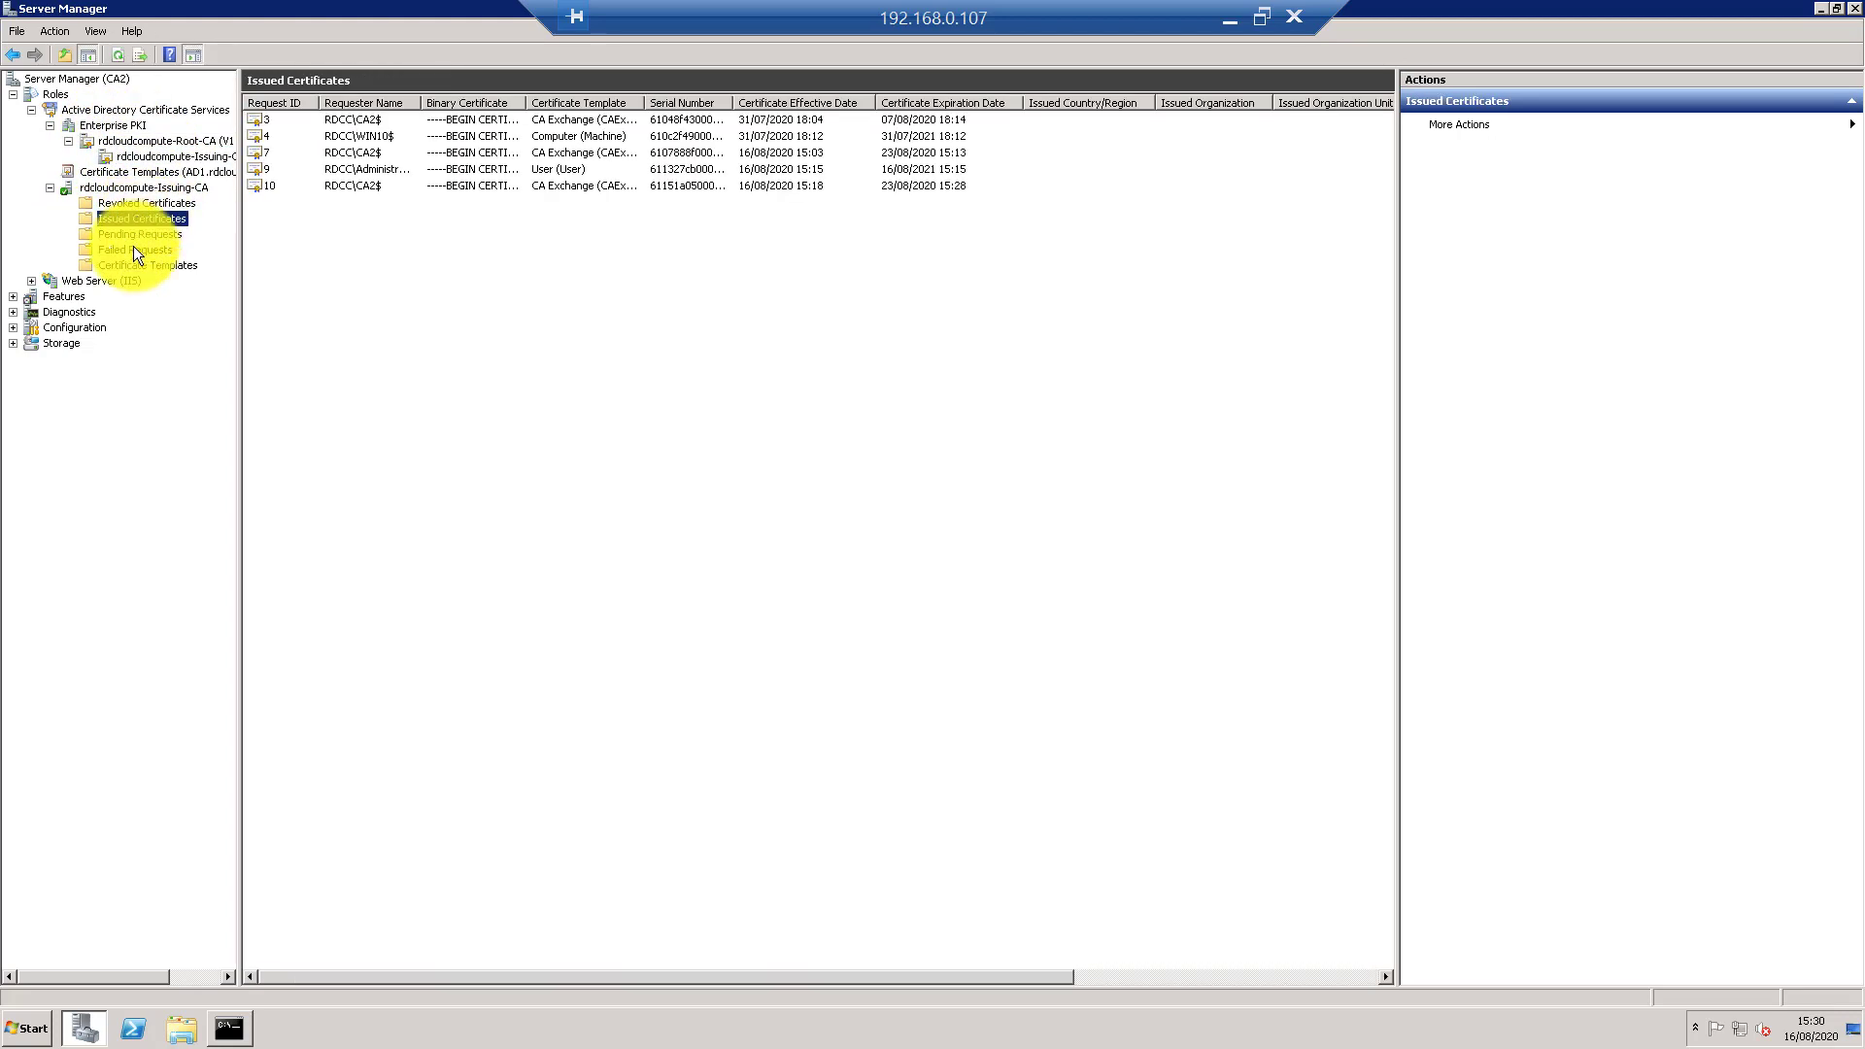
{"action": "left_click", "coordinate": [132, 252]}
{"action": "left_click", "coordinate": [131, 233]}
{"action": "left_click", "coordinate": [154, 263]}
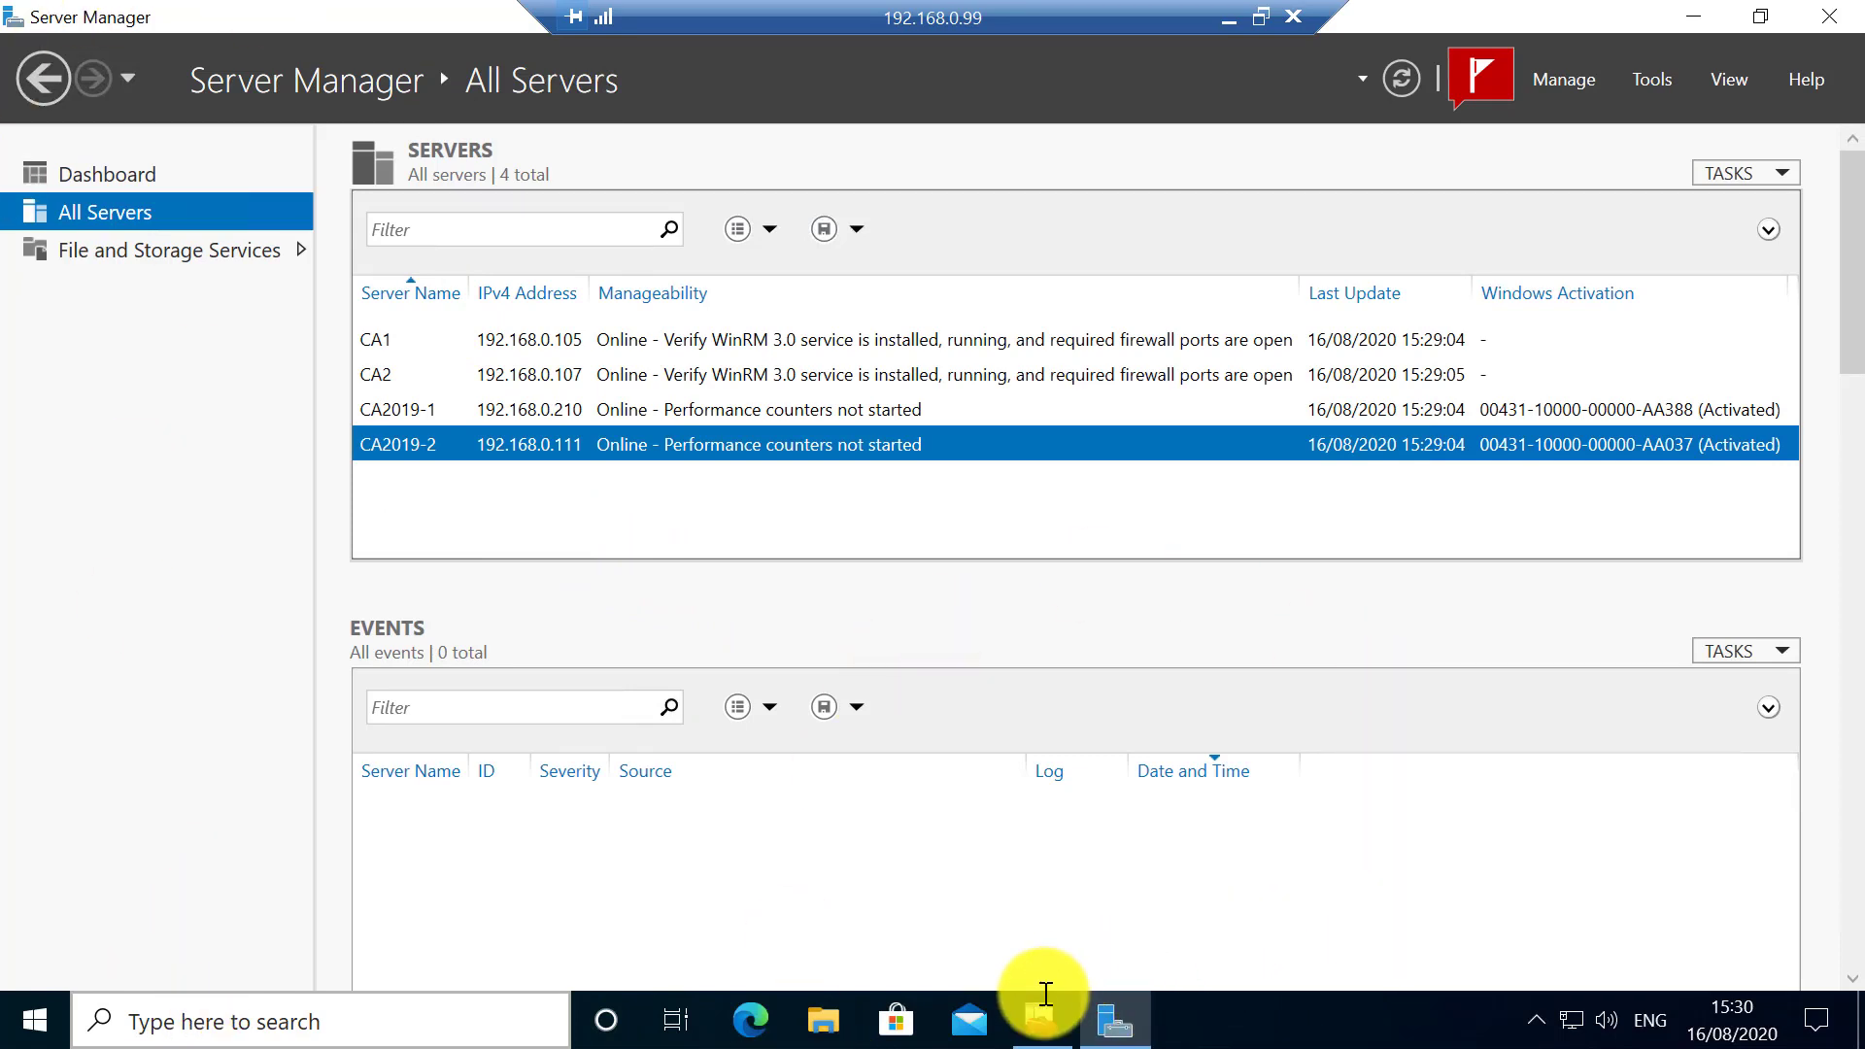
- Verify the Administrator user certificate's path chains through Issuing-CA to Root-CA
{"action": "left_click", "coordinate": [1036, 1022]}
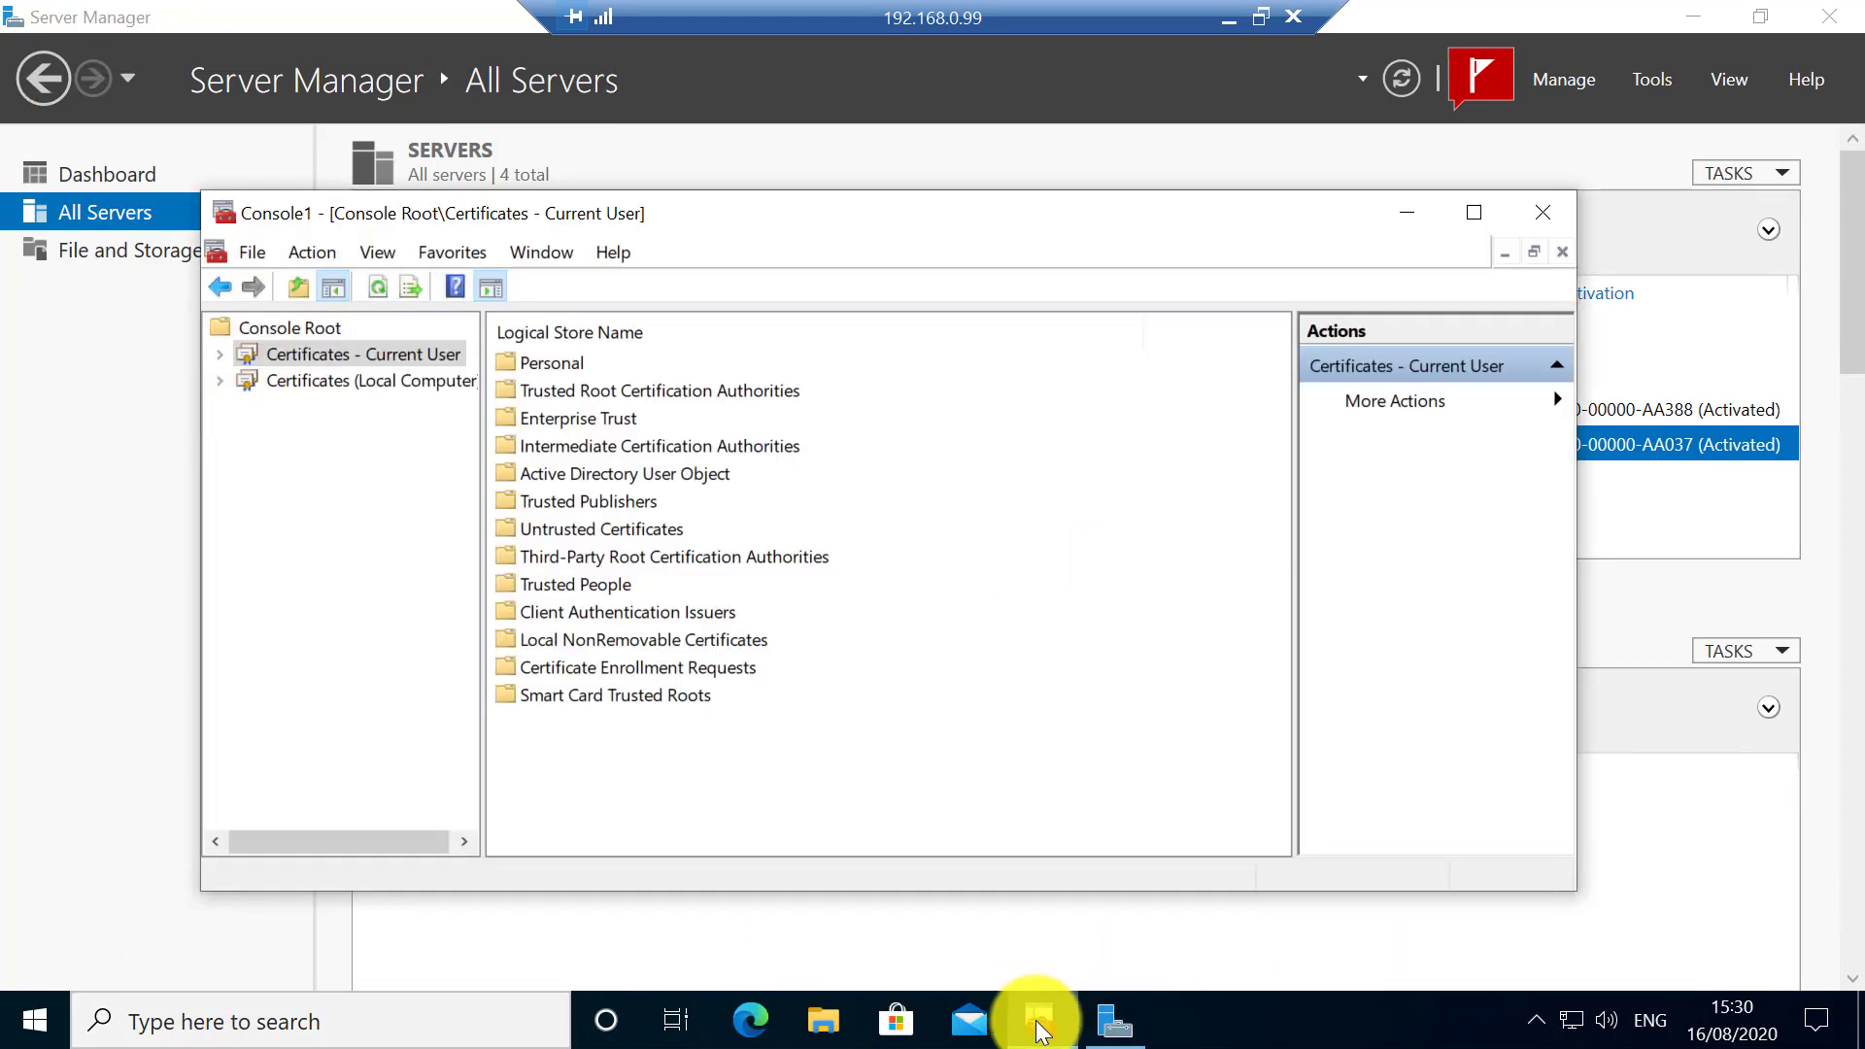
{"action": "double_click", "coordinate": [361, 373]}
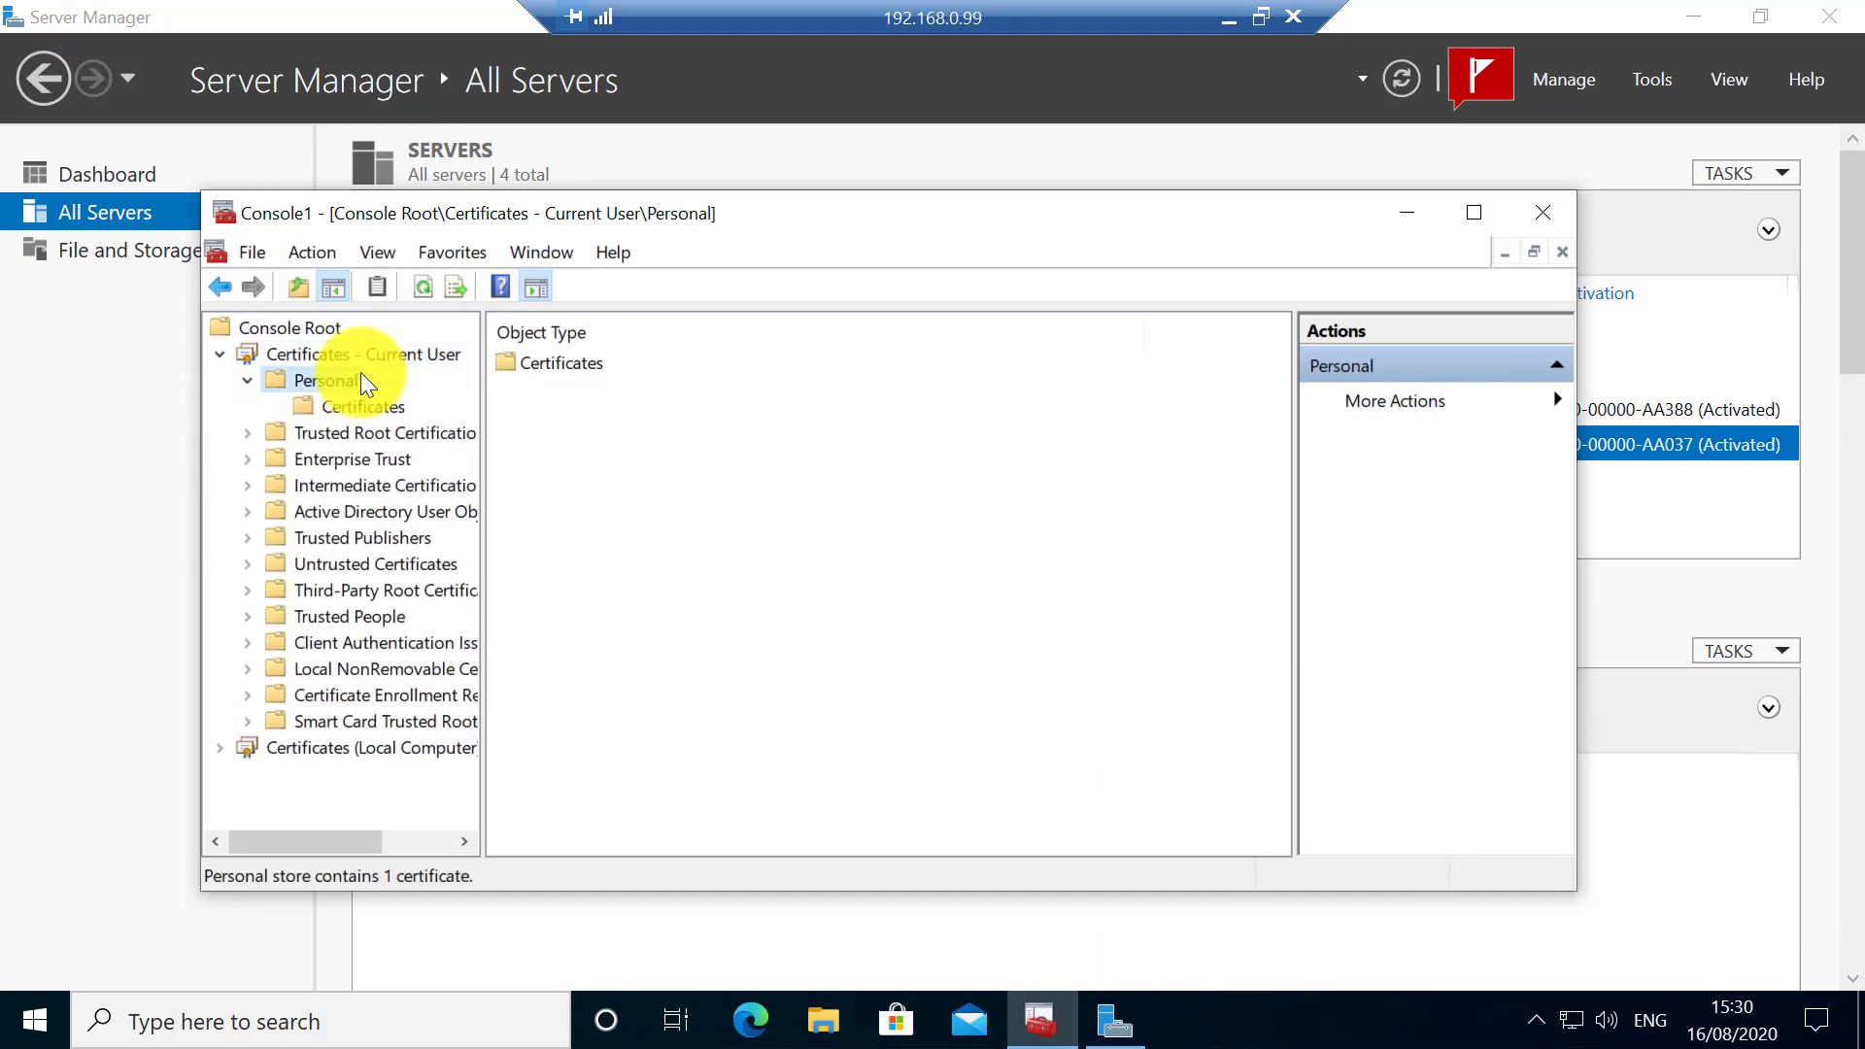
{"action": "left_click", "coordinate": [402, 408]}
{"action": "double_click", "coordinate": [608, 367]}
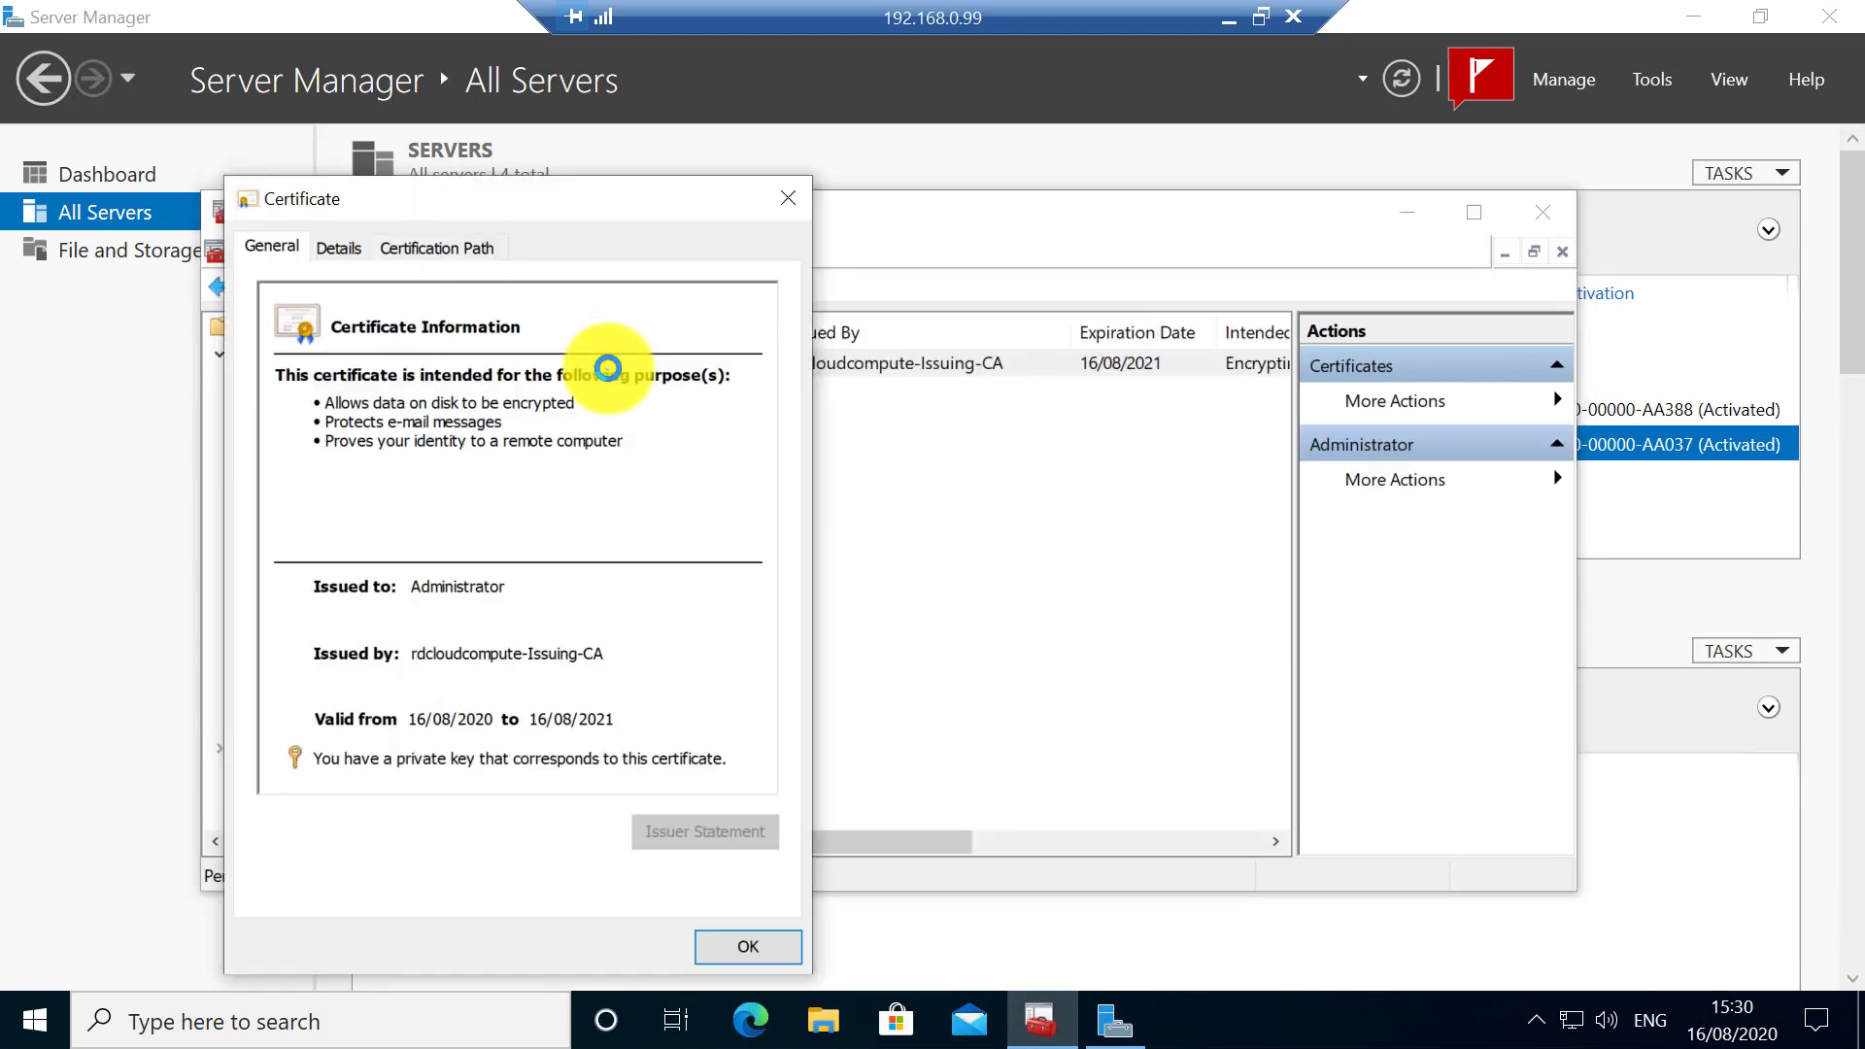
{"action": "left_click", "coordinate": [443, 257]}
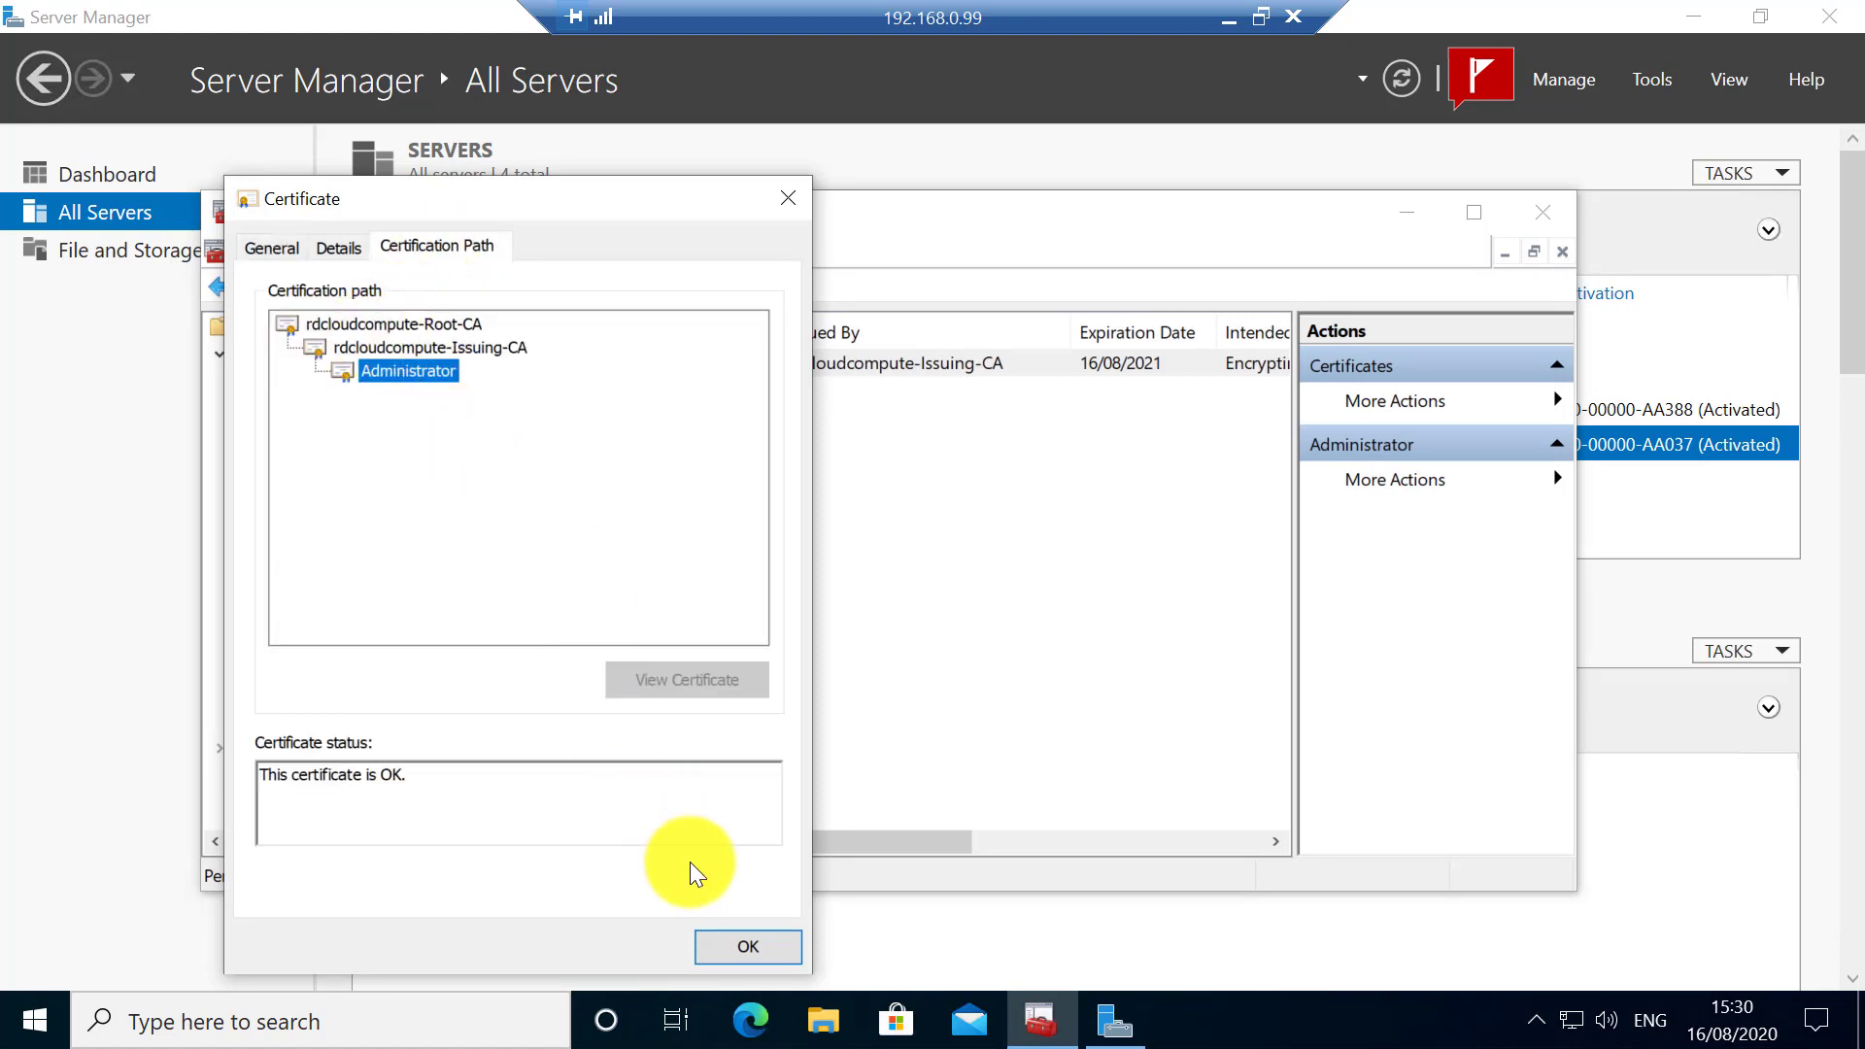
{"action": "left_click", "coordinate": [750, 945]}
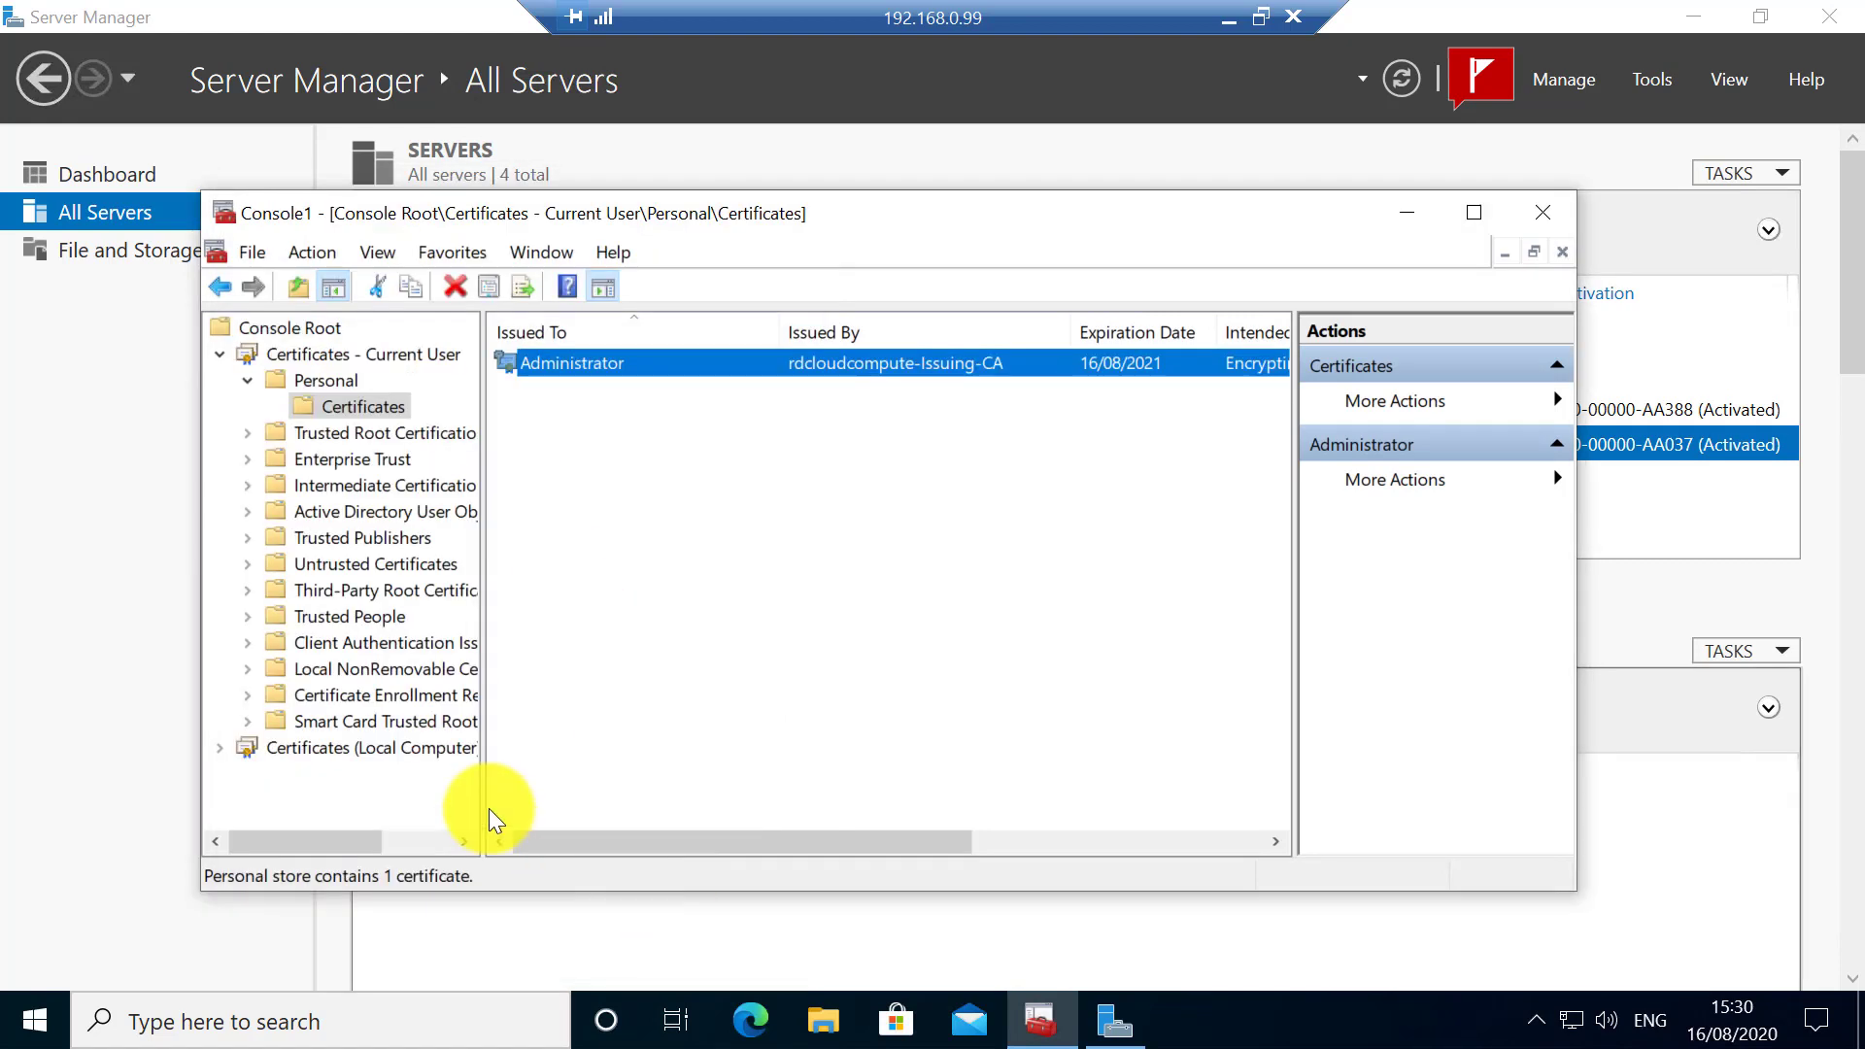
- Verify the WIN10 computer certificate under Local Computer > Personal chains to Root-CA
{"action": "double_click", "coordinate": [354, 747]}
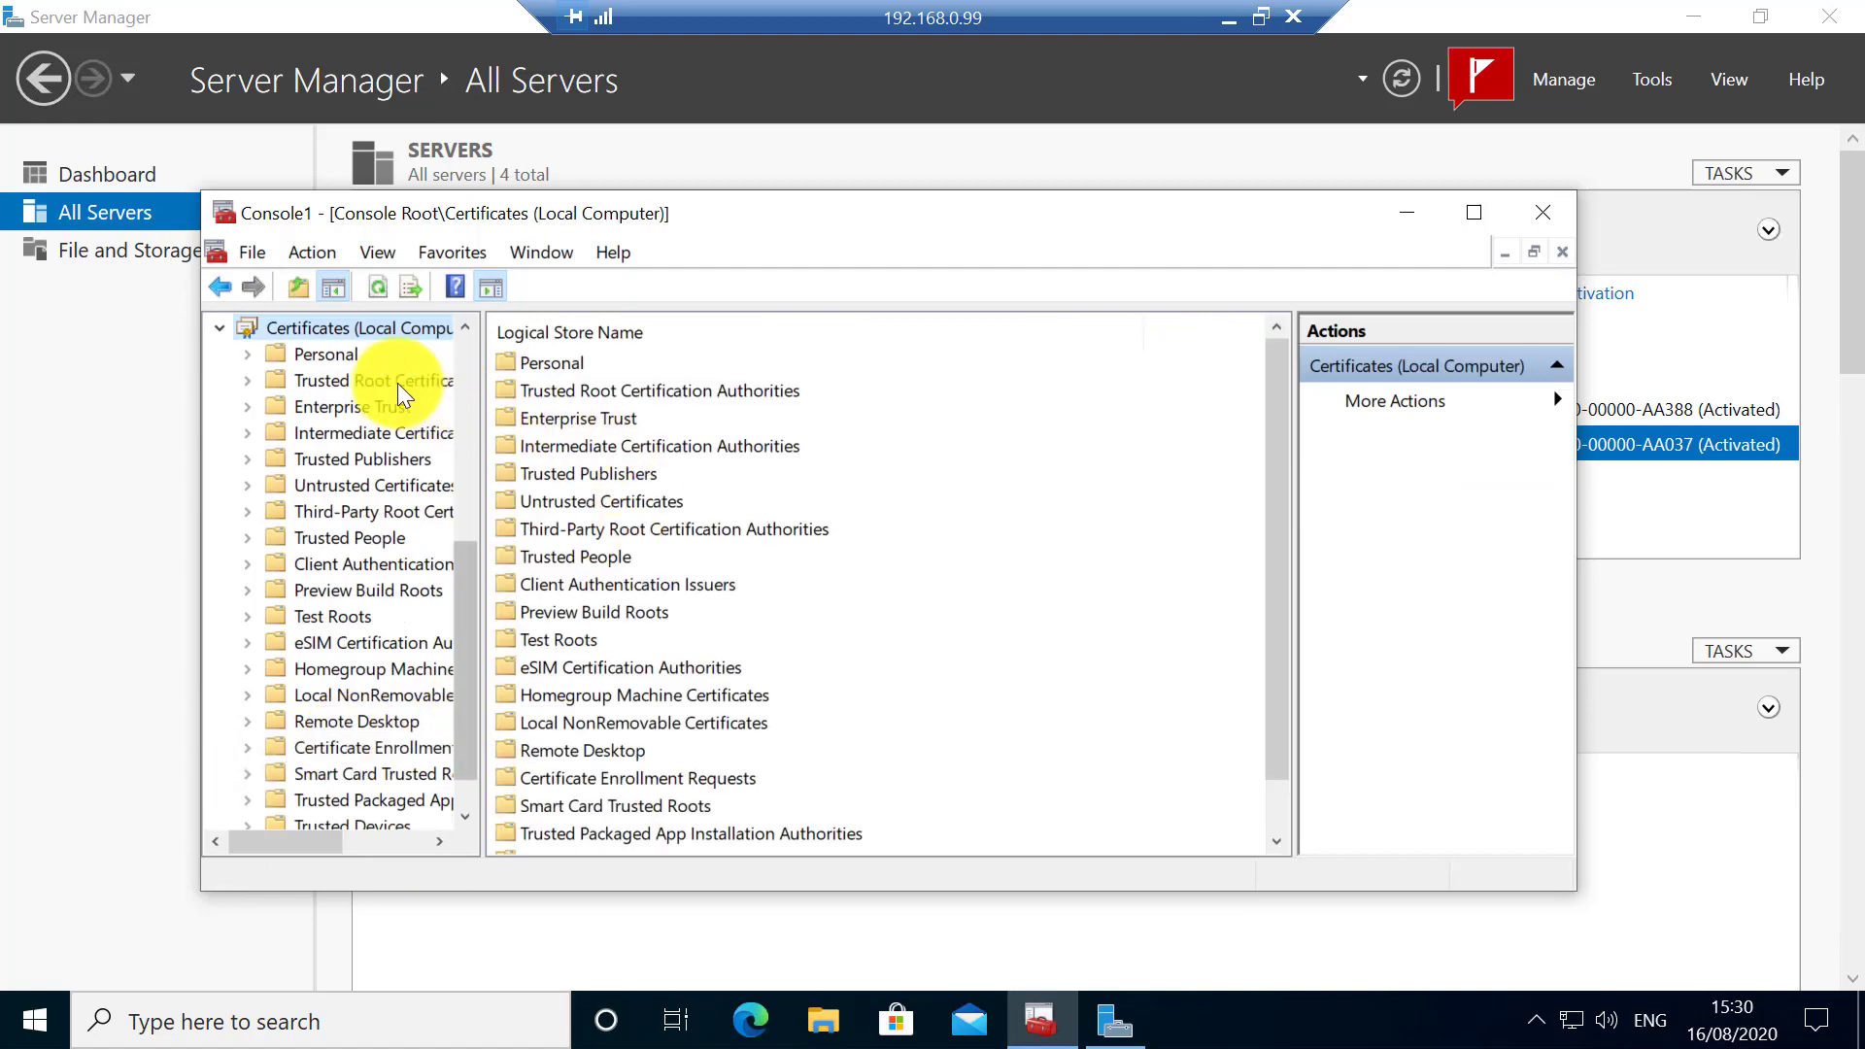
{"action": "double_click", "coordinate": [321, 354]}
{"action": "left_click", "coordinate": [369, 380]}
{"action": "double_click", "coordinate": [607, 364]}
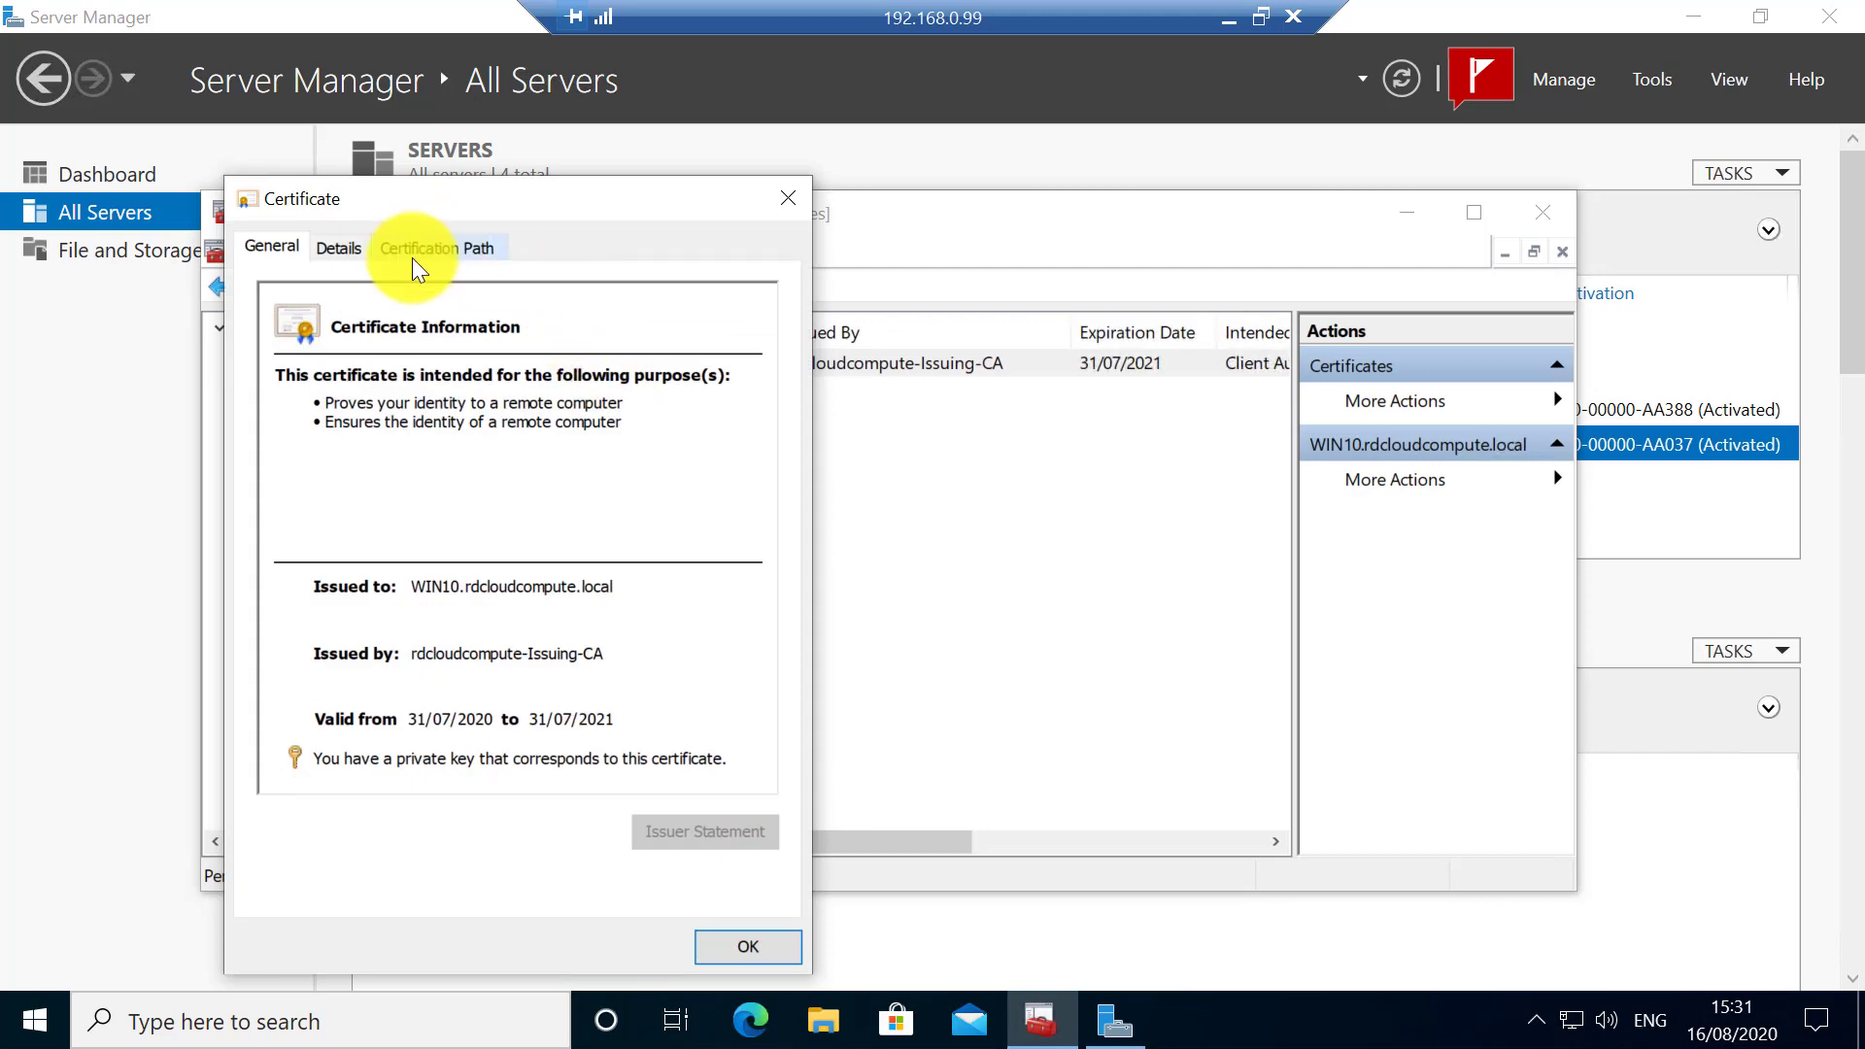
{"action": "left_click", "coordinate": [413, 253]}
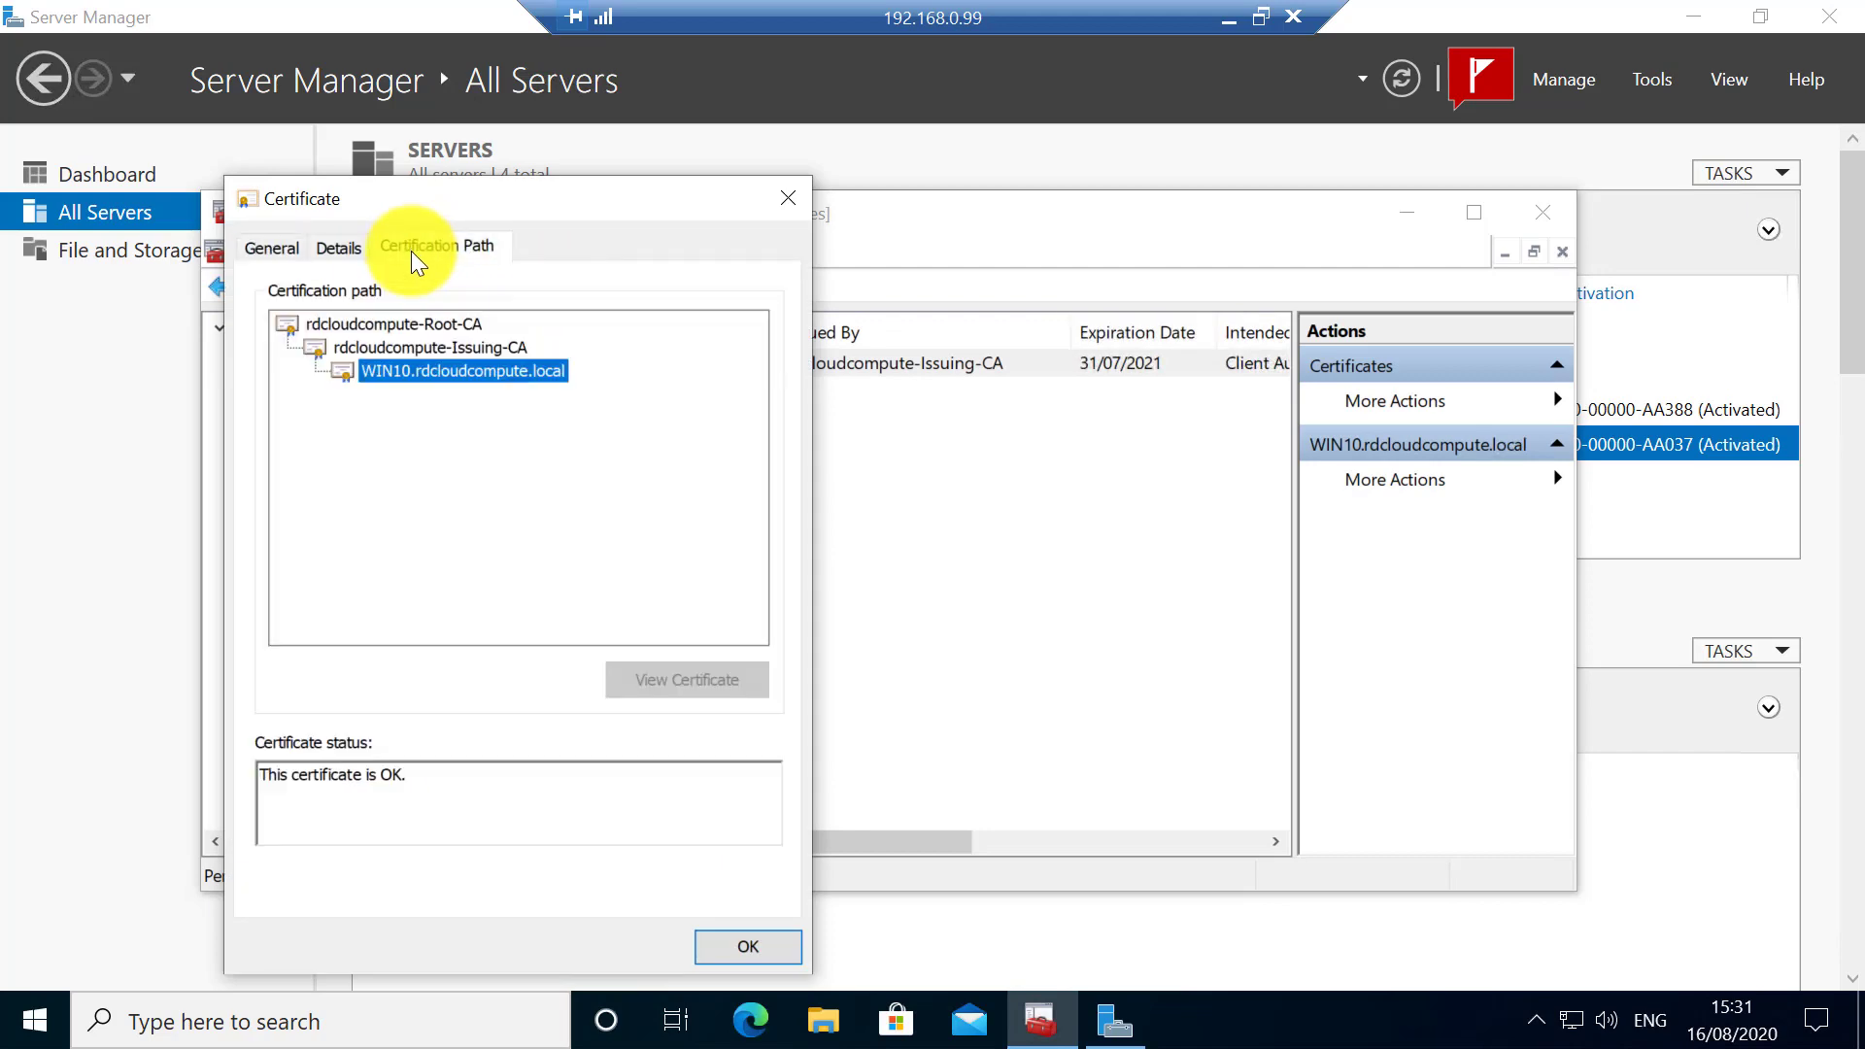
{"action": "left_click", "coordinate": [738, 948]}
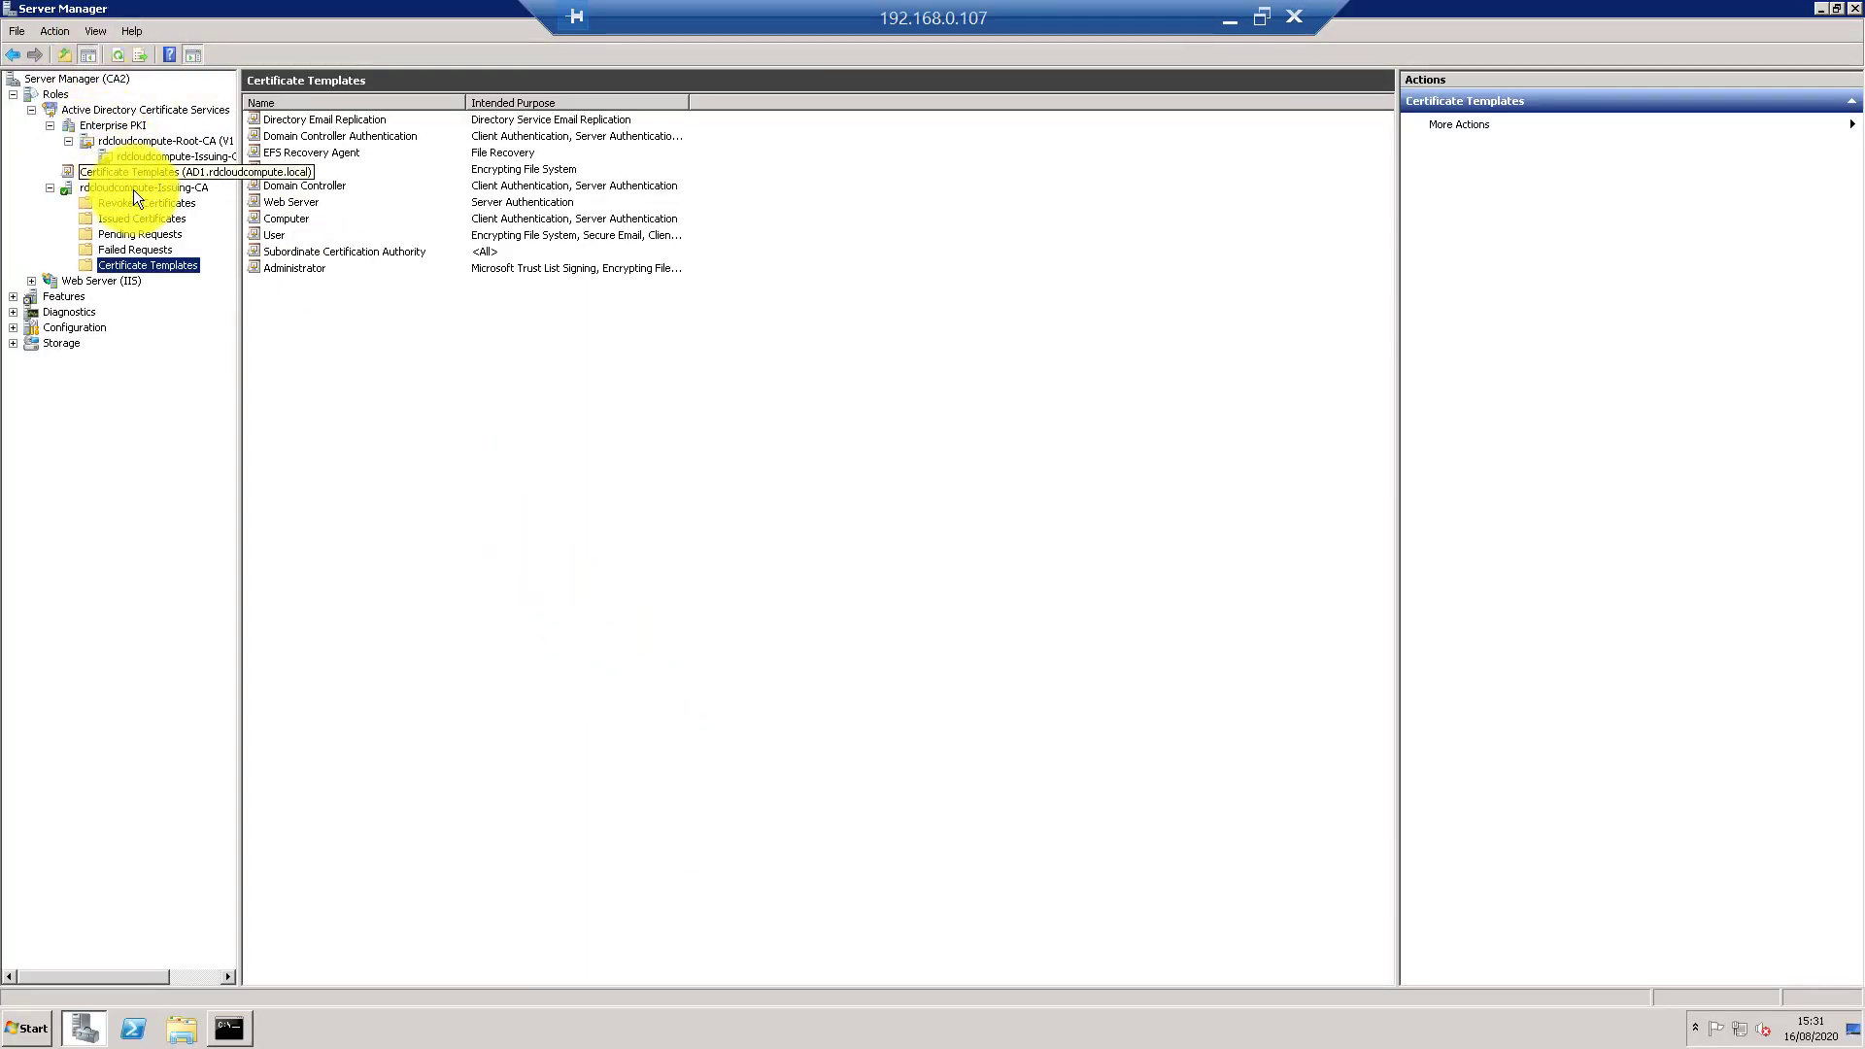
- Start the Certification Authority Backup Wizard for rdcloudcompute-Issuing-CA
{"action": "left_click", "coordinate": [130, 188]}
{"action": "right_click", "coordinate": [128, 189]}
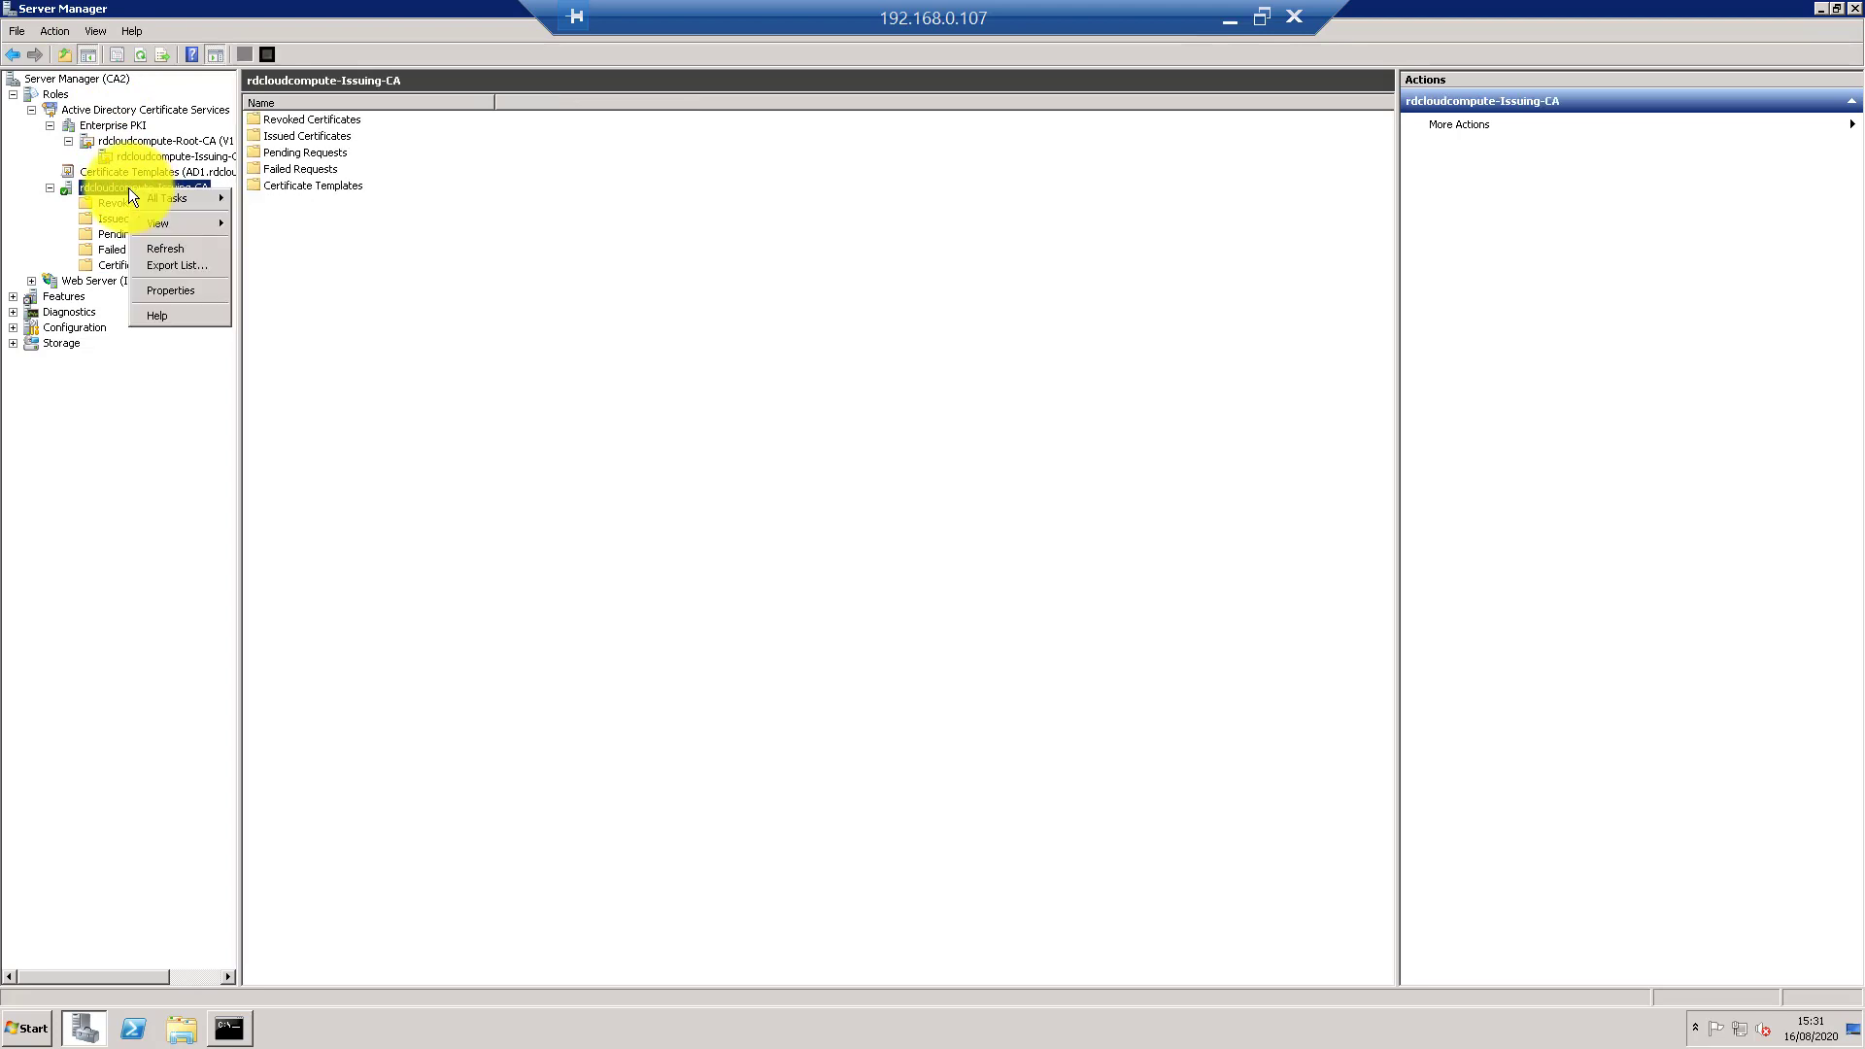
{"action": "mouse_move", "coordinate": [179, 201]}
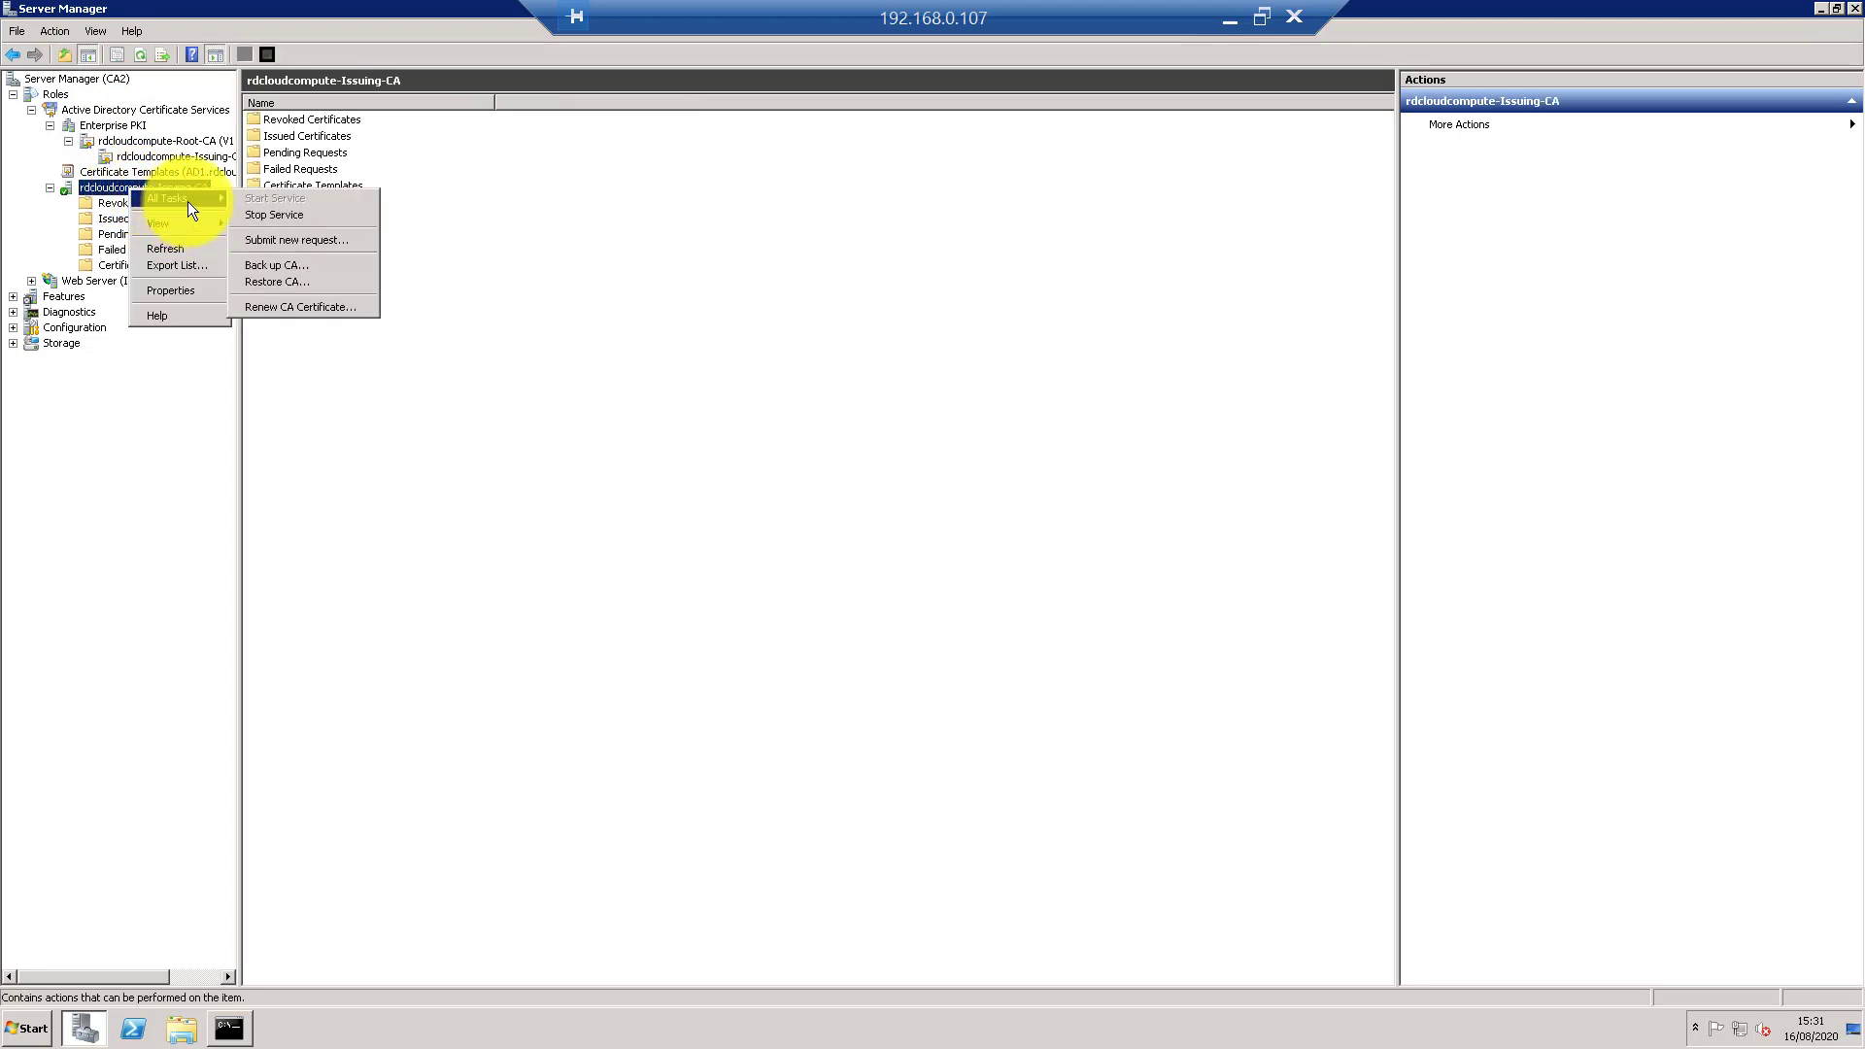
{"action": "left_click", "coordinate": [284, 266]}
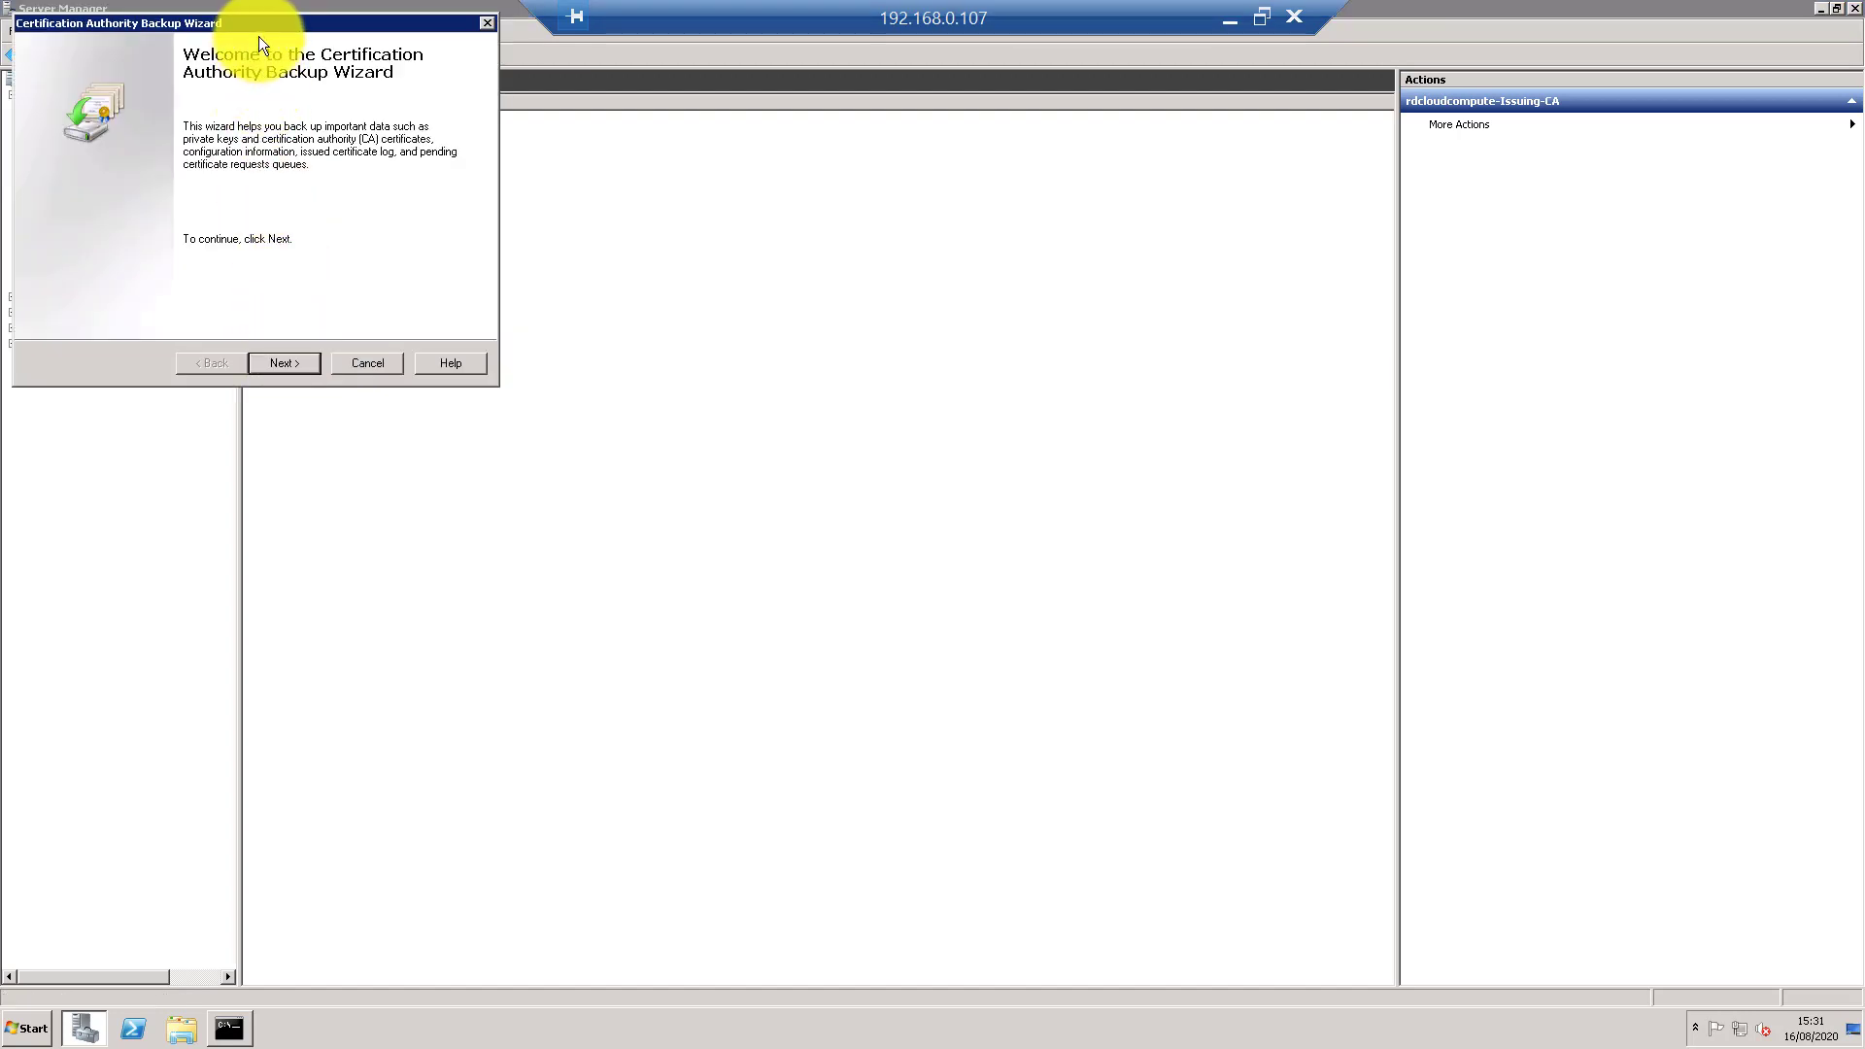
{"action": "left_click_drag", "start_coordinate": [259, 24], "coordinate": [899, 278]}
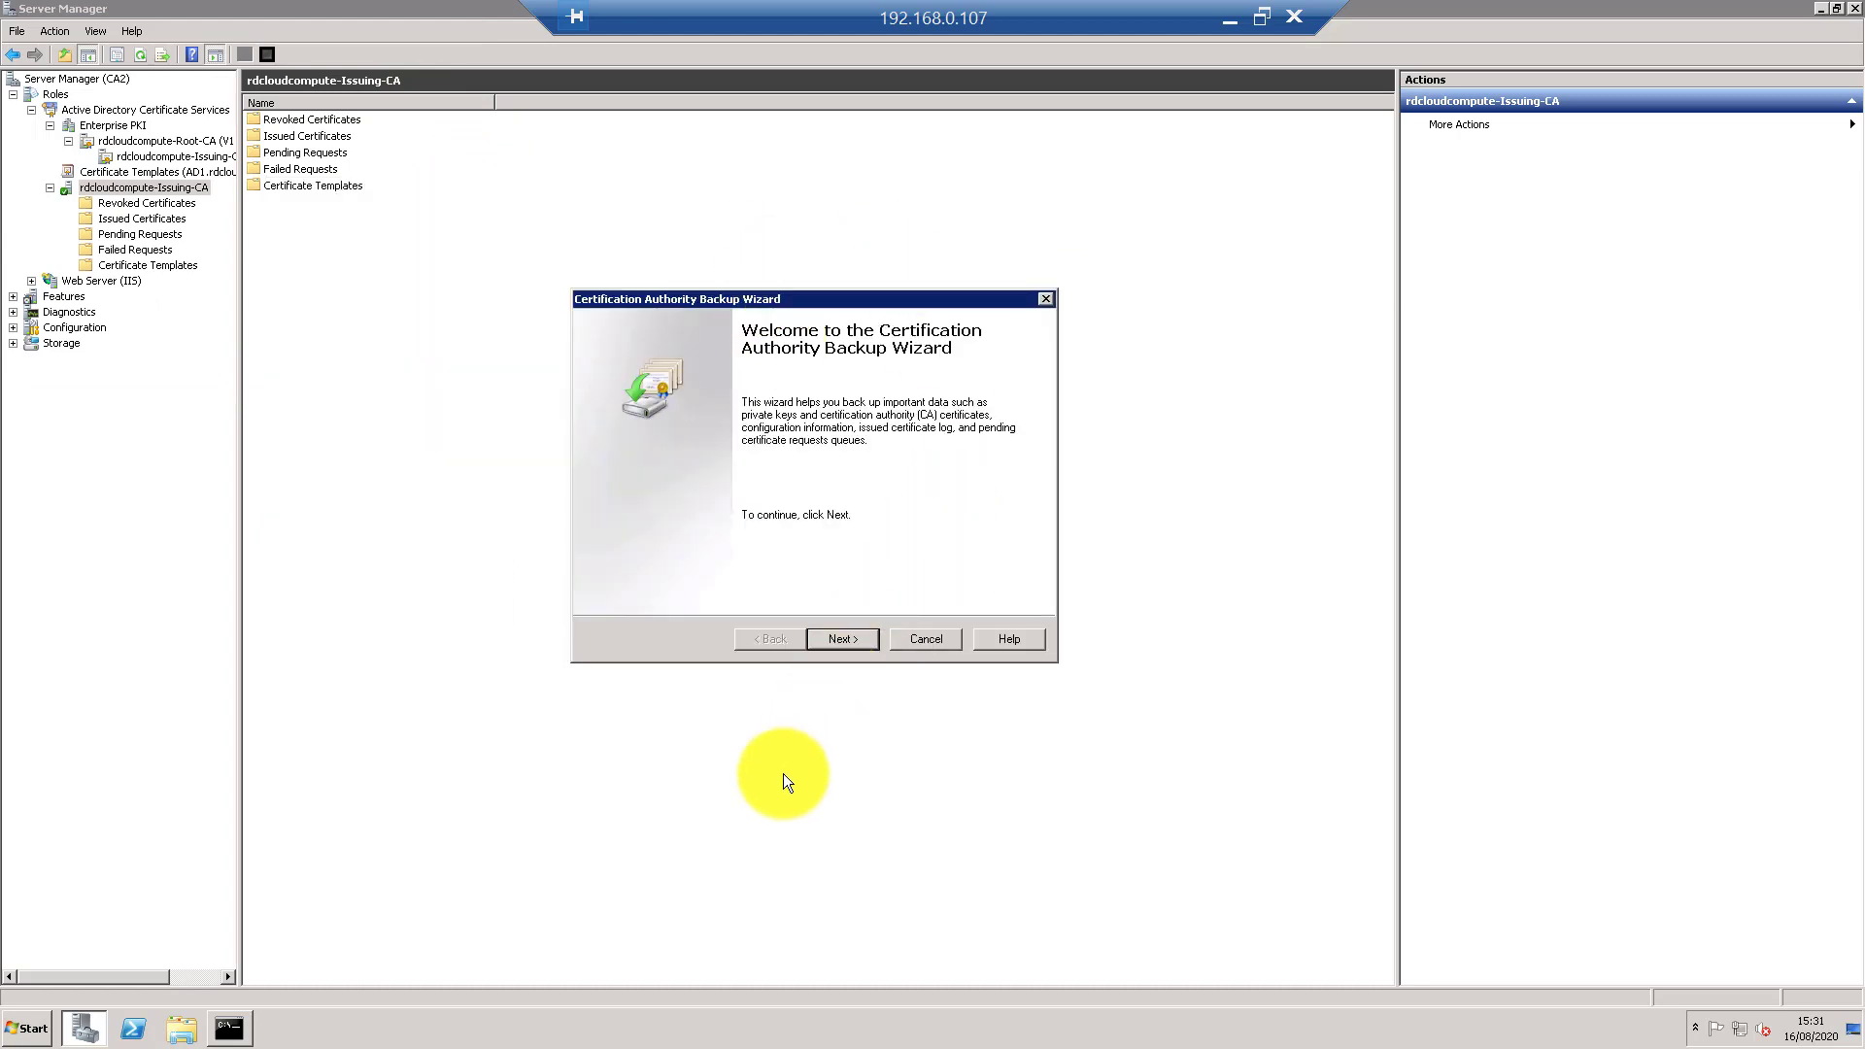
{"action": "left_click", "coordinate": [834, 642]}
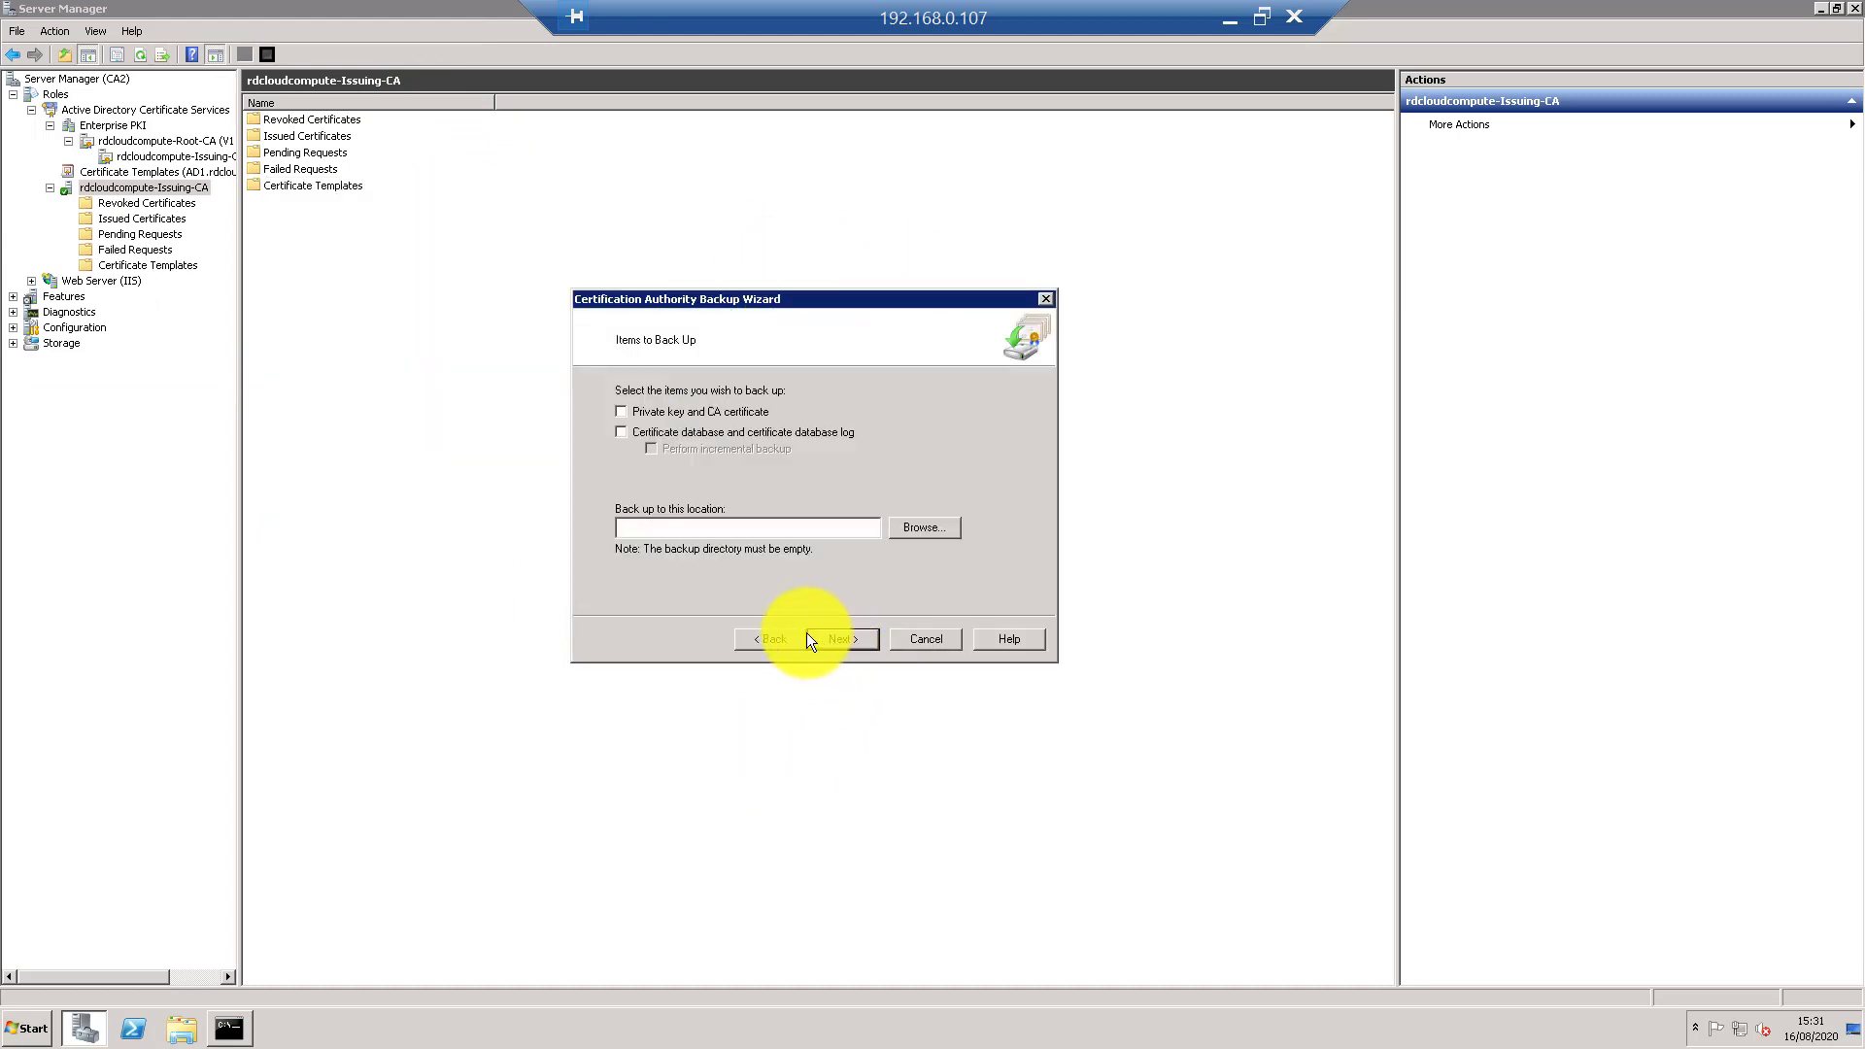
- Back up the private key, CA certificate and database to Desktop\CA backup with a password
{"action": "left_click", "coordinate": [743, 428]}
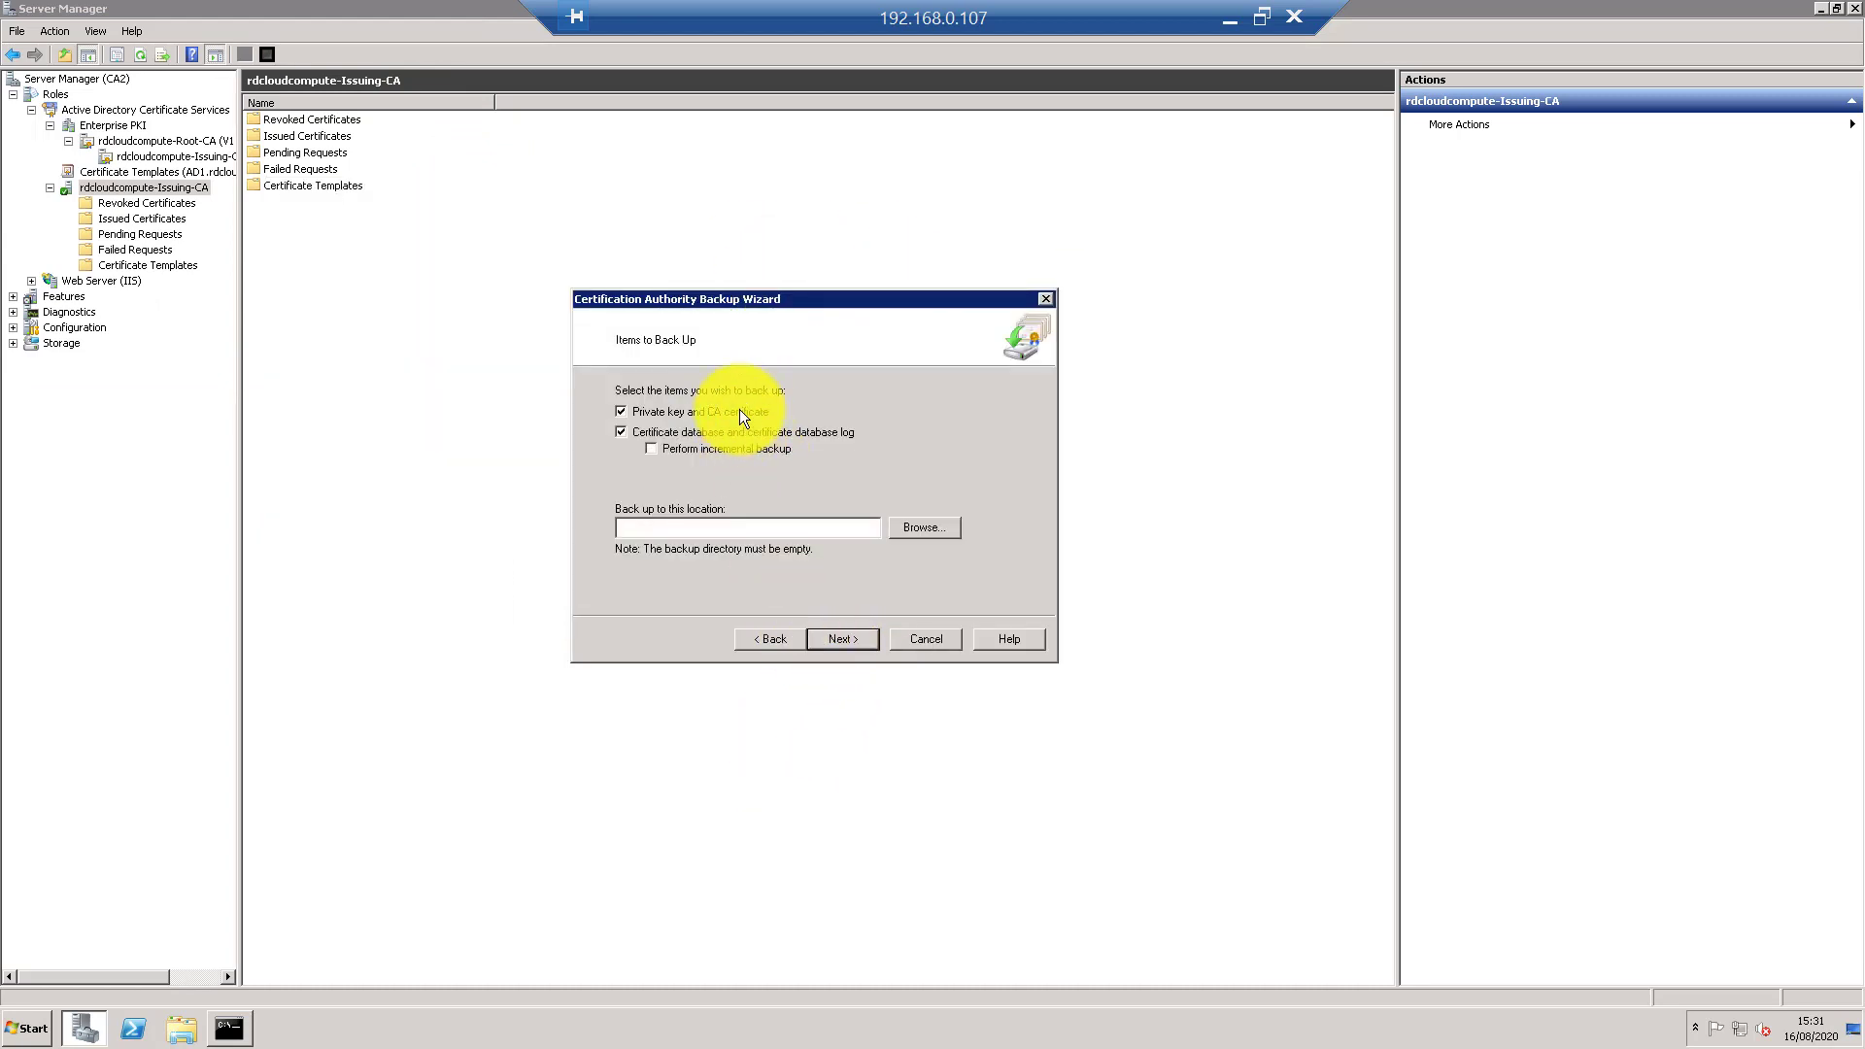
{"action": "left_click", "coordinate": [912, 528]}
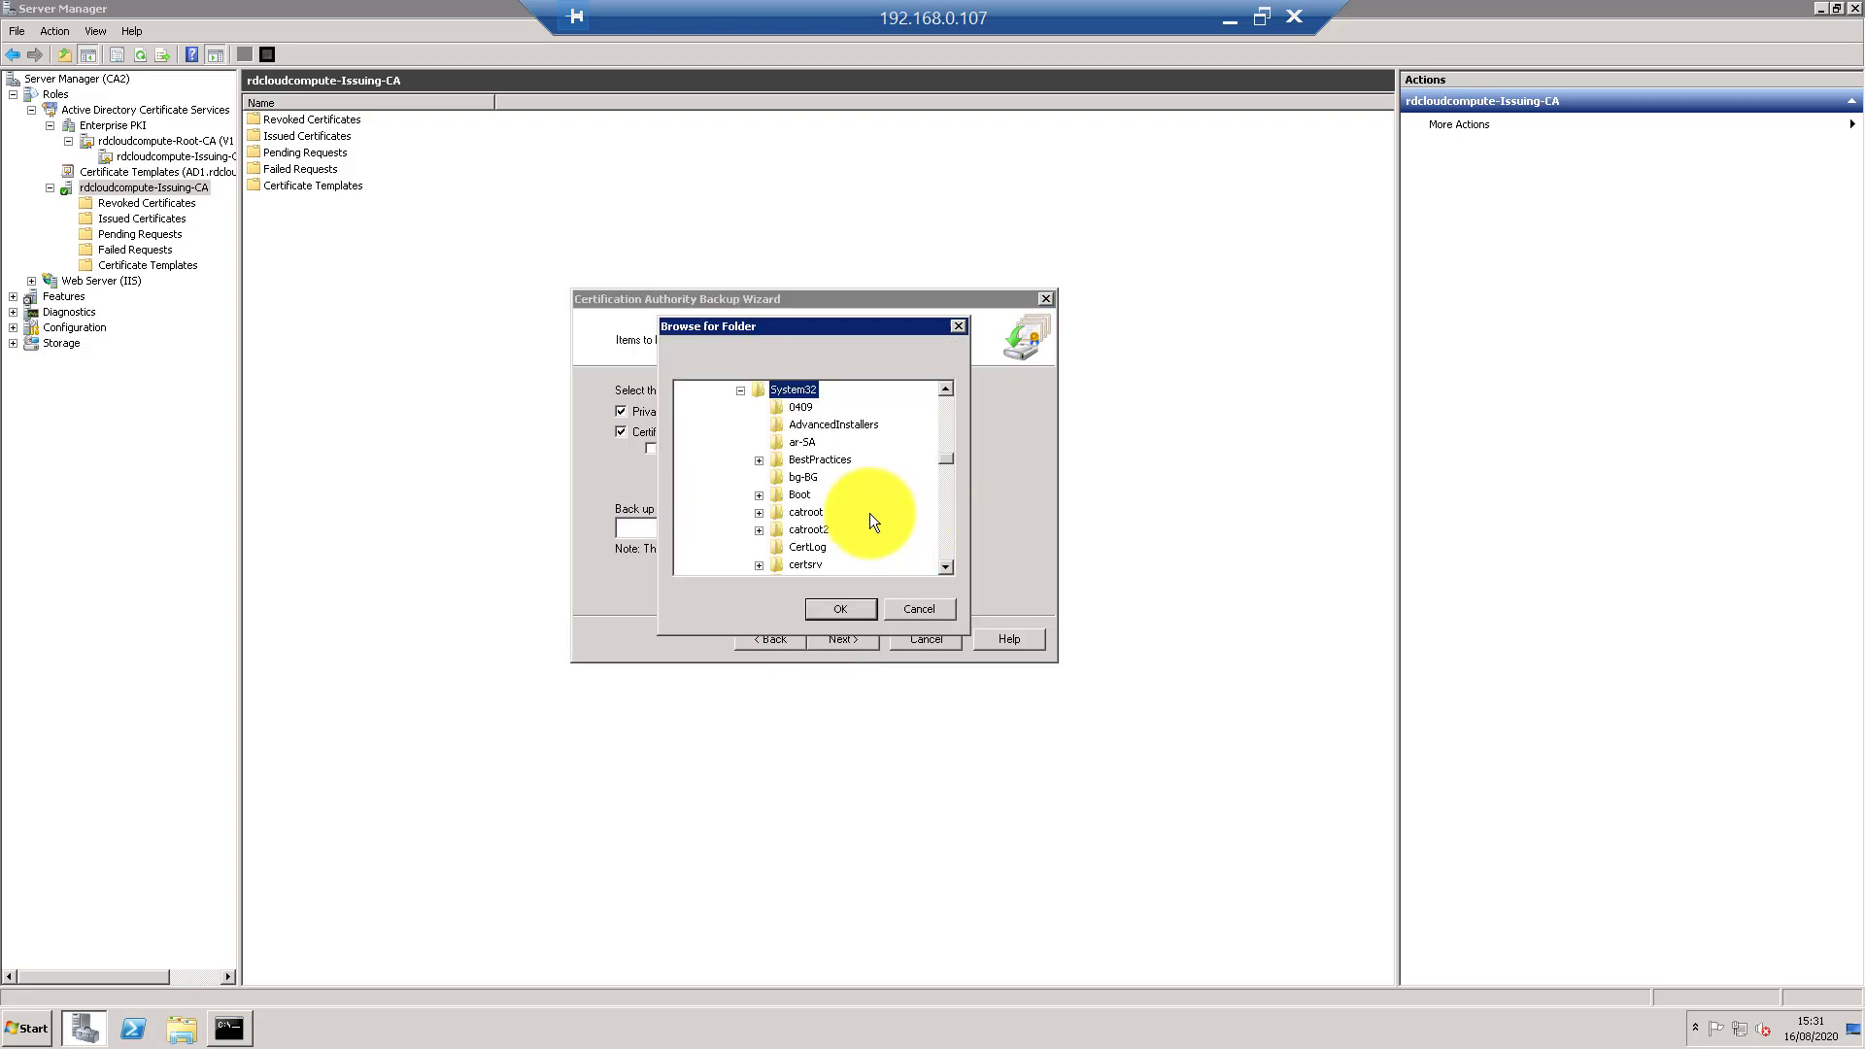
{"action": "left_click", "coordinate": [741, 390]}
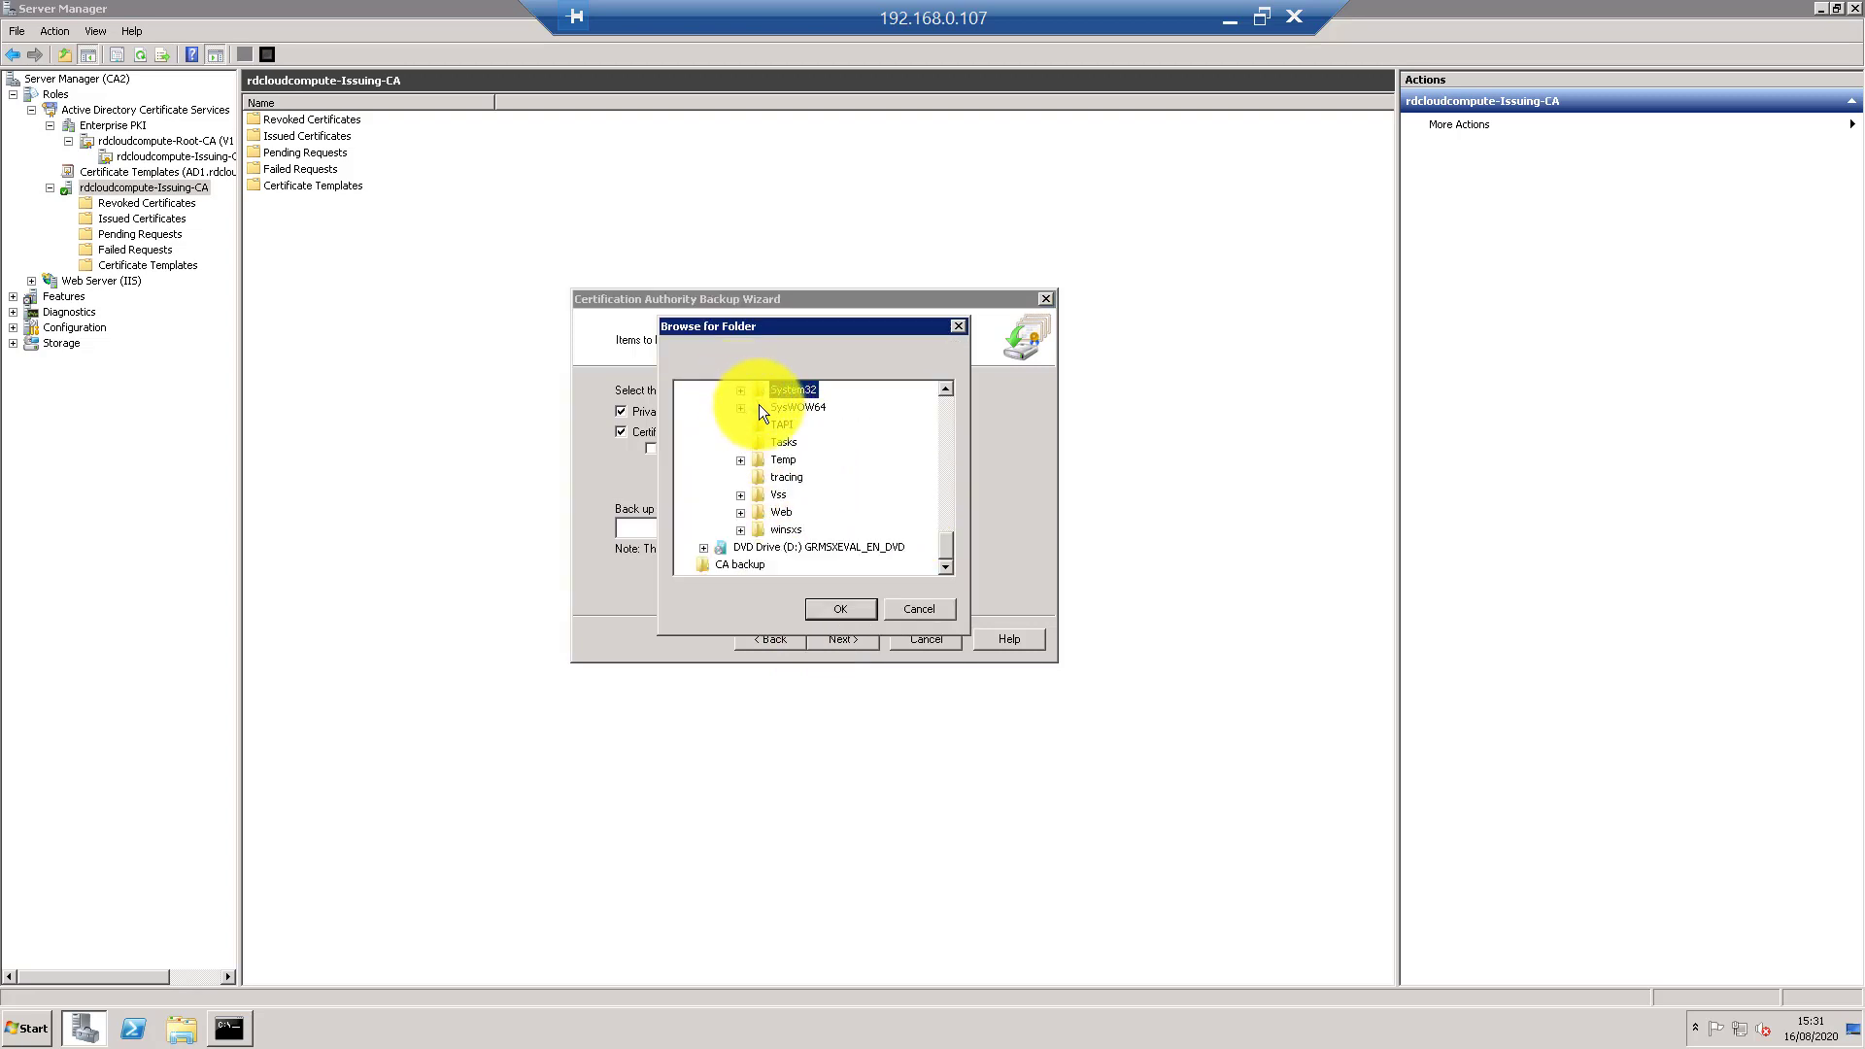
{"action": "left_click", "coordinate": [744, 567]}
{"action": "left_click", "coordinate": [831, 609]}
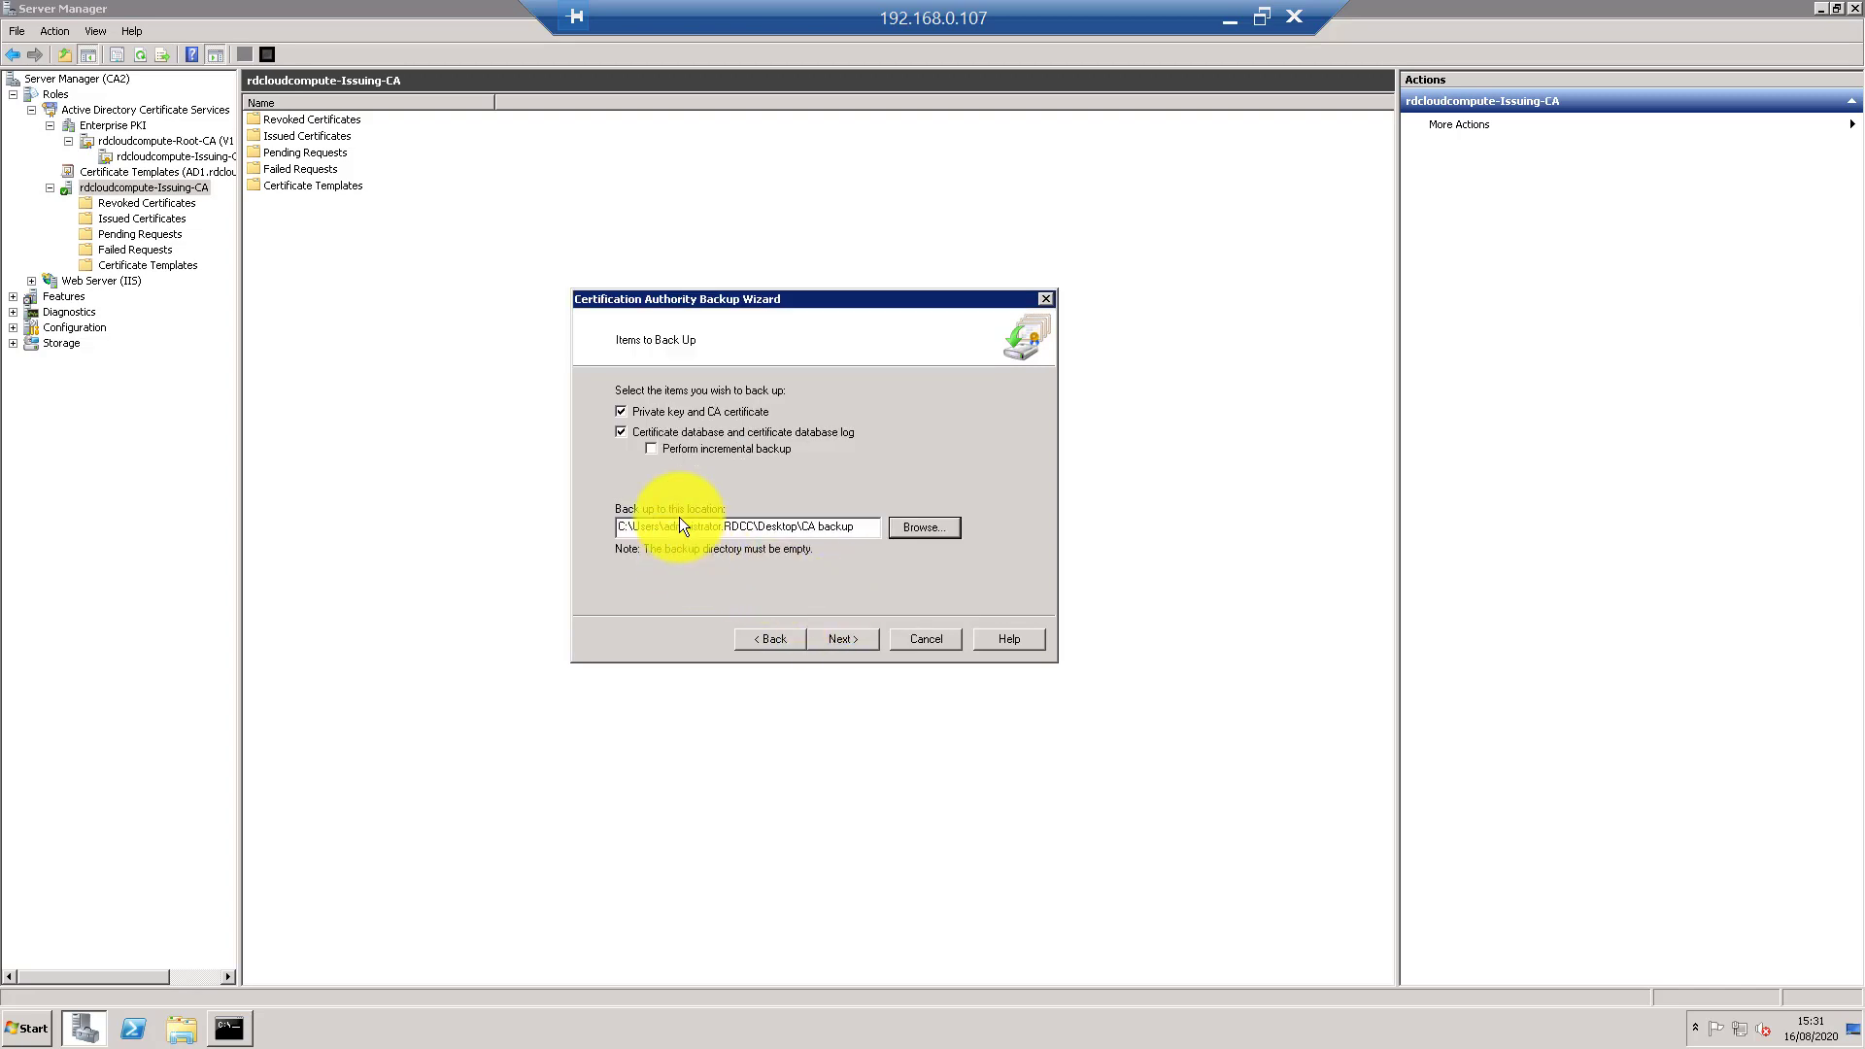
{"action": "left_click", "coordinate": [845, 640]}
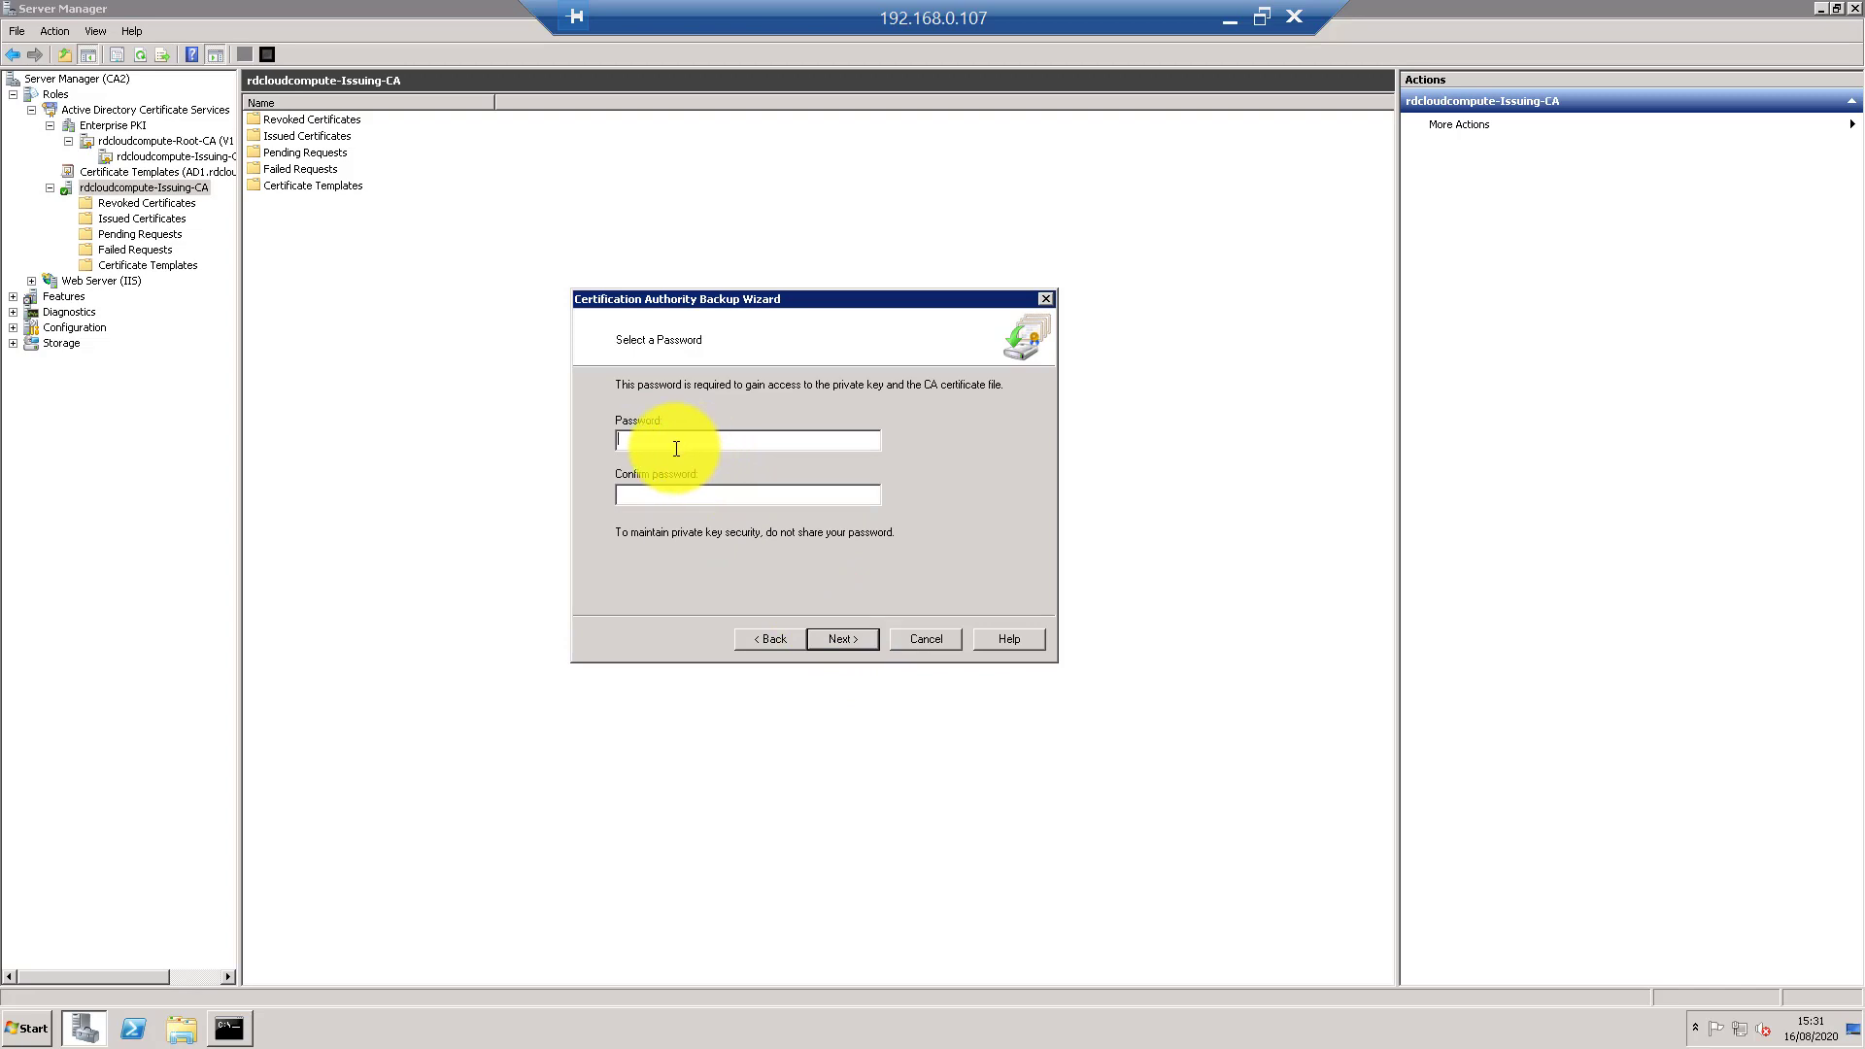
{"action": "type", "text": "********"}
{"action": "left_click", "coordinate": [857, 639]}
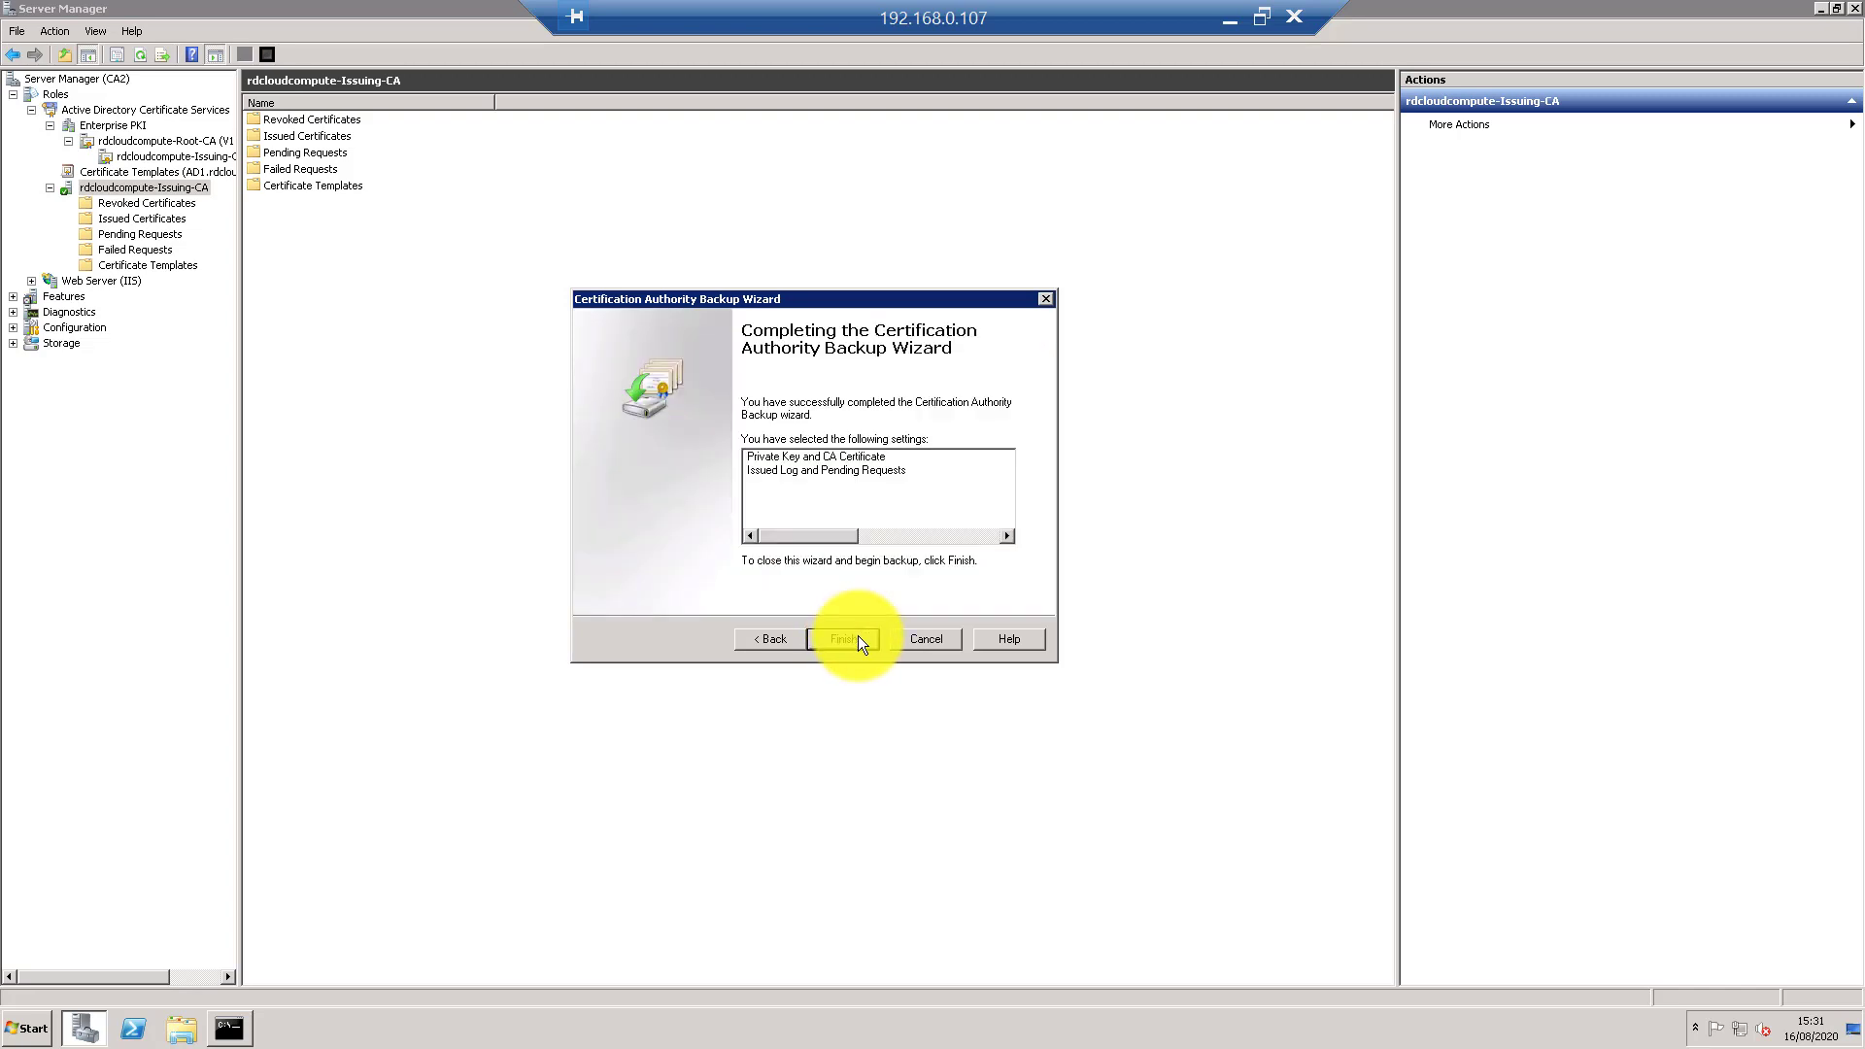
{"action": "left_click", "coordinate": [858, 640]}
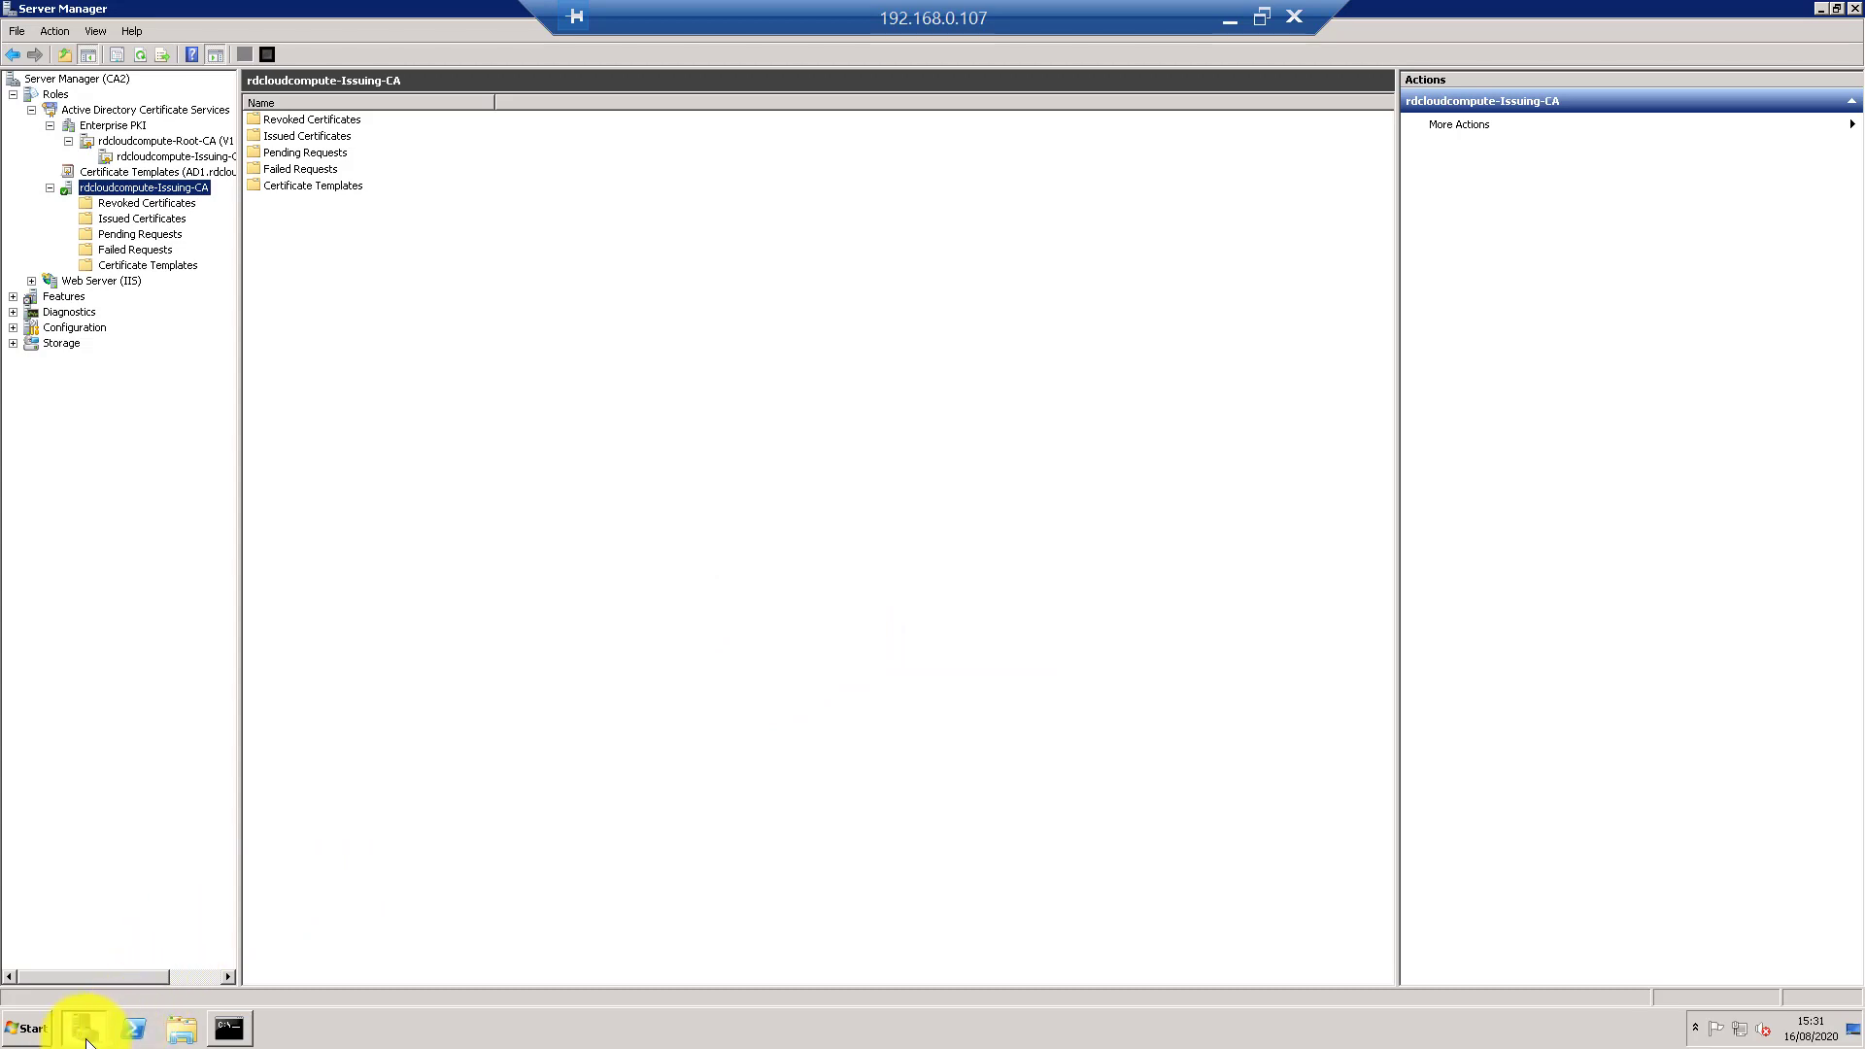
- Inspect the desktop CA backup folder's DataBase subfolder and rdcloudcompute-Issuing-CA key file
{"action": "key", "text": "super+d"}
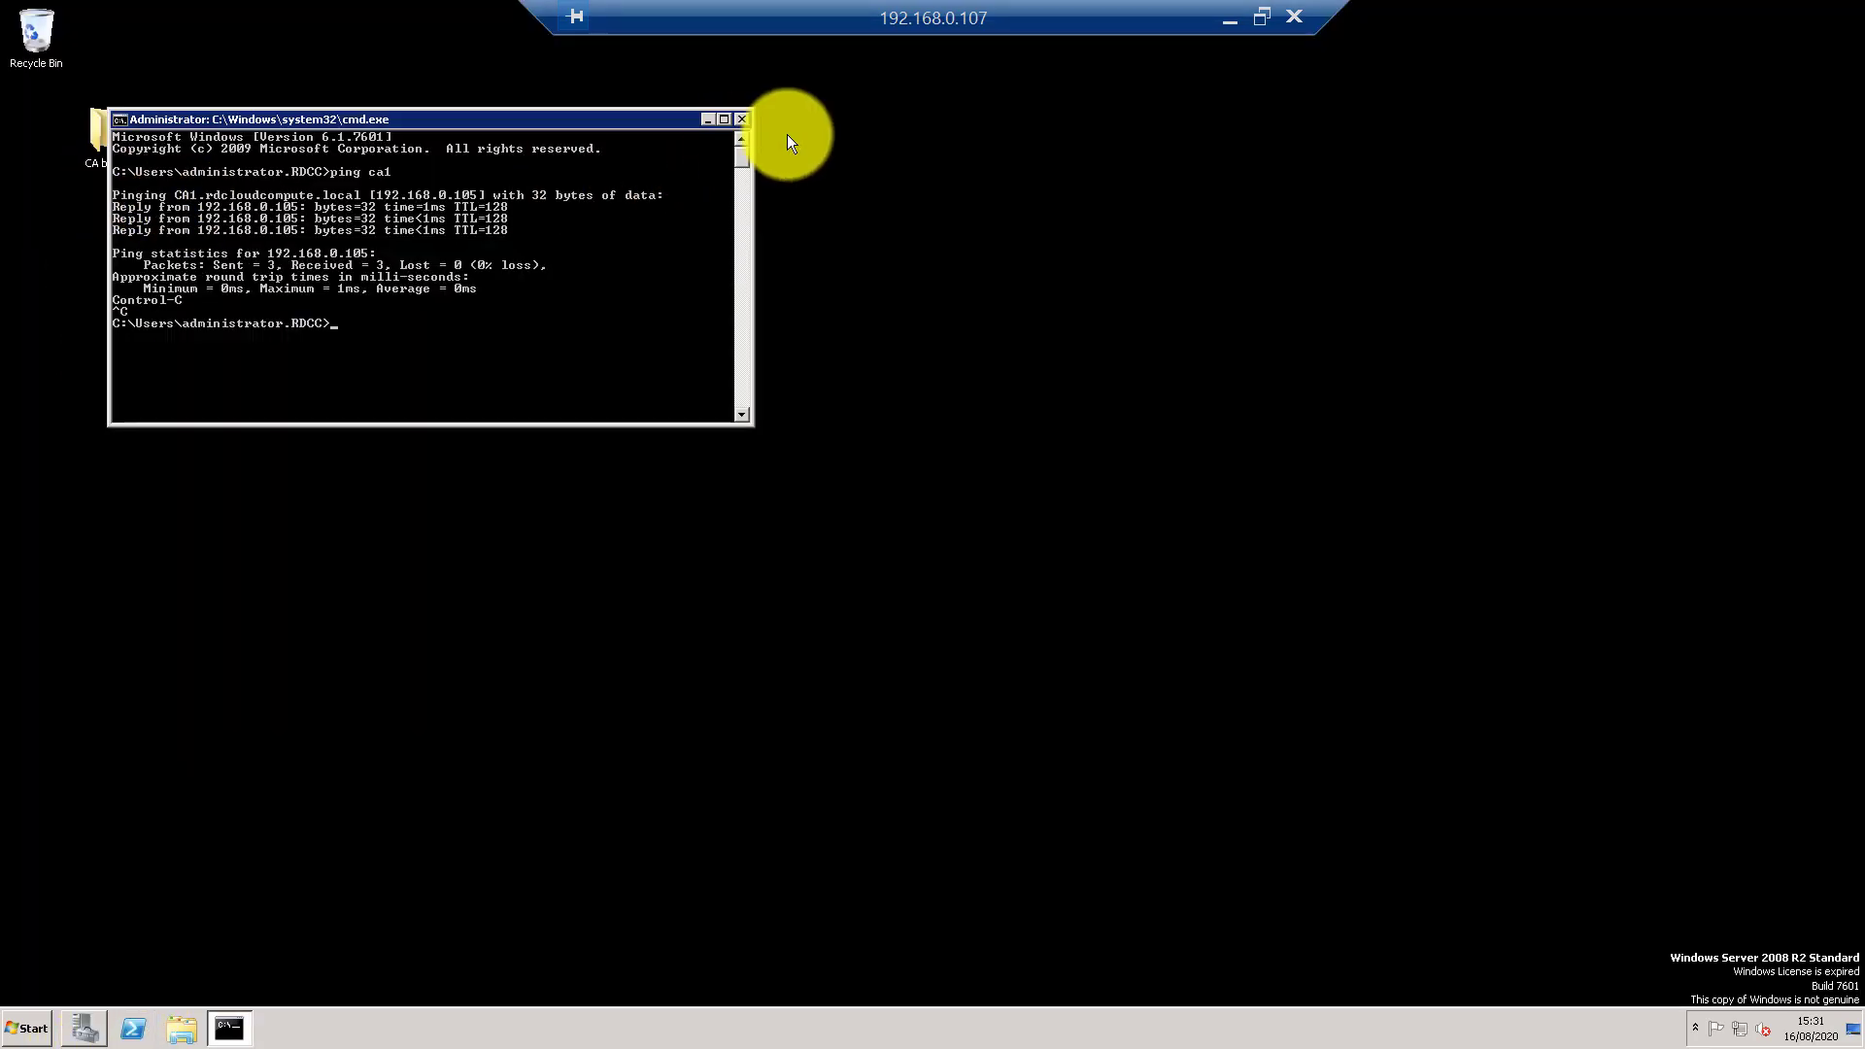
{"action": "left_click", "coordinate": [743, 120]}
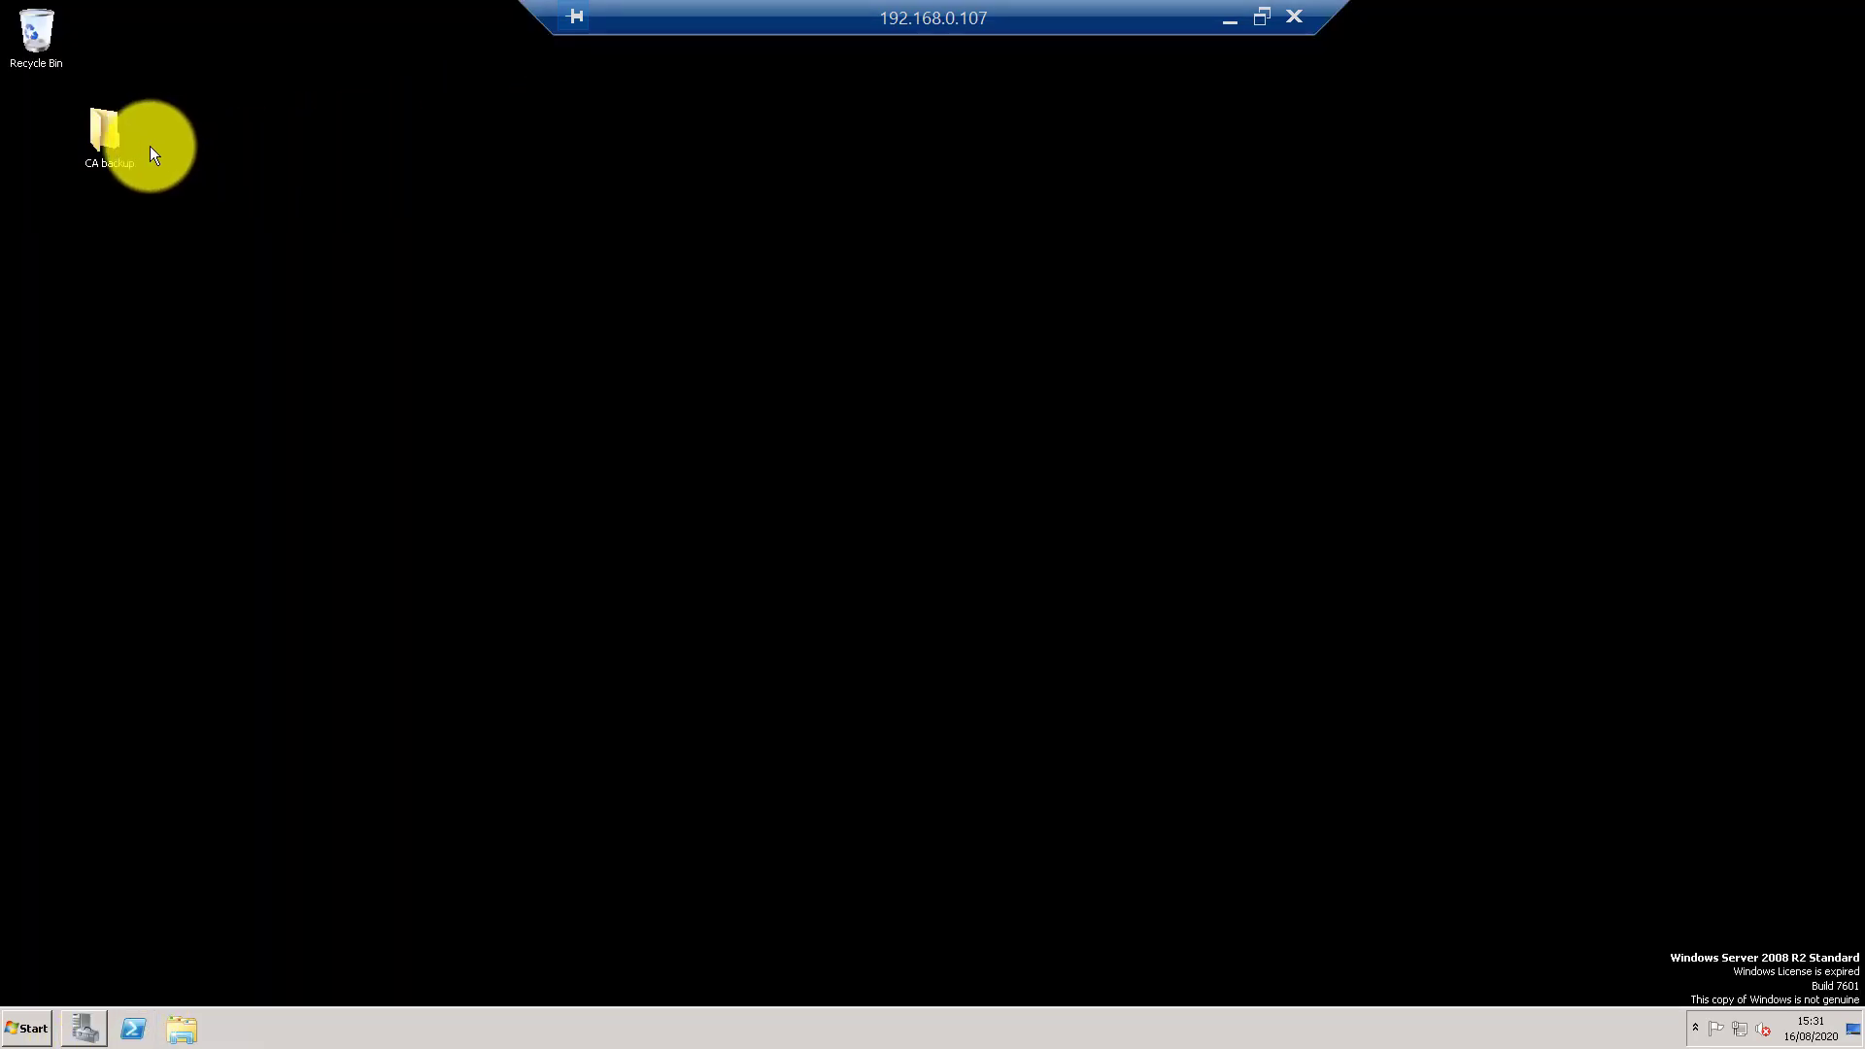
{"action": "double_click", "coordinate": [107, 134]}
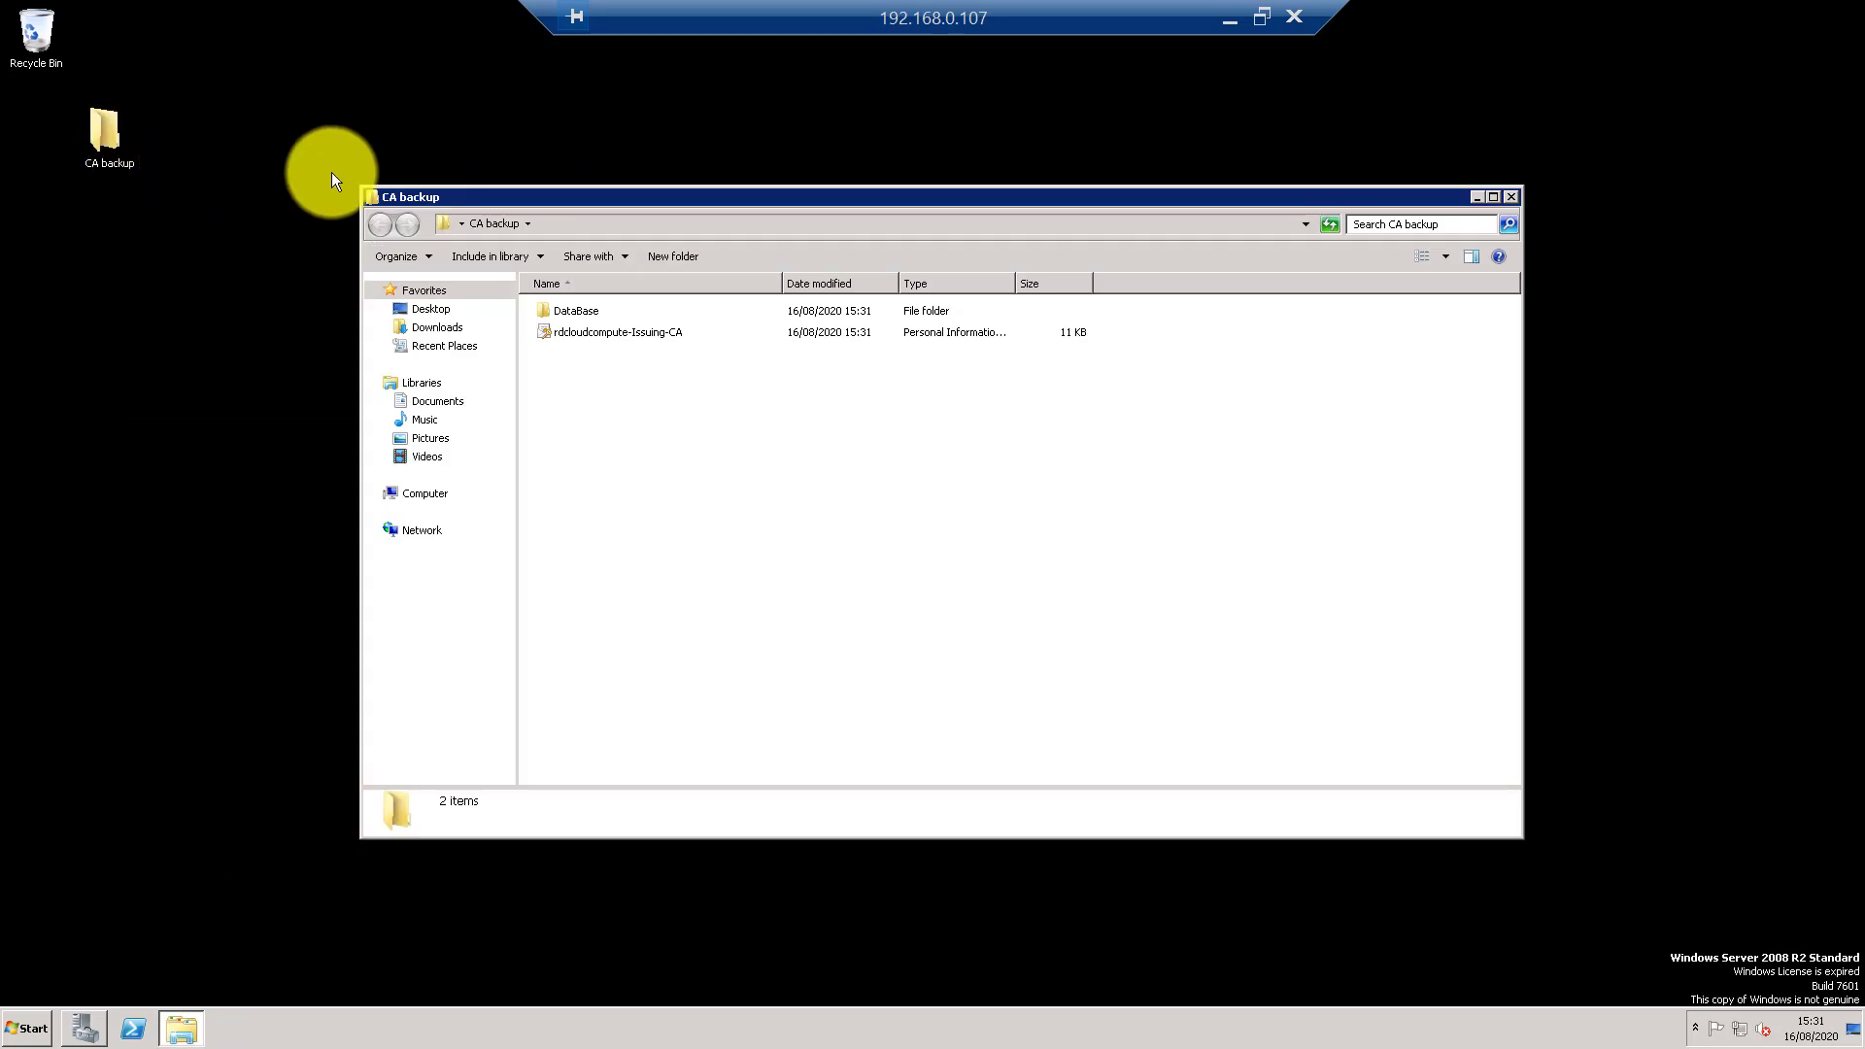
{"action": "double_click", "coordinate": [592, 313]}
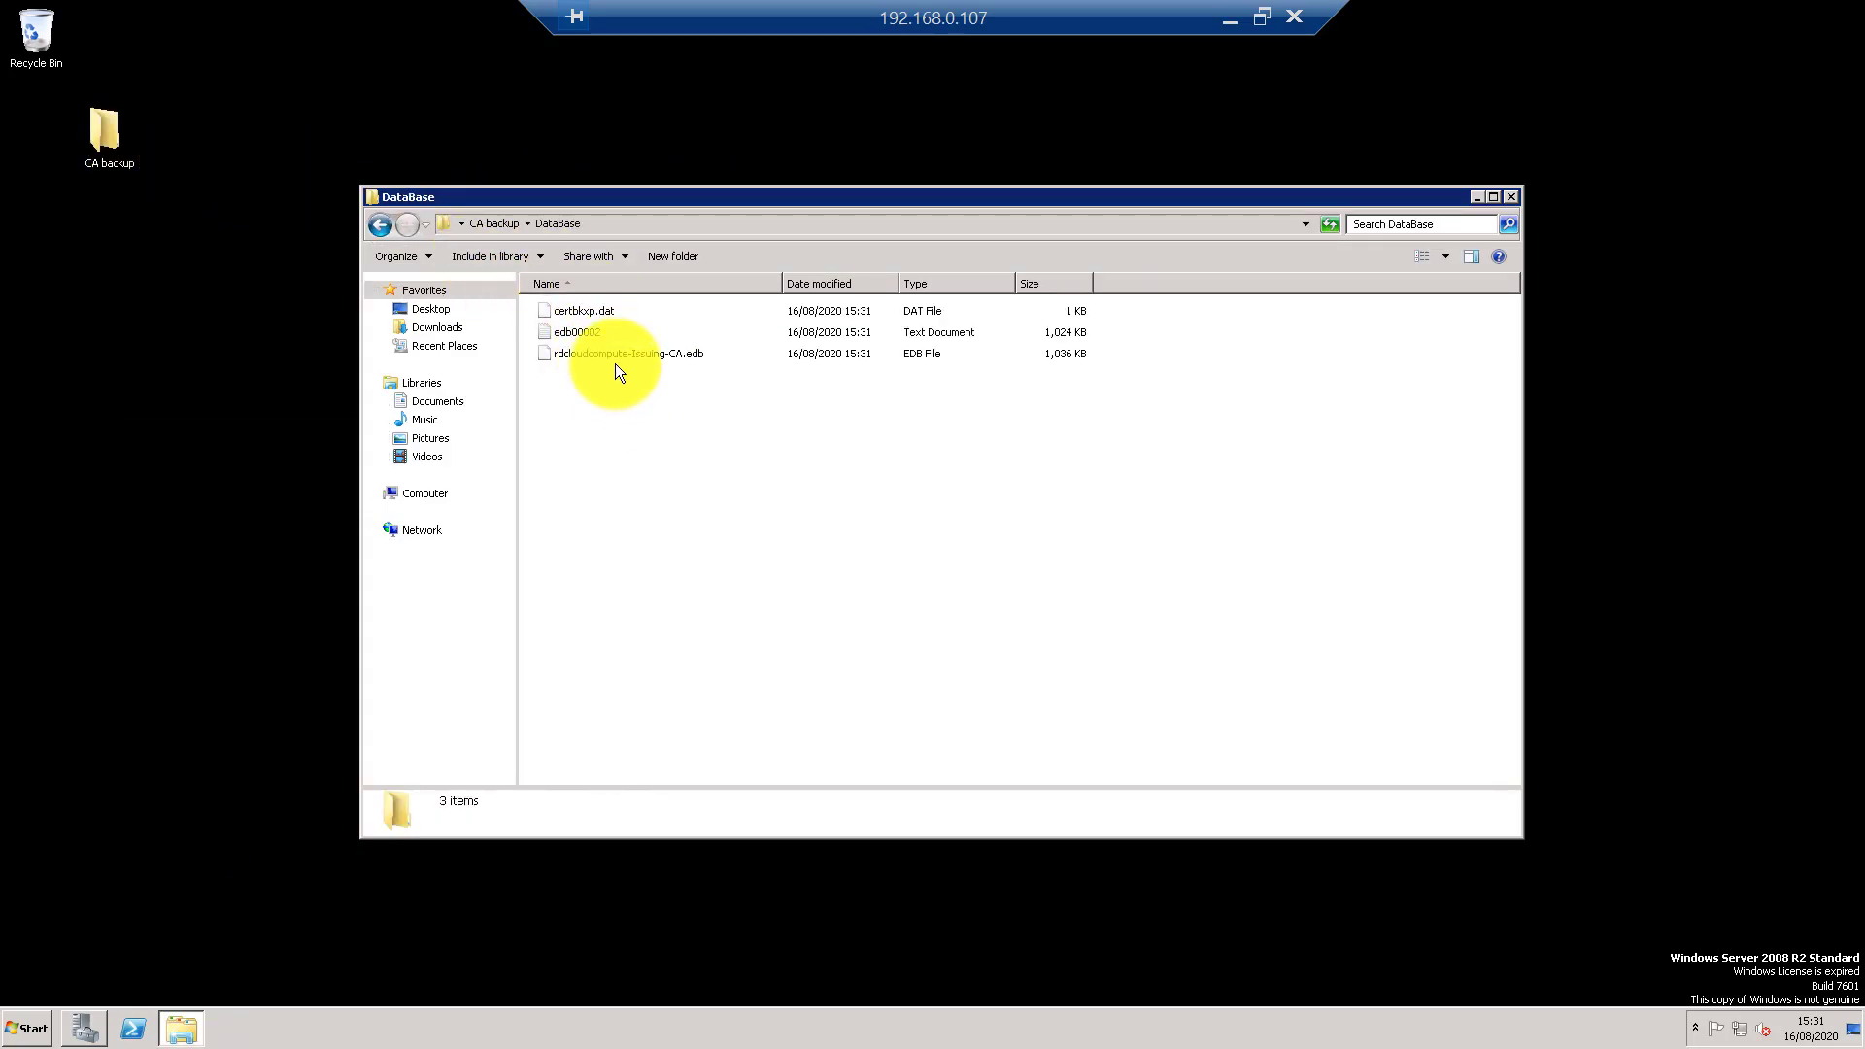
{"action": "left_click", "coordinate": [504, 225]}
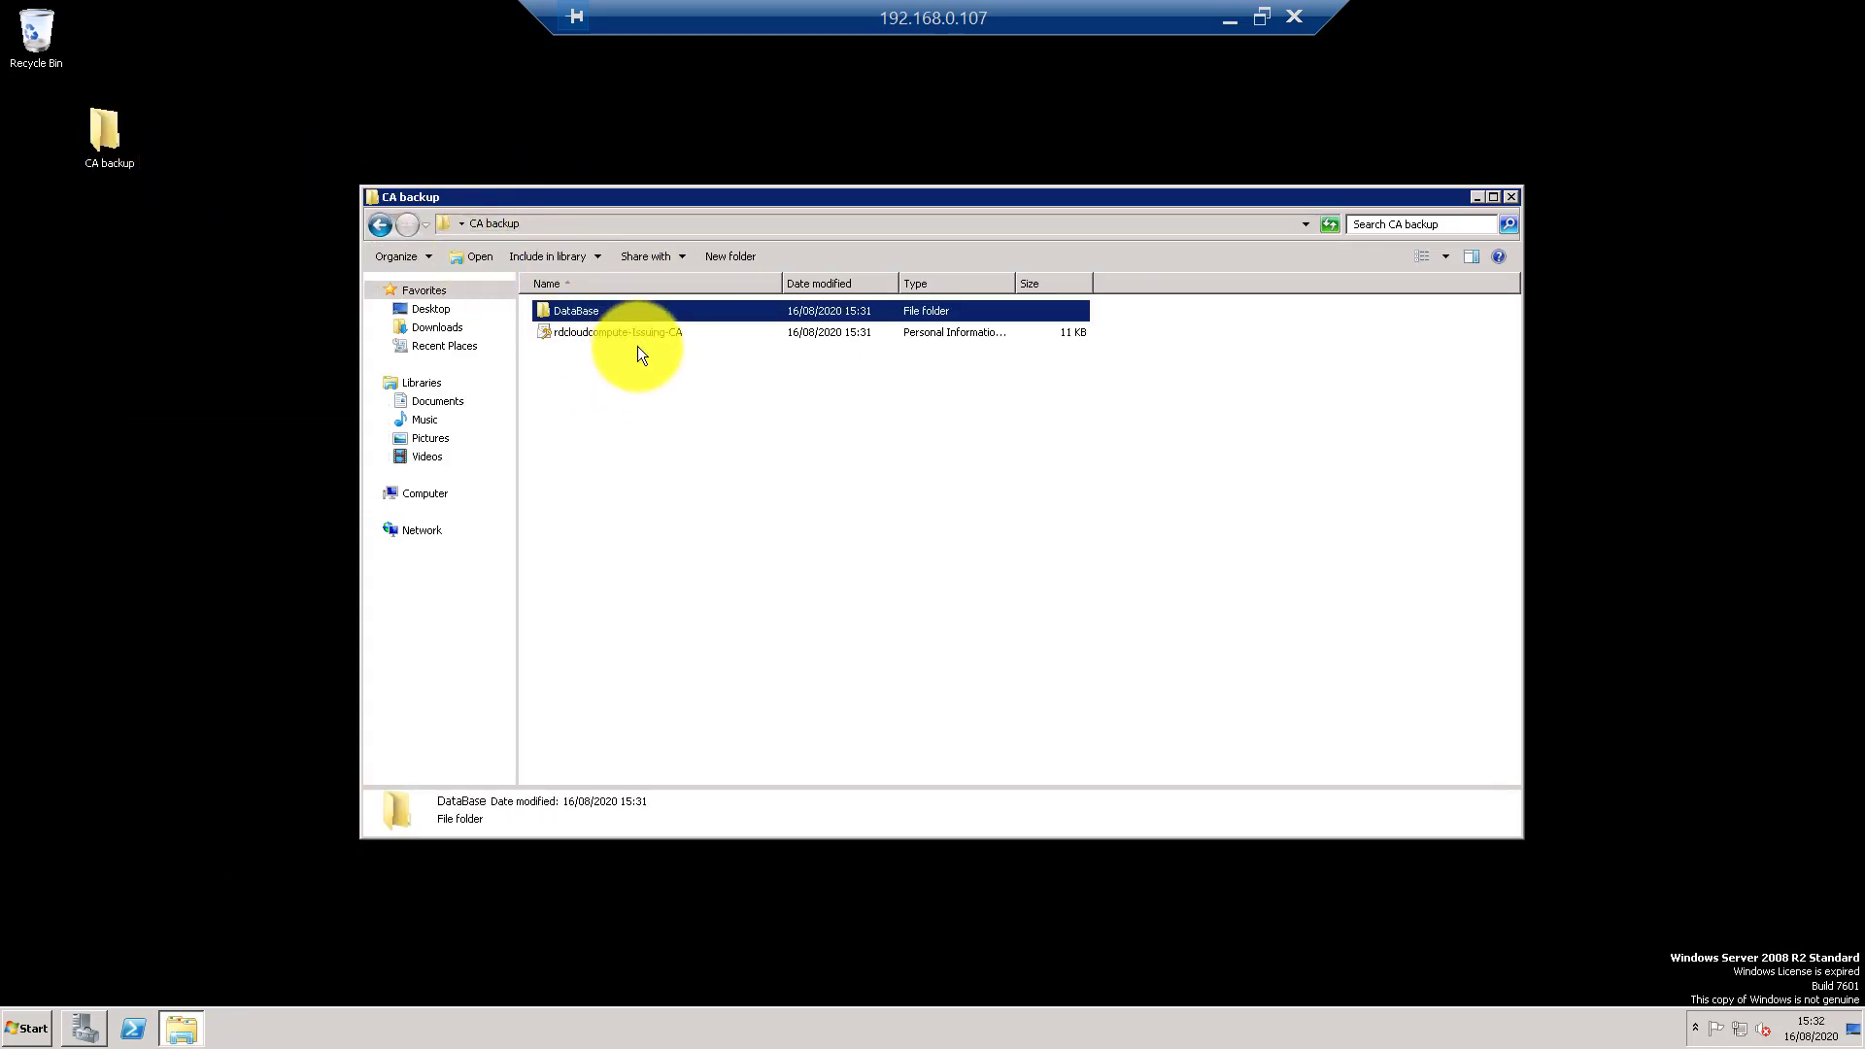
{"action": "left_click", "coordinate": [659, 392]}
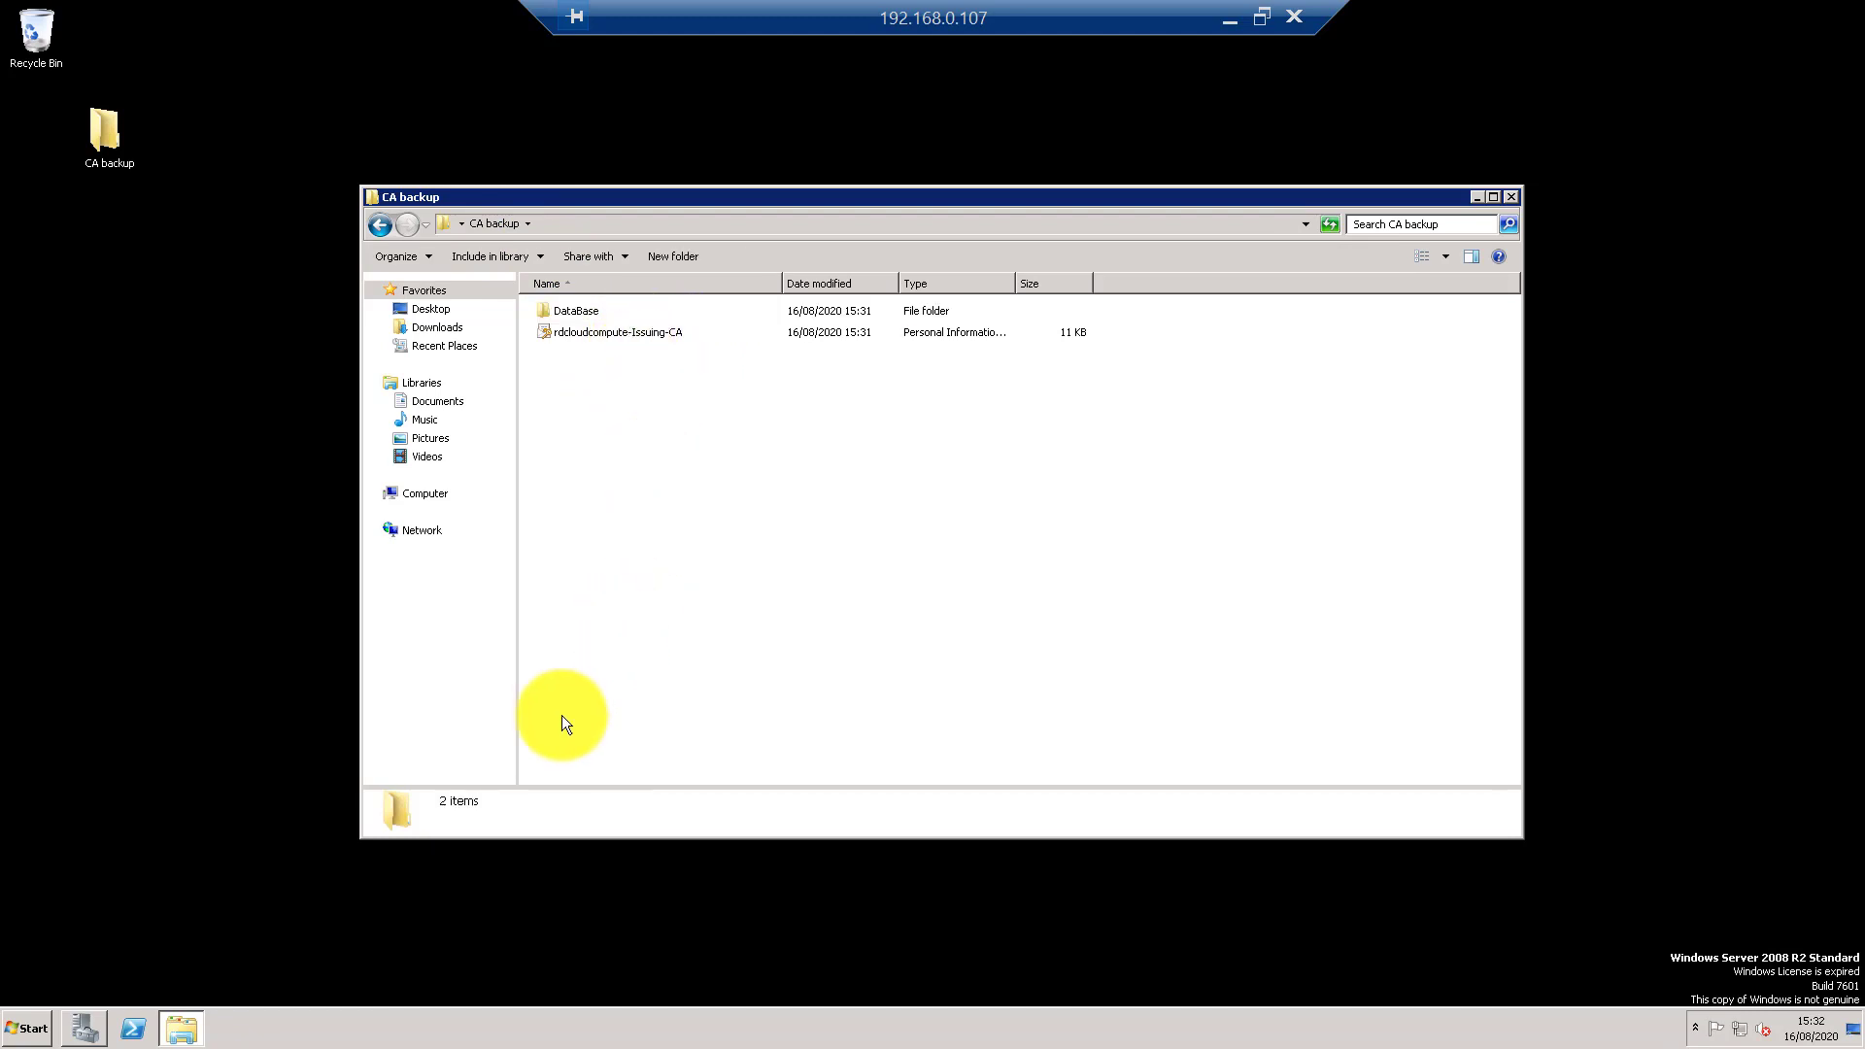
- Minimize Explorer, restore Server Manager, and open the Run dialog from Start
{"action": "left_click", "coordinate": [178, 1032]}
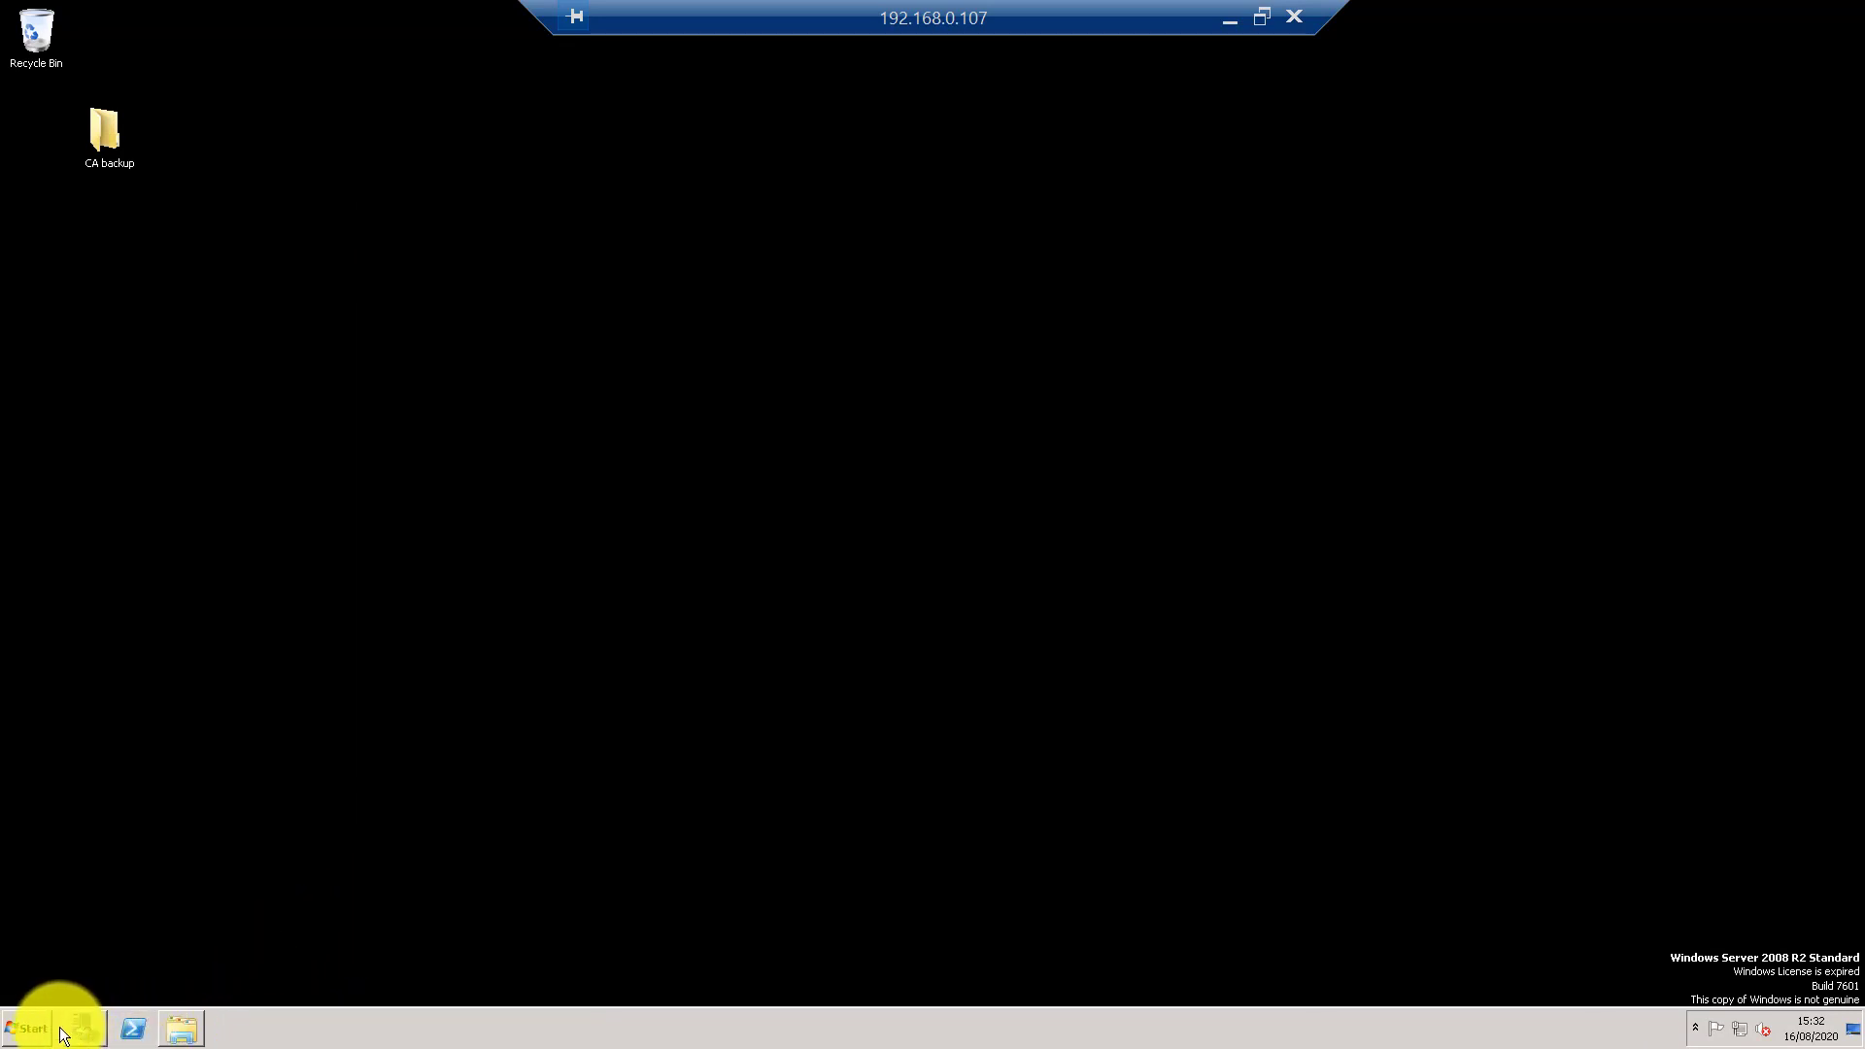
{"action": "left_click", "coordinate": [82, 1032]}
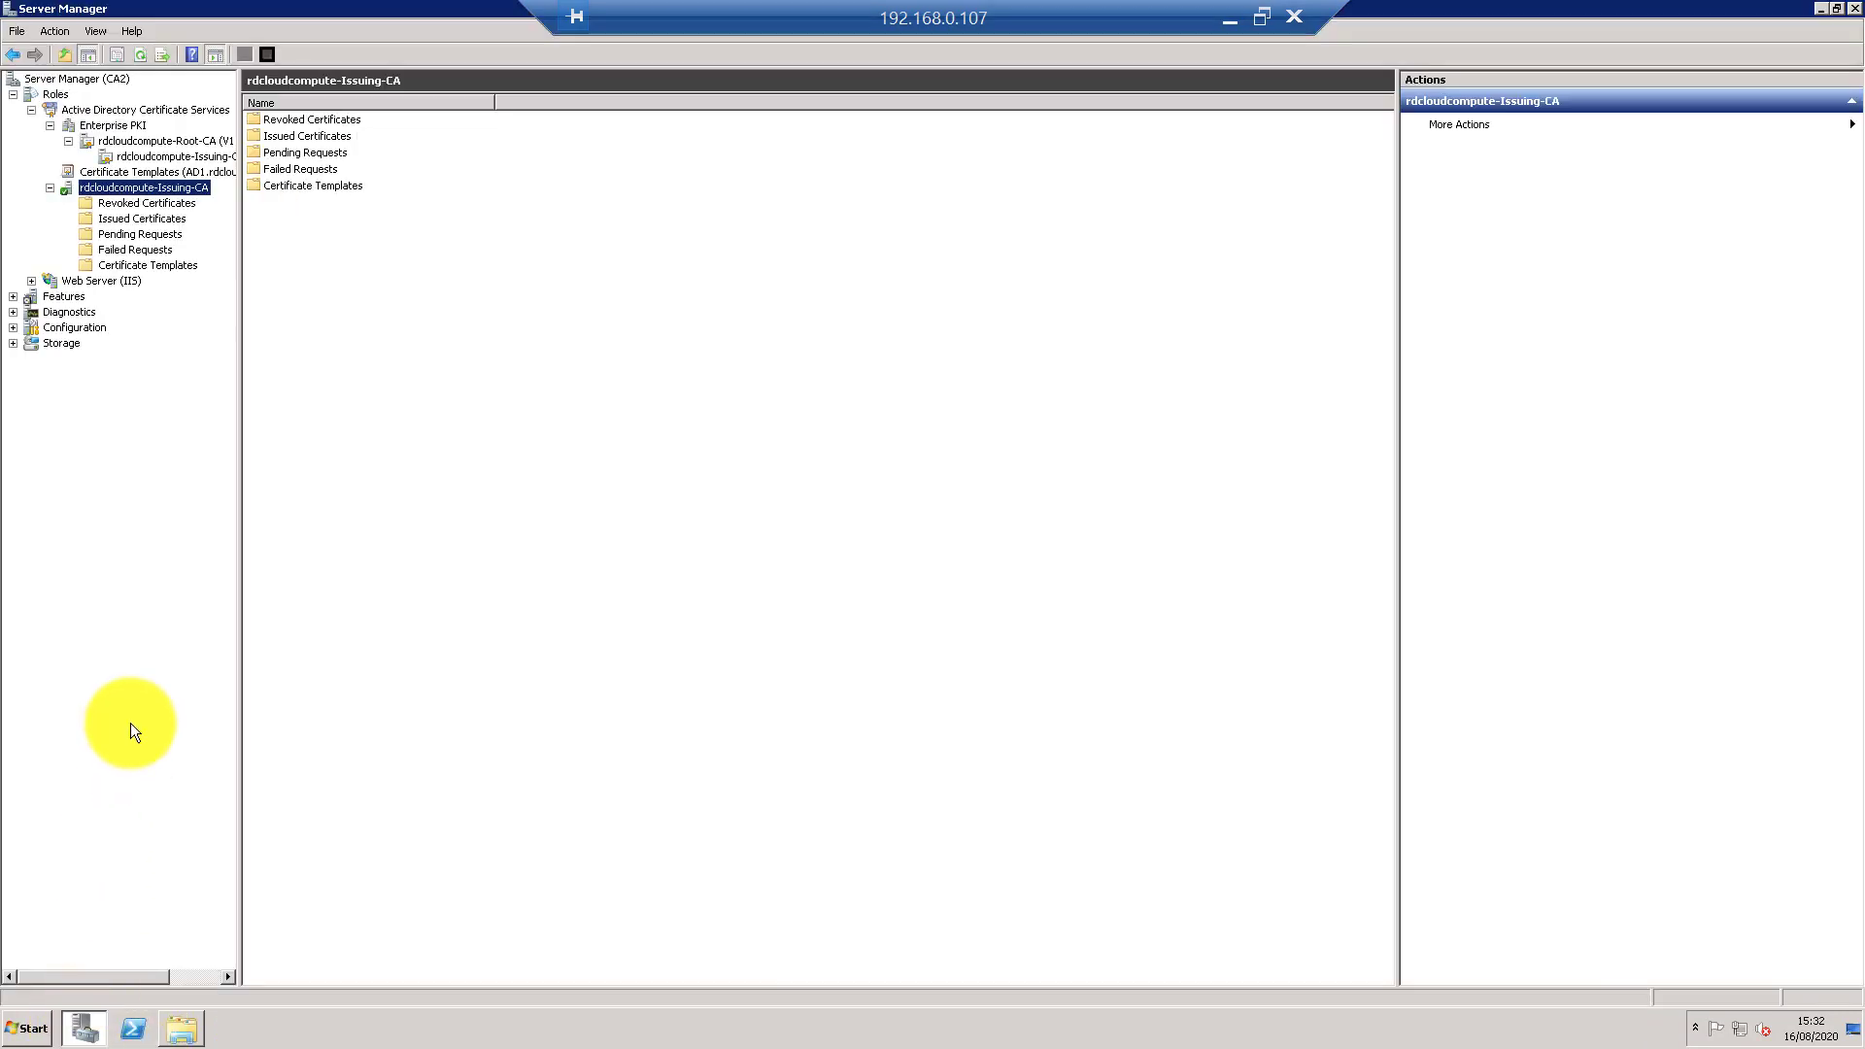
{"action": "left_click", "coordinate": [26, 1027]}
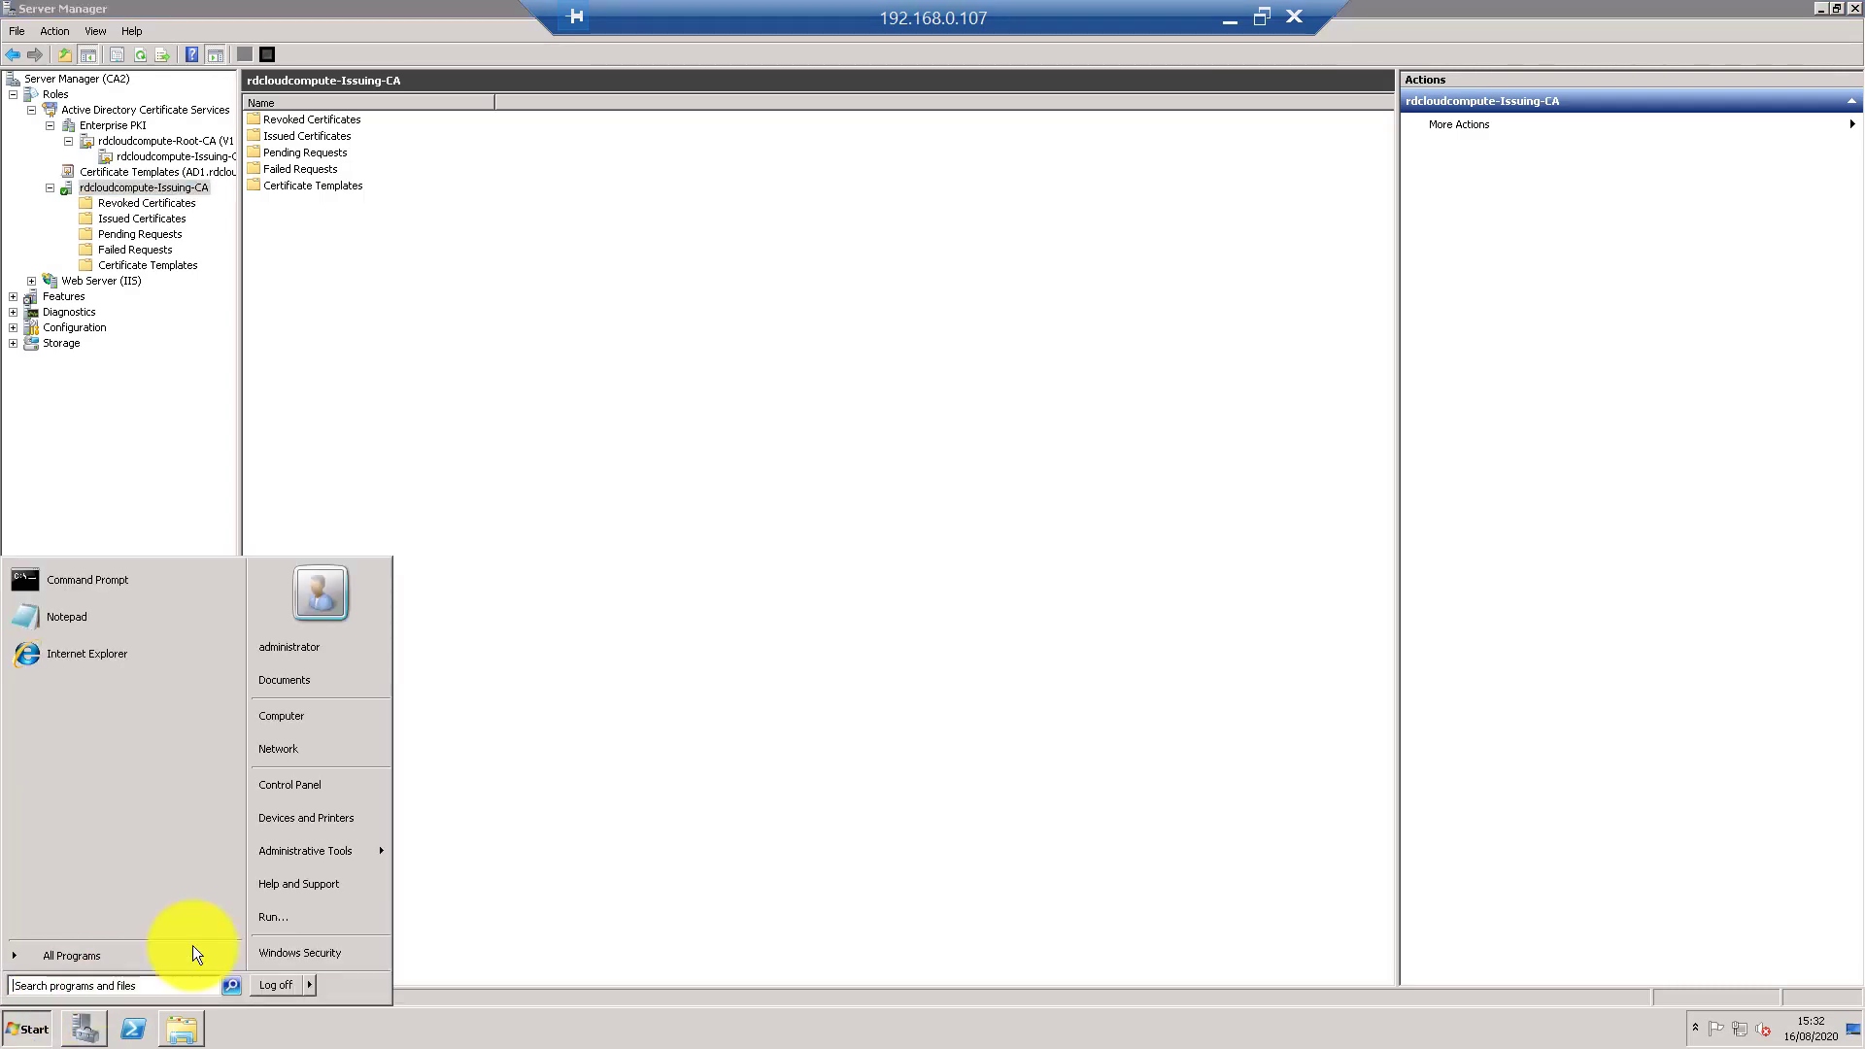
{"action": "left_click", "coordinate": [316, 919]}
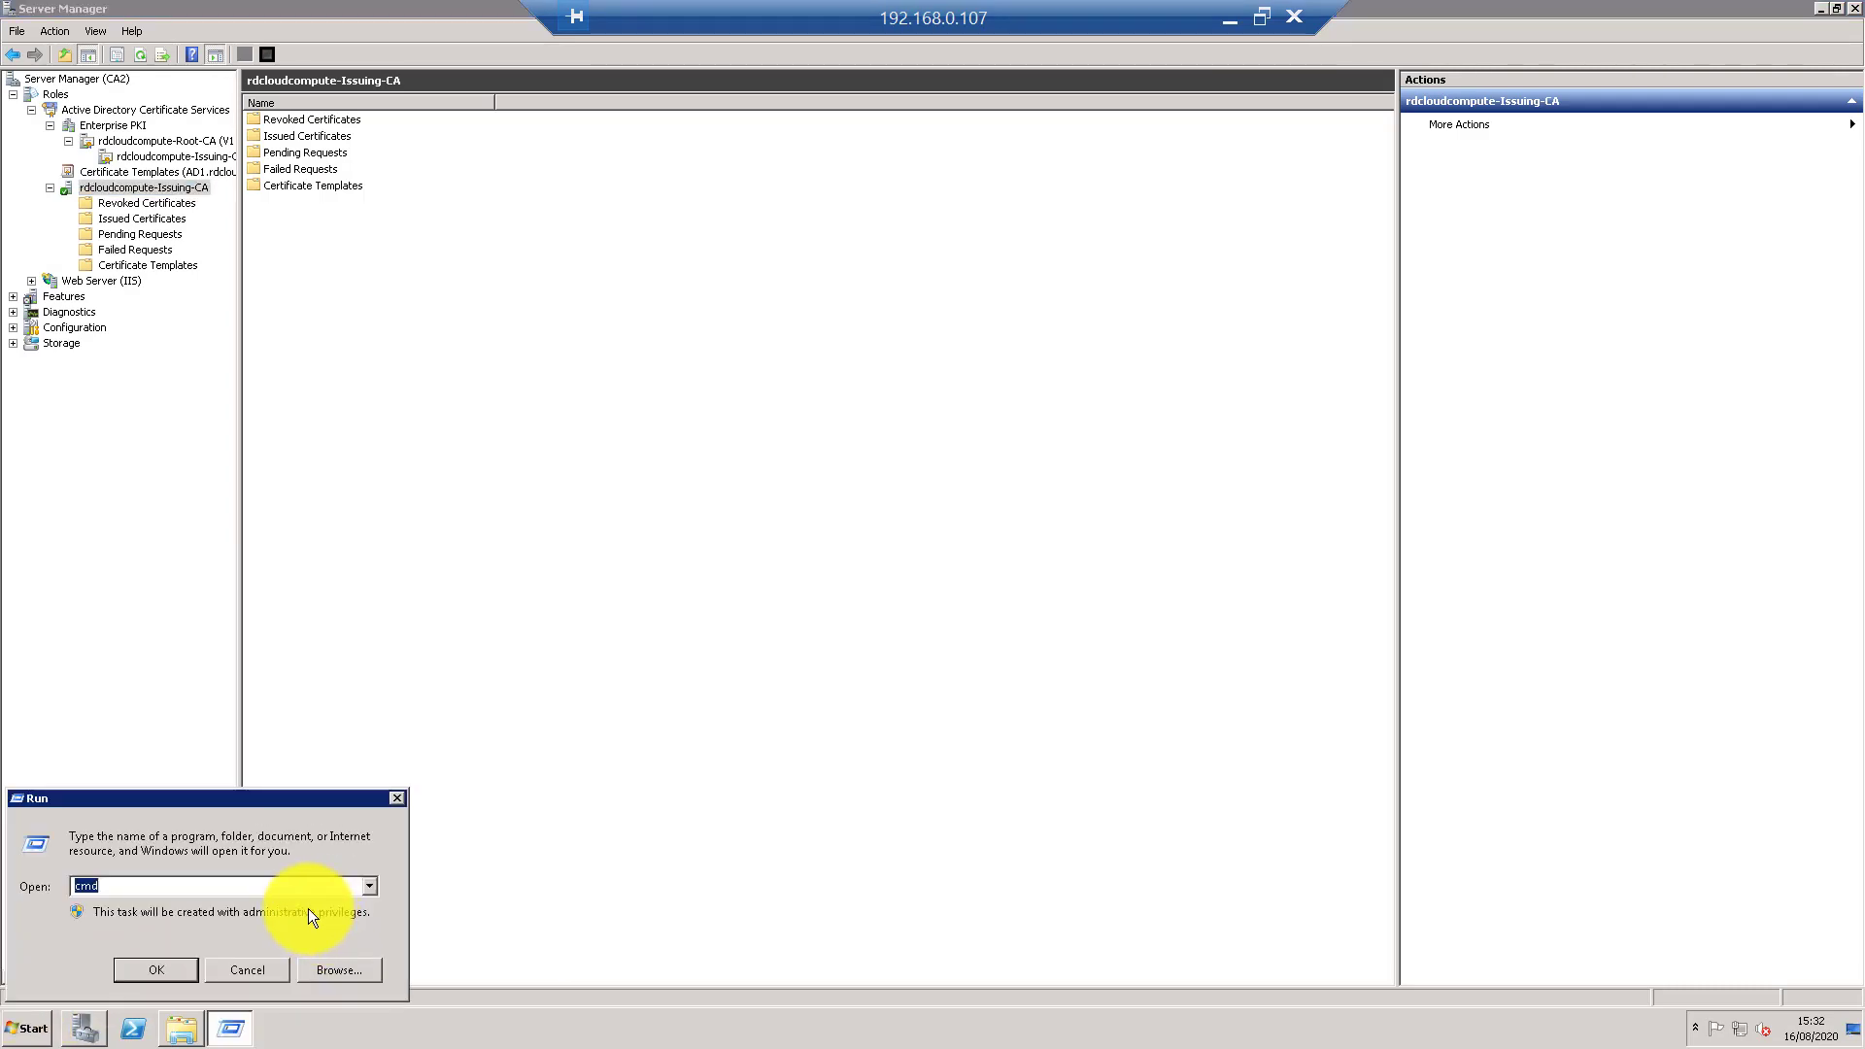
- Close Run and open C:\Windows\System32 in a new Explorer window
{"action": "left_click", "coordinate": [182, 1027]}
{"action": "left_click", "coordinate": [427, 493]}
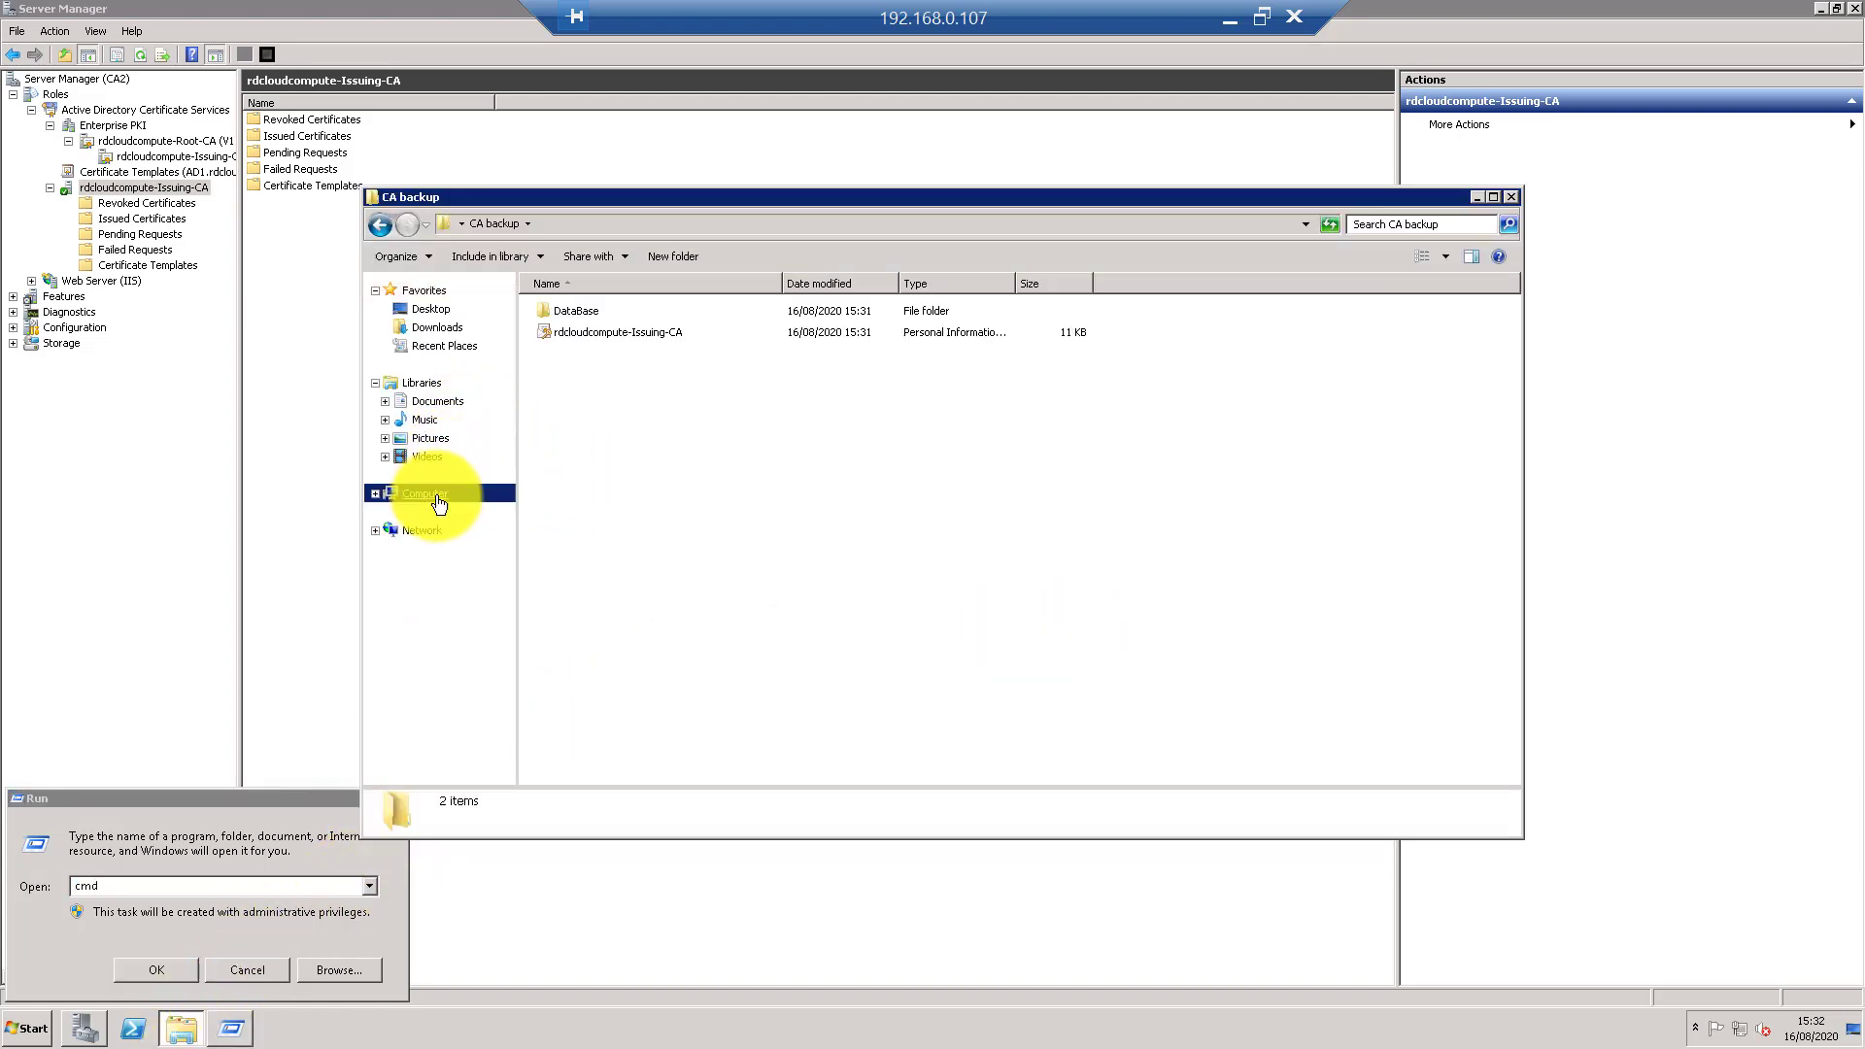
{"action": "left_click", "coordinate": [244, 970]}
{"action": "double_click", "coordinate": [622, 335]}
{"action": "double_click", "coordinate": [591, 423]}
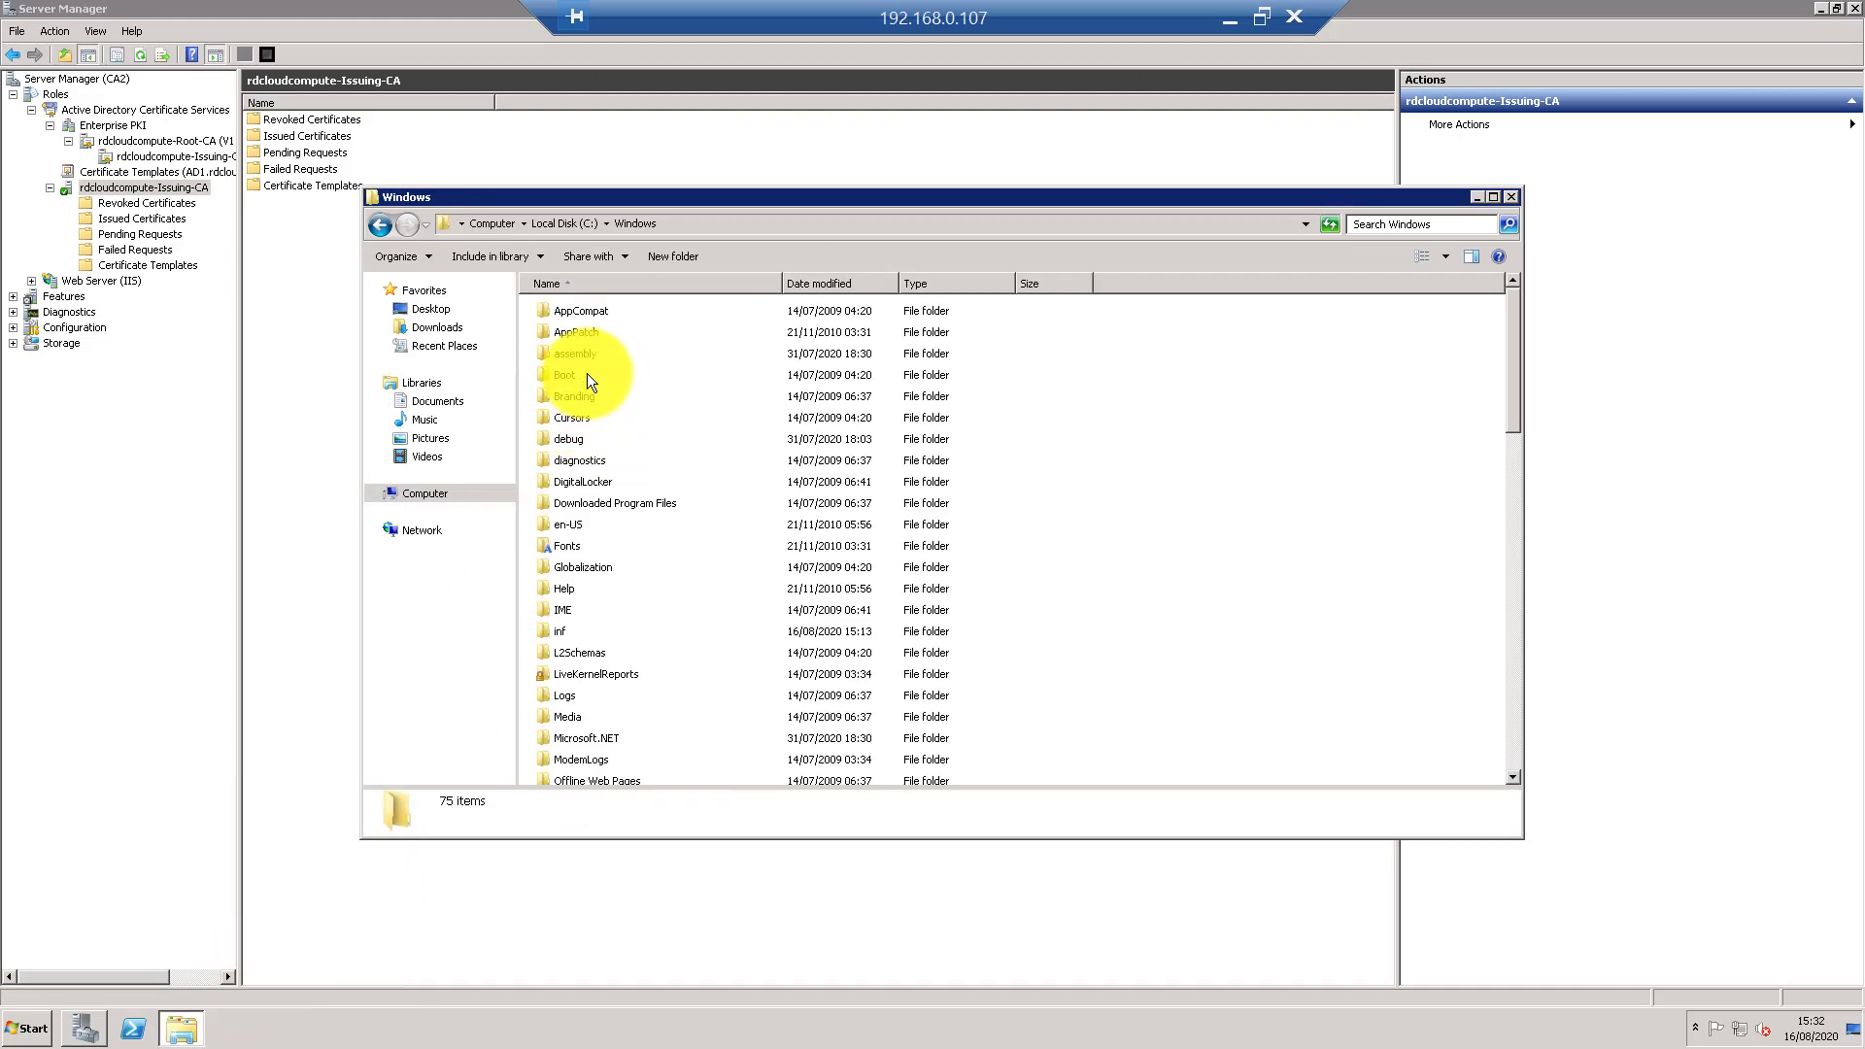
{"action": "left_click", "coordinate": [581, 416]}
{"action": "type", "text": "system32"}
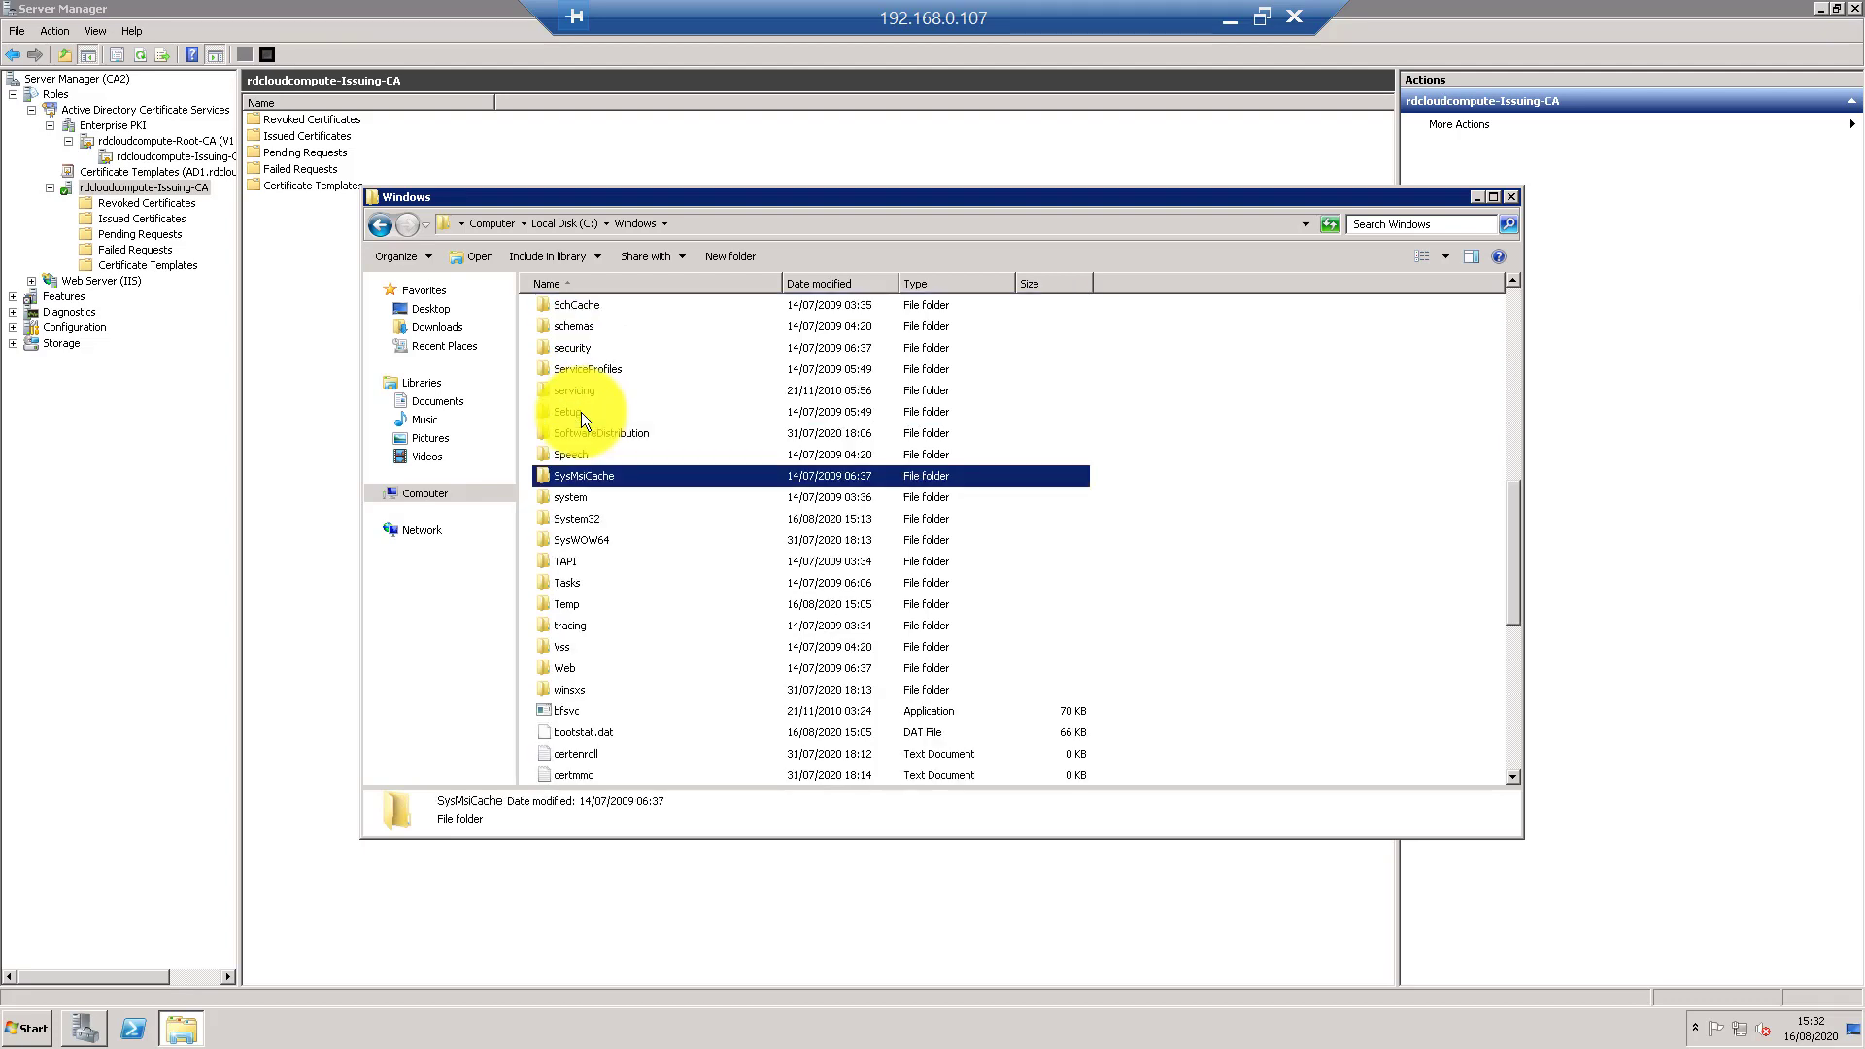
{"action": "key", "text": "Return"}
- Locate and select capisp.dll in System32, then close Explorer
{"action": "key", "text": "Down"}
{"action": "key", "text": "Down"}
{"action": "type", "text": "cap"}
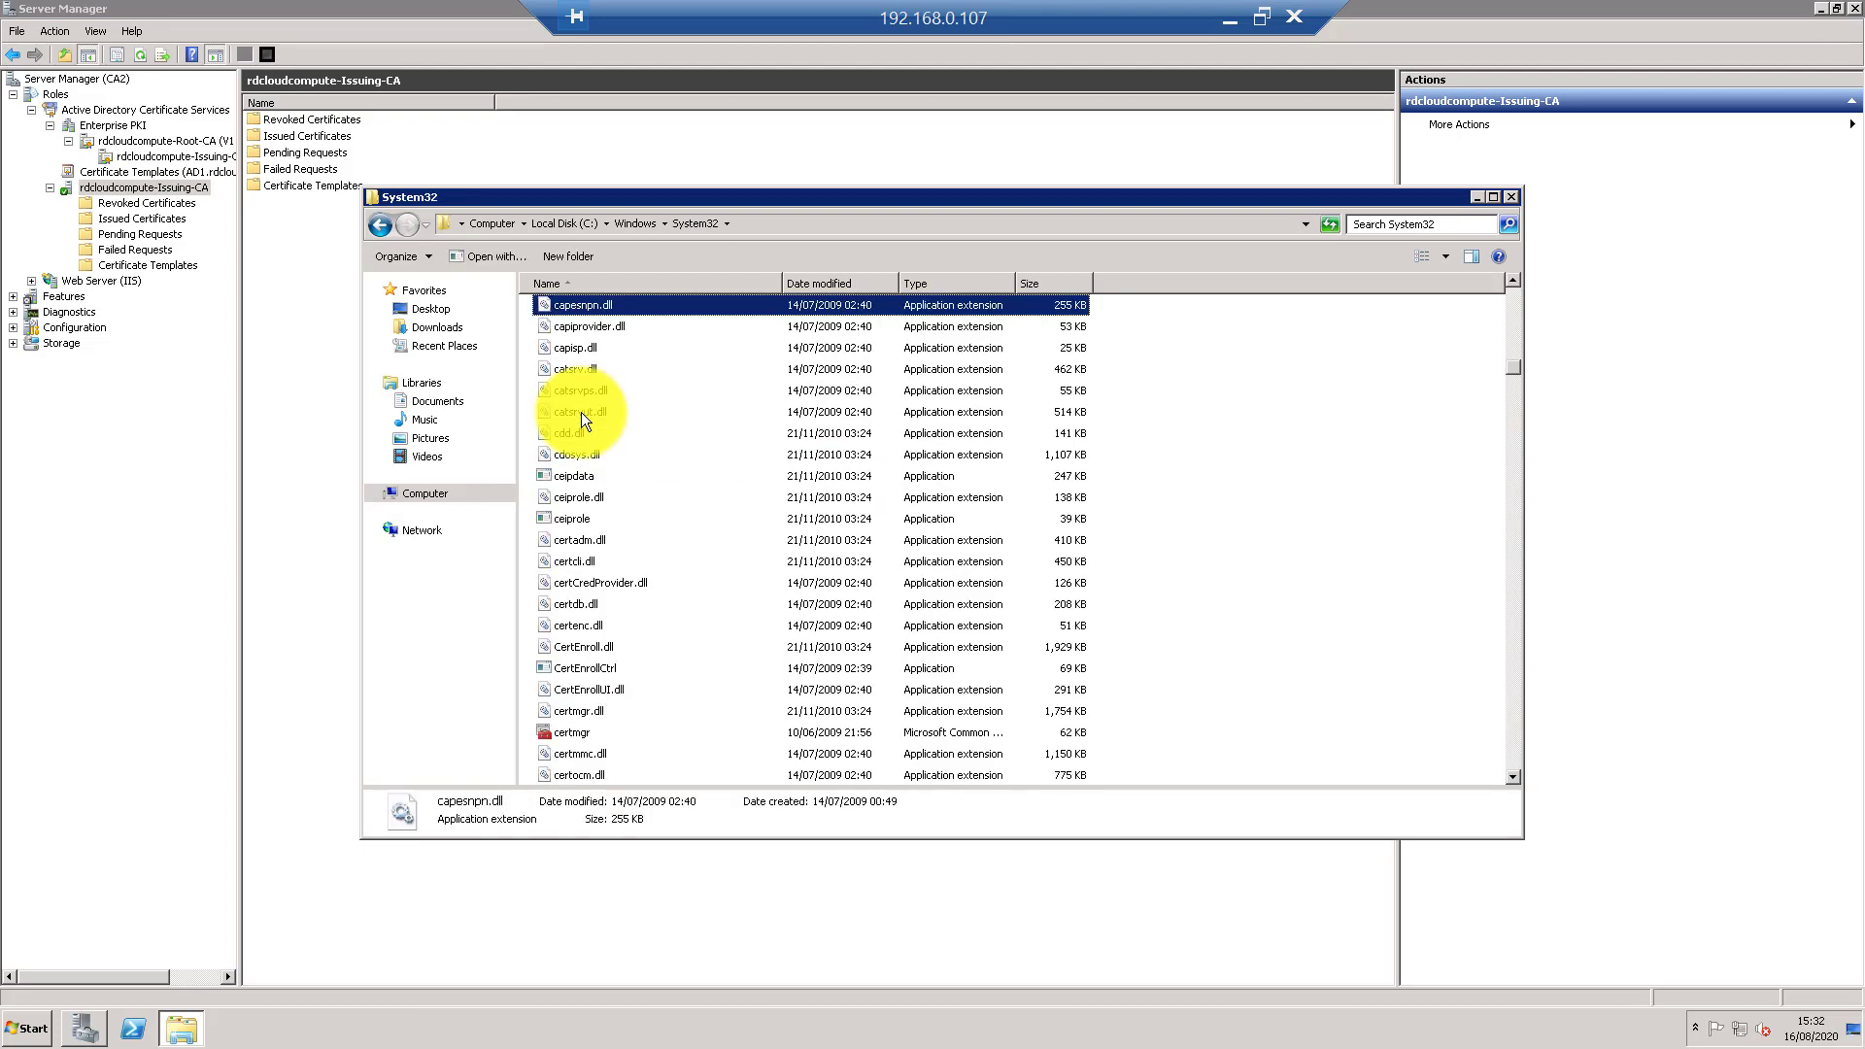
{"action": "type", "text": "i"}
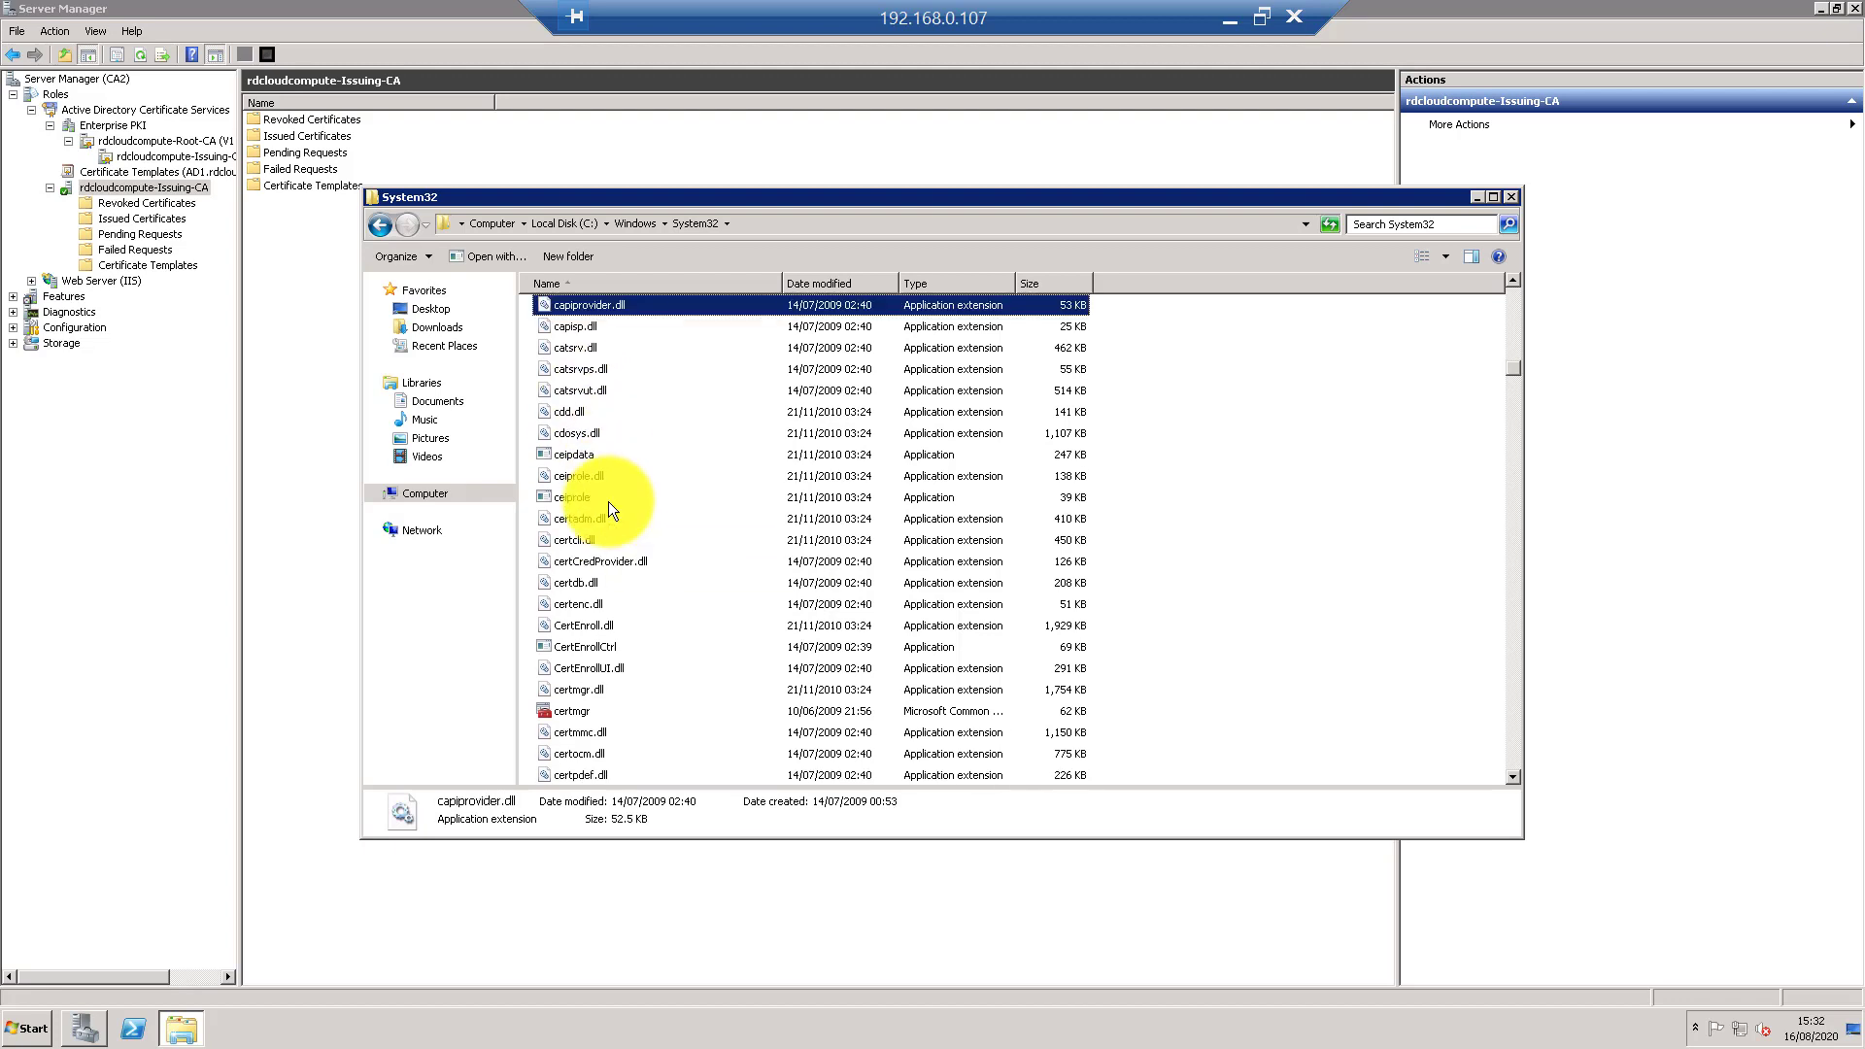
{"action": "scroll", "coordinate": [951, 527], "scroll_direction": "up", "scroll_amount": 1}
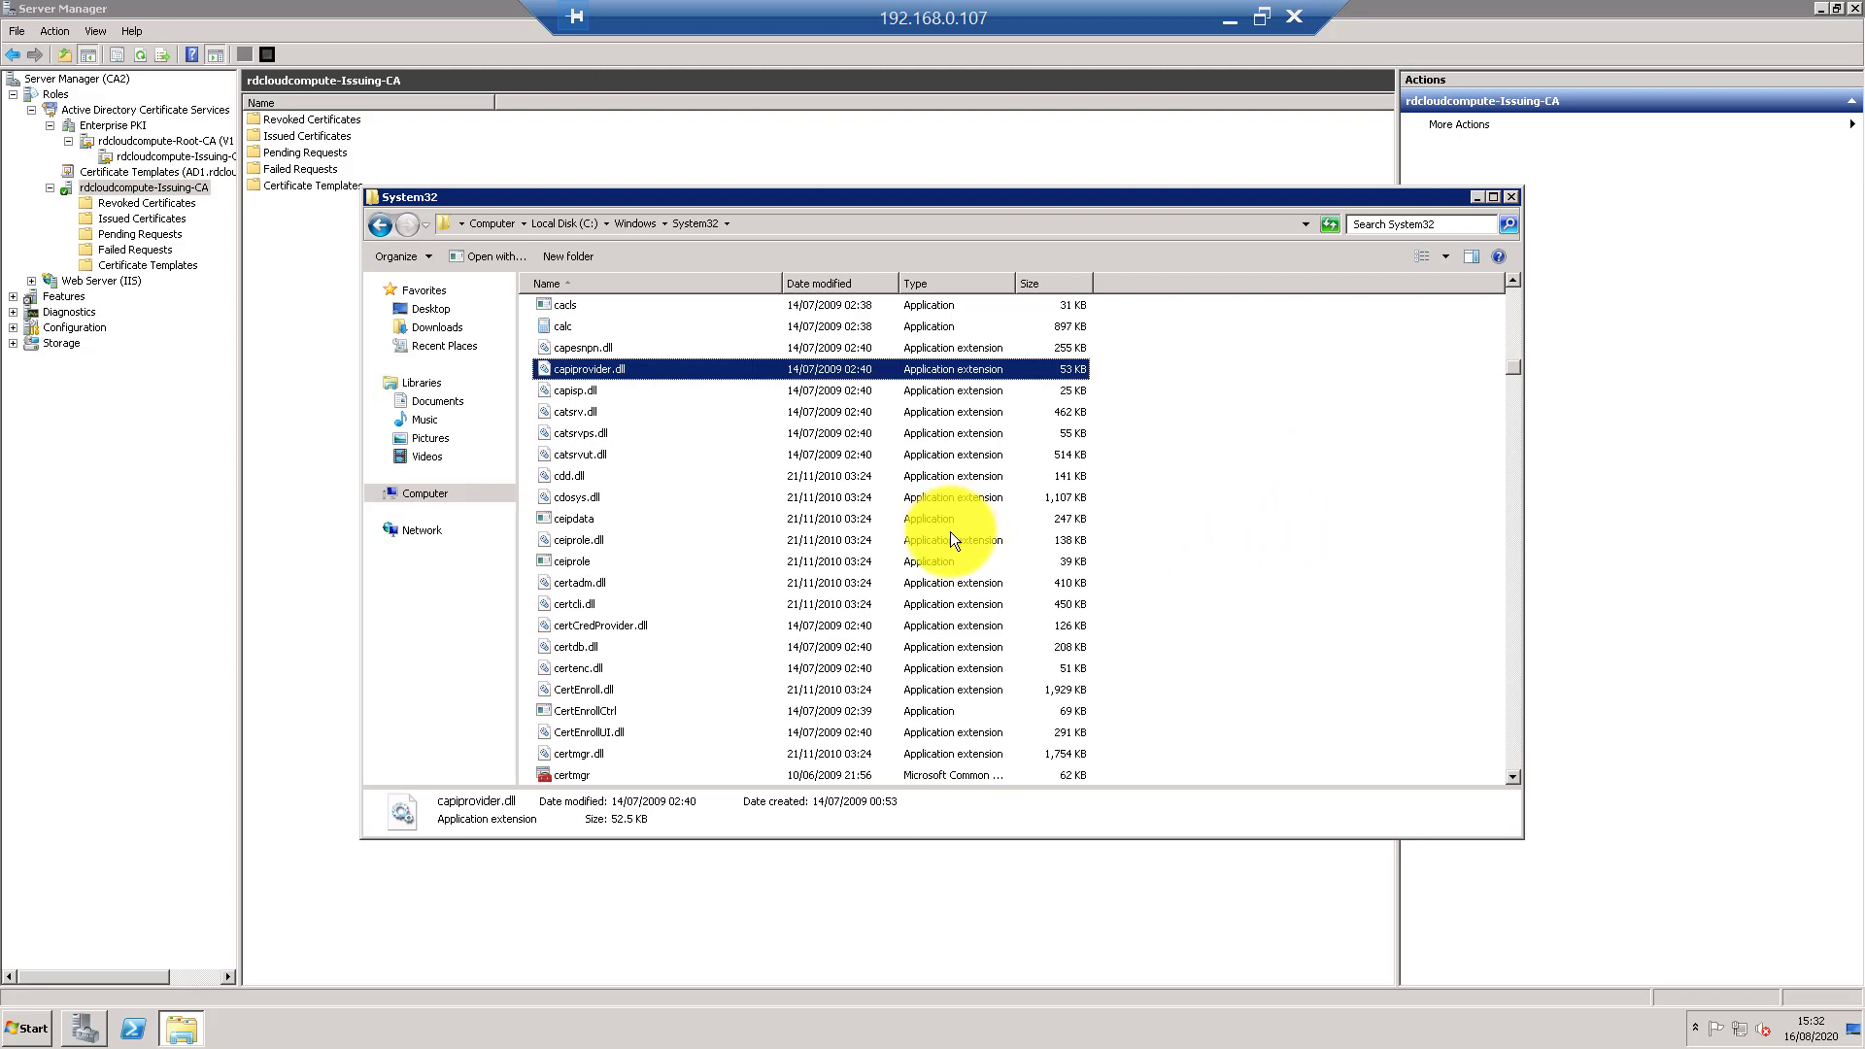
{"action": "scroll", "coordinate": [950, 533], "scroll_direction": "up", "scroll_amount": 1}
{"action": "scroll", "coordinate": [952, 559], "scroll_direction": "up", "scroll_amount": 1}
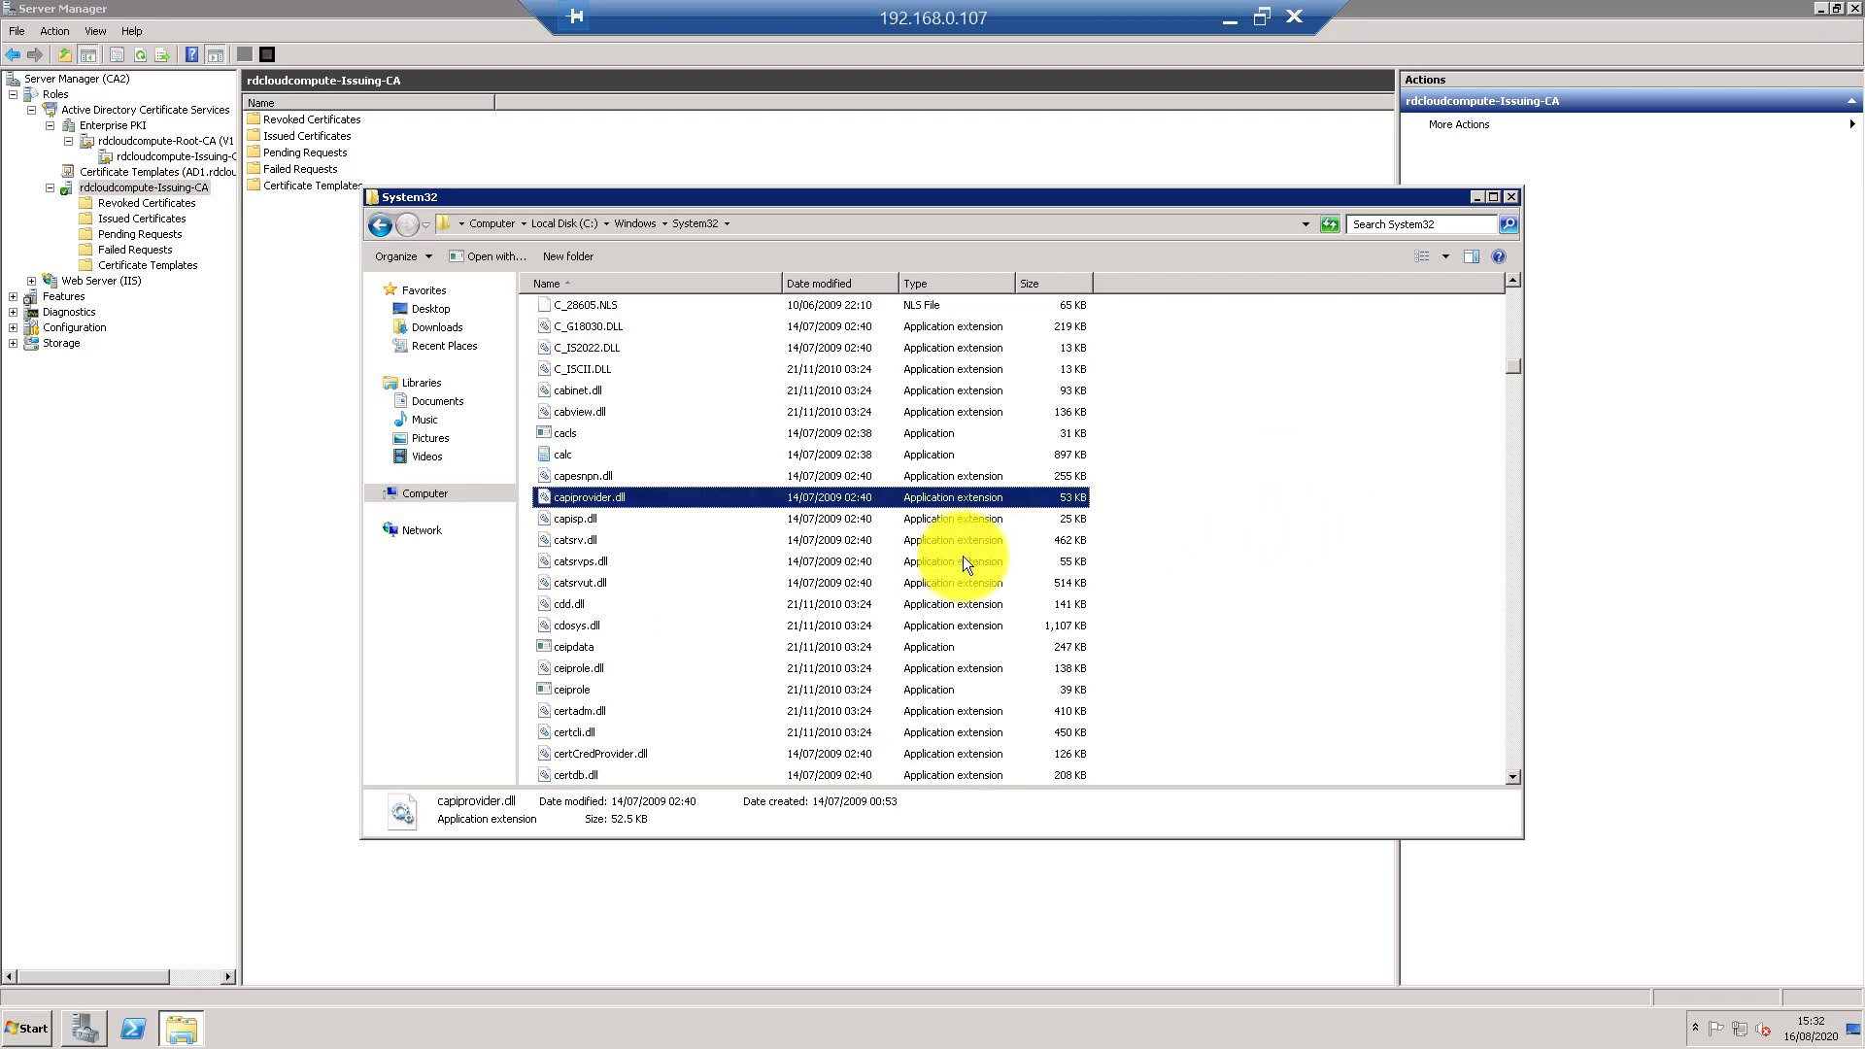
{"action": "key", "text": "Down"}
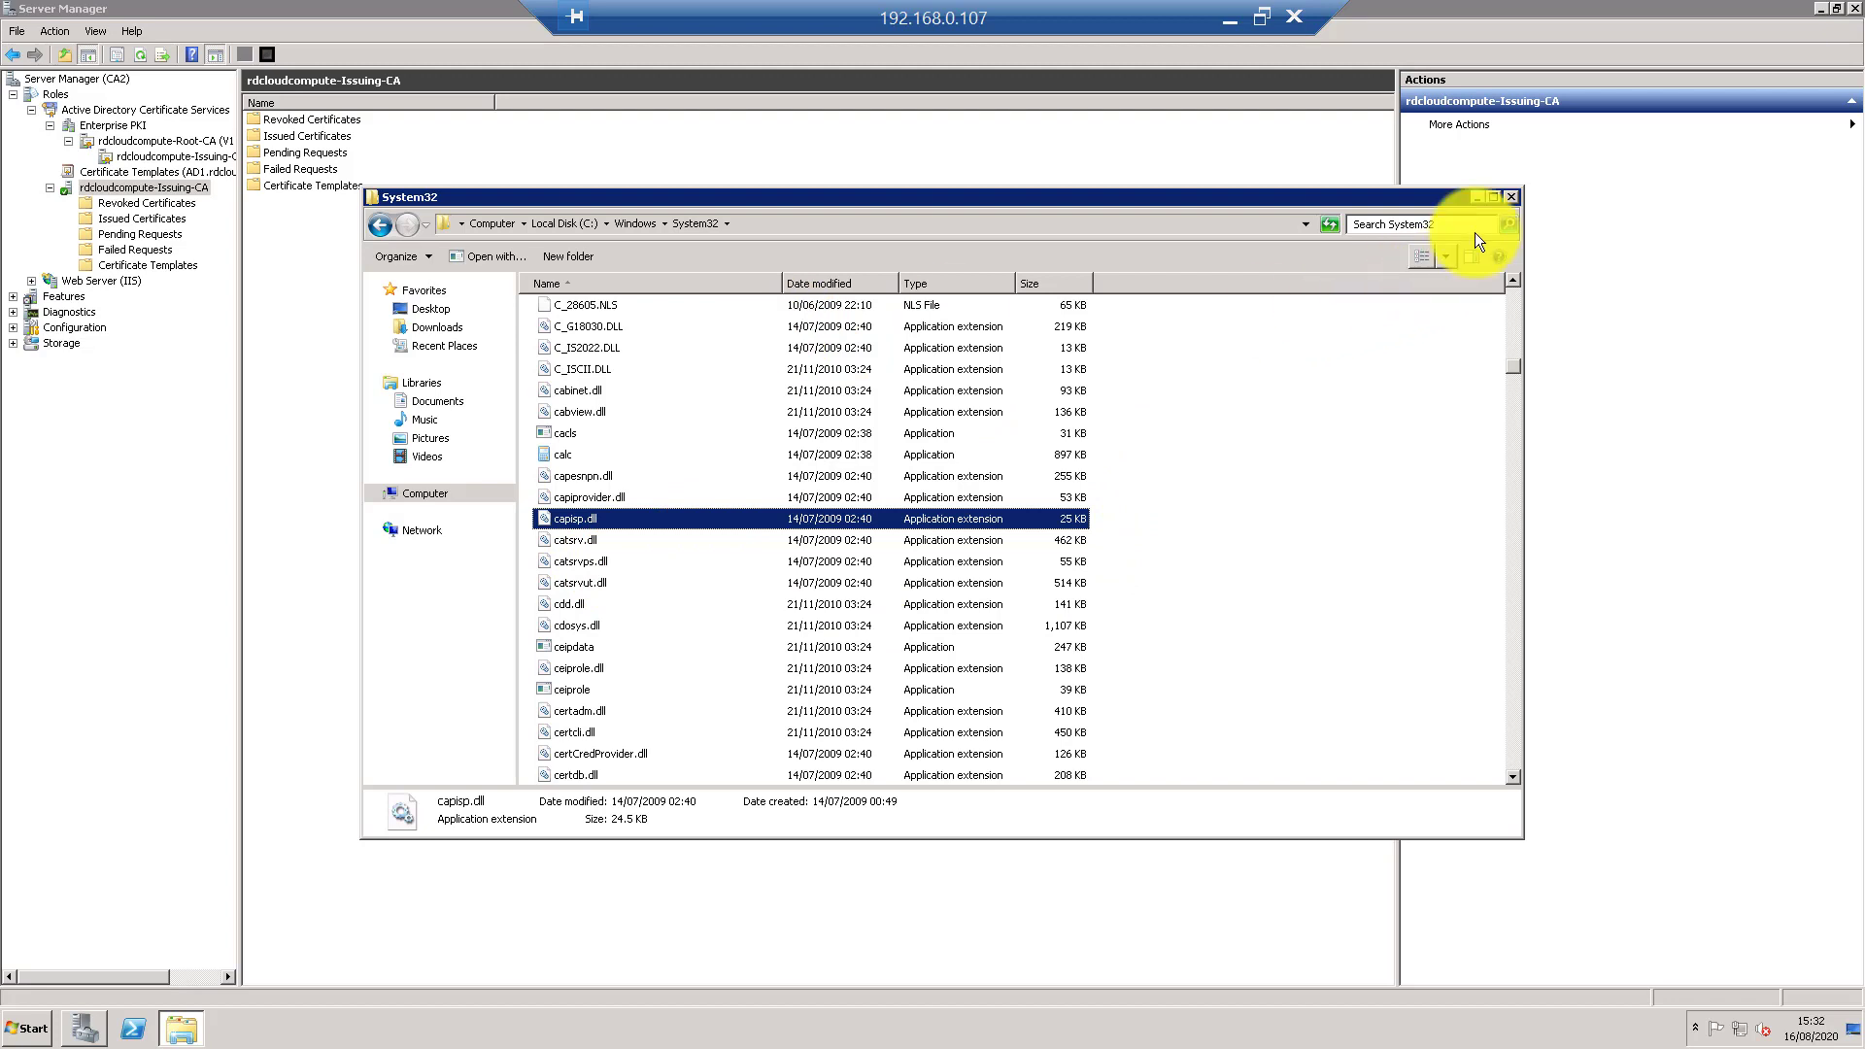
{"action": "left_click", "coordinate": [1513, 198]}
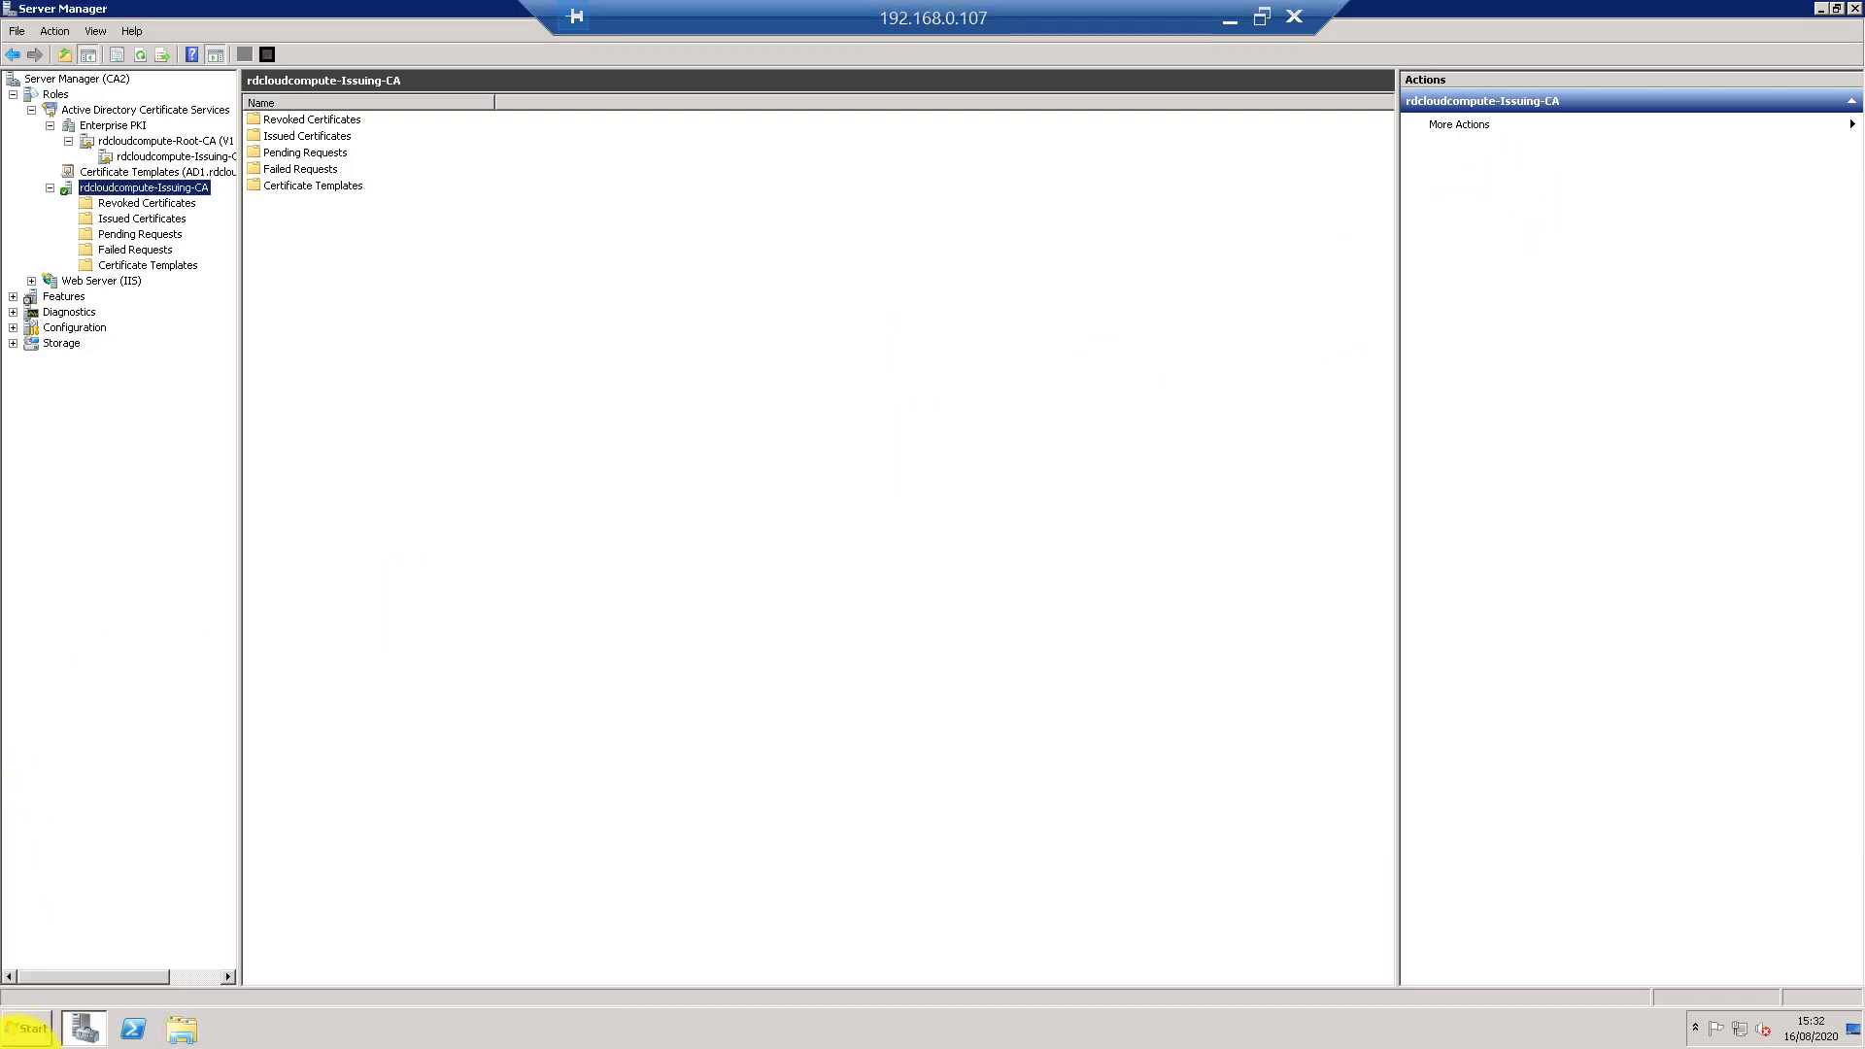
- Launch Registry Editor with regedit from the Run dialog
{"action": "left_click", "coordinate": [29, 1030]}
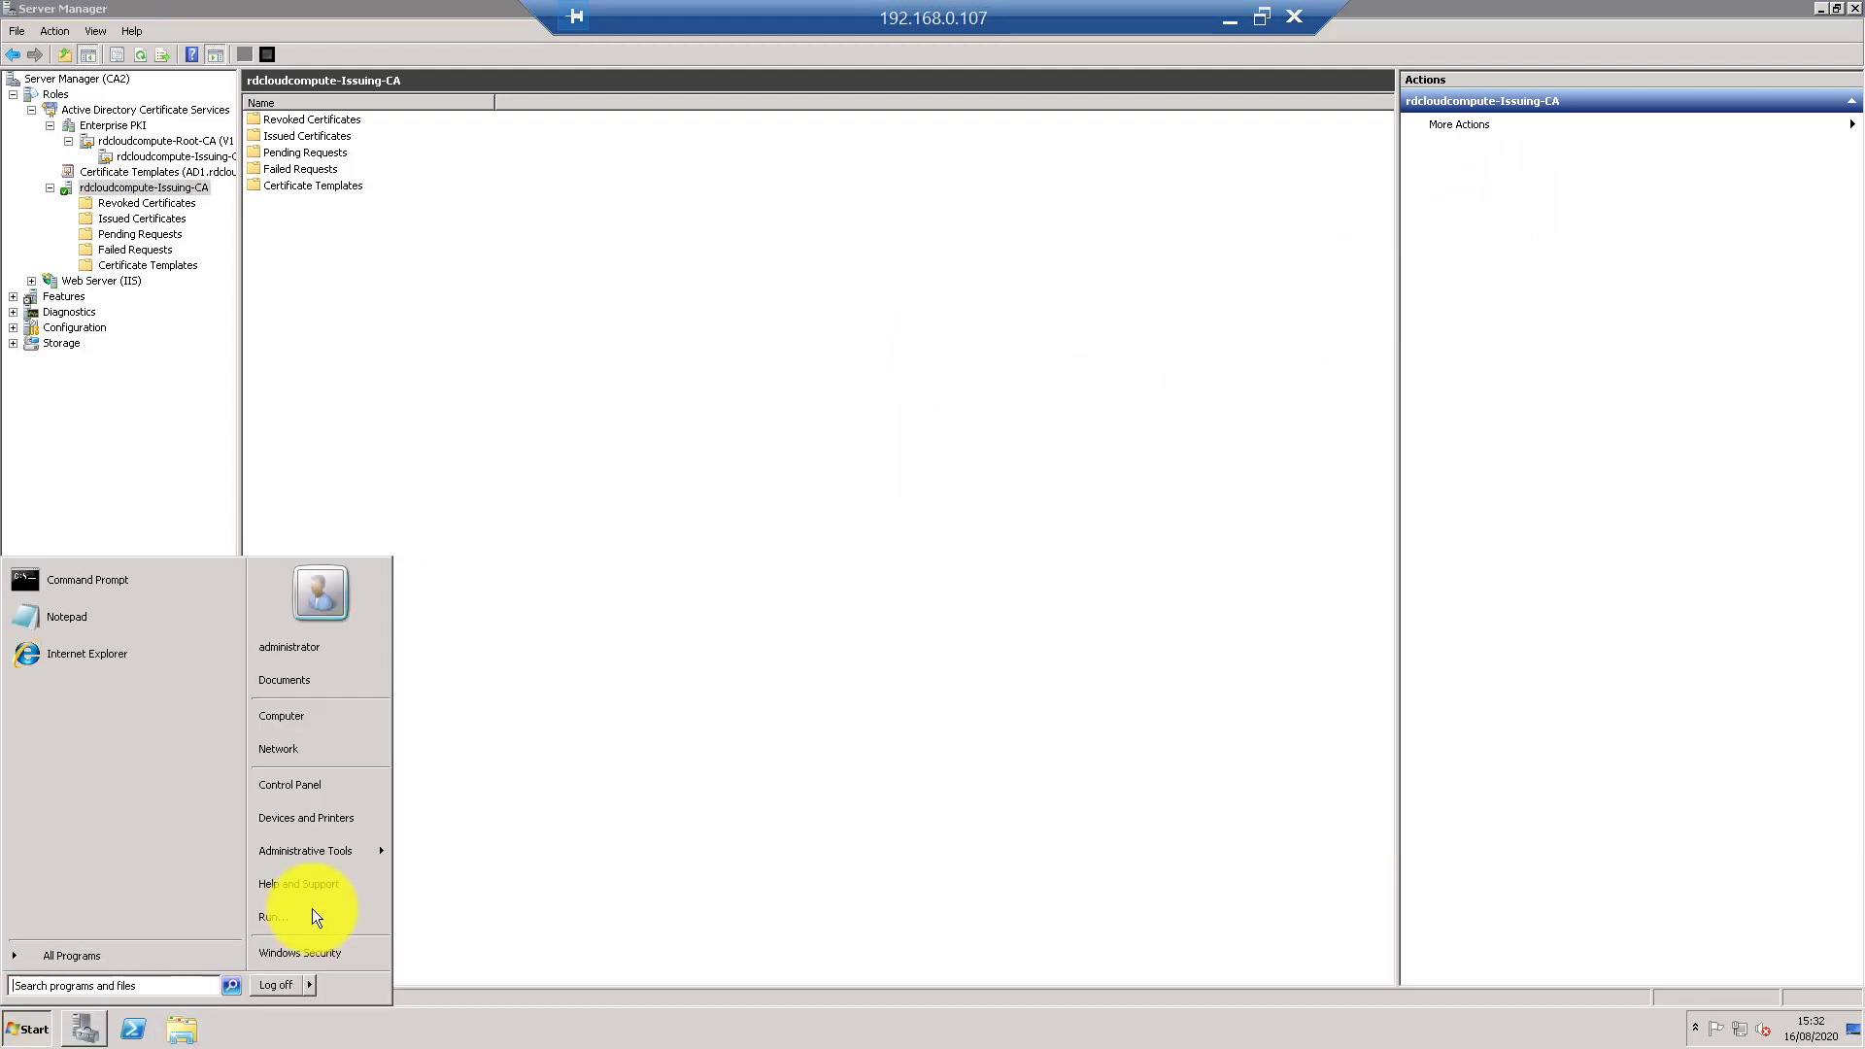
{"action": "left_click", "coordinate": [293, 913]}
{"action": "type", "text": "re"}
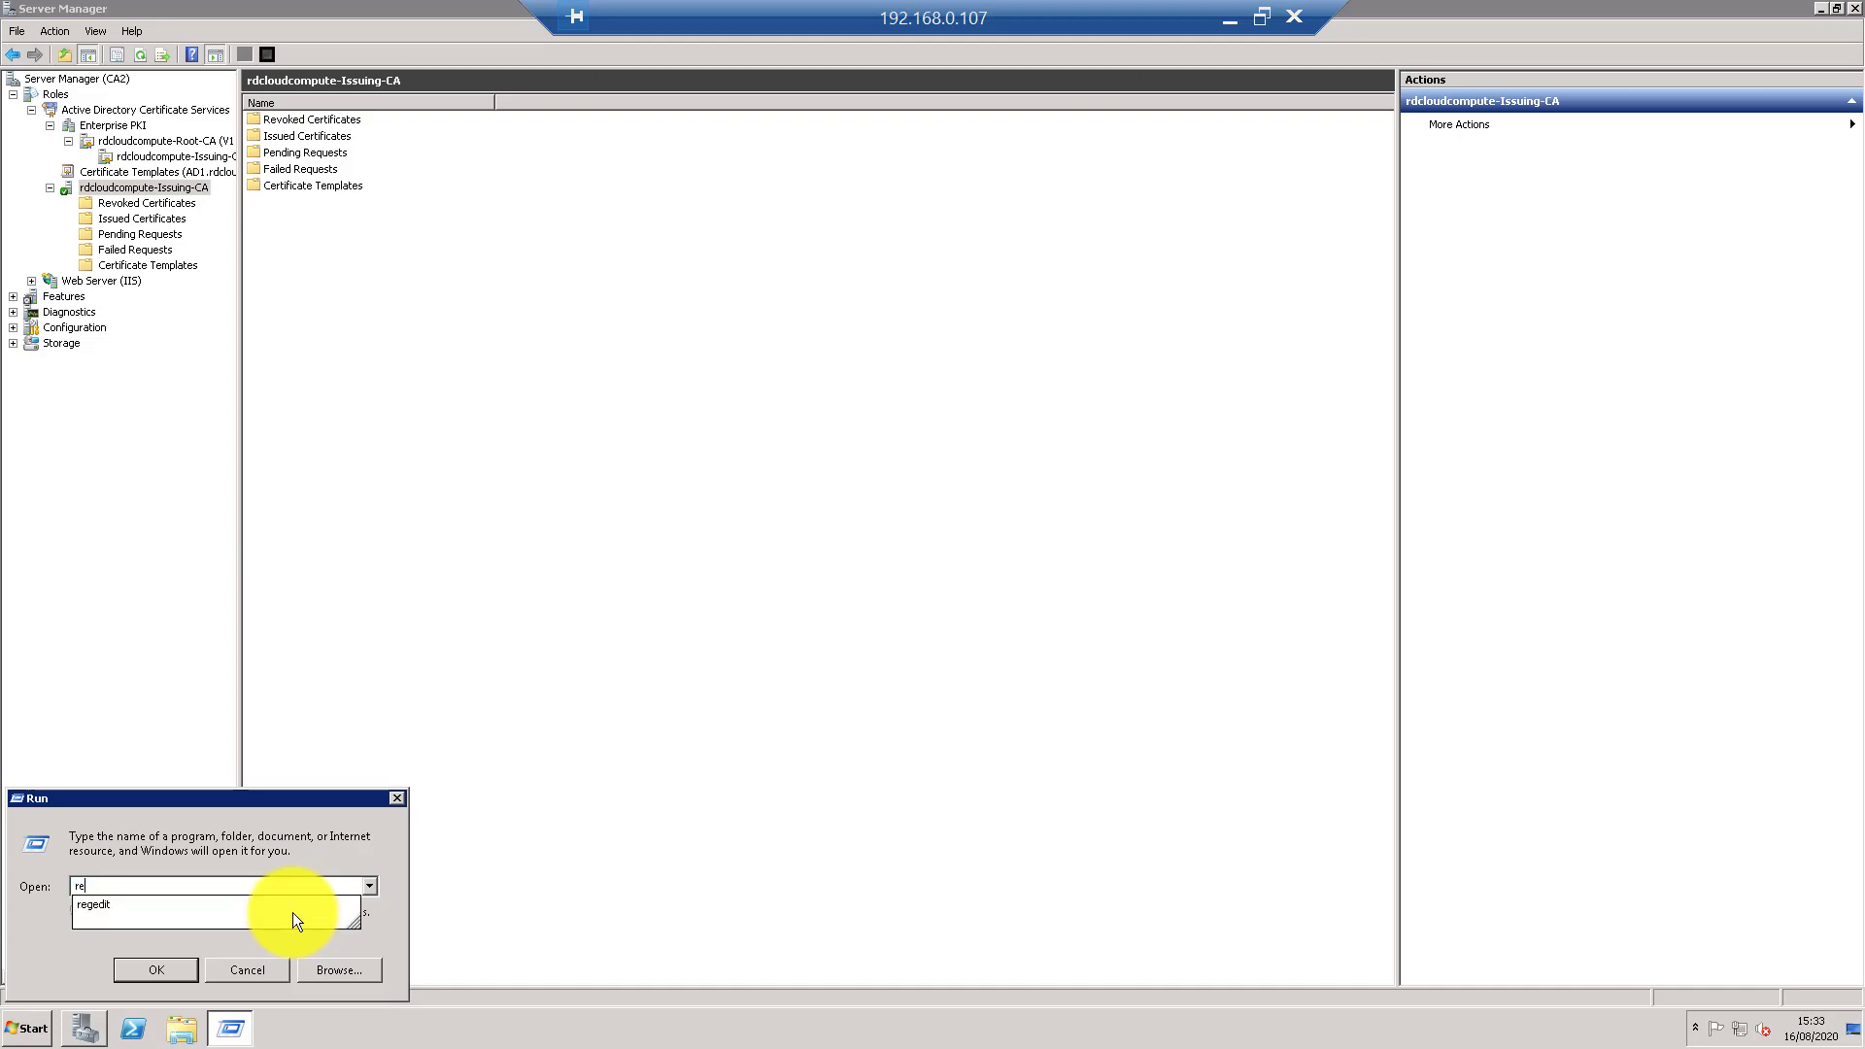
{"action": "type", "text": "gedit"}
{"action": "key", "text": "Return"}
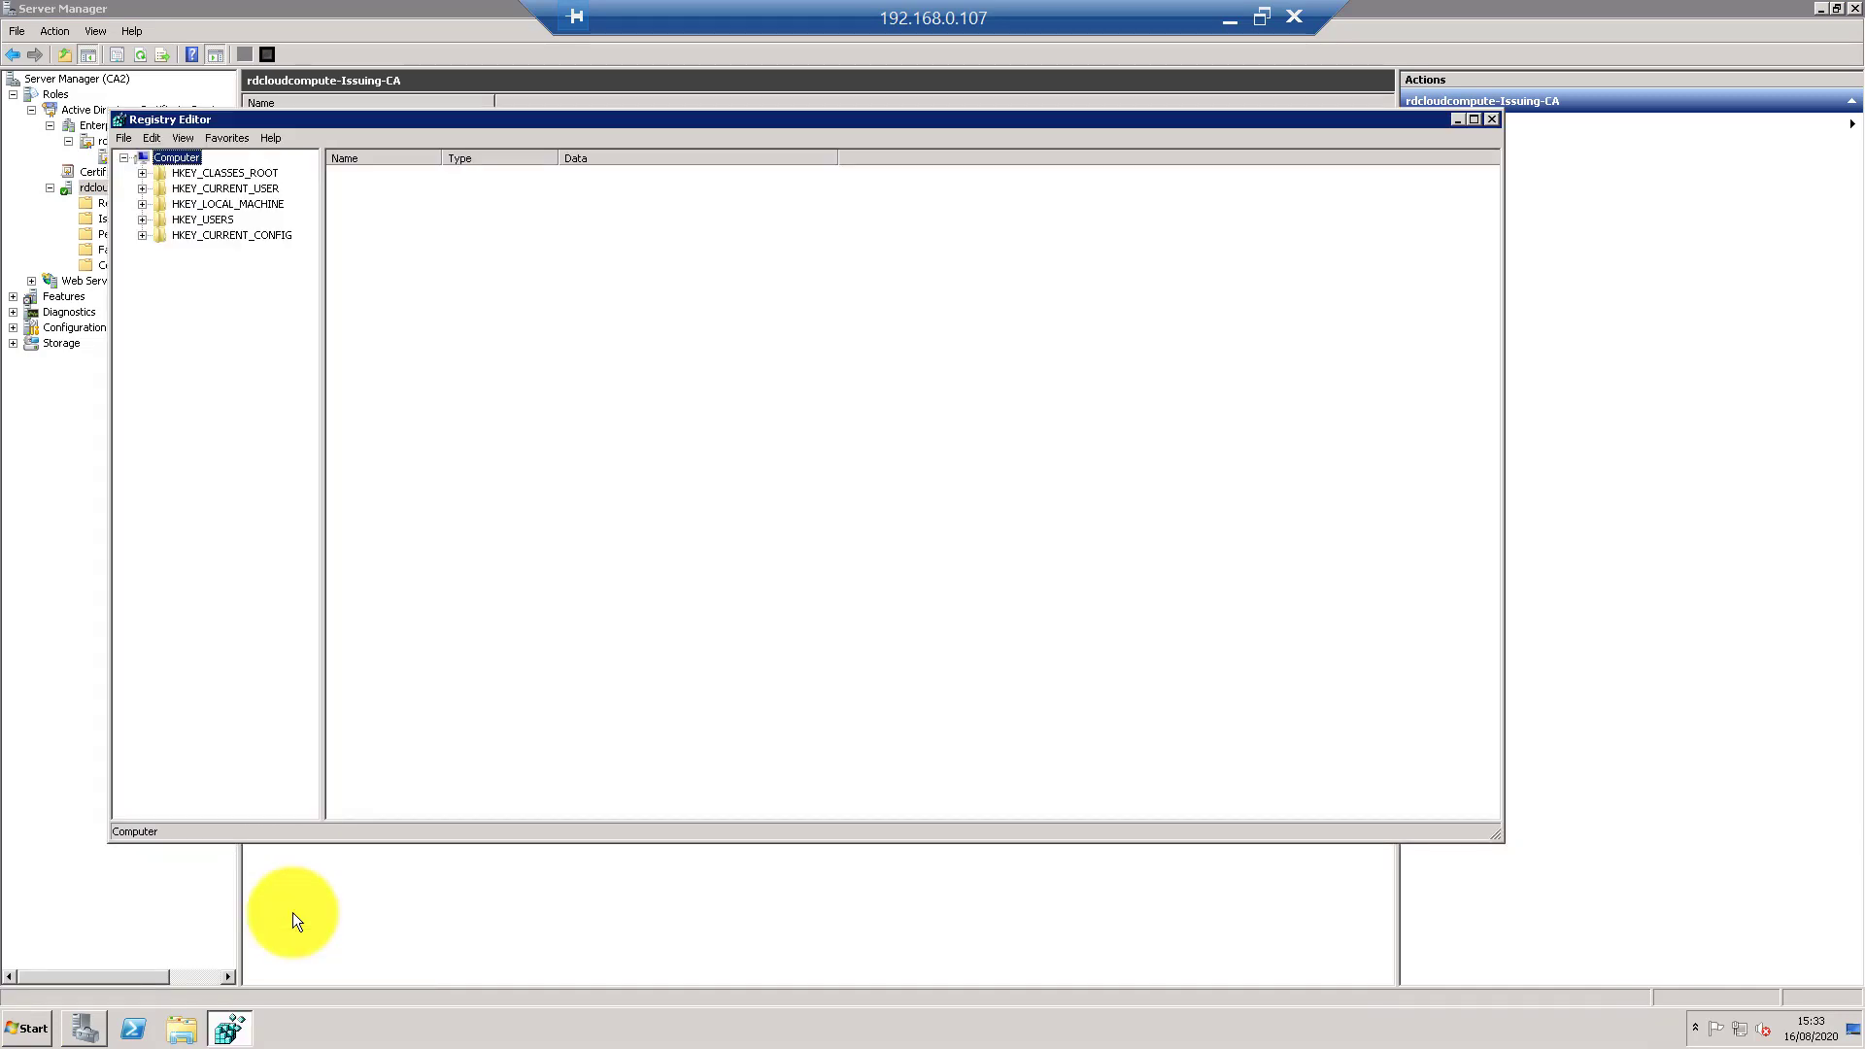
- Navigate to HKLM\SYSTEM\CurrentControlSet\services\CertSvc and bring up its context menu
{"action": "double_click", "coordinate": [233, 206]}
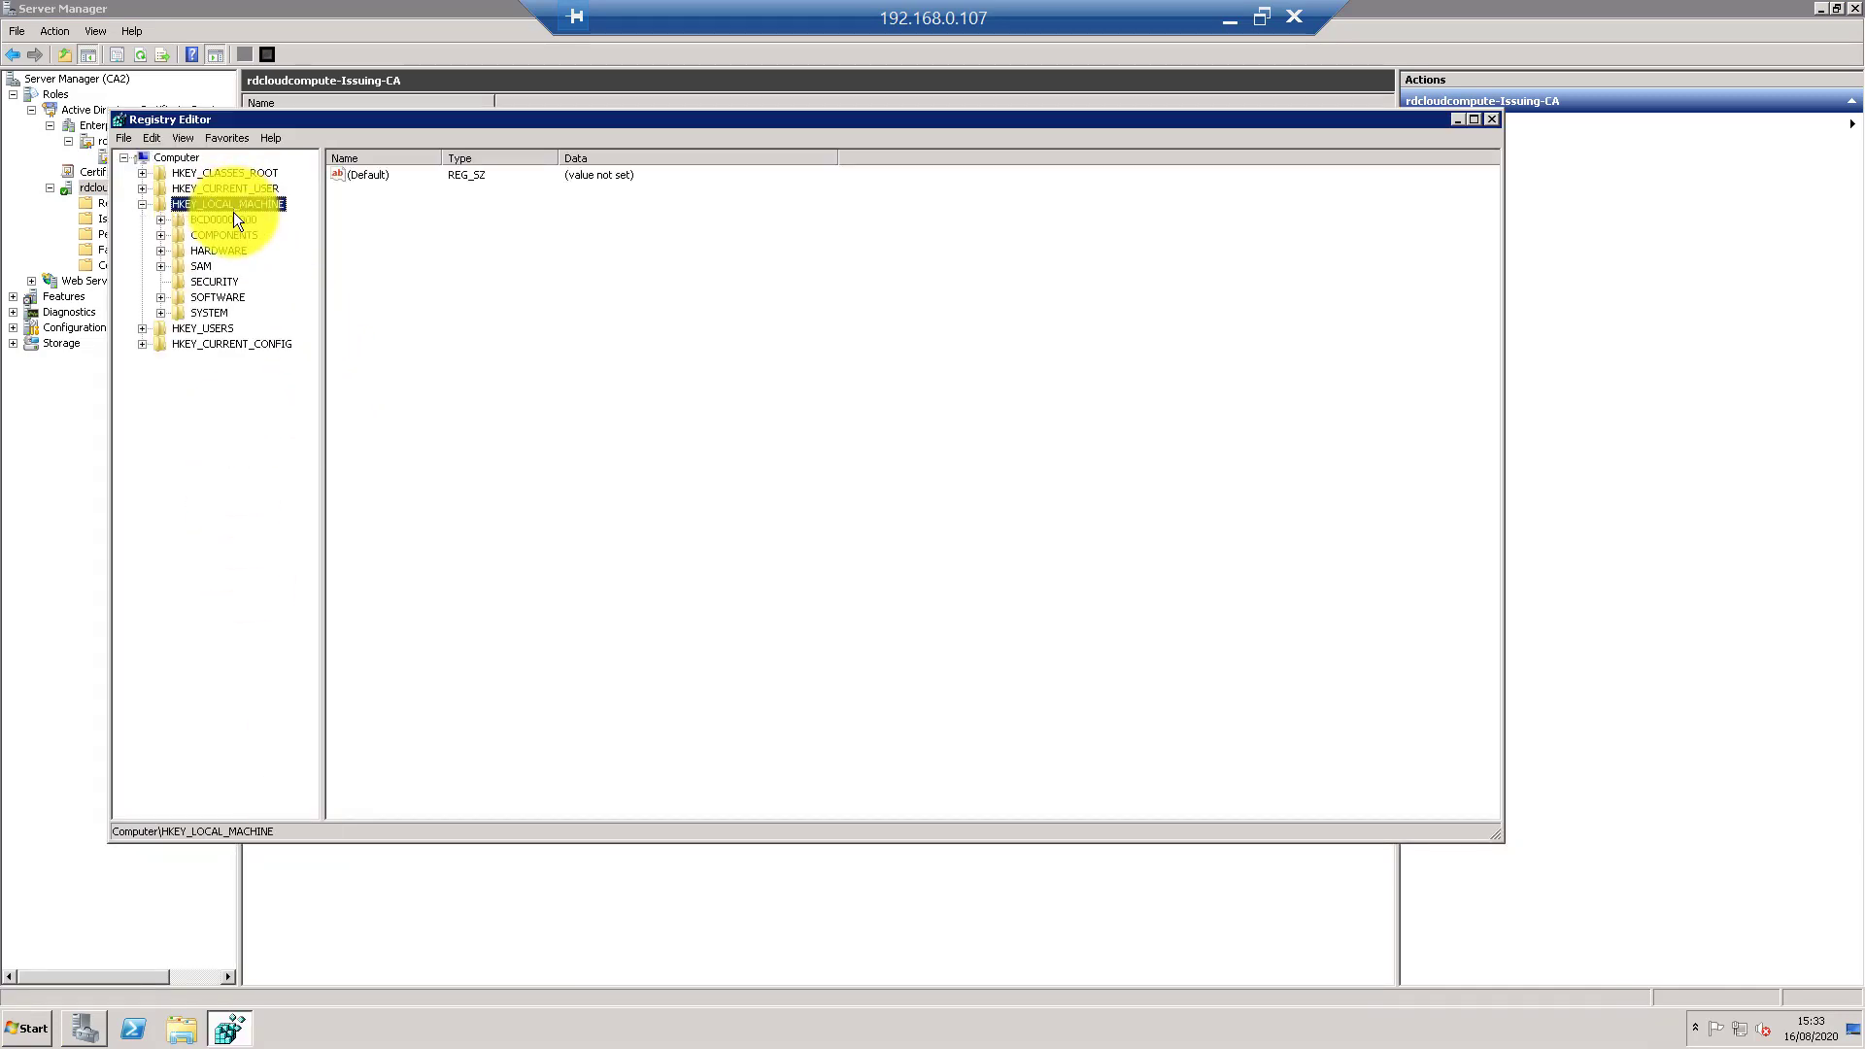
{"action": "double_click", "coordinate": [210, 314]}
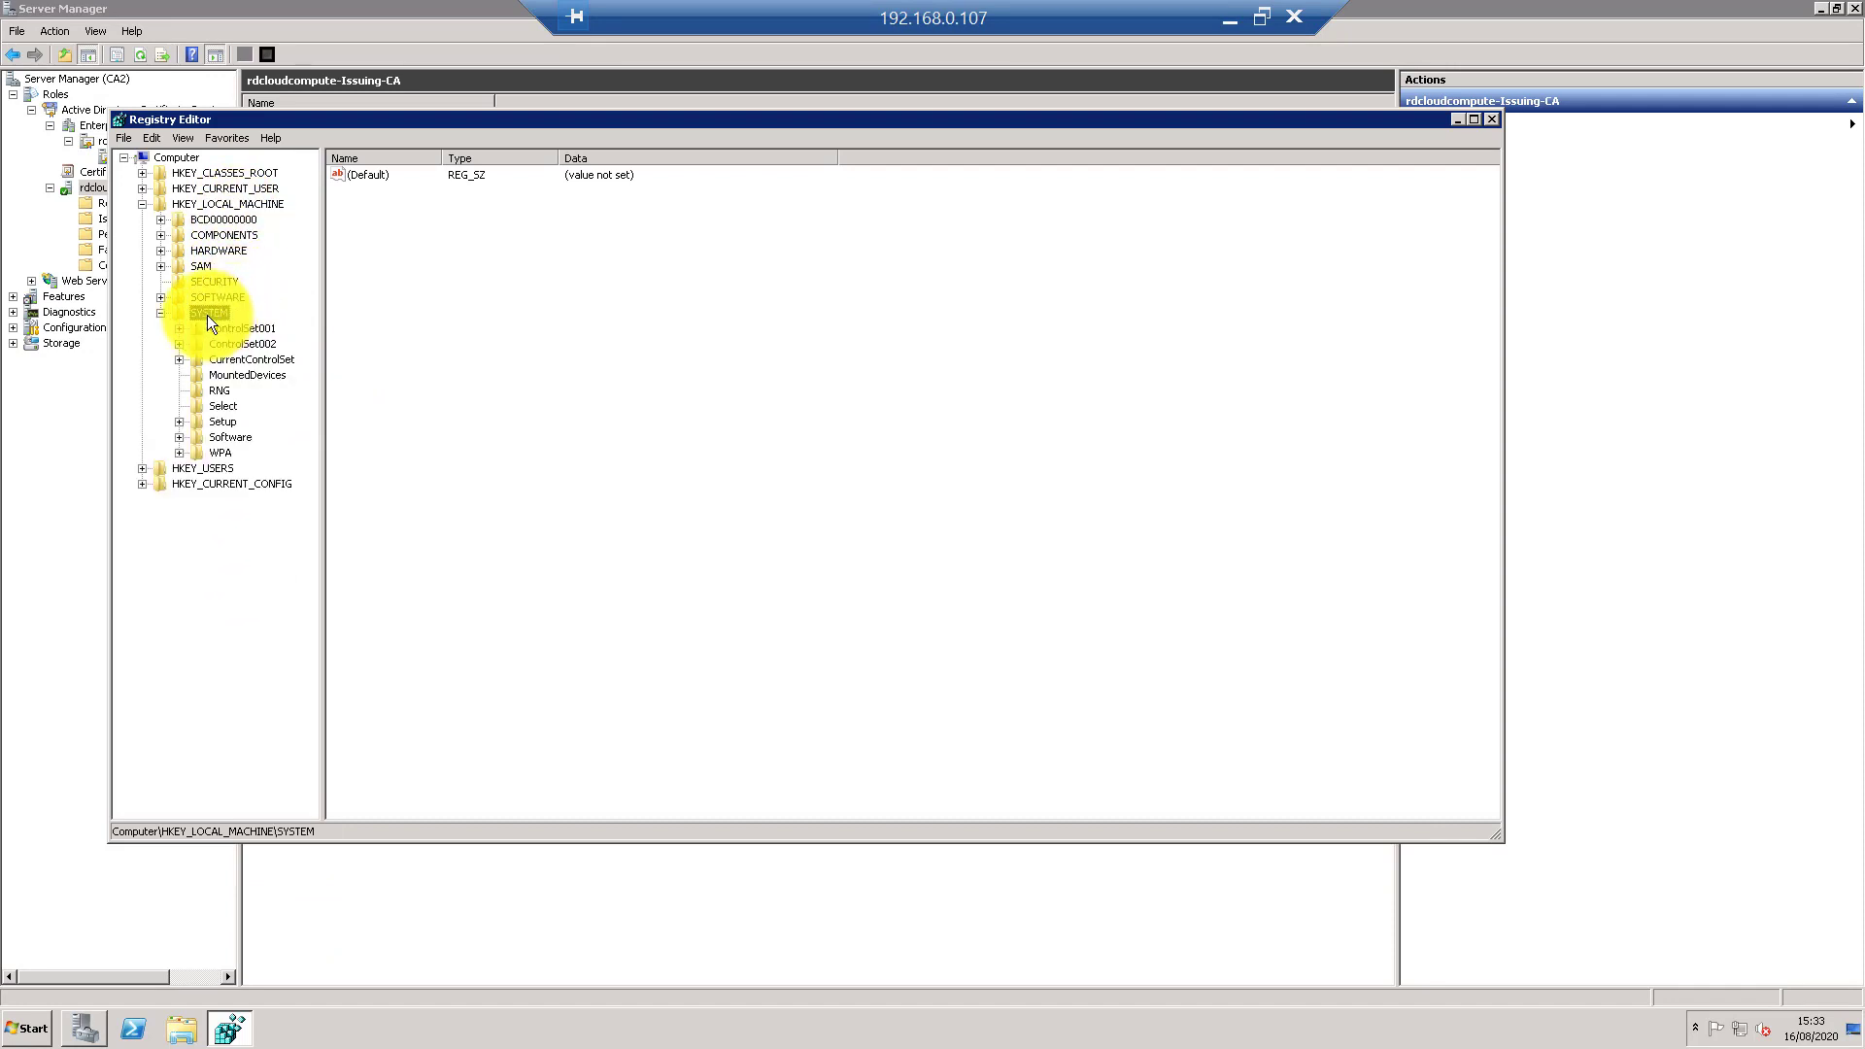
{"action": "double_click", "coordinate": [235, 360]}
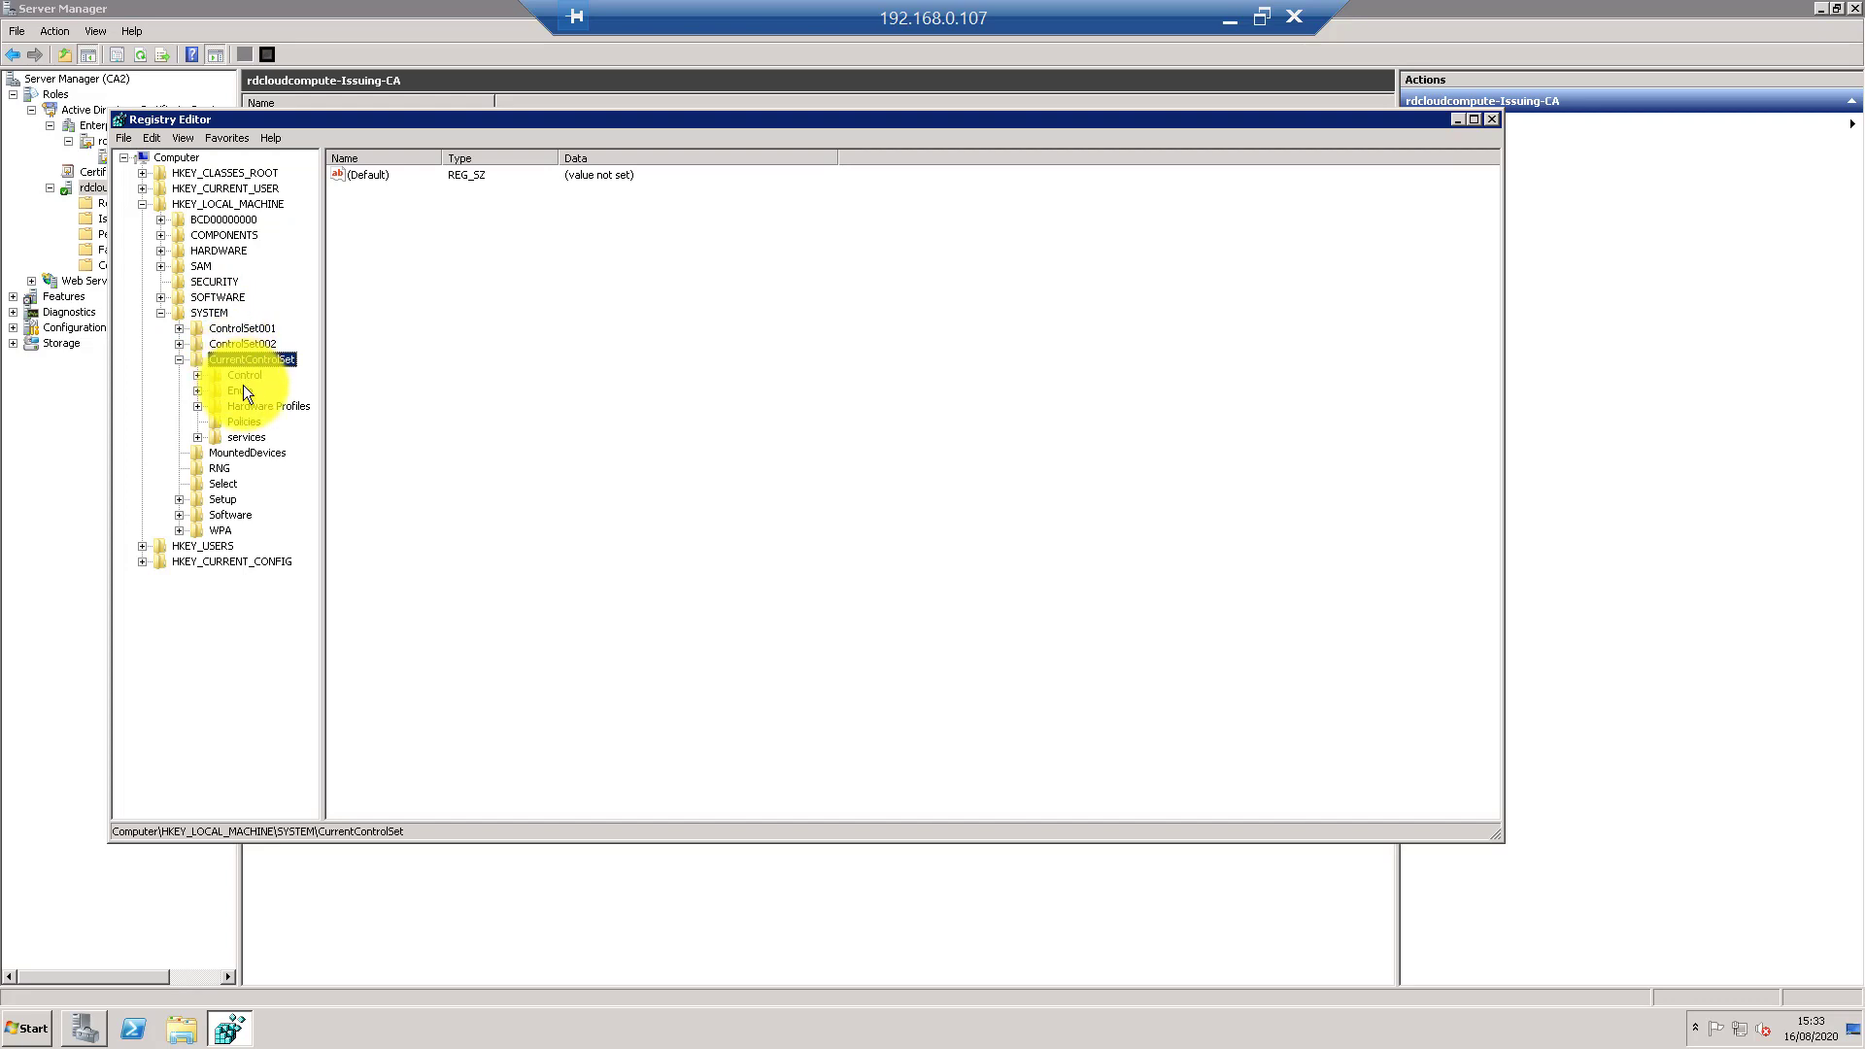
{"action": "double_click", "coordinate": [243, 436]}
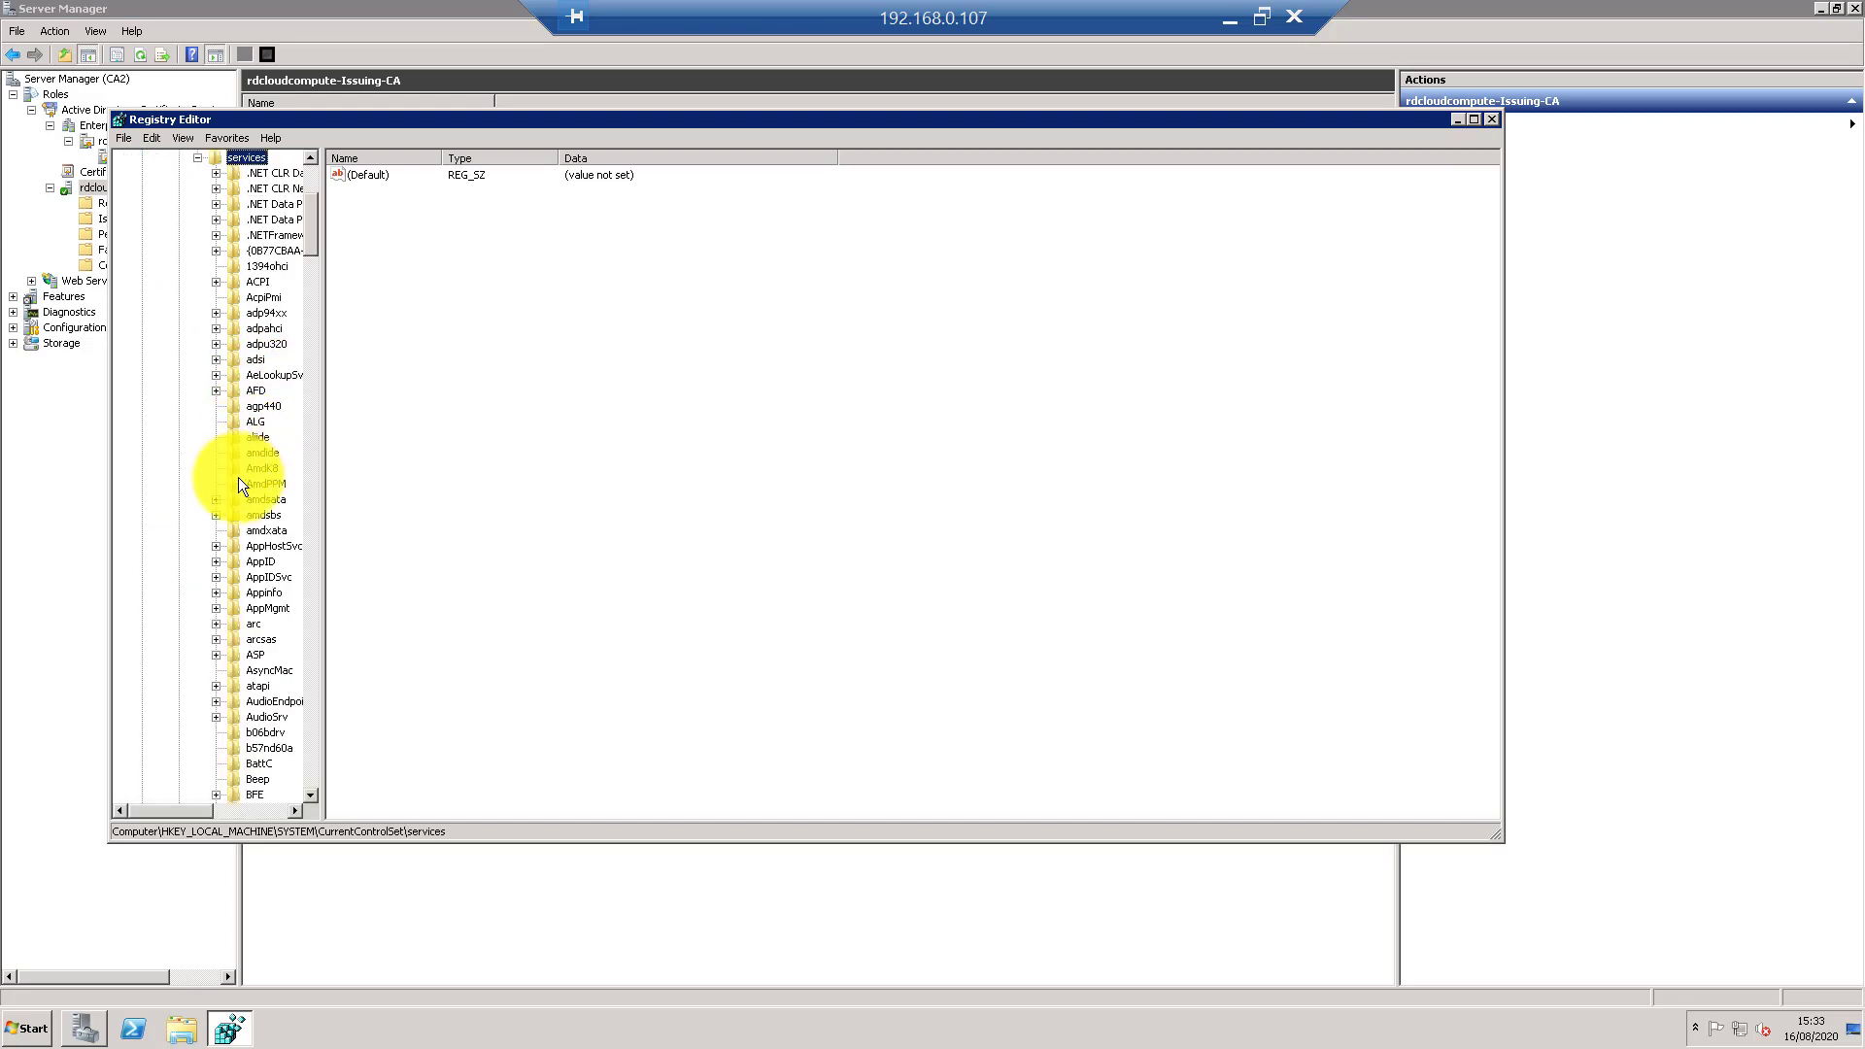
{"action": "scroll", "coordinate": [266, 643], "scroll_direction": "down", "scroll_amount": 3}
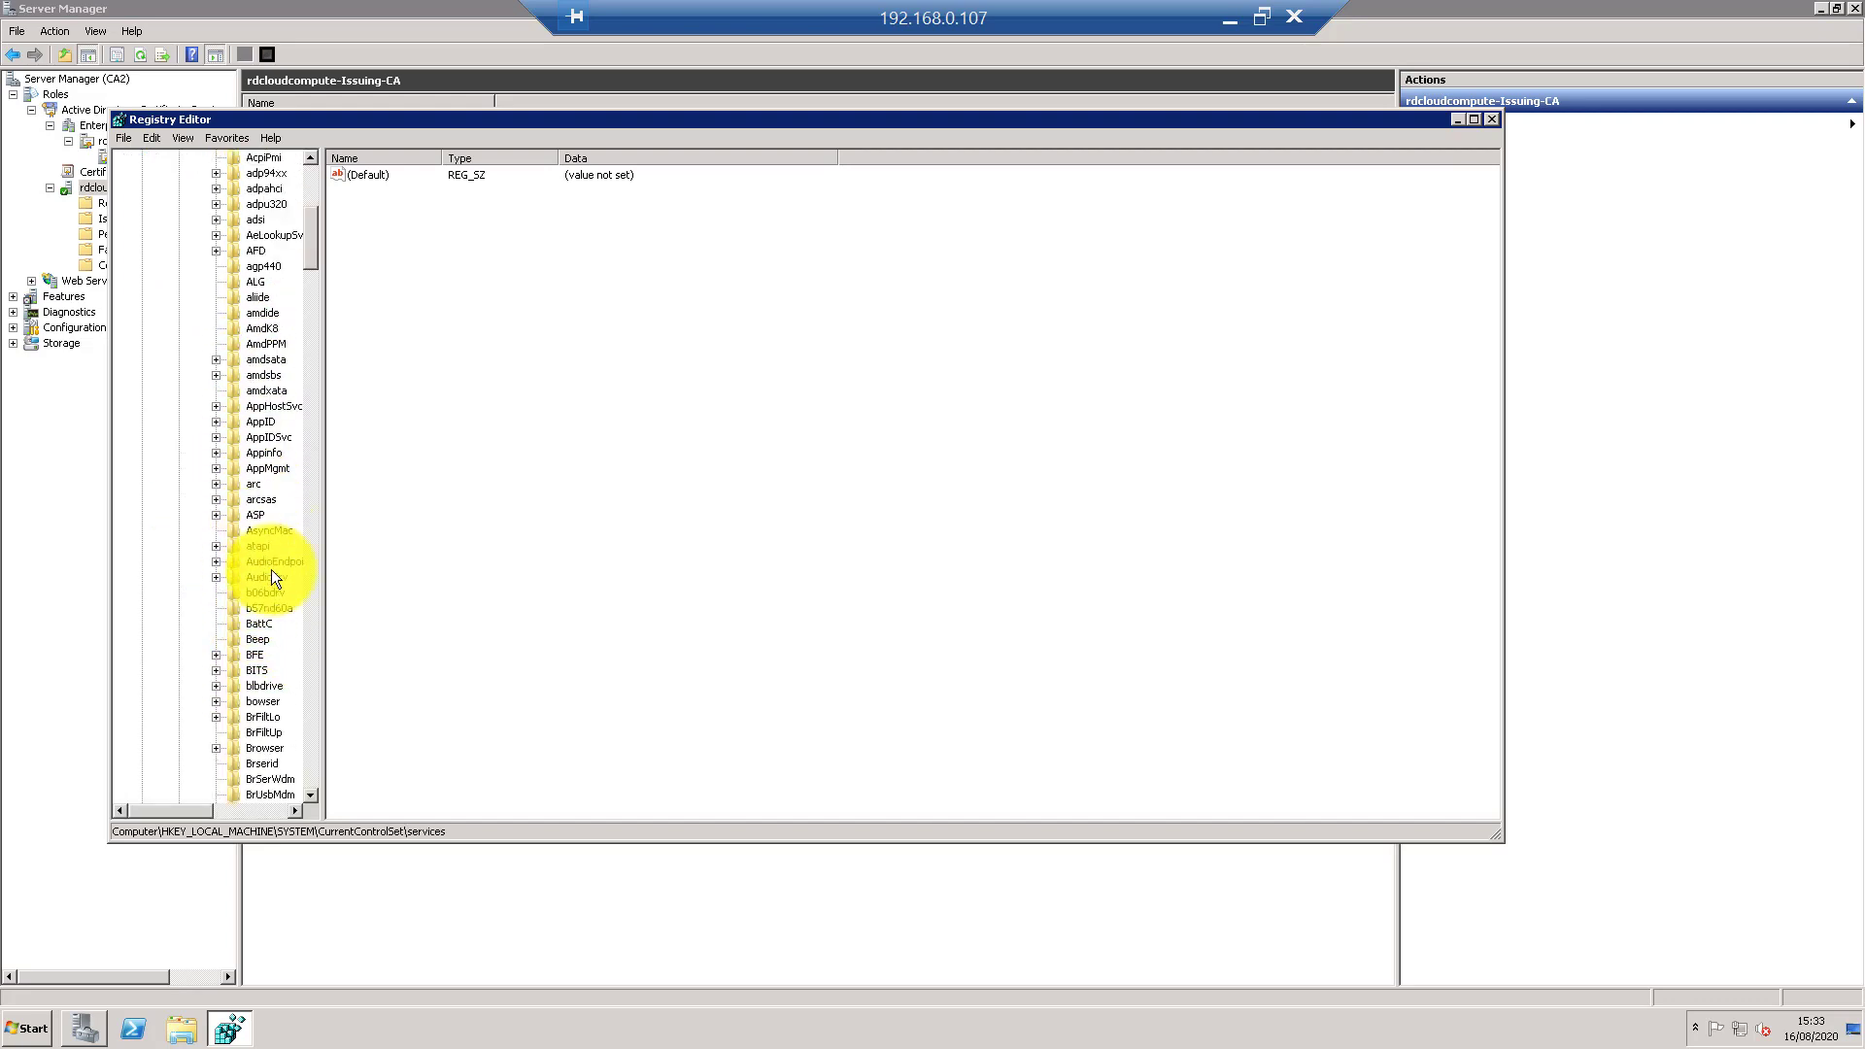
{"action": "scroll", "coordinate": [271, 602], "scroll_direction": "down", "scroll_amount": 6}
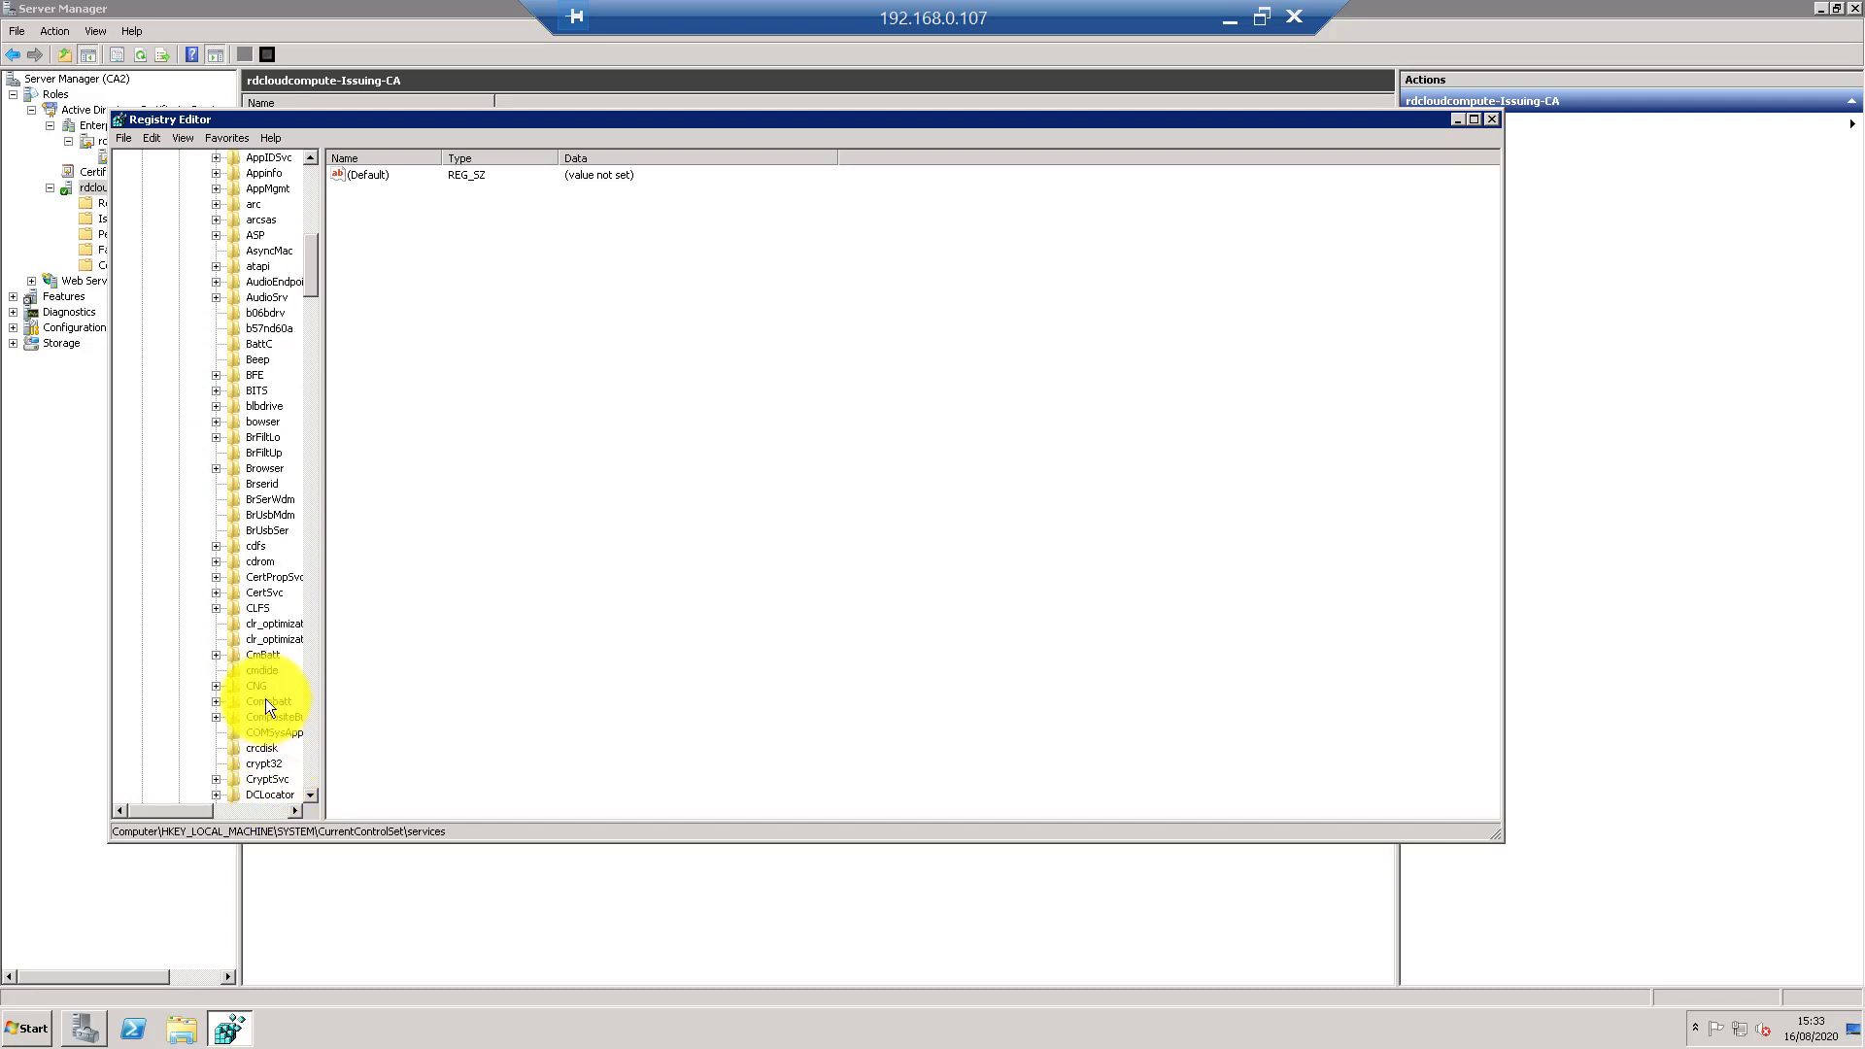
{"action": "scroll", "coordinate": [272, 694], "scroll_direction": "down", "scroll_amount": 2}
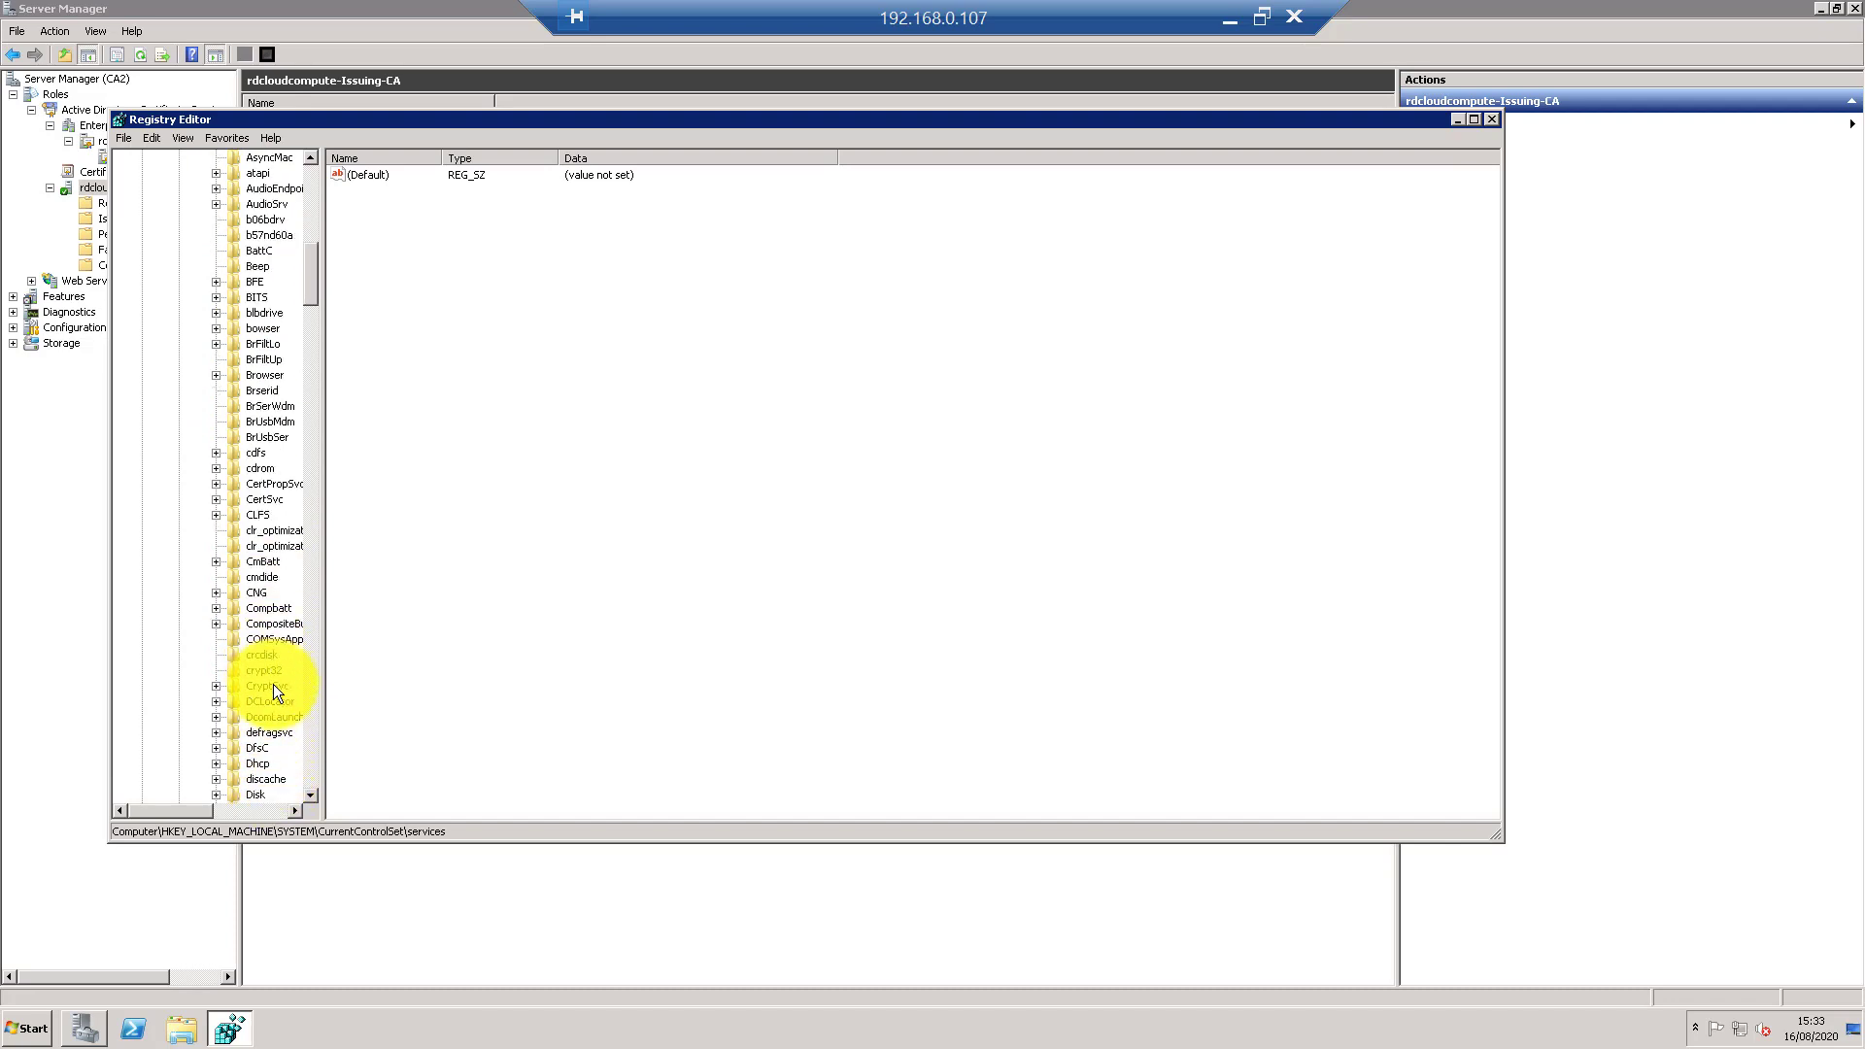
{"action": "scroll", "coordinate": [279, 699], "scroll_direction": "down", "scroll_amount": 1}
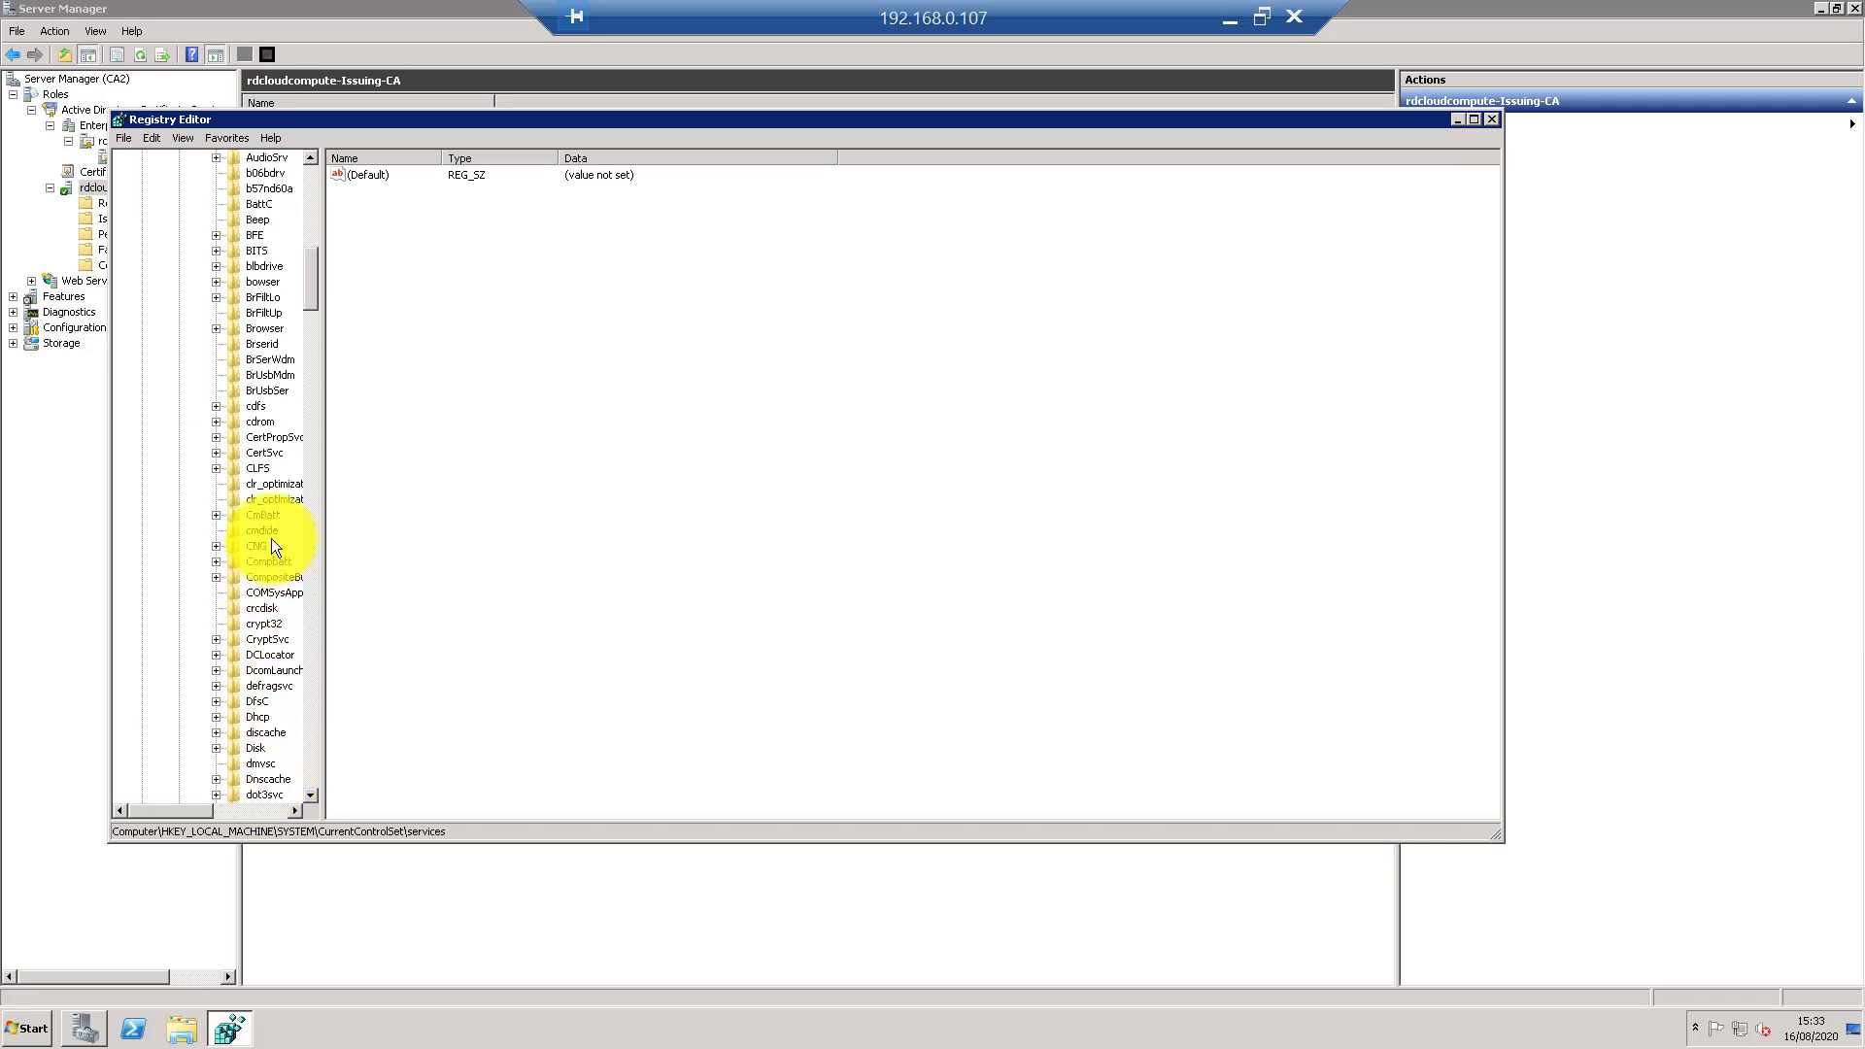
{"action": "double_click", "coordinate": [274, 452]}
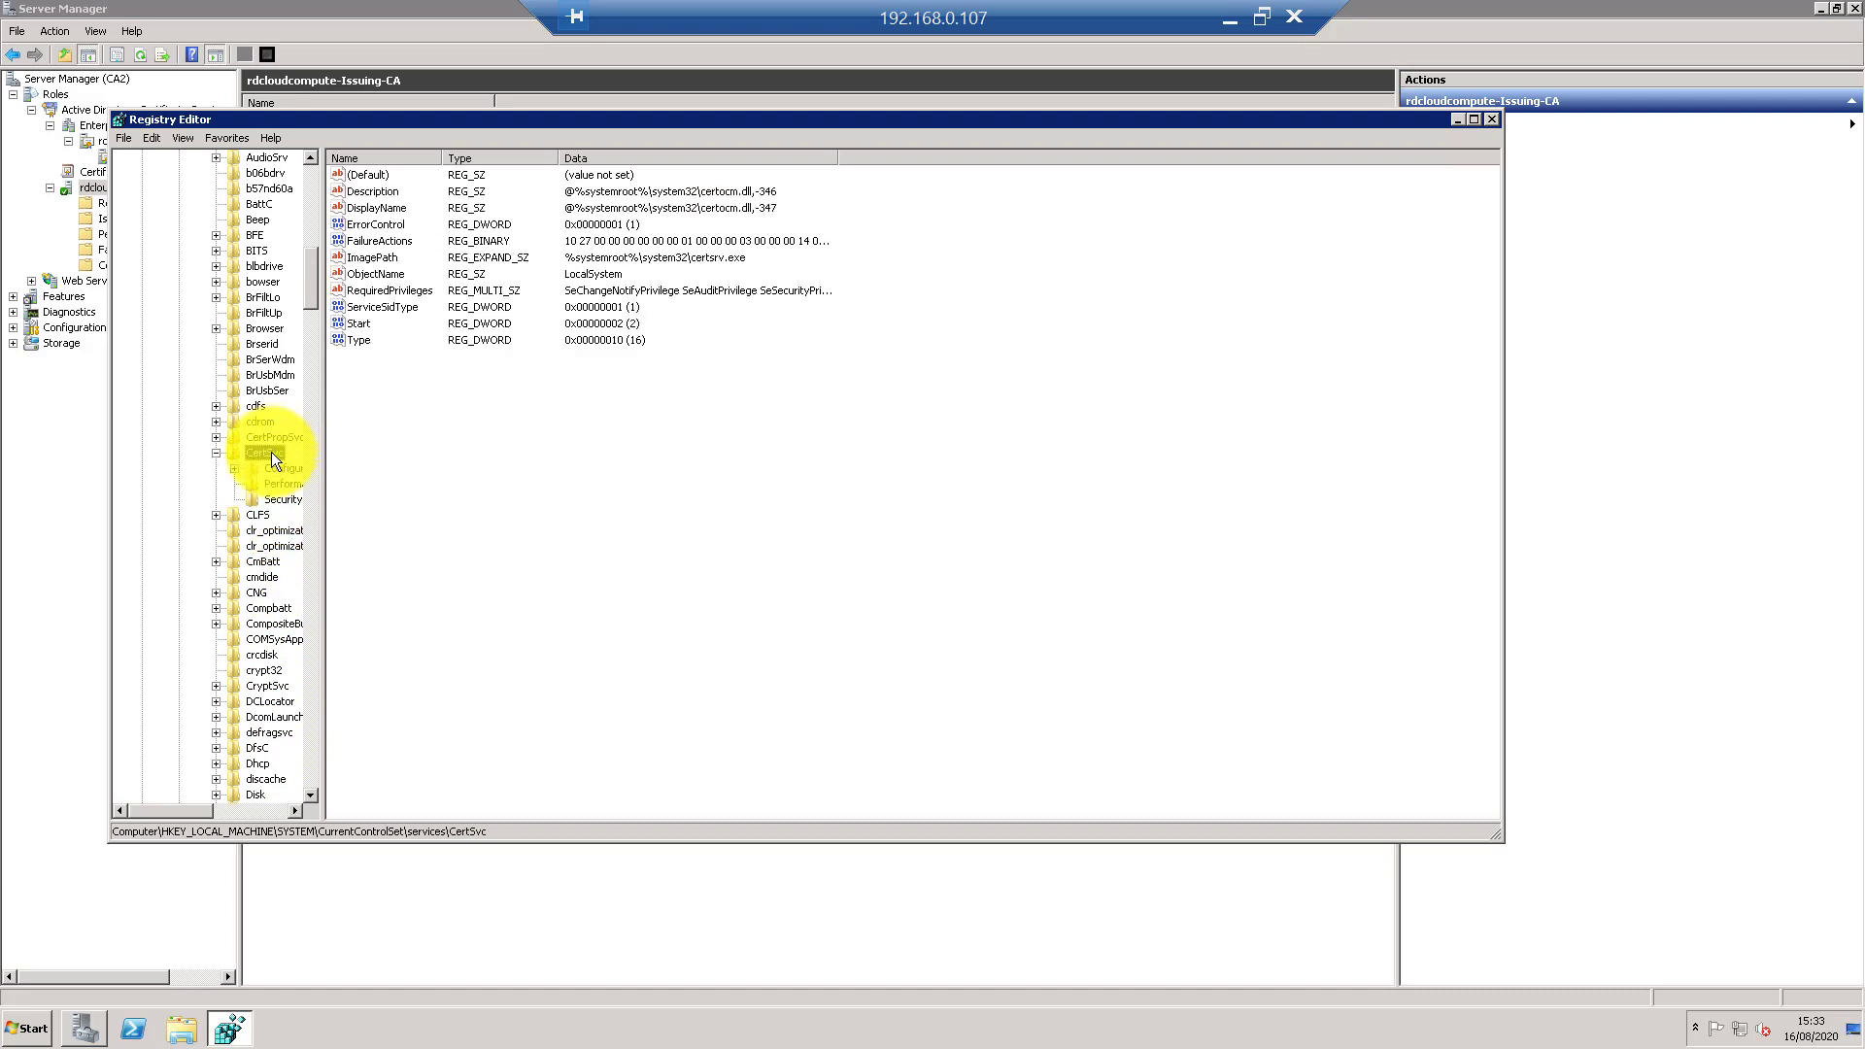
{"action": "right_click", "coordinate": [272, 451]}
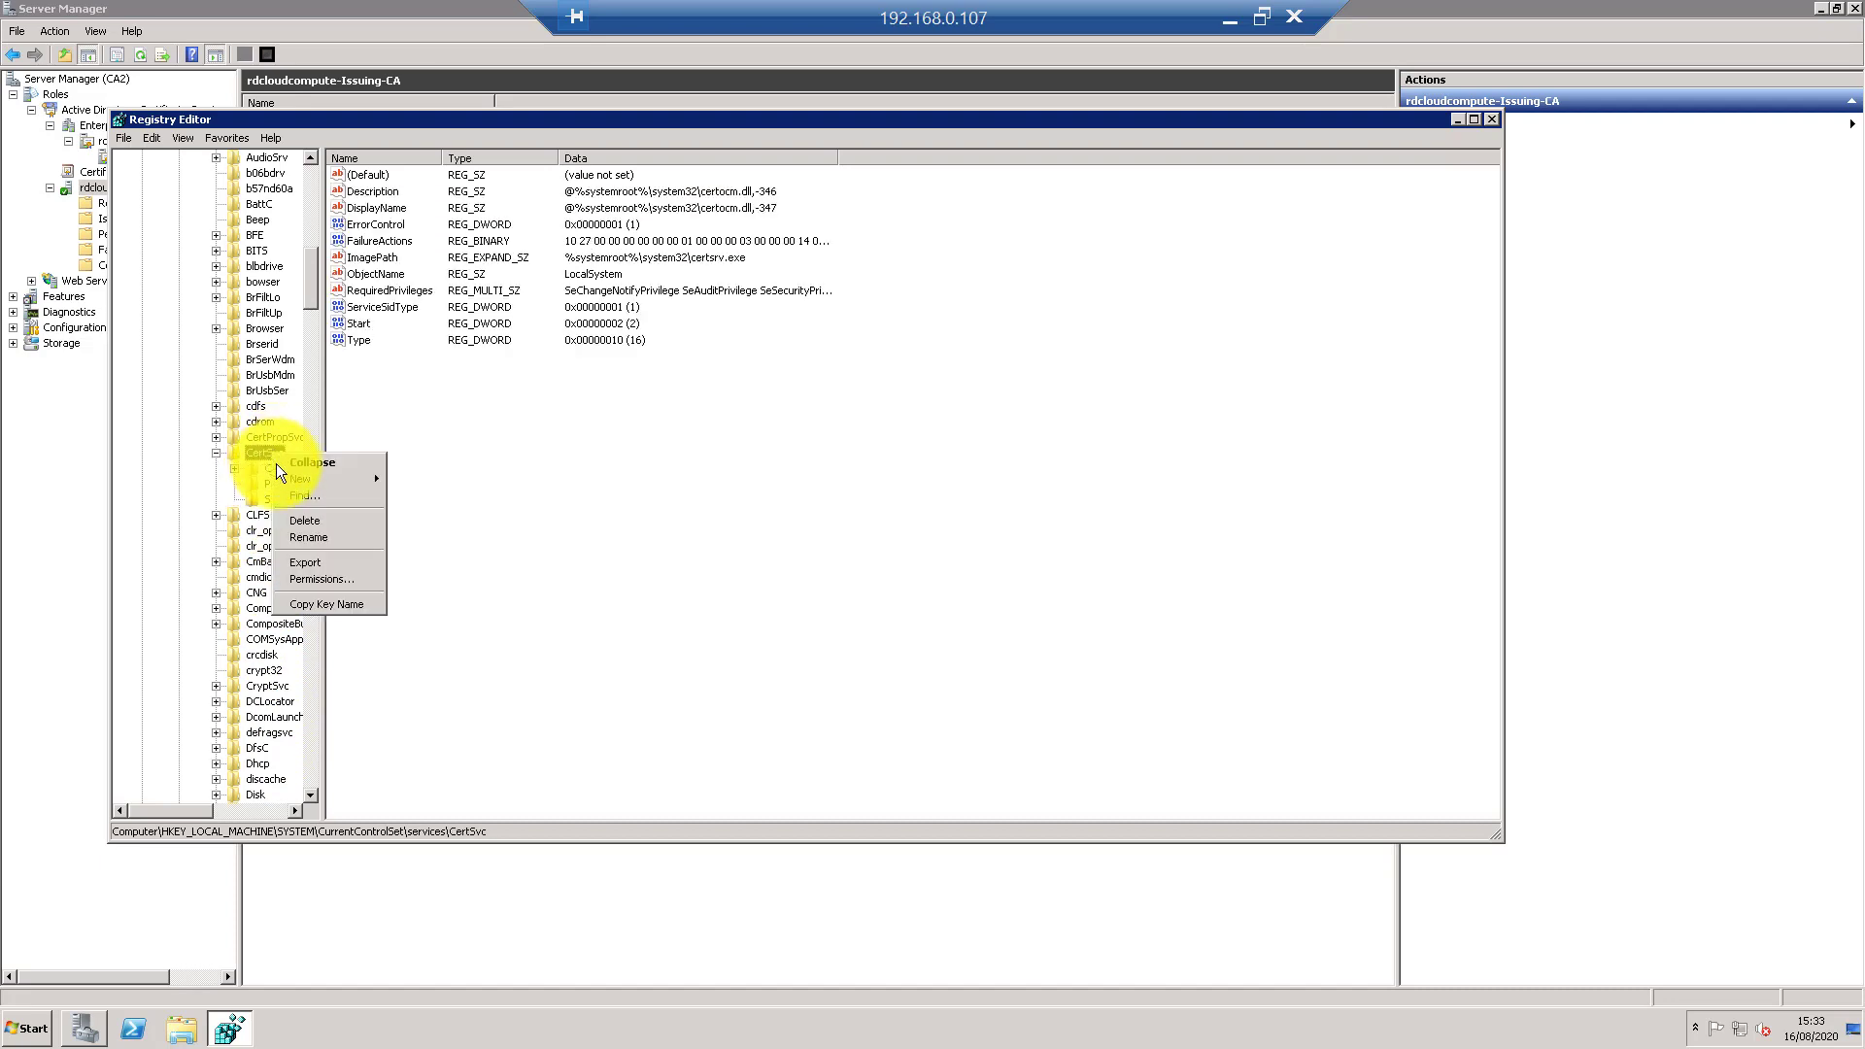
- Export CertSvc as ca_reg_backup into the desktop CA backup folder
{"action": "left_click", "coordinate": [322, 561]}
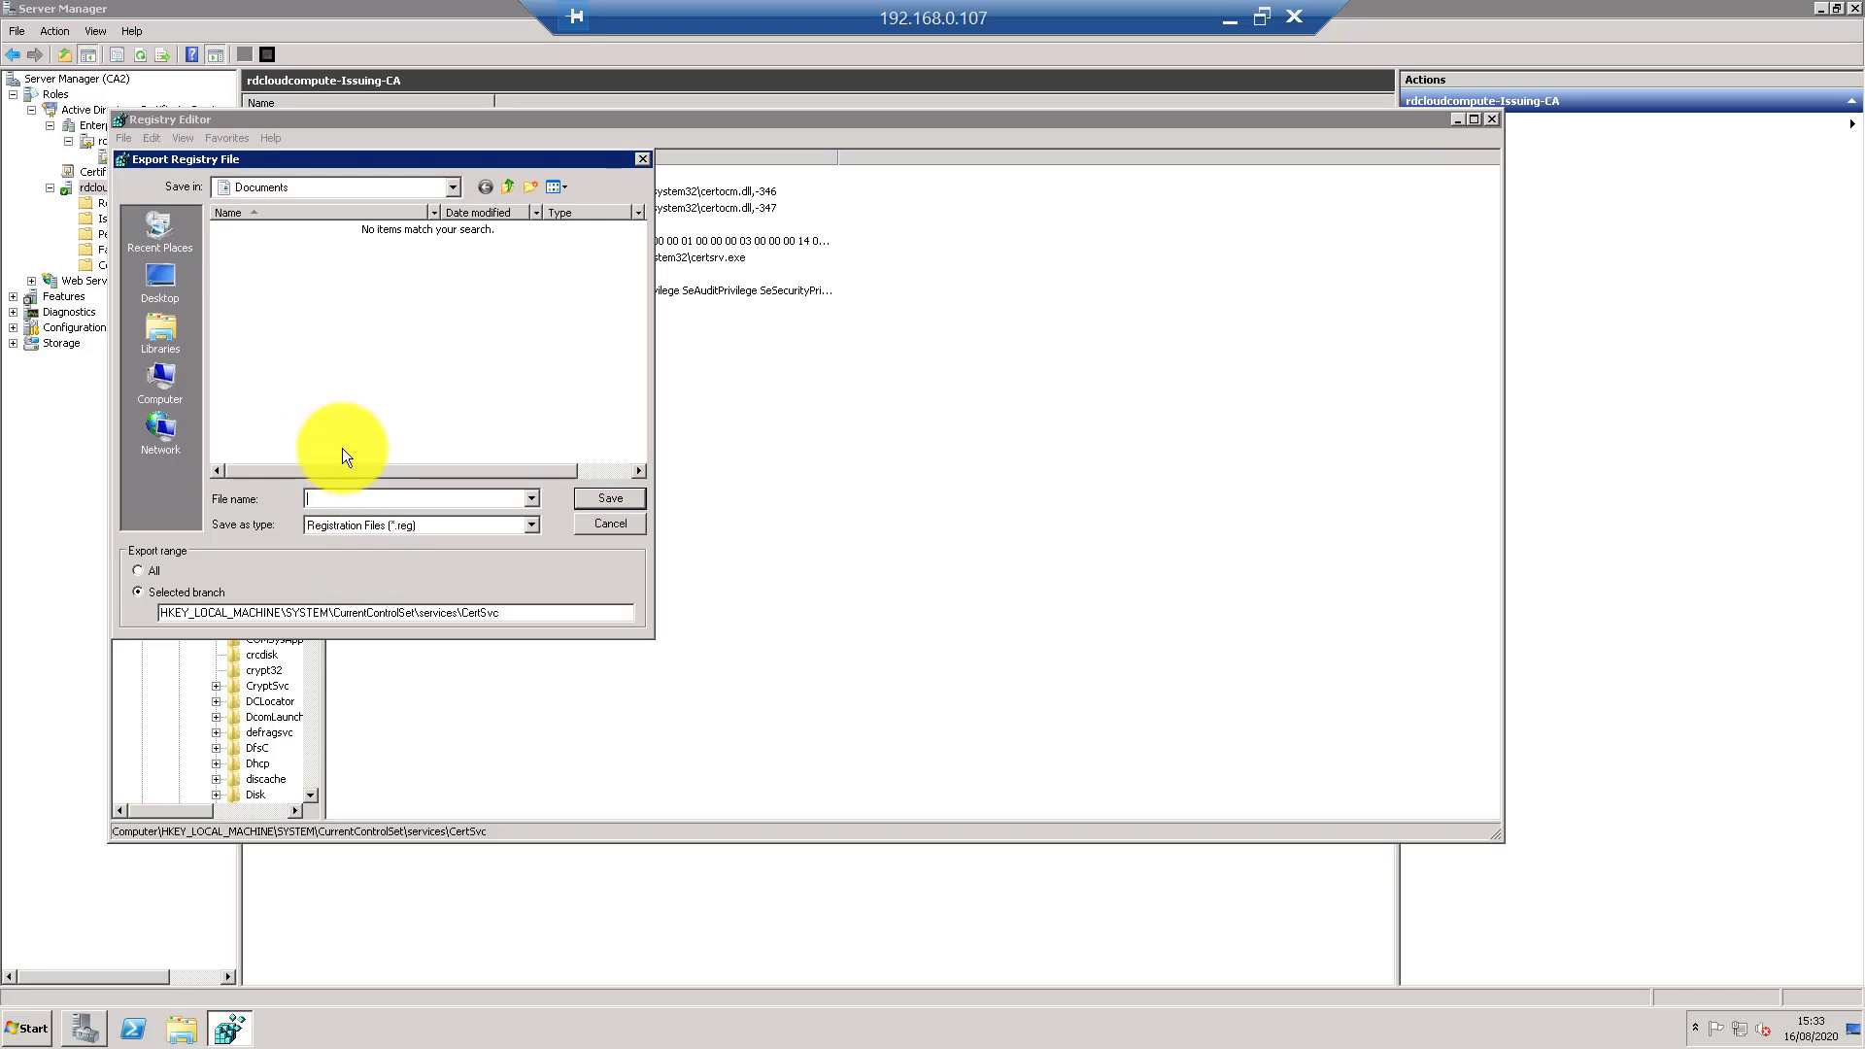
{"action": "left_click", "coordinate": [166, 297]}
{"action": "double_click", "coordinate": [307, 342]}
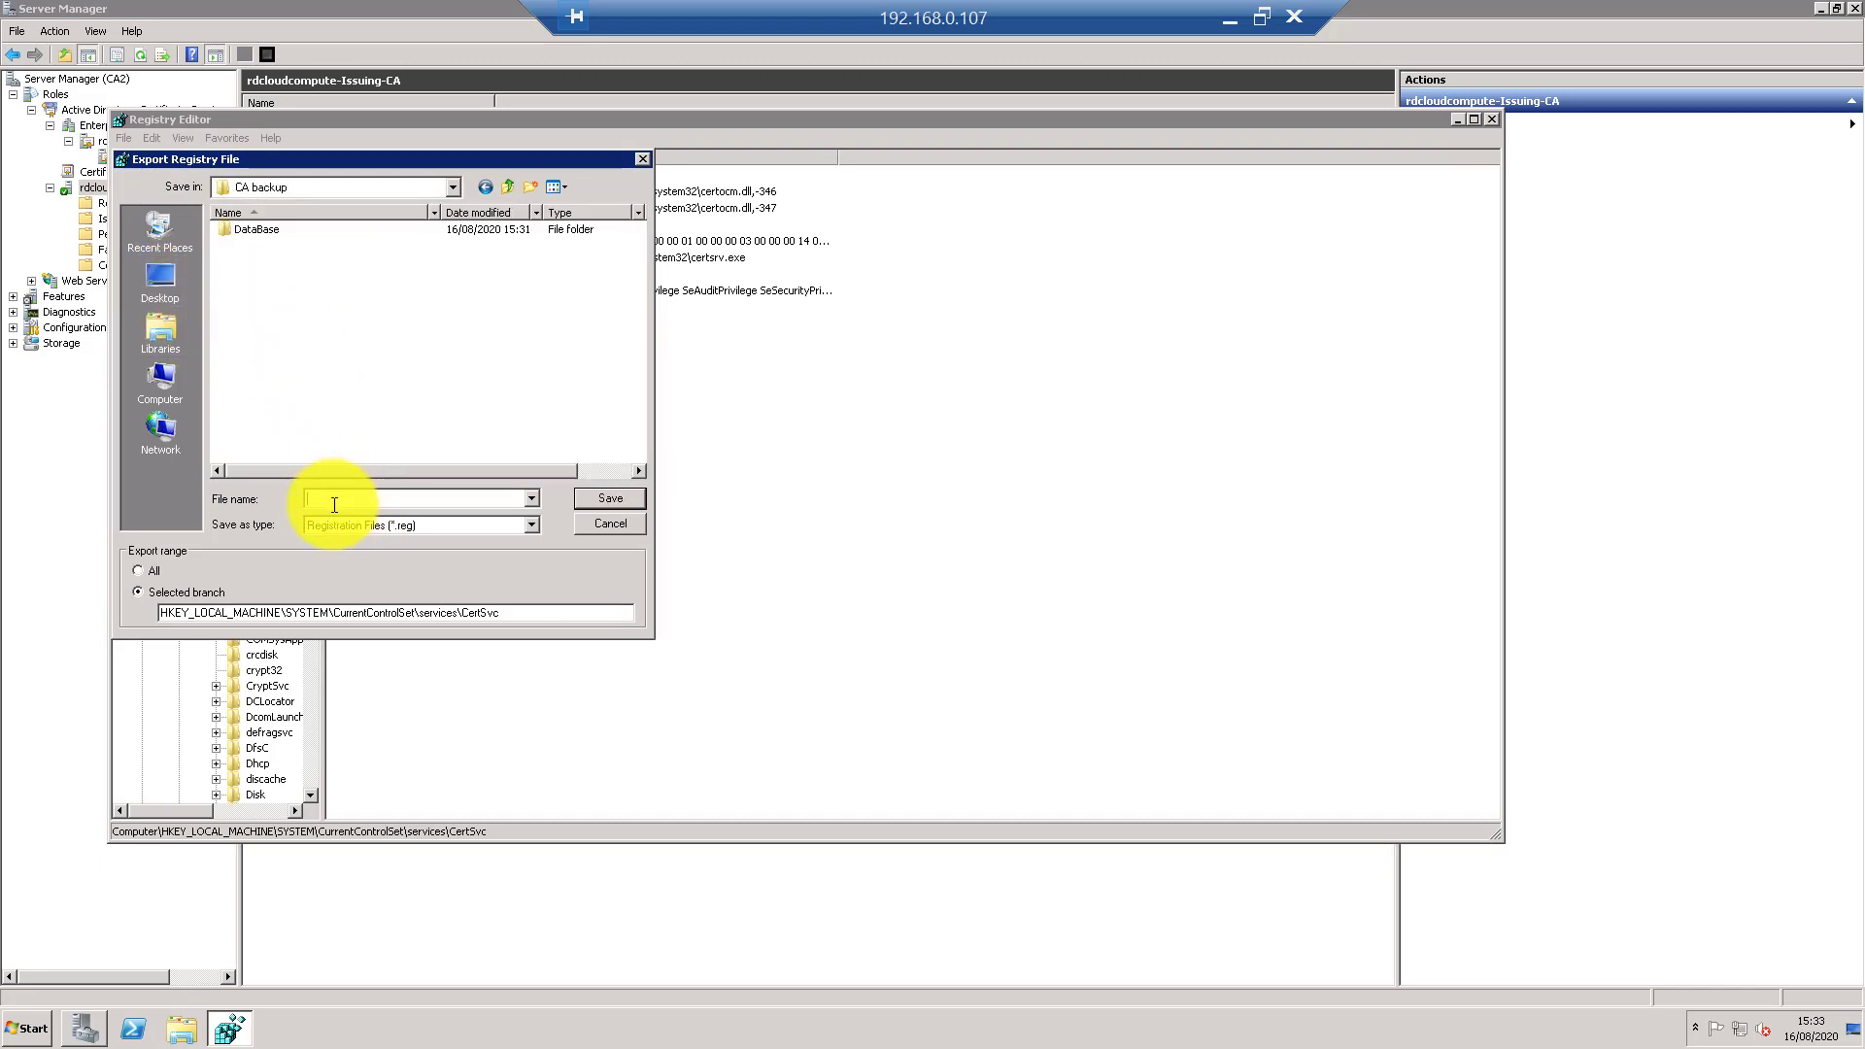
{"action": "type", "text": "ca_reg_backup"}
- Save the export, review CertSvc\Configuration\rdcloudcompute-Issuing-CA values, and close Registry Editor
{"action": "left_click", "coordinate": [610, 497]}
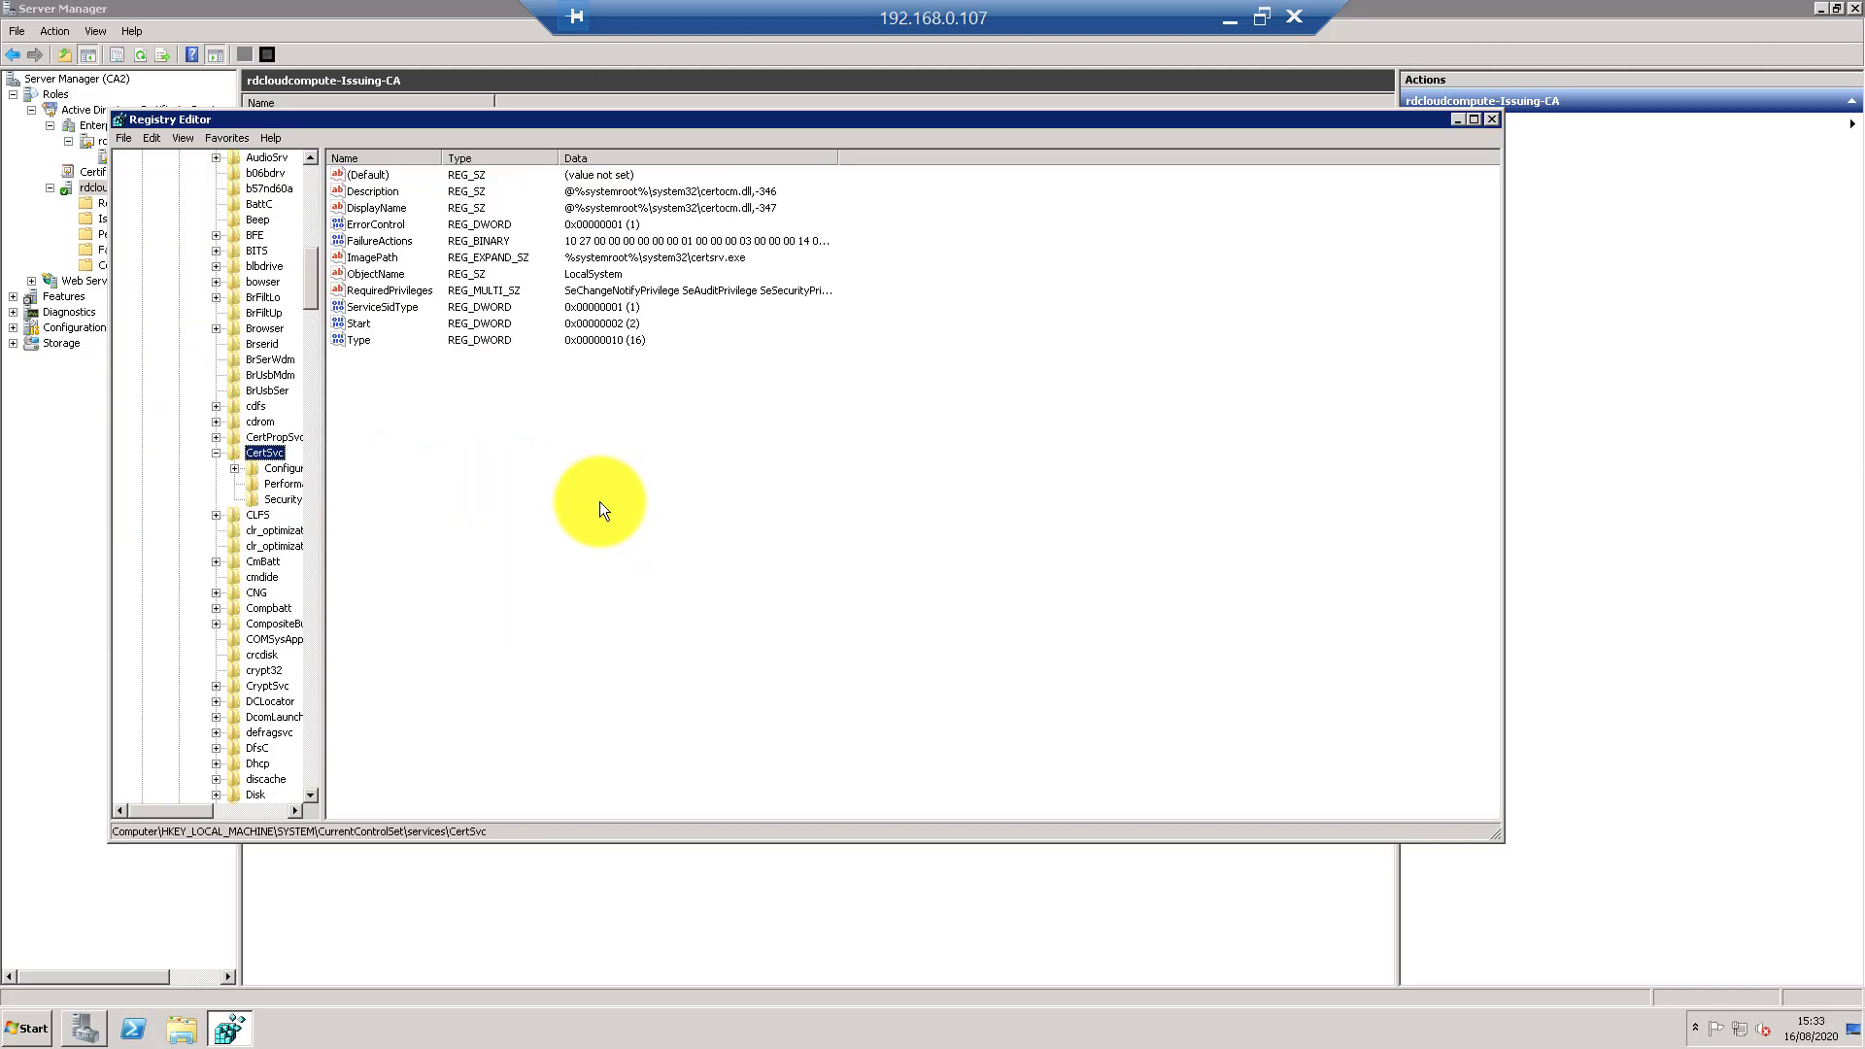
{"action": "double_click", "coordinate": [284, 467]}
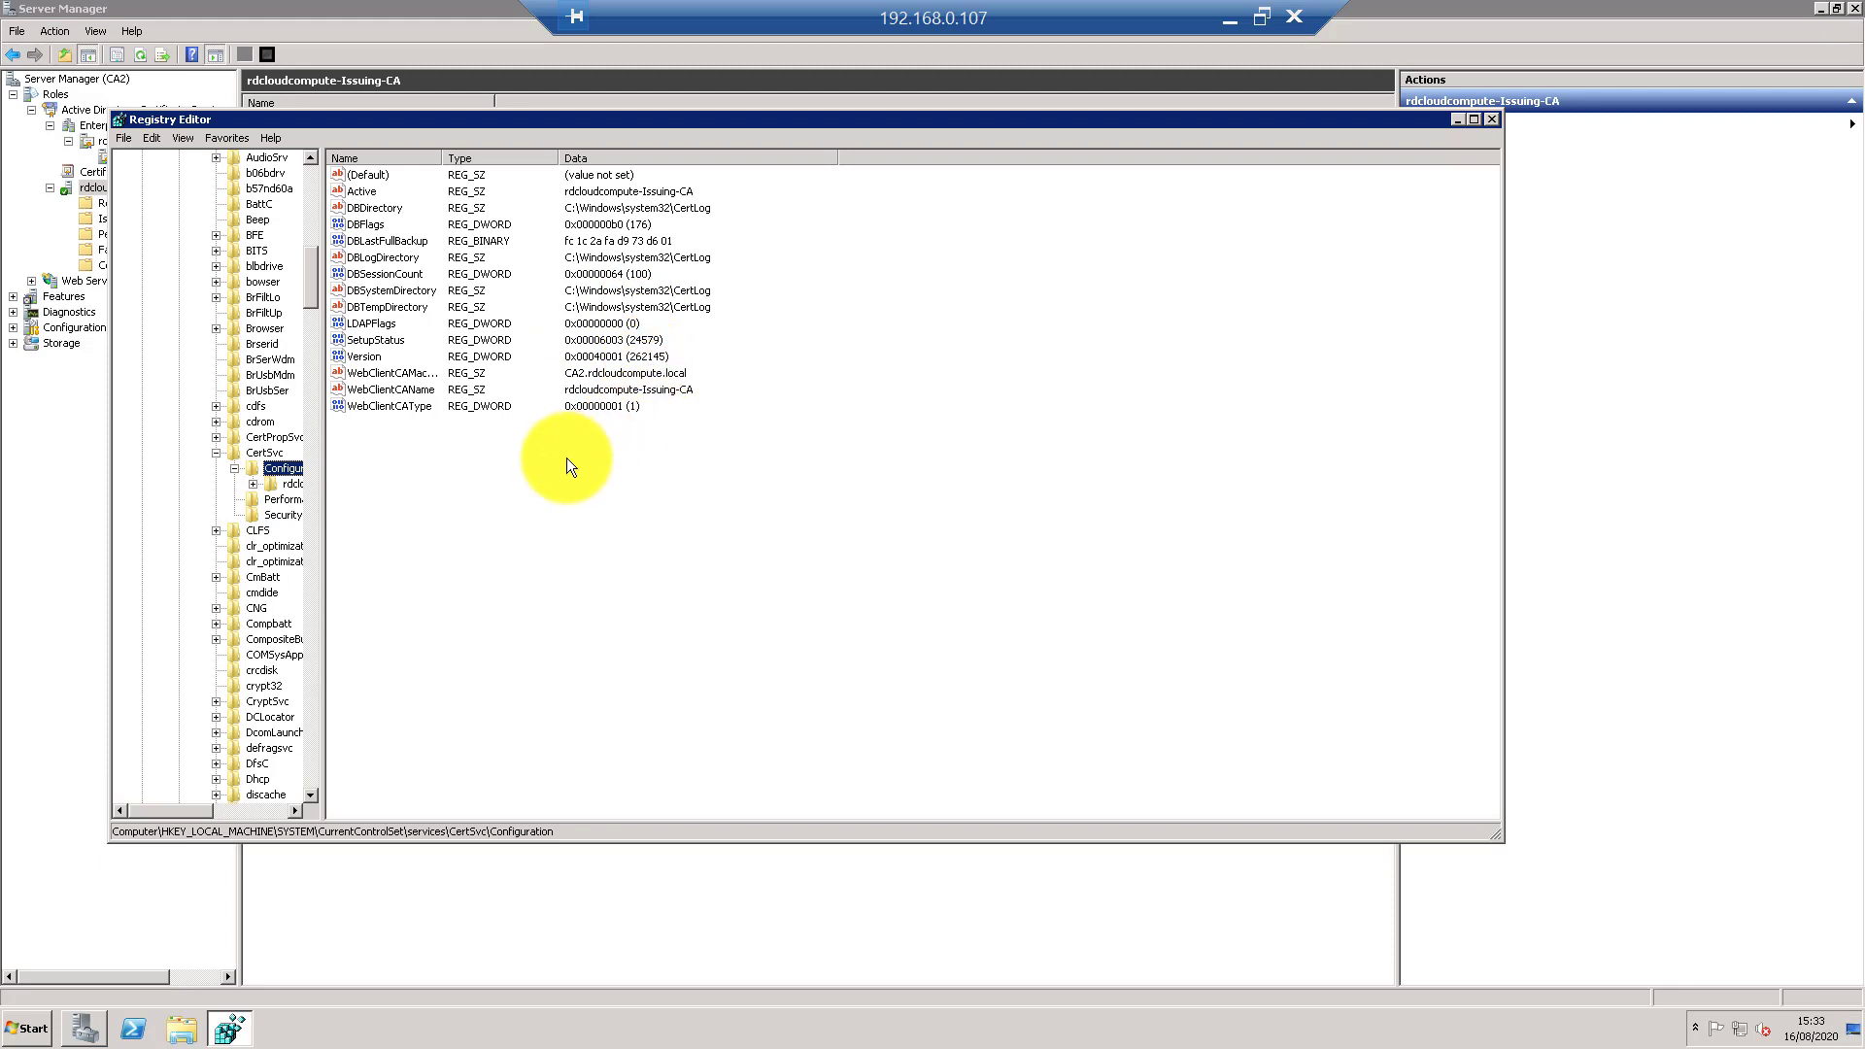
{"action": "left_click", "coordinate": [622, 375]}
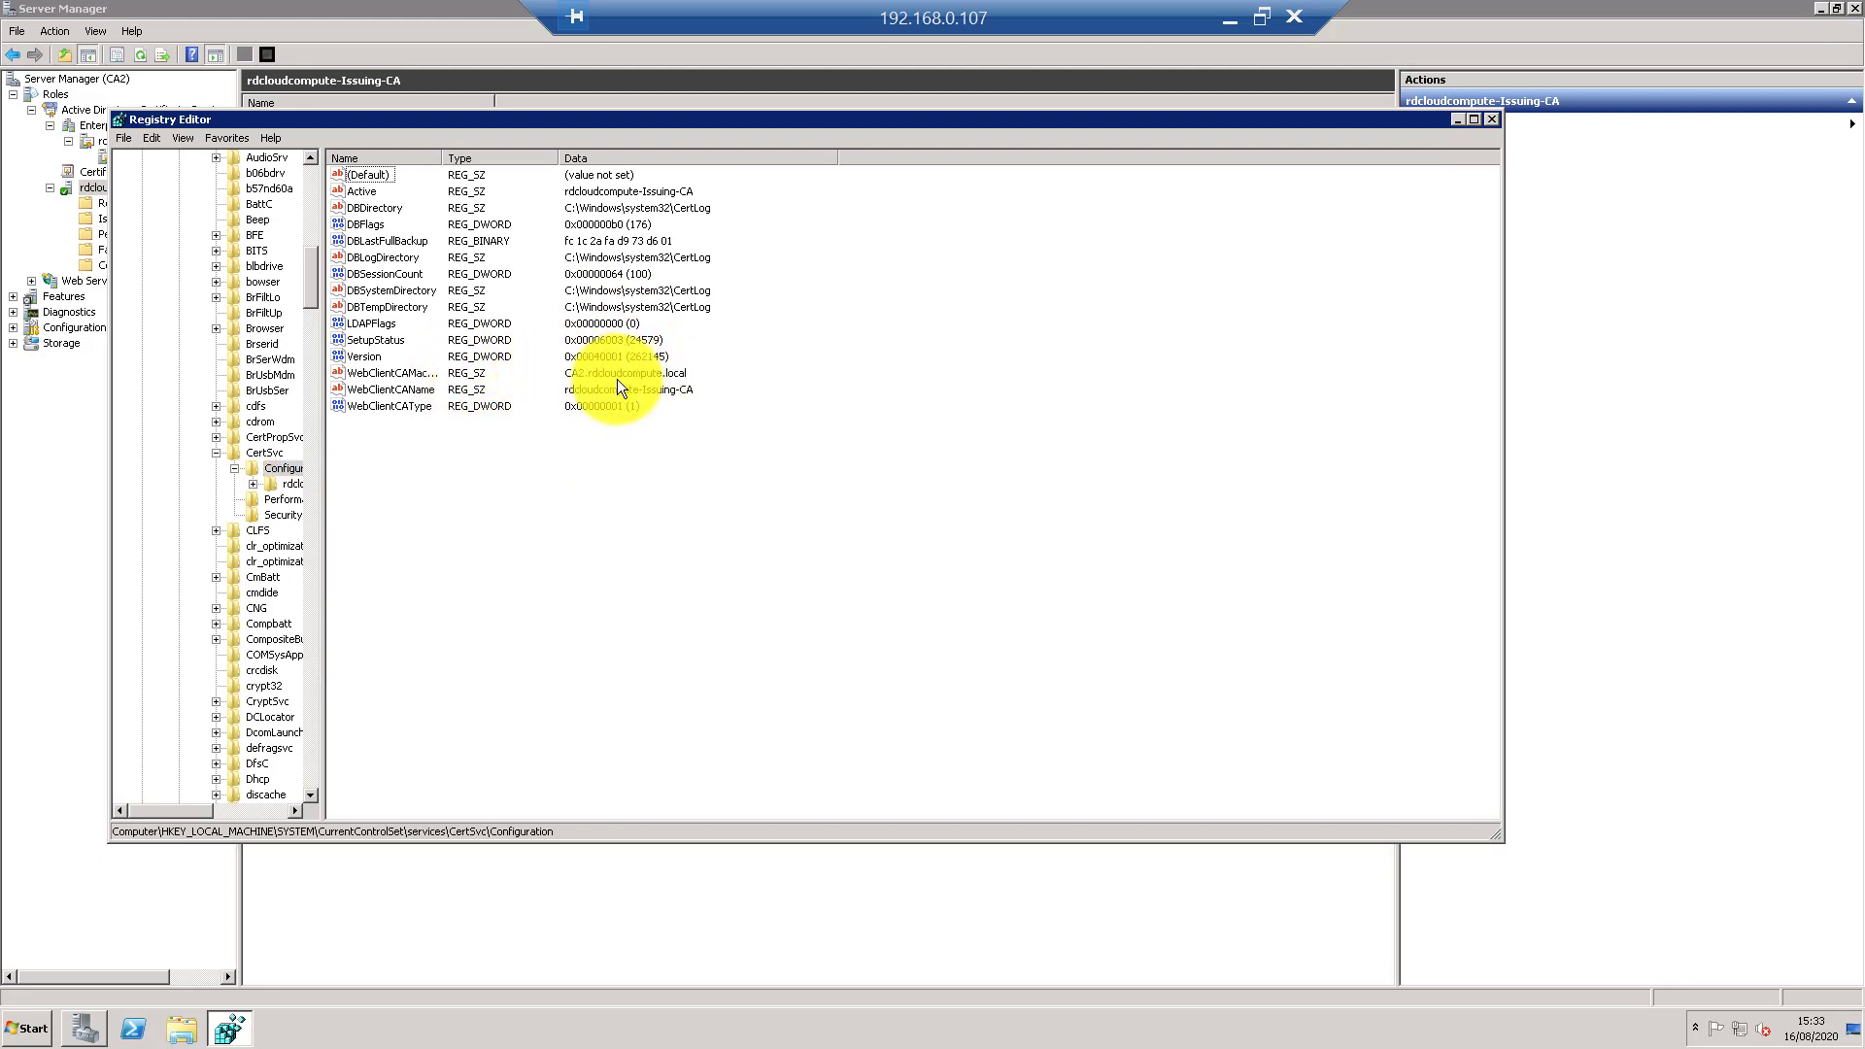
{"action": "left_click", "coordinate": [274, 483]}
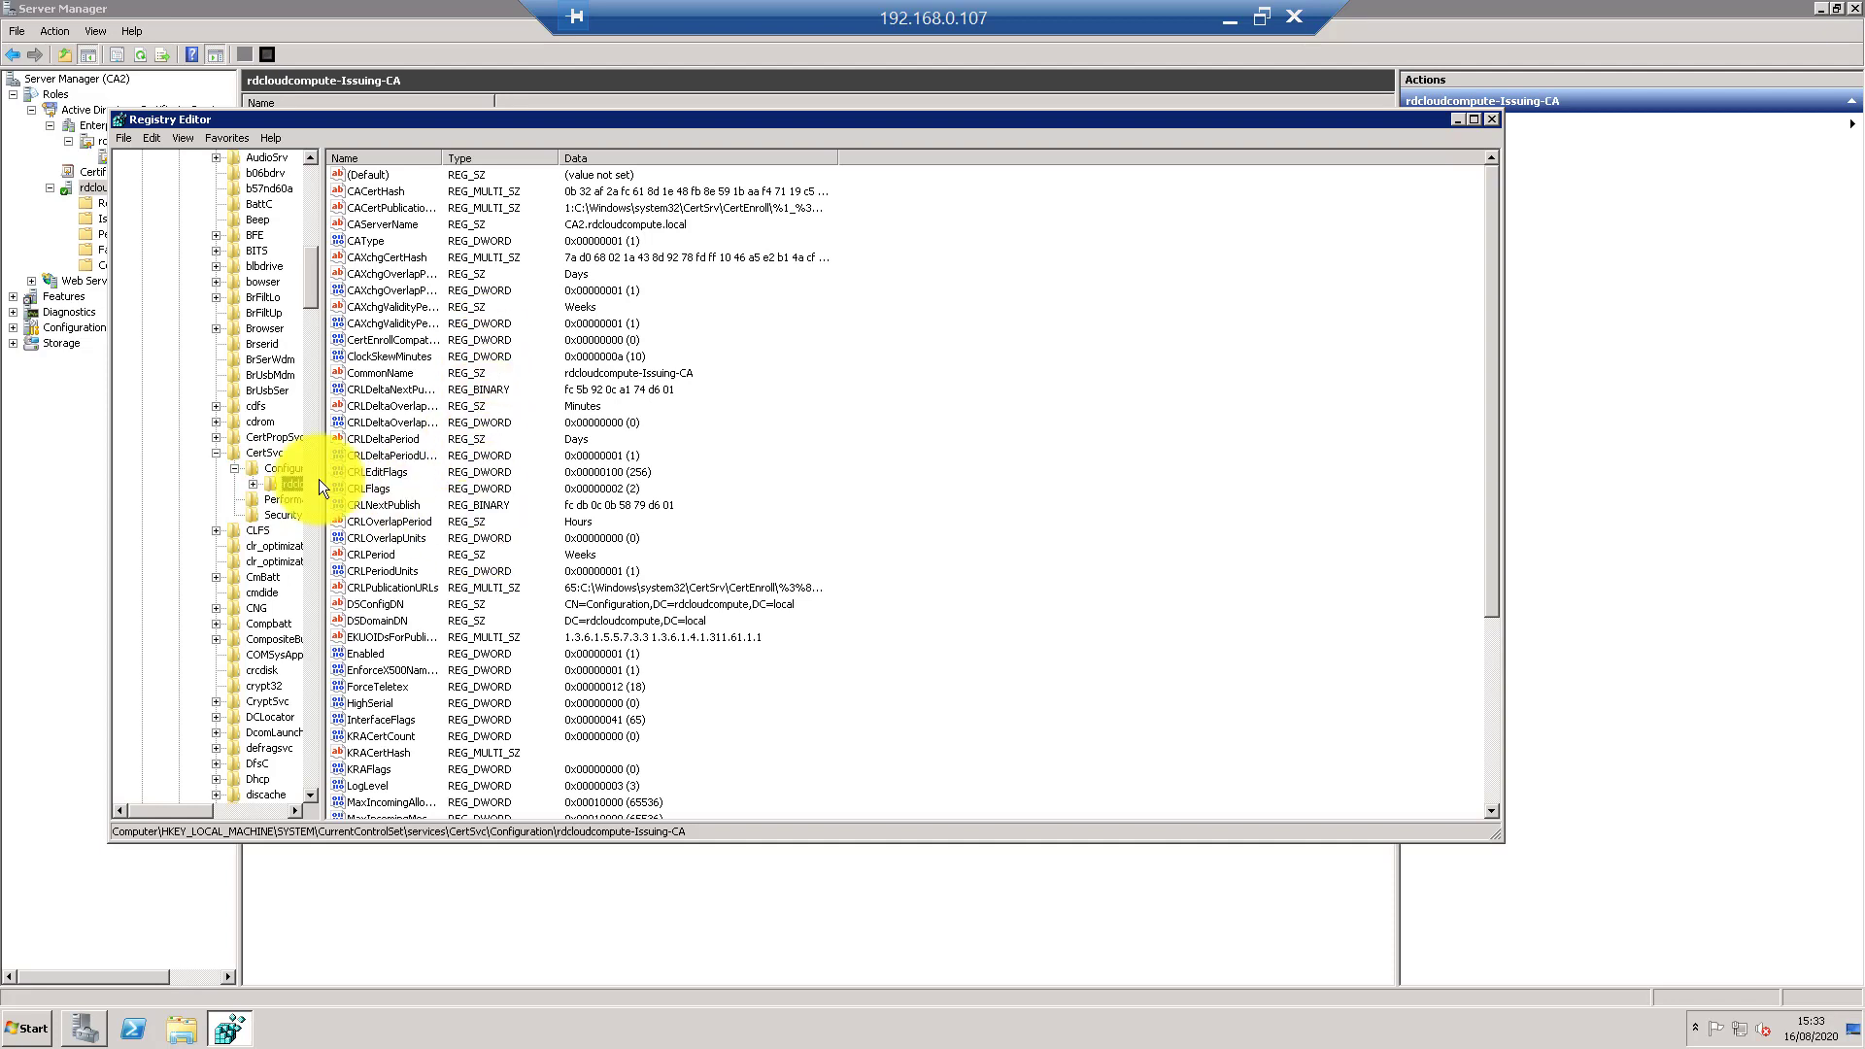
{"action": "left_click", "coordinate": [493, 571]}
{"action": "scroll", "coordinate": [498, 567], "scroll_direction": "down", "scroll_amount": 5}
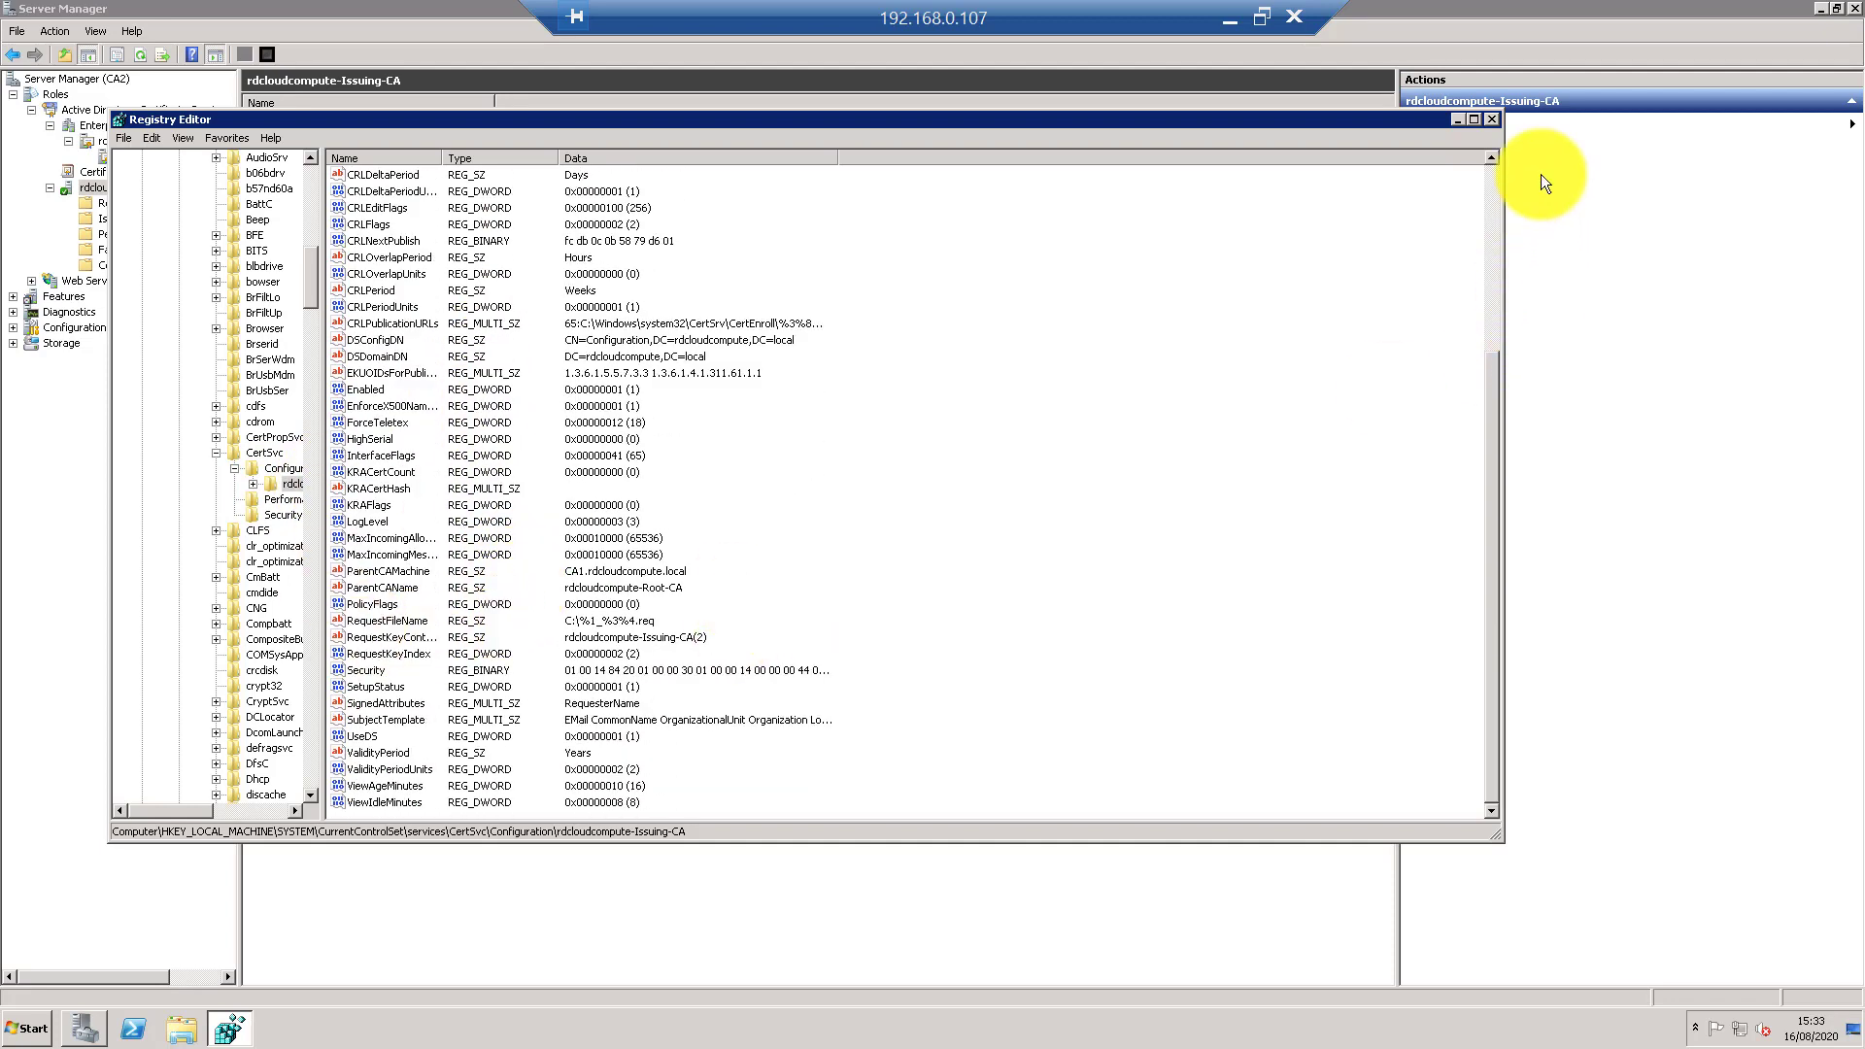
{"action": "left_click", "coordinate": [1493, 119]}
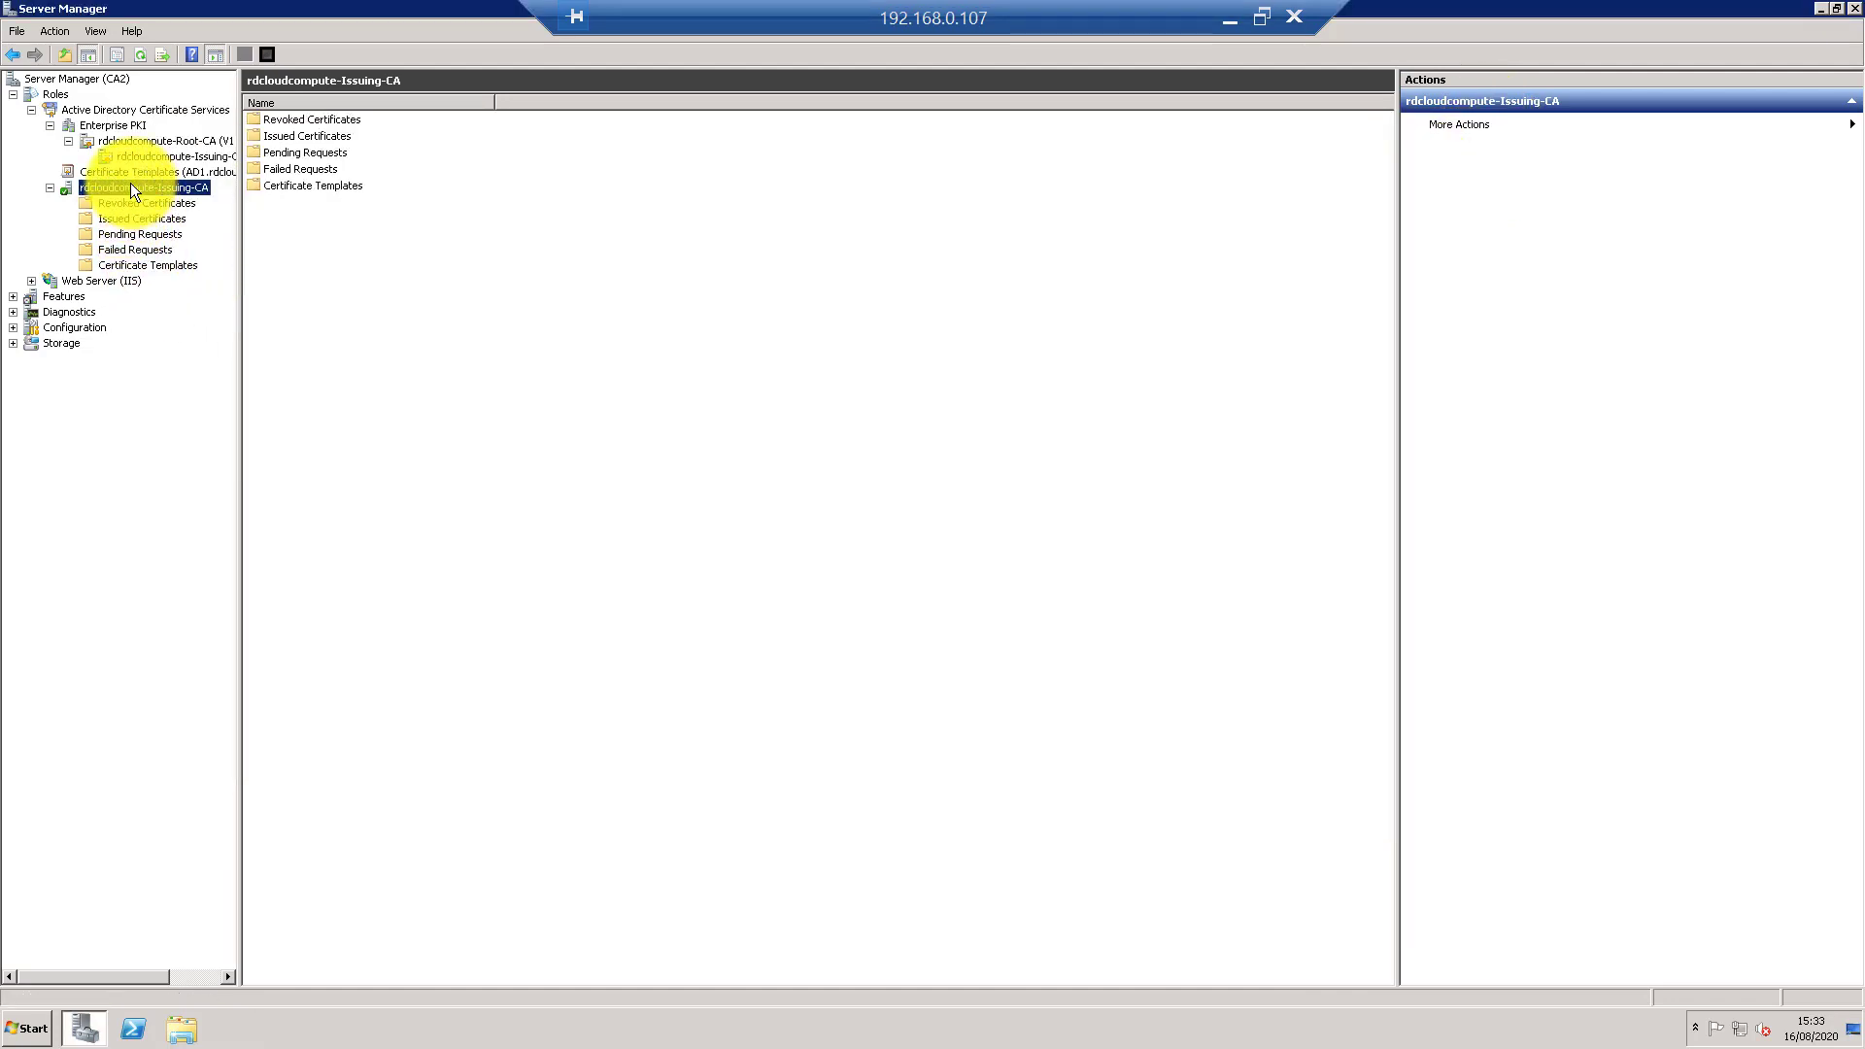
- Uninstall the Active Directory Certificate Services role, keep only Web Server (IIS), and postpone the restart
{"action": "left_click", "coordinate": [49, 93]}
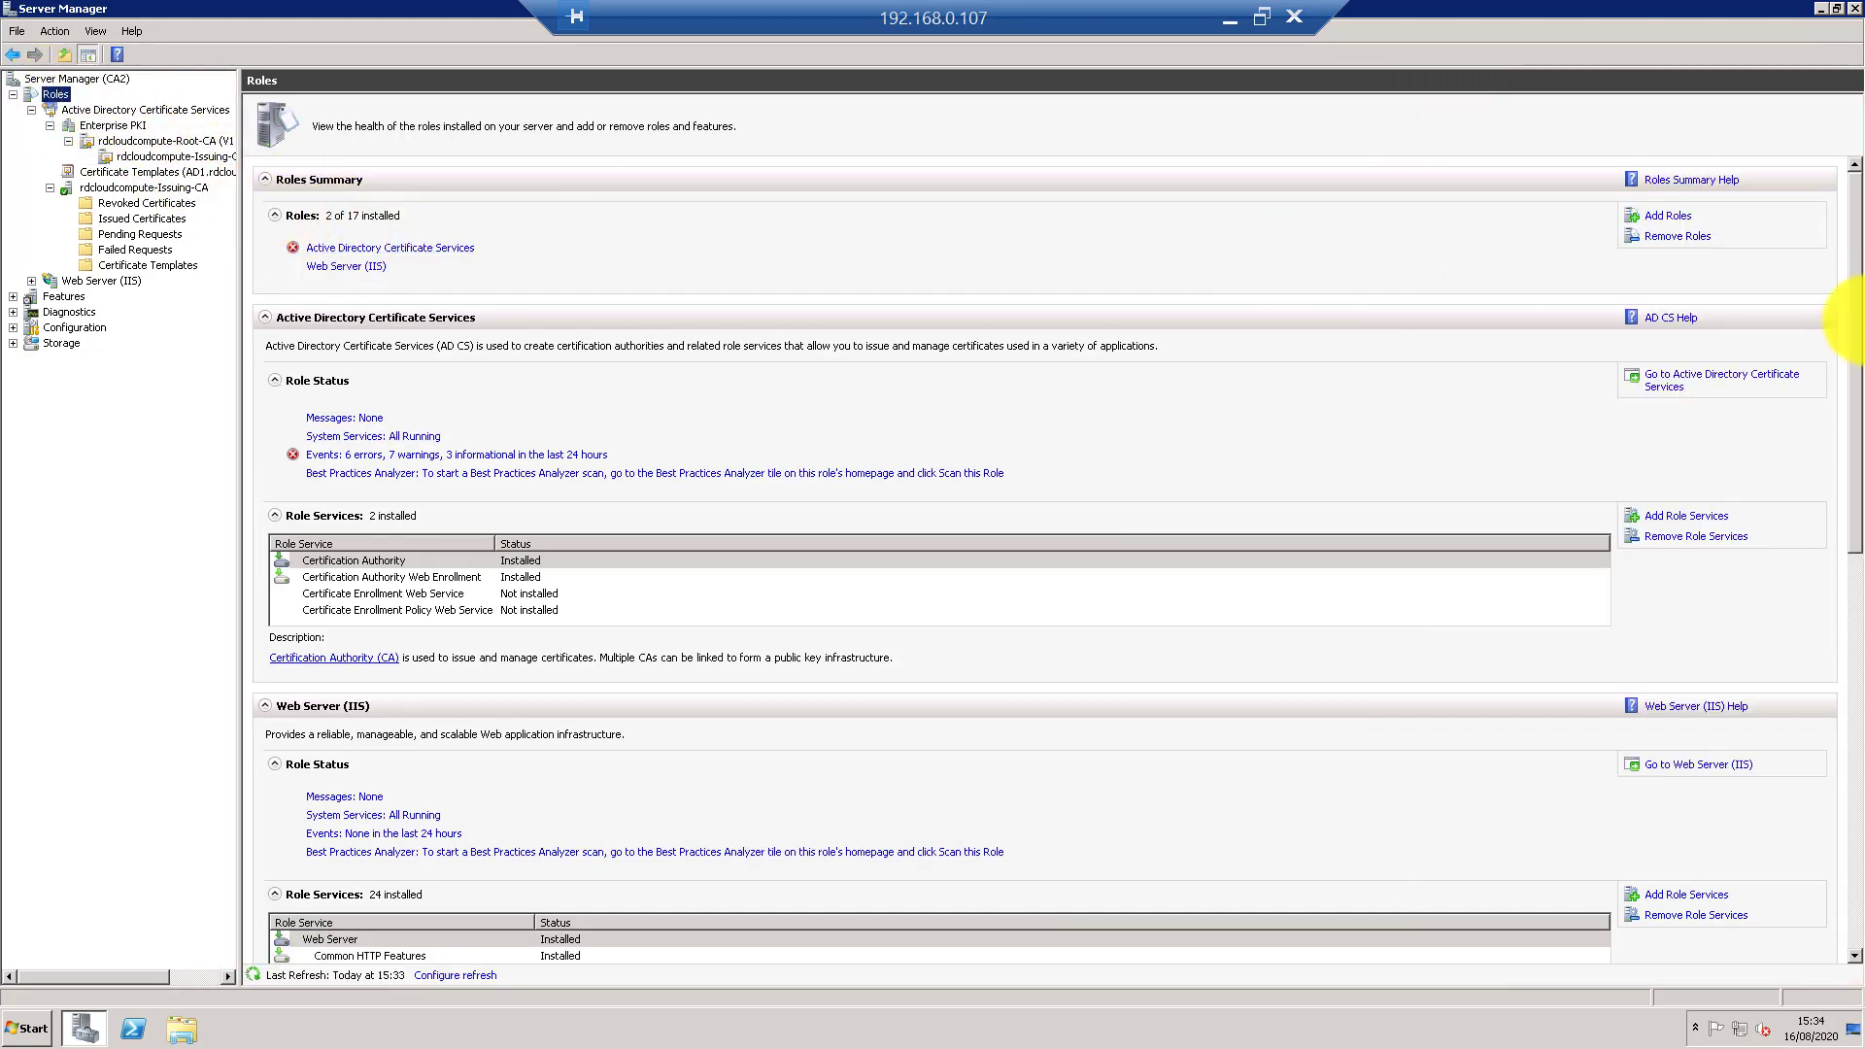
{"action": "left_click", "coordinate": [1698, 233]}
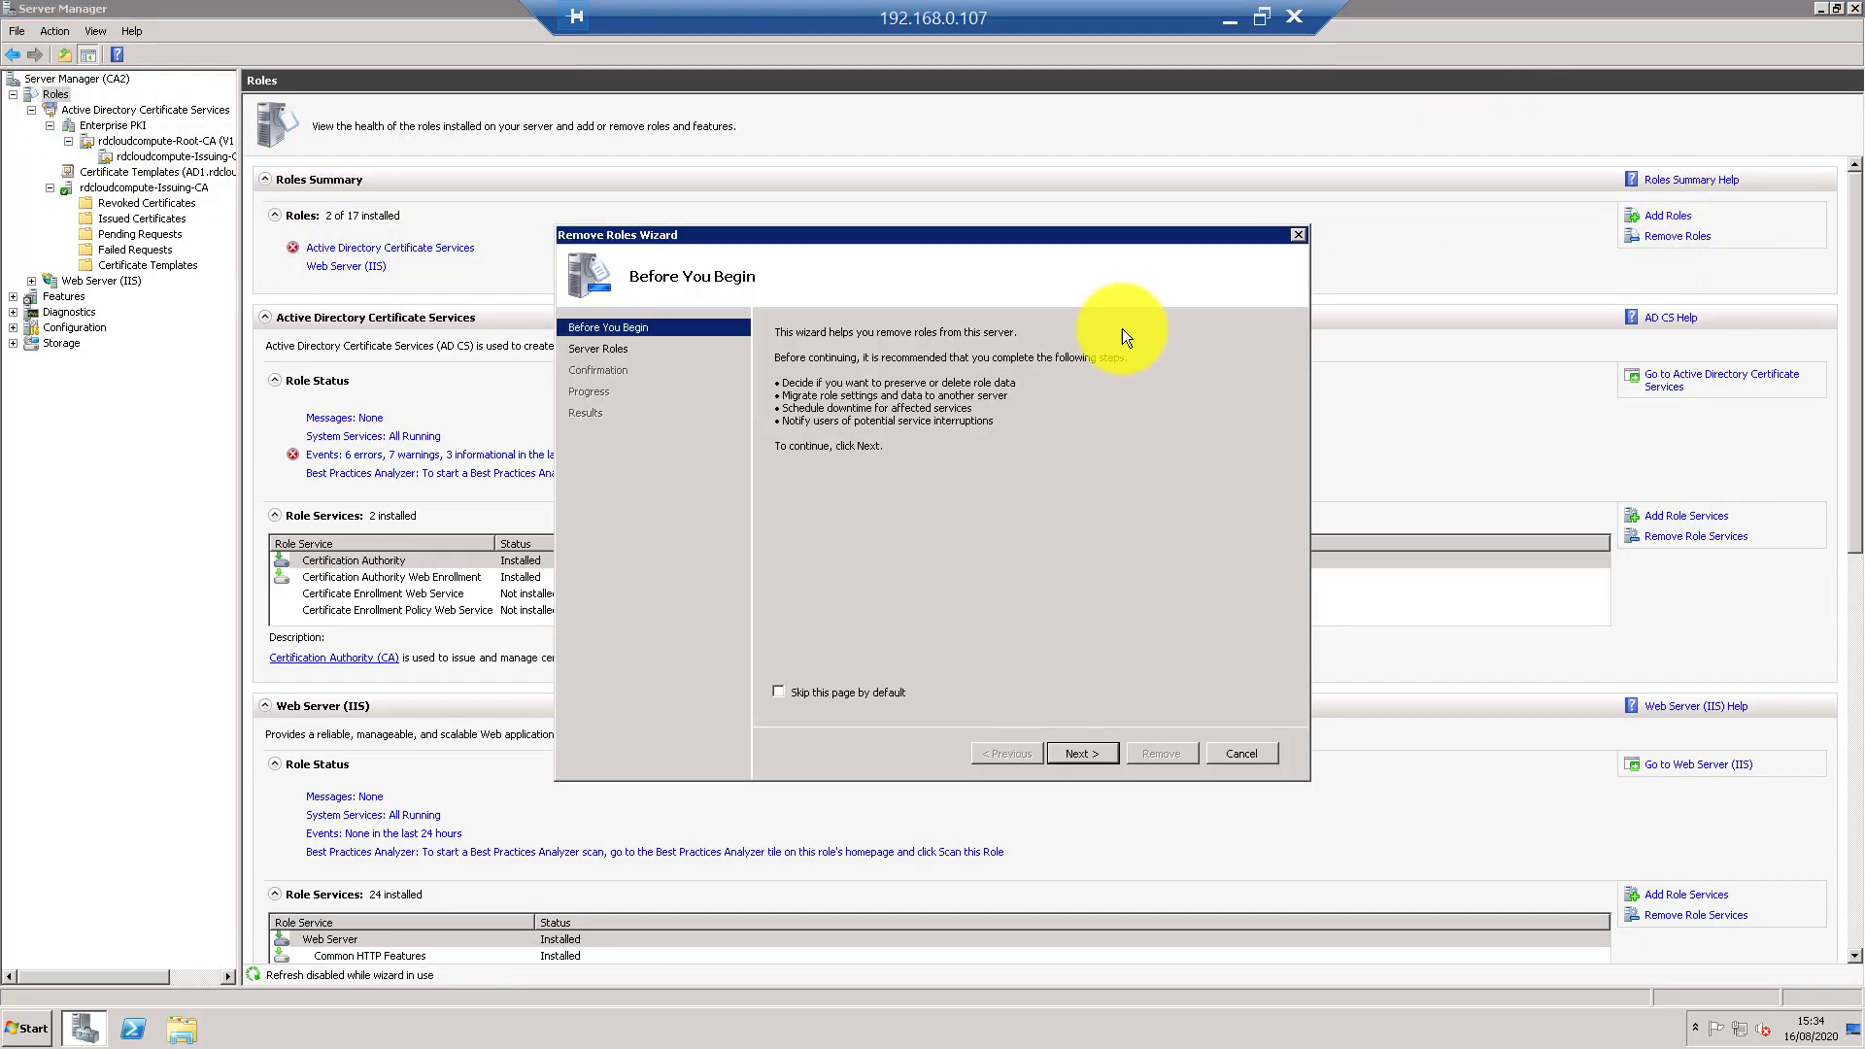
{"action": "left_click", "coordinate": [1097, 754]}
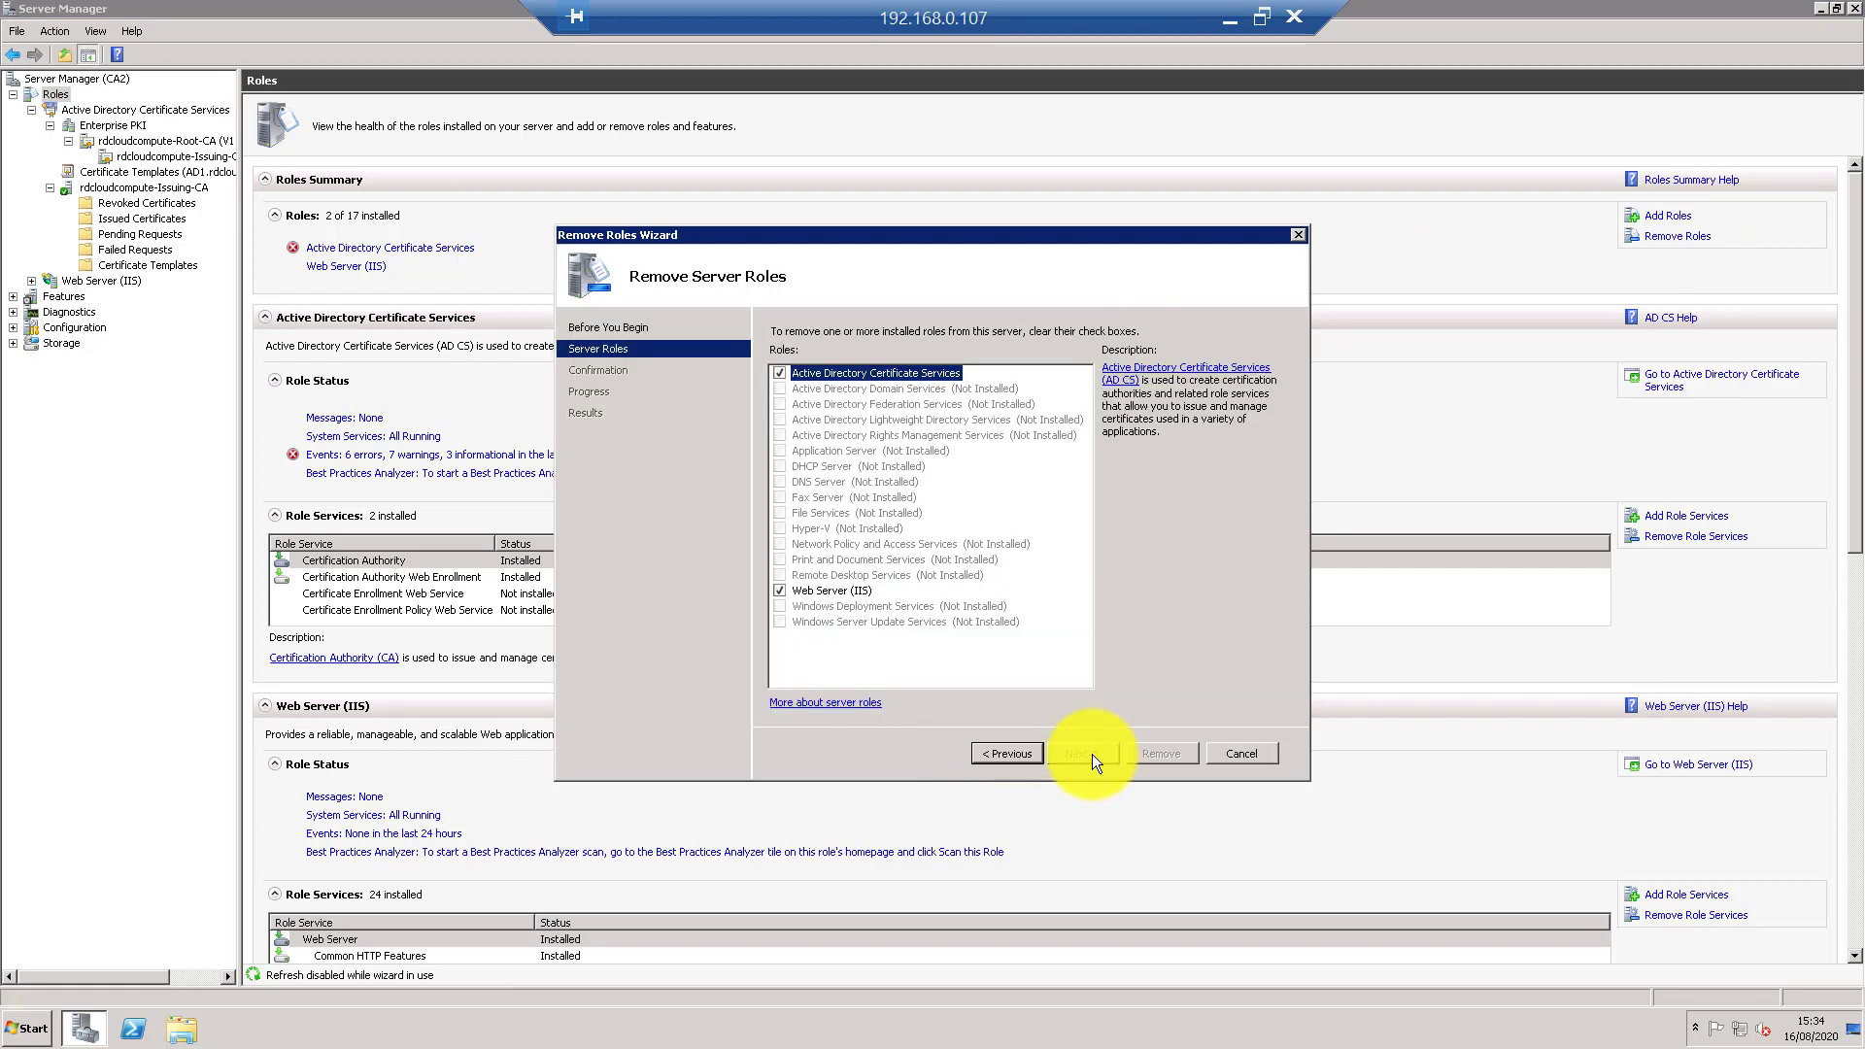
{"action": "left_click", "coordinate": [780, 372]}
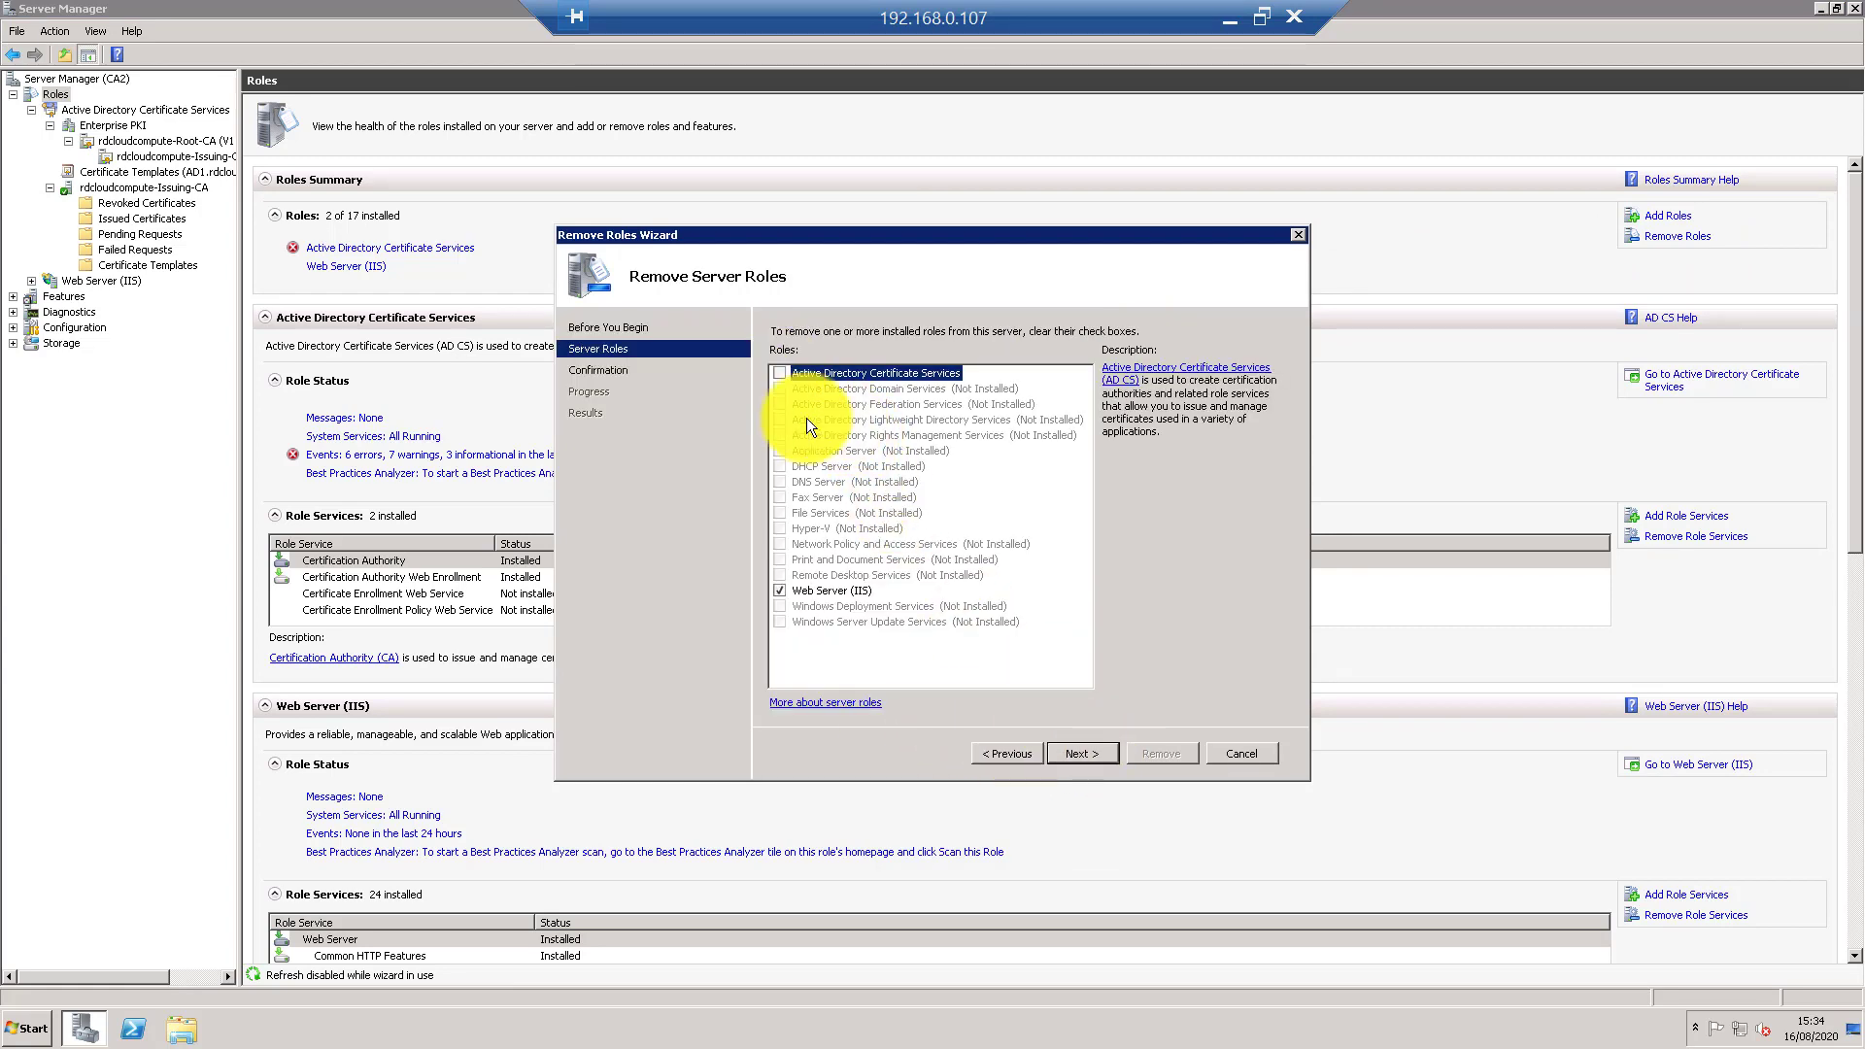
{"action": "left_click", "coordinate": [1092, 748]}
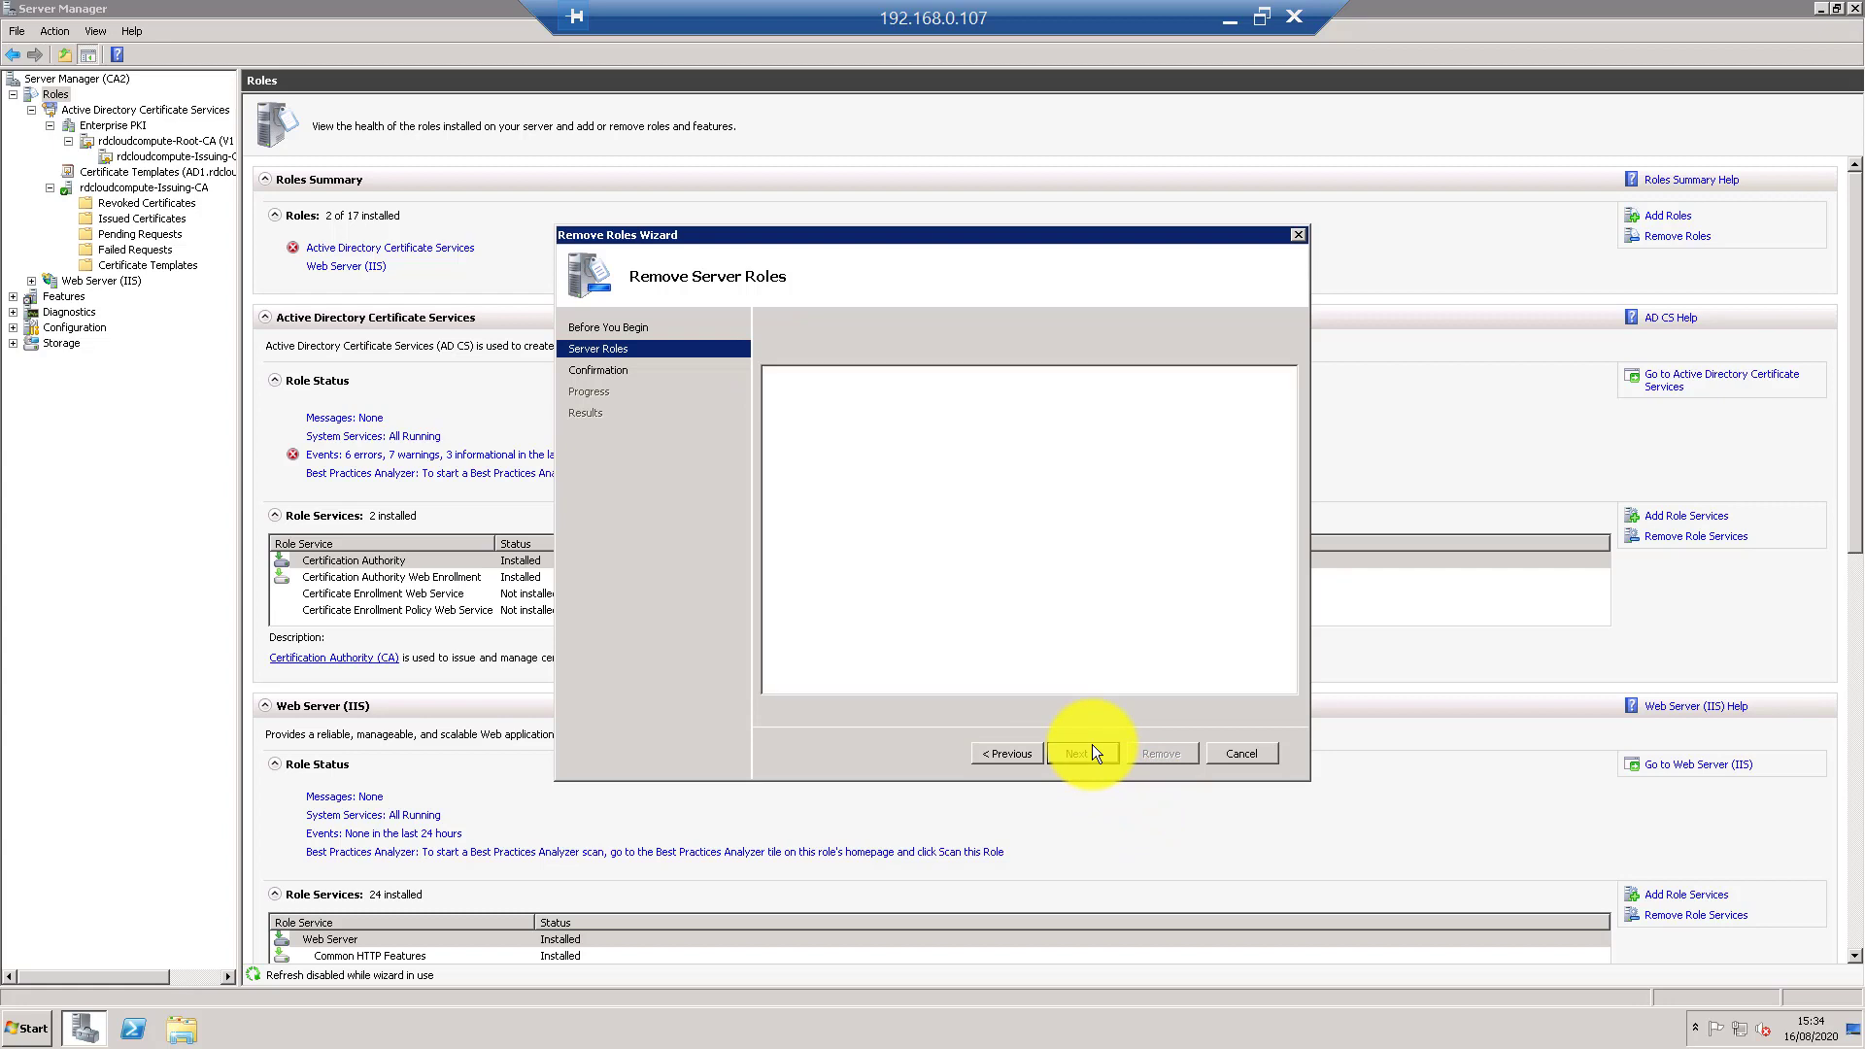
{"action": "left_click", "coordinate": [1144, 754]}
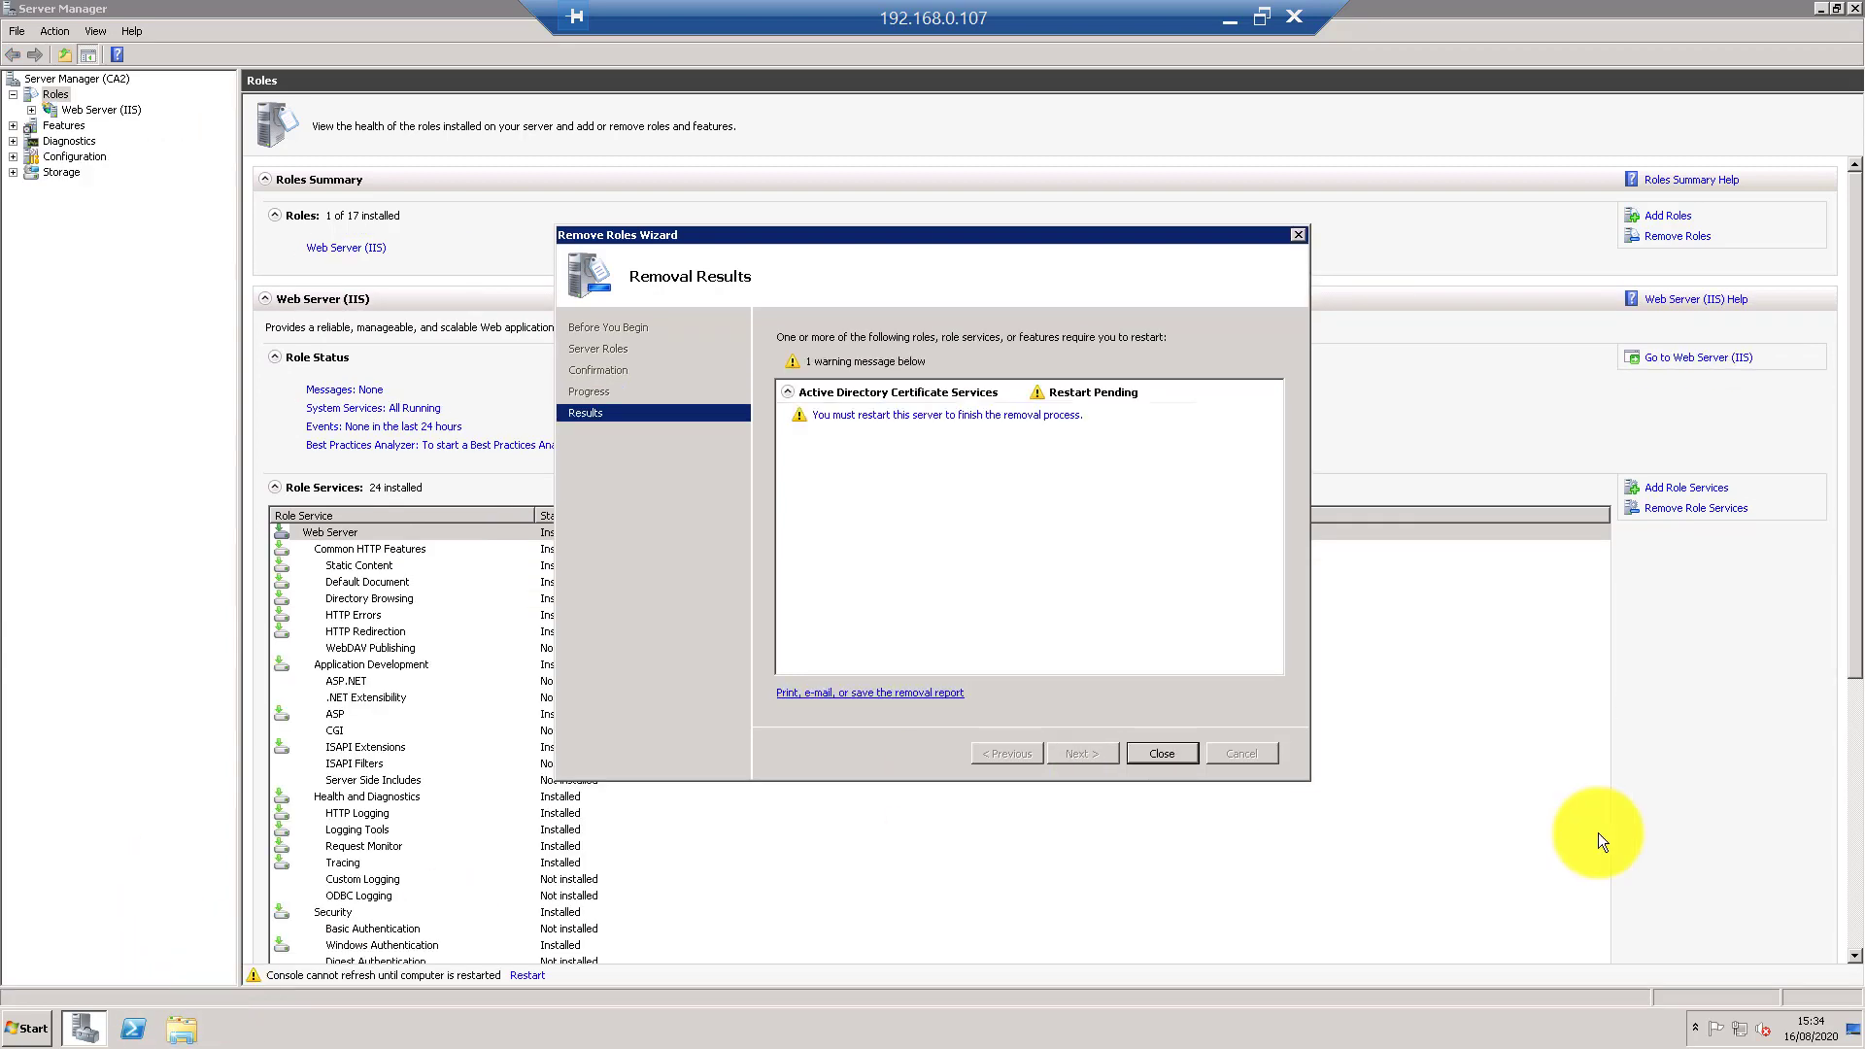
{"action": "left_click", "coordinate": [1176, 755]}
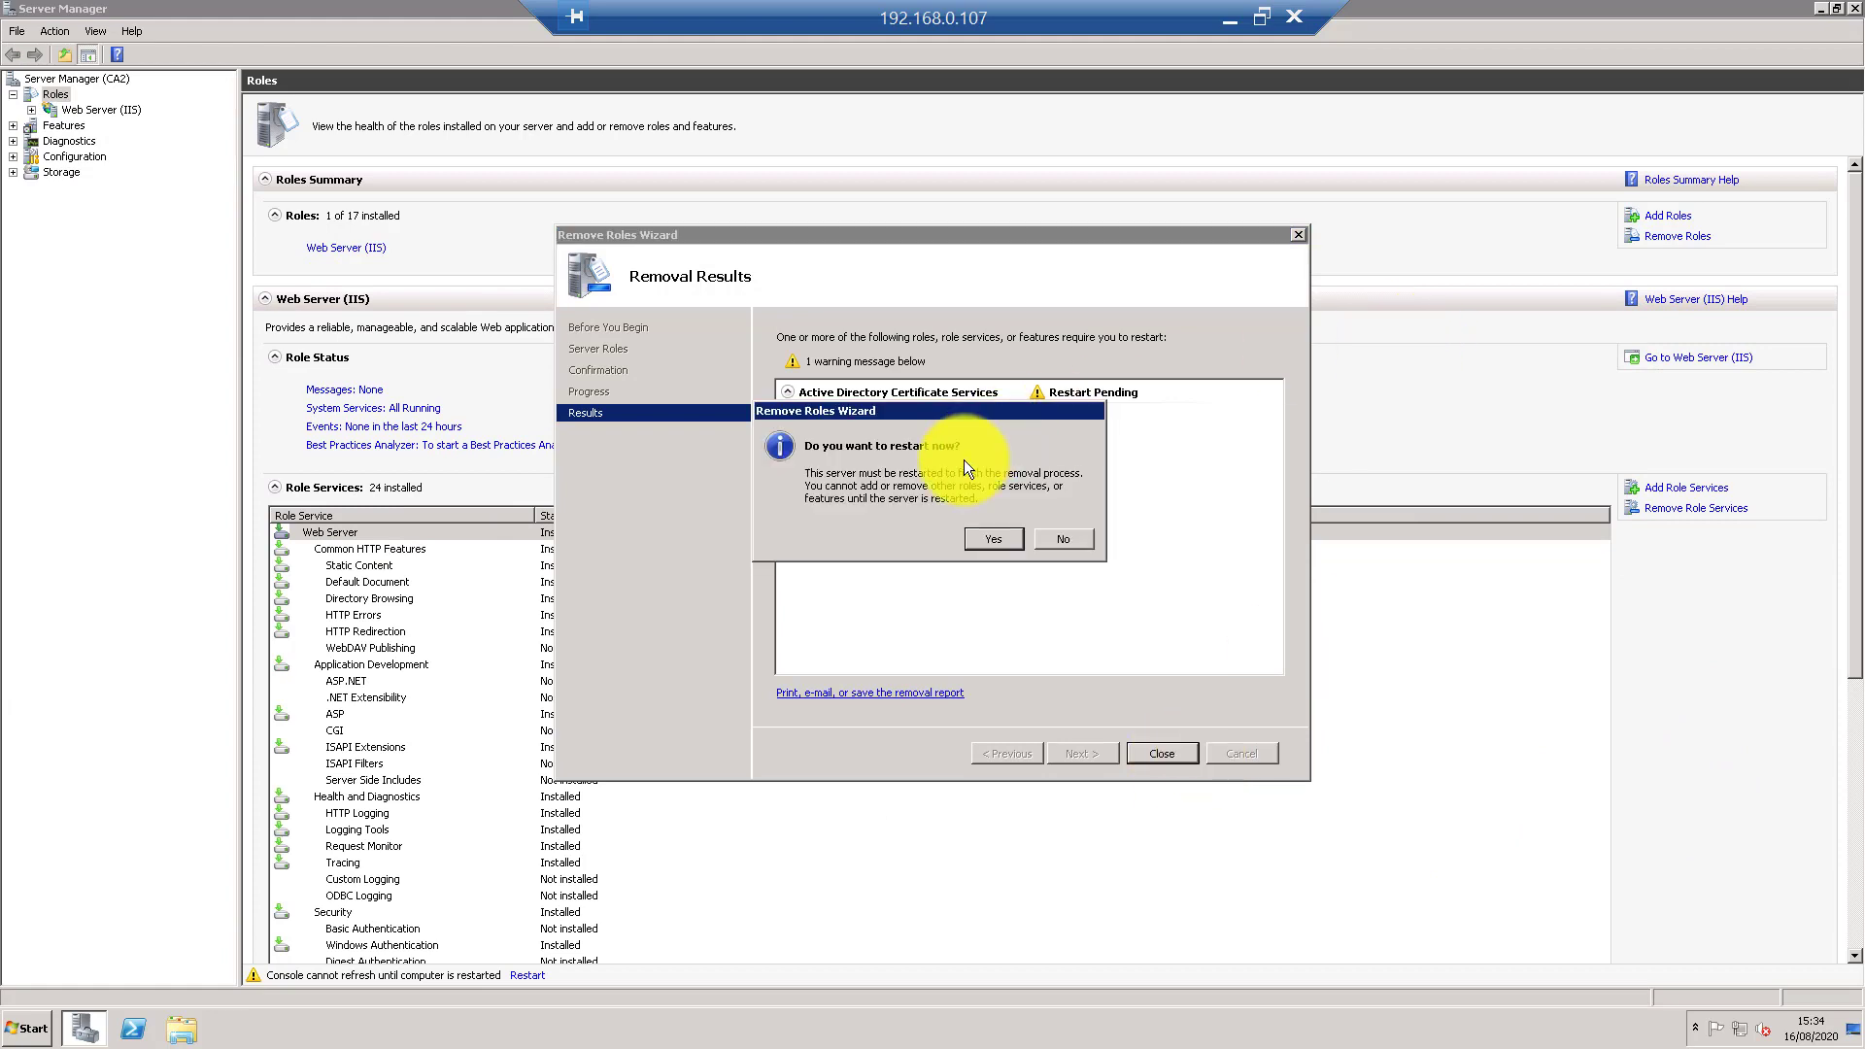
{"action": "left_click", "coordinate": [1063, 539]}
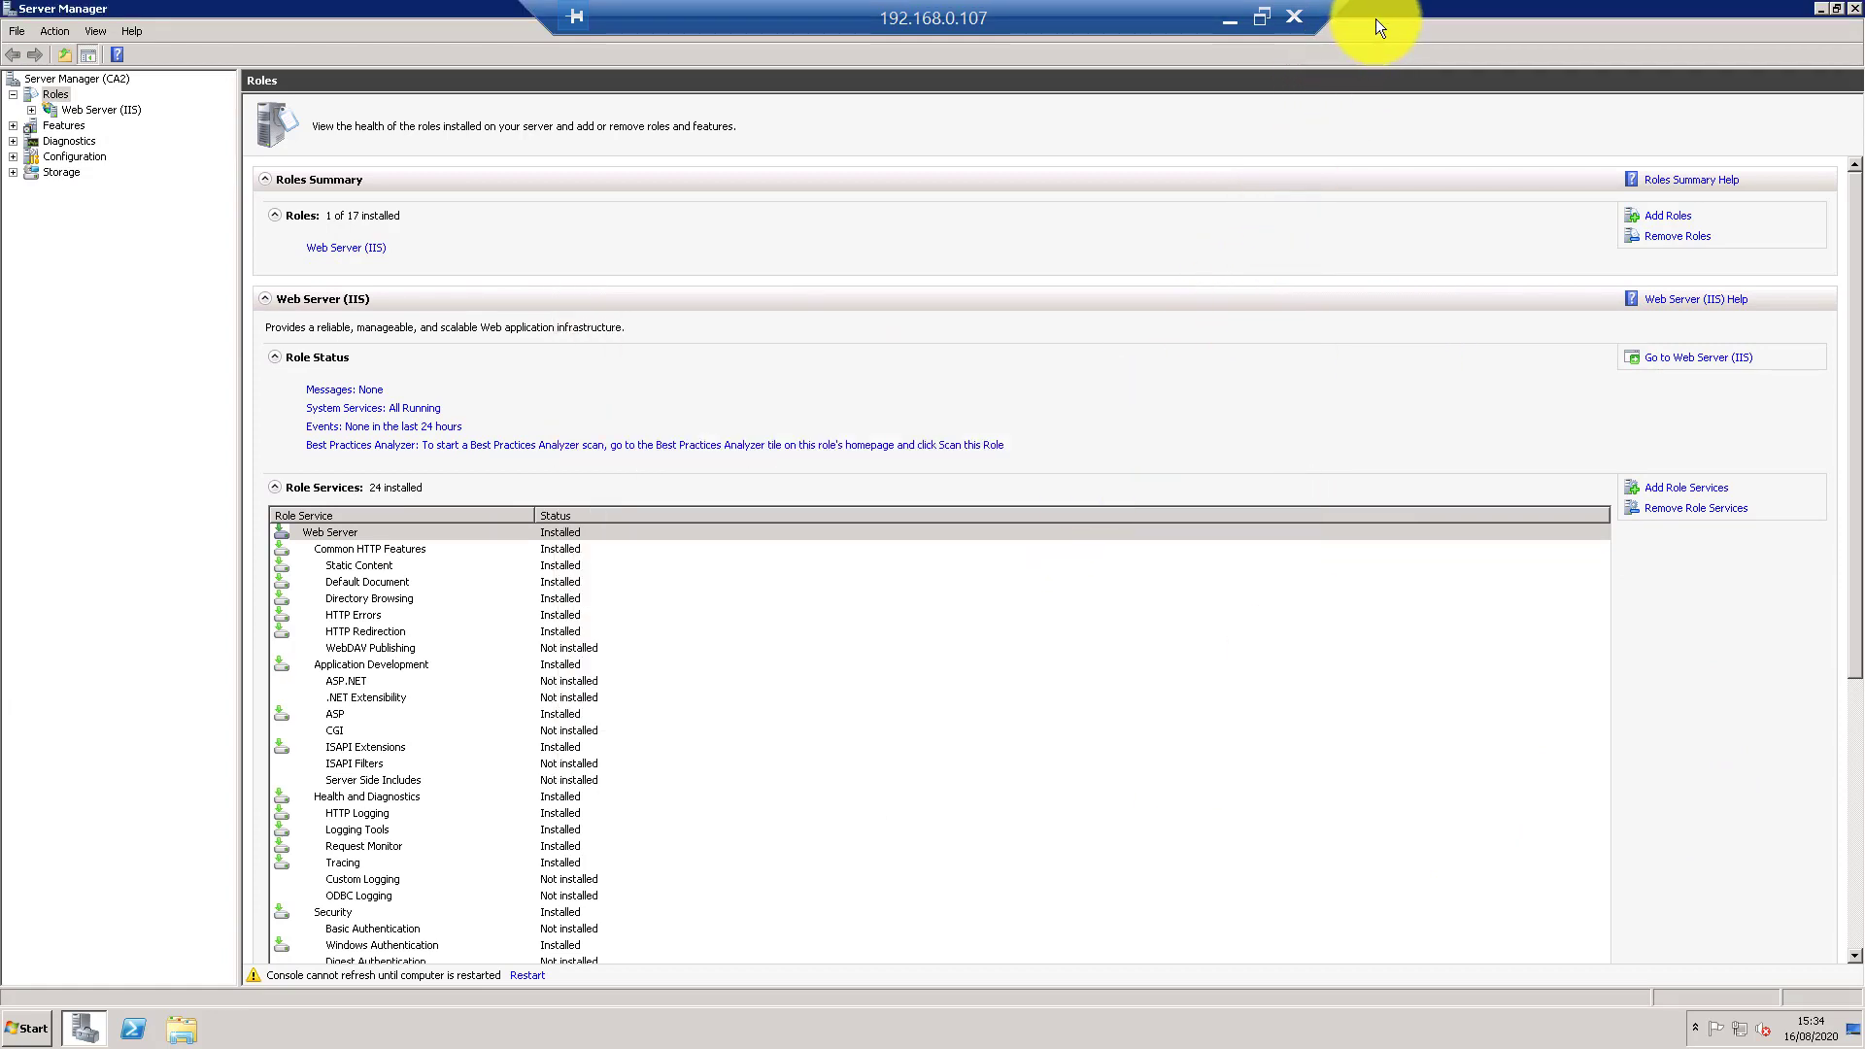
- Copy the CA backup folder from the desktop
{"action": "left_click_drag", "start_coordinate": [1380, 10], "coordinate": [1426, 356]}
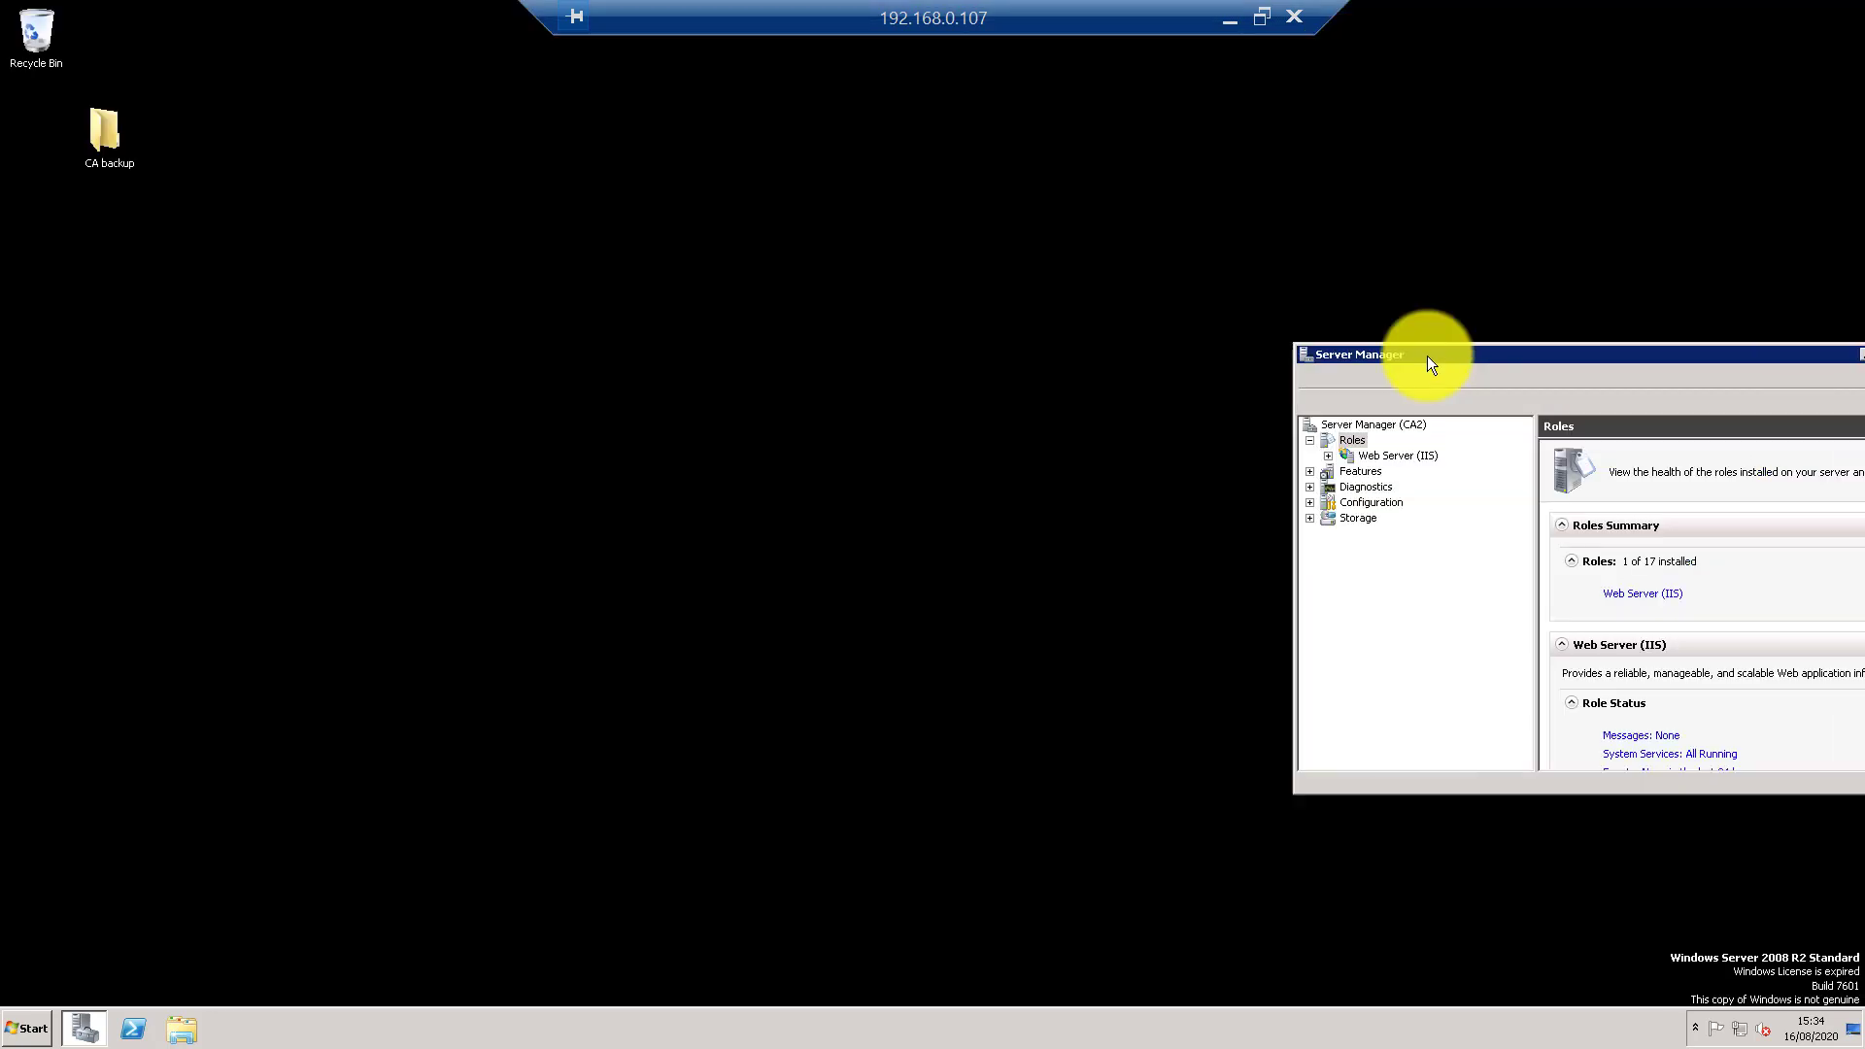
{"action": "right_click", "coordinate": [99, 132]}
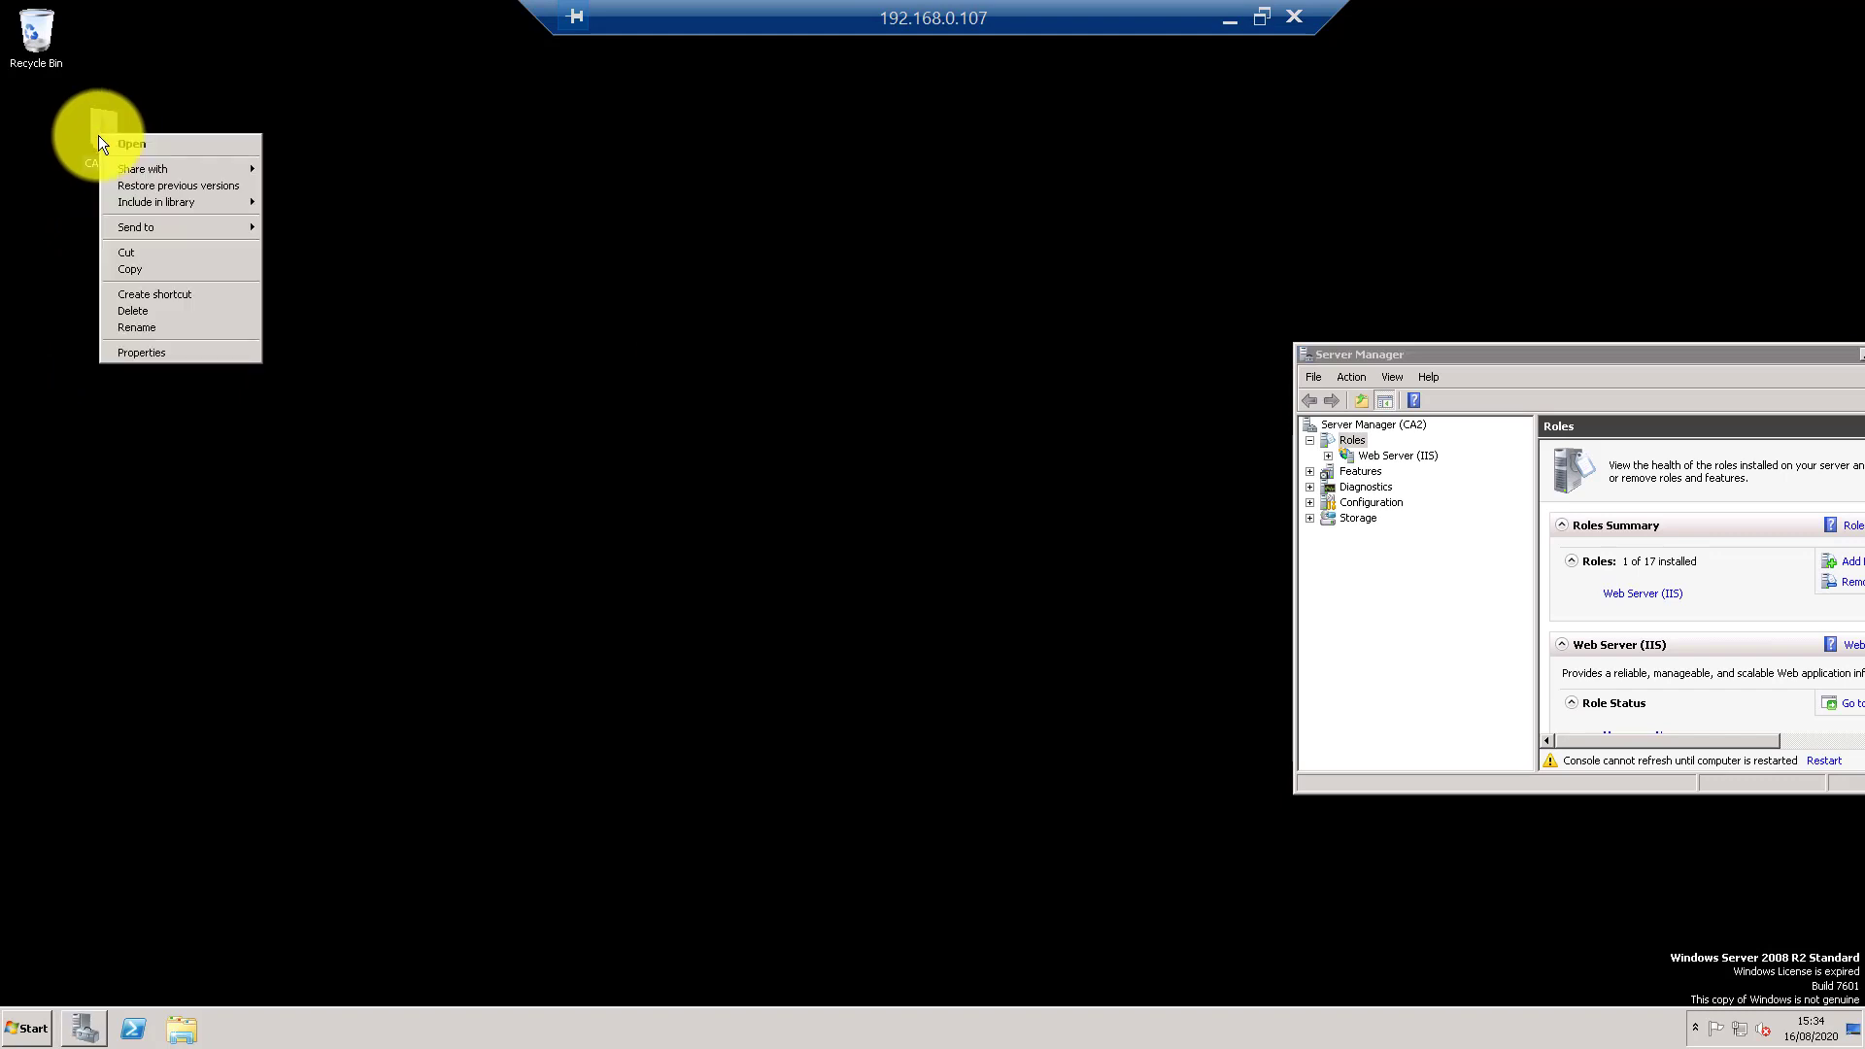
{"action": "left_click", "coordinate": [142, 265]}
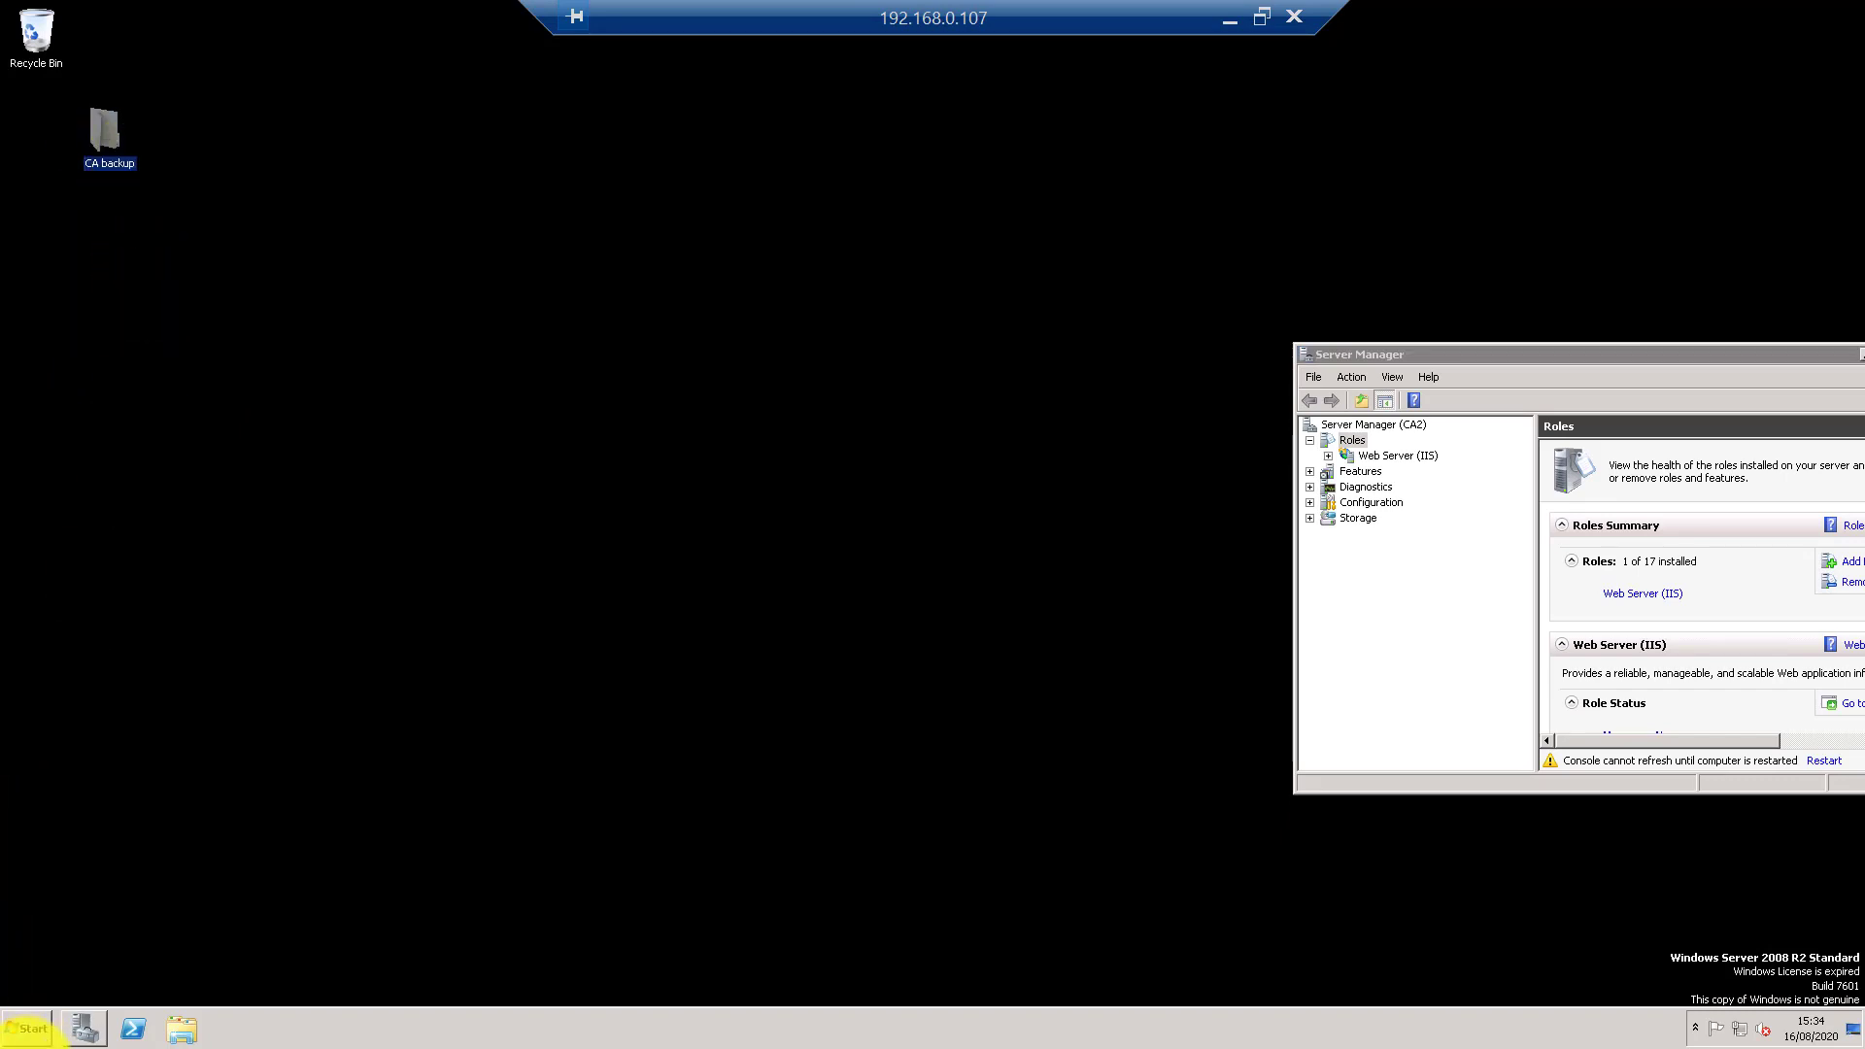
- Open the \\192.168.0.98\c$ share from the Run prompt
{"action": "left_click", "coordinate": [27, 1030]}
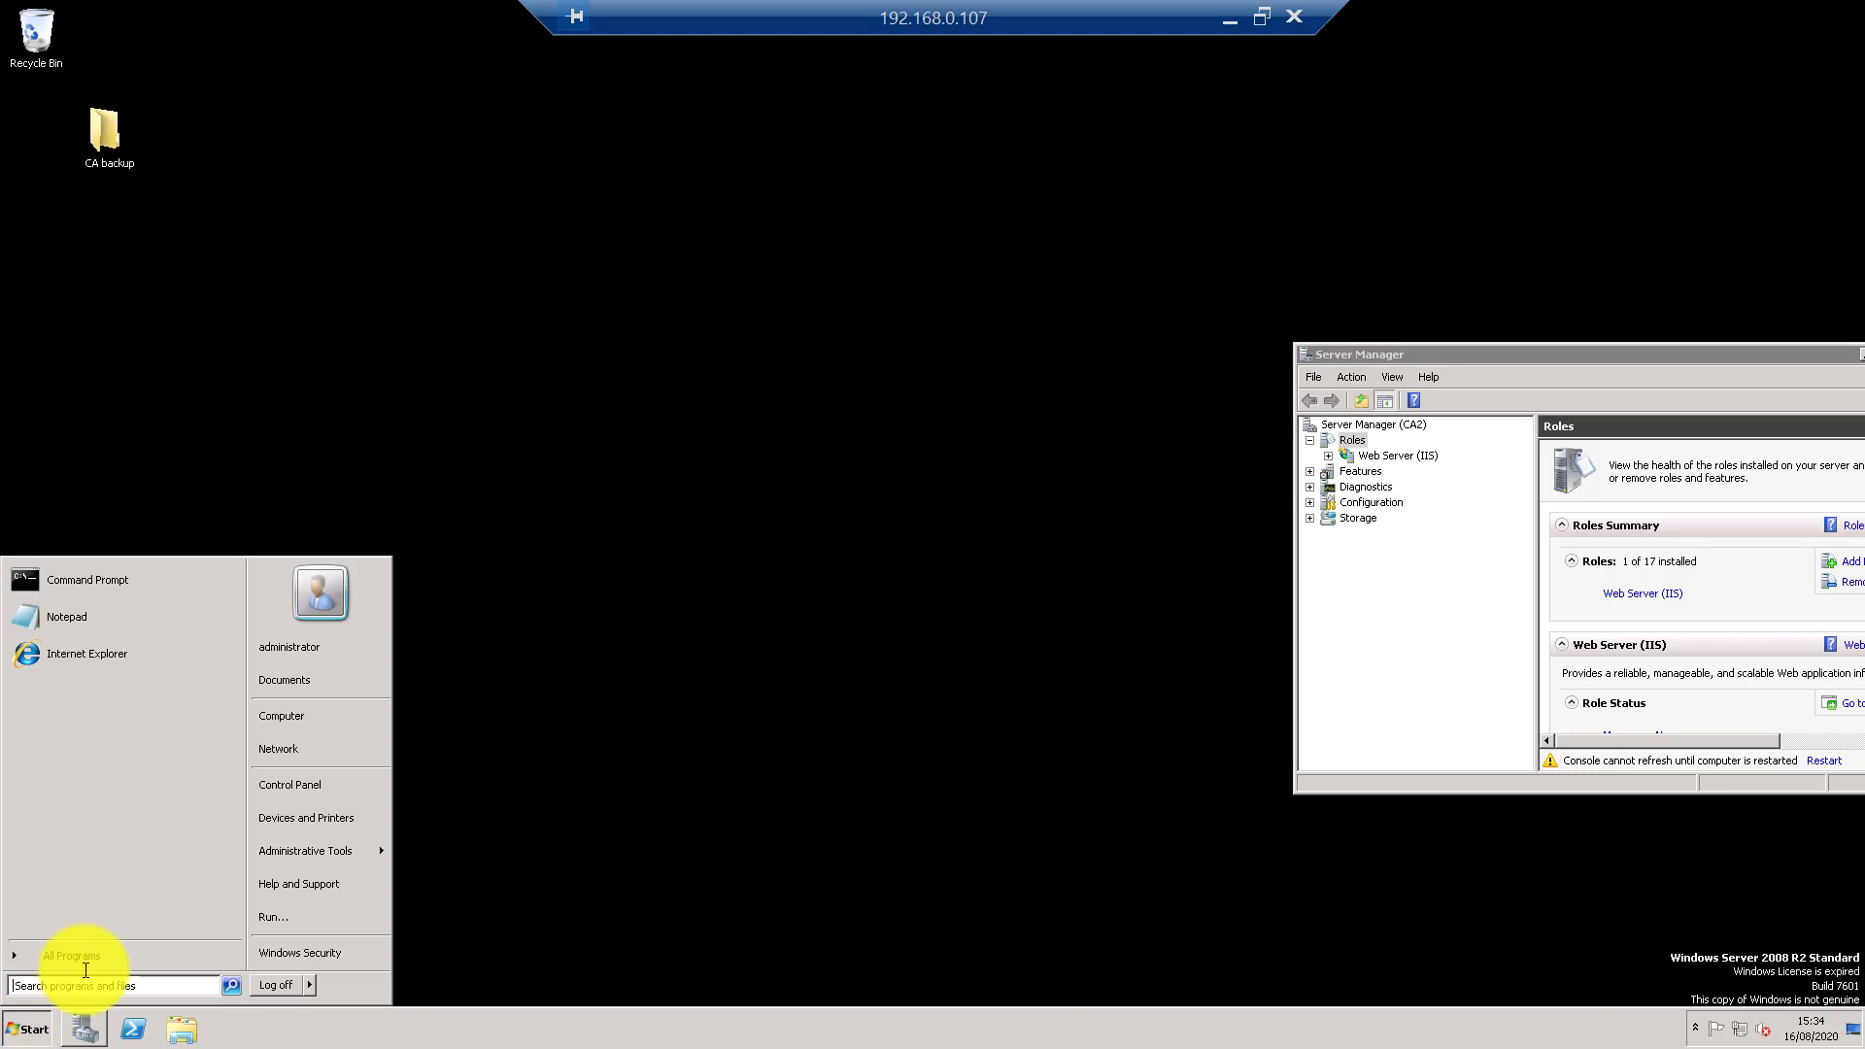
{"action": "left_click", "coordinate": [302, 918]}
{"action": "type", "text": "\\"}
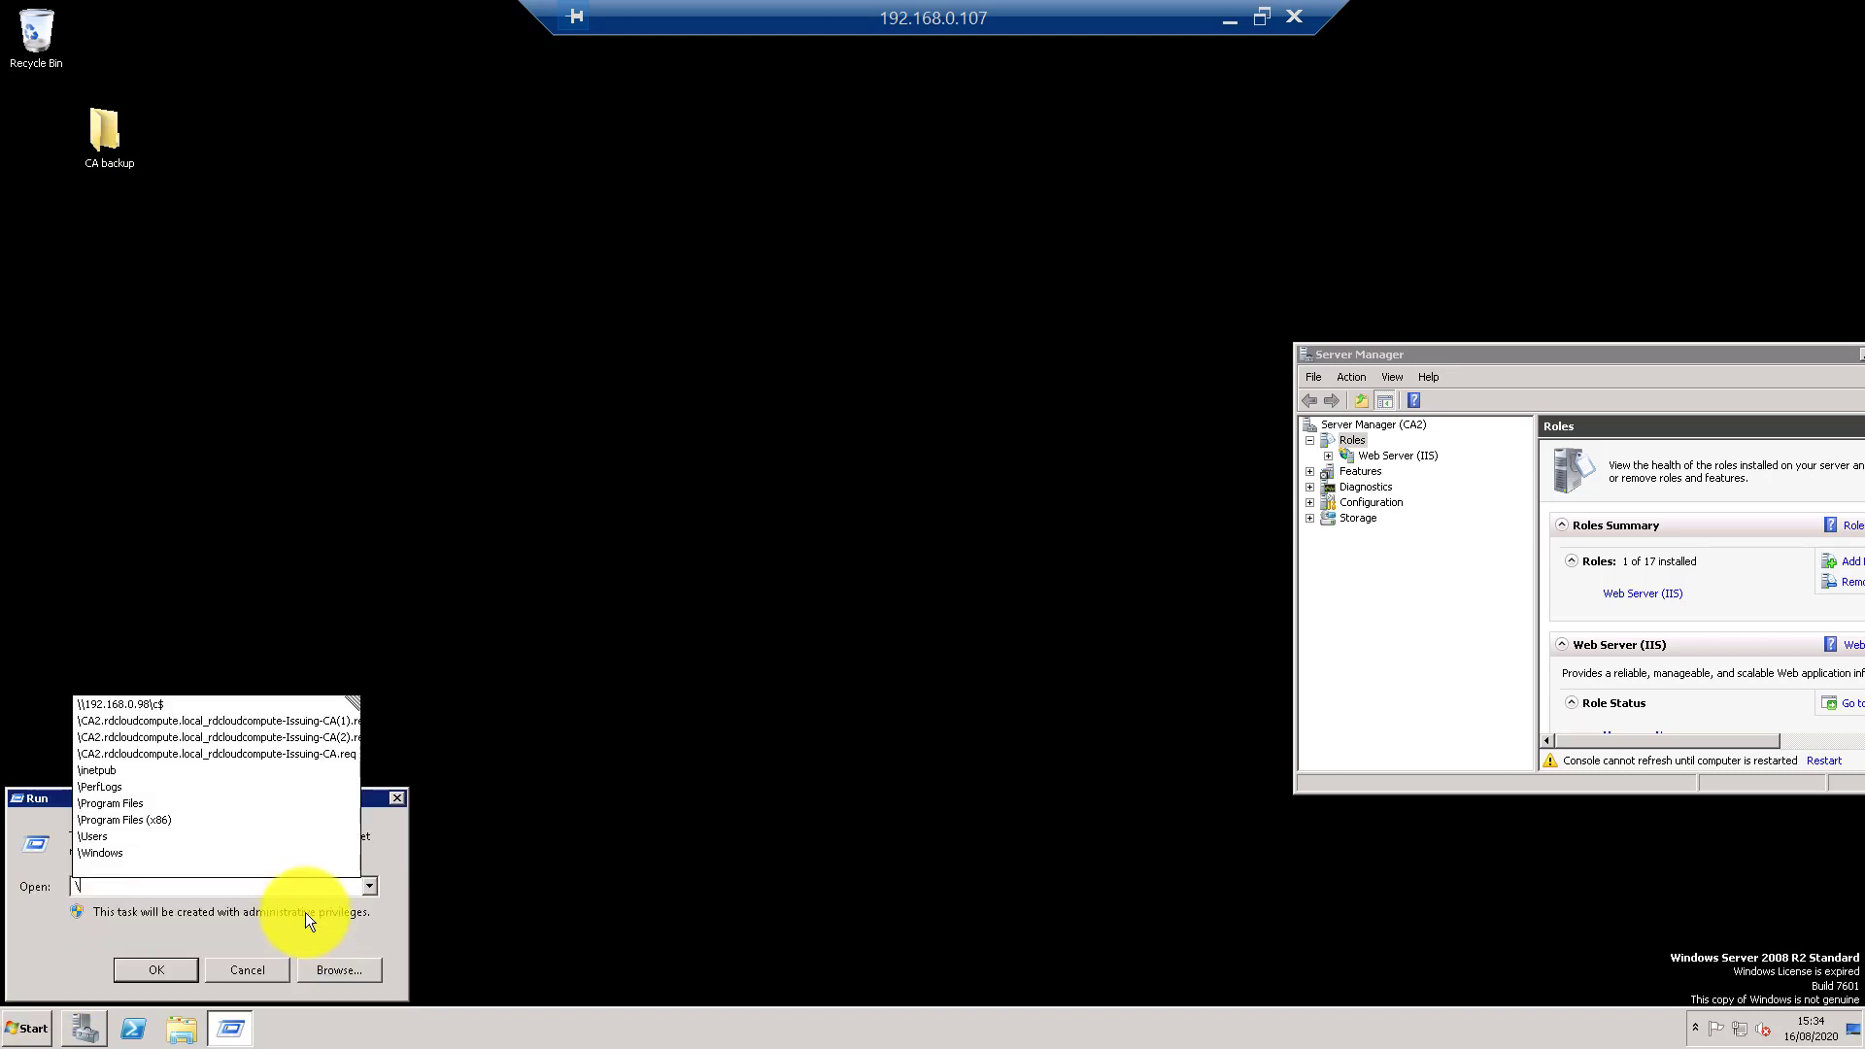
{"action": "key", "text": "Down"}
{"action": "key", "text": "Return"}
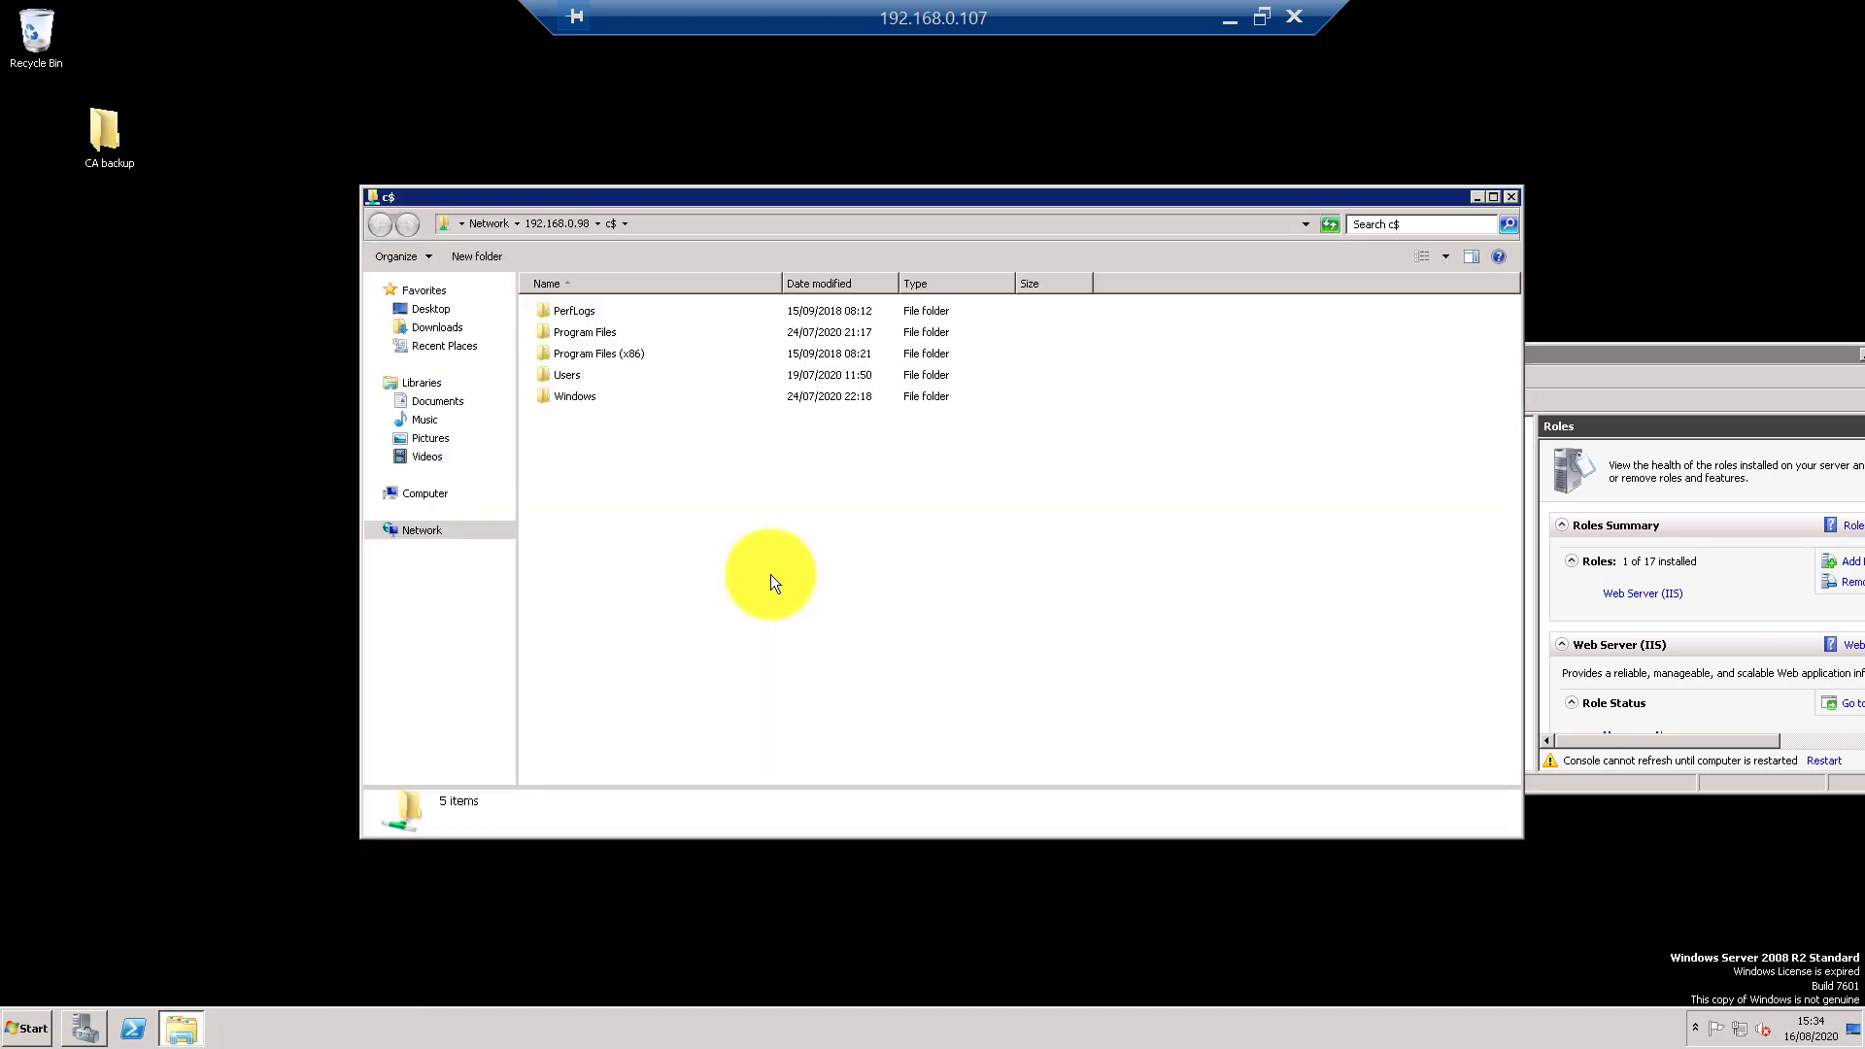
- Paste the CA backup folder into the c$ share, close it, and maximize Server Manager
{"action": "key", "text": "ctrl+v"}
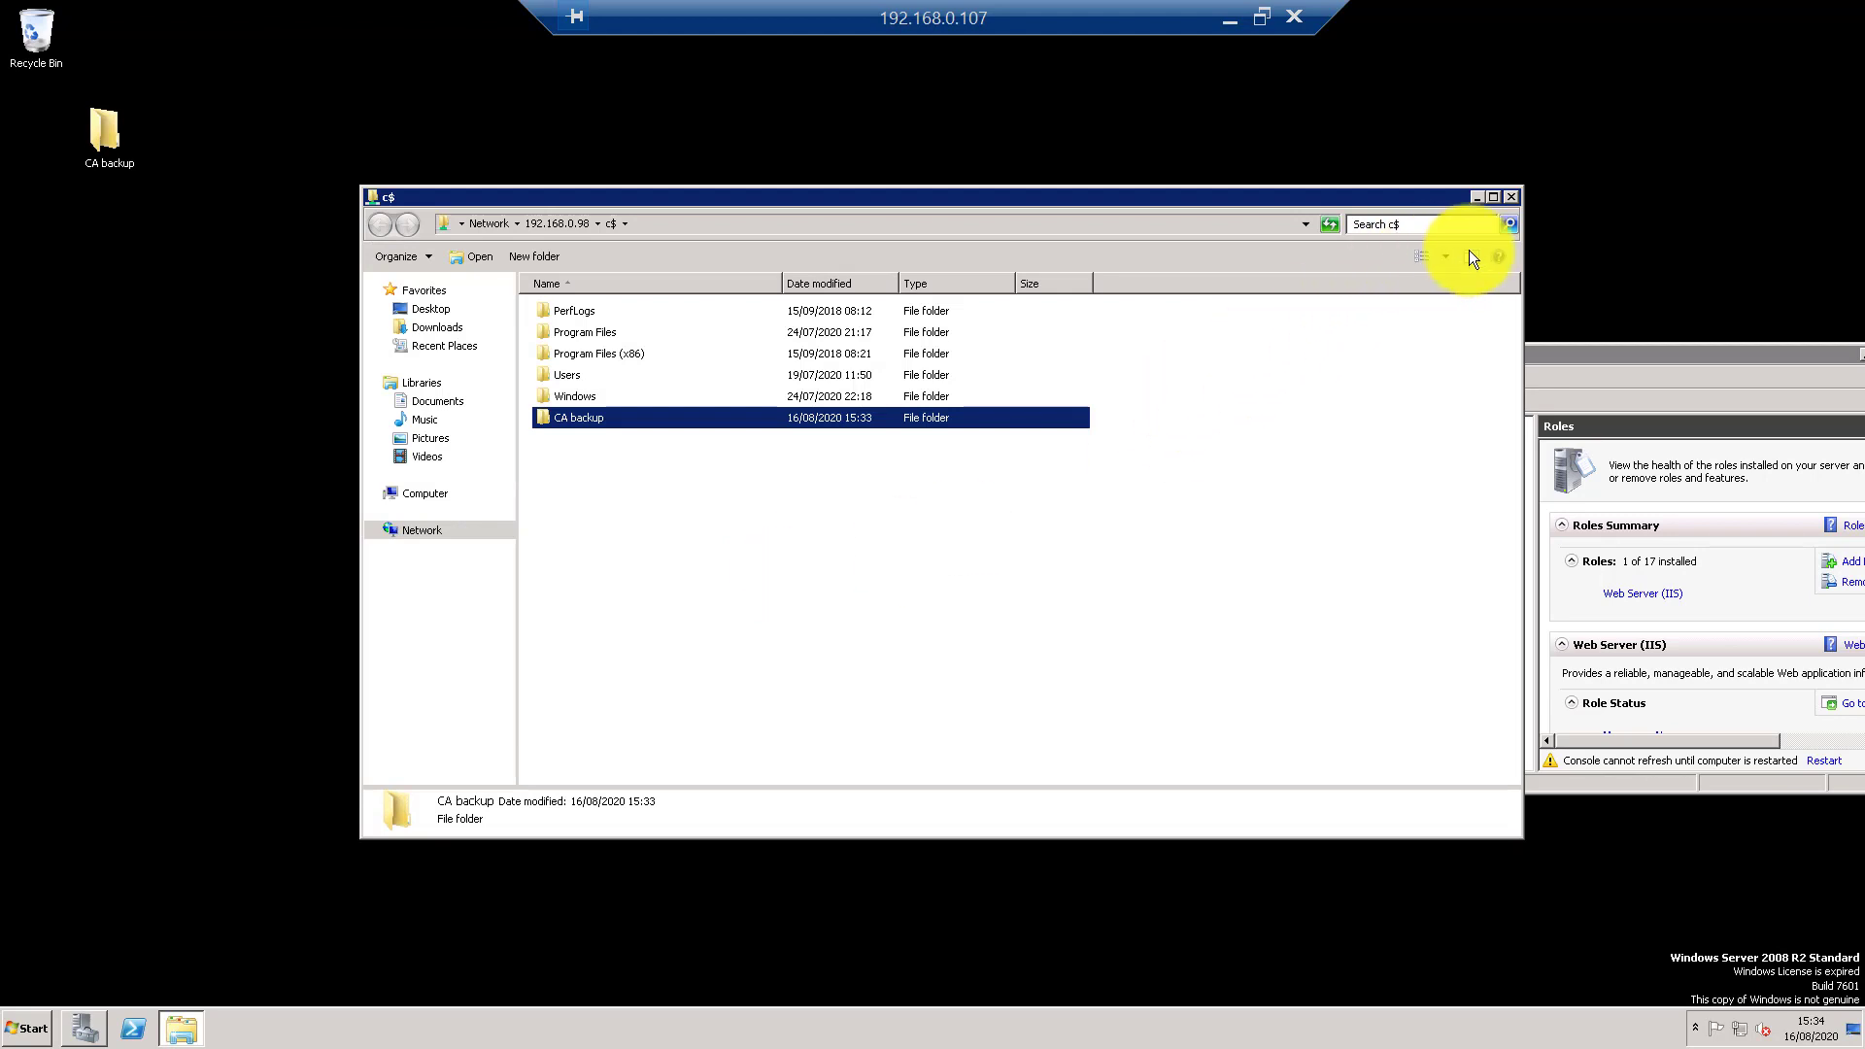
{"action": "left_click", "coordinate": [1511, 196]}
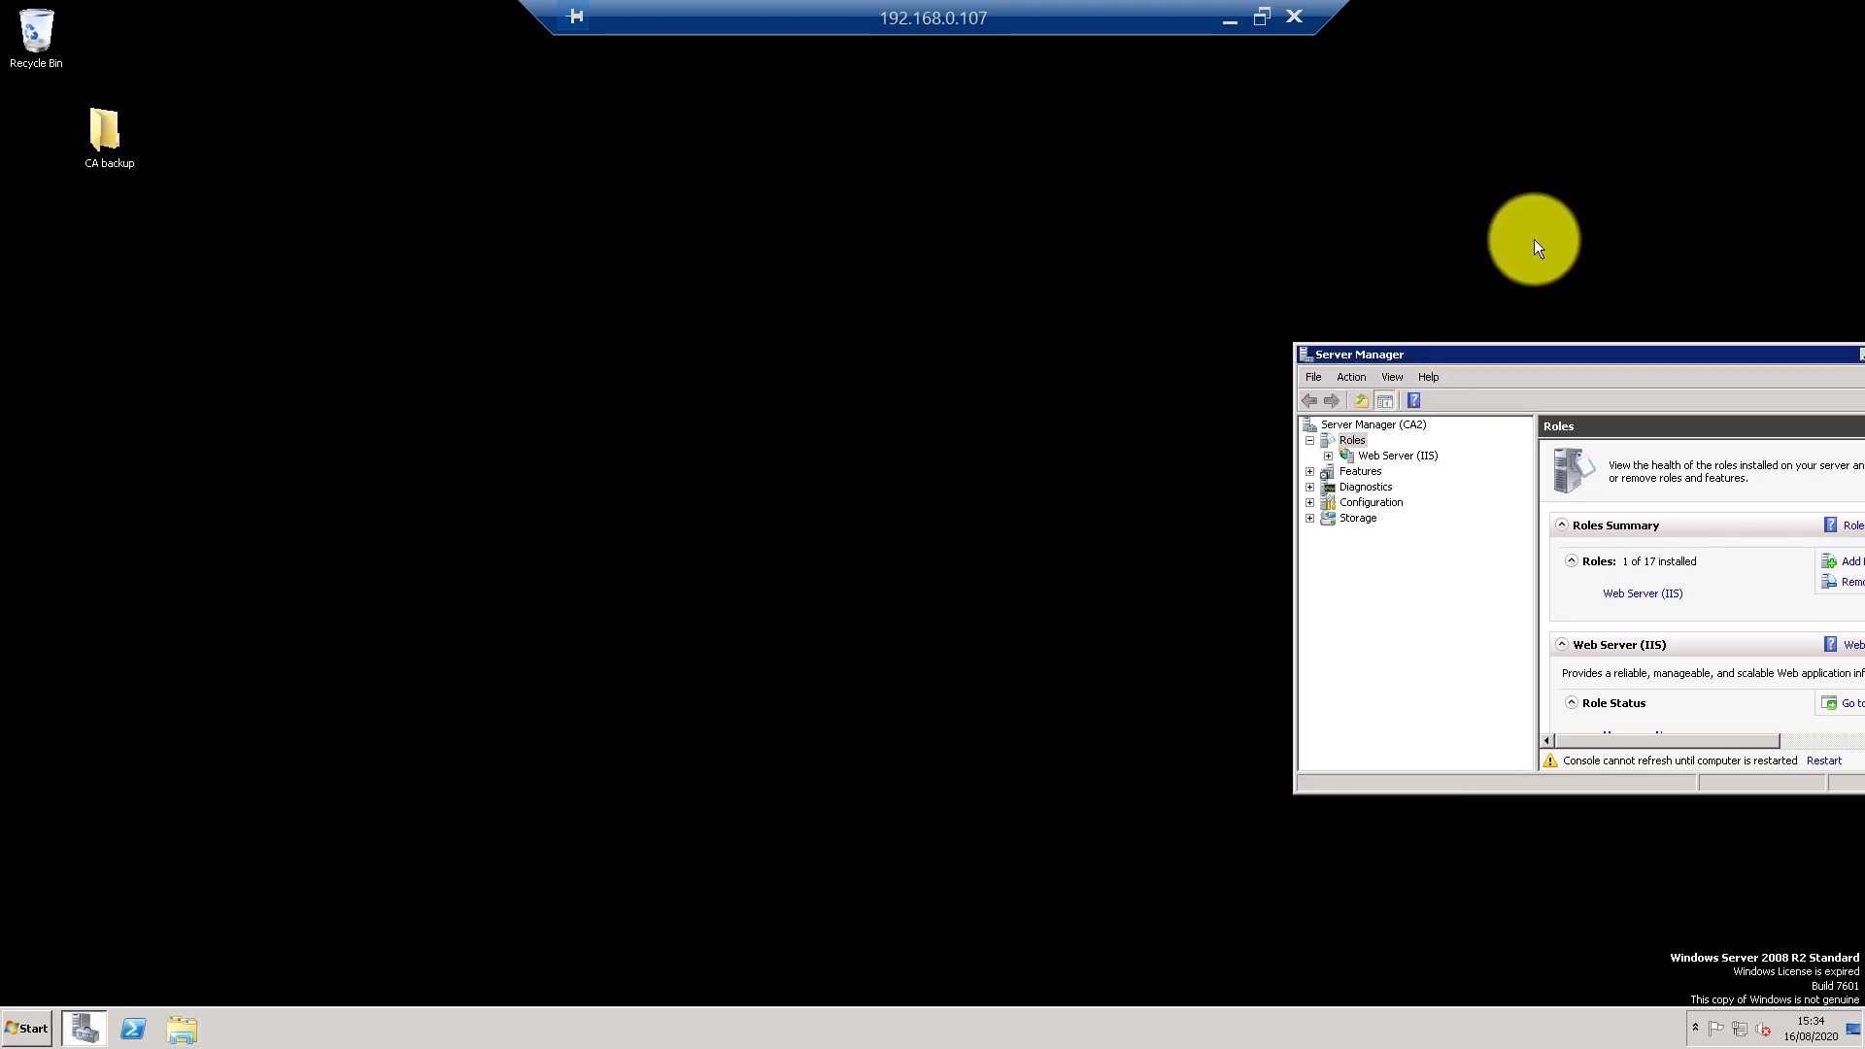
{"action": "double_click", "coordinate": [1527, 356]}
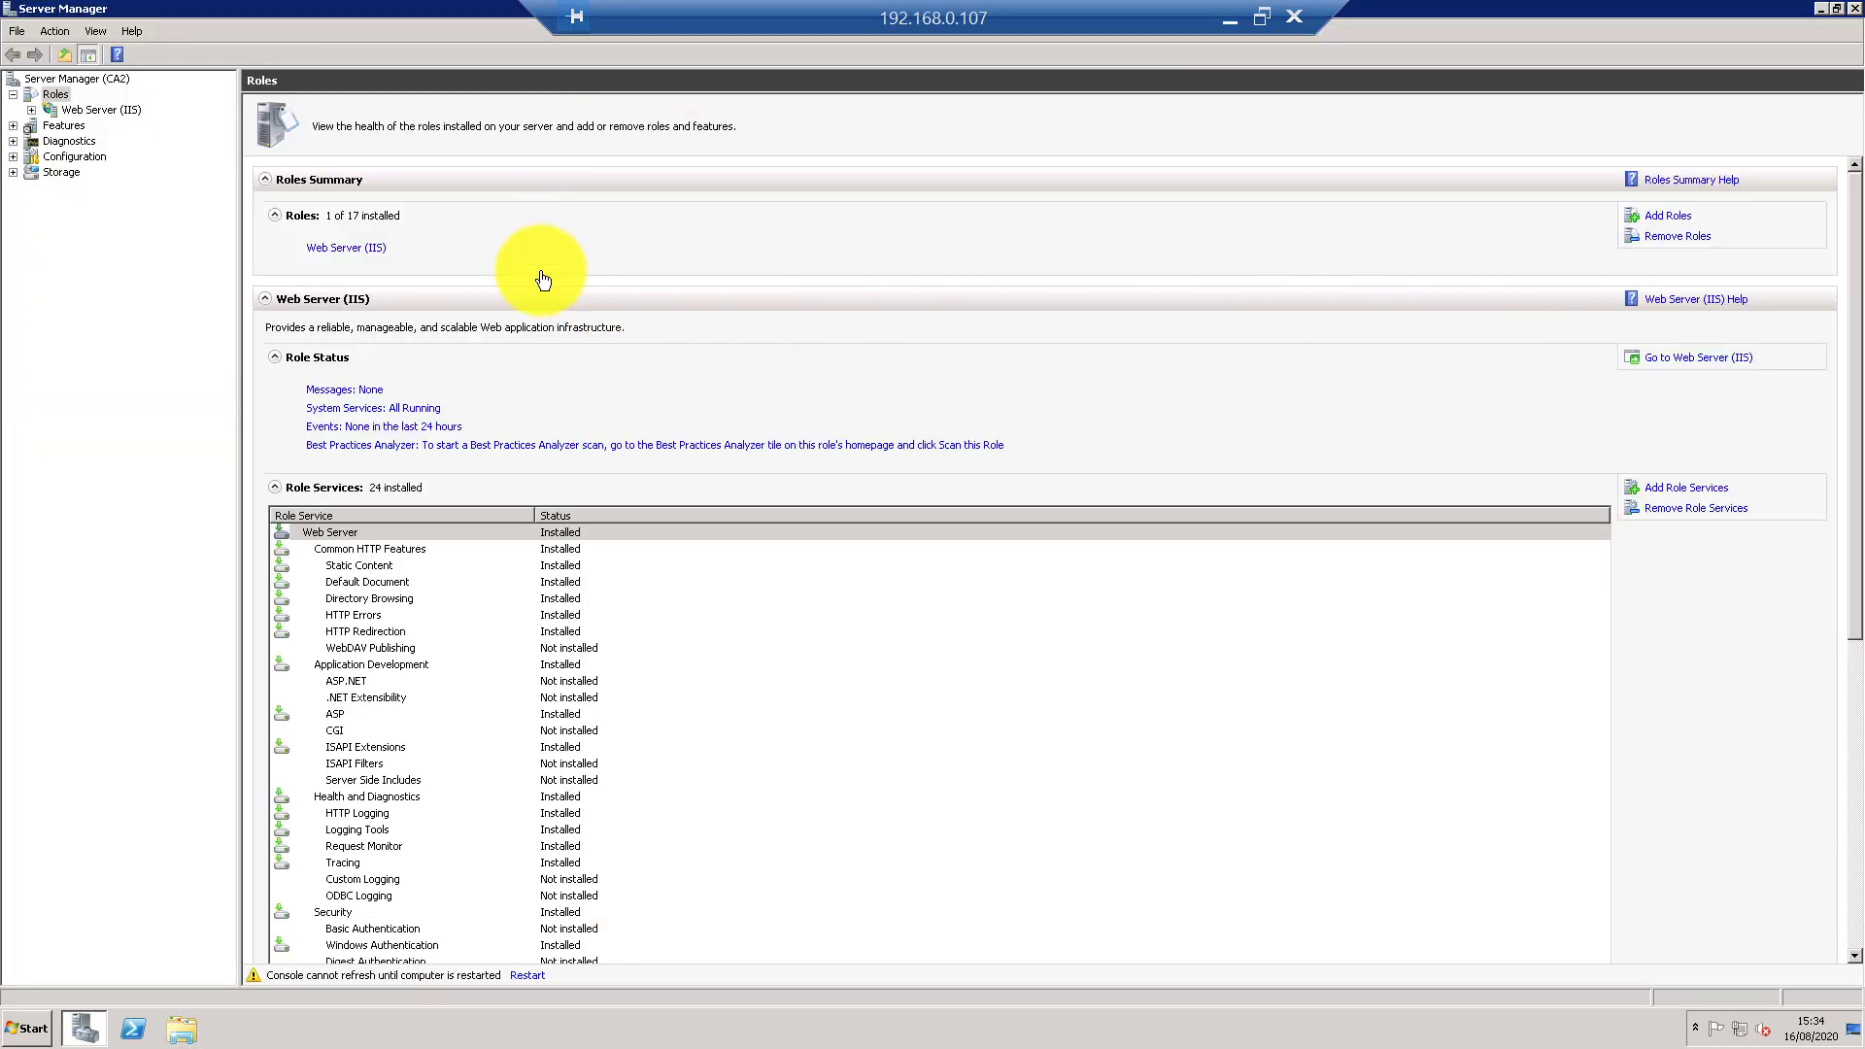
- Begin a planned shutdown of the old CA2 server with reason Other (Planned)
{"action": "left_click", "coordinate": [26, 1028]}
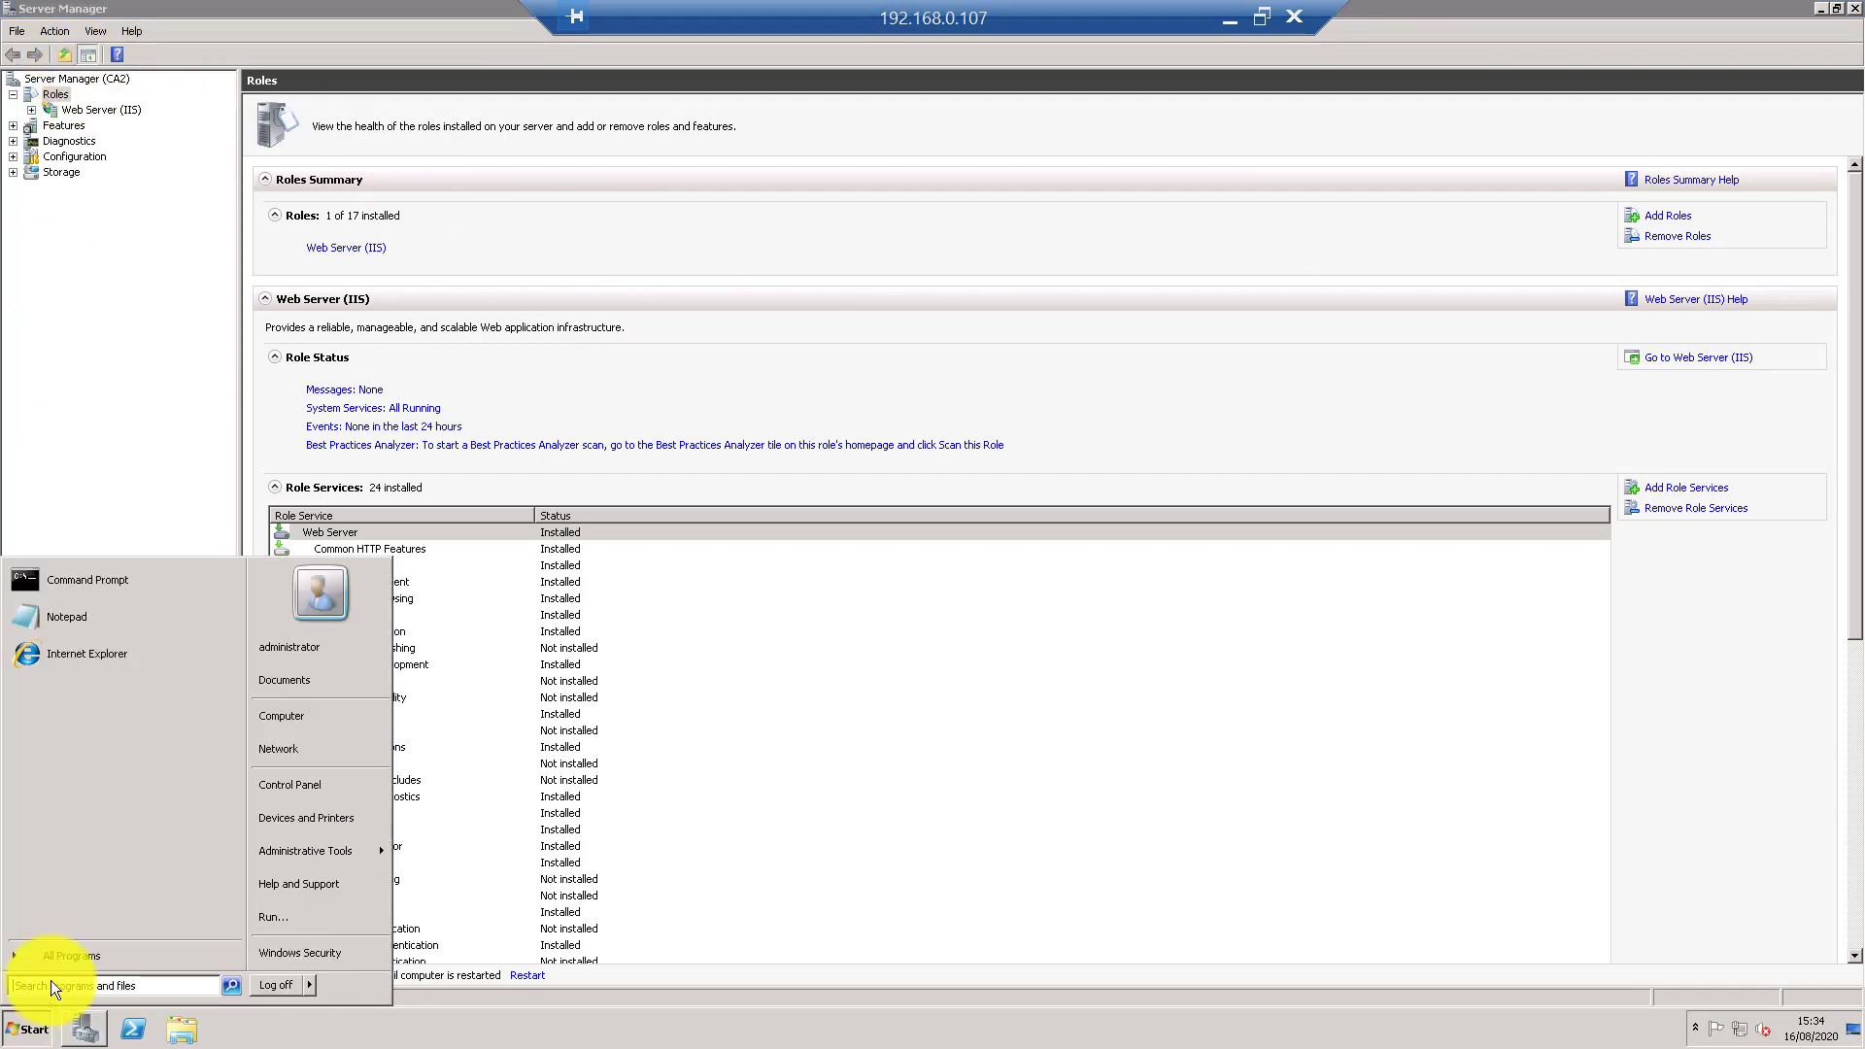
{"action": "right_click", "coordinate": [293, 717]}
{"action": "left_click", "coordinate": [351, 850]}
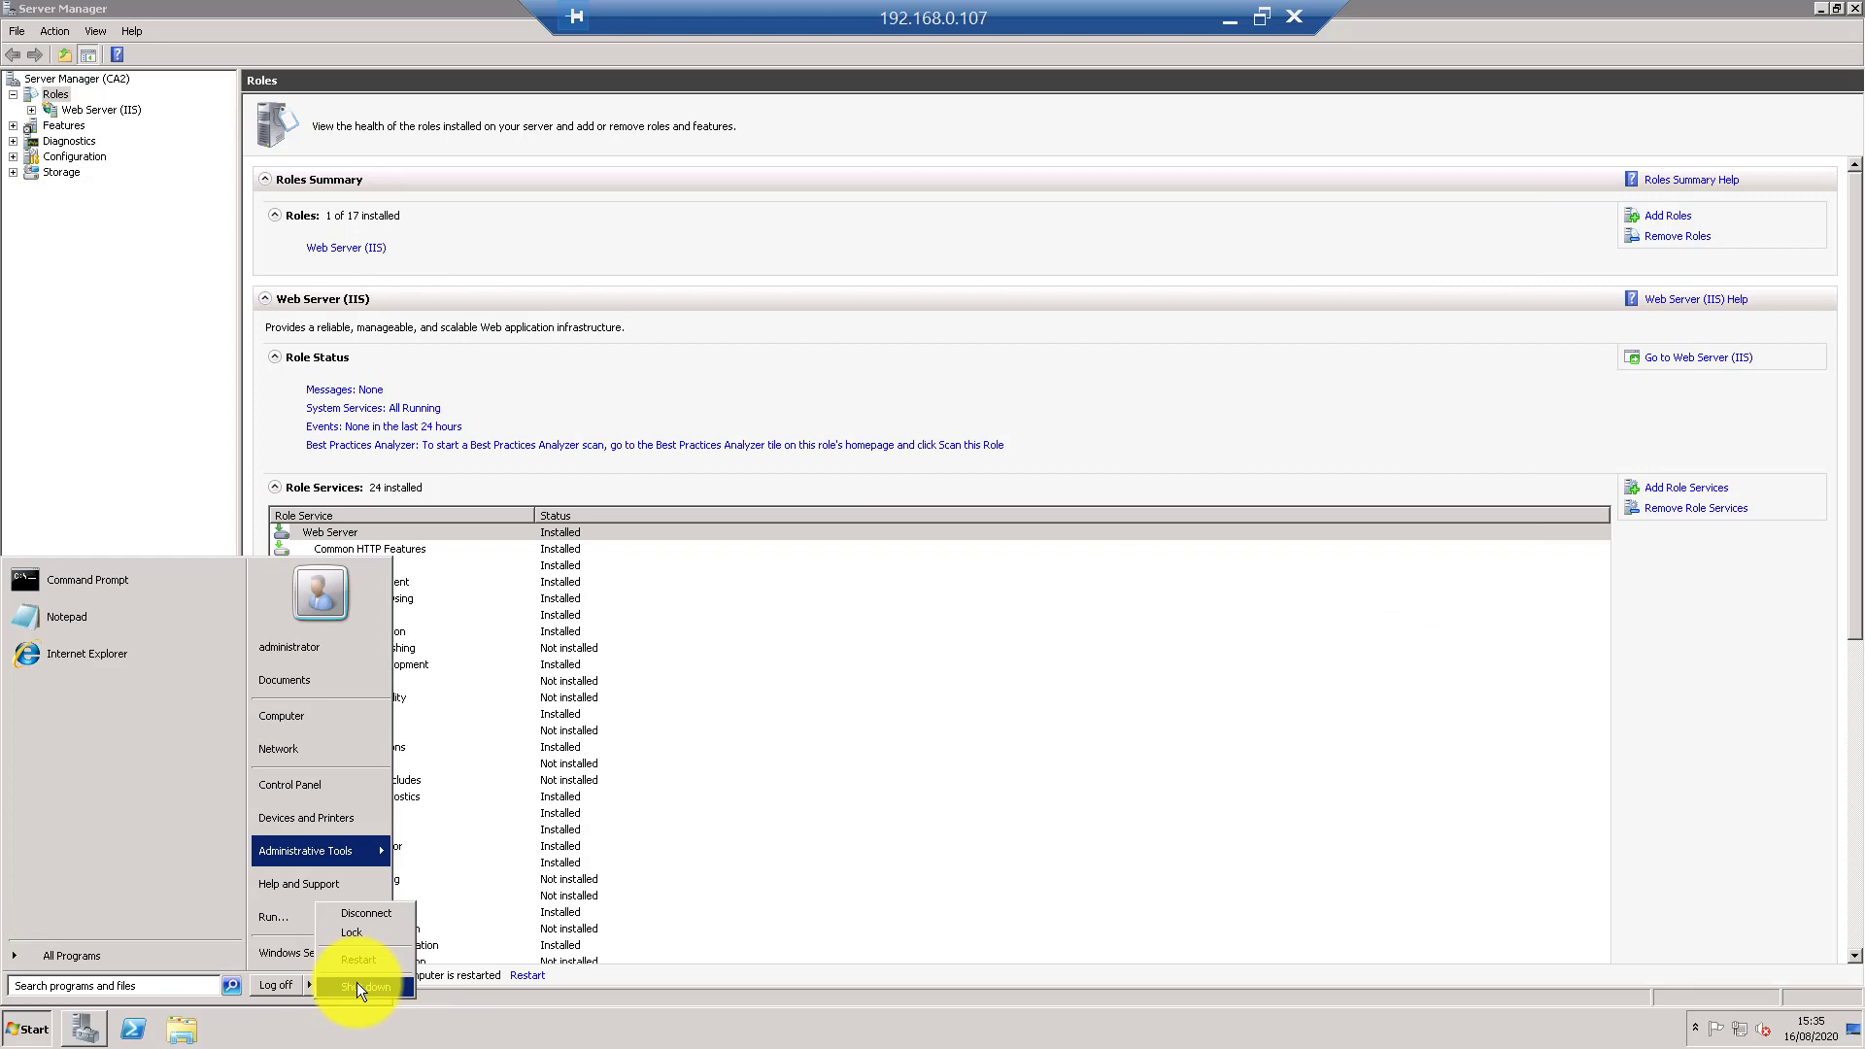
{"action": "left_click", "coordinate": [358, 984]}
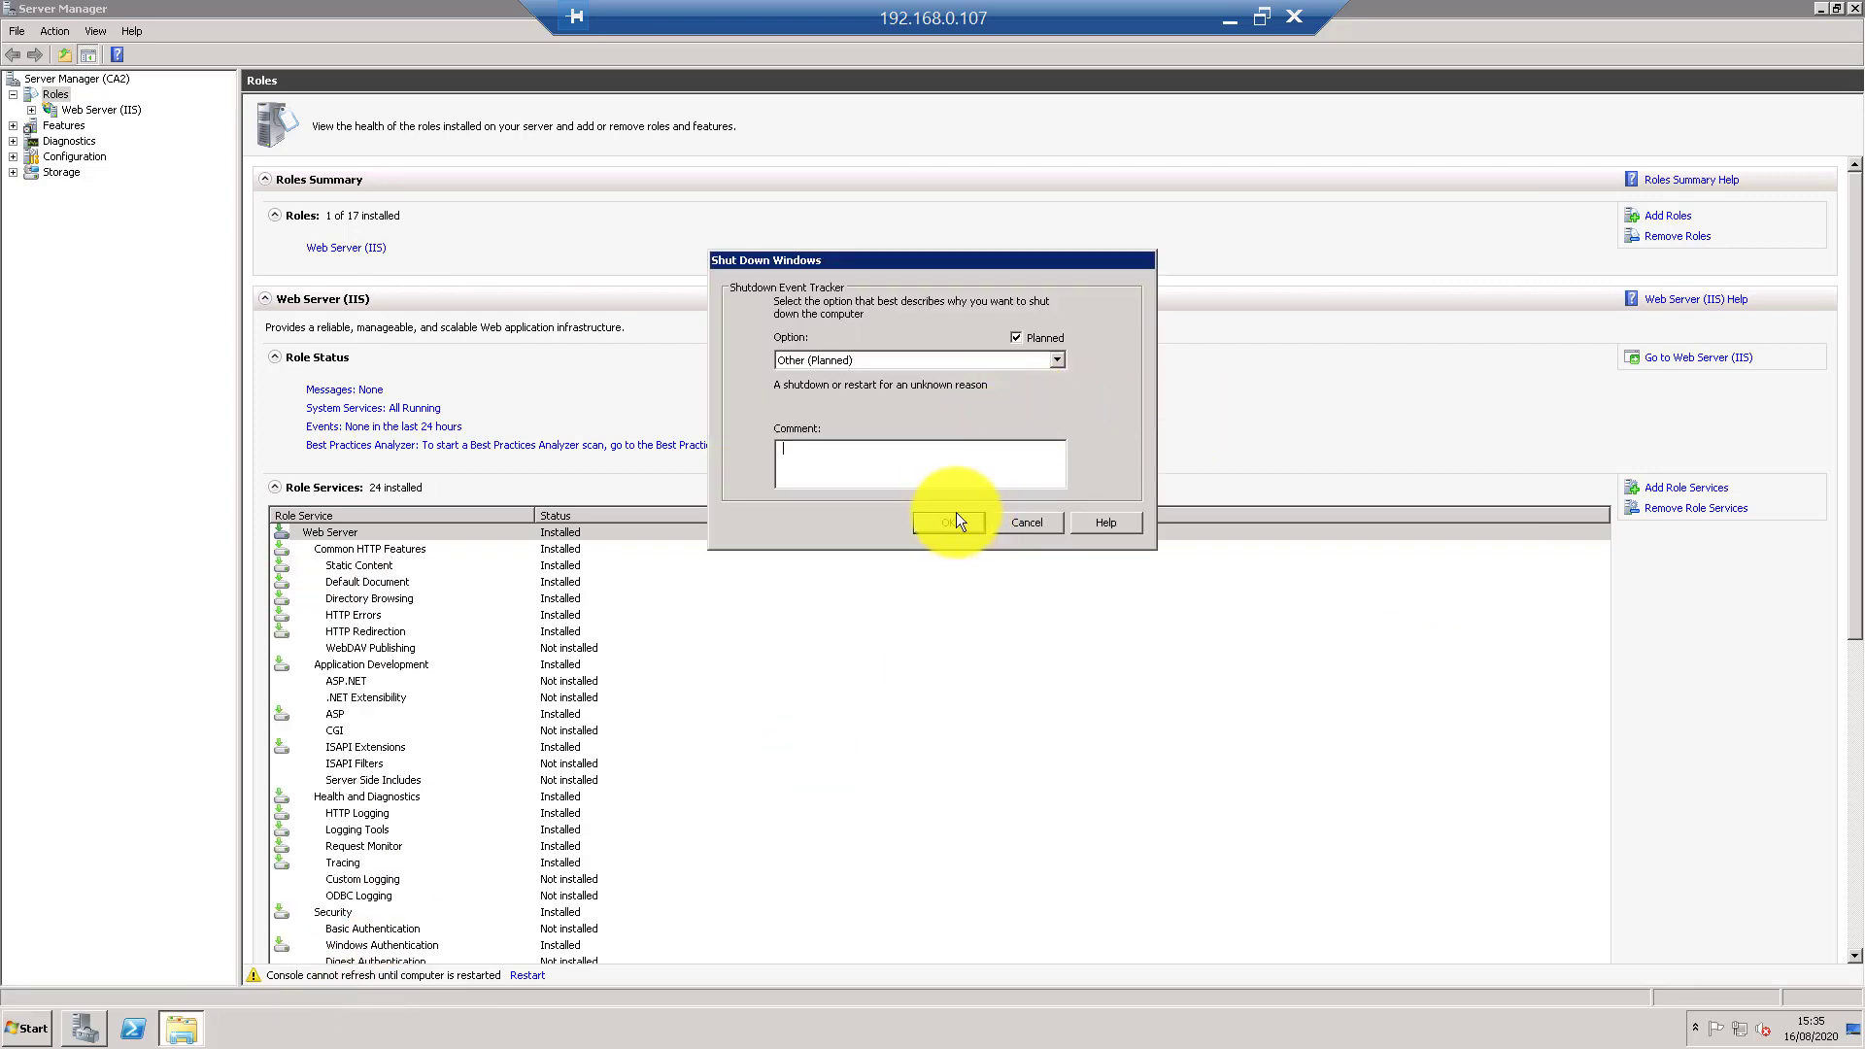
{"action": "left_click", "coordinate": [954, 515]}
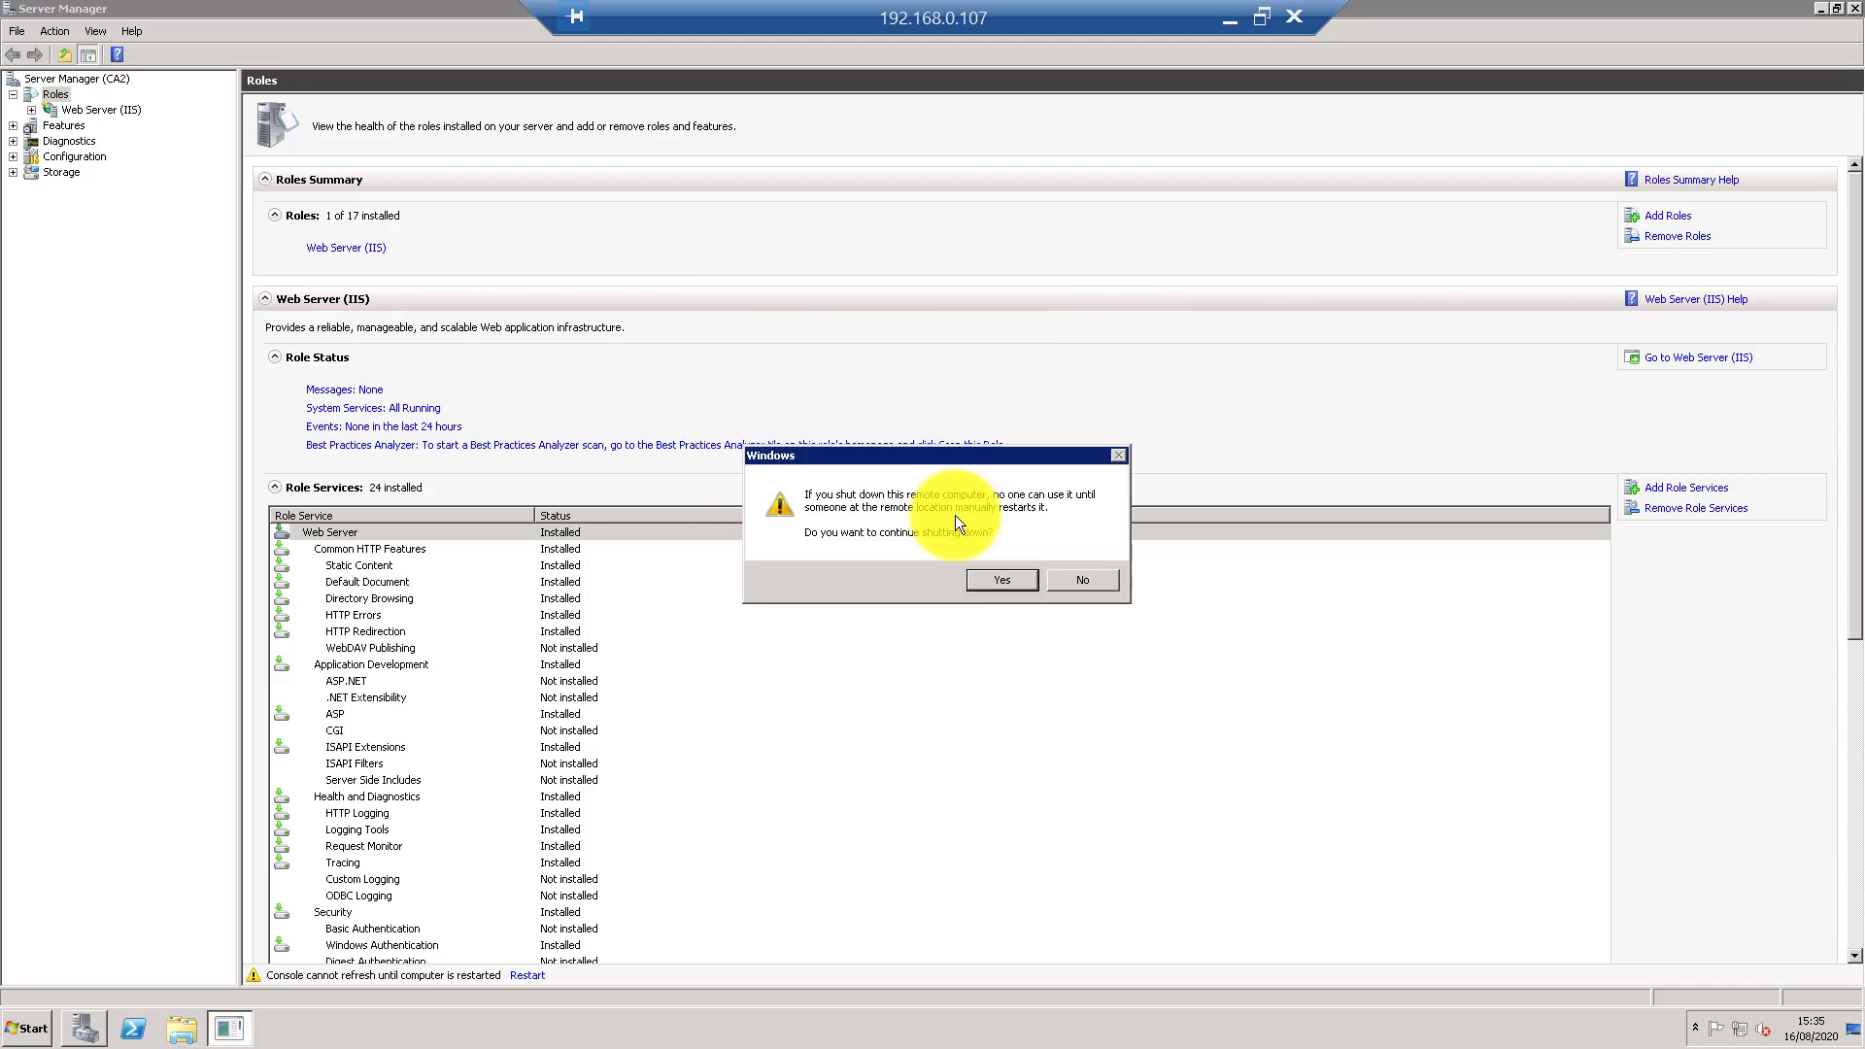
- Confirm the old server's shutdown, then rename CA2019-2 to CA2 with domain admin credentials and restart
{"action": "left_click", "coordinate": [1000, 580]}
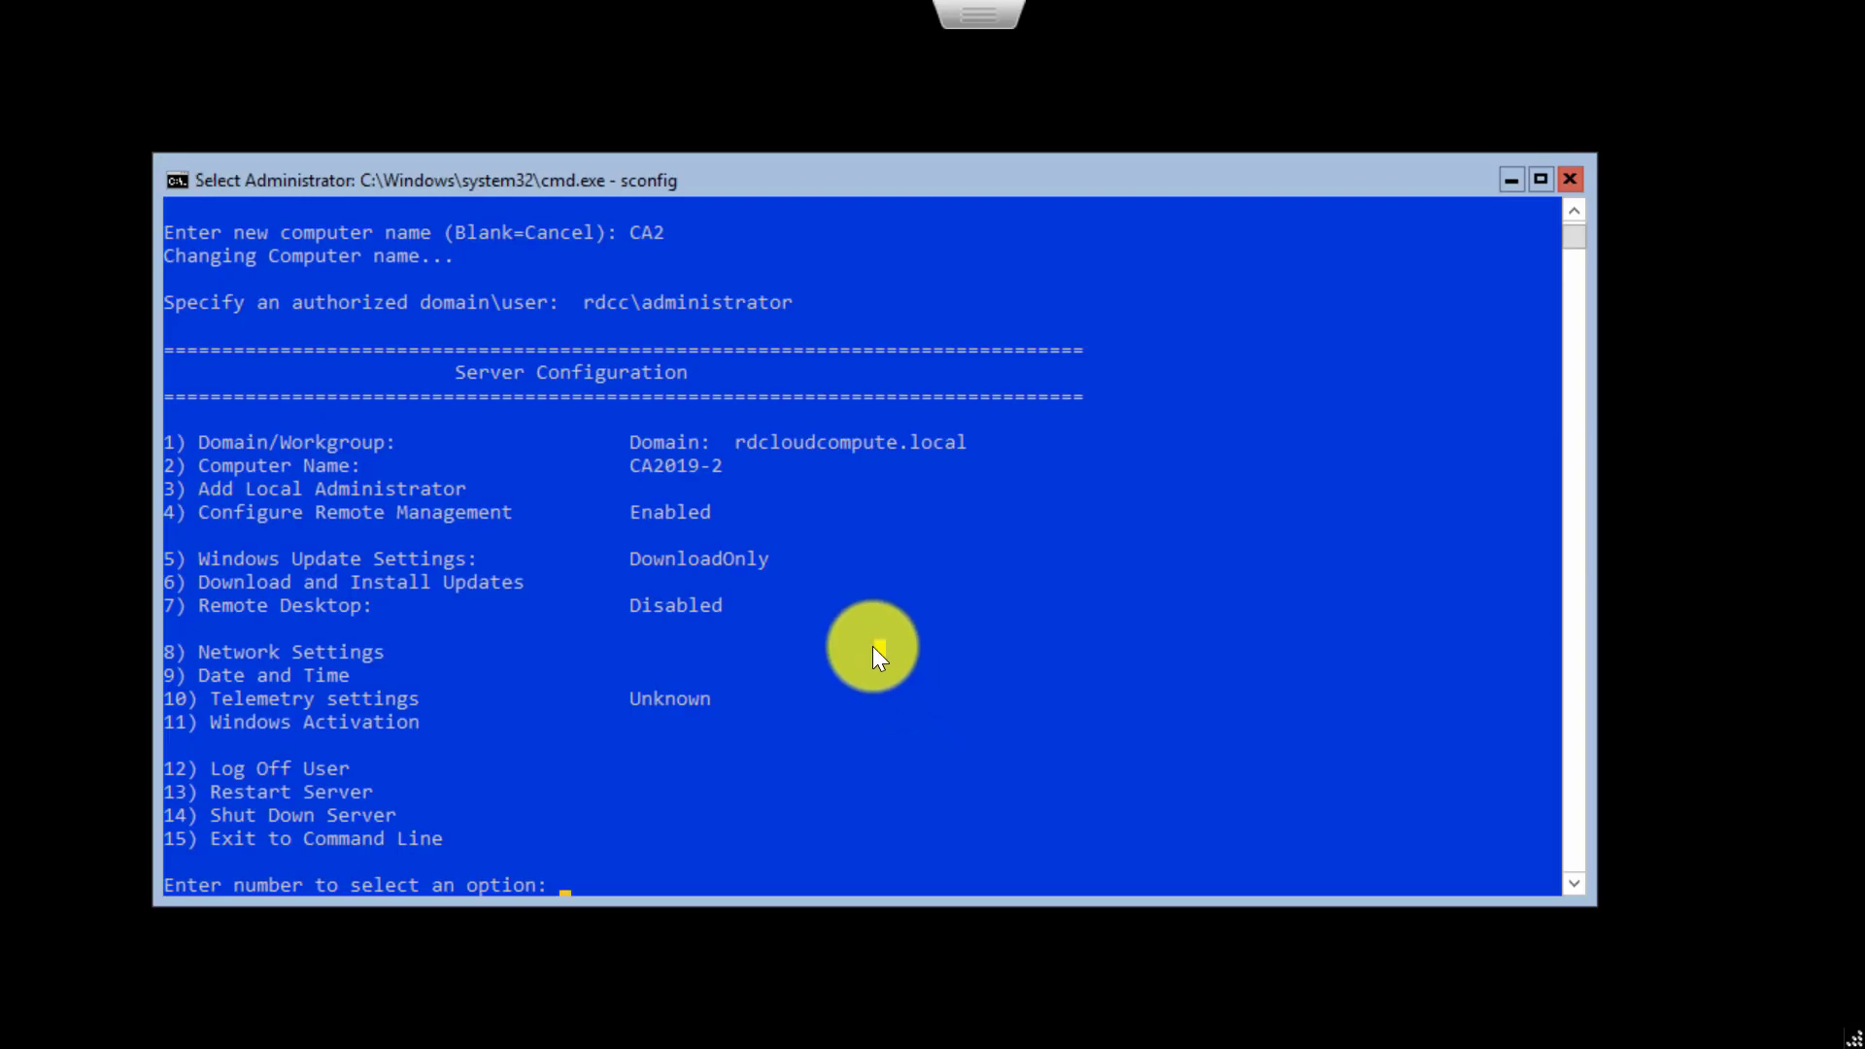
{"action": "type", "text": "2"}
{"action": "key", "text": "Return"}
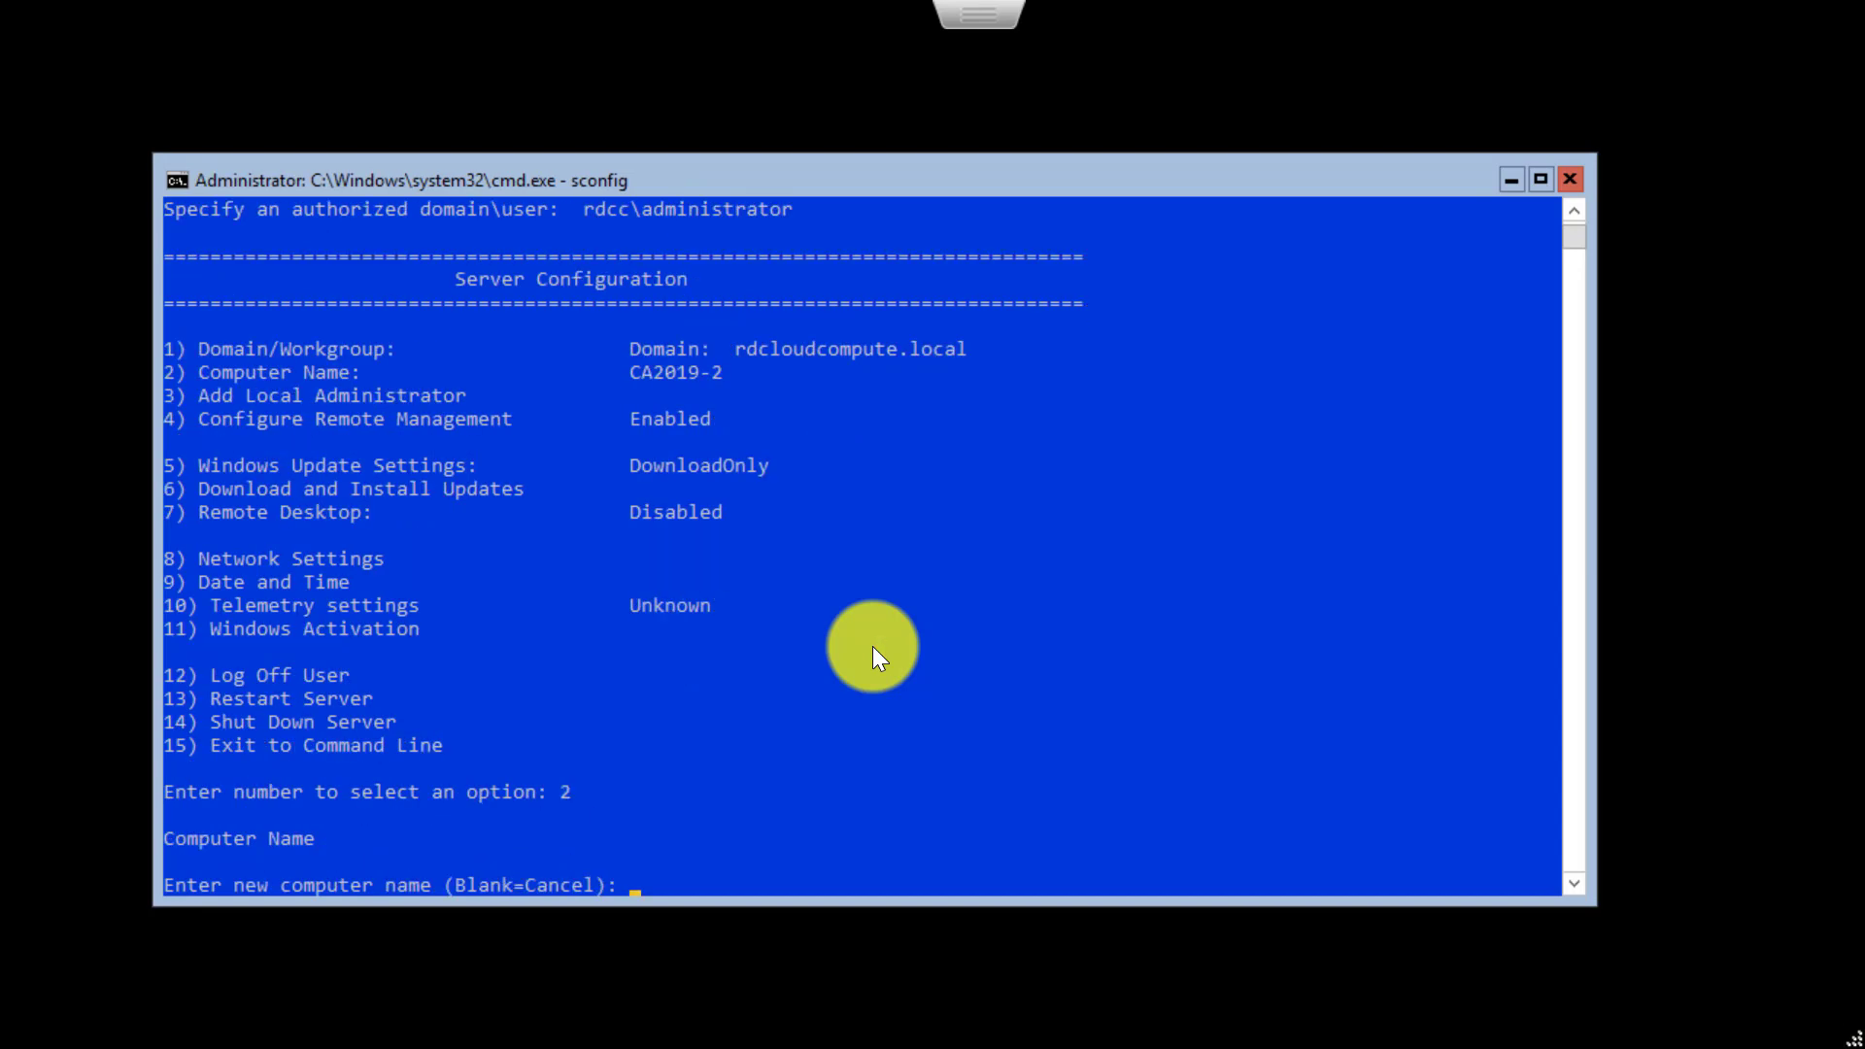
{"action": "type", "text": "CA2"}
{"action": "key", "text": "Return"}
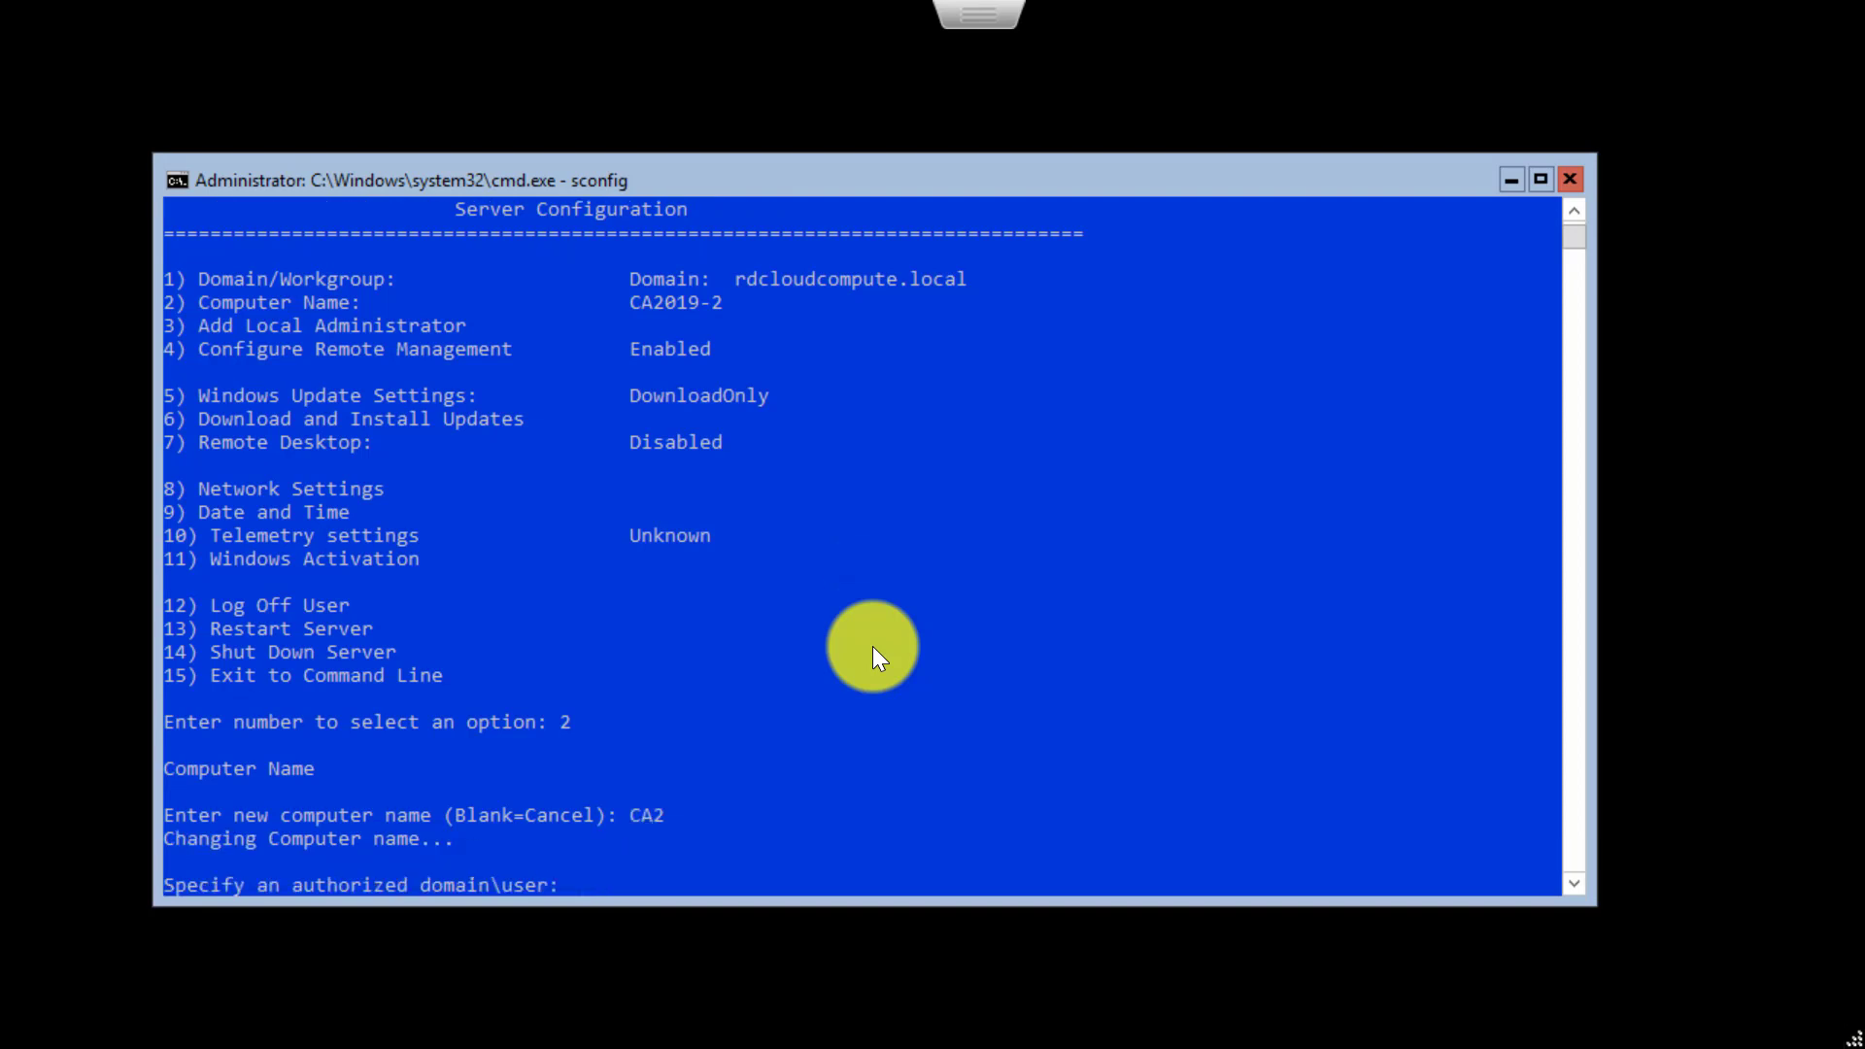
{"action": "type", "text": "rdcc\\administrator"}
{"action": "key", "text": "Return"}
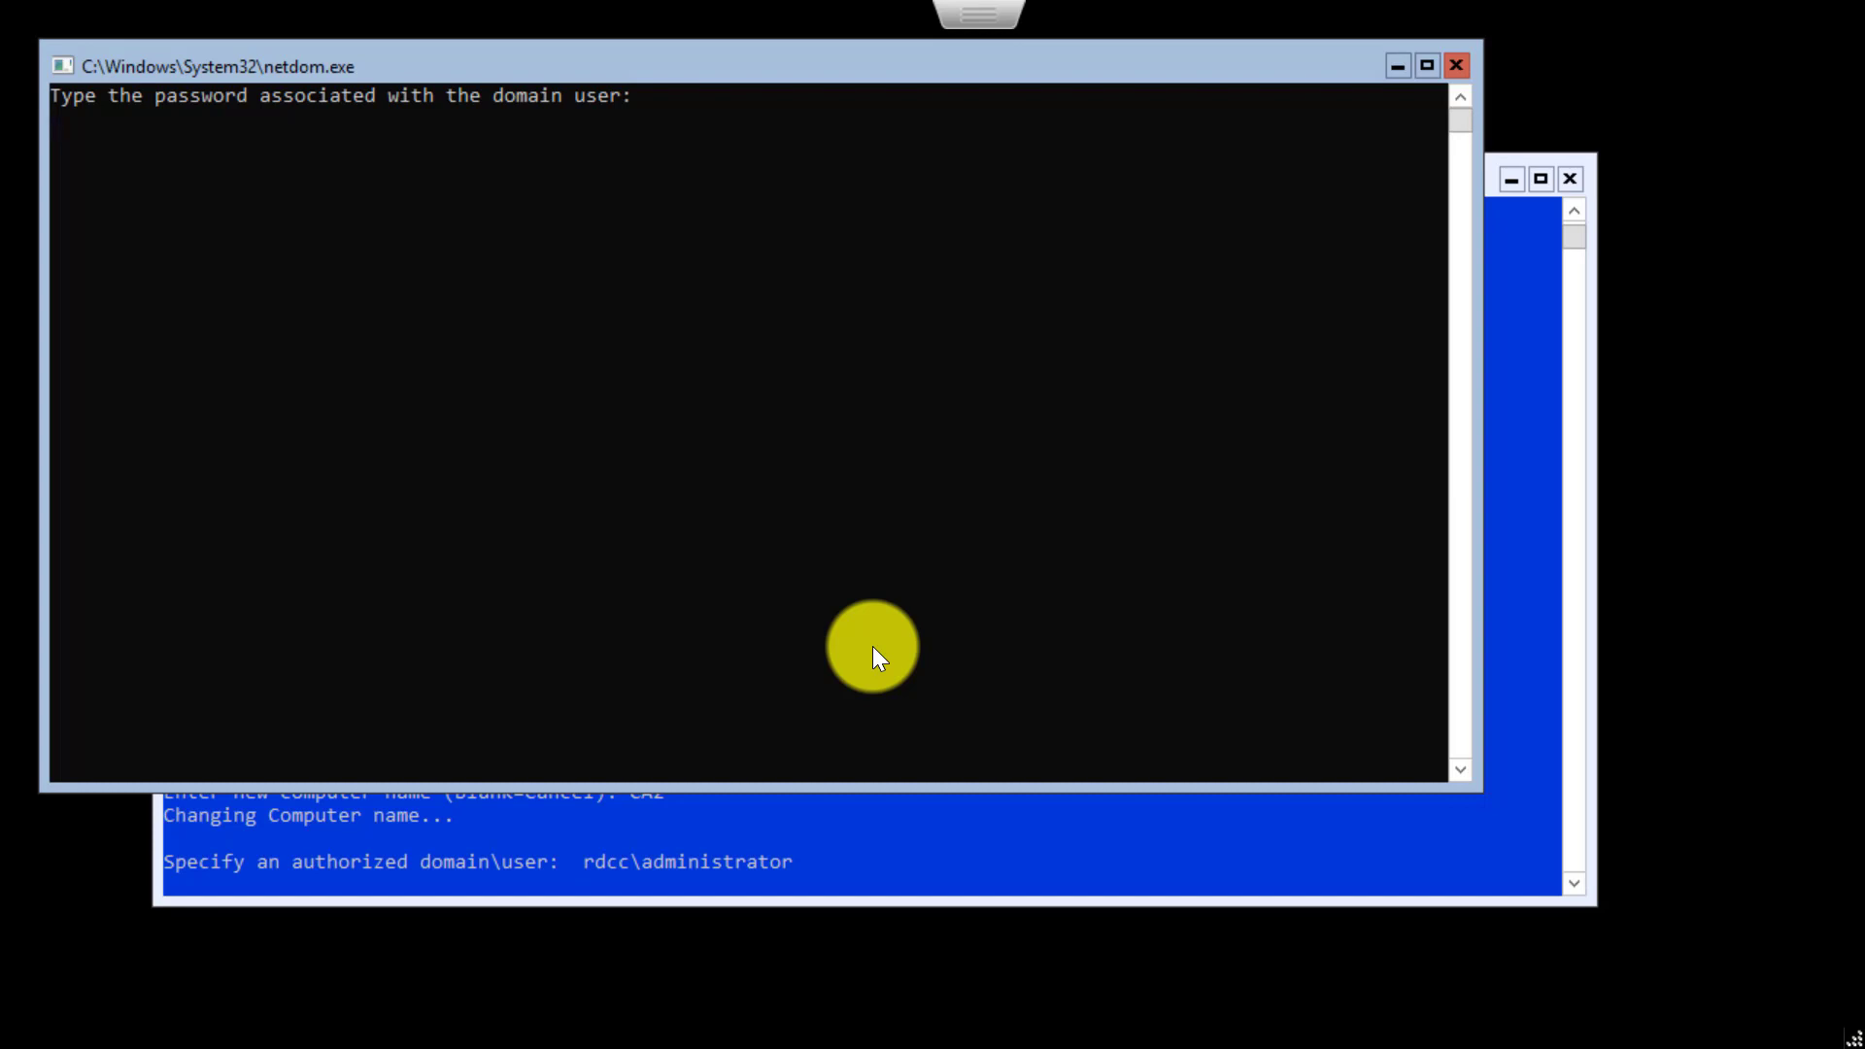
{"action": "key", "text": "Return"}
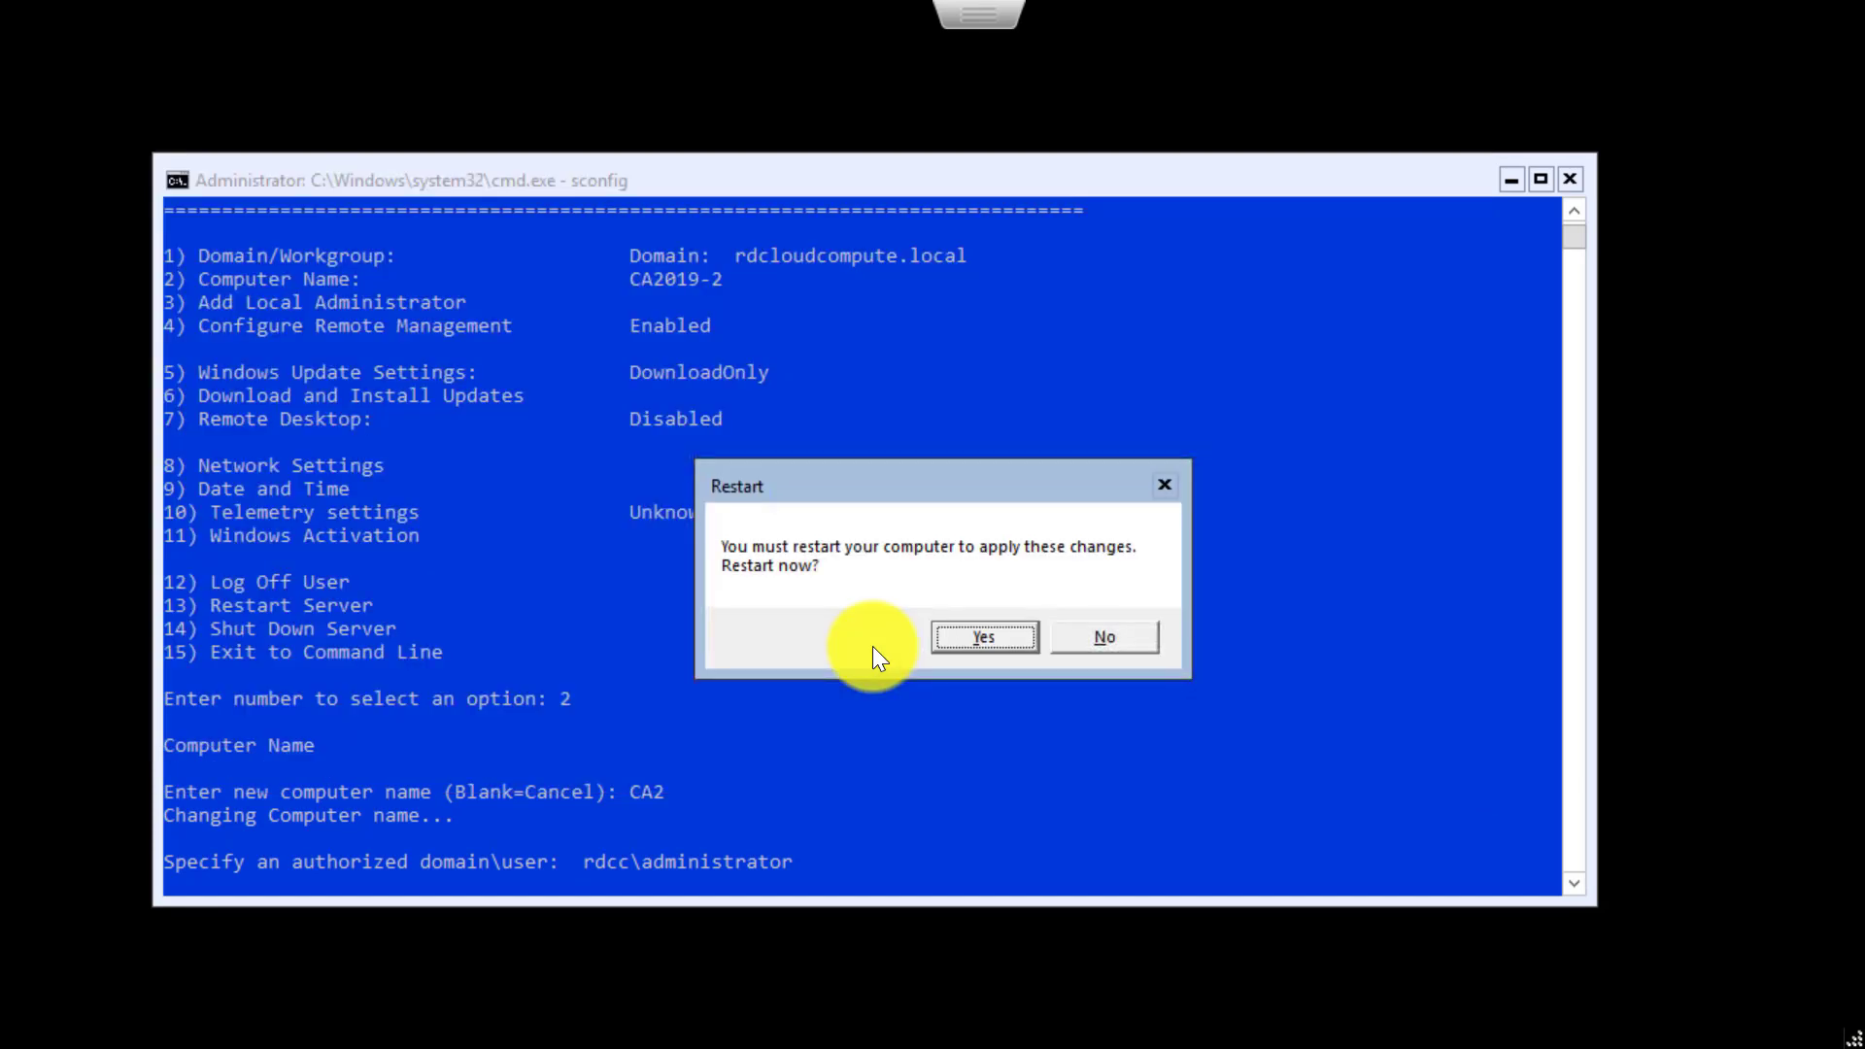
{"action": "key", "text": "Return"}
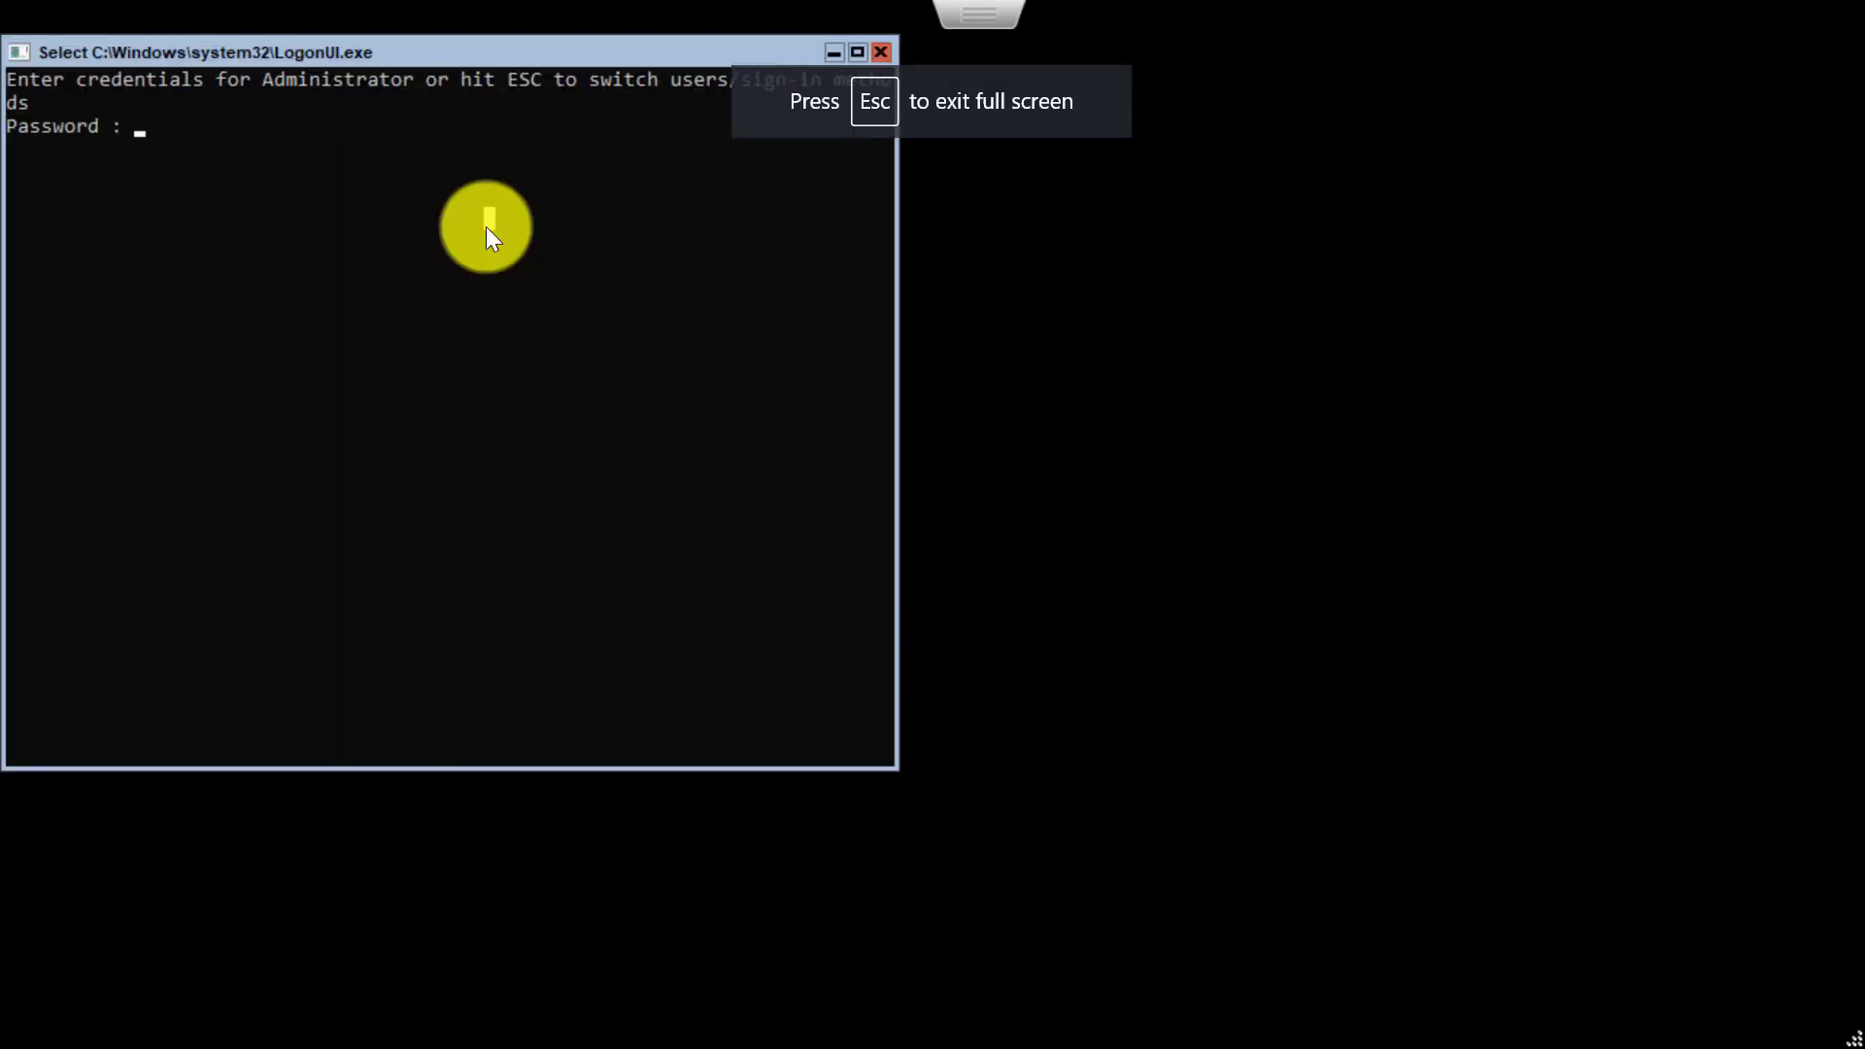
- Sign in as Administrator, relaunch sconfig, and check Computer Name CA2 in domain rdcloudcompute.local
{"action": "type", "text": "*******"}
{"action": "key", "text": "Return"}
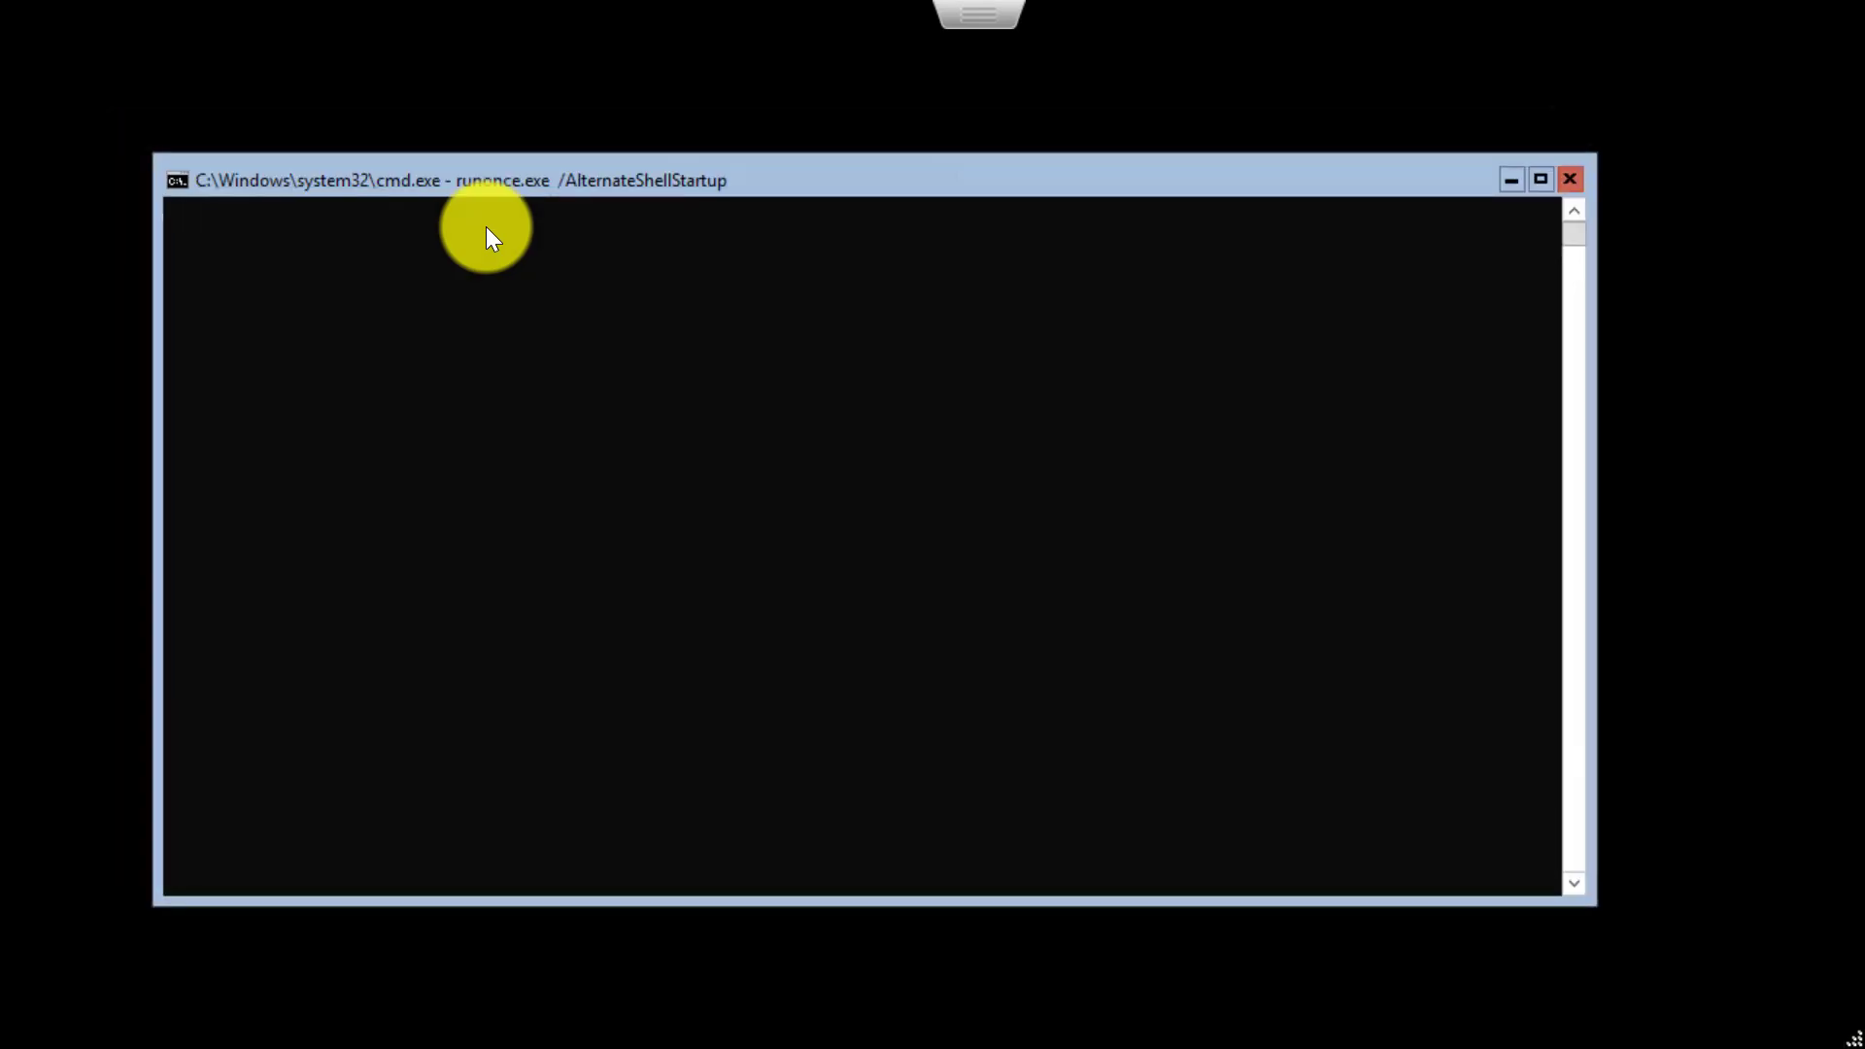
{"action": "left_click", "coordinate": [479, 296]}
{"action": "type", "text": "c"}
{"action": "type", "text": "sconfig"}
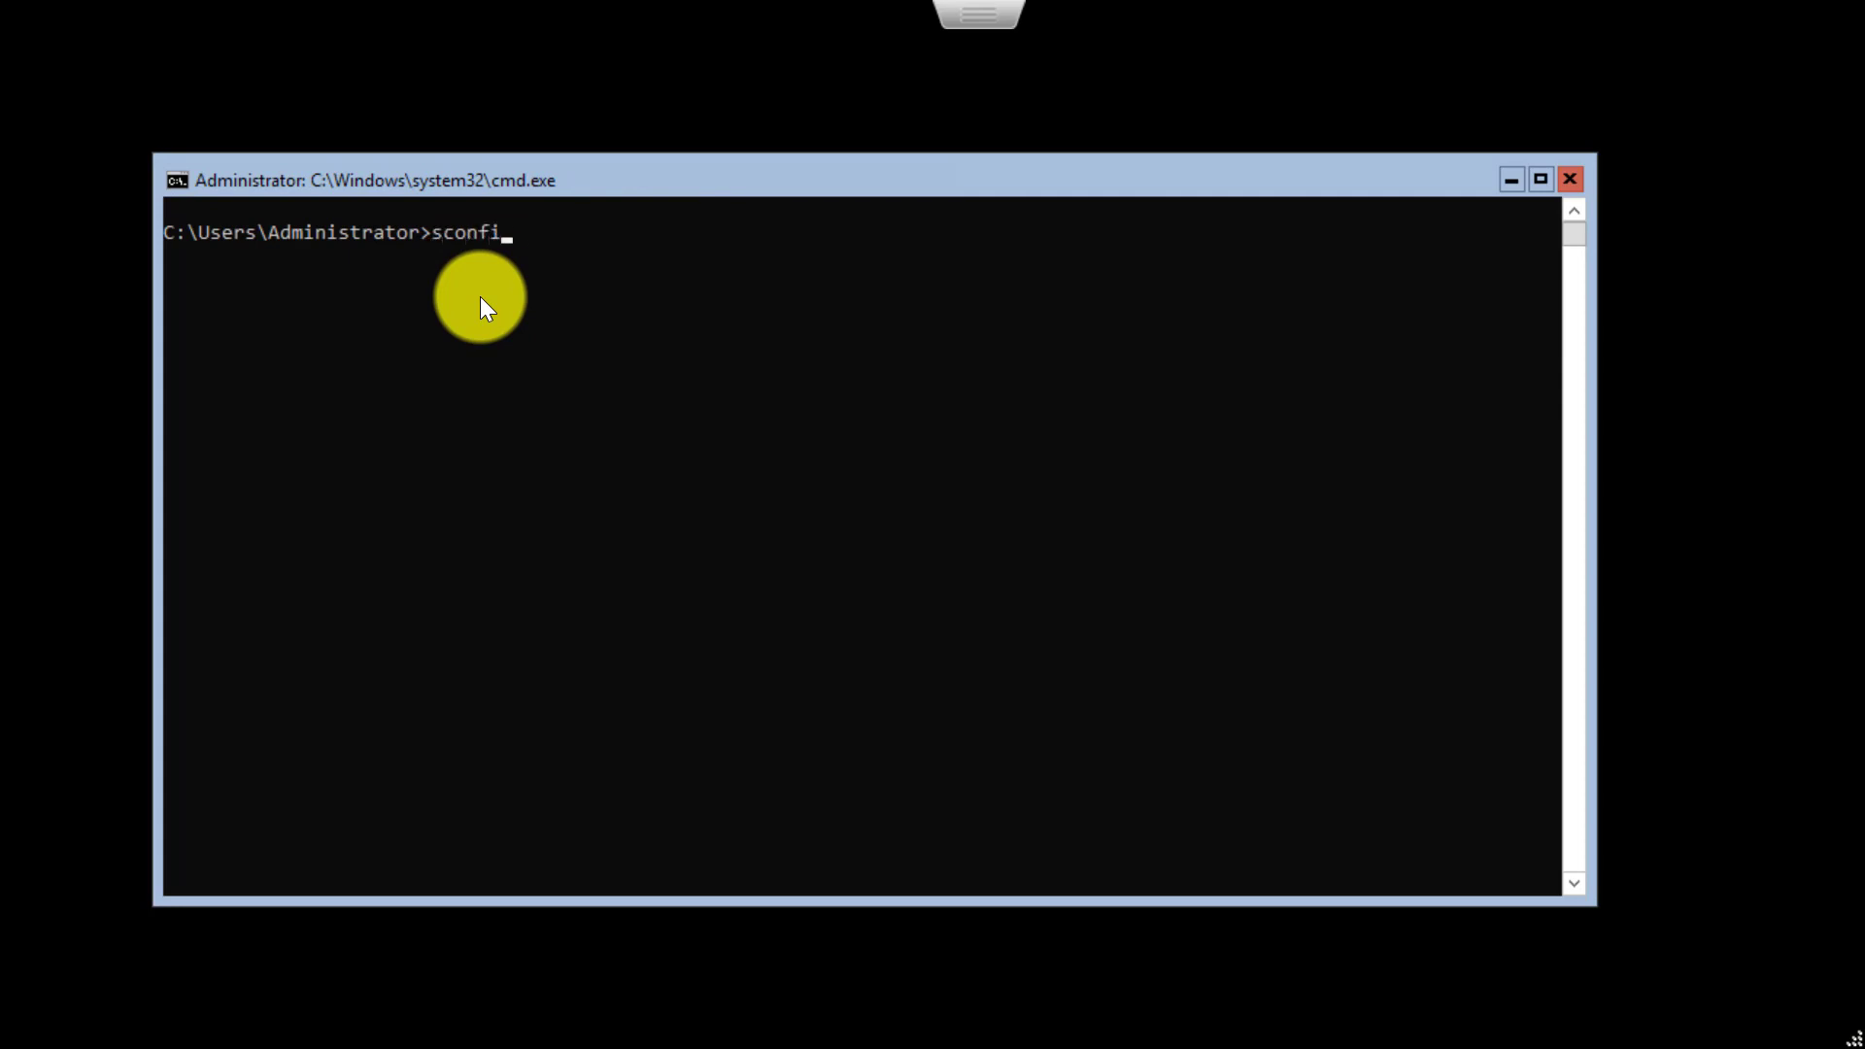
{"action": "key", "text": "Return"}
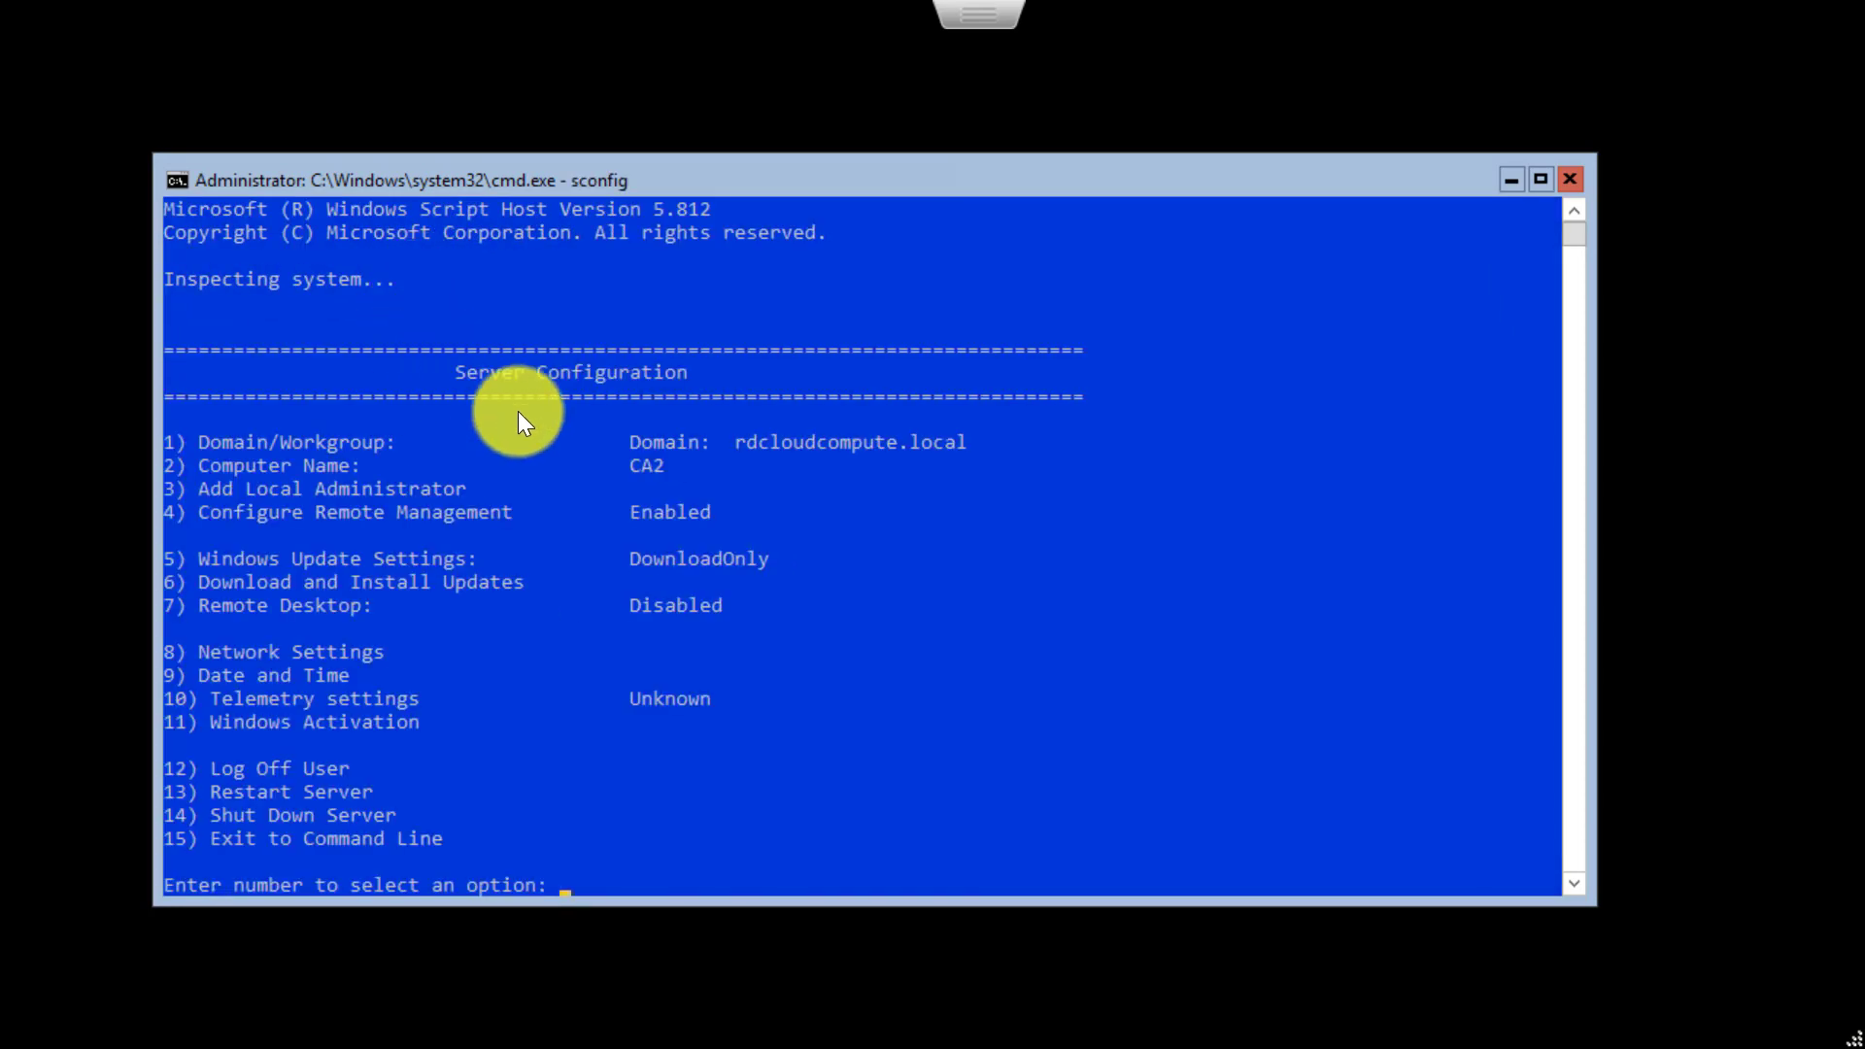
{"action": "left_click_drag", "start_coordinate": [633, 474], "coordinate": [884, 449]}
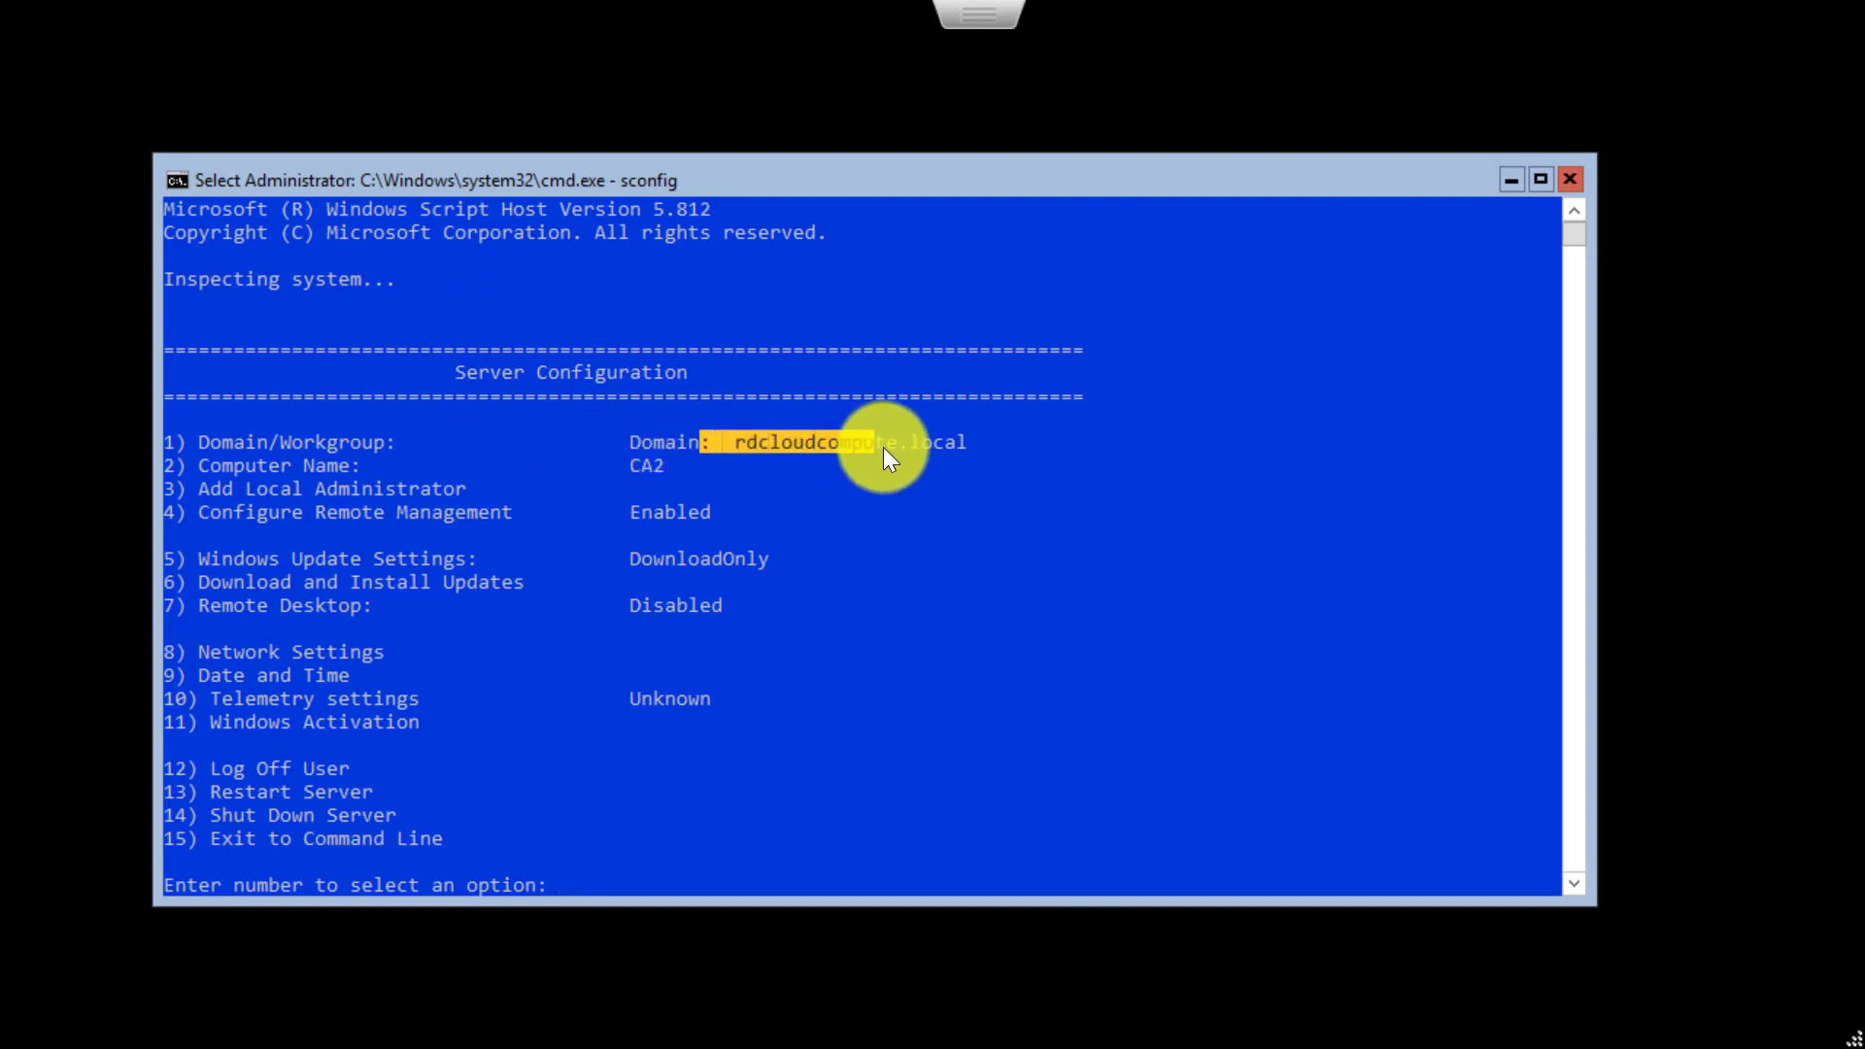
{"action": "left_click", "coordinate": [657, 544]}
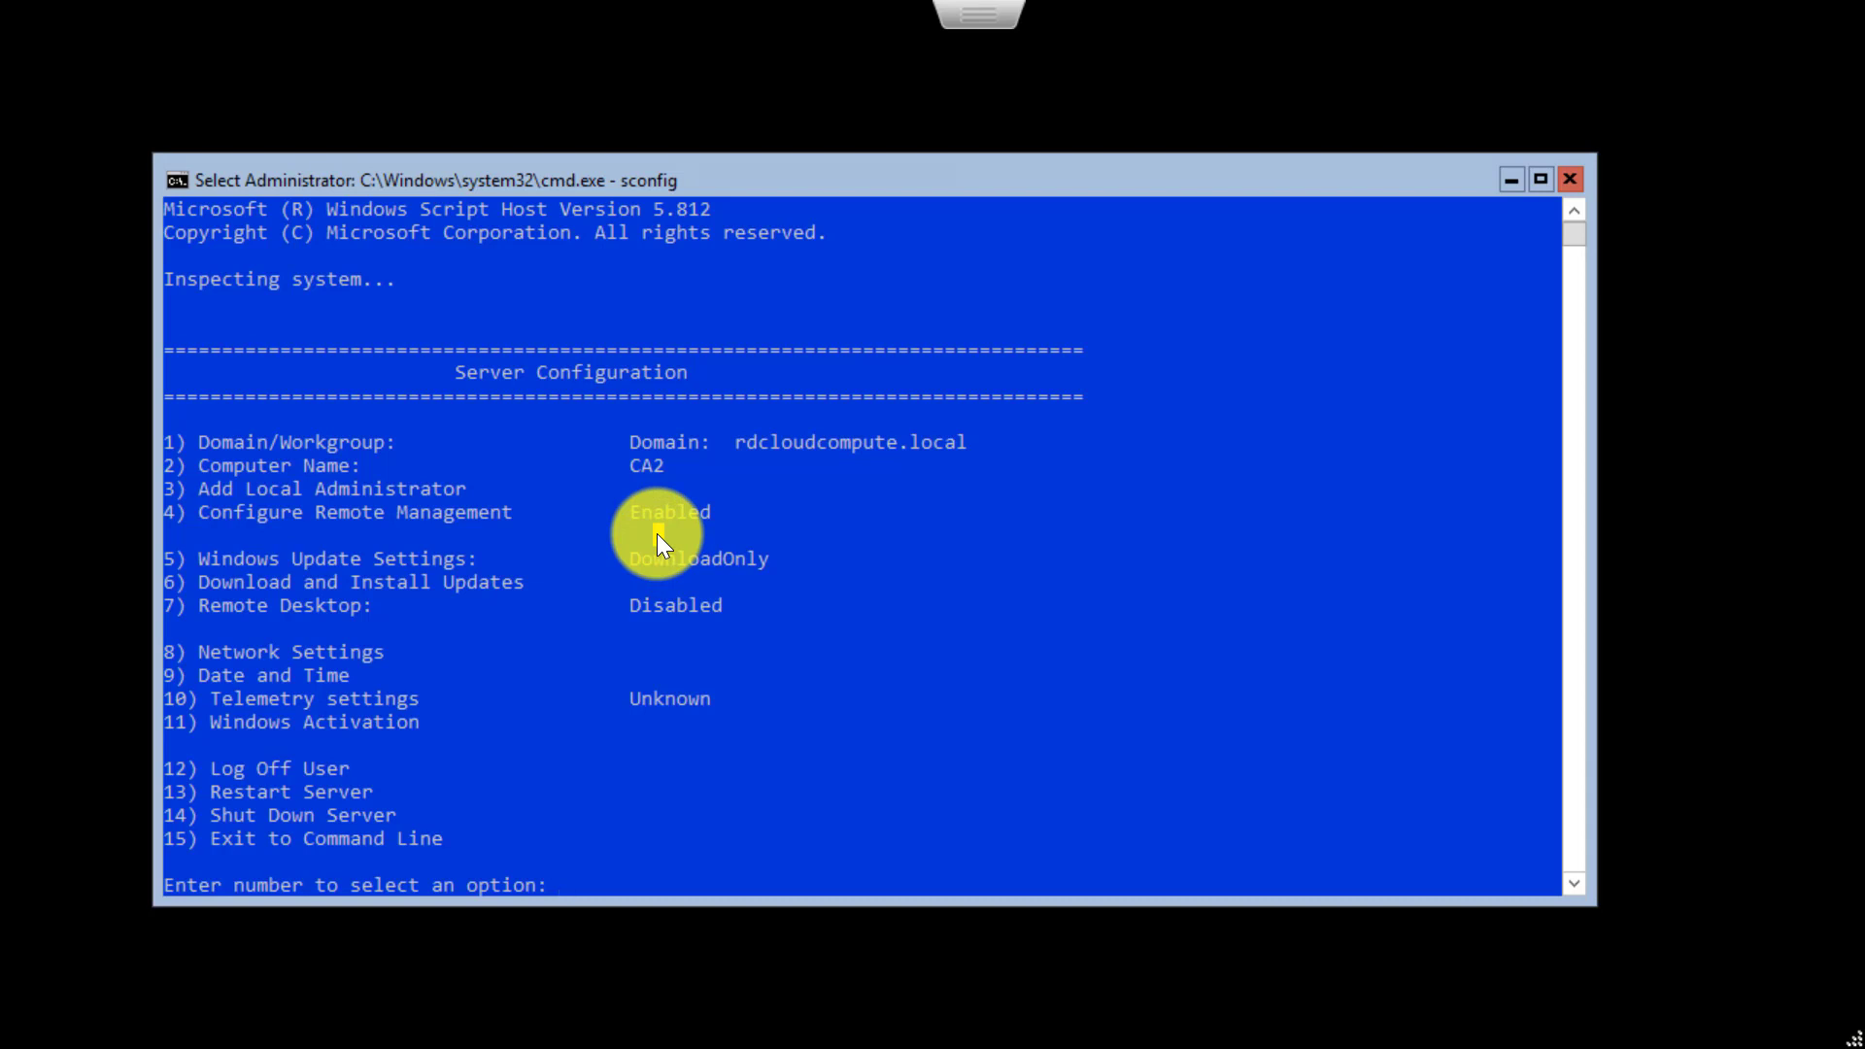
- Start a role-based Add Roles and Features installation targeting the CA2 server
{"action": "left_click", "coordinate": [813, 592]}
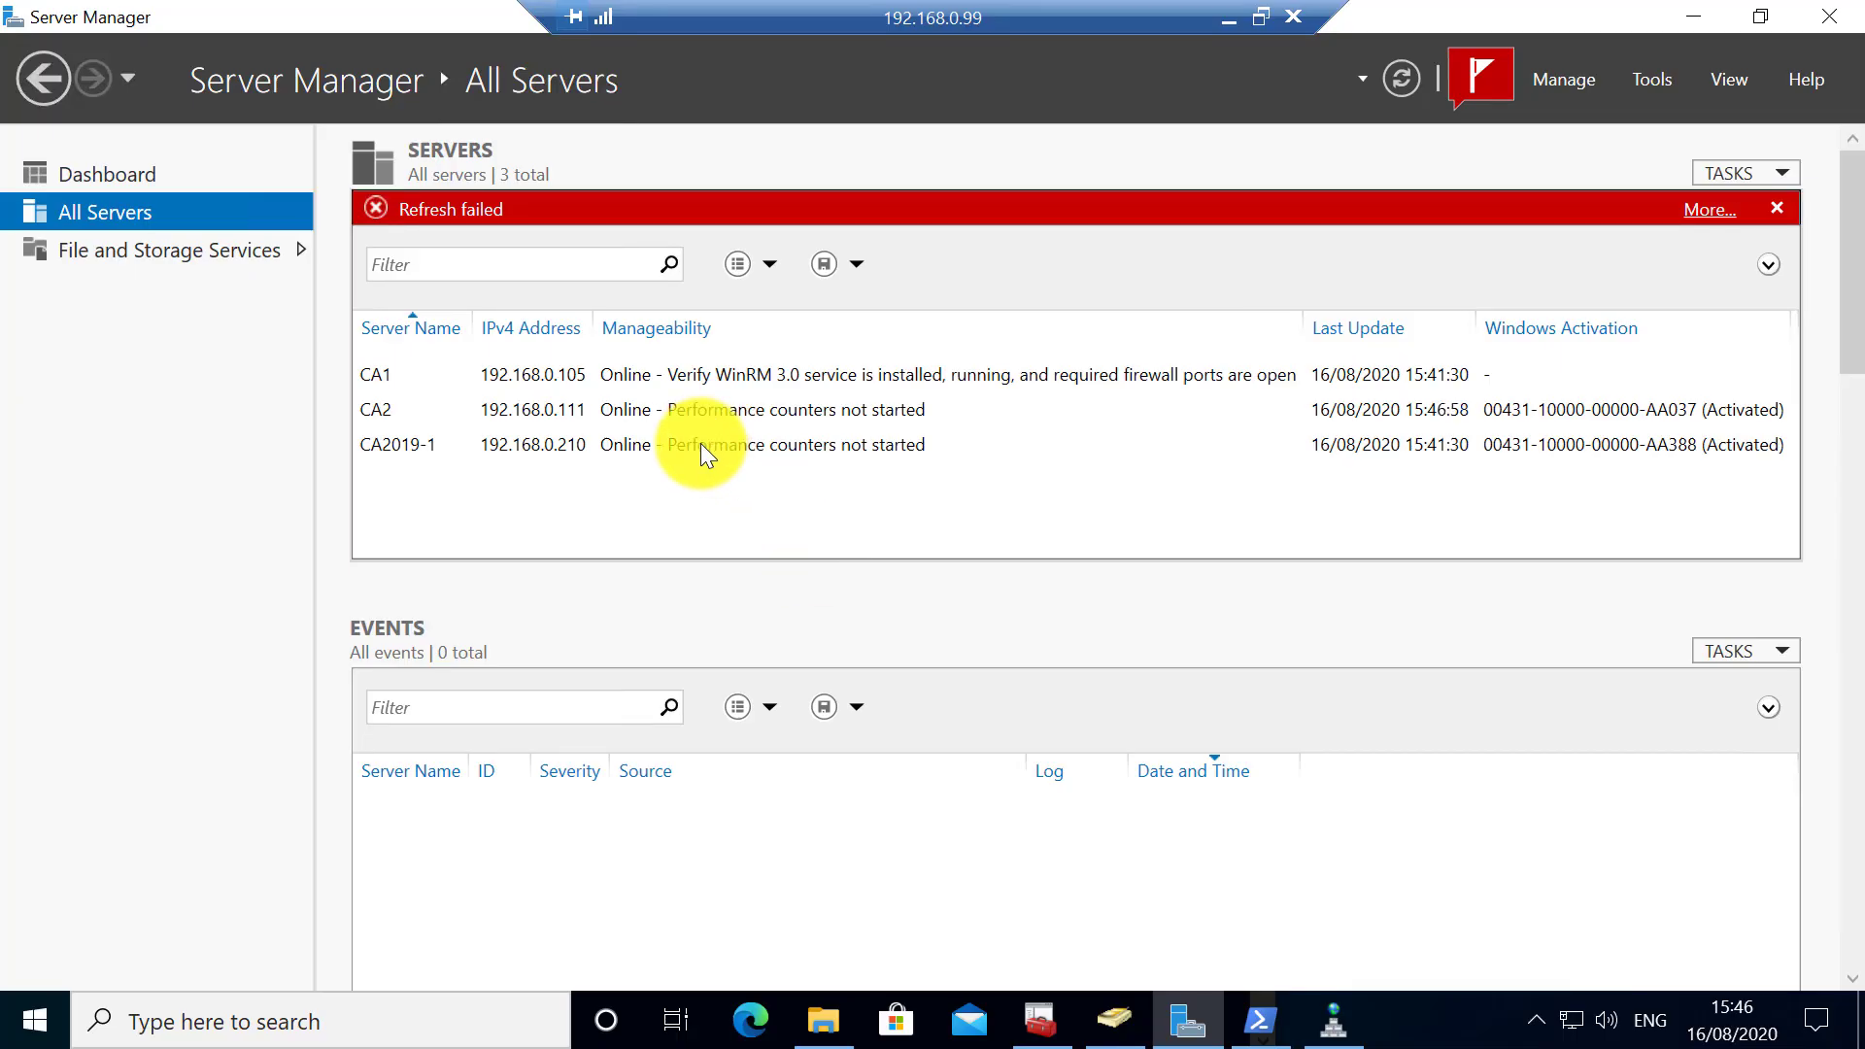
{"action": "left_click", "coordinate": [560, 408]}
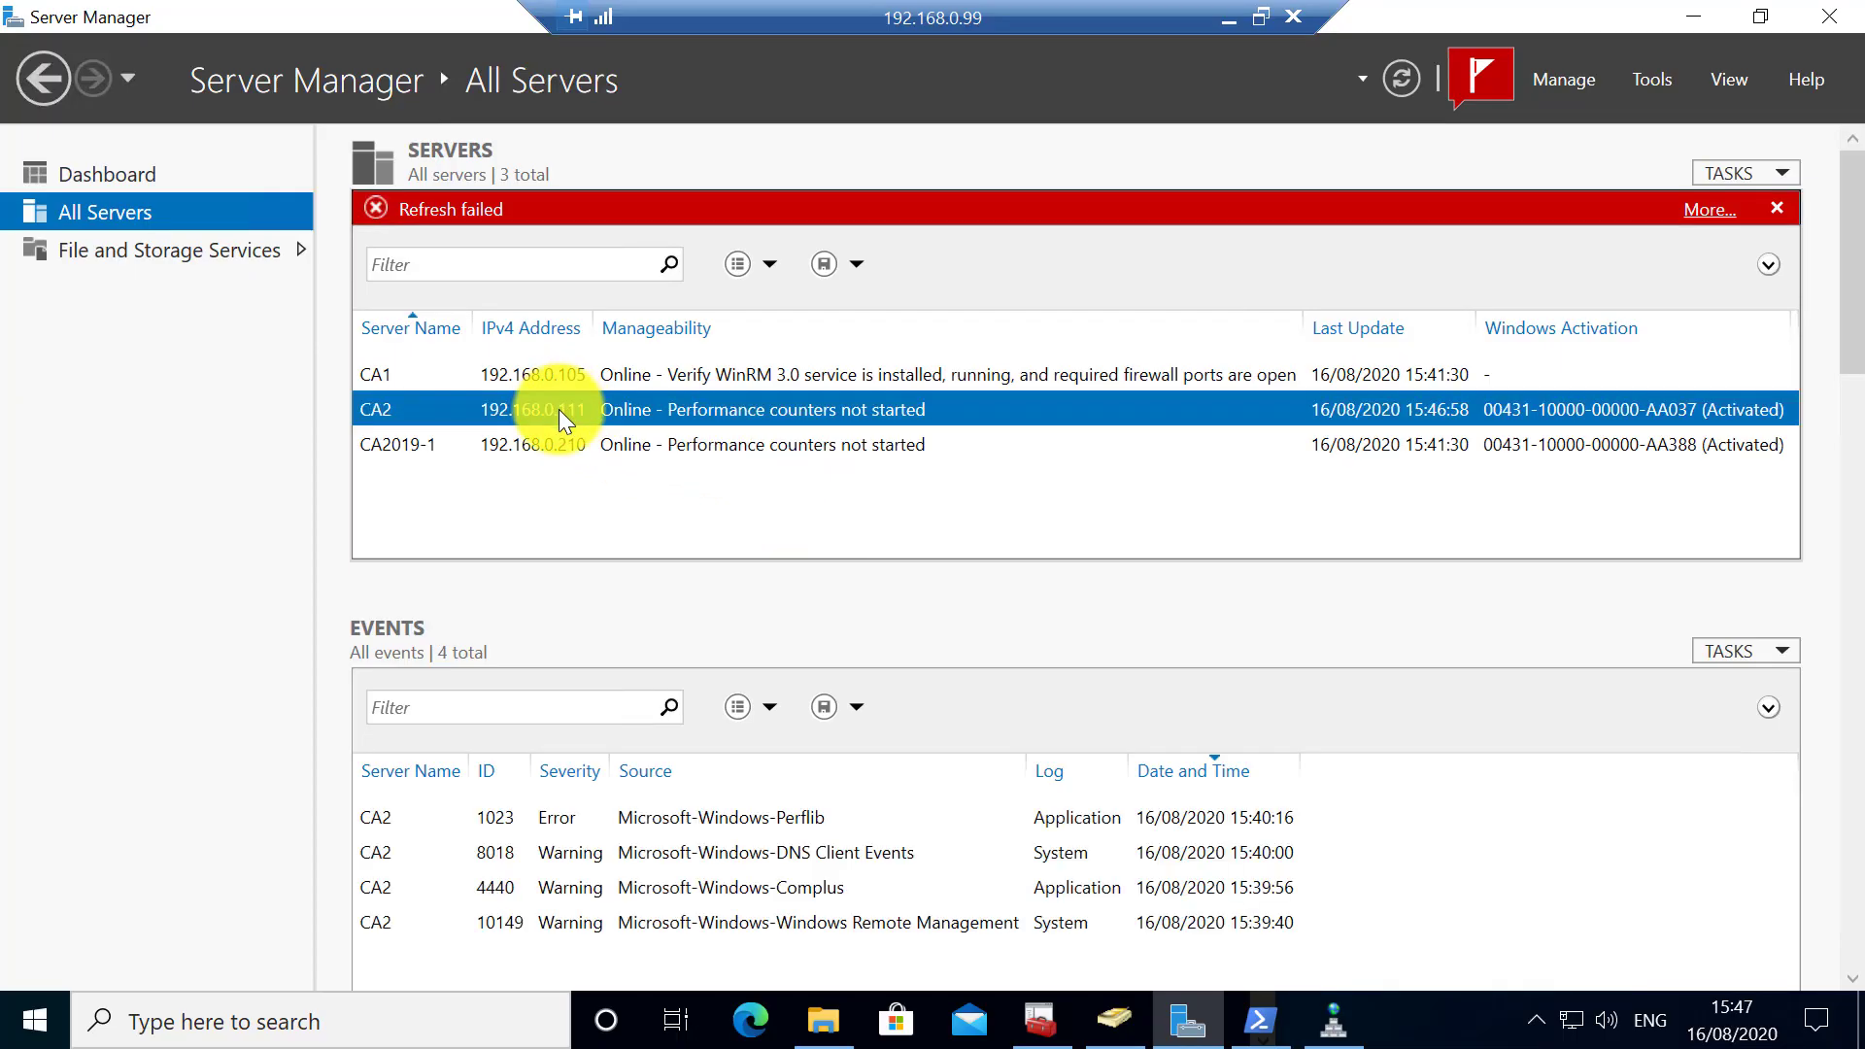
{"action": "right_click", "coordinate": [558, 411]}
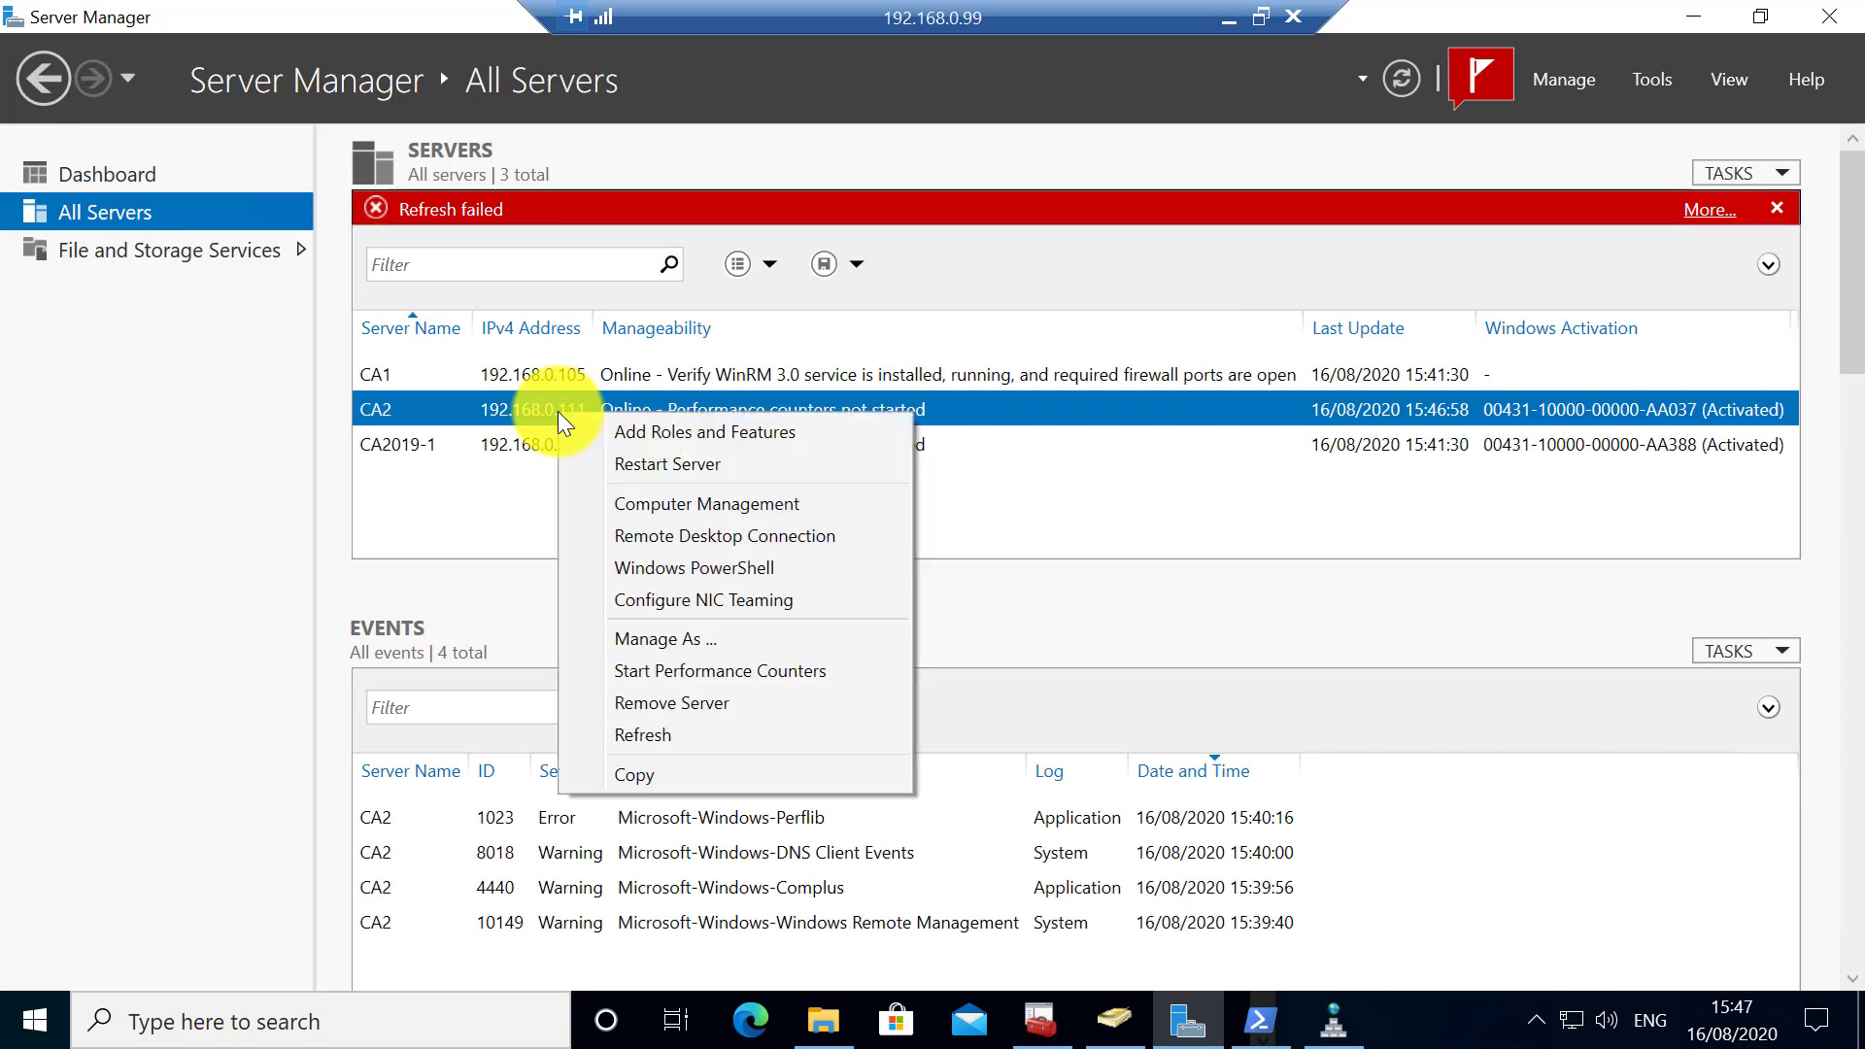
{"action": "left_click", "coordinate": [630, 435]}
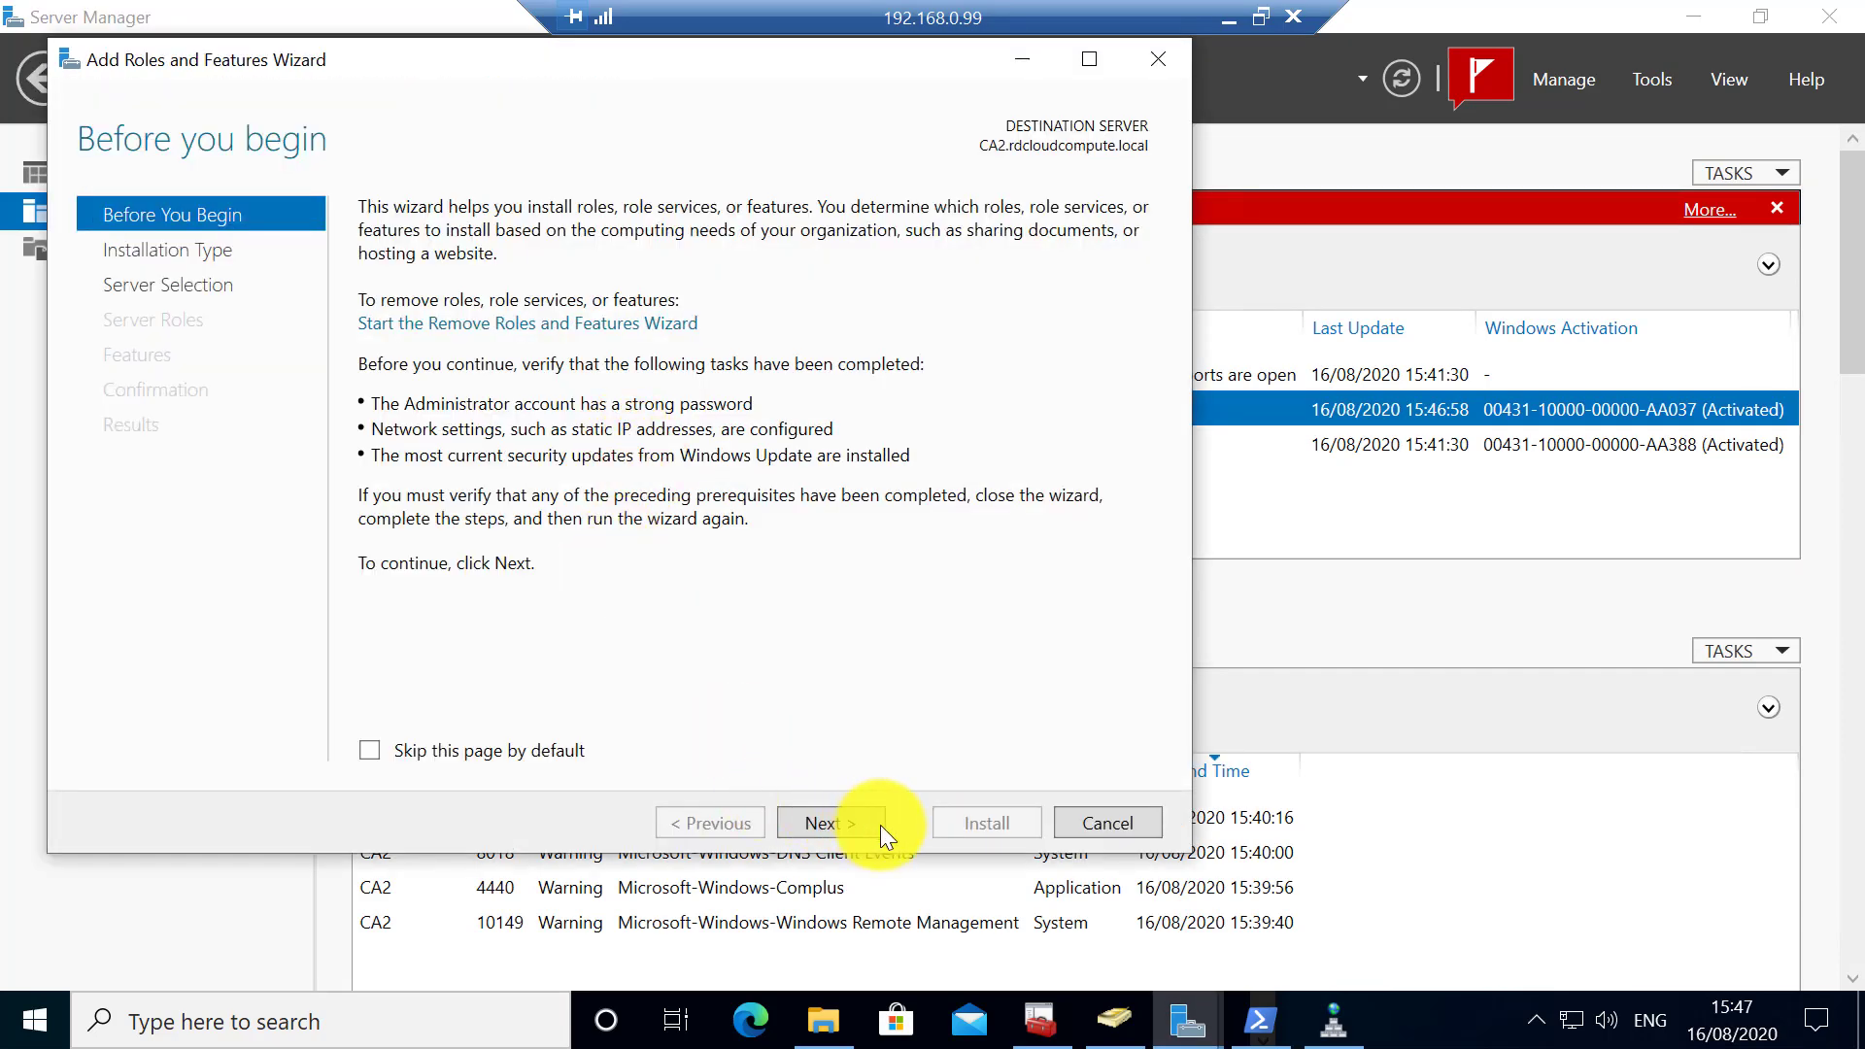
{"action": "left_click", "coordinate": [864, 822]}
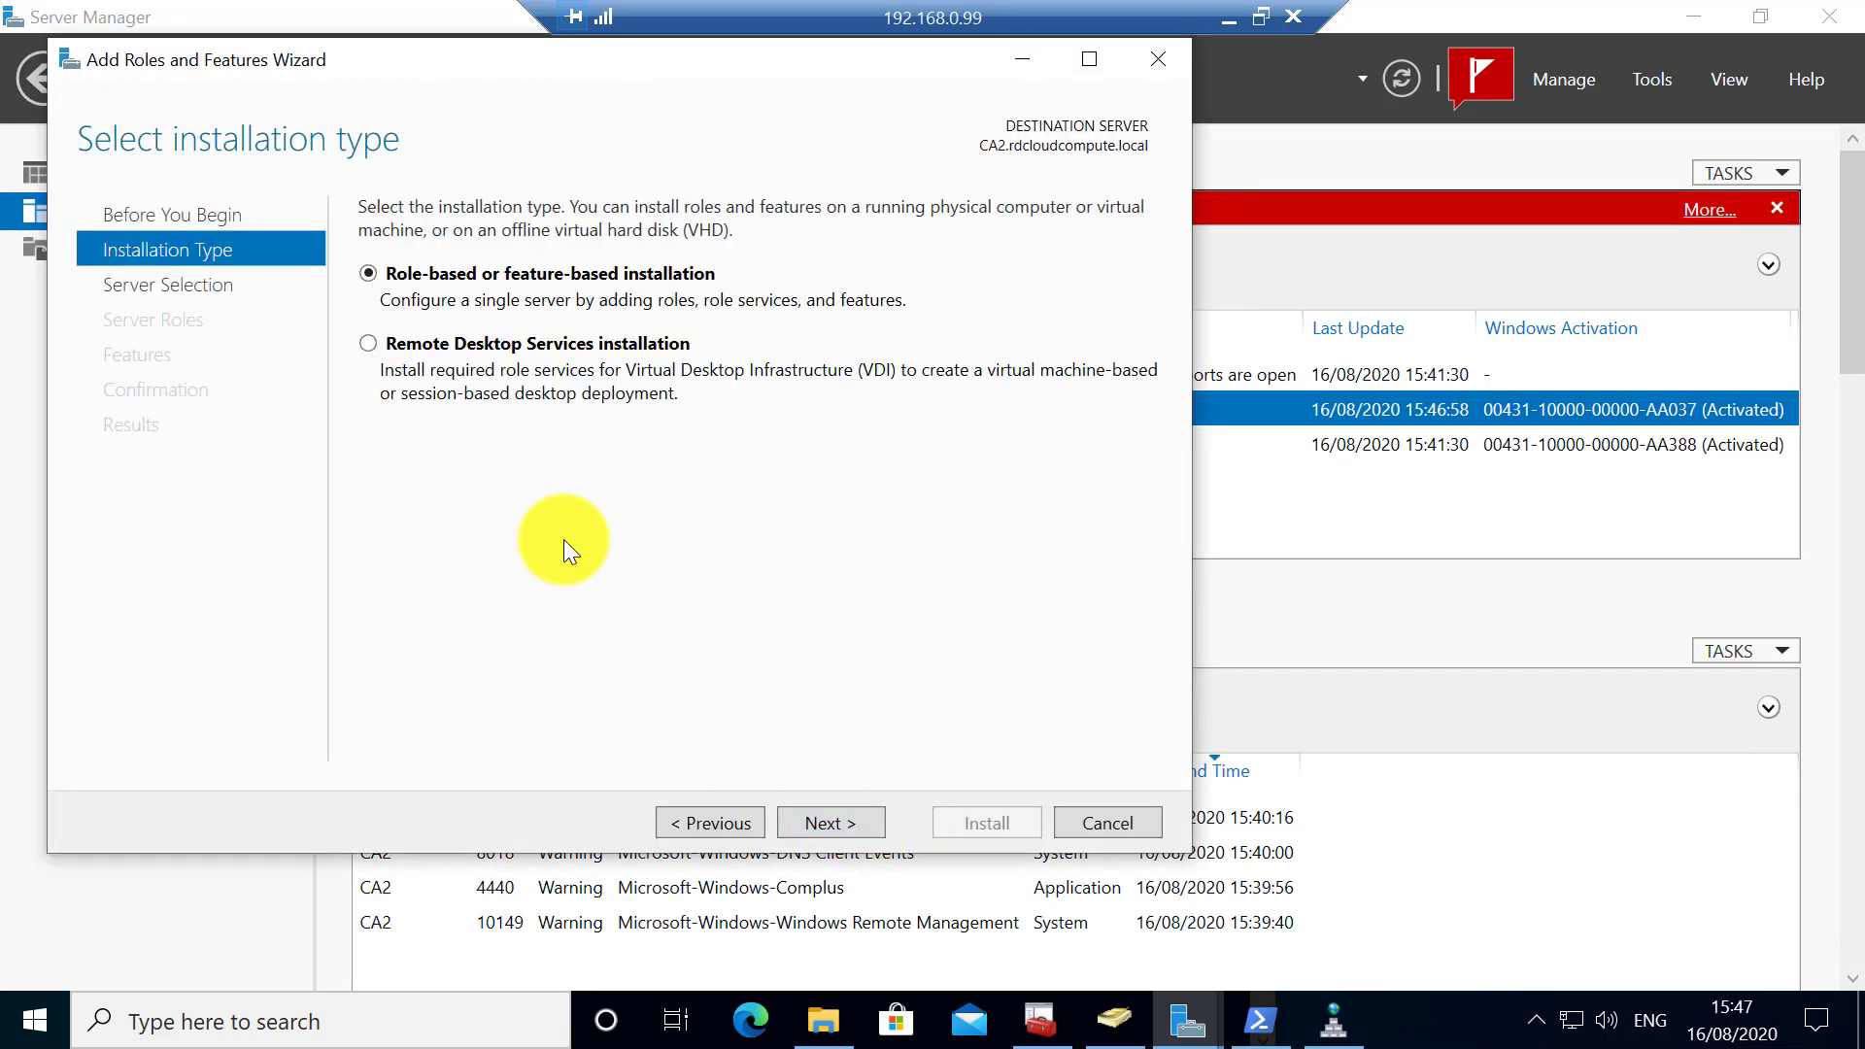
{"action": "left_click", "coordinate": [848, 812]}
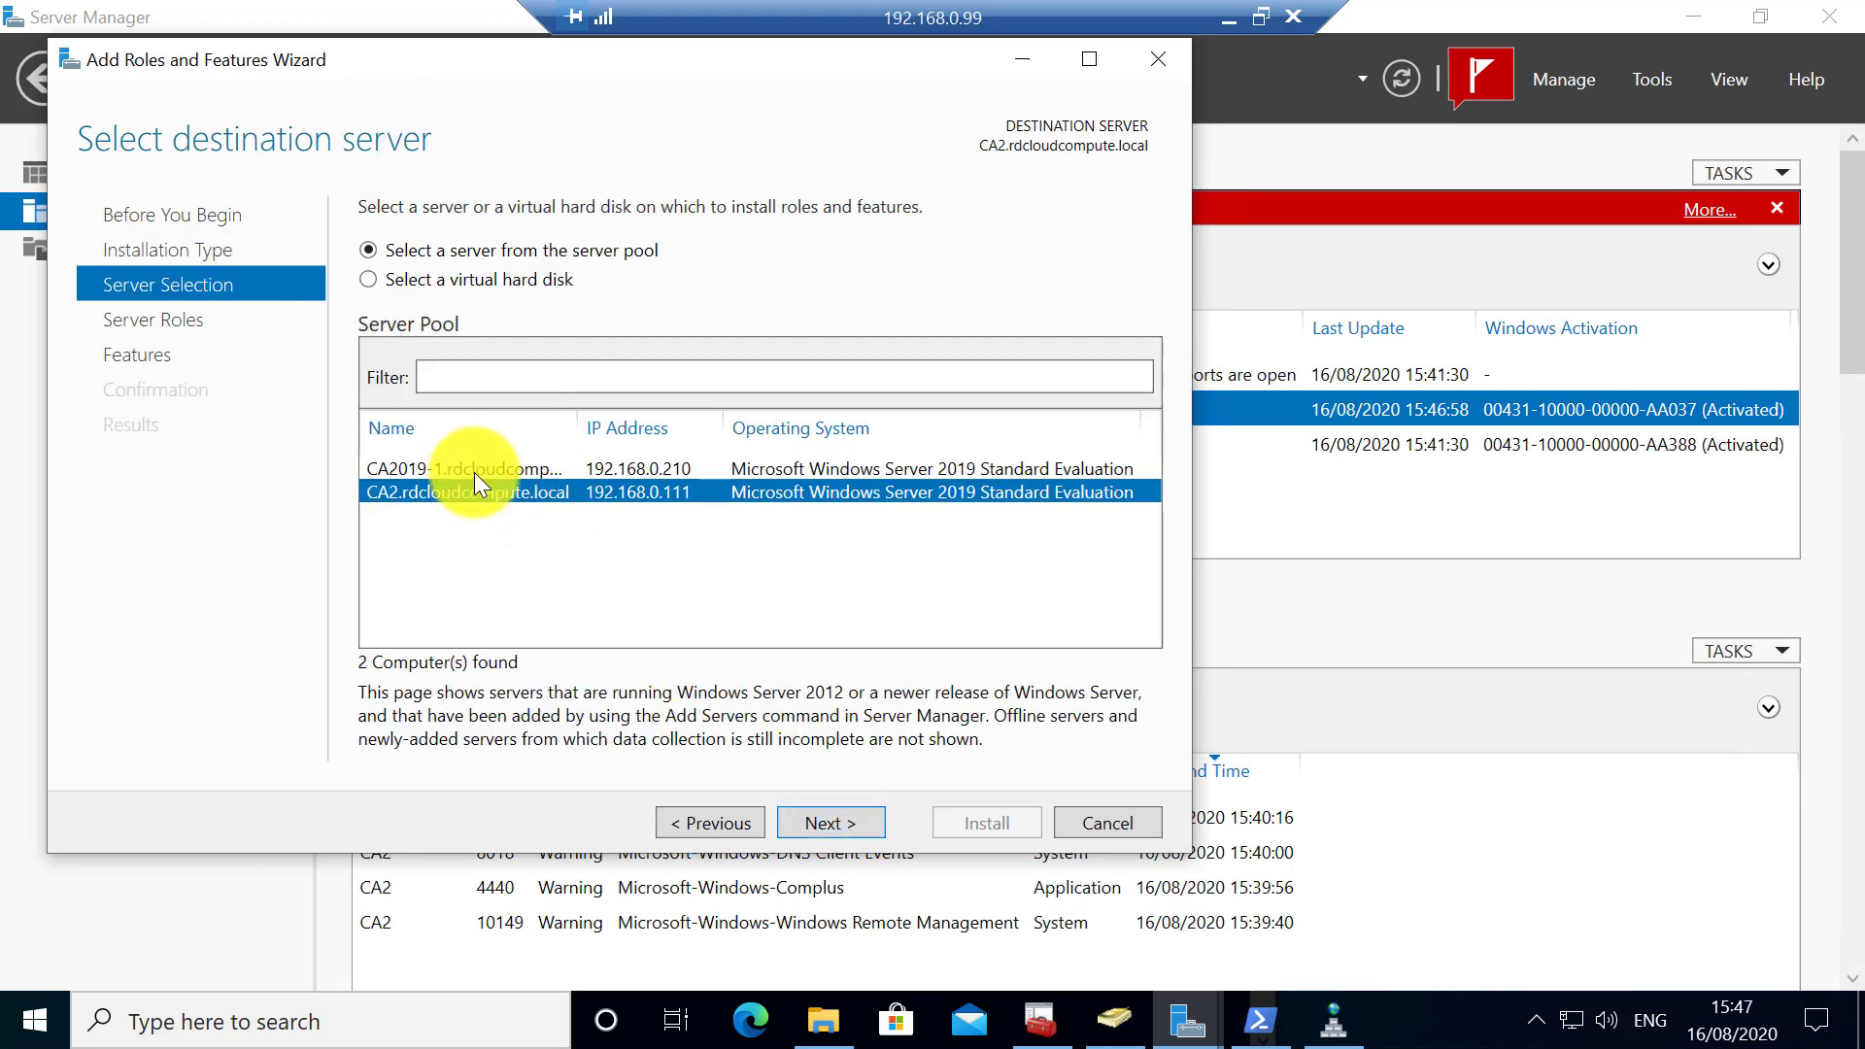
{"action": "left_click", "coordinate": [865, 824]}
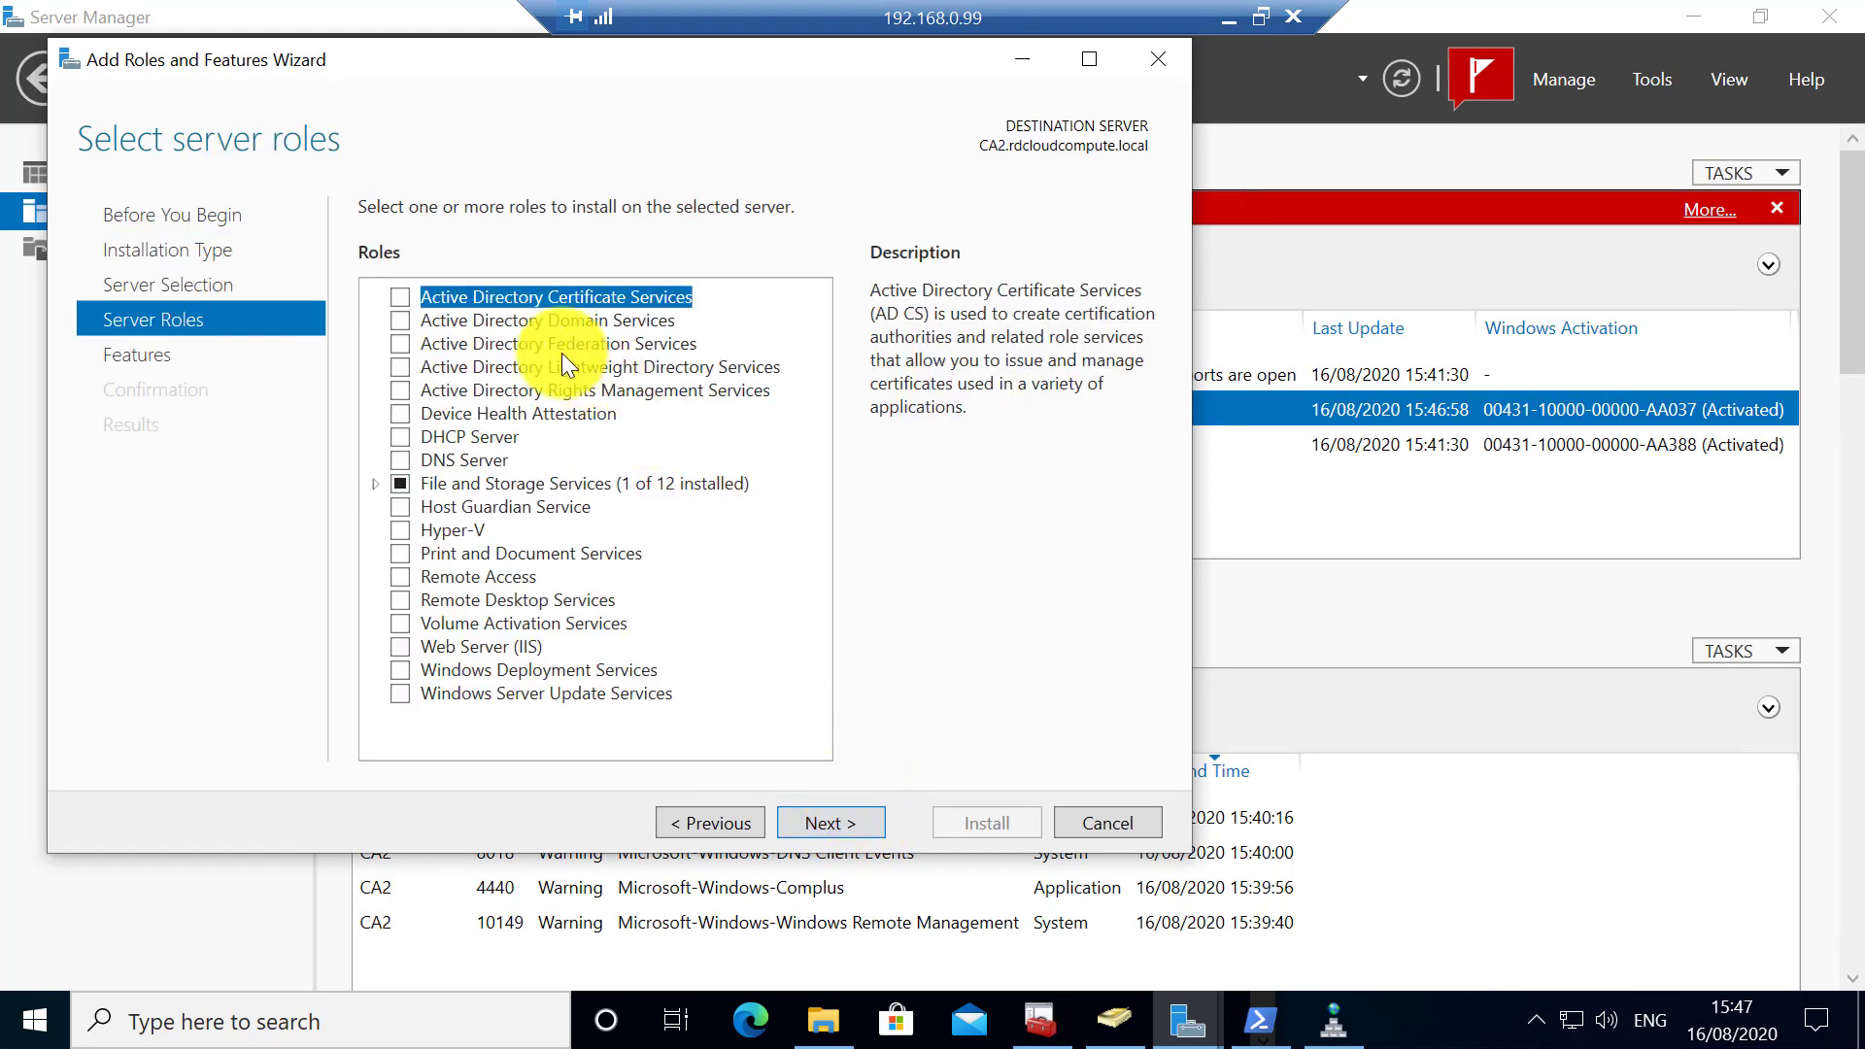
- Select Active Directory Certificate Services with Certification Authority and install it
{"action": "left_click", "coordinate": [405, 301]}
{"action": "left_click", "coordinate": [822, 824]}
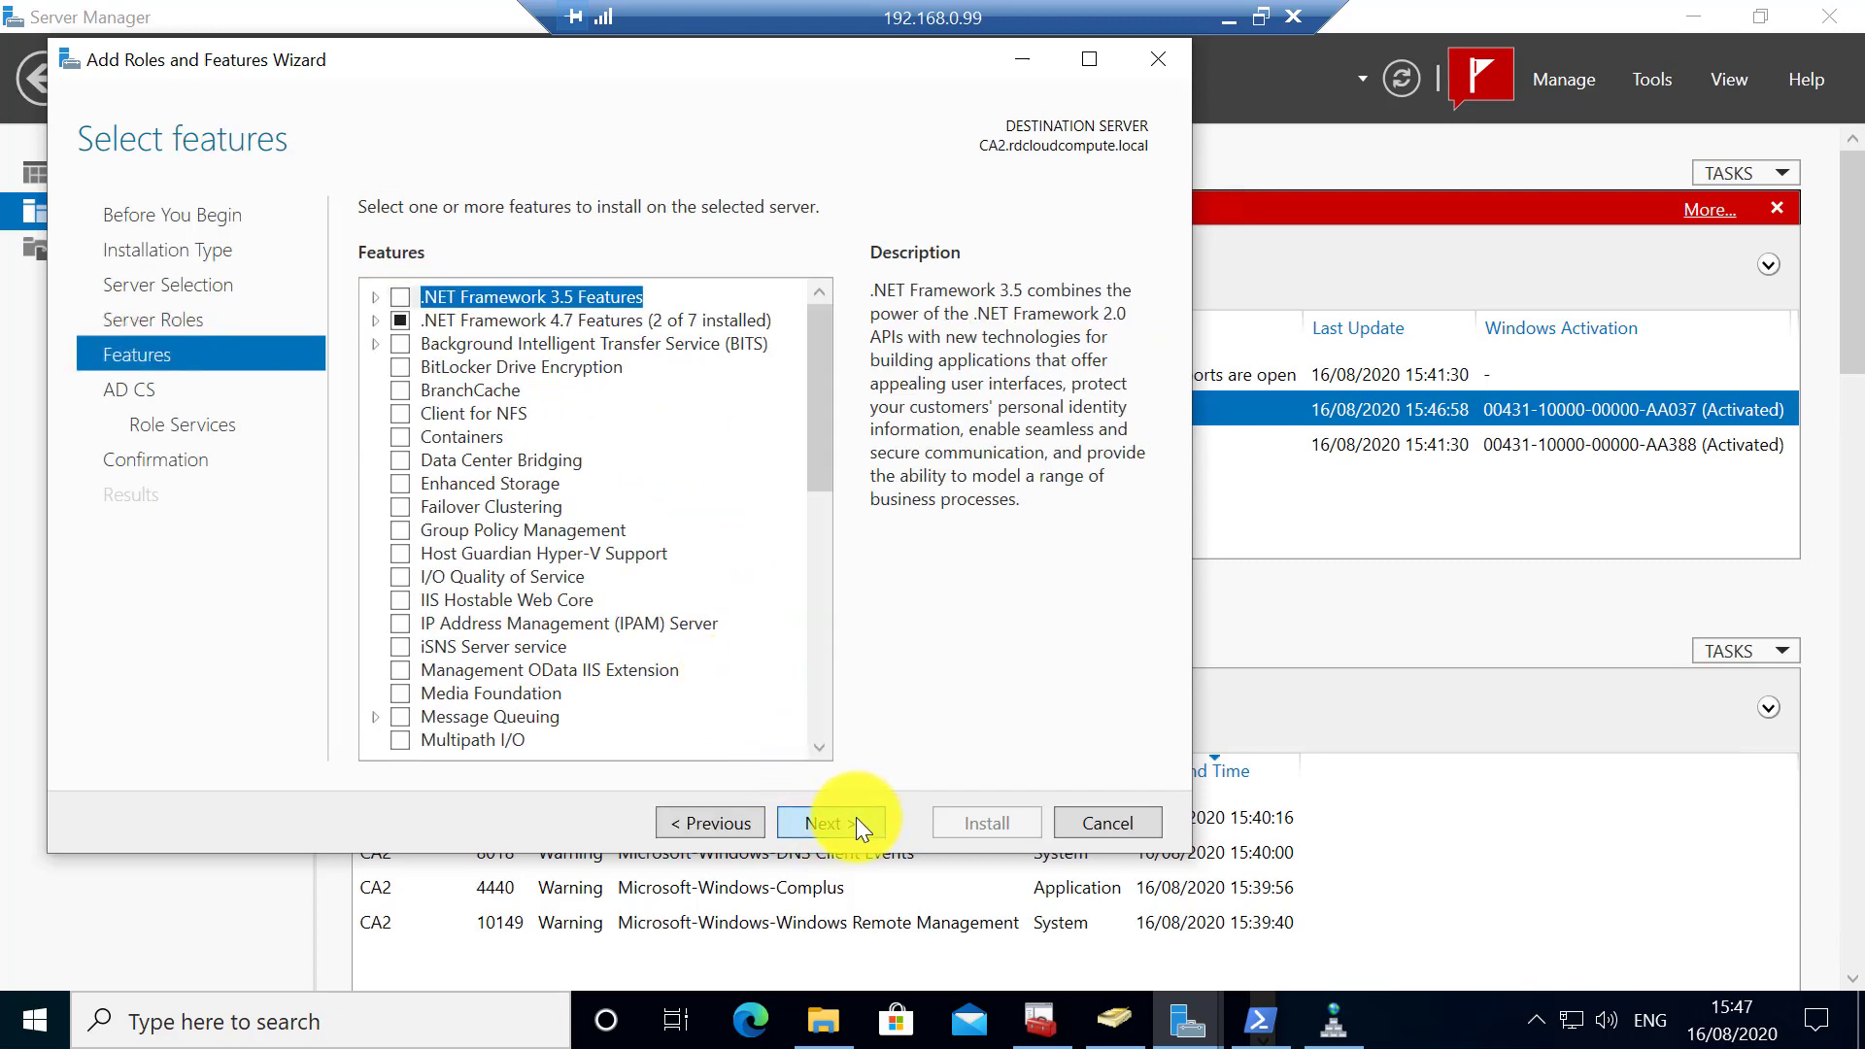
{"action": "left_click", "coordinate": [859, 822]}
{"action": "left_click", "coordinate": [849, 822]}
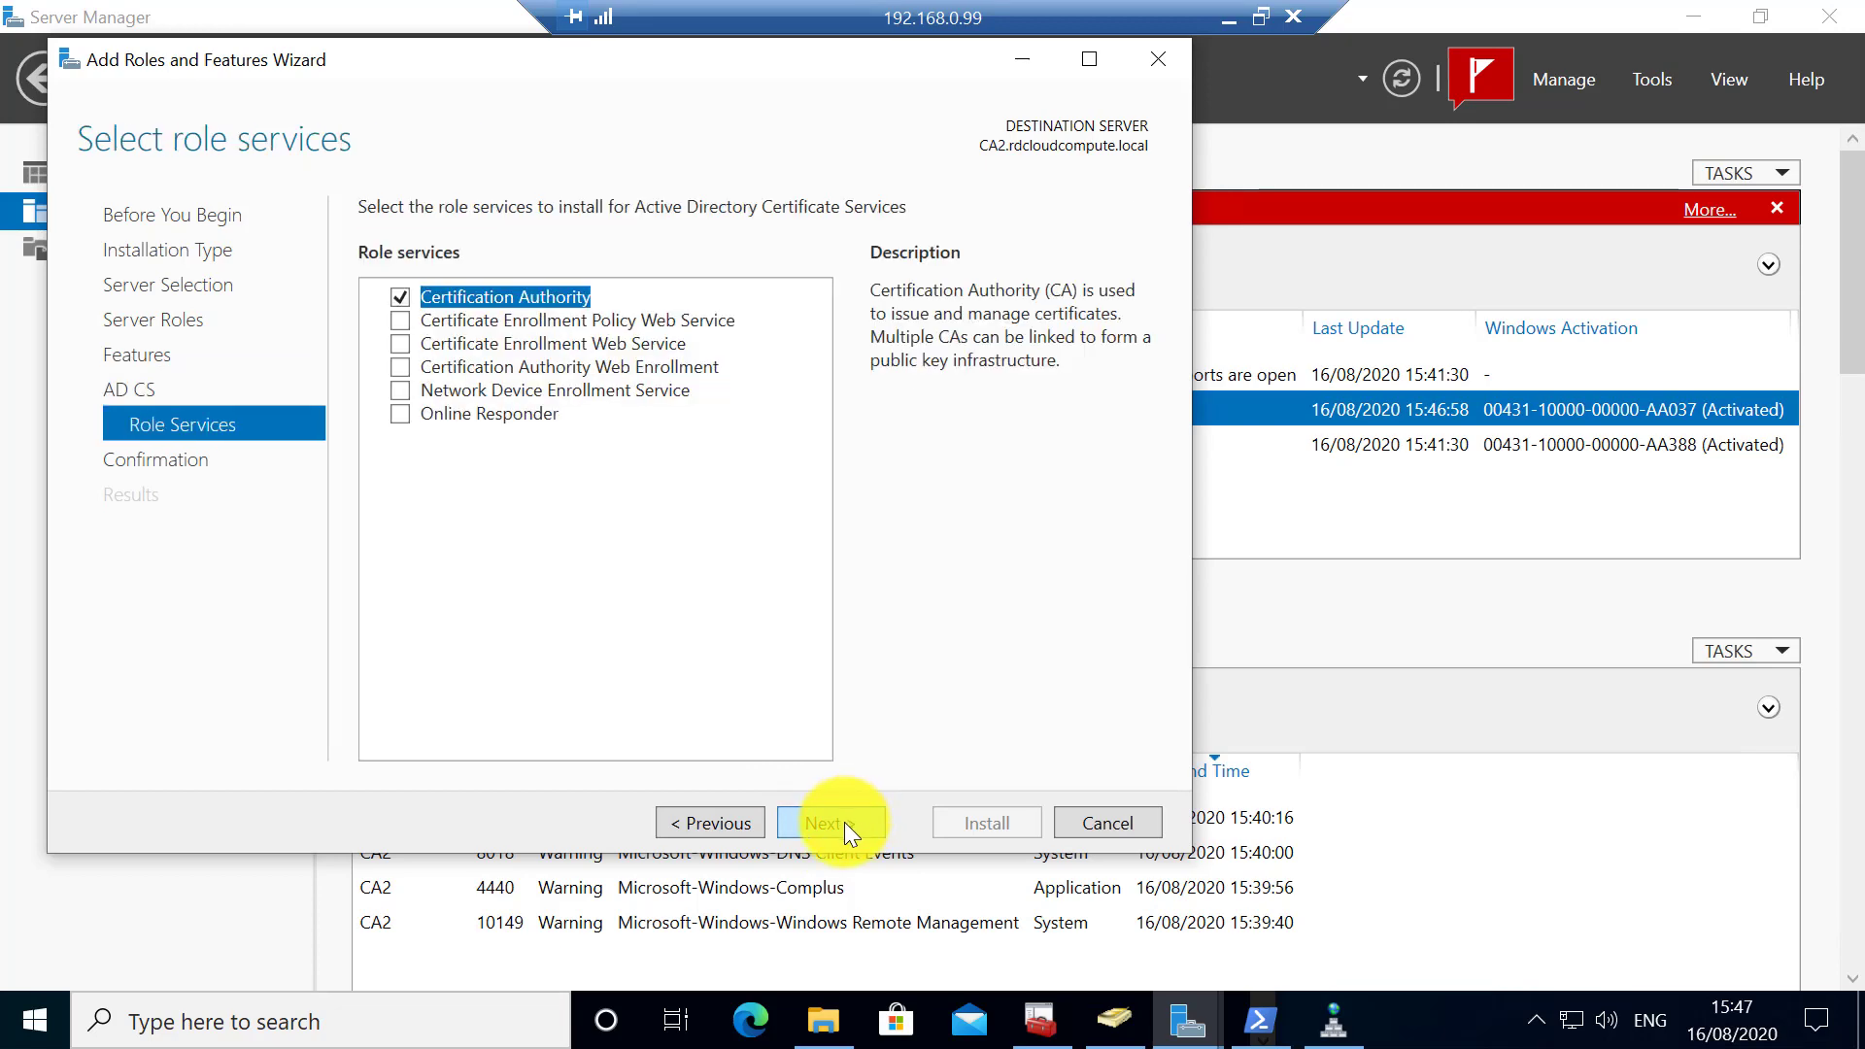
{"action": "left_click", "coordinate": [843, 822]}
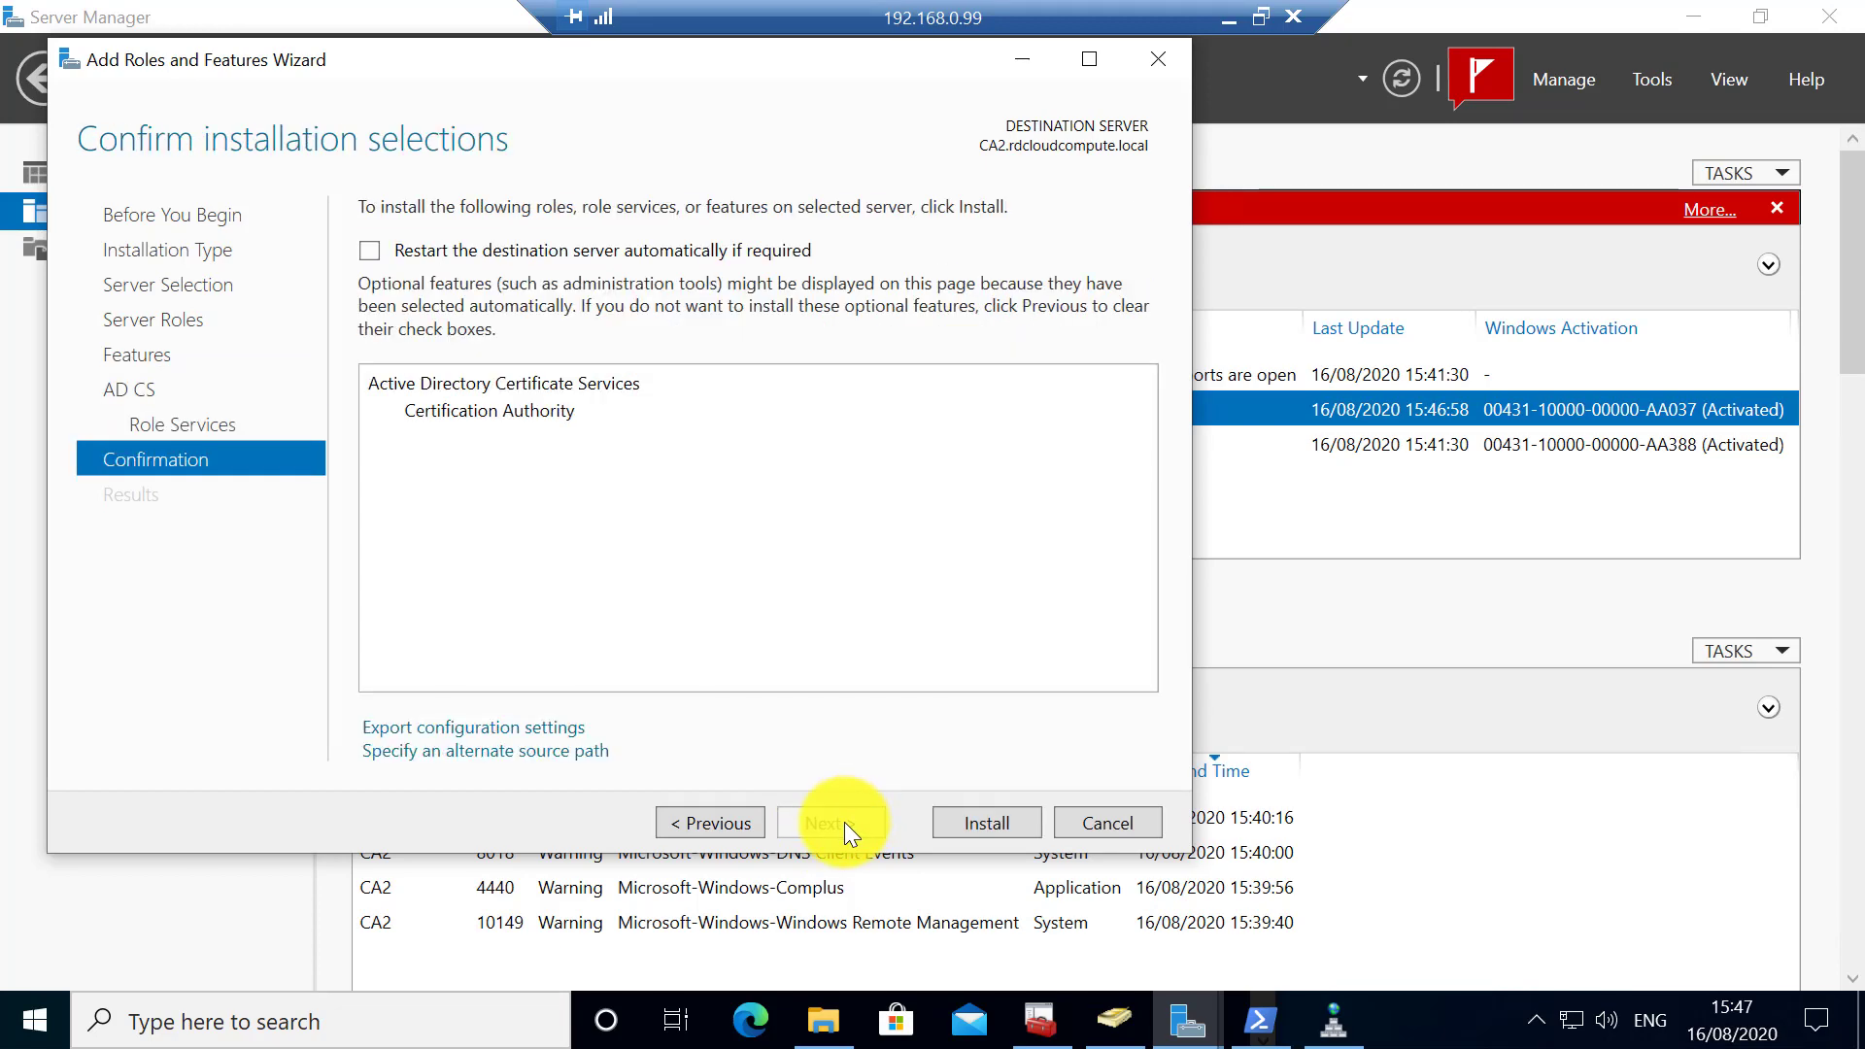
{"action": "left_click", "coordinate": [995, 822]}
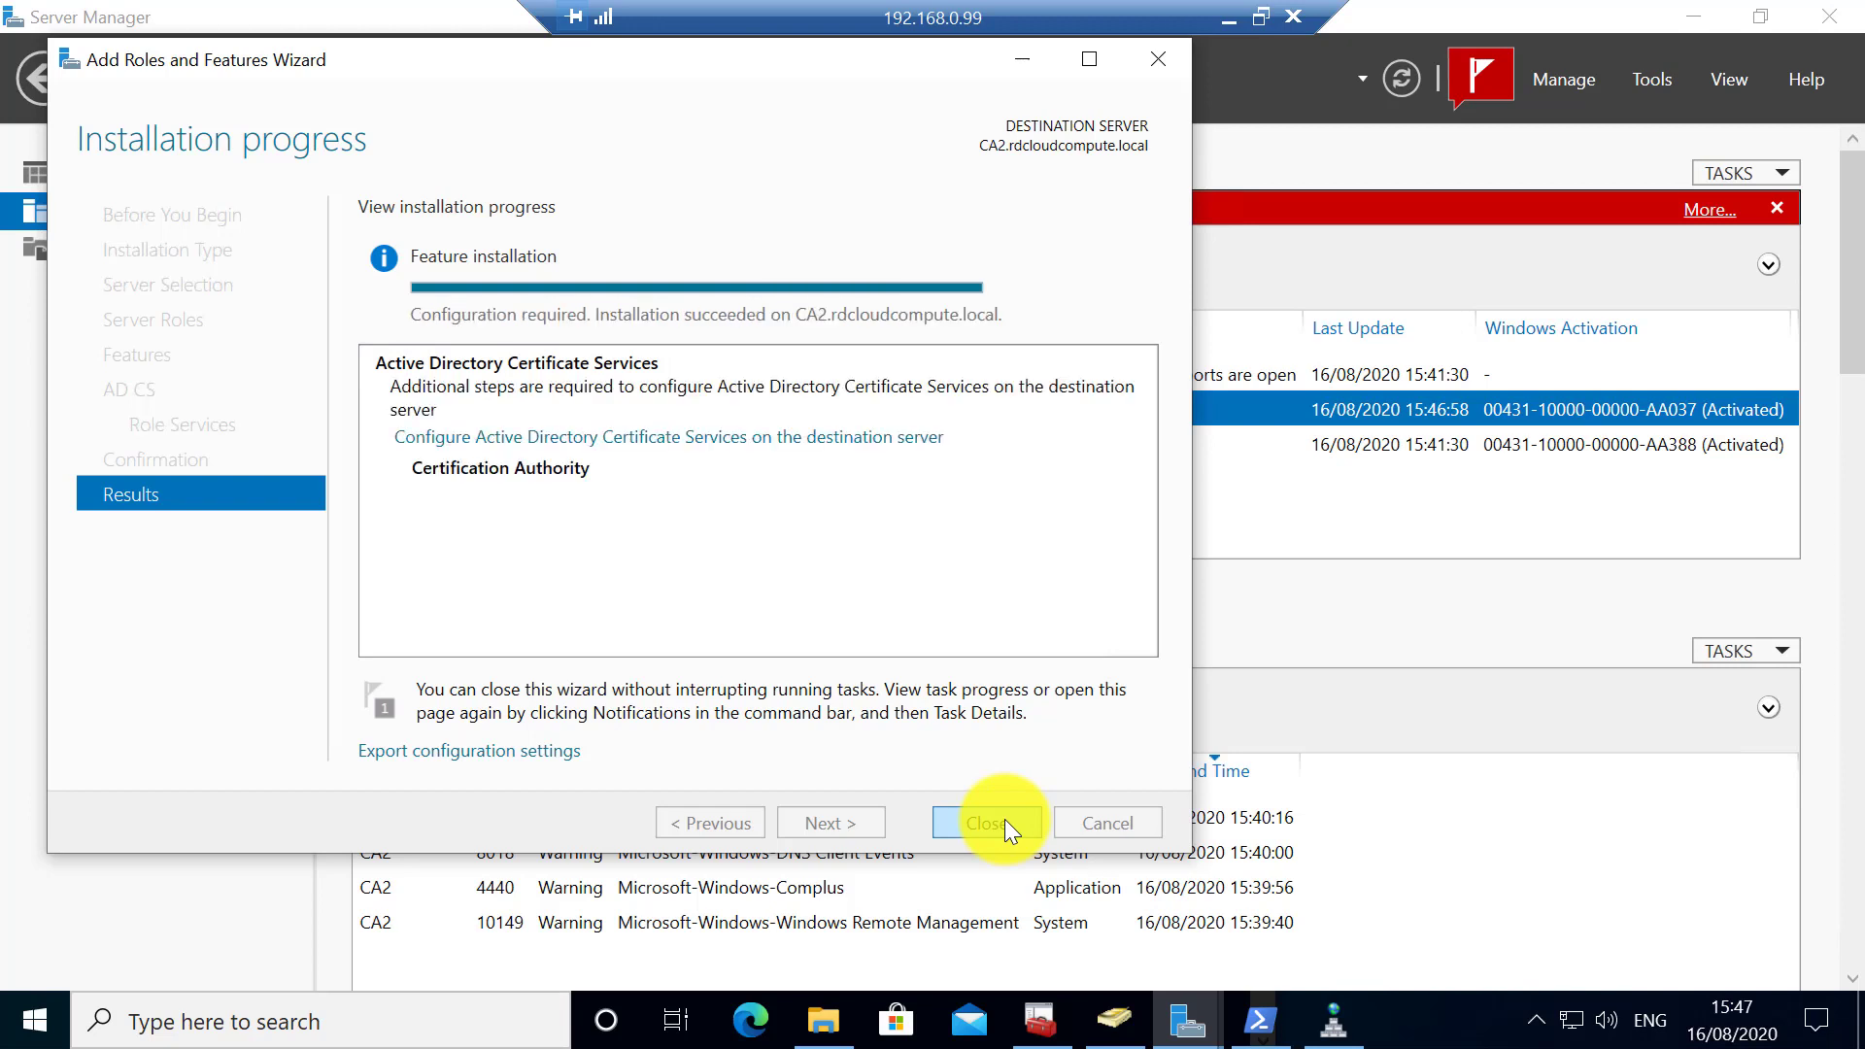
- Launch the AD CS configuration for CA2 and provide the domain administrator's user name and password
{"action": "left_click", "coordinate": [691, 434]}
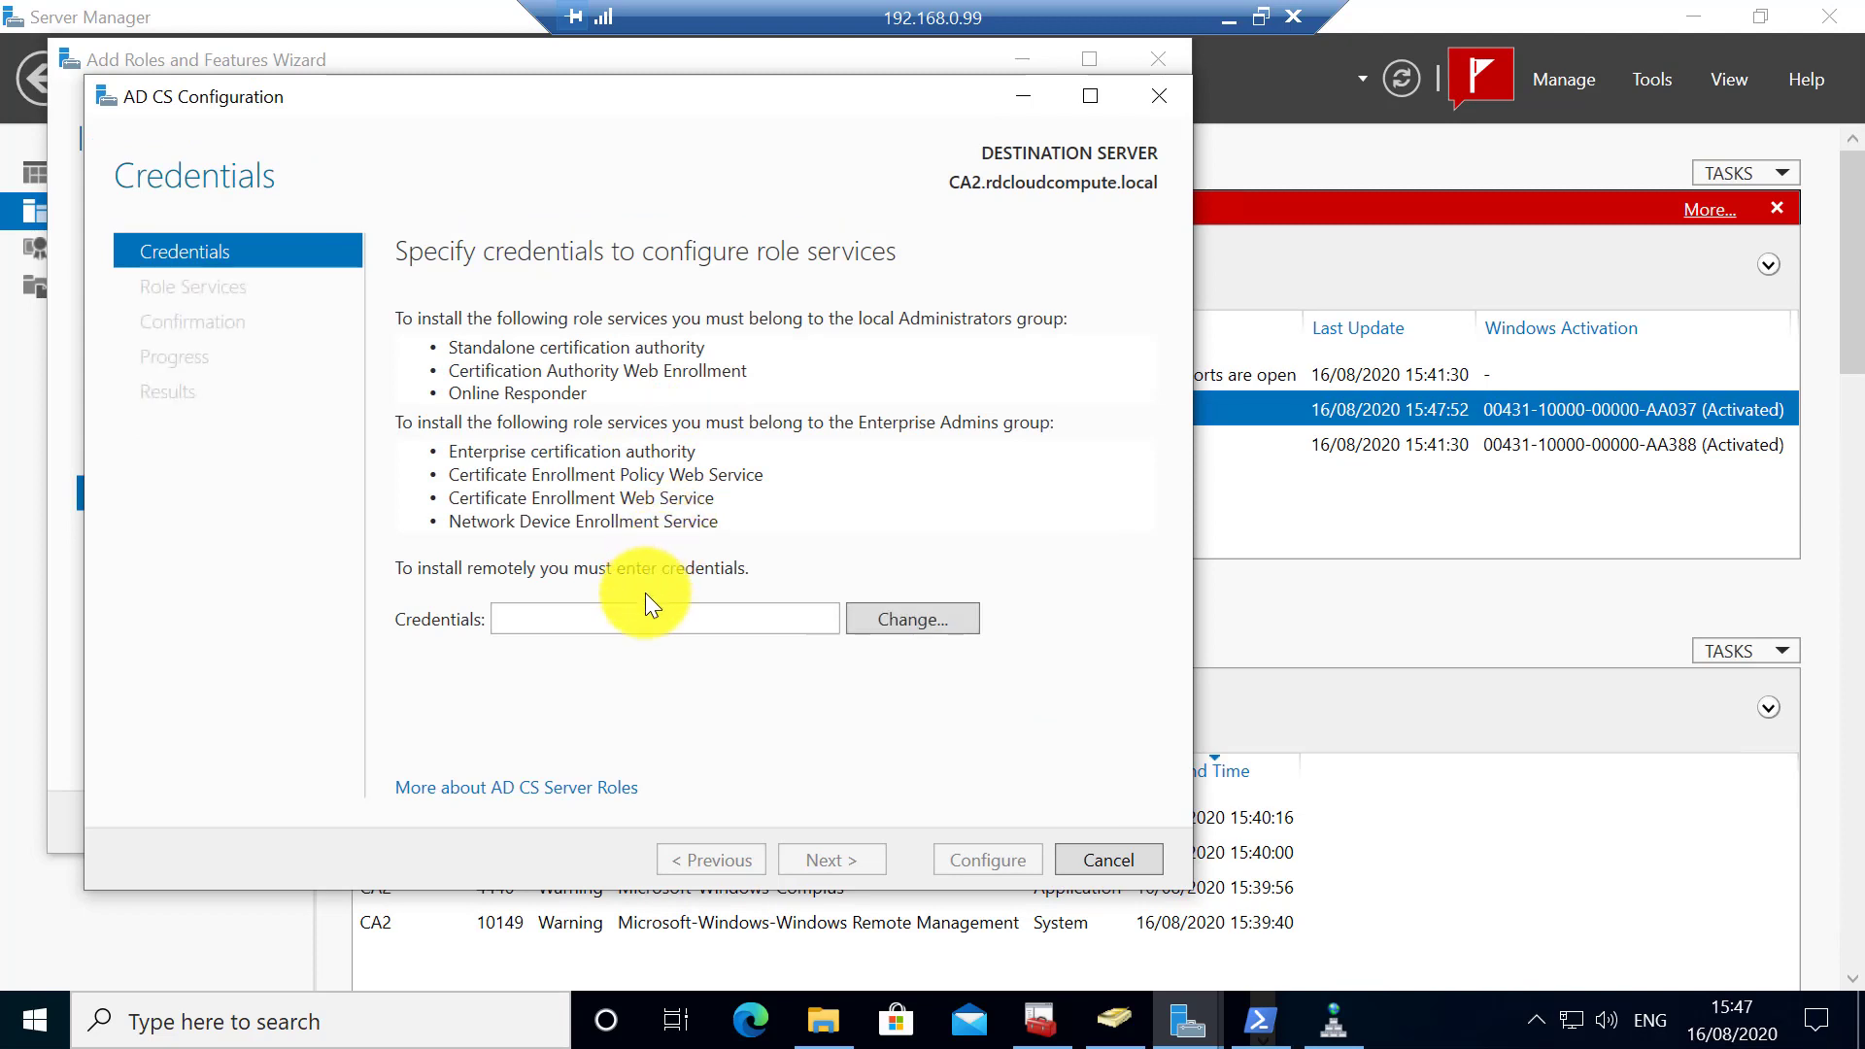
{"action": "left_click", "coordinate": [640, 610]}
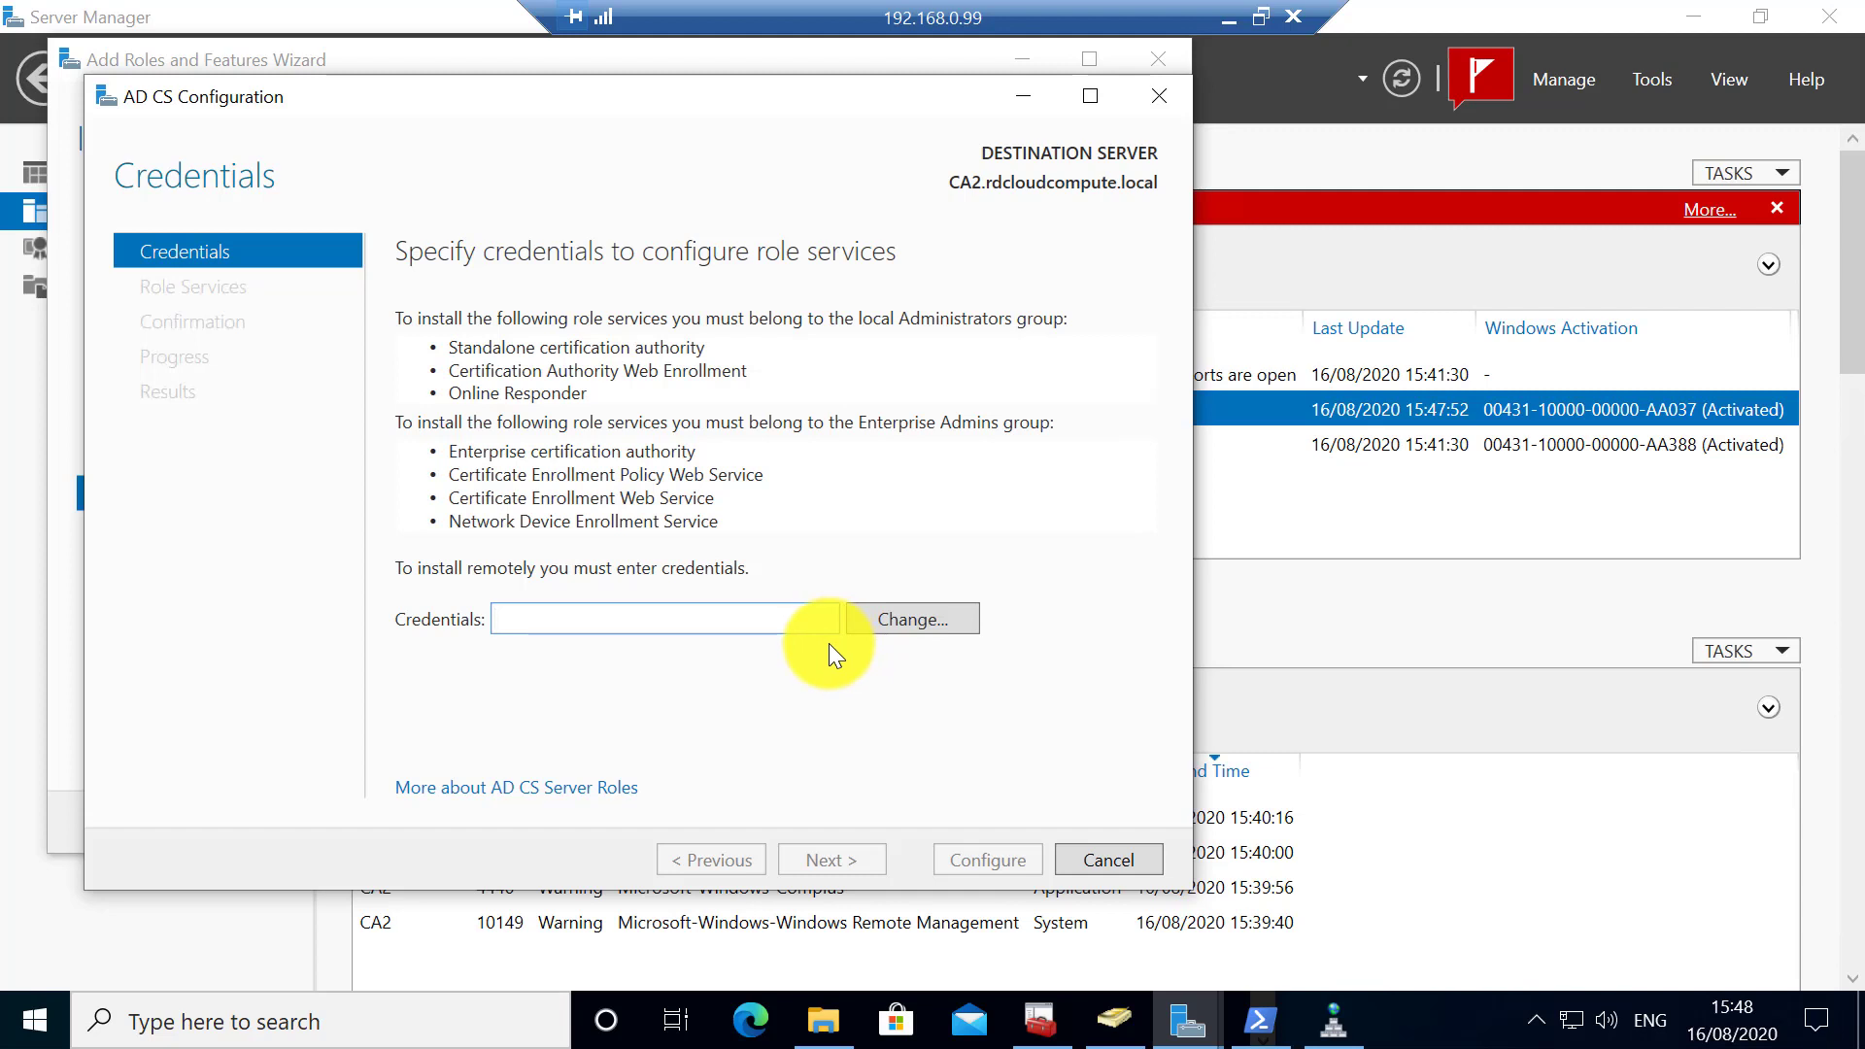
{"action": "left_click", "coordinate": [878, 623]}
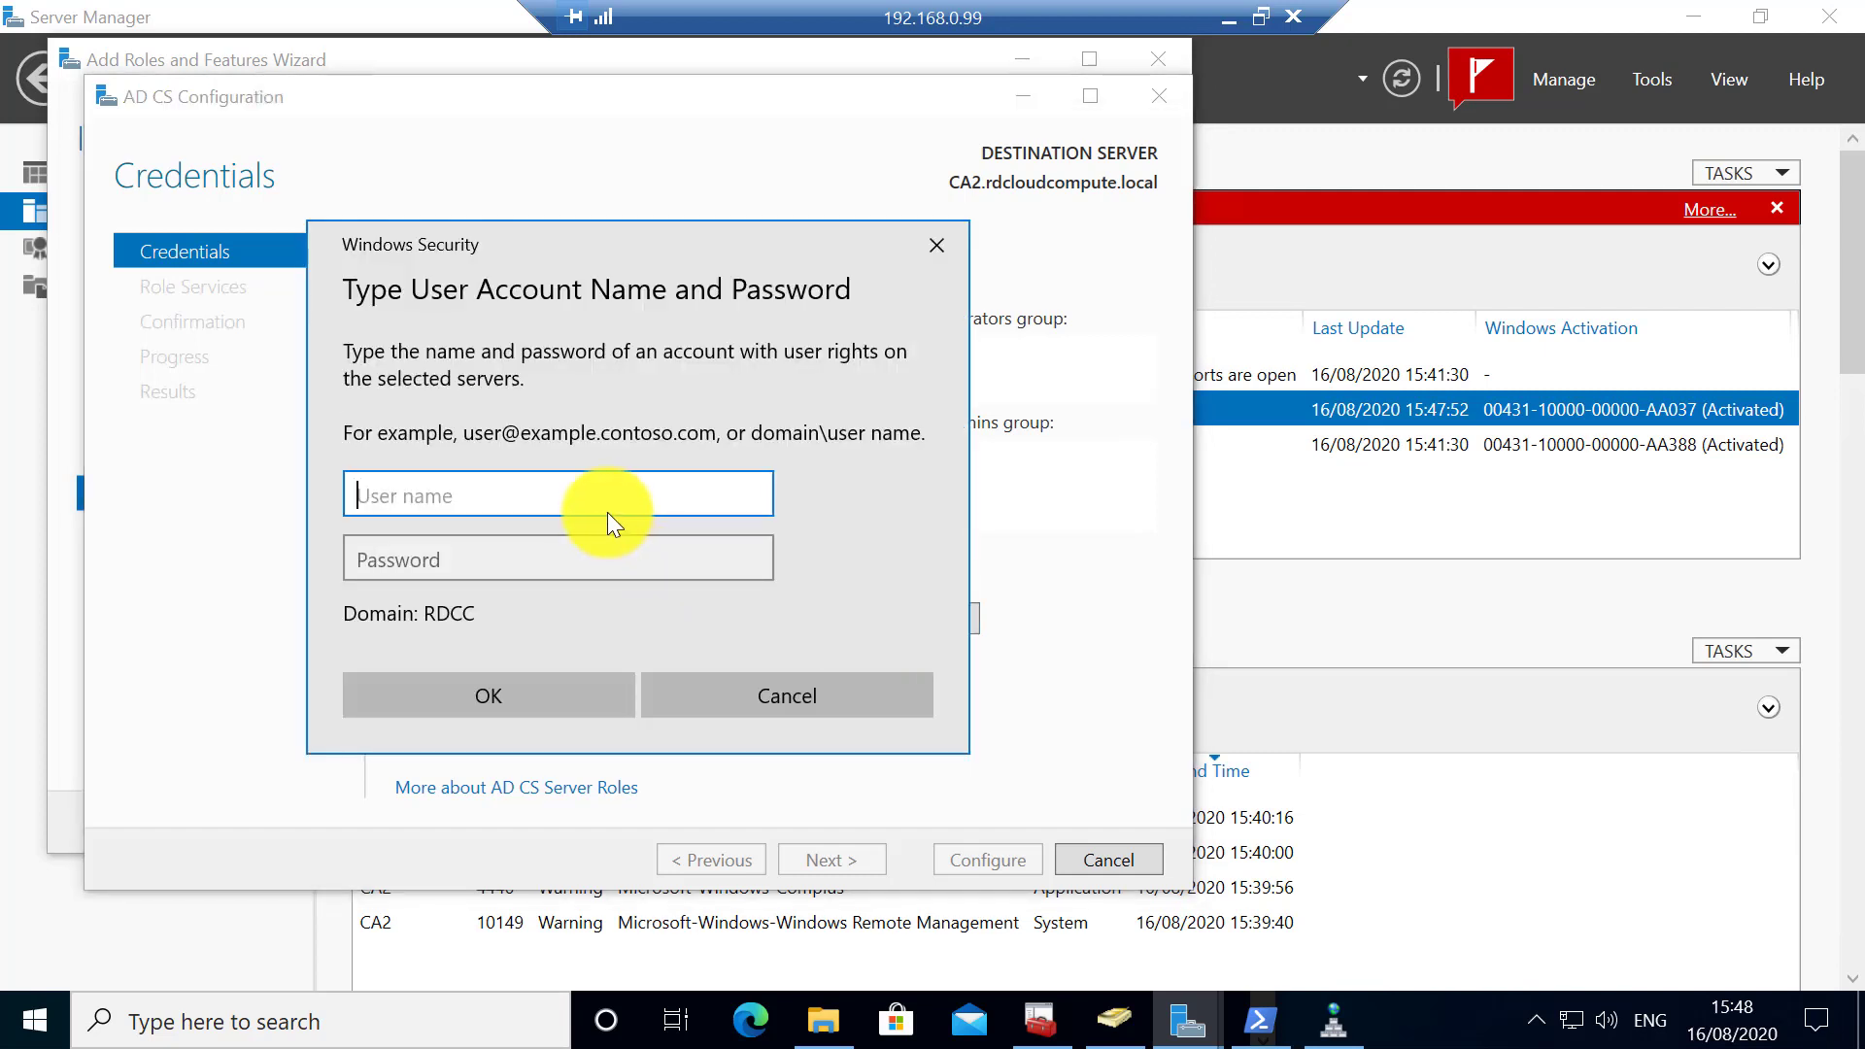
{"action": "type", "text": "administrator"}
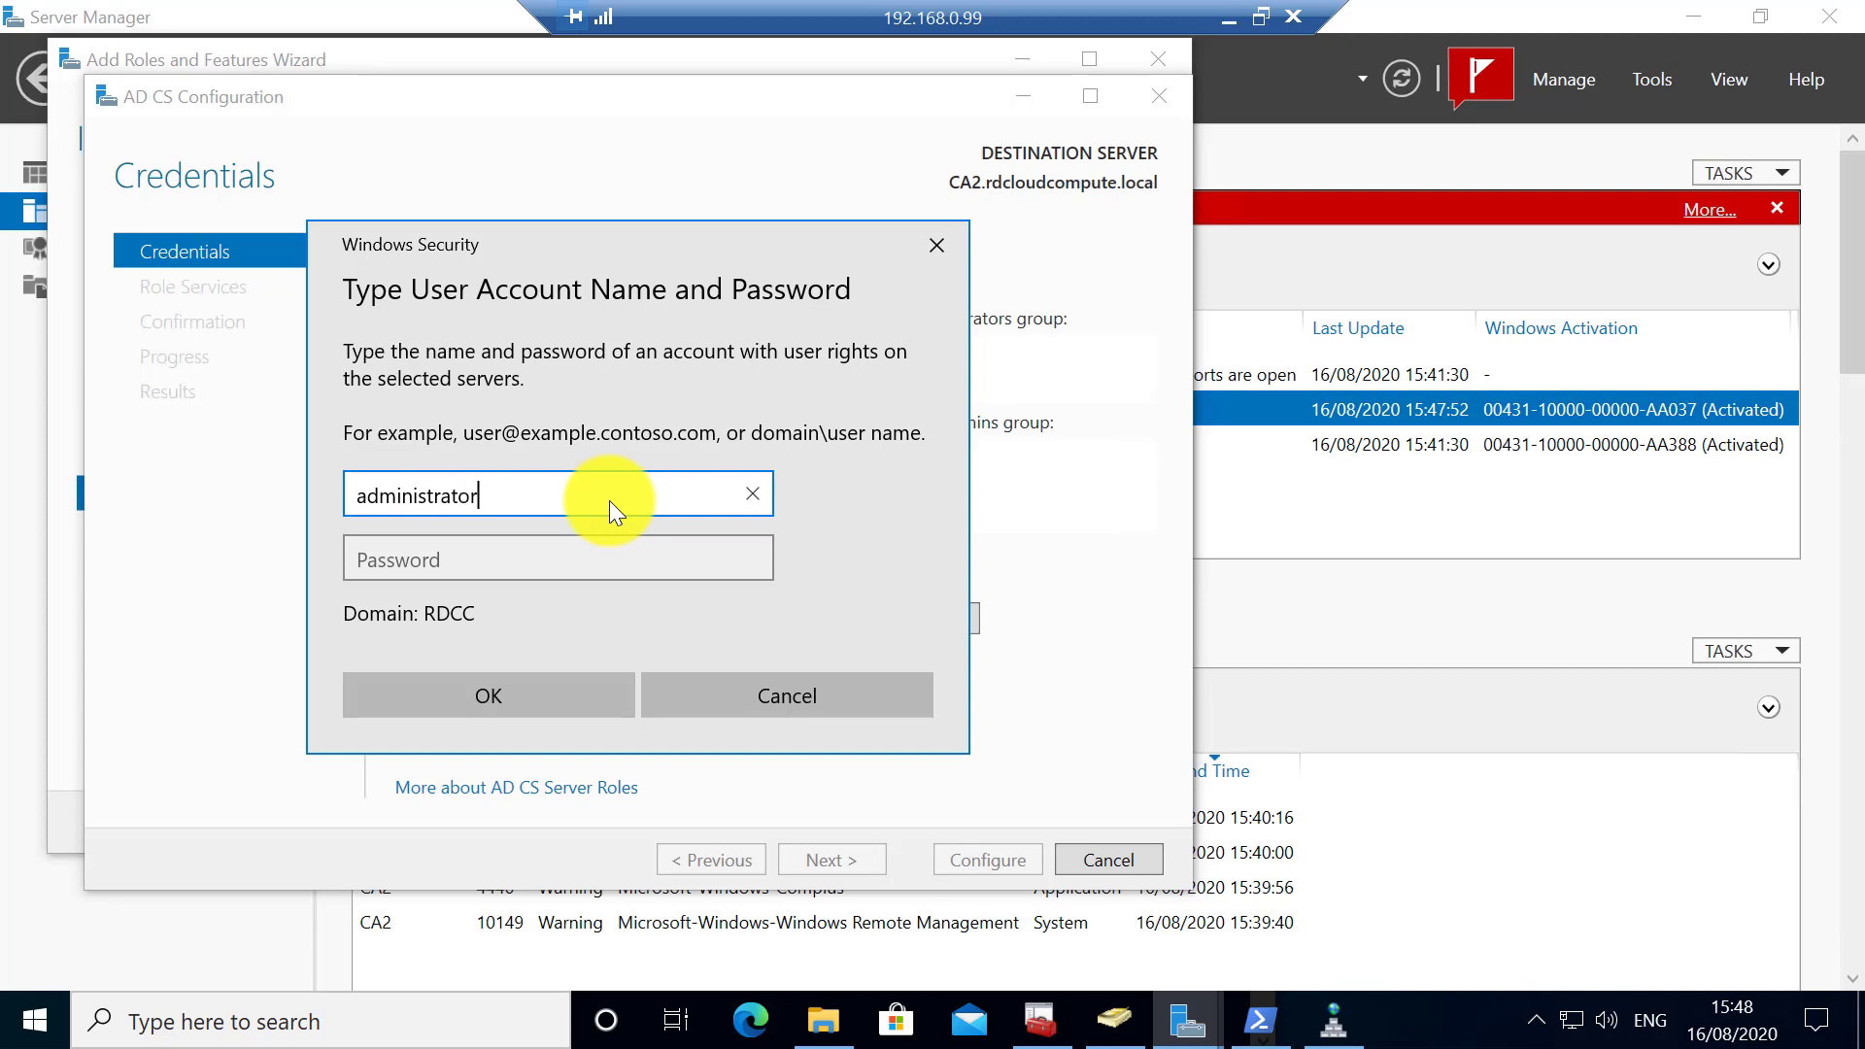
{"action": "key", "text": "Tab"}
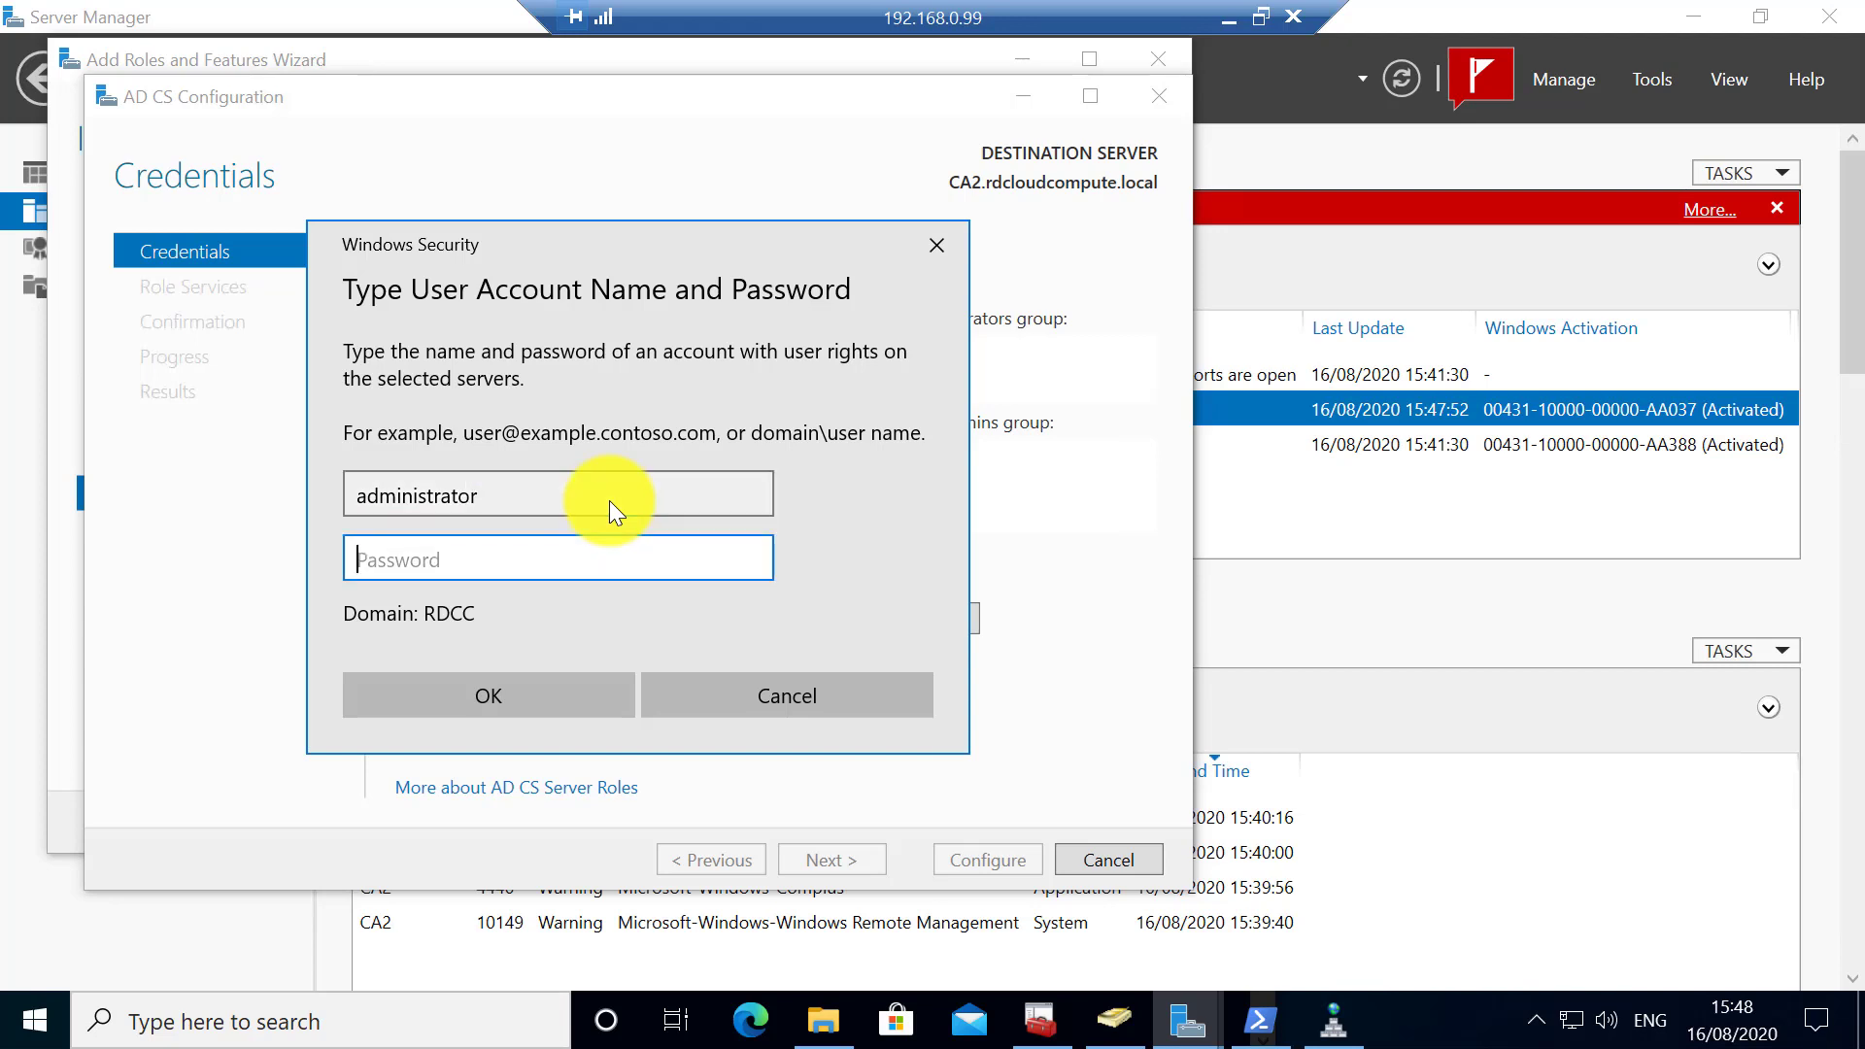
{"action": "type", "text": "********"}
{"action": "left_click", "coordinate": [488, 701]}
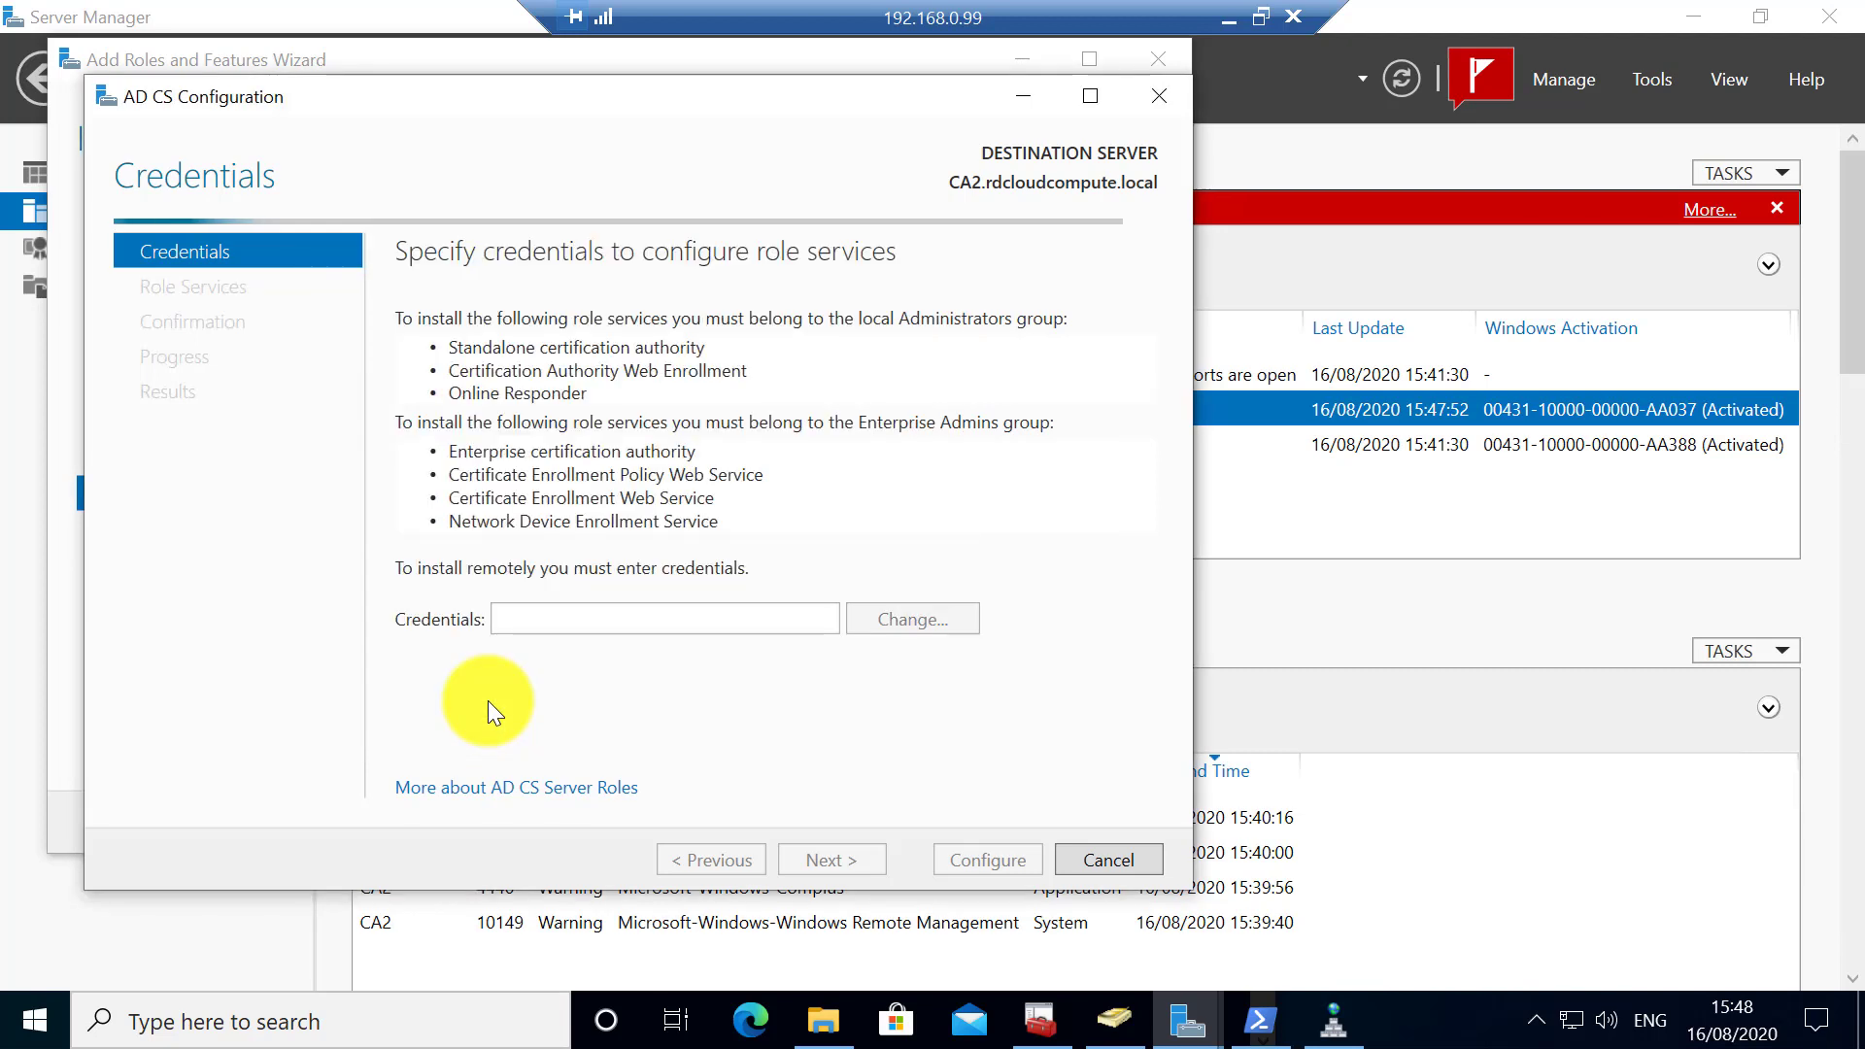
- Select the Certification Authority role service and set it up as an Enterprise Subordinate CA
{"action": "left_click", "coordinate": [831, 860]}
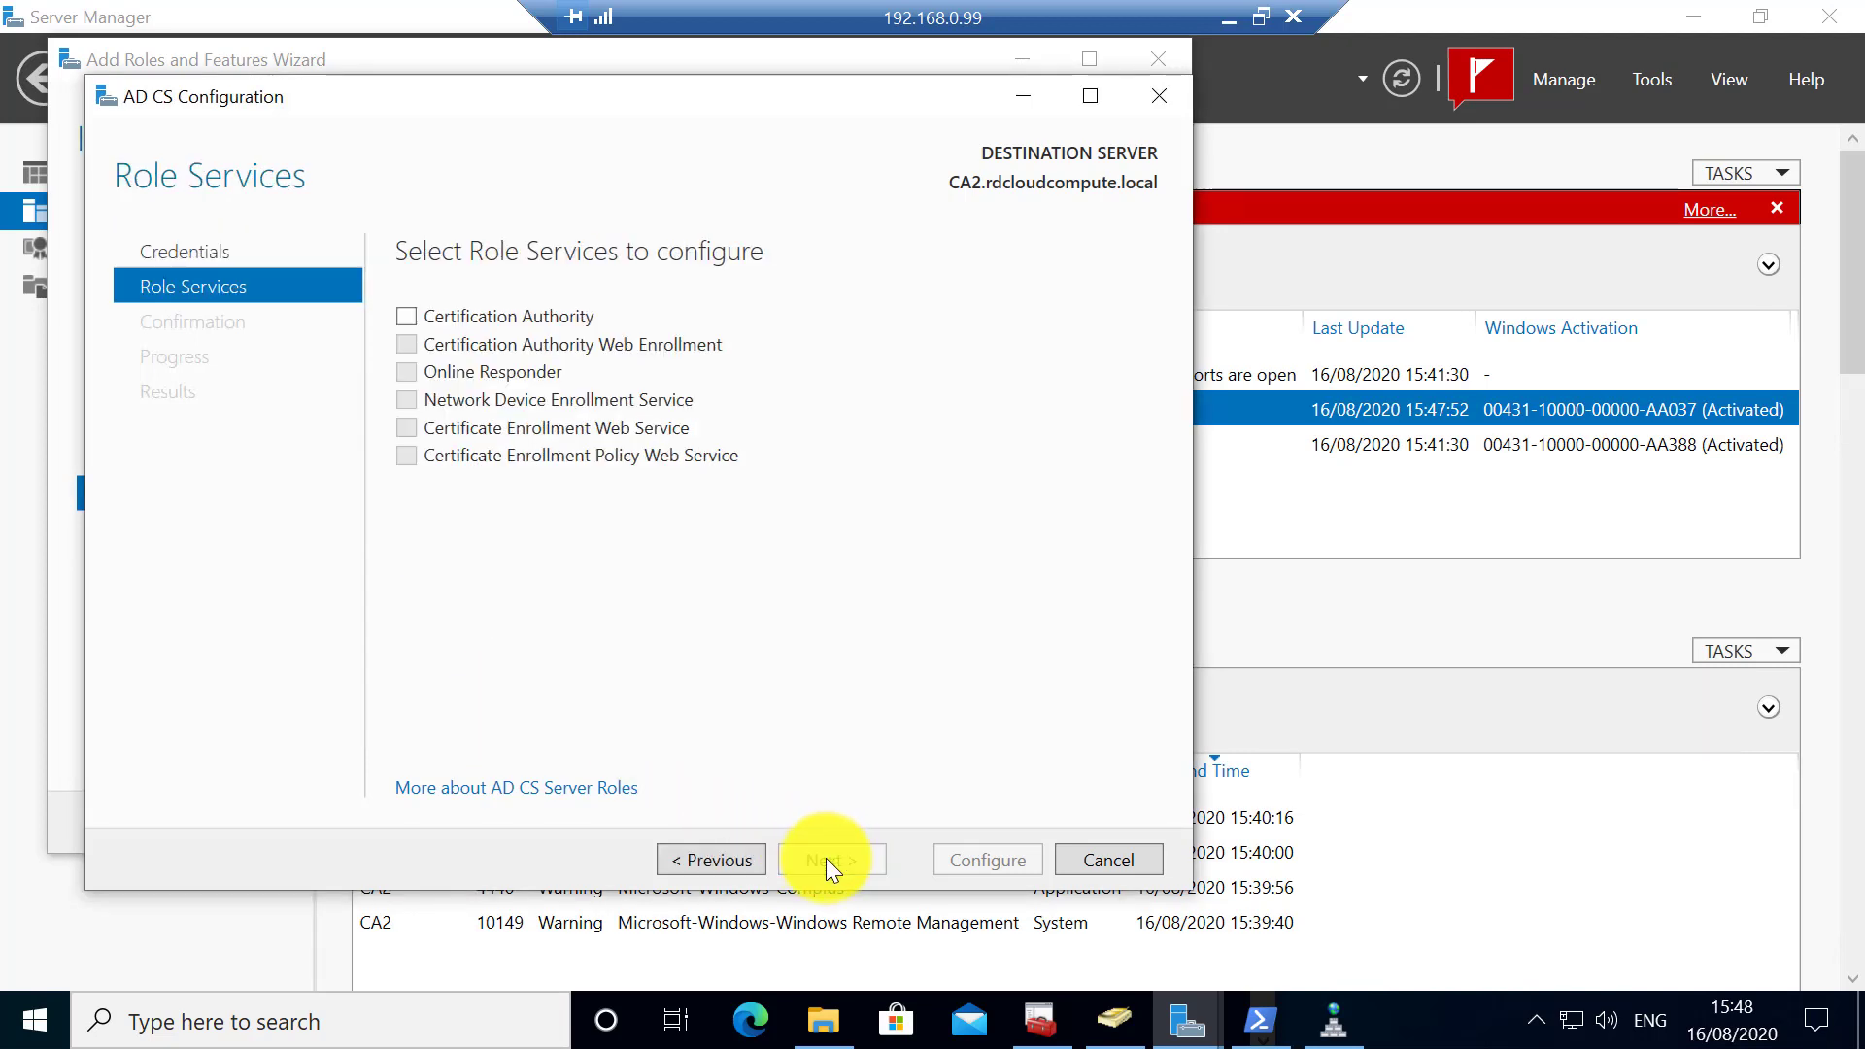
{"action": "left_click", "coordinate": [486, 312]}
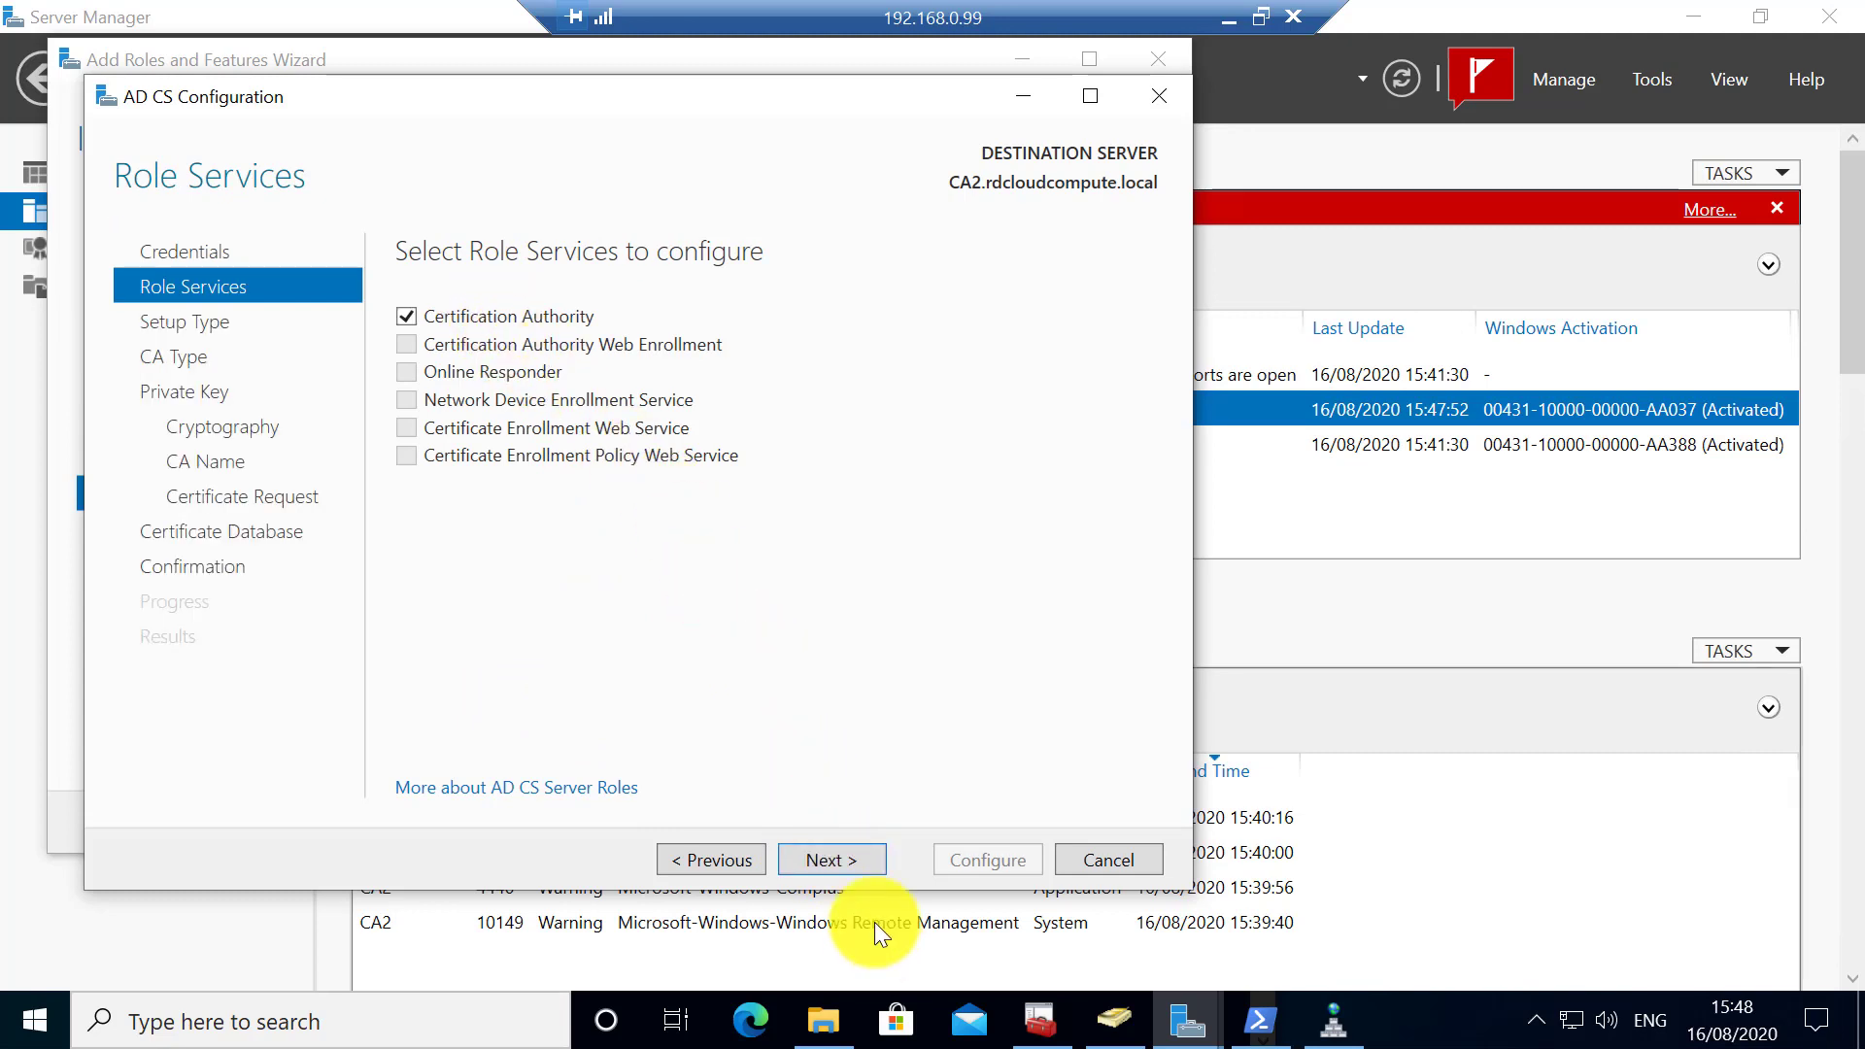
{"action": "left_click", "coordinate": [807, 859]}
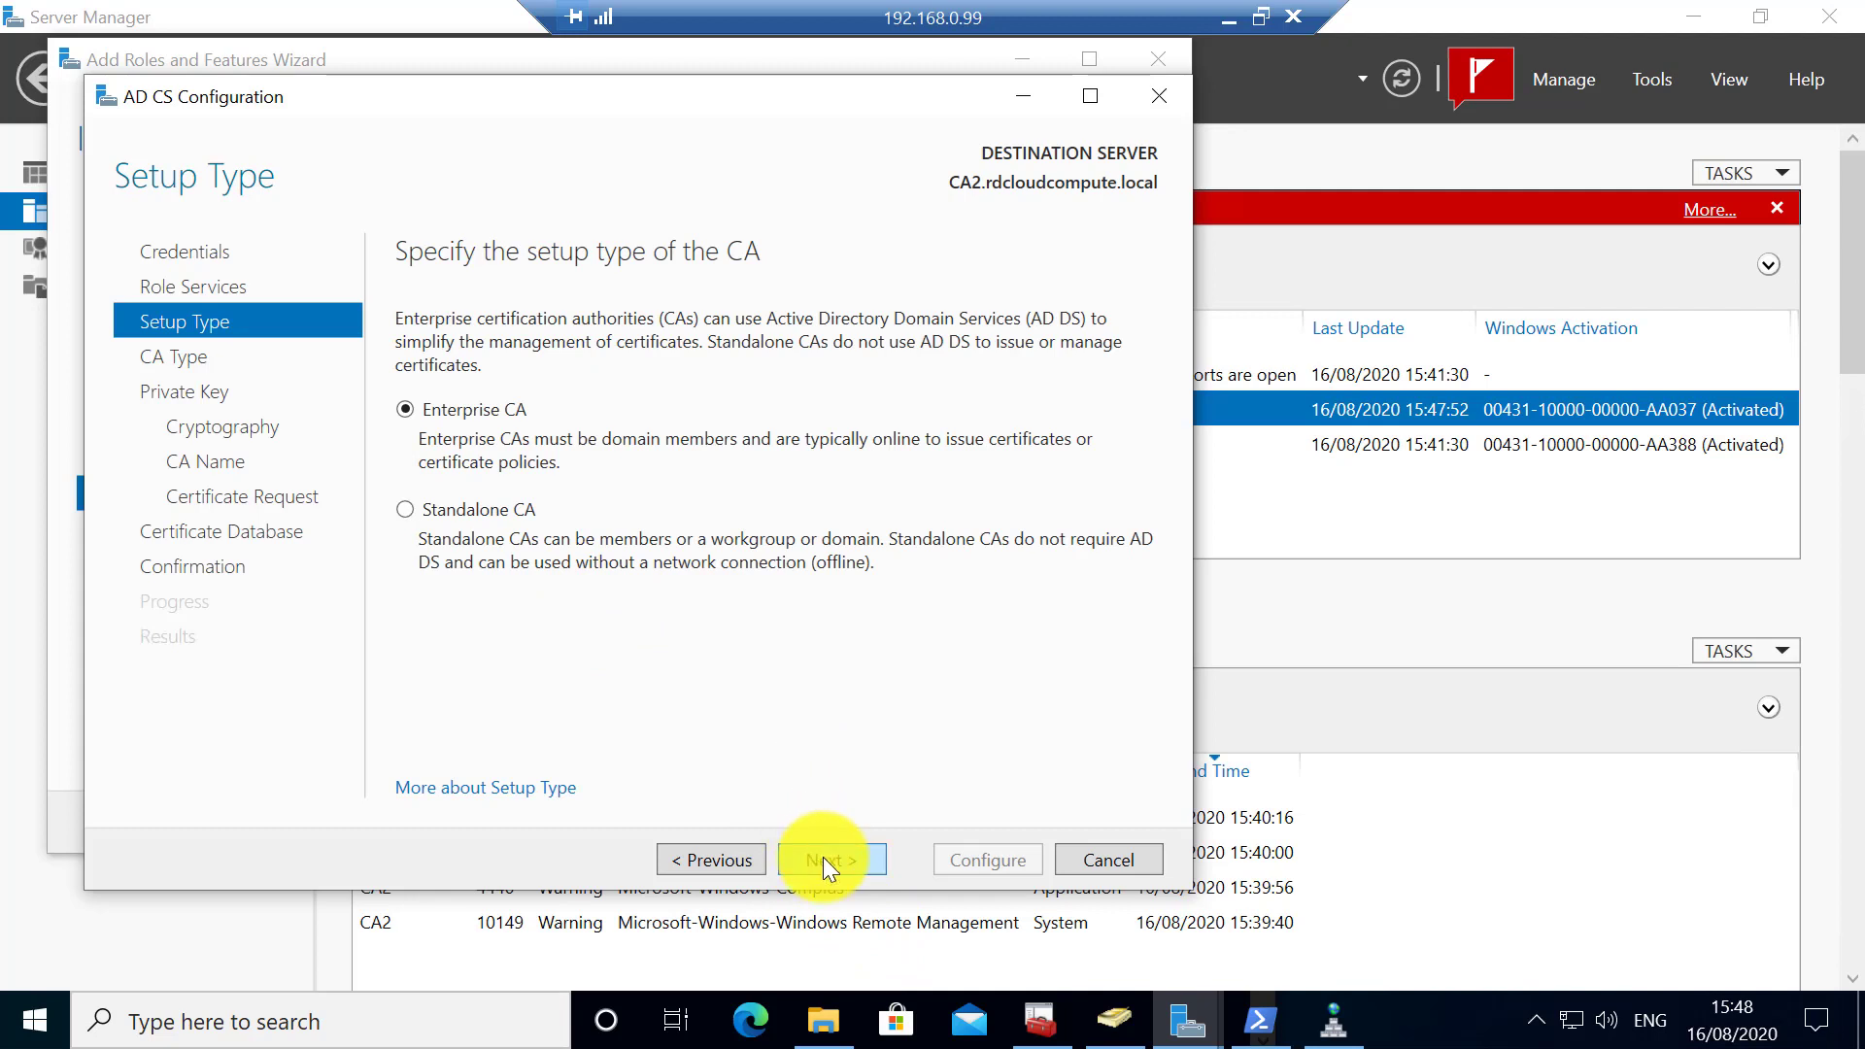
{"action": "left_click", "coordinate": [824, 861]}
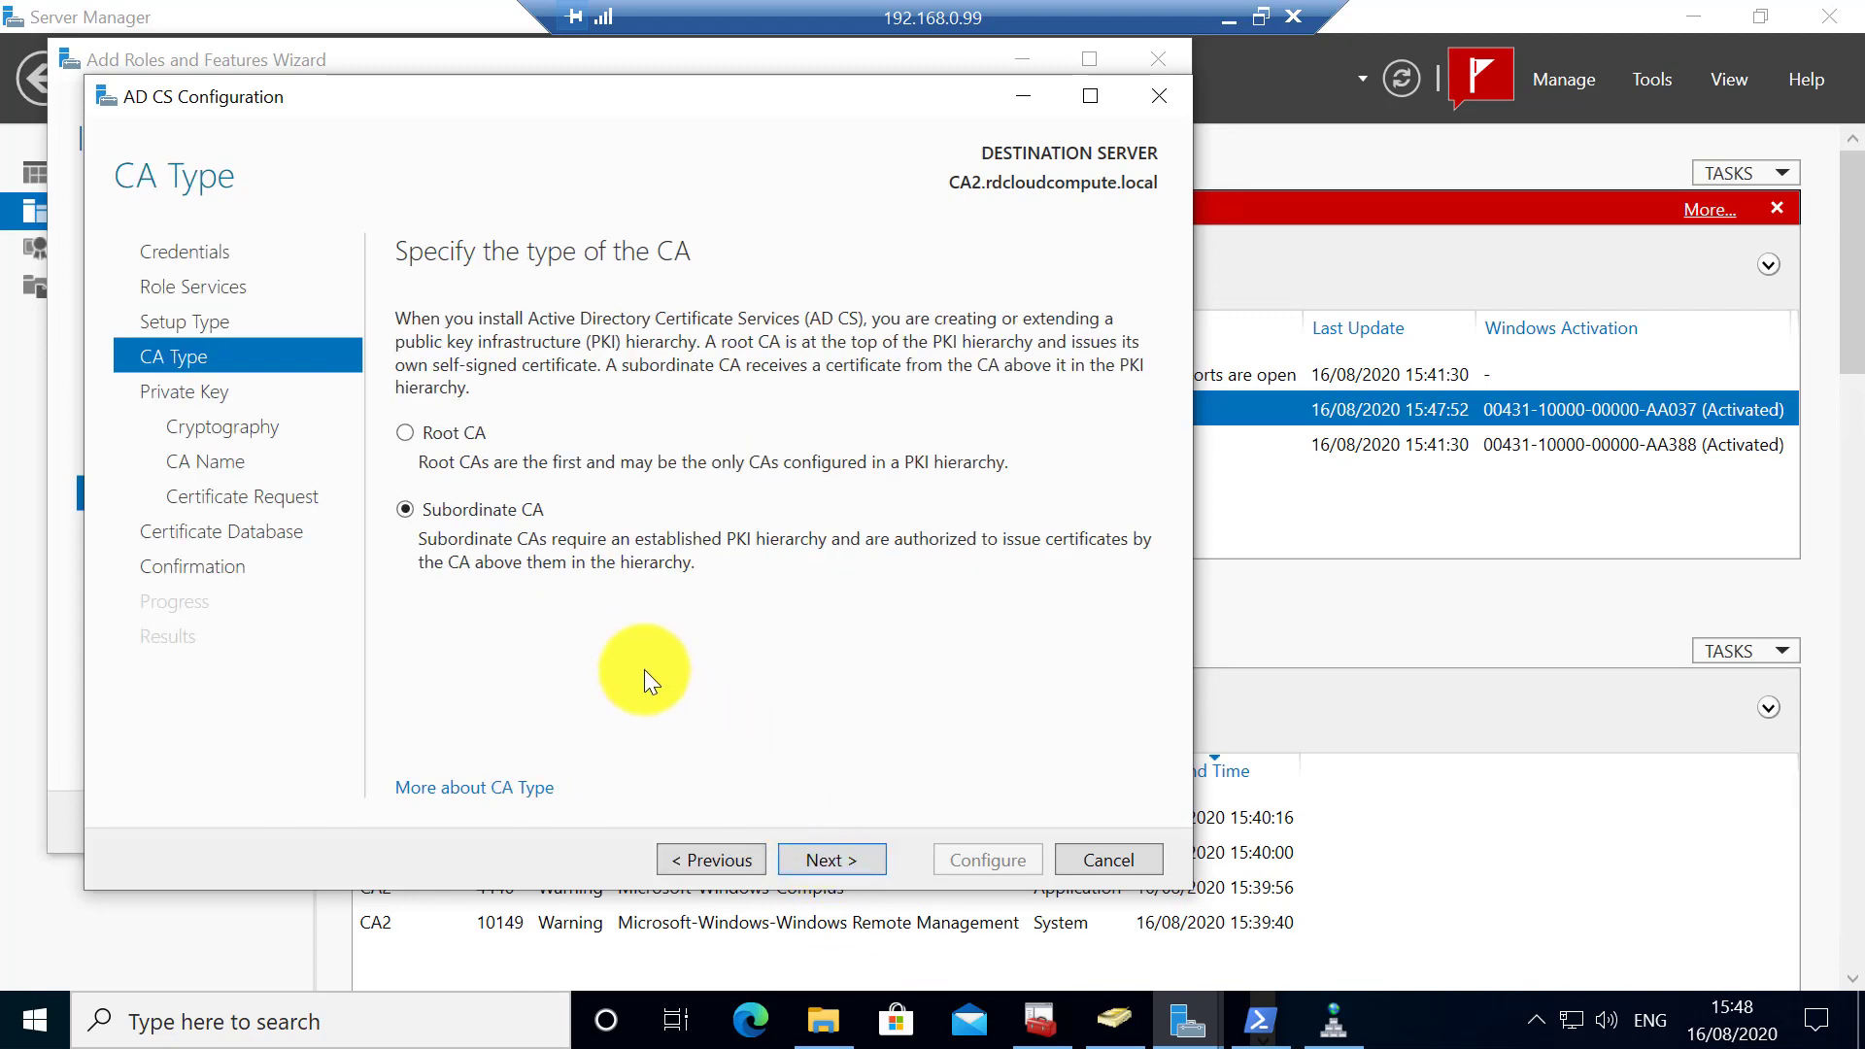
{"action": "left_click", "coordinate": [830, 861]}
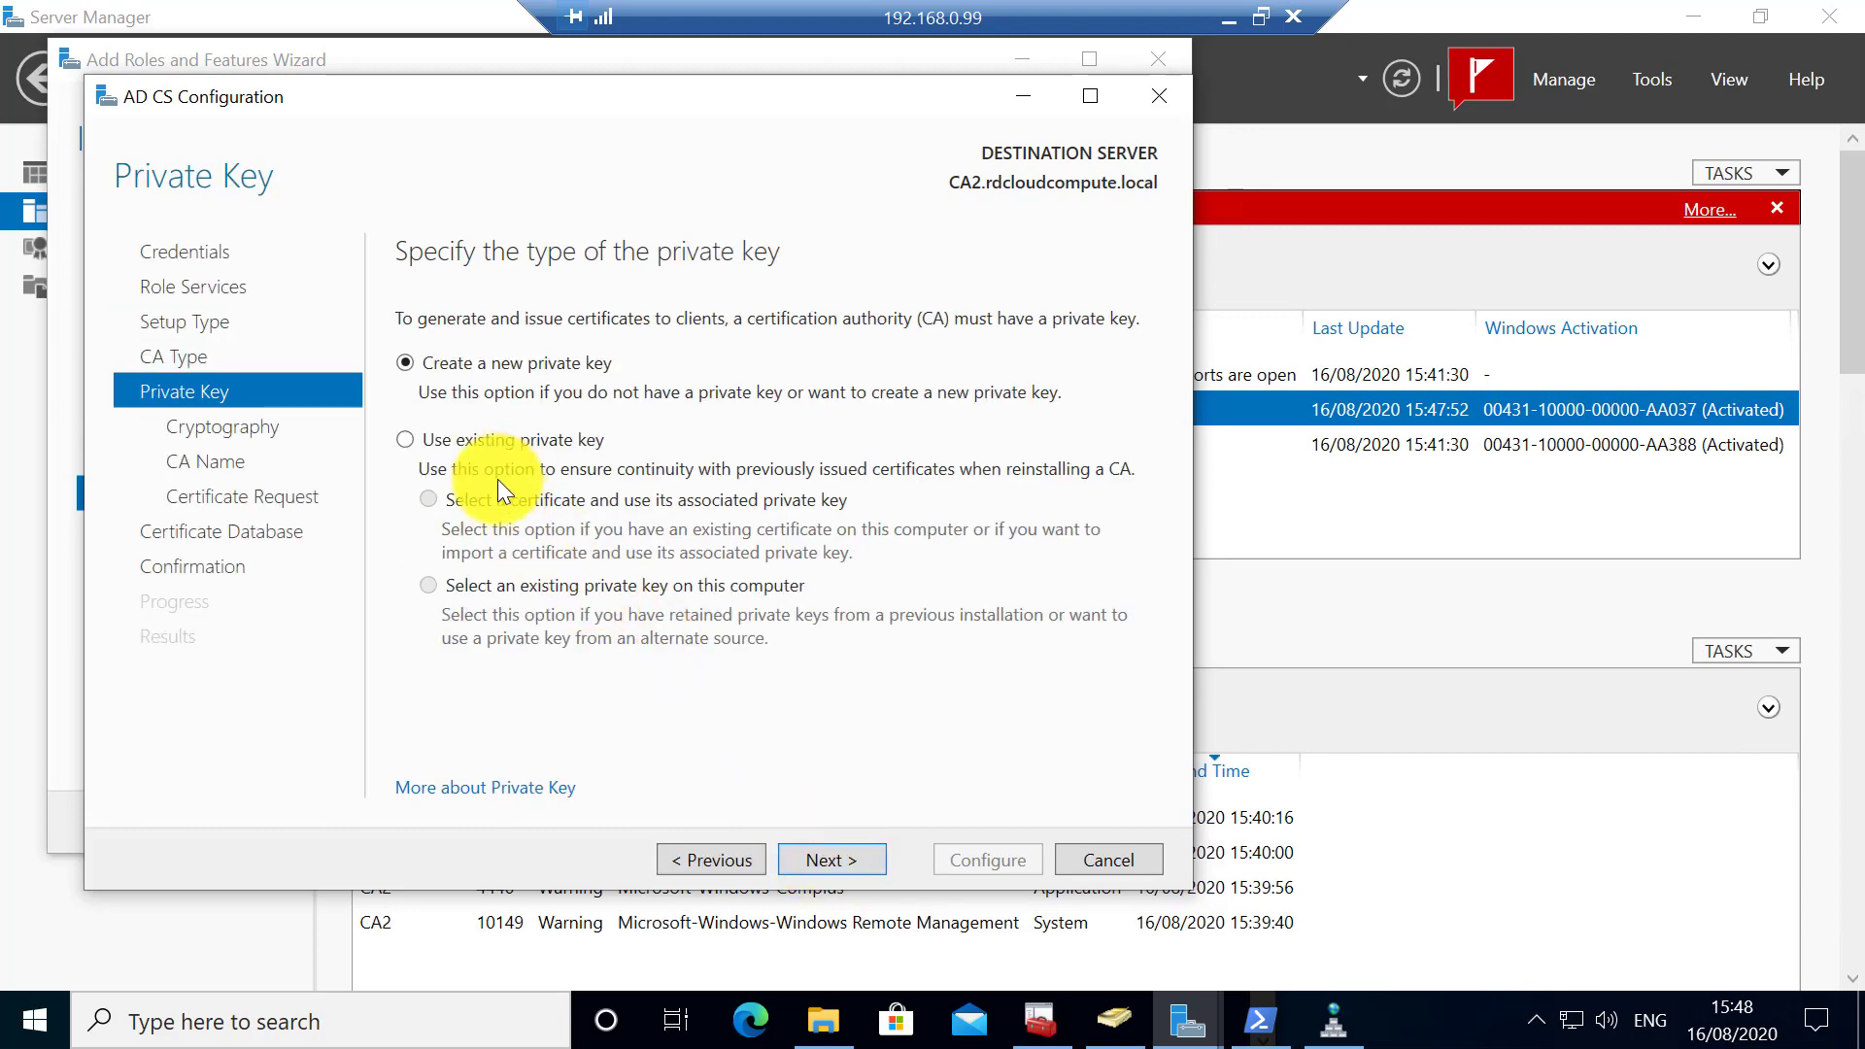
- Choose to reuse an existing private key and browse the Desktop for a certificate backup to import
{"action": "left_click", "coordinate": [491, 441]}
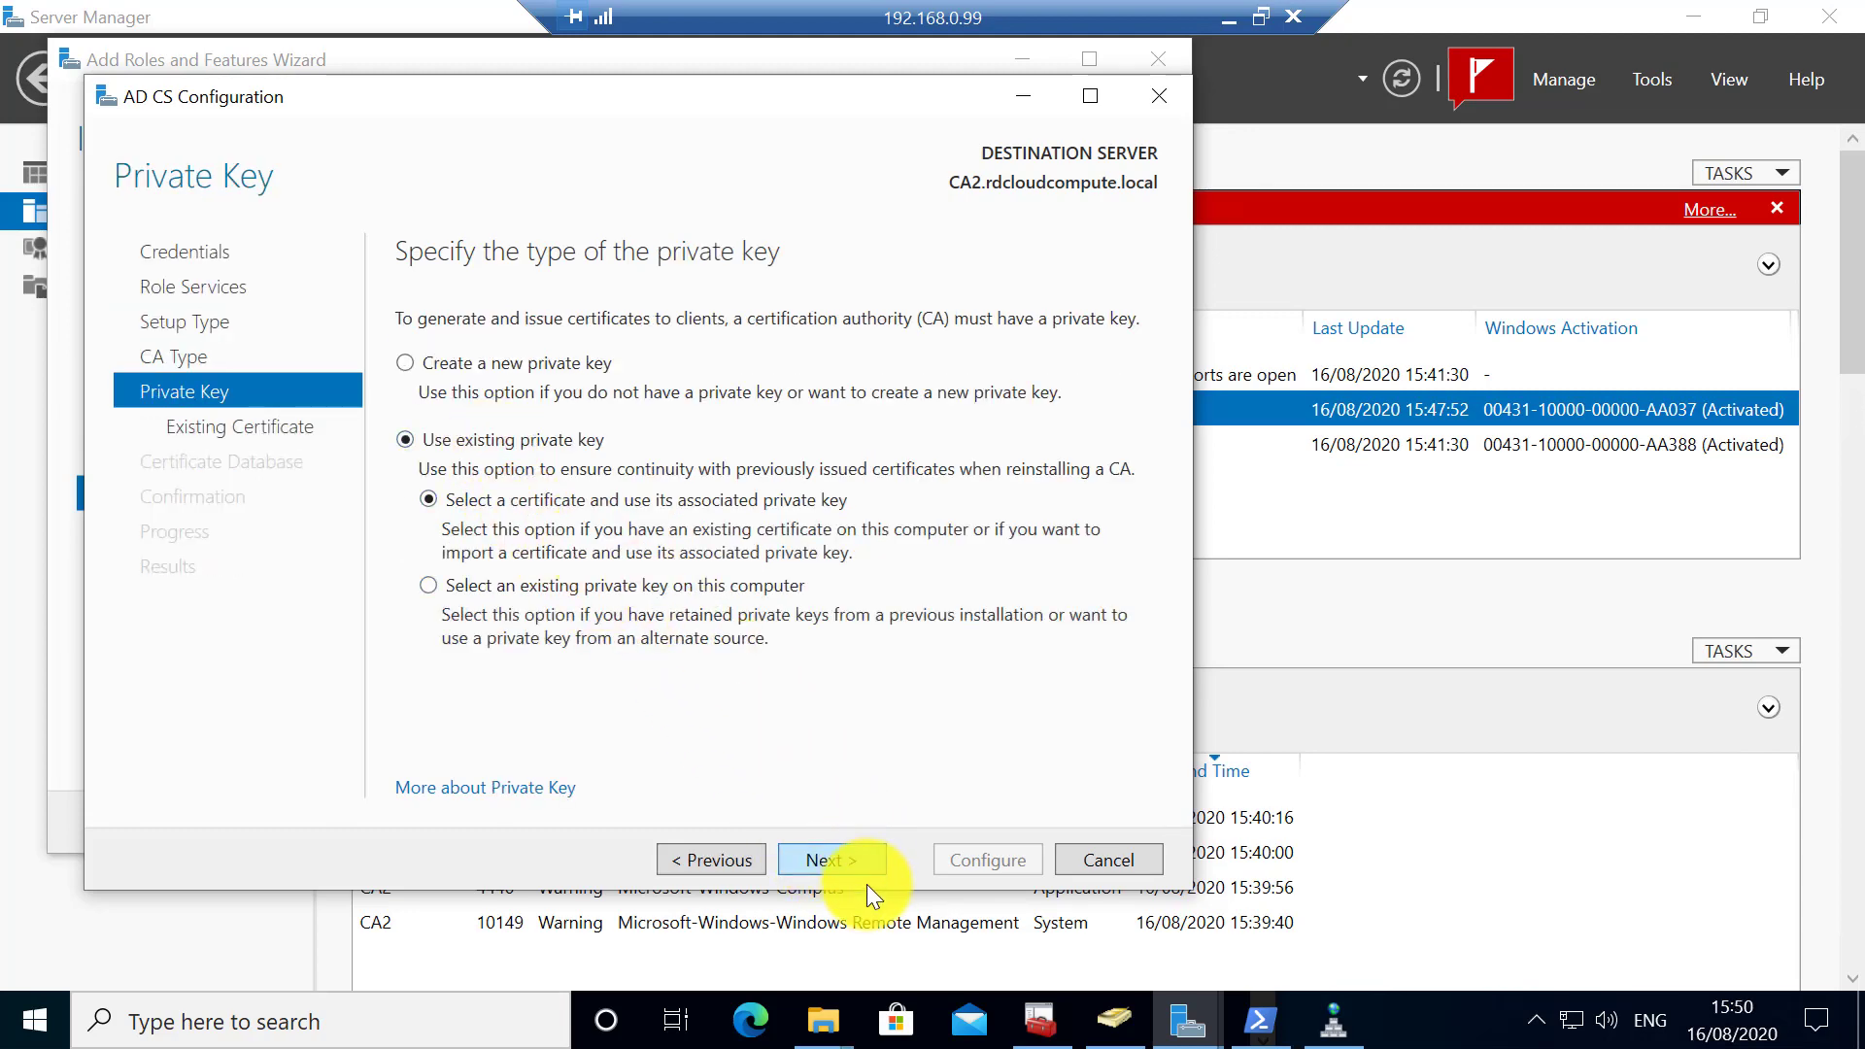
{"action": "left_click", "coordinate": [851, 861]}
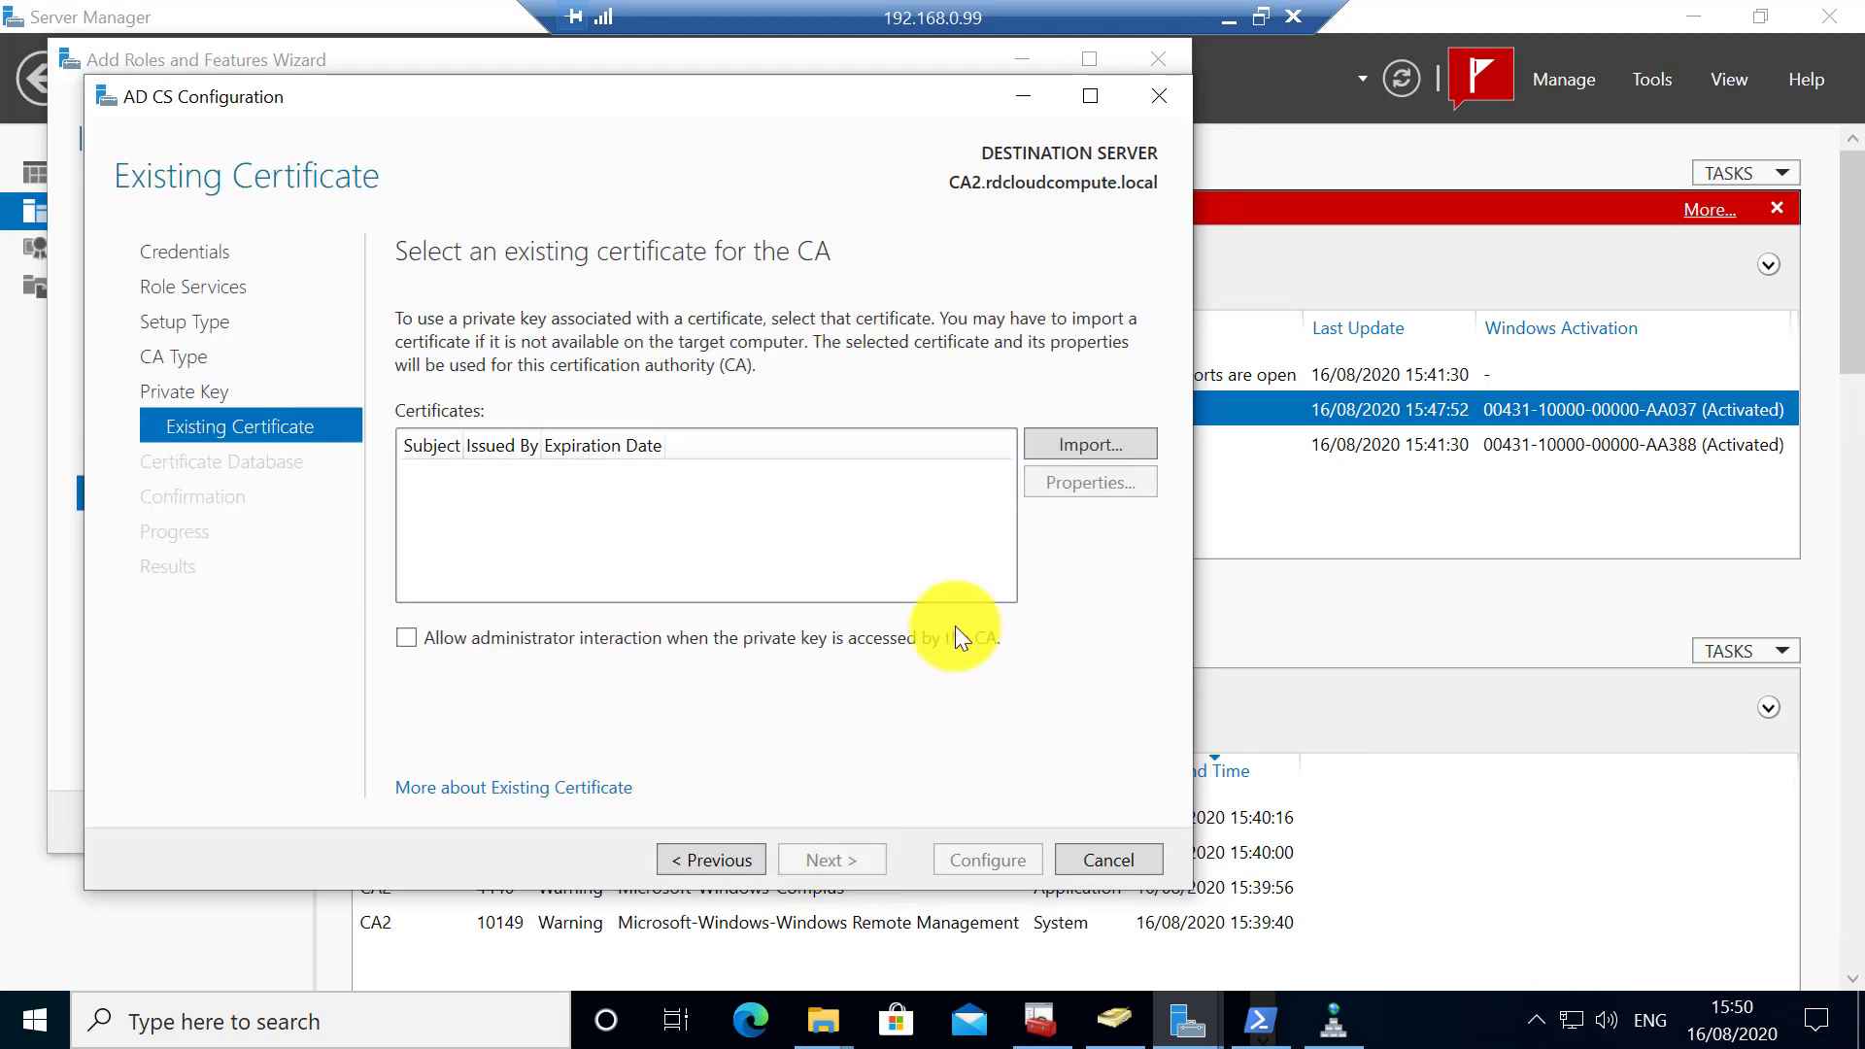
{"action": "left_click", "coordinate": [1057, 456]}
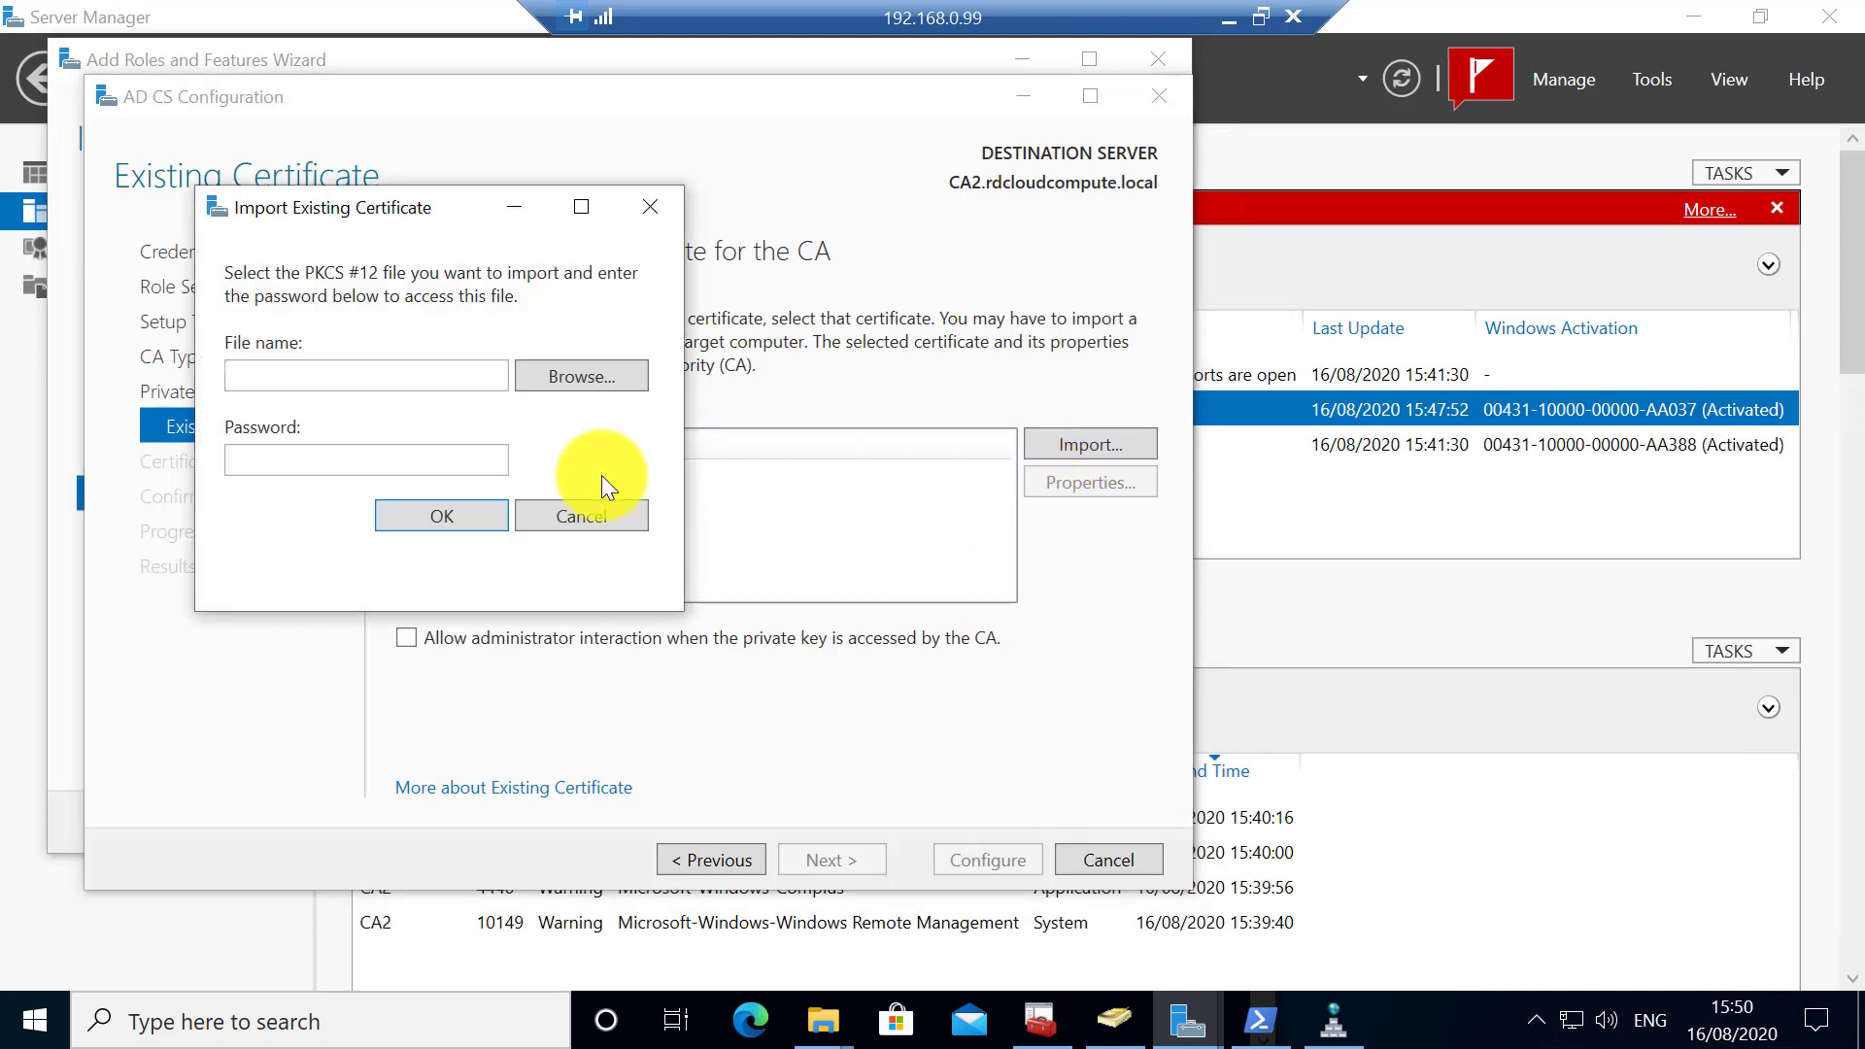
{"action": "left_click", "coordinate": [570, 386]}
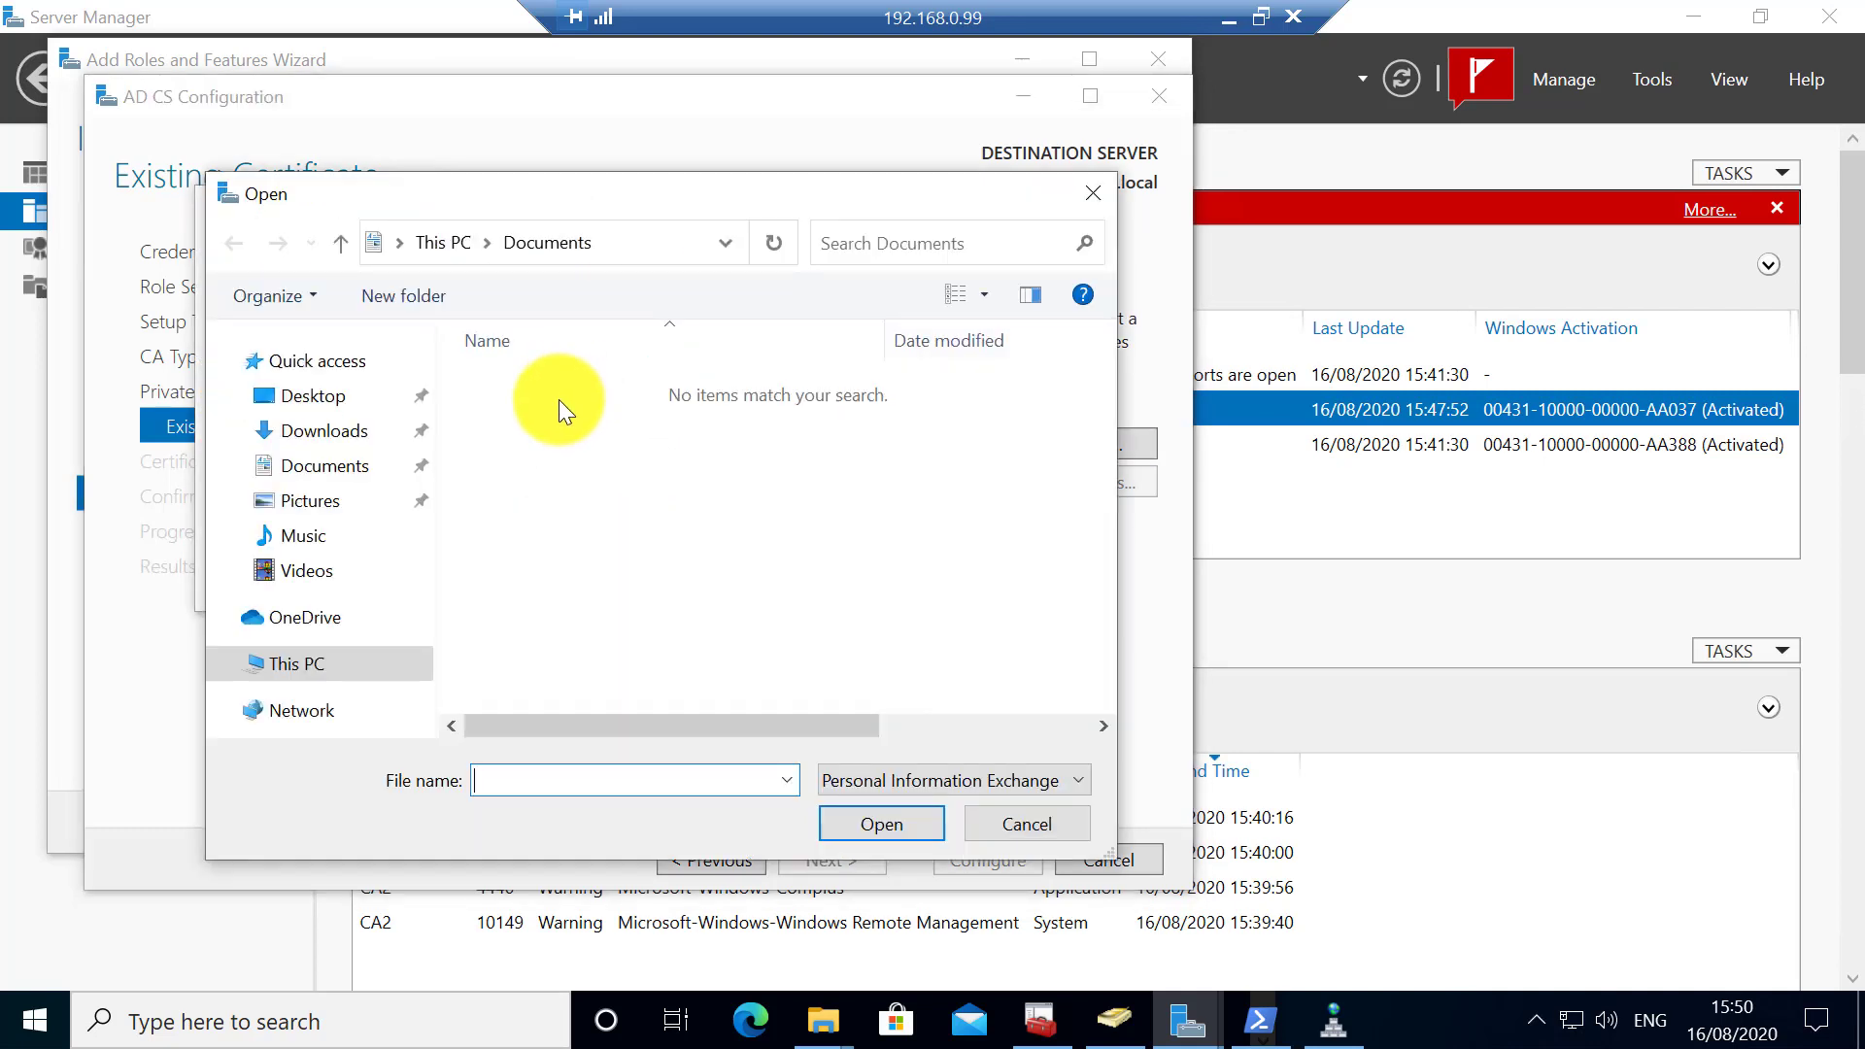
{"action": "left_click", "coordinate": [305, 398]}
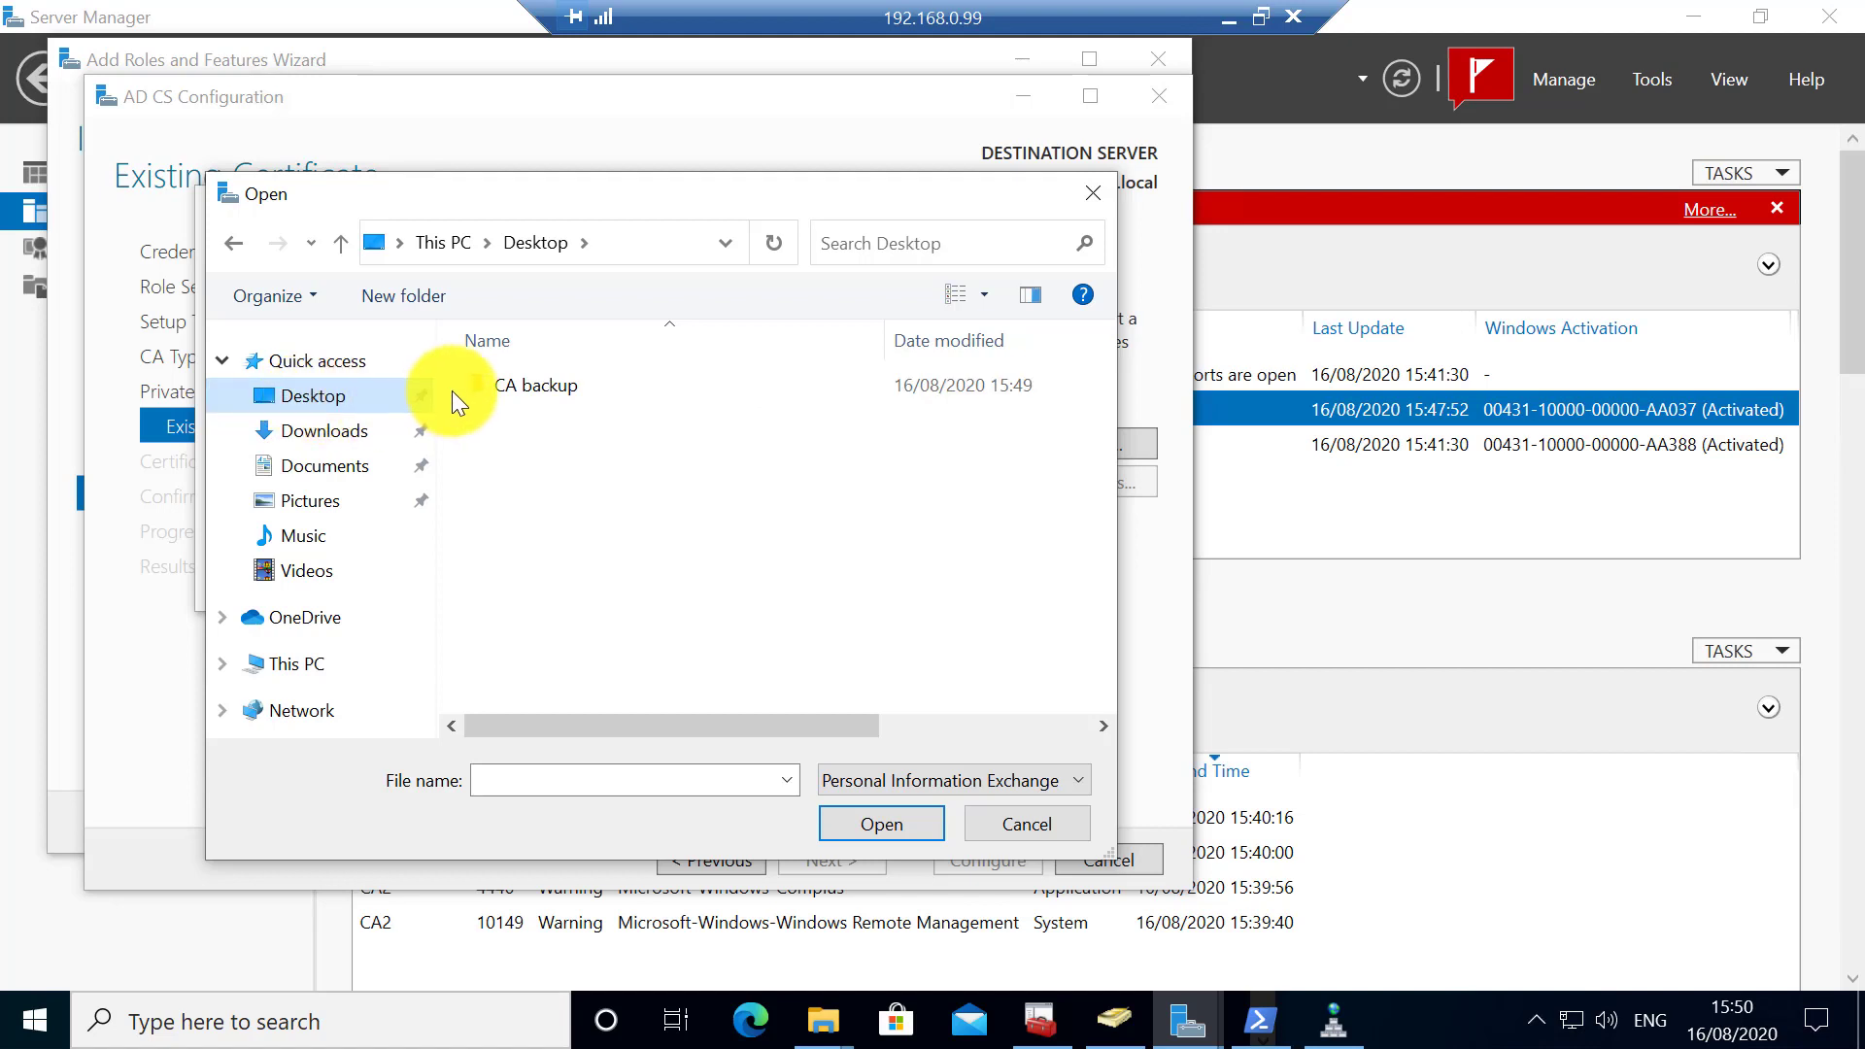
- Import the rdcloudcompute-Issuing-CA .pfx from the CA backup folder with its password
{"action": "left_click", "coordinate": [506, 387]}
{"action": "double_click", "coordinate": [506, 387]}
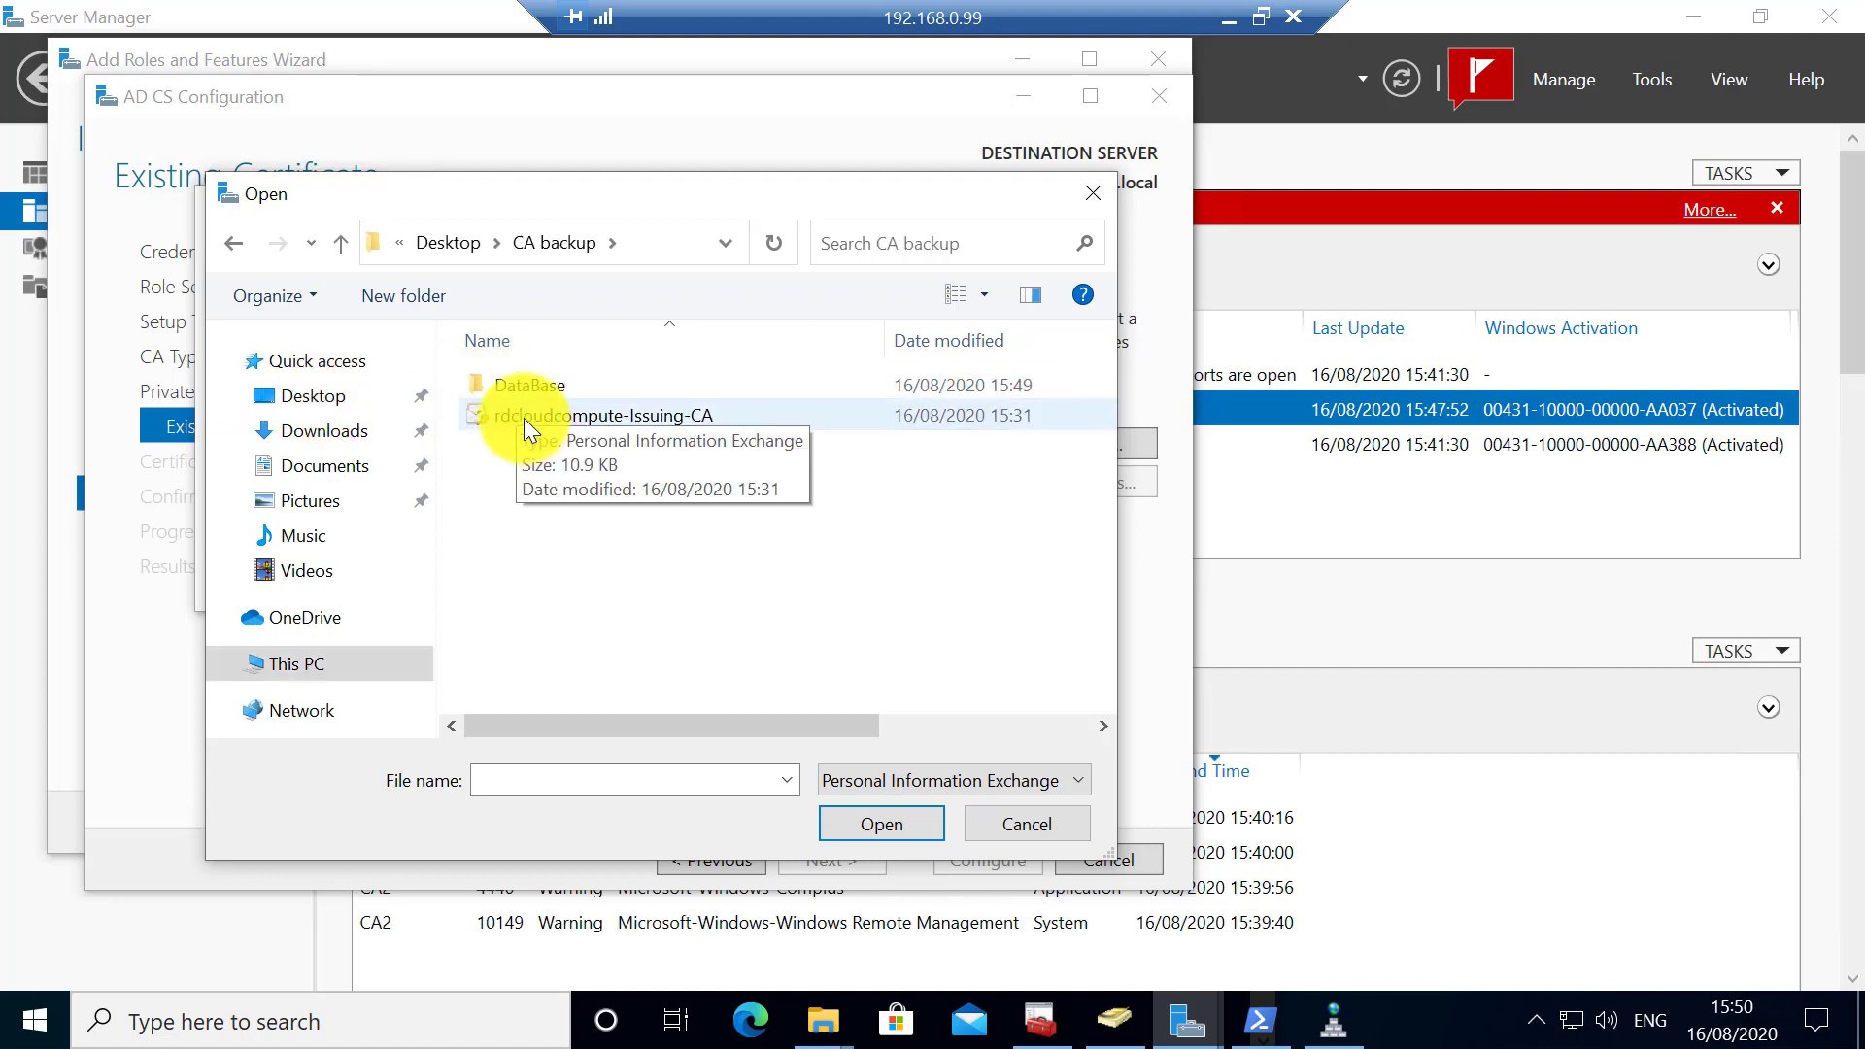
{"action": "double_click", "coordinate": [523, 418]}
{"action": "left_click", "coordinate": [441, 465]}
{"action": "type", "text": "••••••••"}
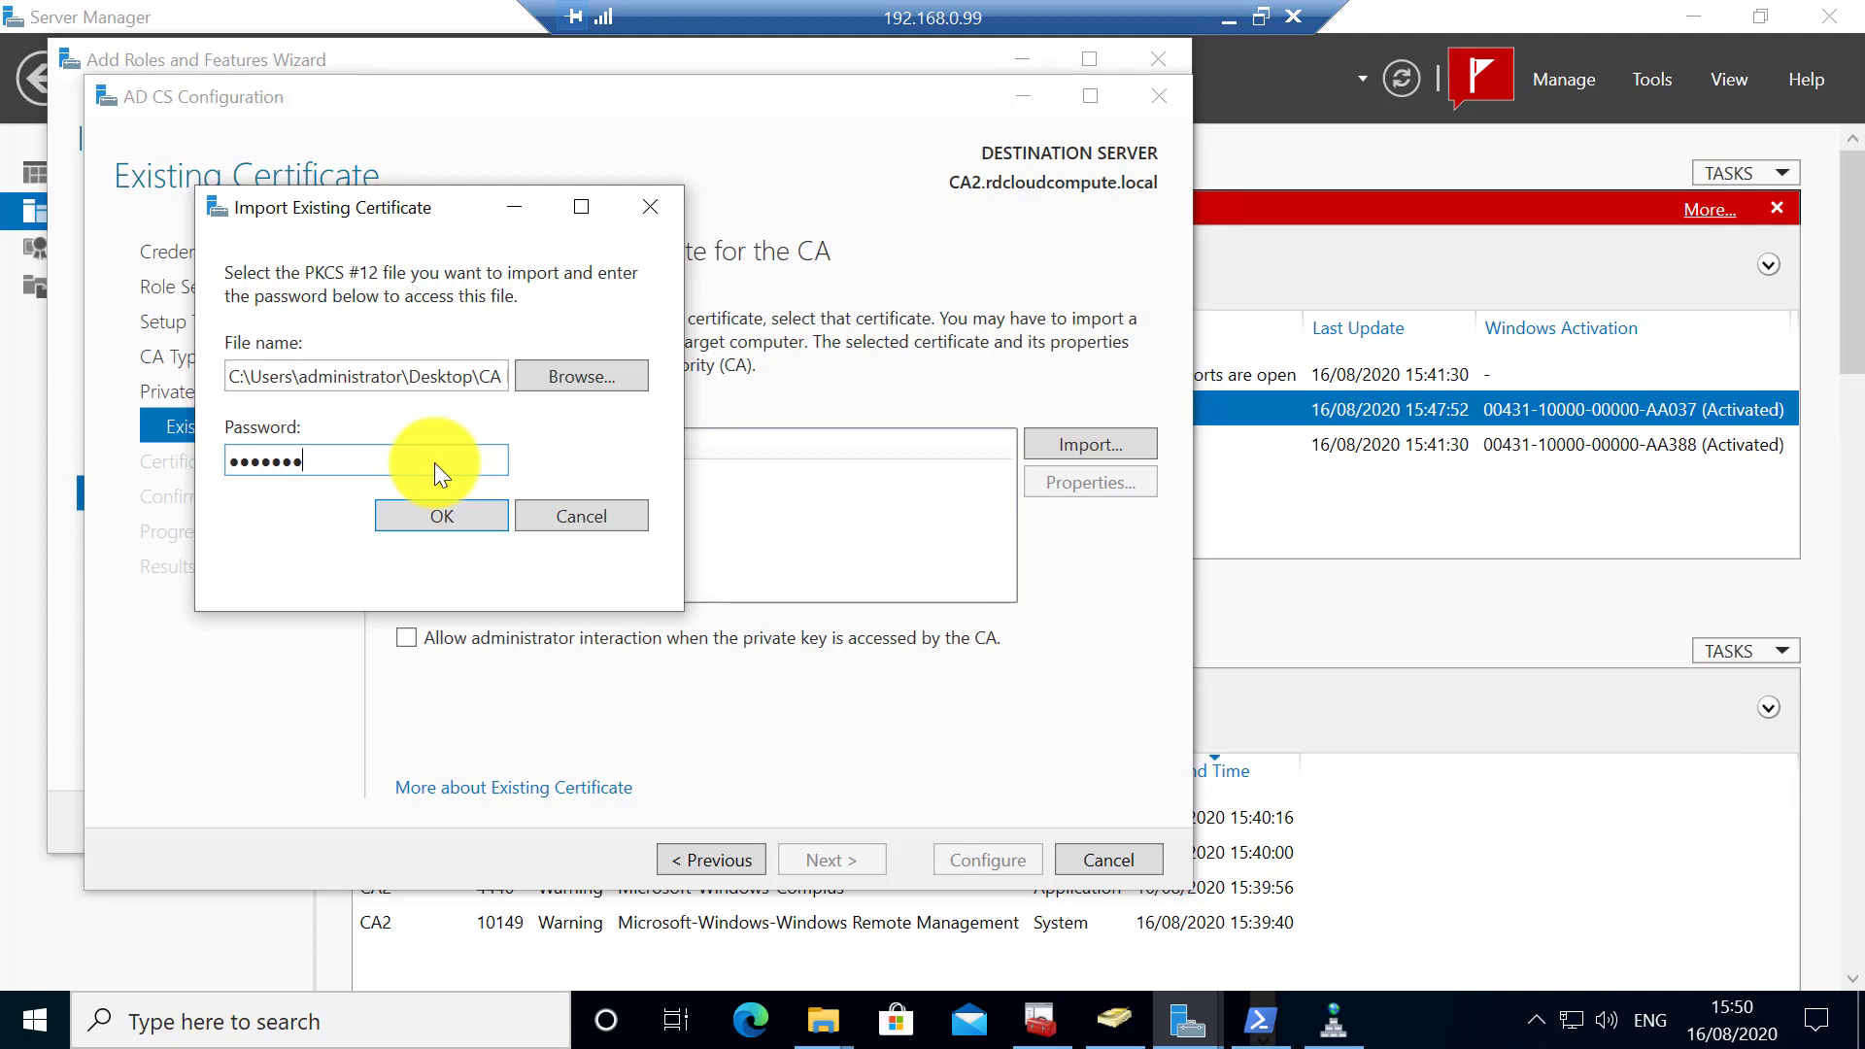
{"action": "left_click", "coordinate": [412, 507]}
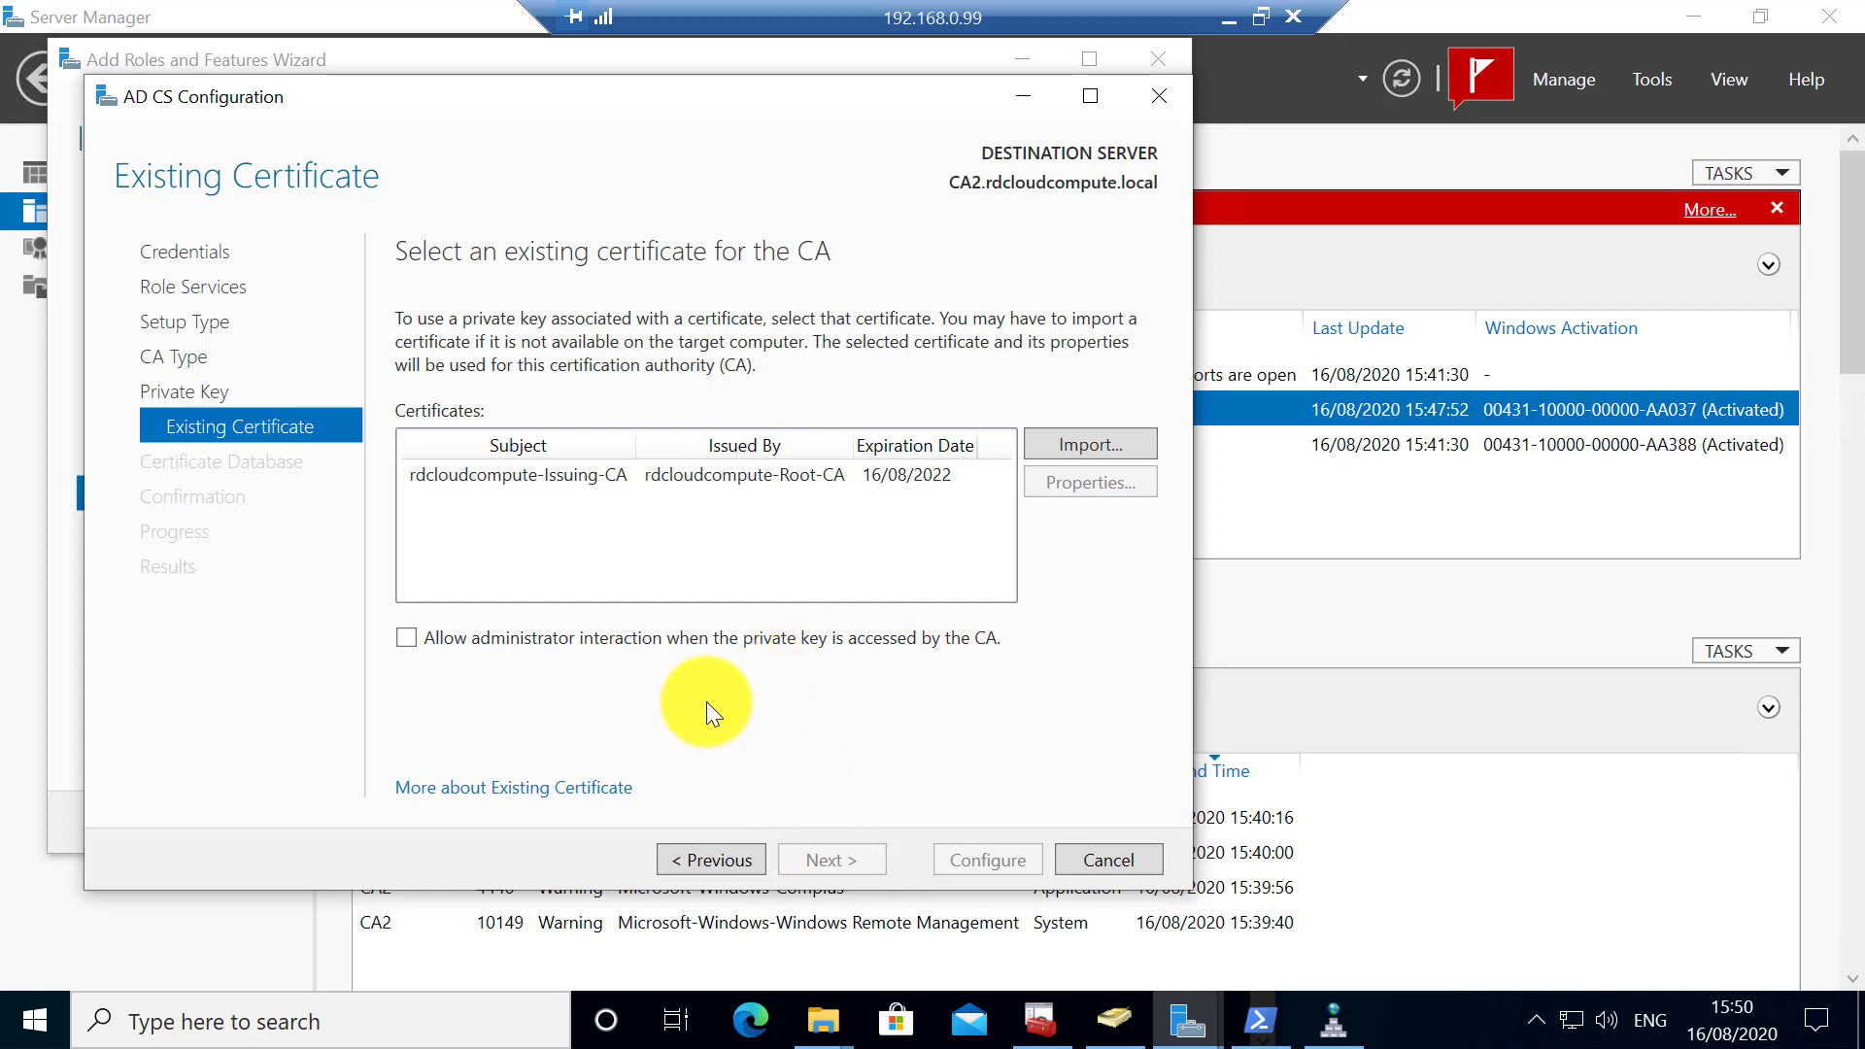
- Pick the rdcloudcompute-Issuing-CA certificate, keep default database locations, apply the configuration, and close the wizard
{"action": "left_click", "coordinate": [682, 474]}
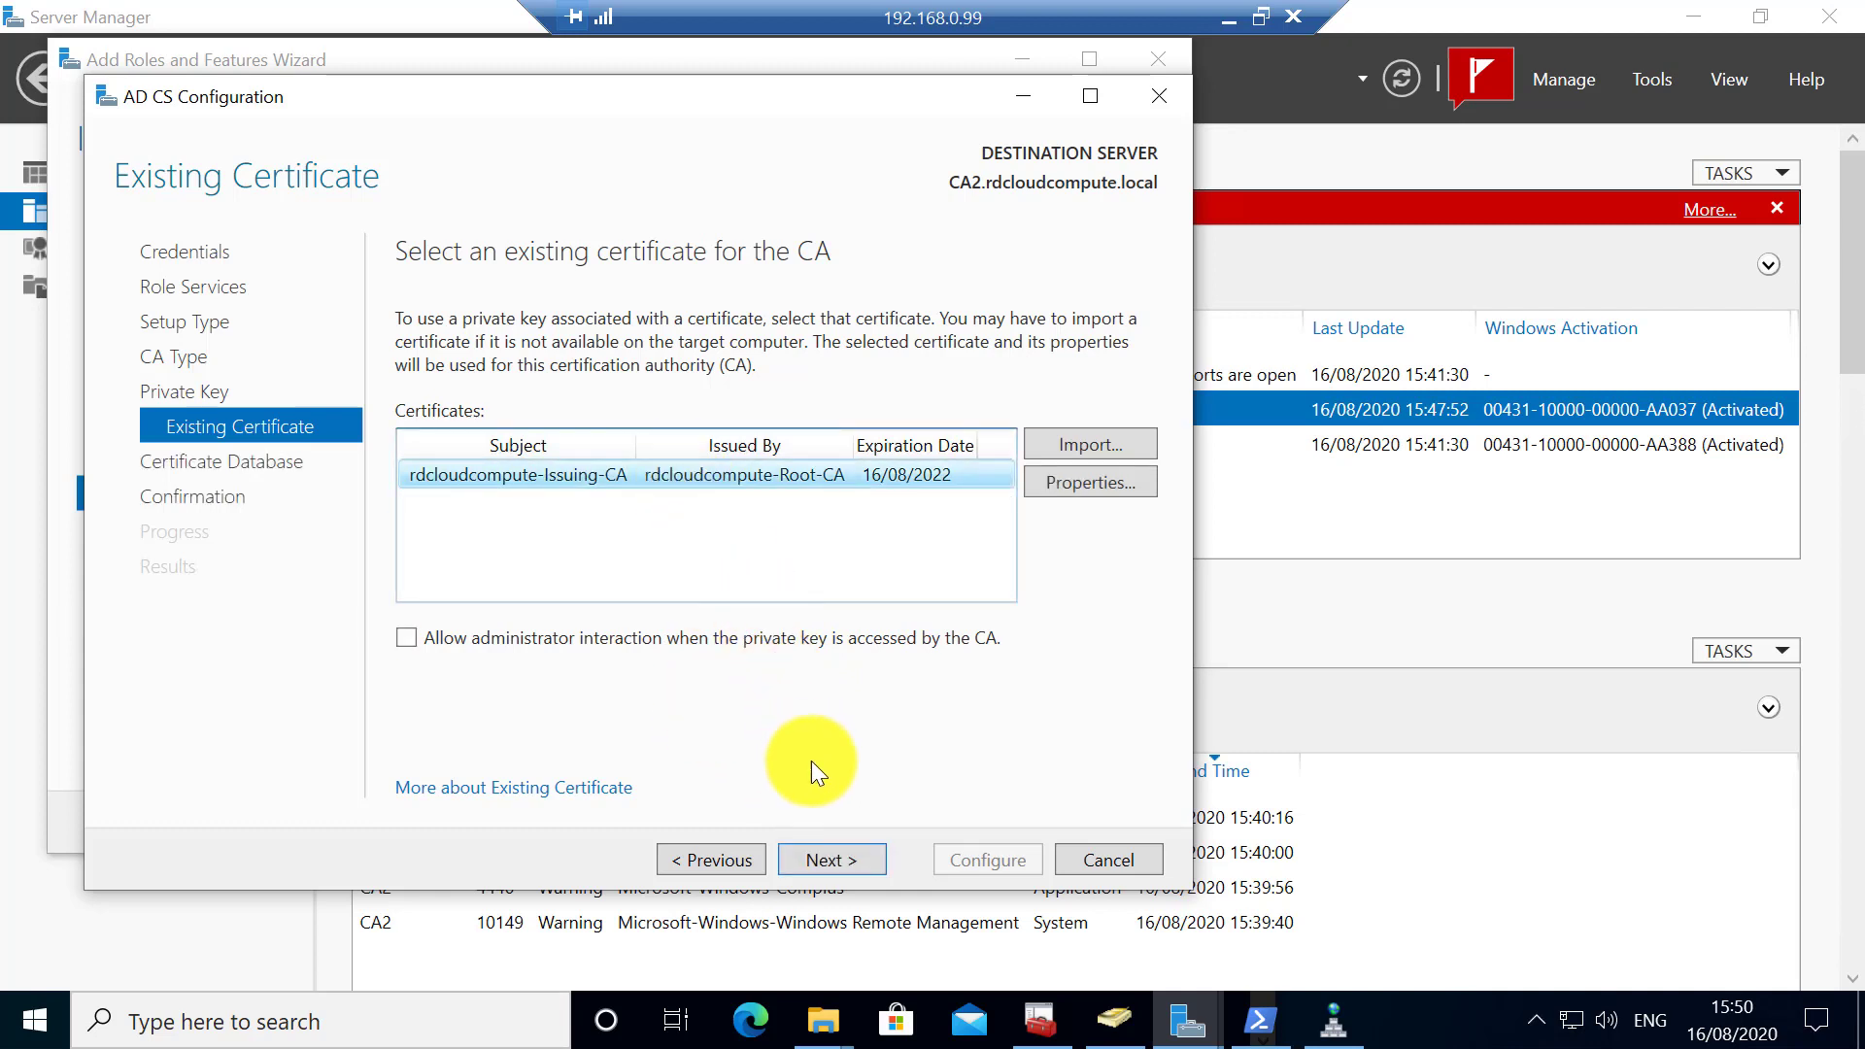
{"action": "left_click", "coordinate": [831, 859]}
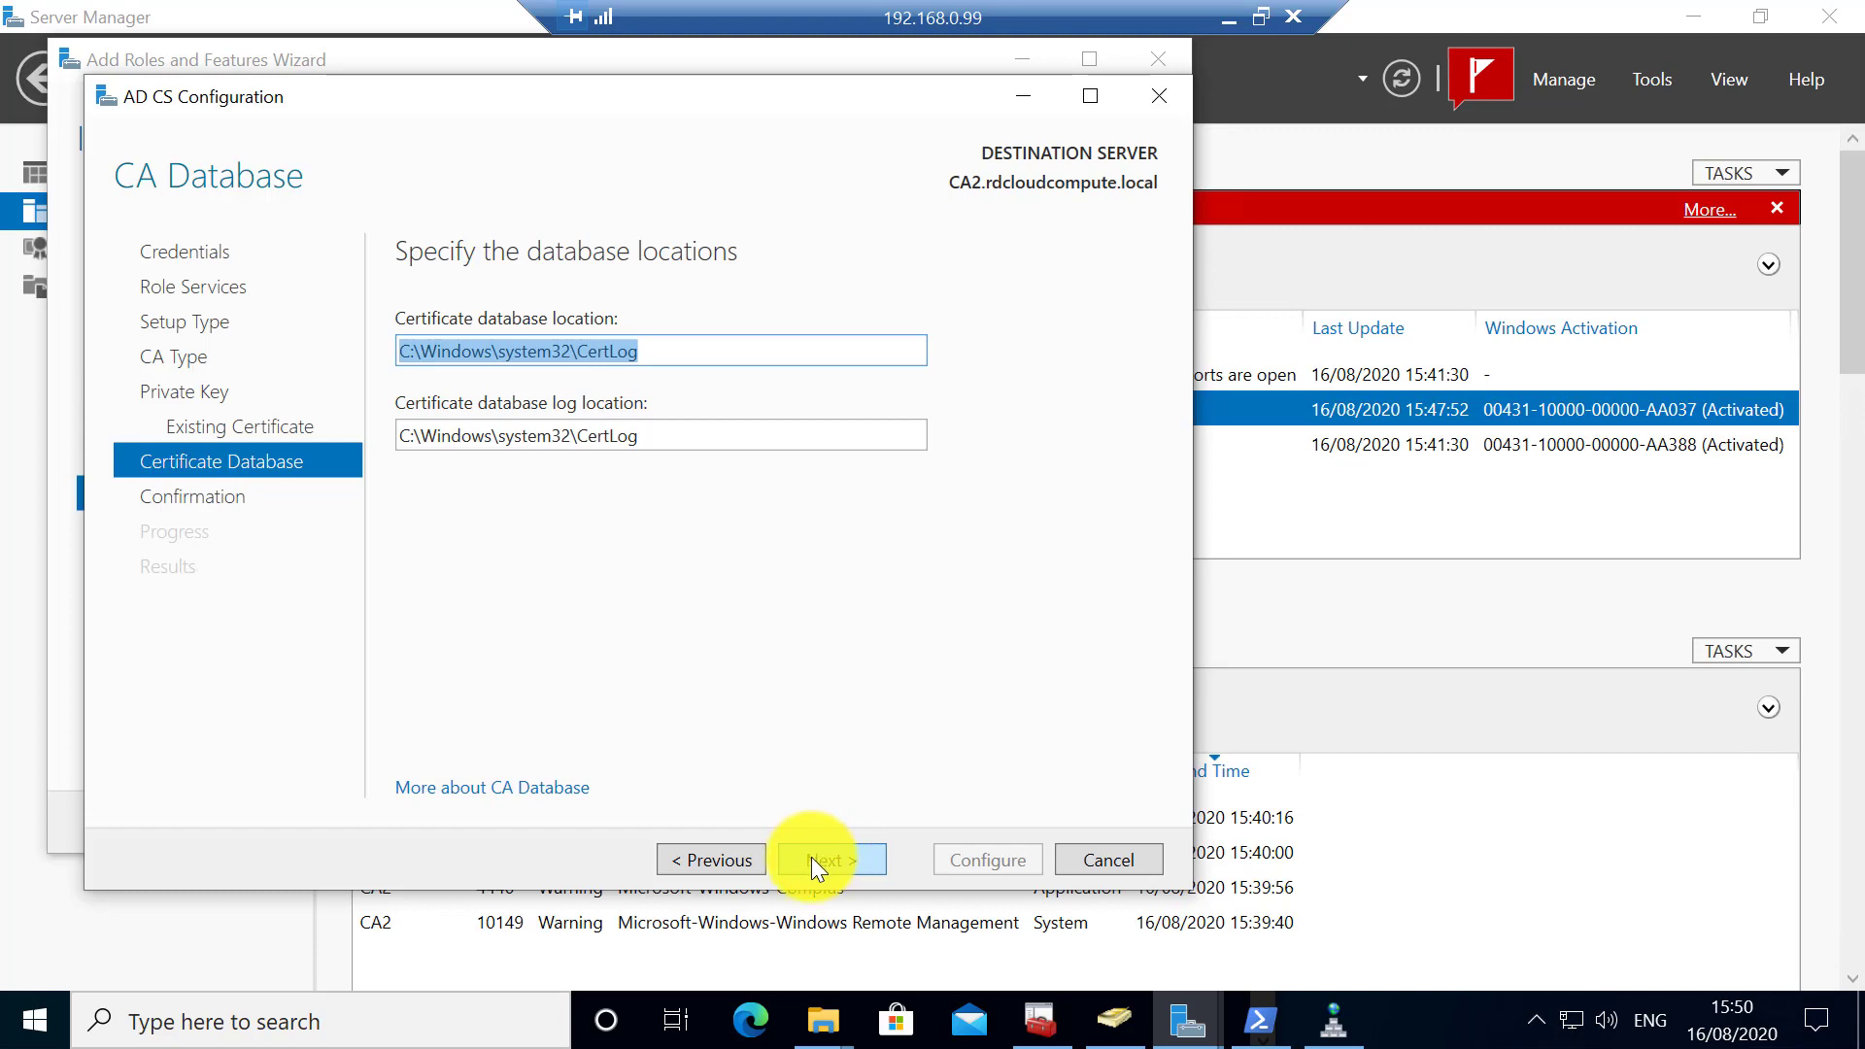
{"action": "left_click", "coordinate": [812, 857]}
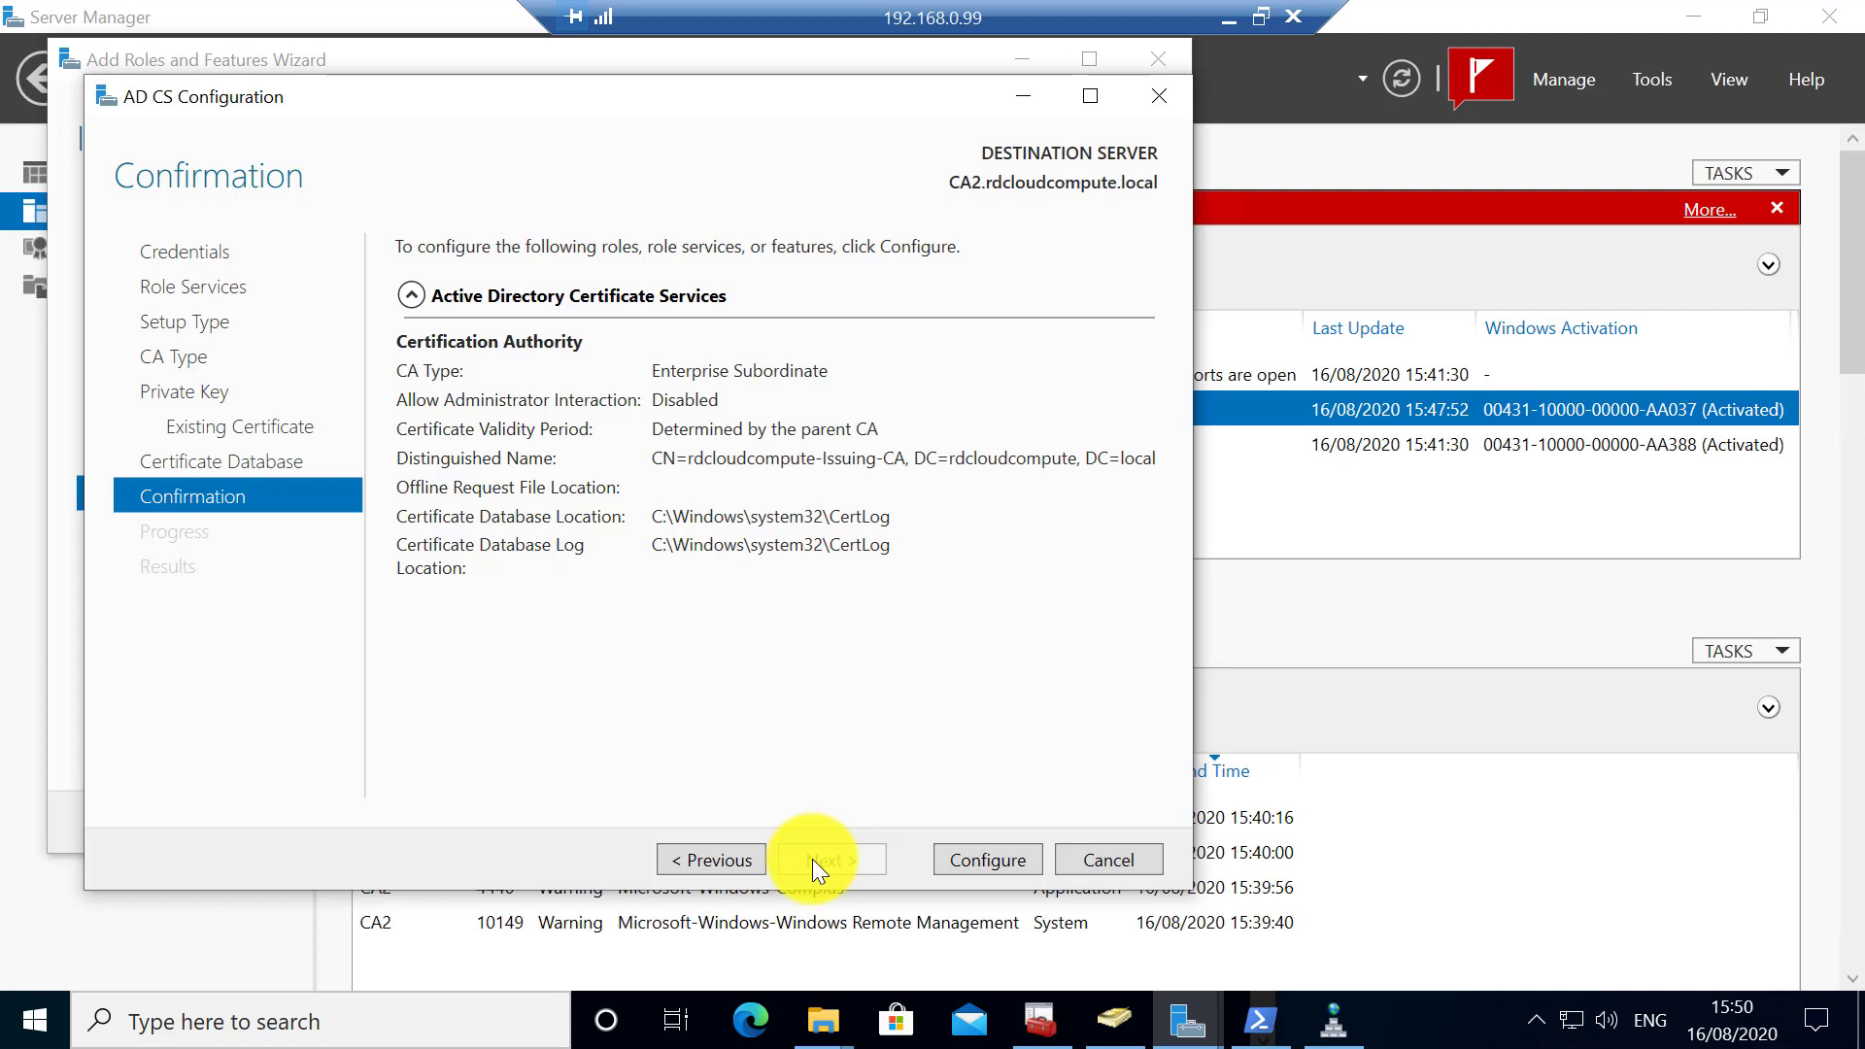
{"action": "left_click", "coordinate": [1012, 861]}
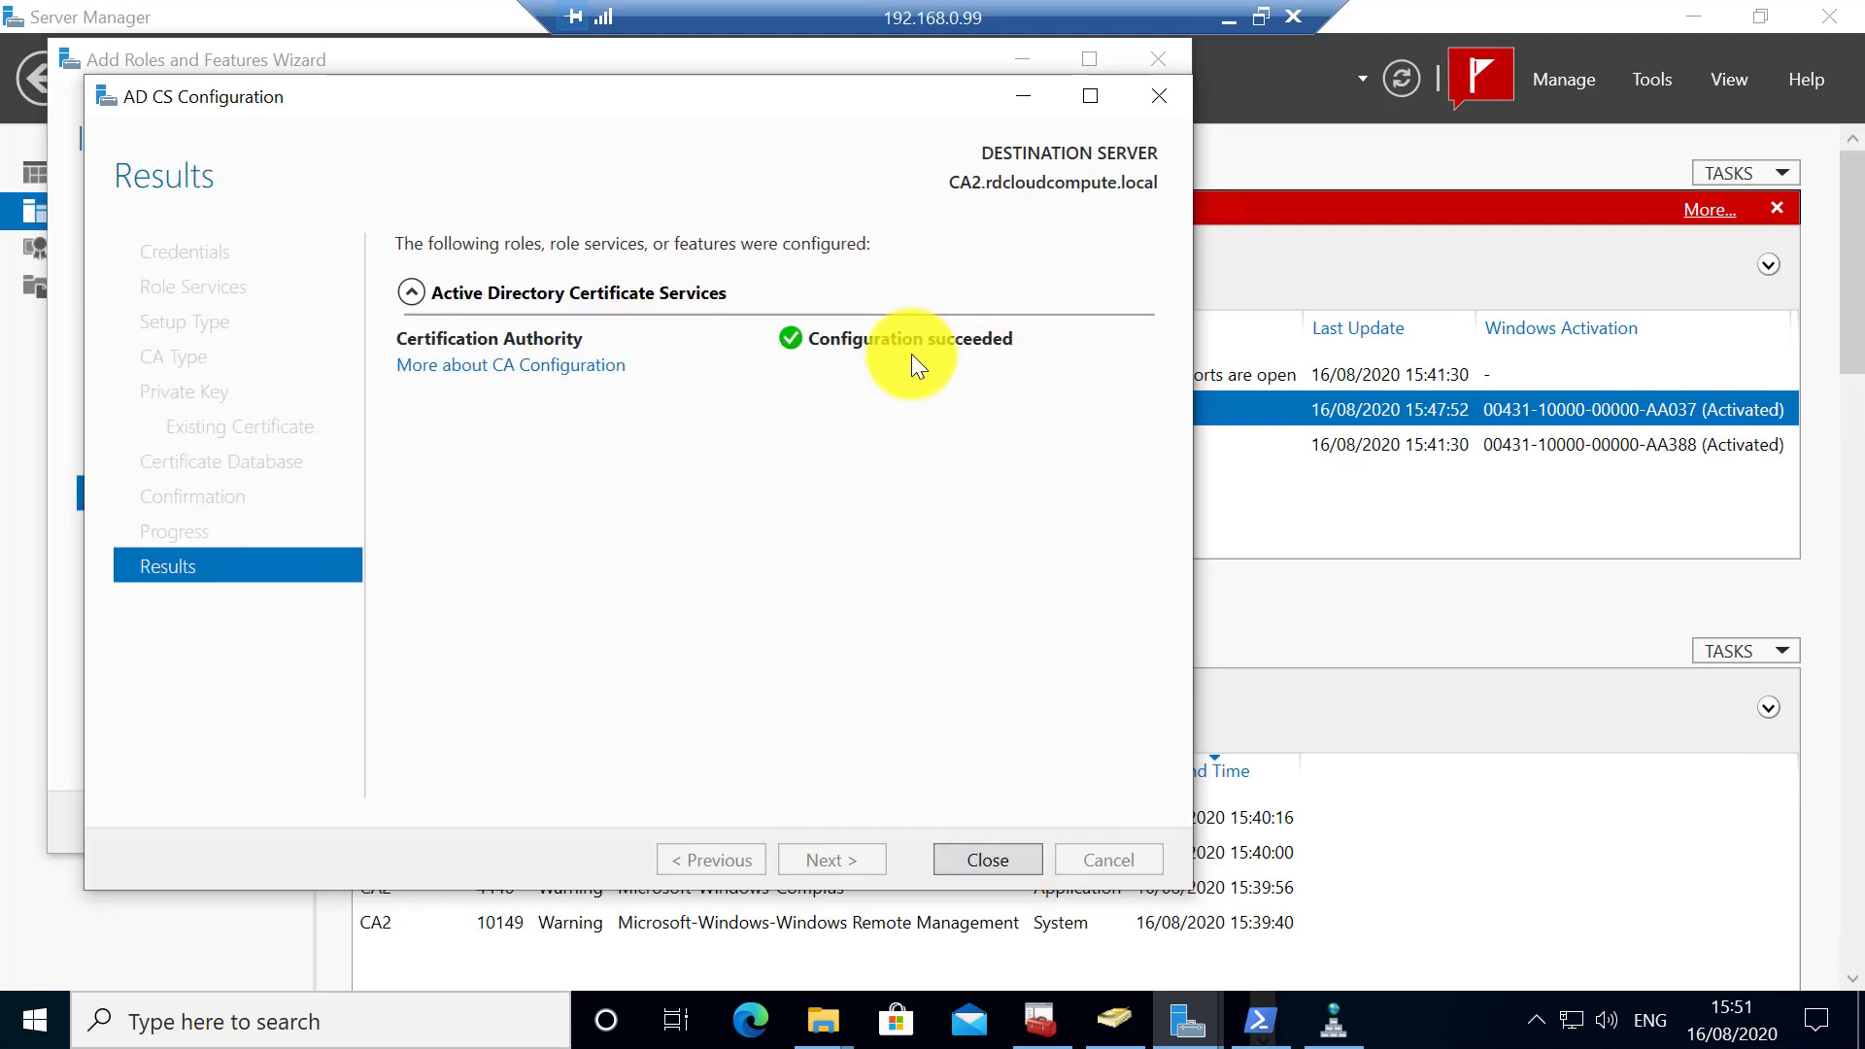
{"action": "left_click", "coordinate": [987, 859]}
{"action": "right_click", "coordinate": [433, 346]}
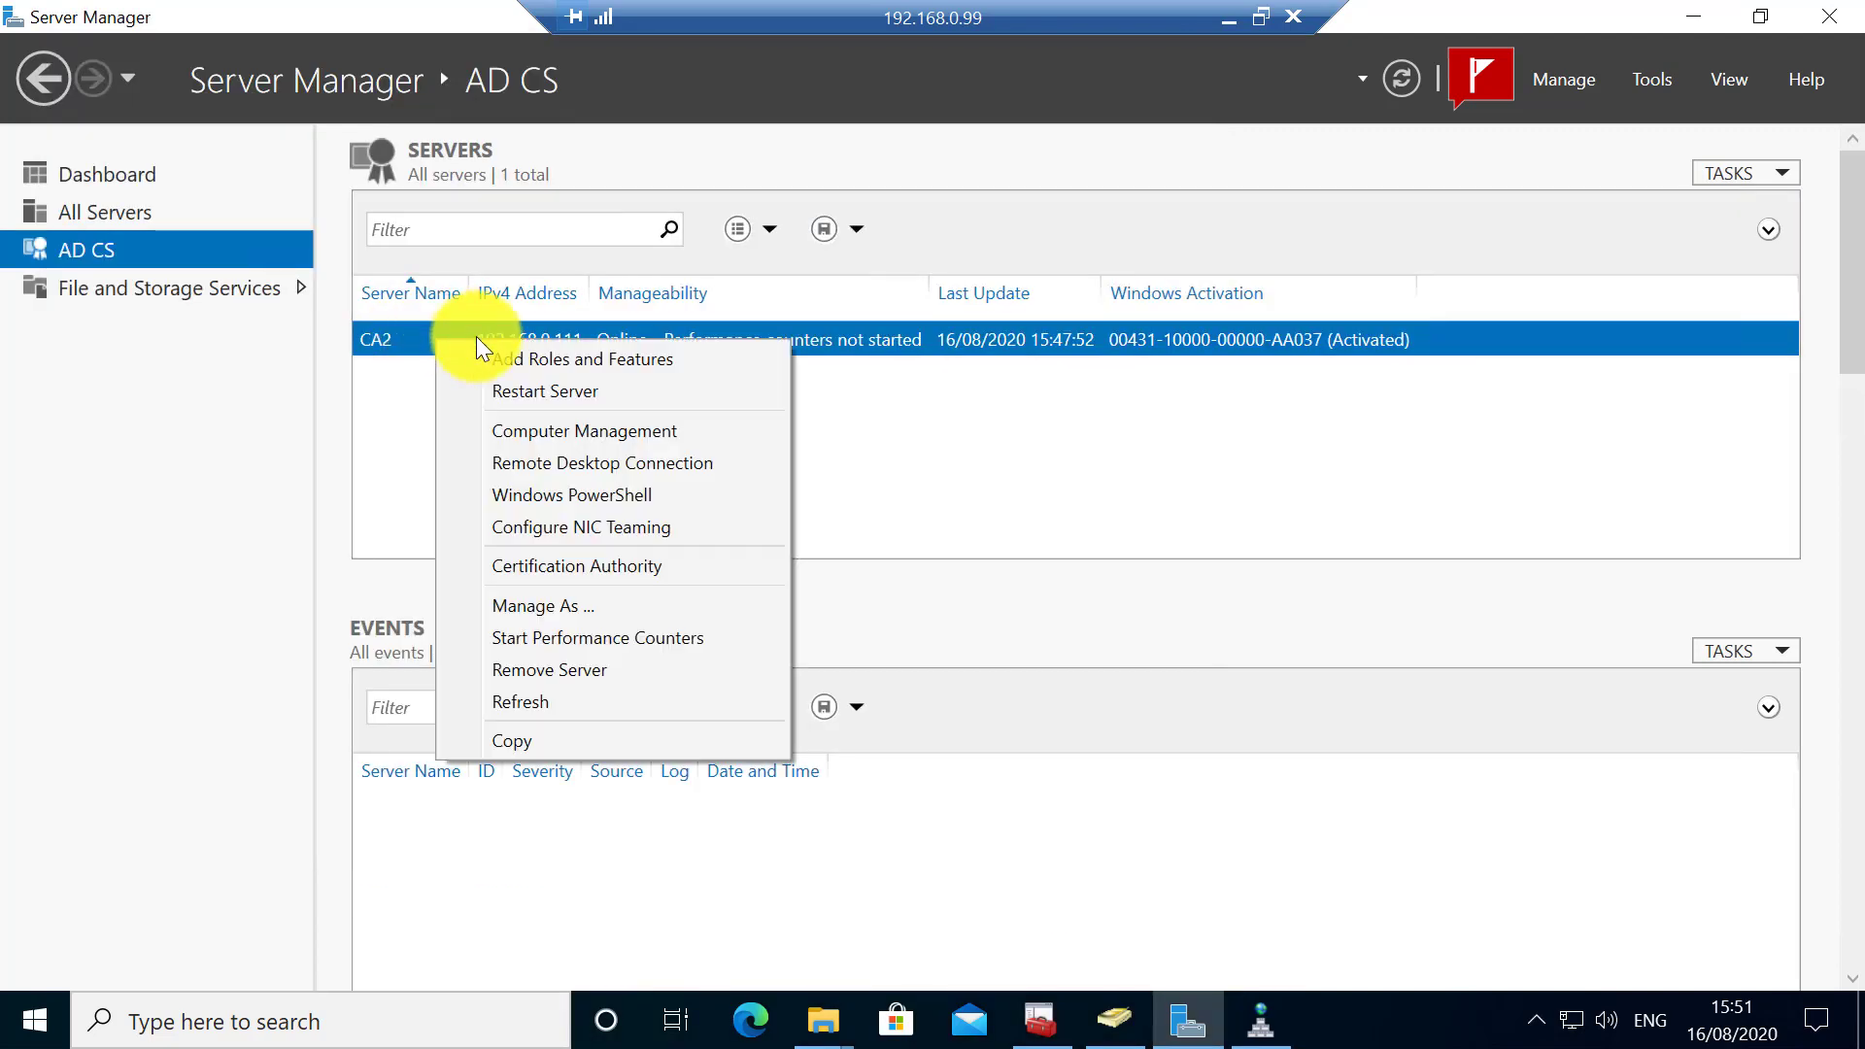
{"action": "left_click", "coordinate": [587, 566]}
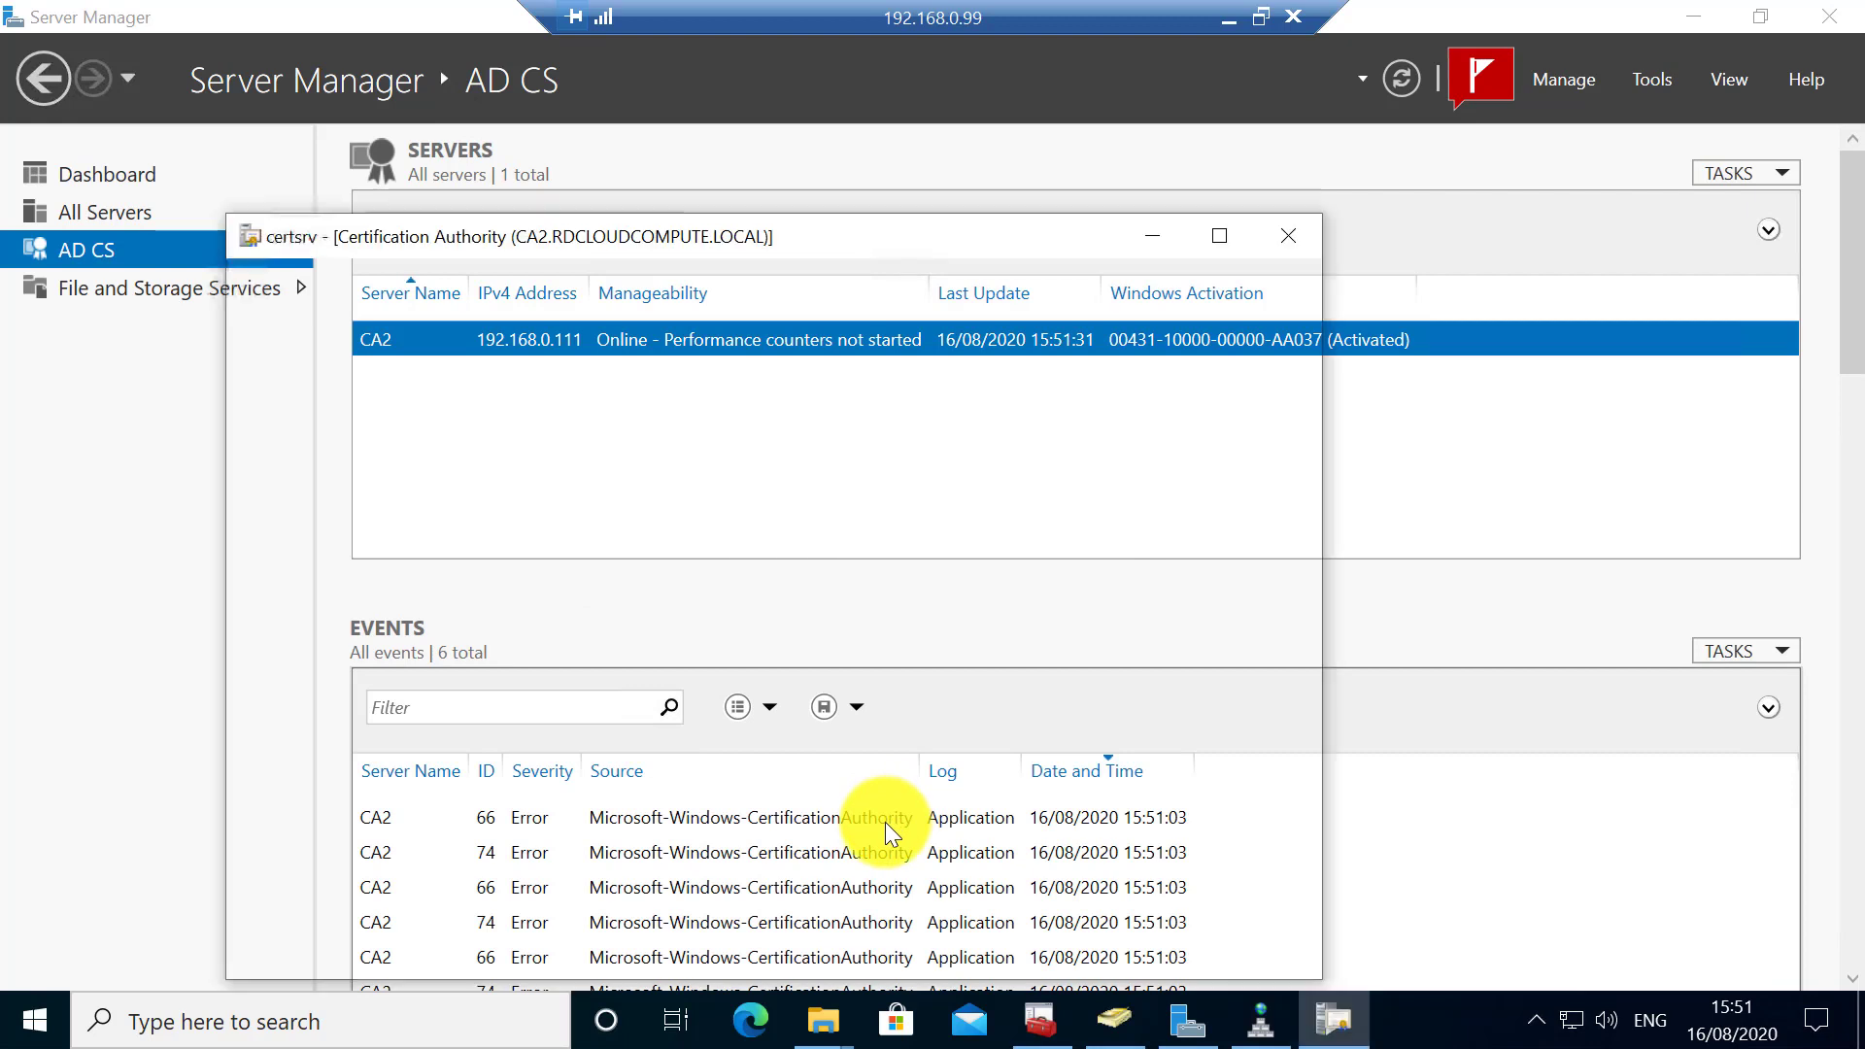
{"action": "double_click", "coordinate": [406, 377]}
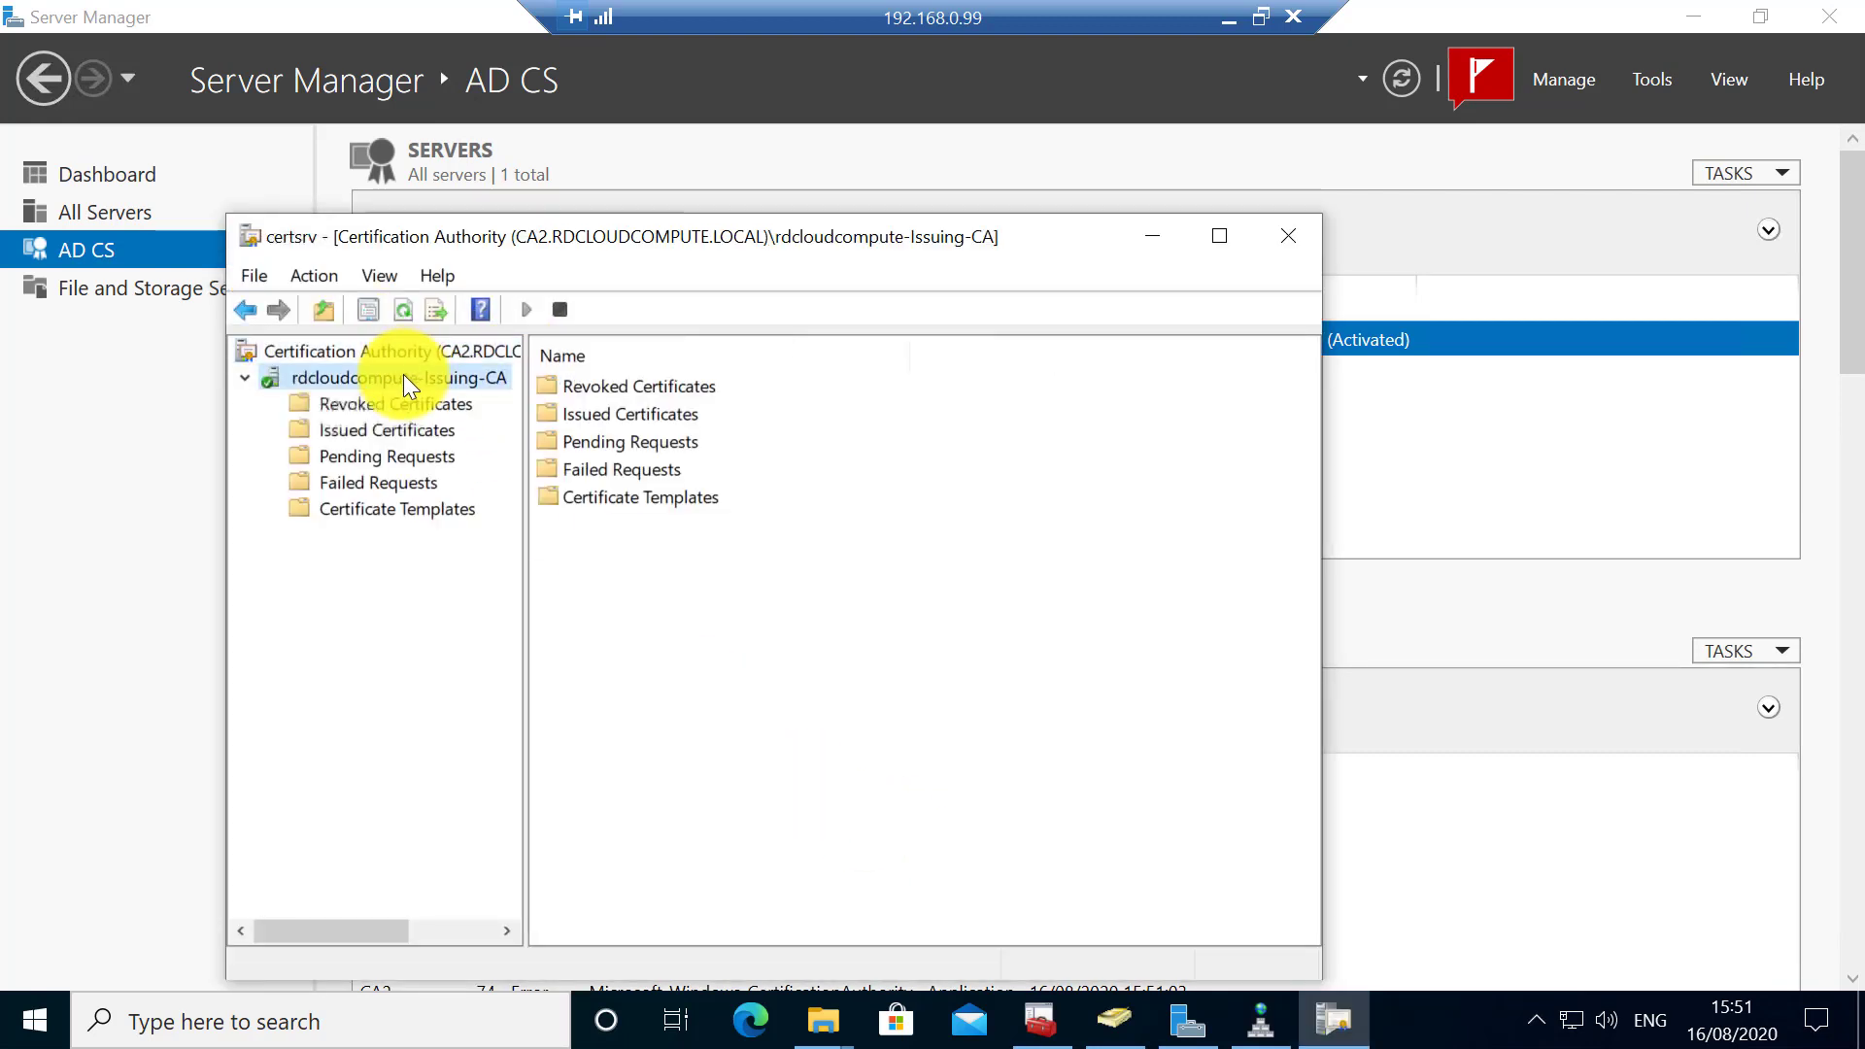
{"action": "left_click", "coordinate": [385, 403]}
{"action": "left_click", "coordinate": [395, 431]}
{"action": "left_click", "coordinate": [399, 457]}
{"action": "left_click", "coordinate": [398, 484]}
{"action": "left_click", "coordinate": [400, 508]}
{"action": "left_click", "coordinate": [372, 431]}
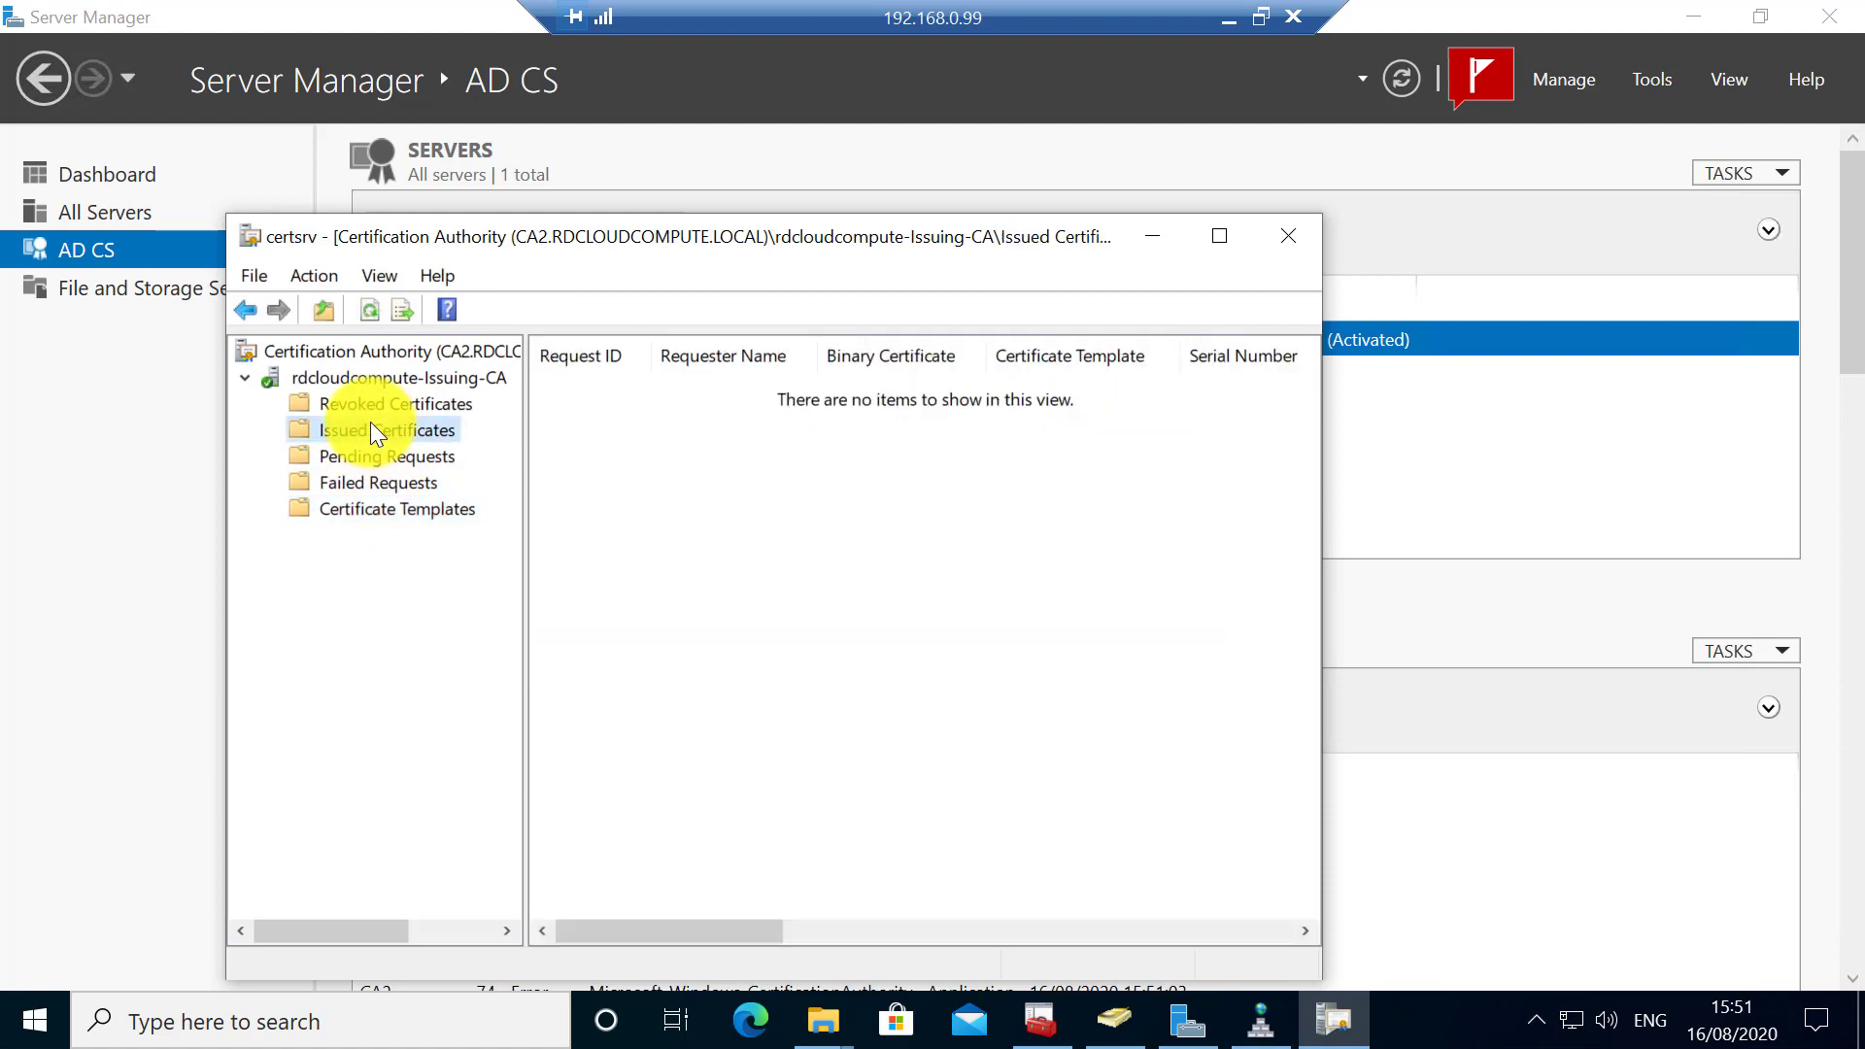
{"action": "left_click", "coordinate": [377, 403]}
{"action": "left_click", "coordinate": [382, 379]}
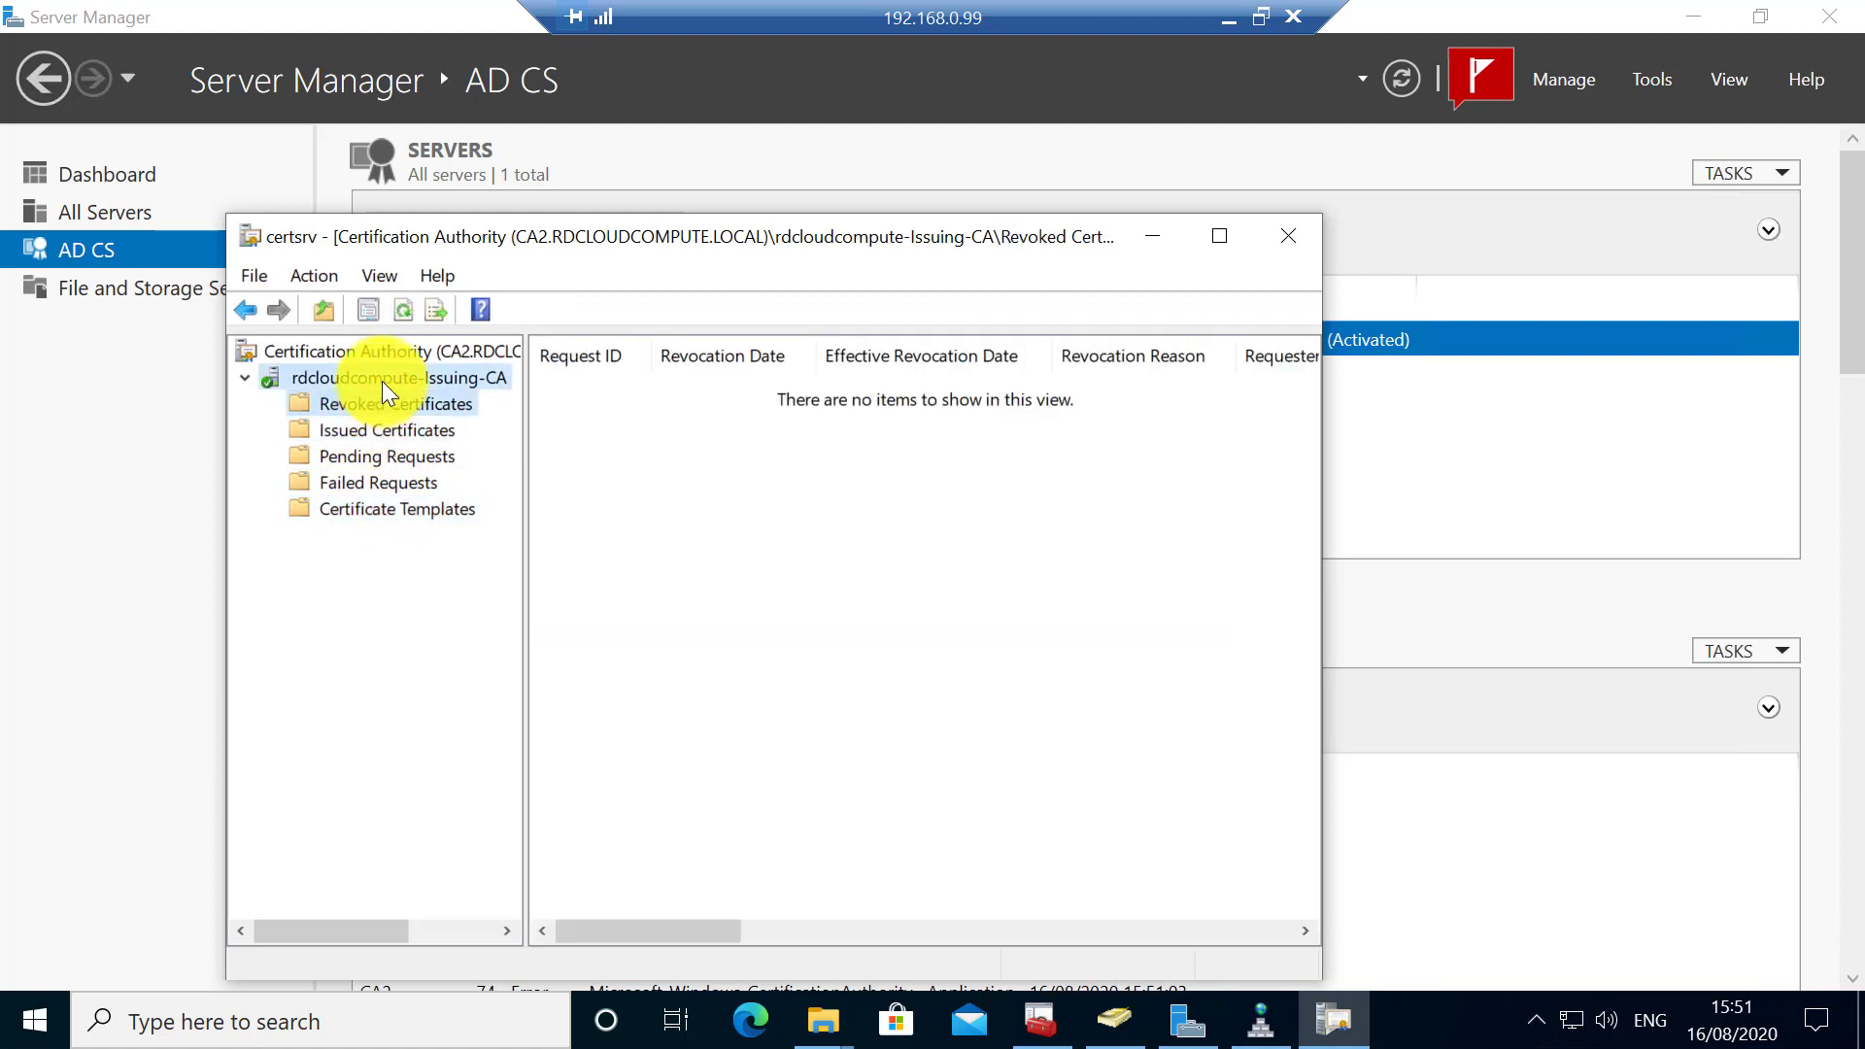
{"action": "right_click", "coordinate": [382, 381]}
{"action": "left_click", "coordinate": [457, 567]}
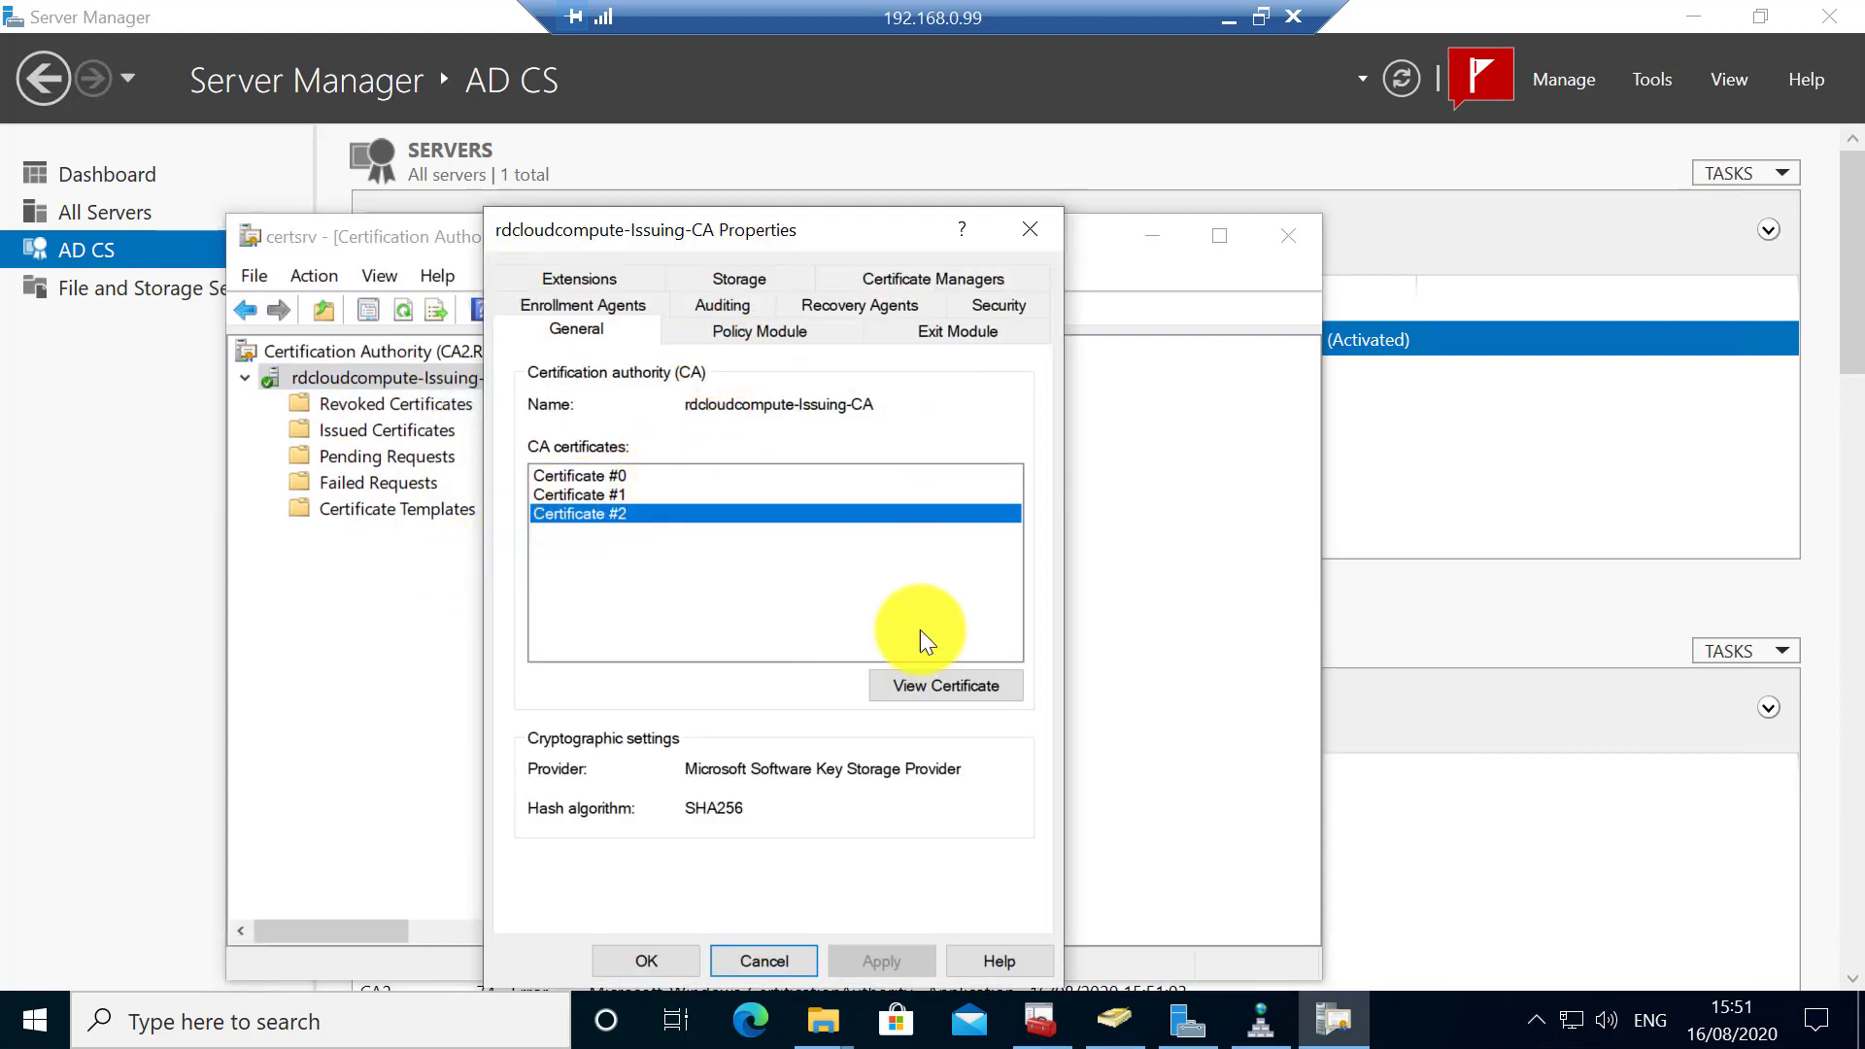
{"action": "left_click", "coordinate": [748, 952]}
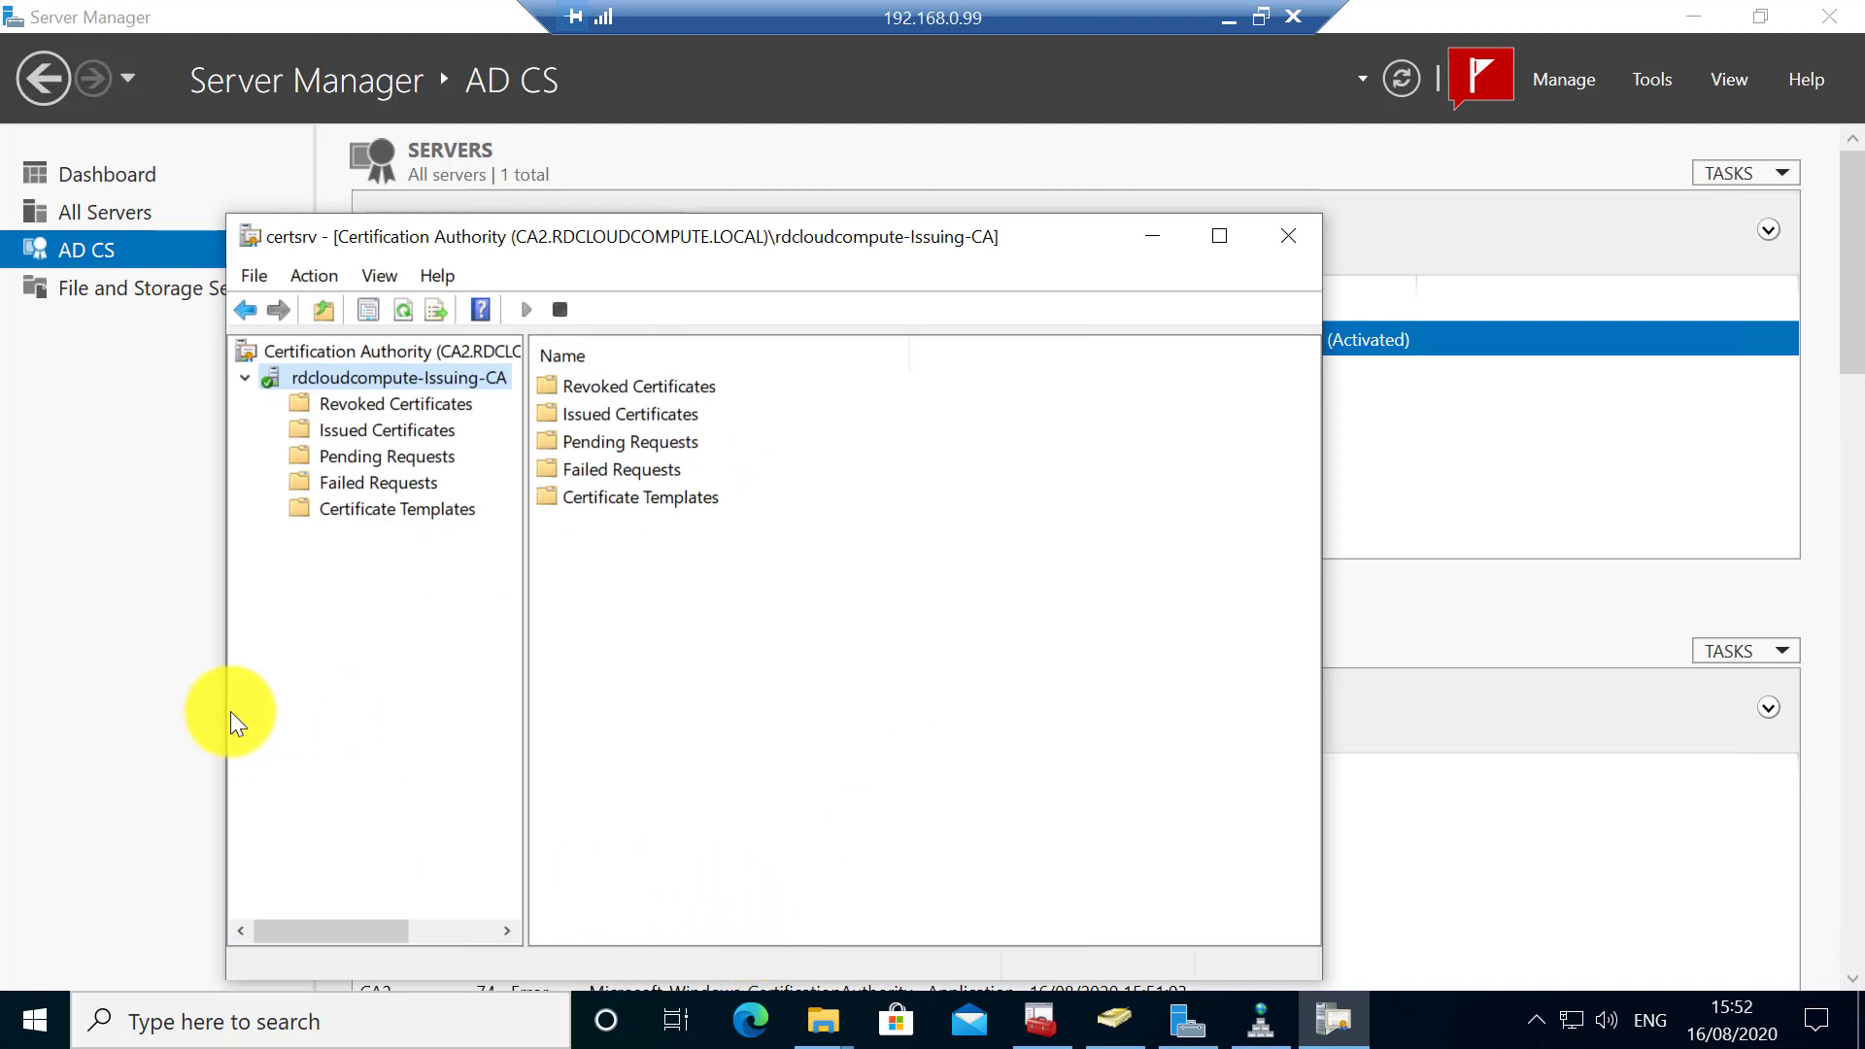
{"action": "left_click", "coordinate": [1288, 236]}
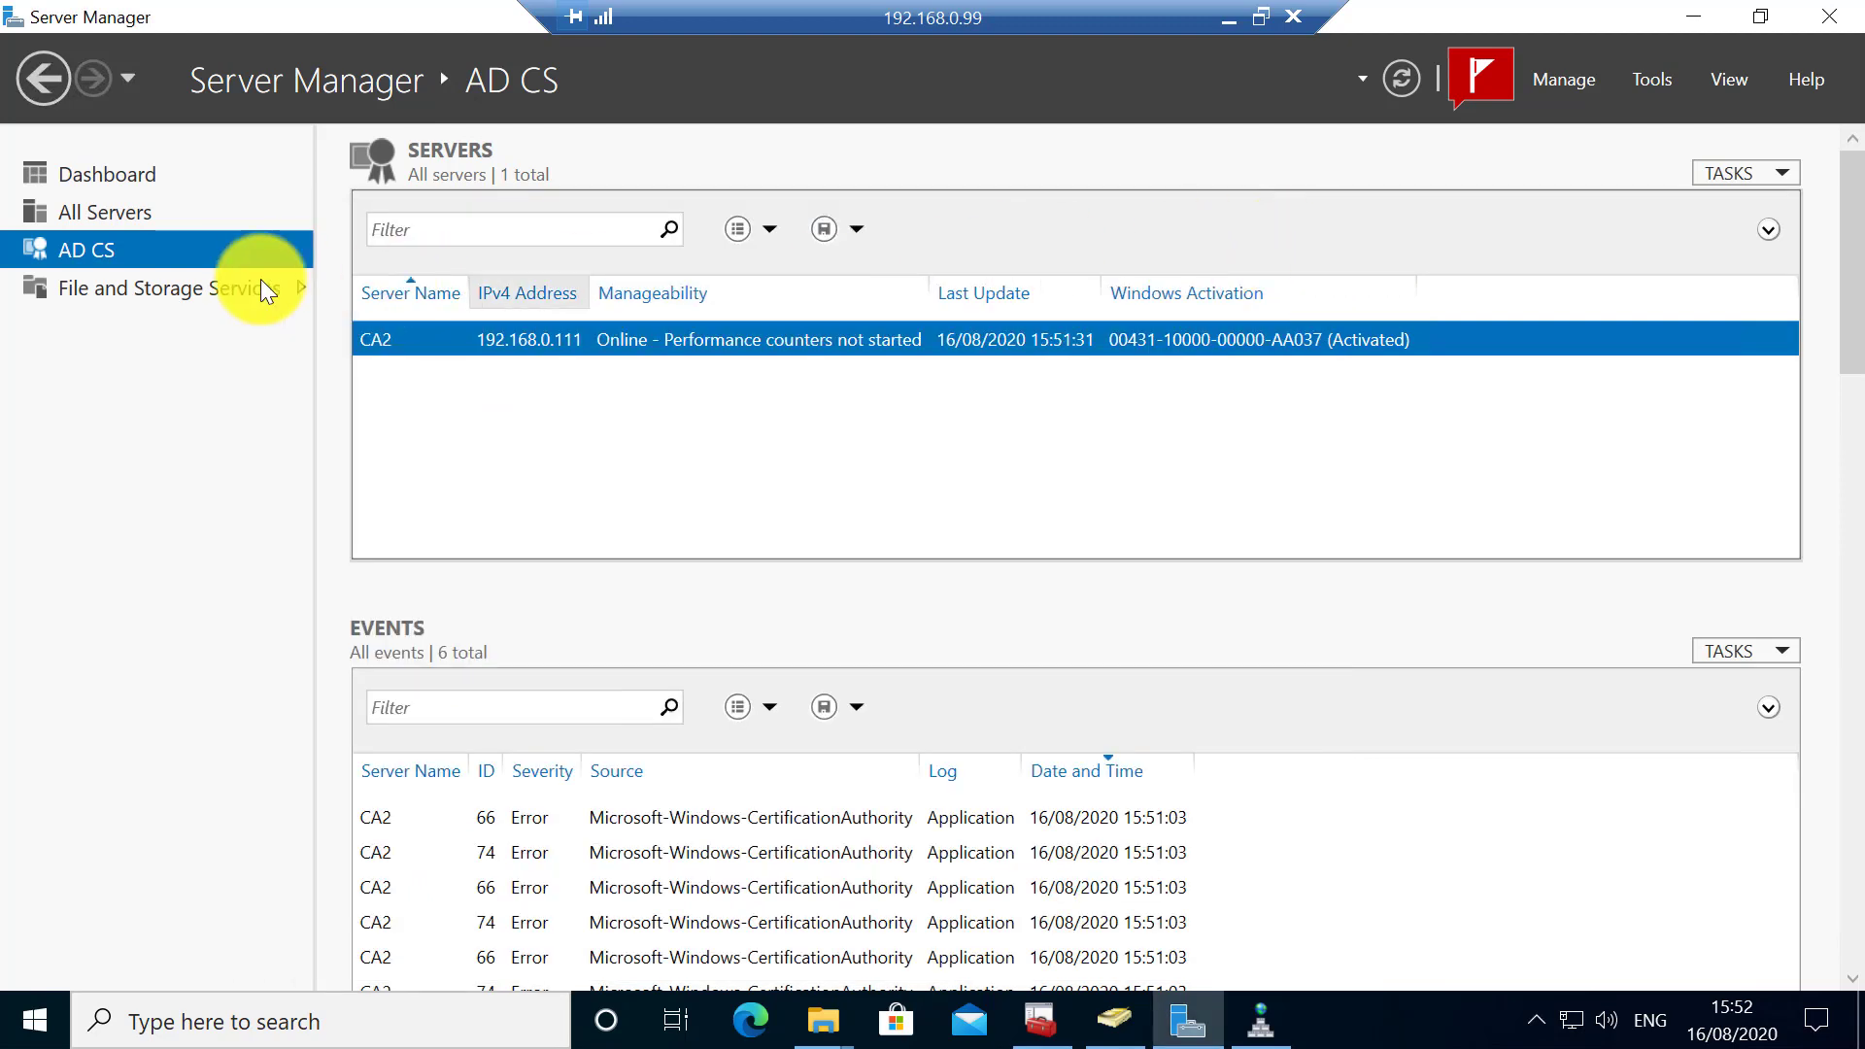
- Check the CA2 server in All Servers, then launch Registry Editor with regedit
{"action": "left_click", "coordinate": [109, 212]}
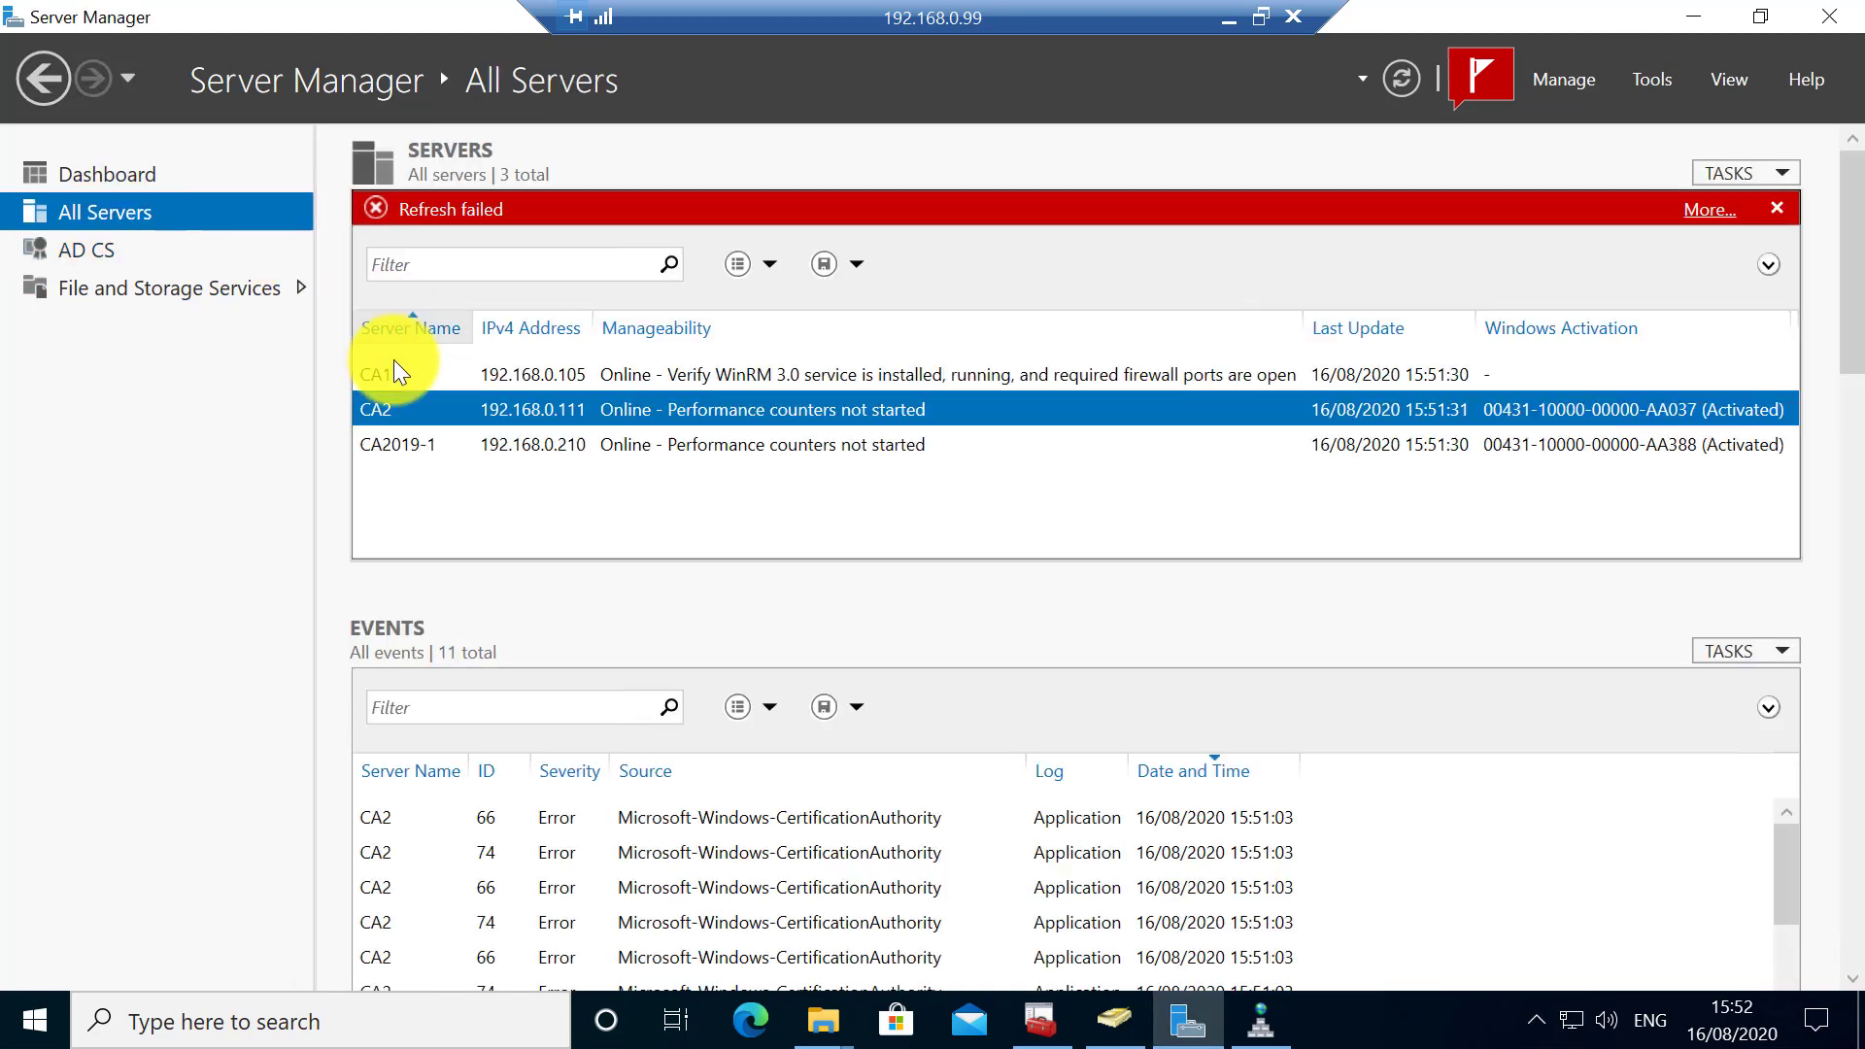
{"action": "right_click", "coordinate": [412, 407]}
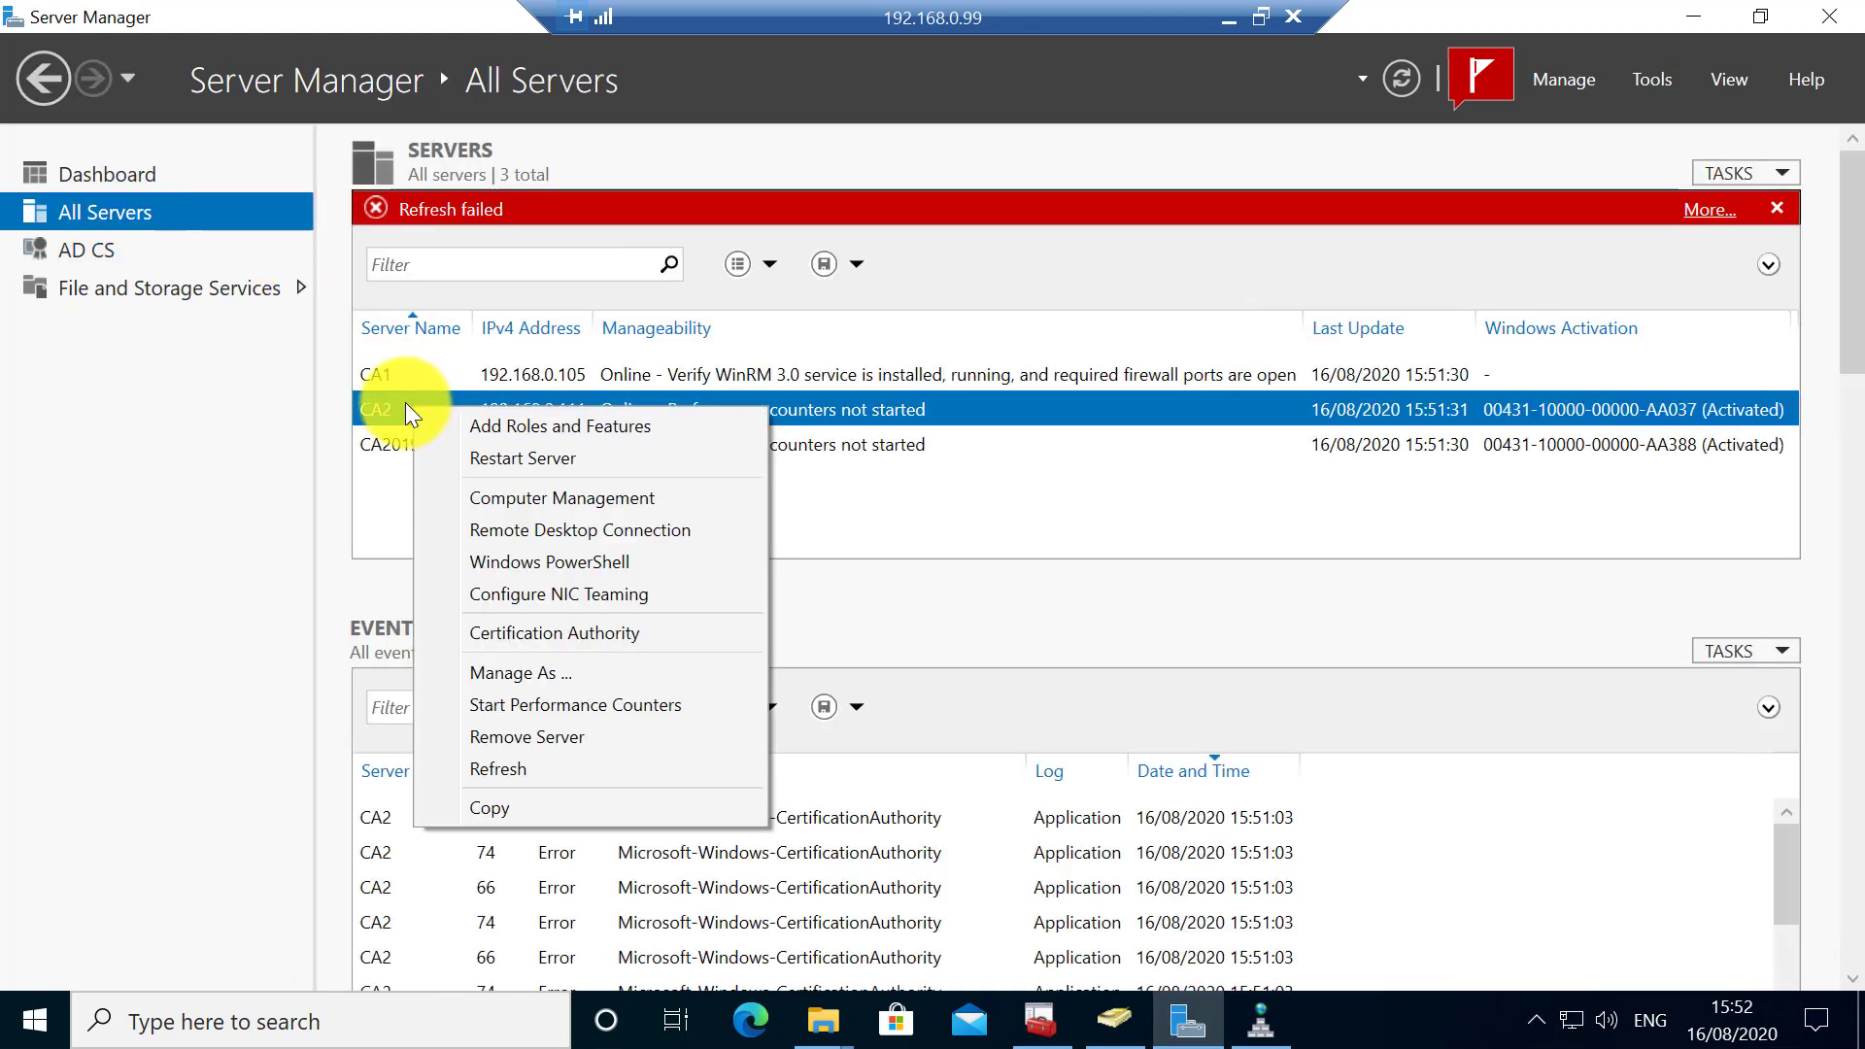
{"action": "left_click", "coordinate": [231, 482]}
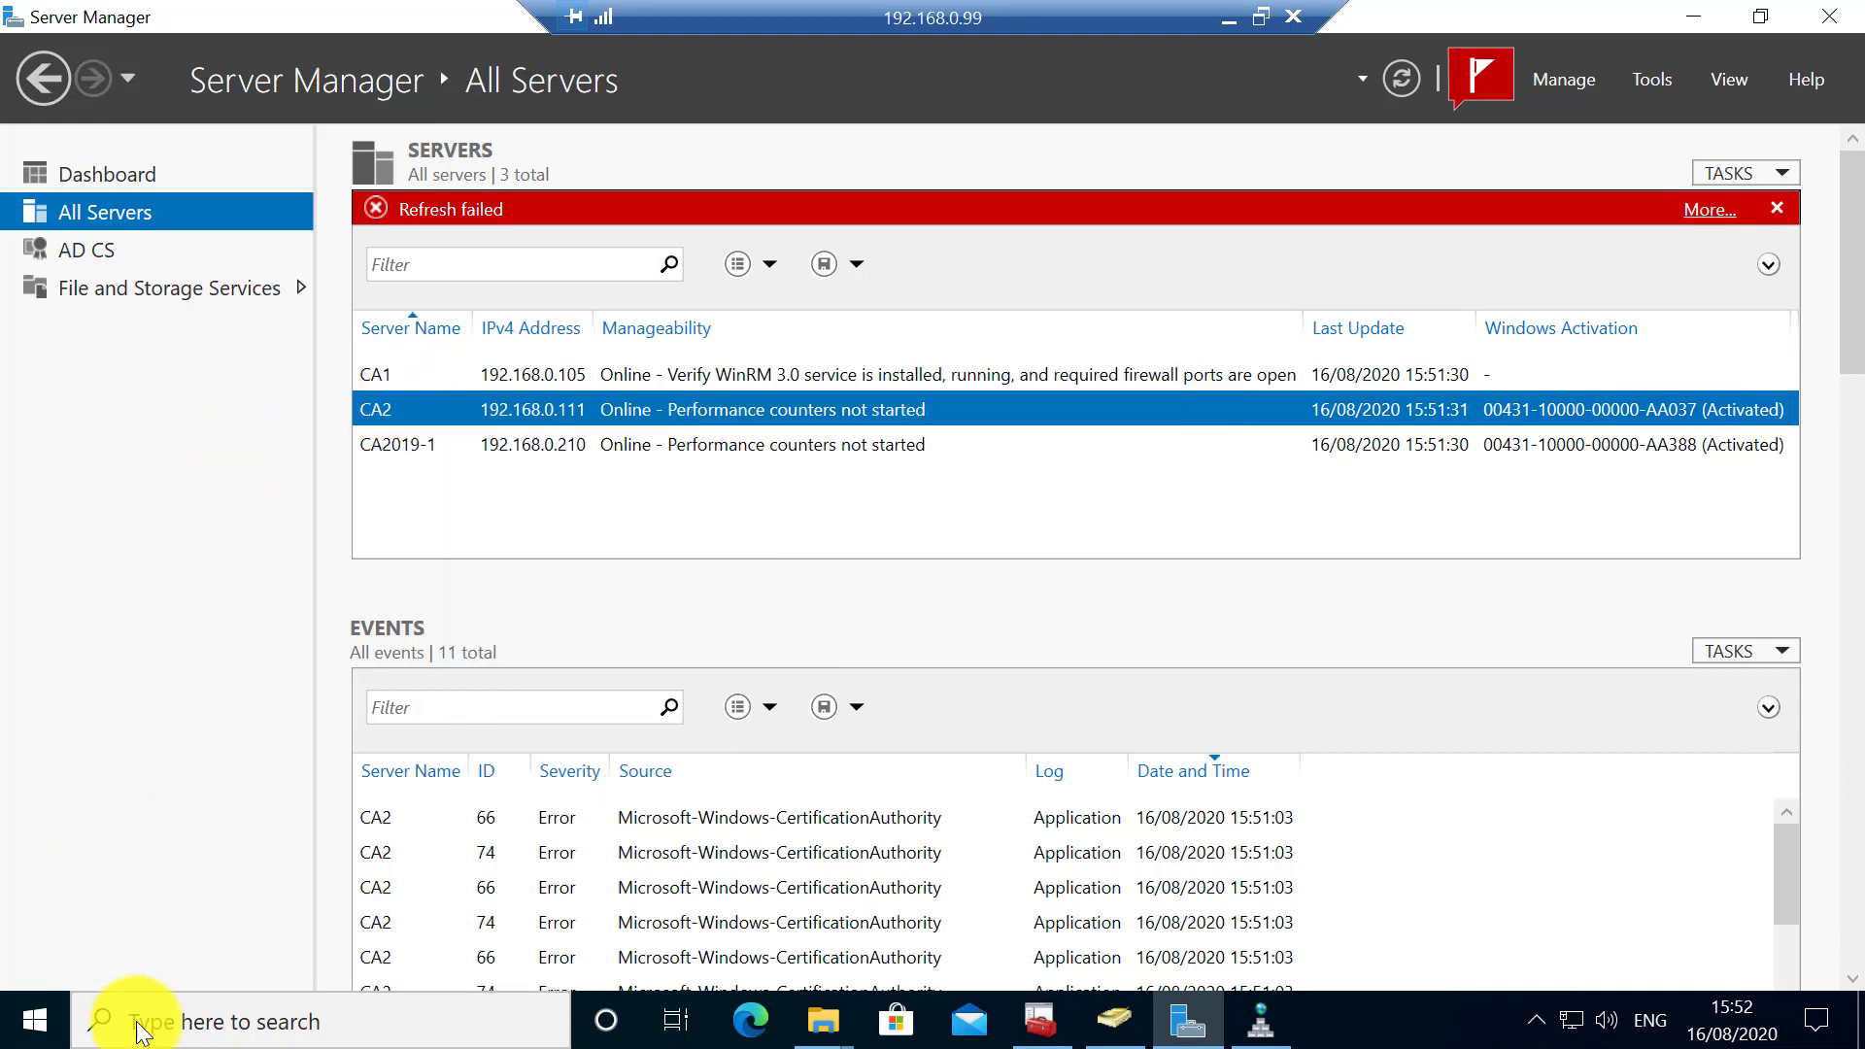
{"action": "left_click", "coordinate": [163, 1022]}
{"action": "type", "text": "regedit"}
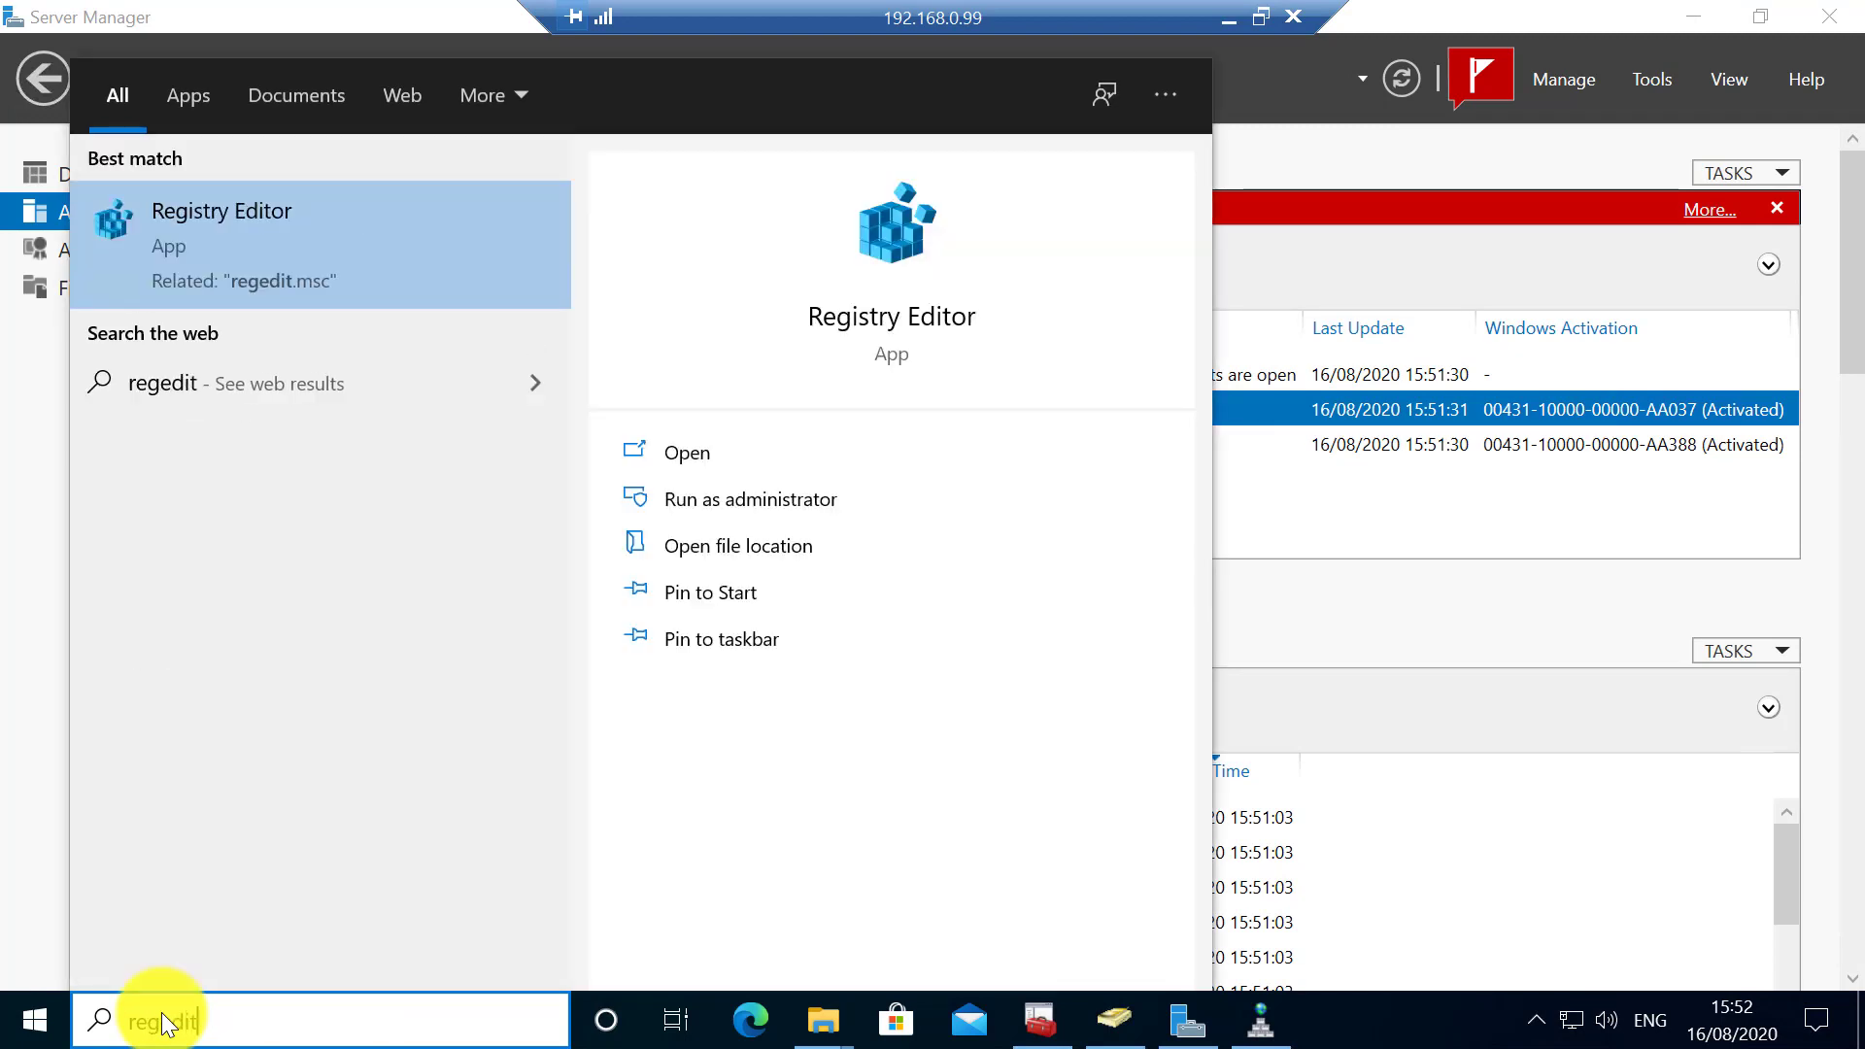
{"action": "key", "text": "Return"}
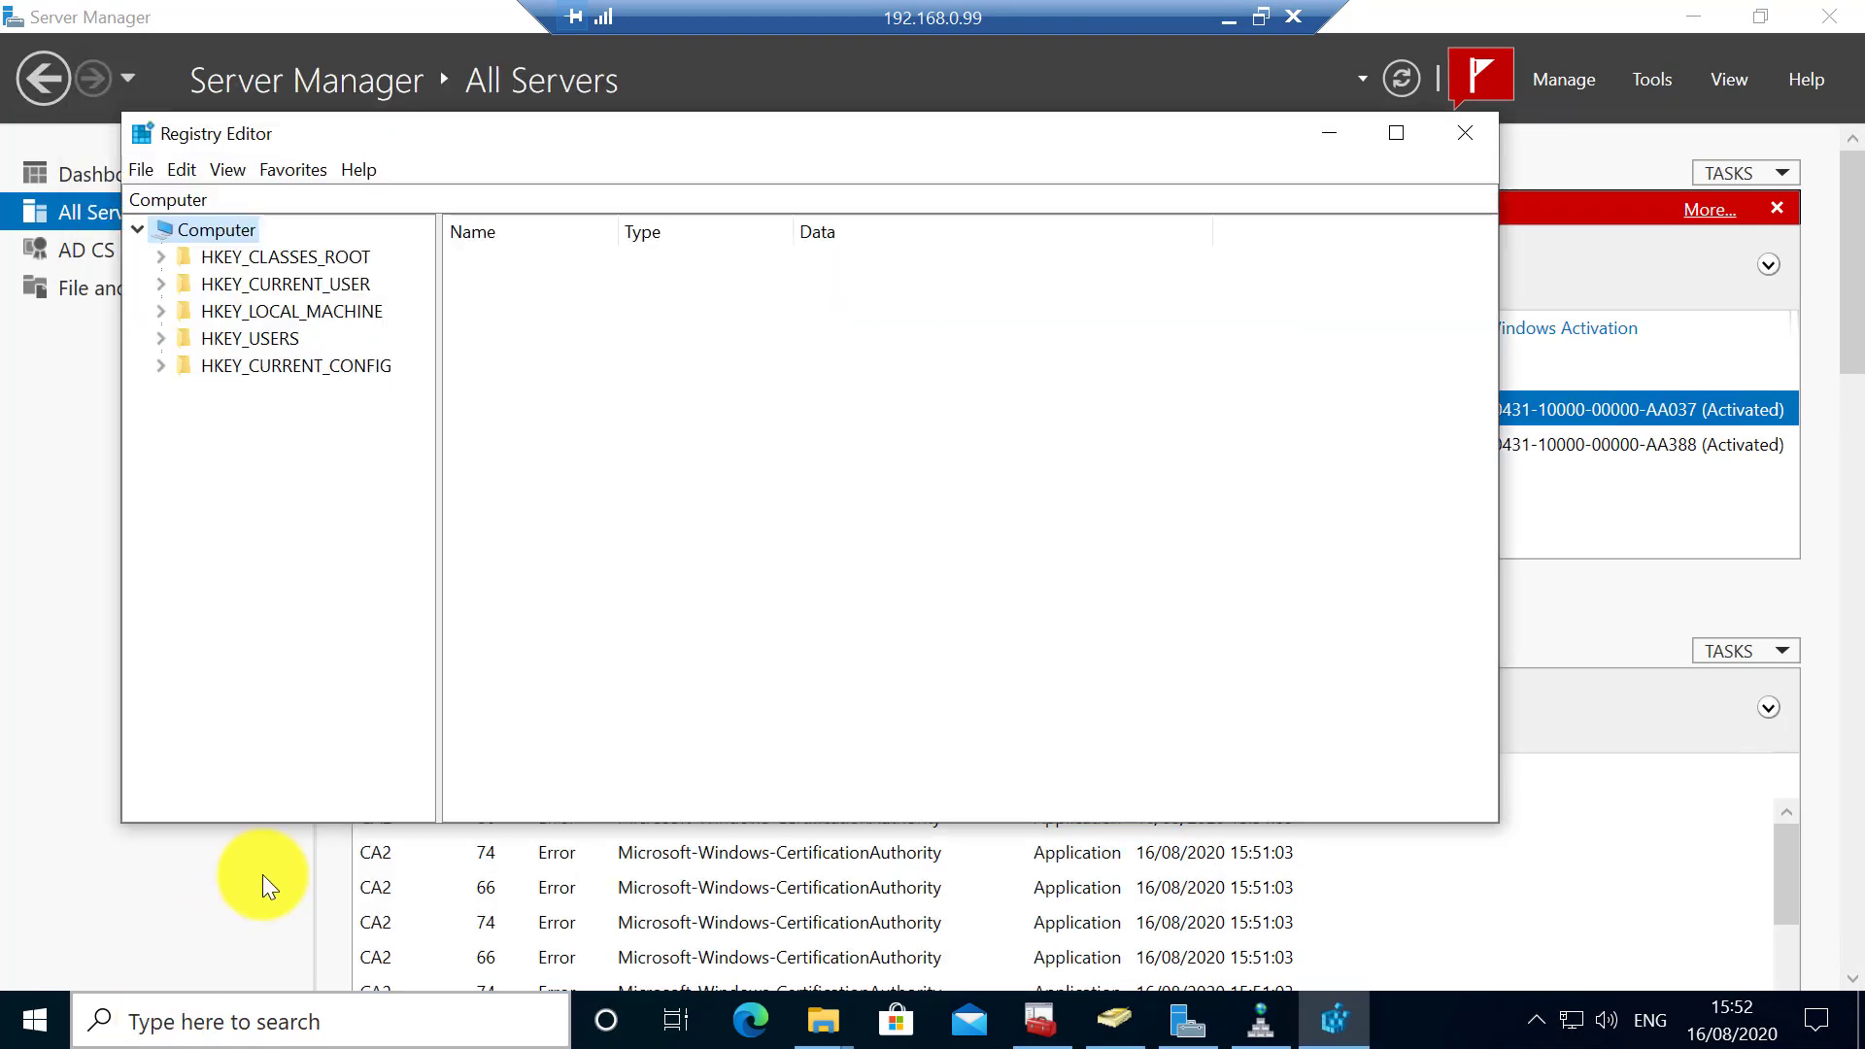
- Connect to CA2's network registry and expand its HKEY_LOCAL_MACHINE hive
{"action": "left_click", "coordinate": [147, 171]}
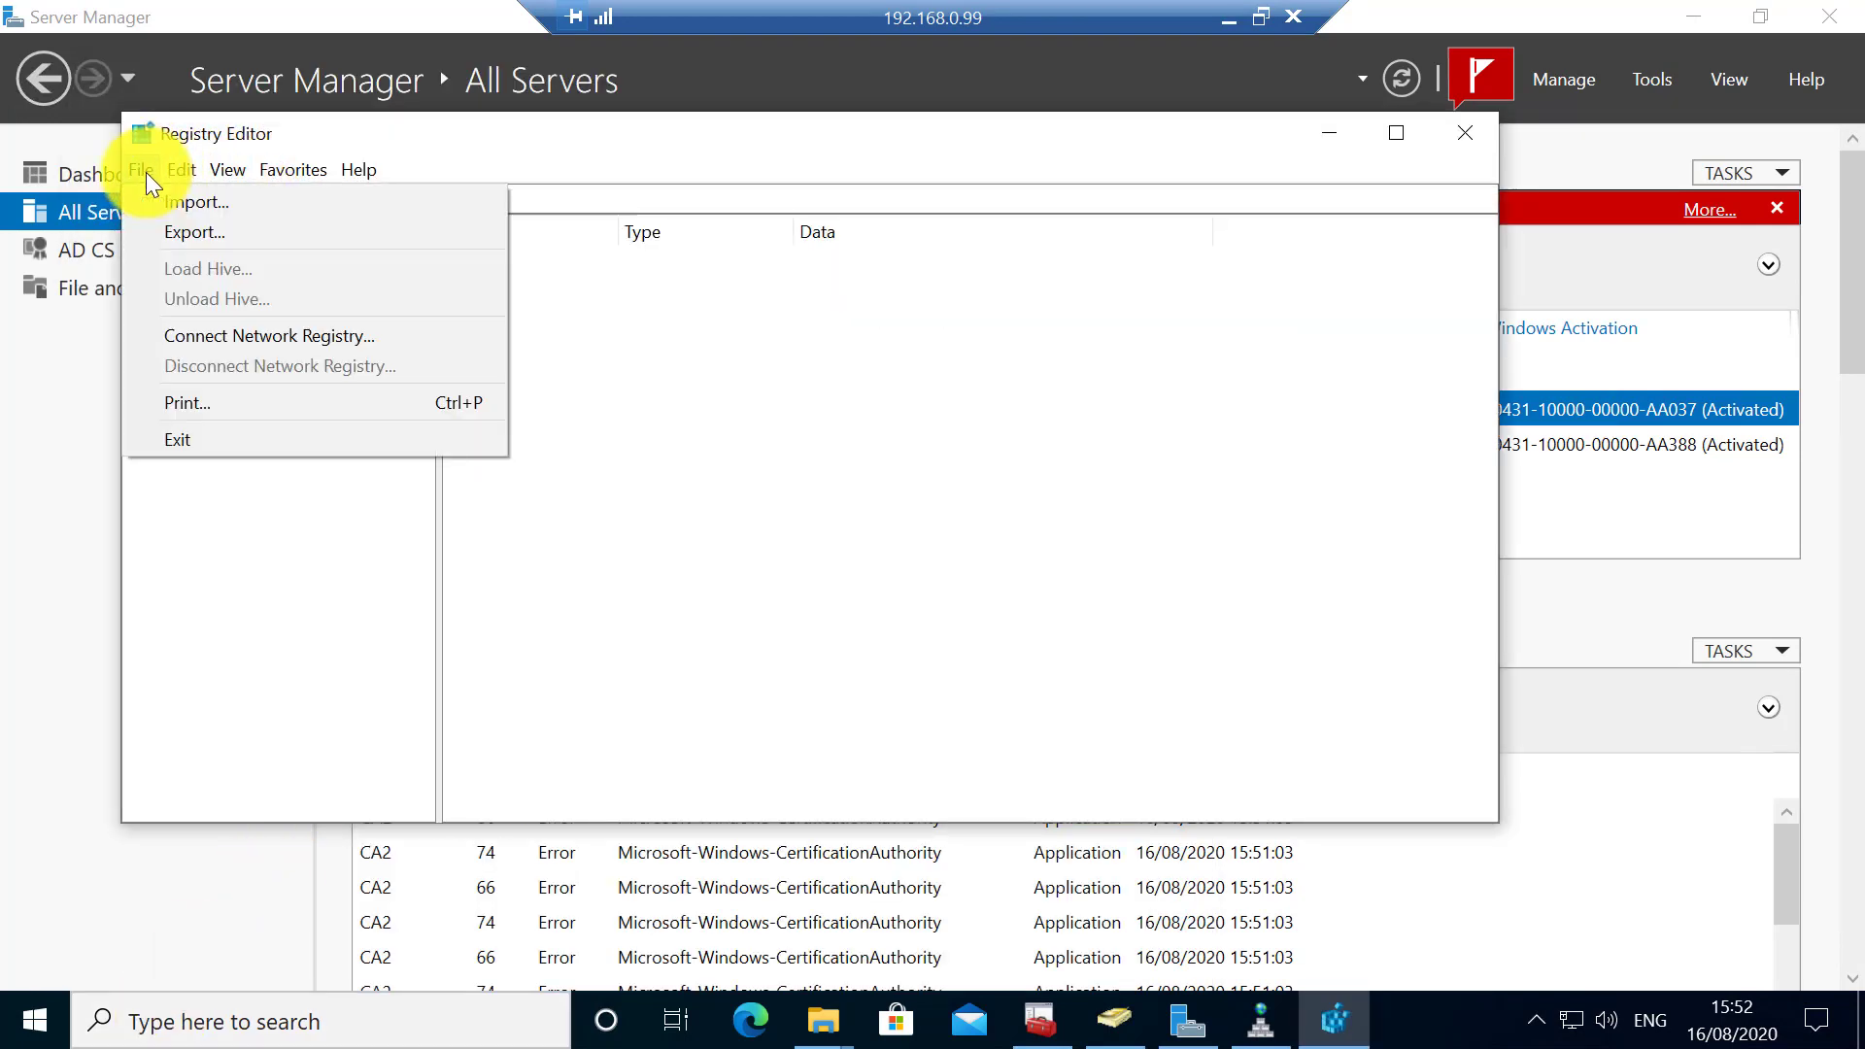
{"action": "left_click", "coordinate": [248, 335]}
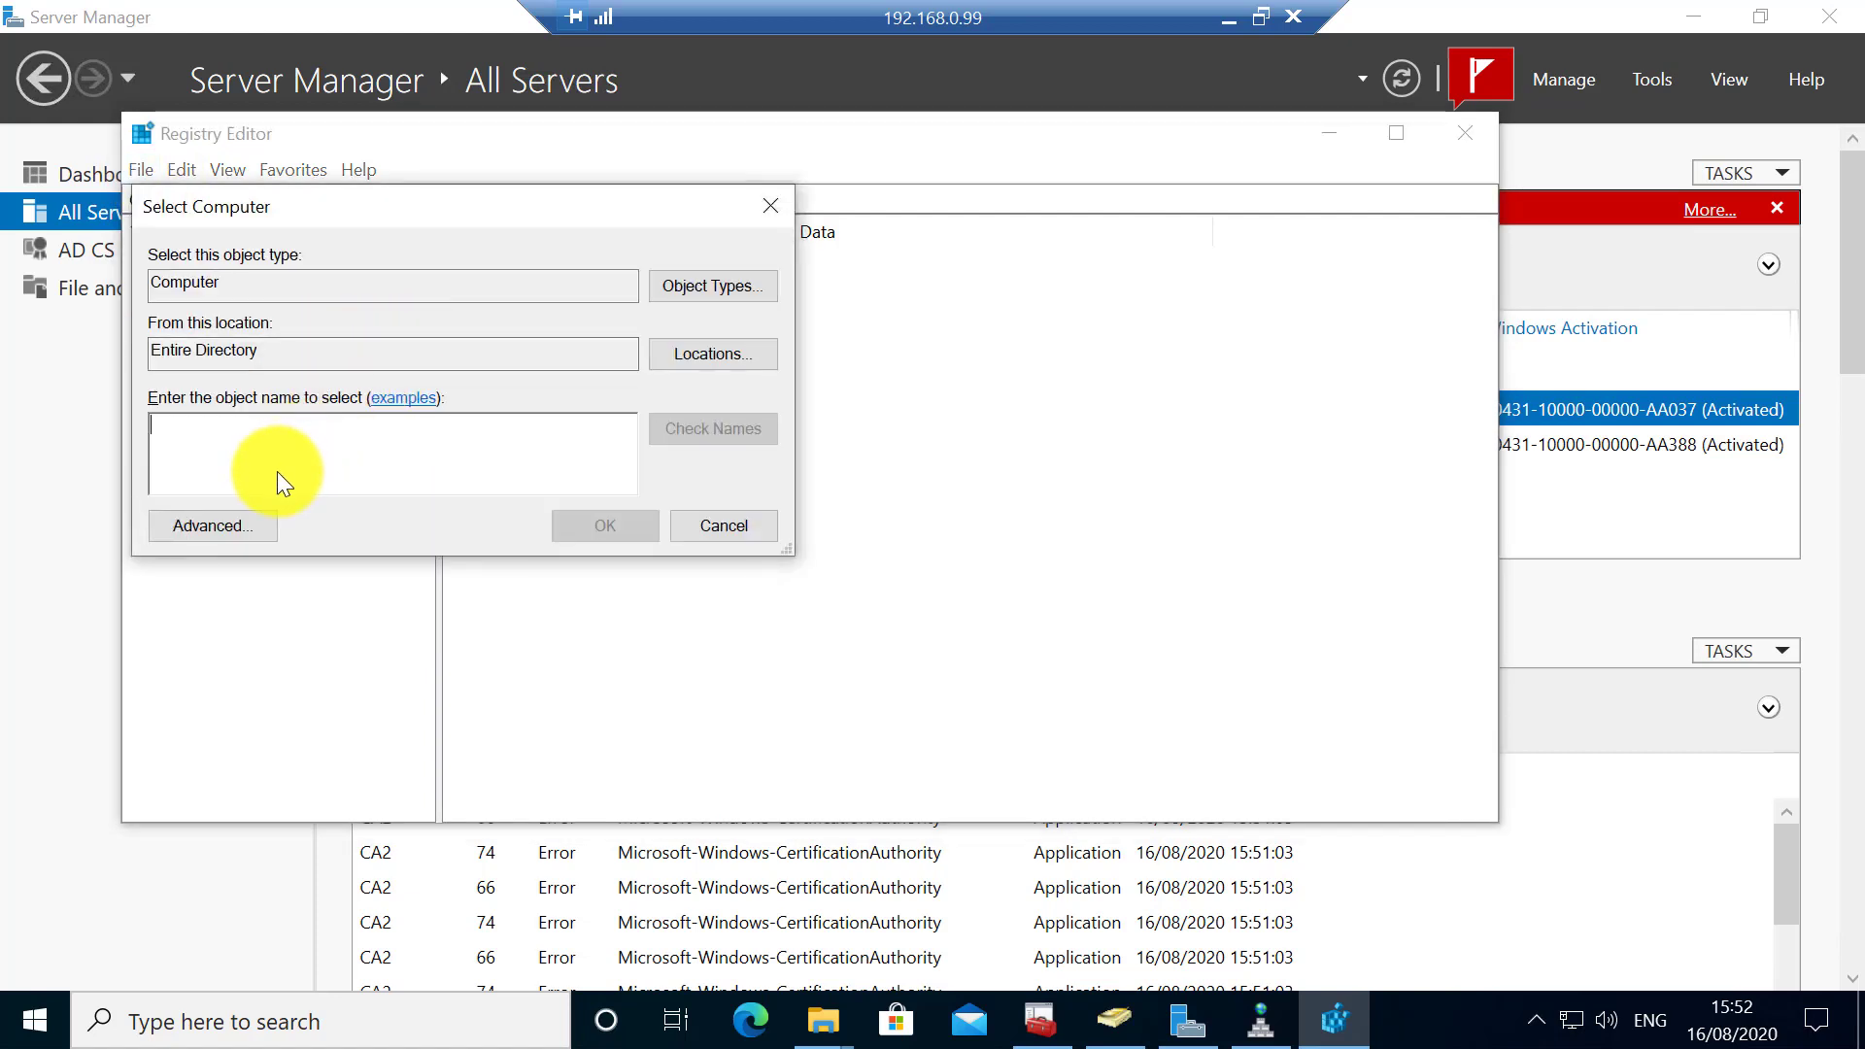
{"action": "type", "text": "192"}
{"action": "key", "text": "BackSpace"}
{"action": "key", "text": "BackSpace"}
{"action": "key", "text": "BackSpace"}
{"action": "type", "text": "ca2"}
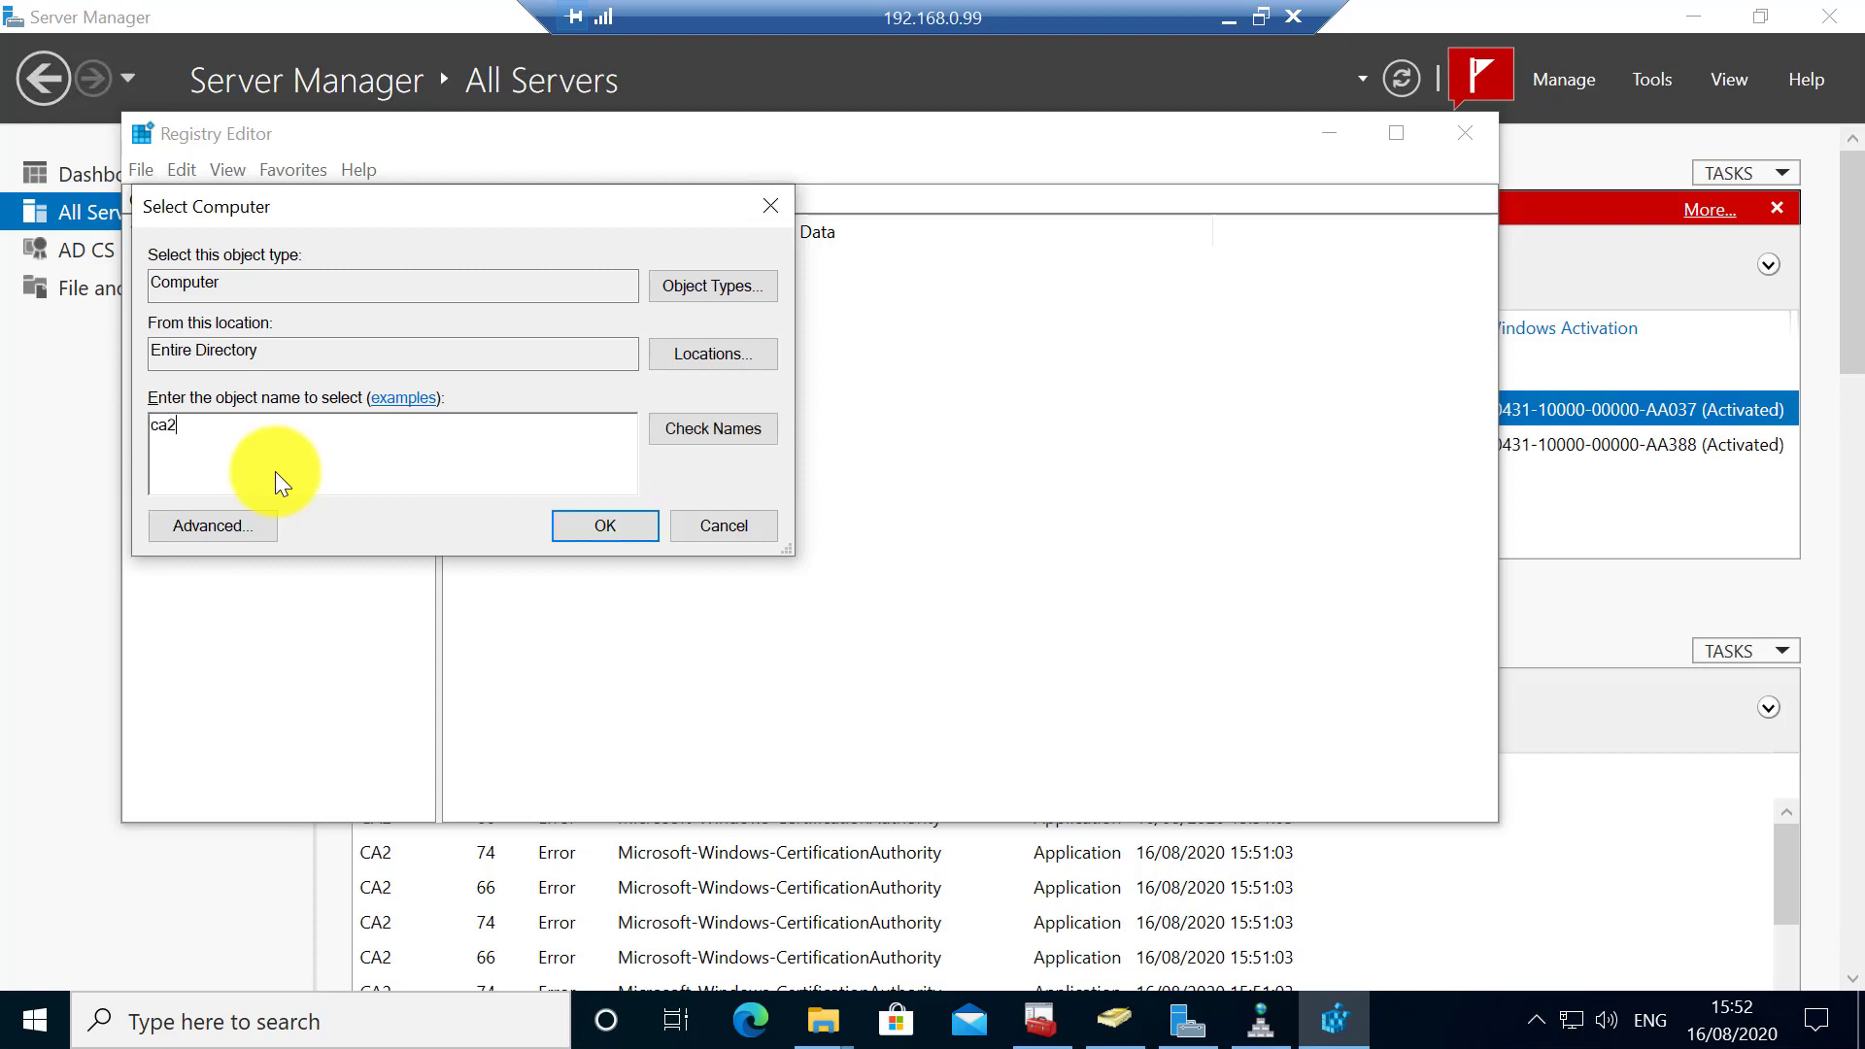
{"action": "left_click", "coordinate": [684, 433]}
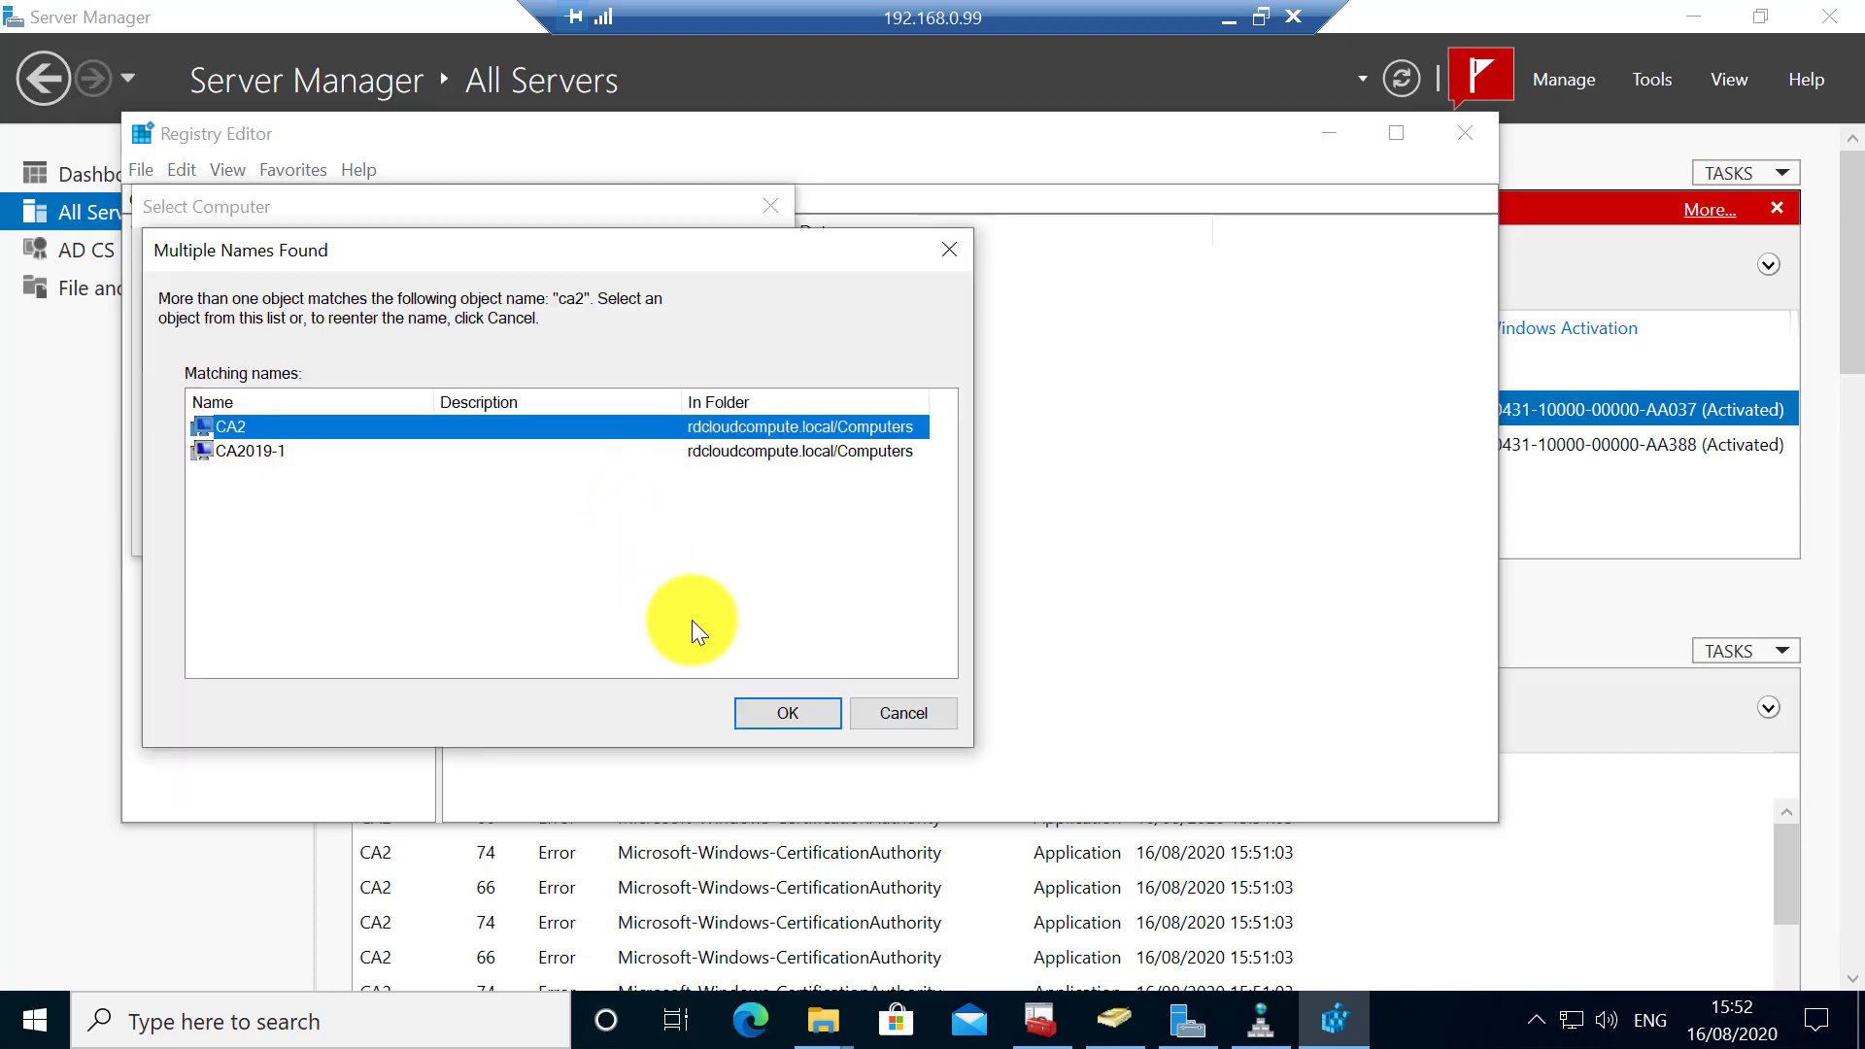
{"action": "left_click", "coordinate": [763, 709]}
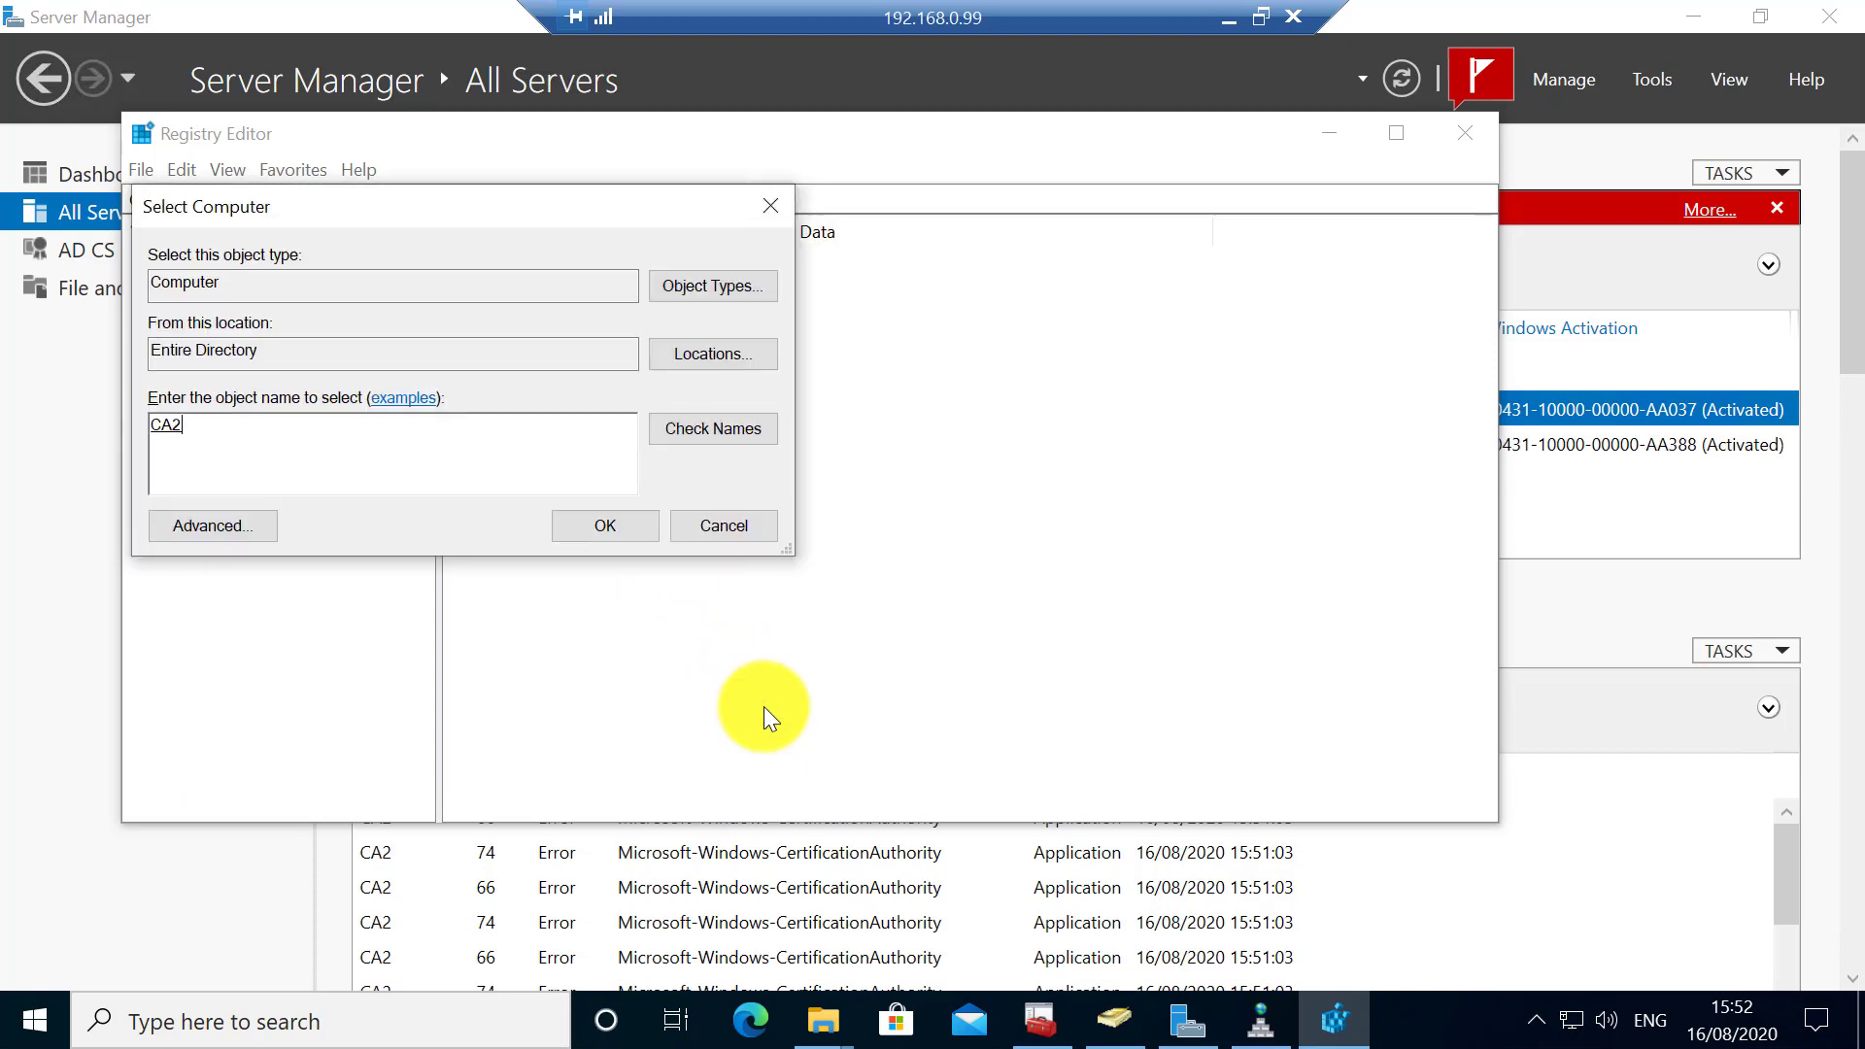
{"action": "left_click", "coordinate": [573, 525]}
{"action": "left_click", "coordinate": [247, 422]}
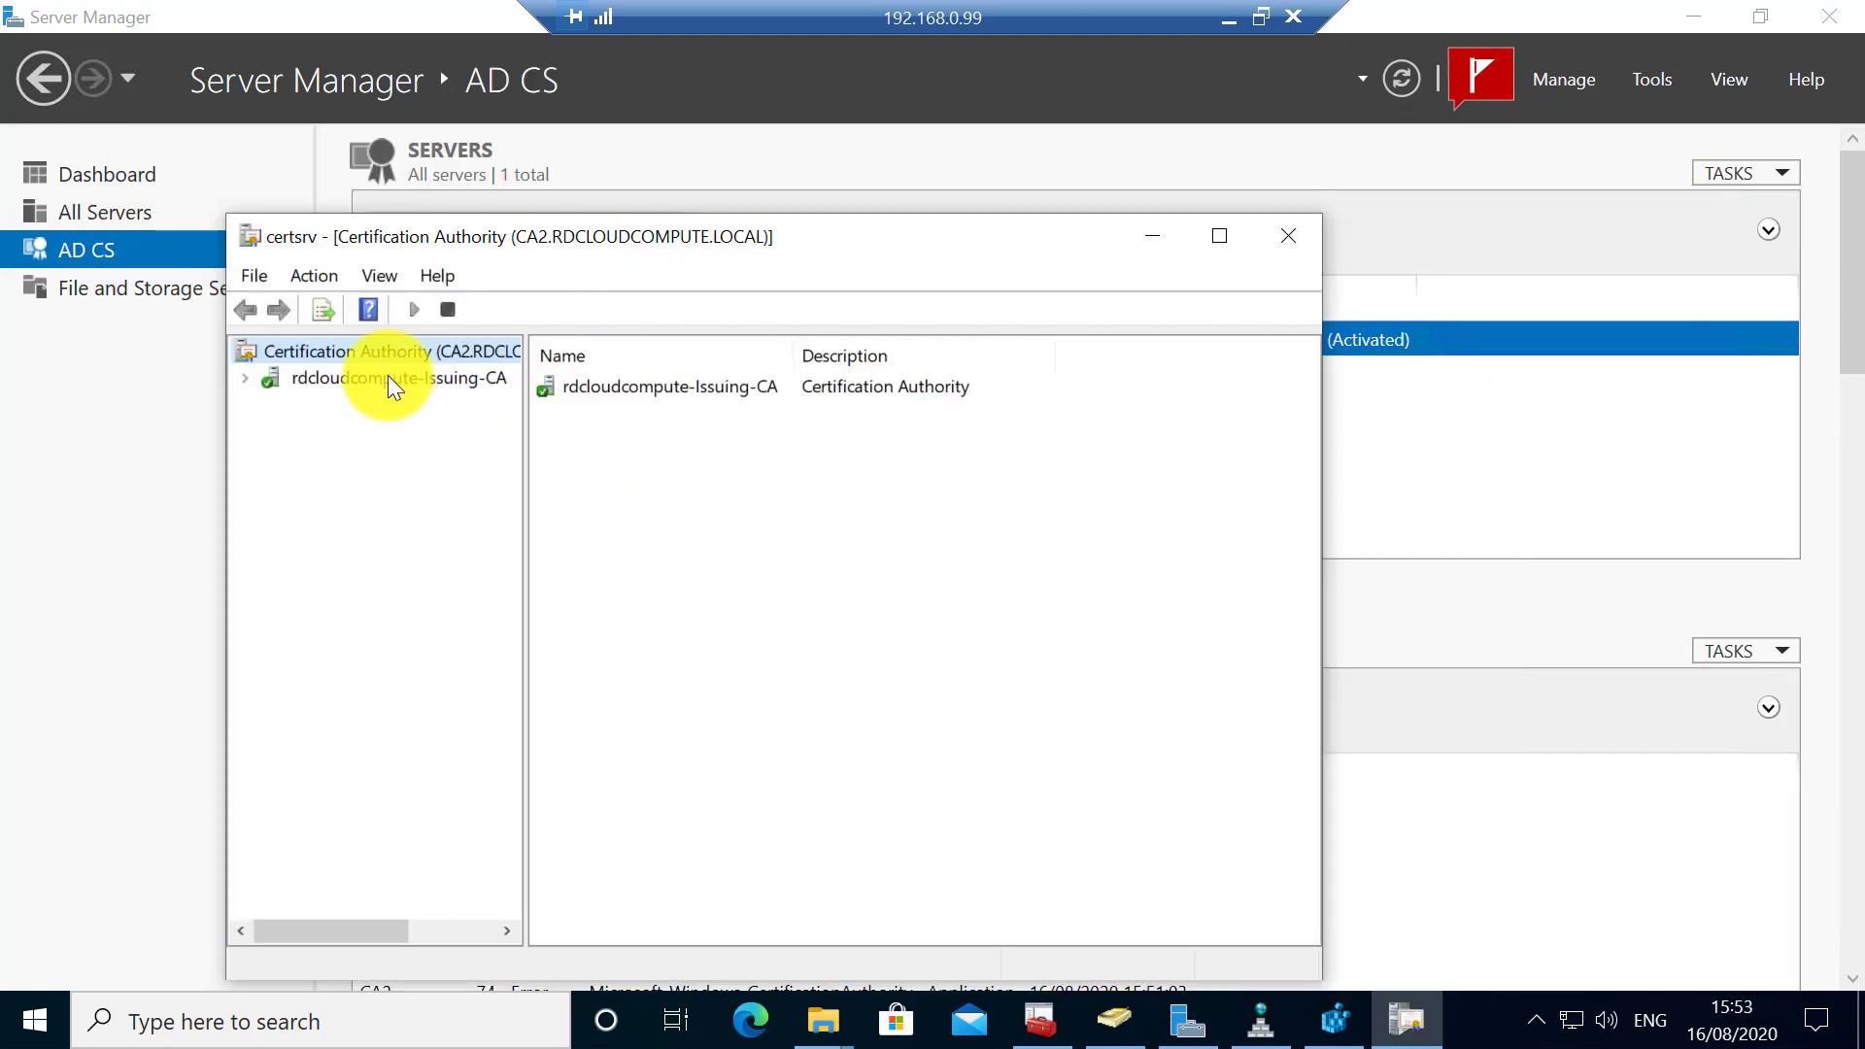
{"action": "double_click", "coordinate": [387, 375]}
- Stop the certificate service for rdcloudcompute-Issuing-CA on CA2 via All Tasks > Stop Service
{"action": "right_click", "coordinate": [387, 375]}
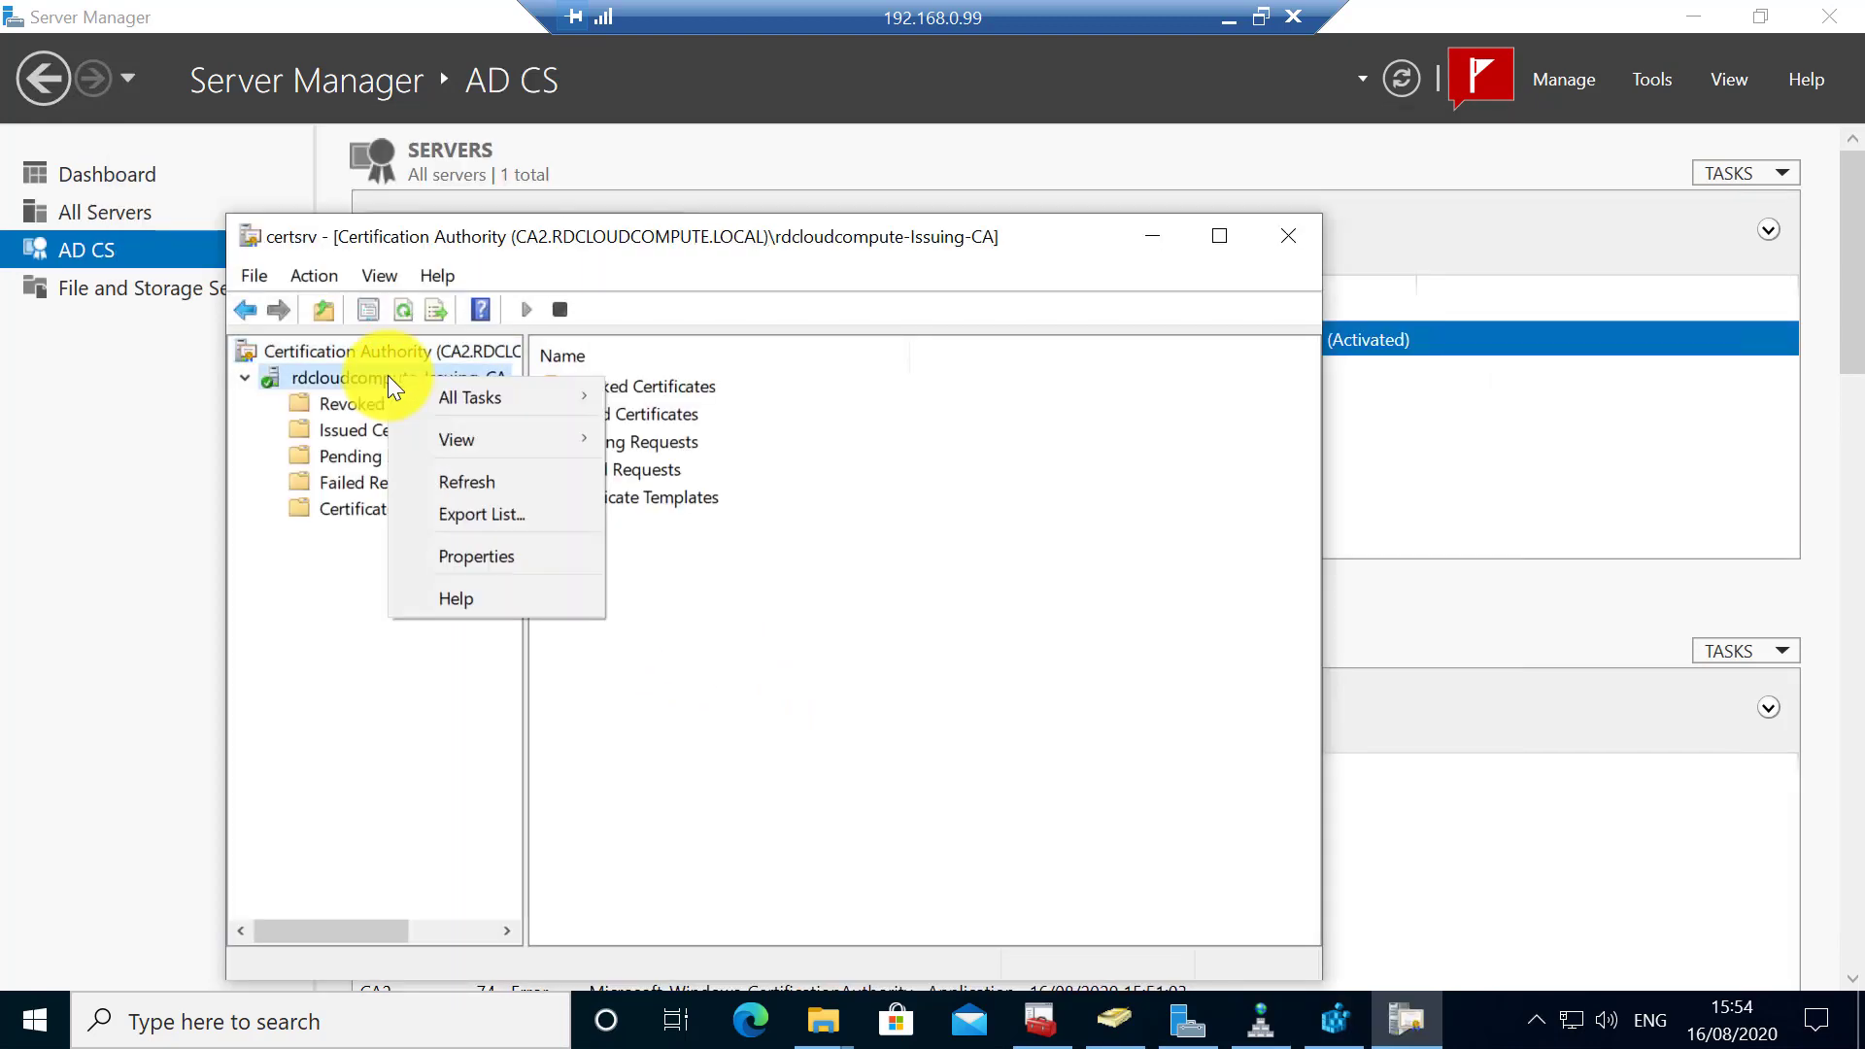
{"action": "mouse_move", "coordinate": [524, 394]}
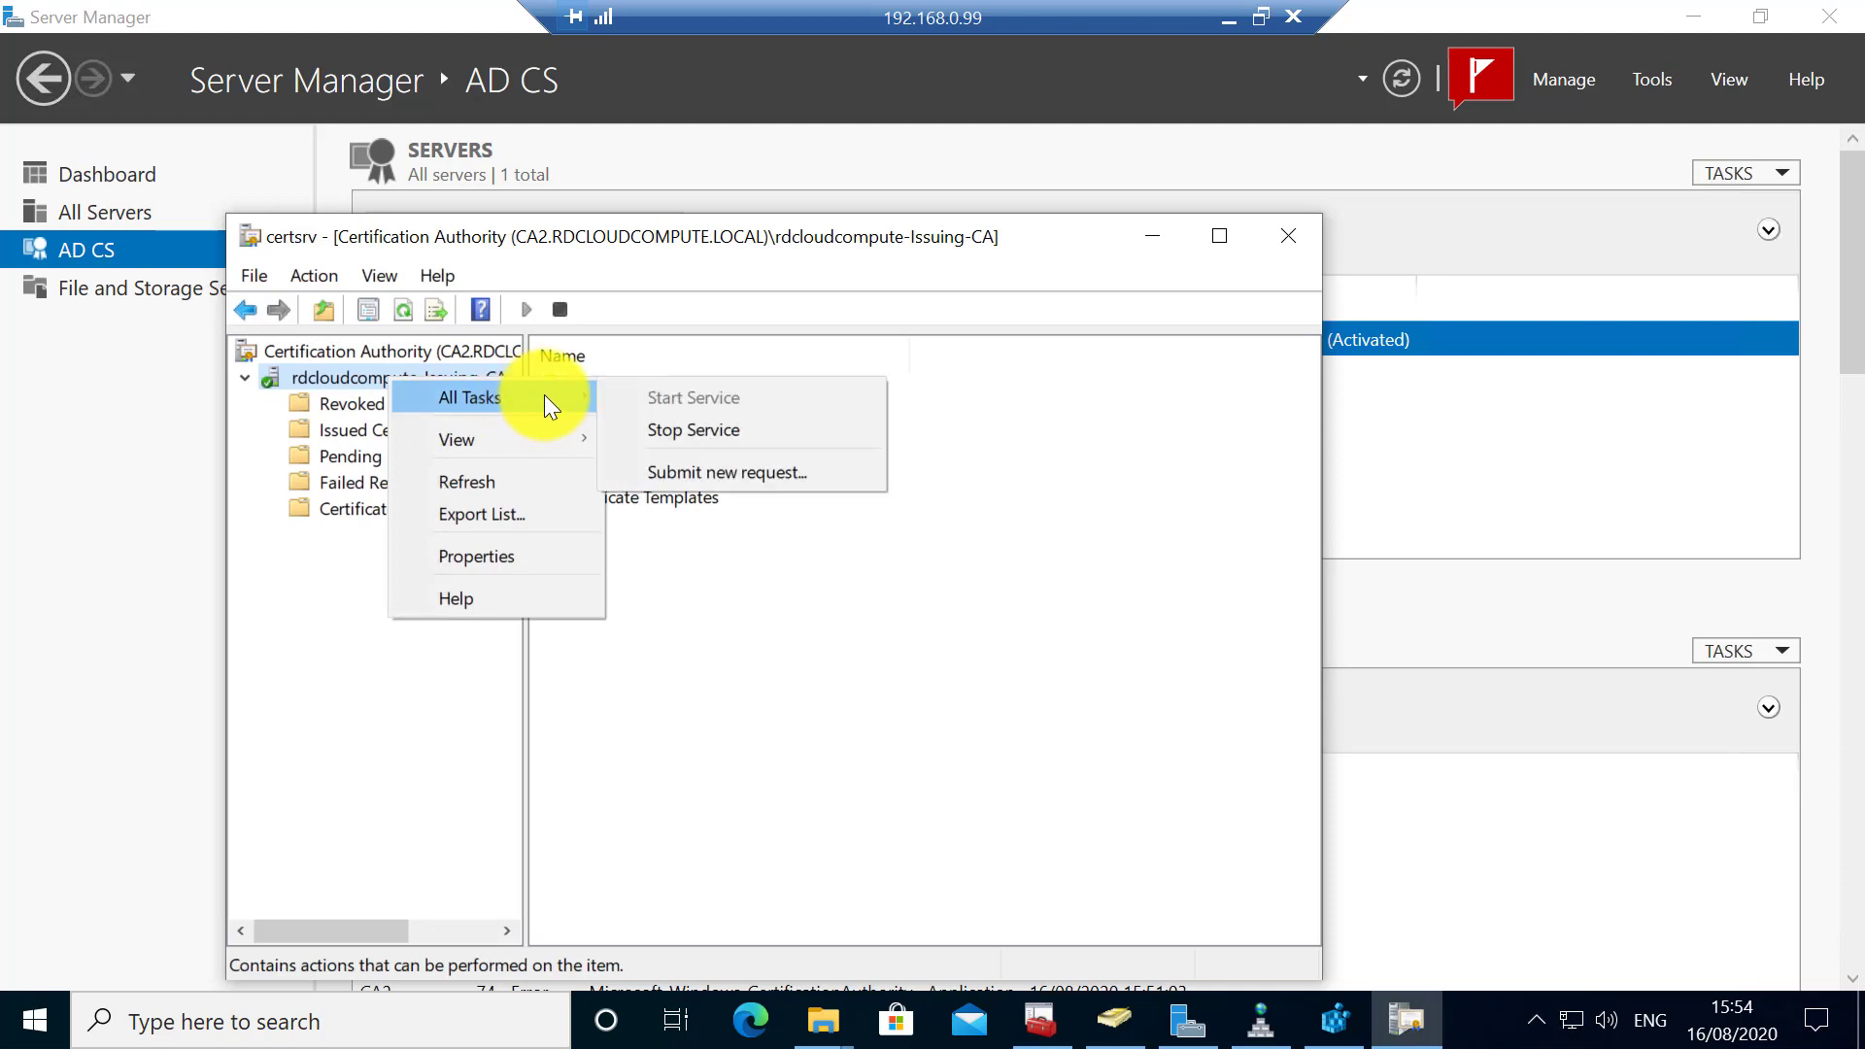
{"action": "left_click", "coordinate": [689, 433]}
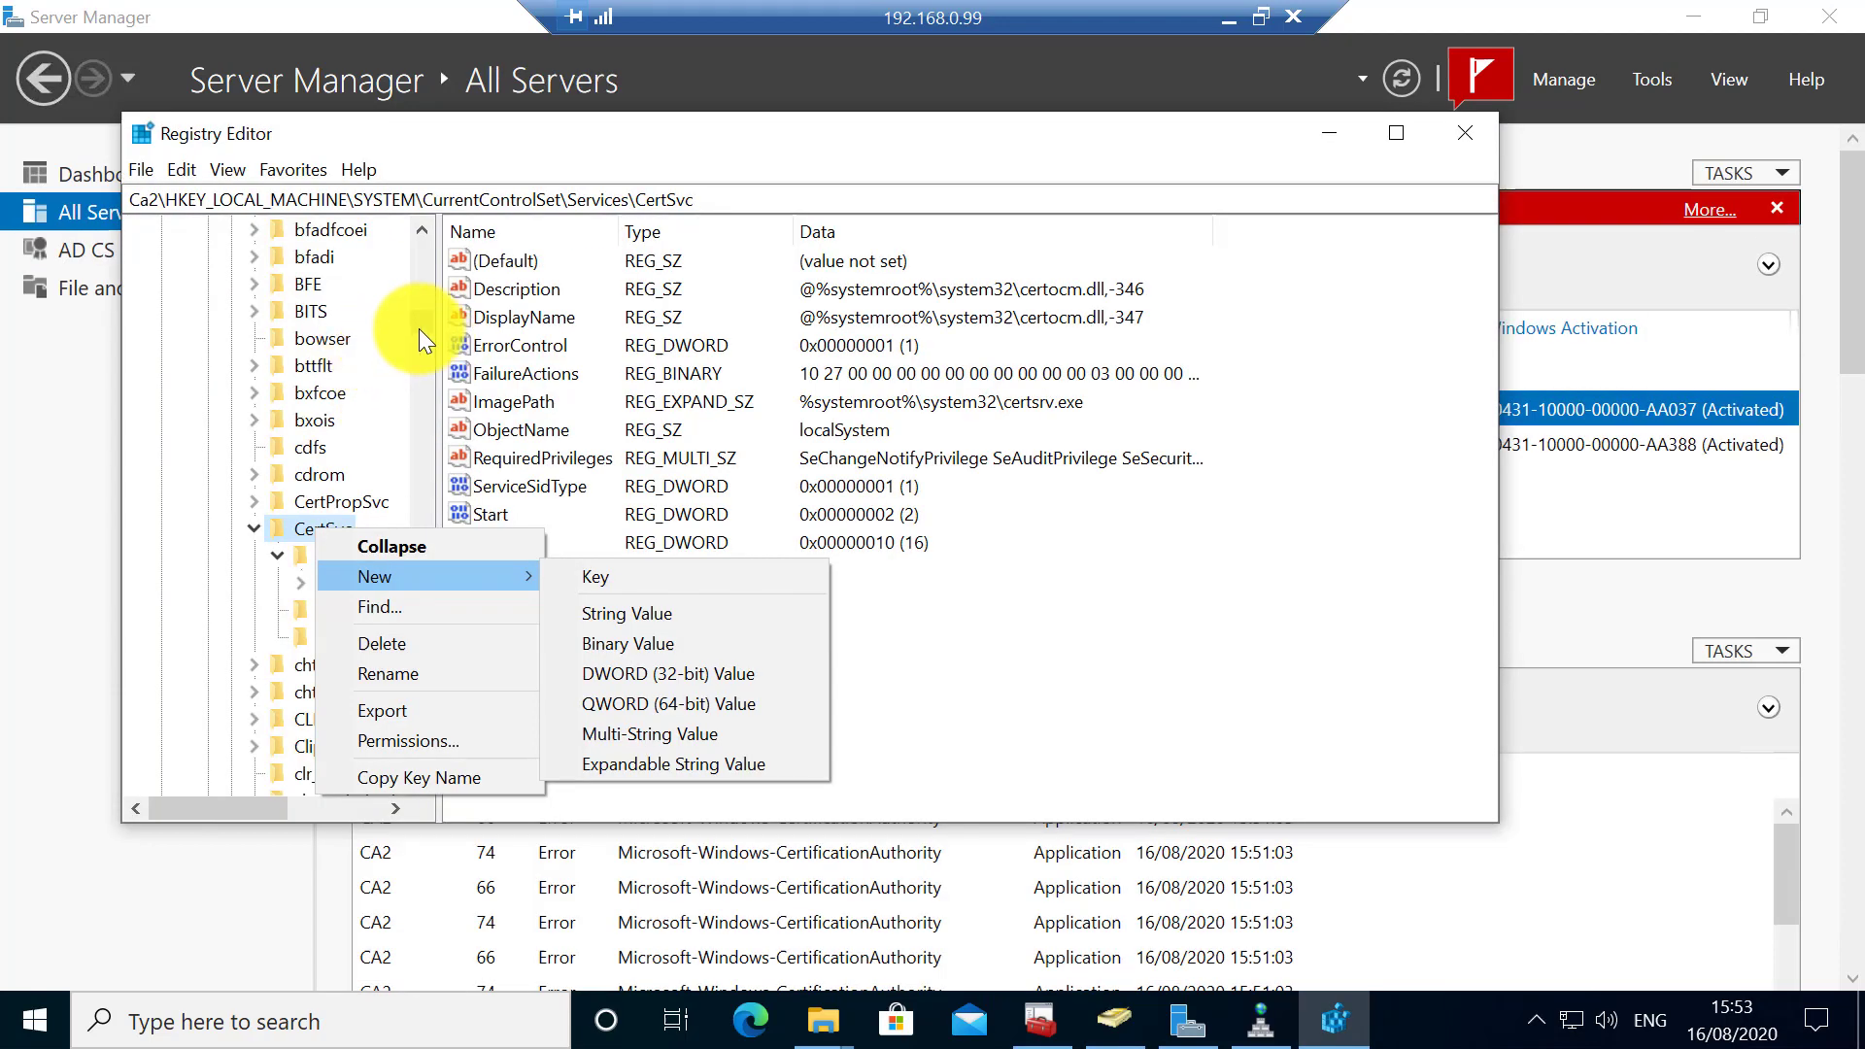
- Select the connected Ca2 computer in Registry Editor
{"action": "left_click", "coordinate": [418, 326]}
{"action": "left_click_drag", "start_coordinate": [418, 325], "coordinate": [411, 208]}
{"action": "left_click", "coordinate": [191, 390]}
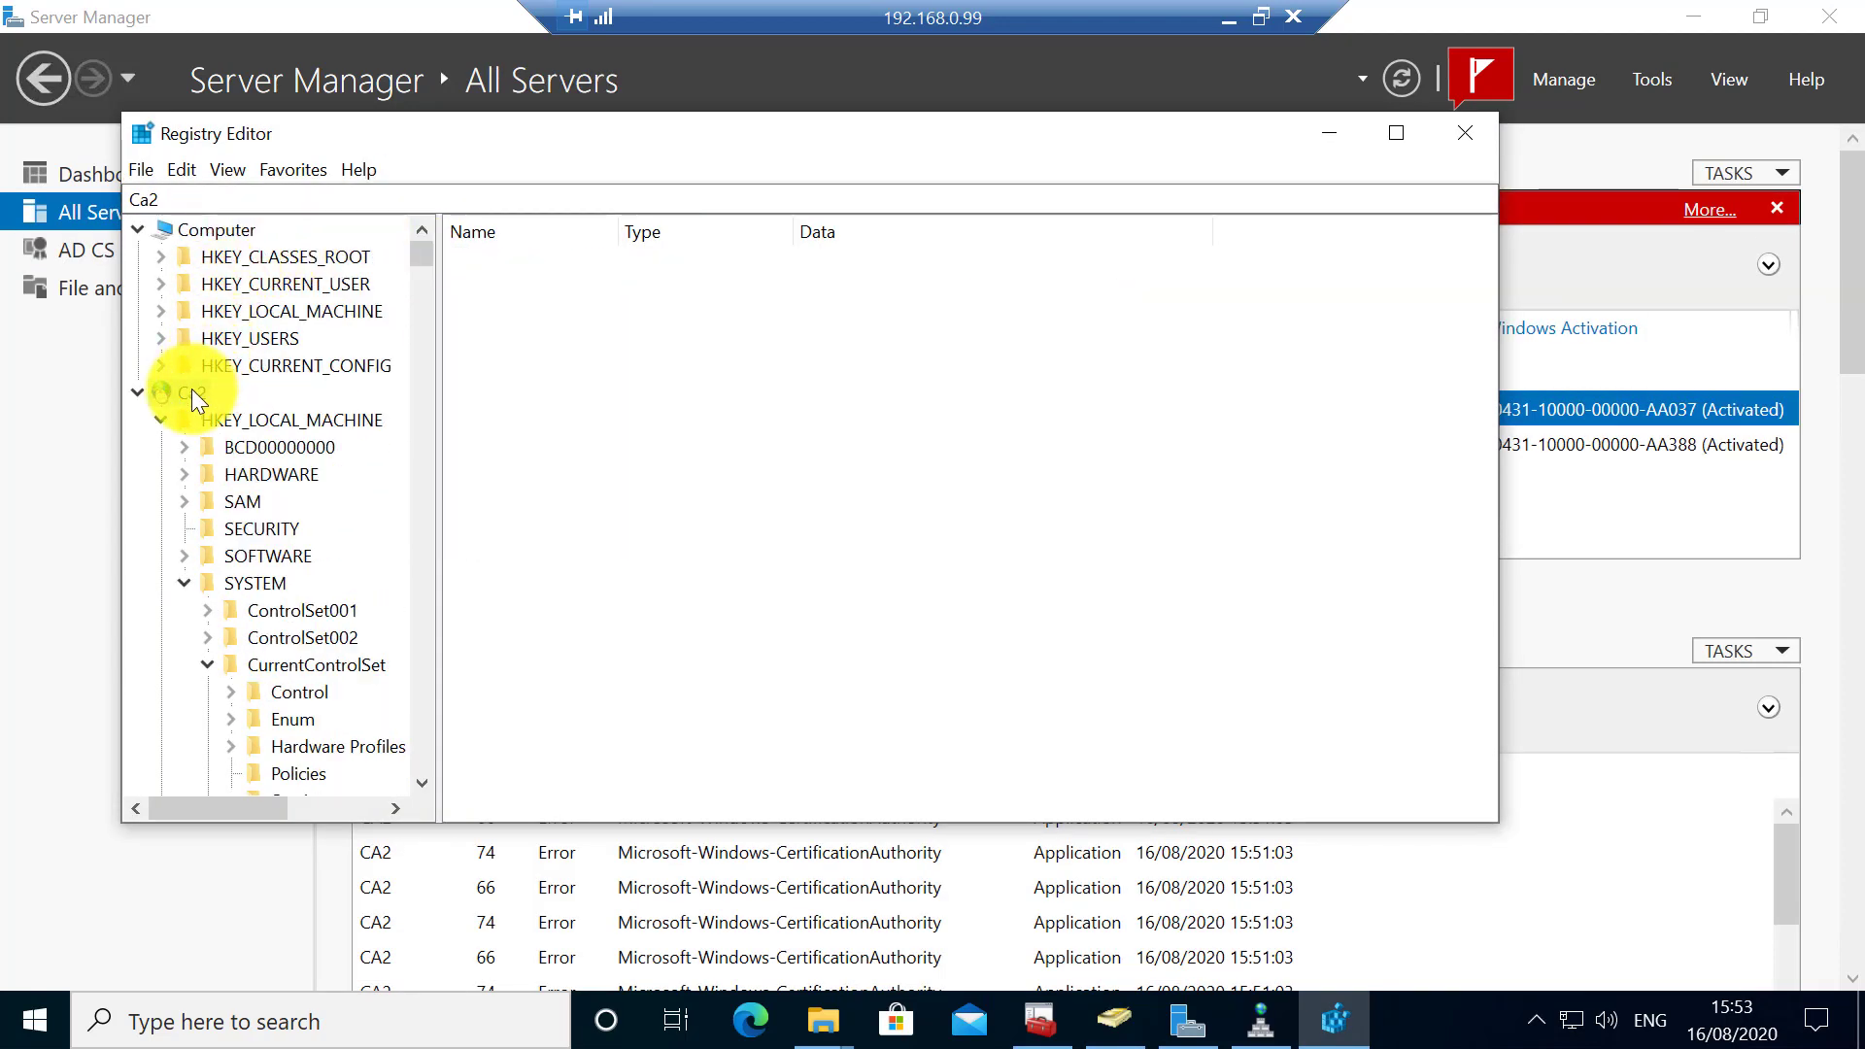
{"action": "right_click", "coordinate": [190, 389]}
{"action": "left_click", "coordinate": [523, 419]}
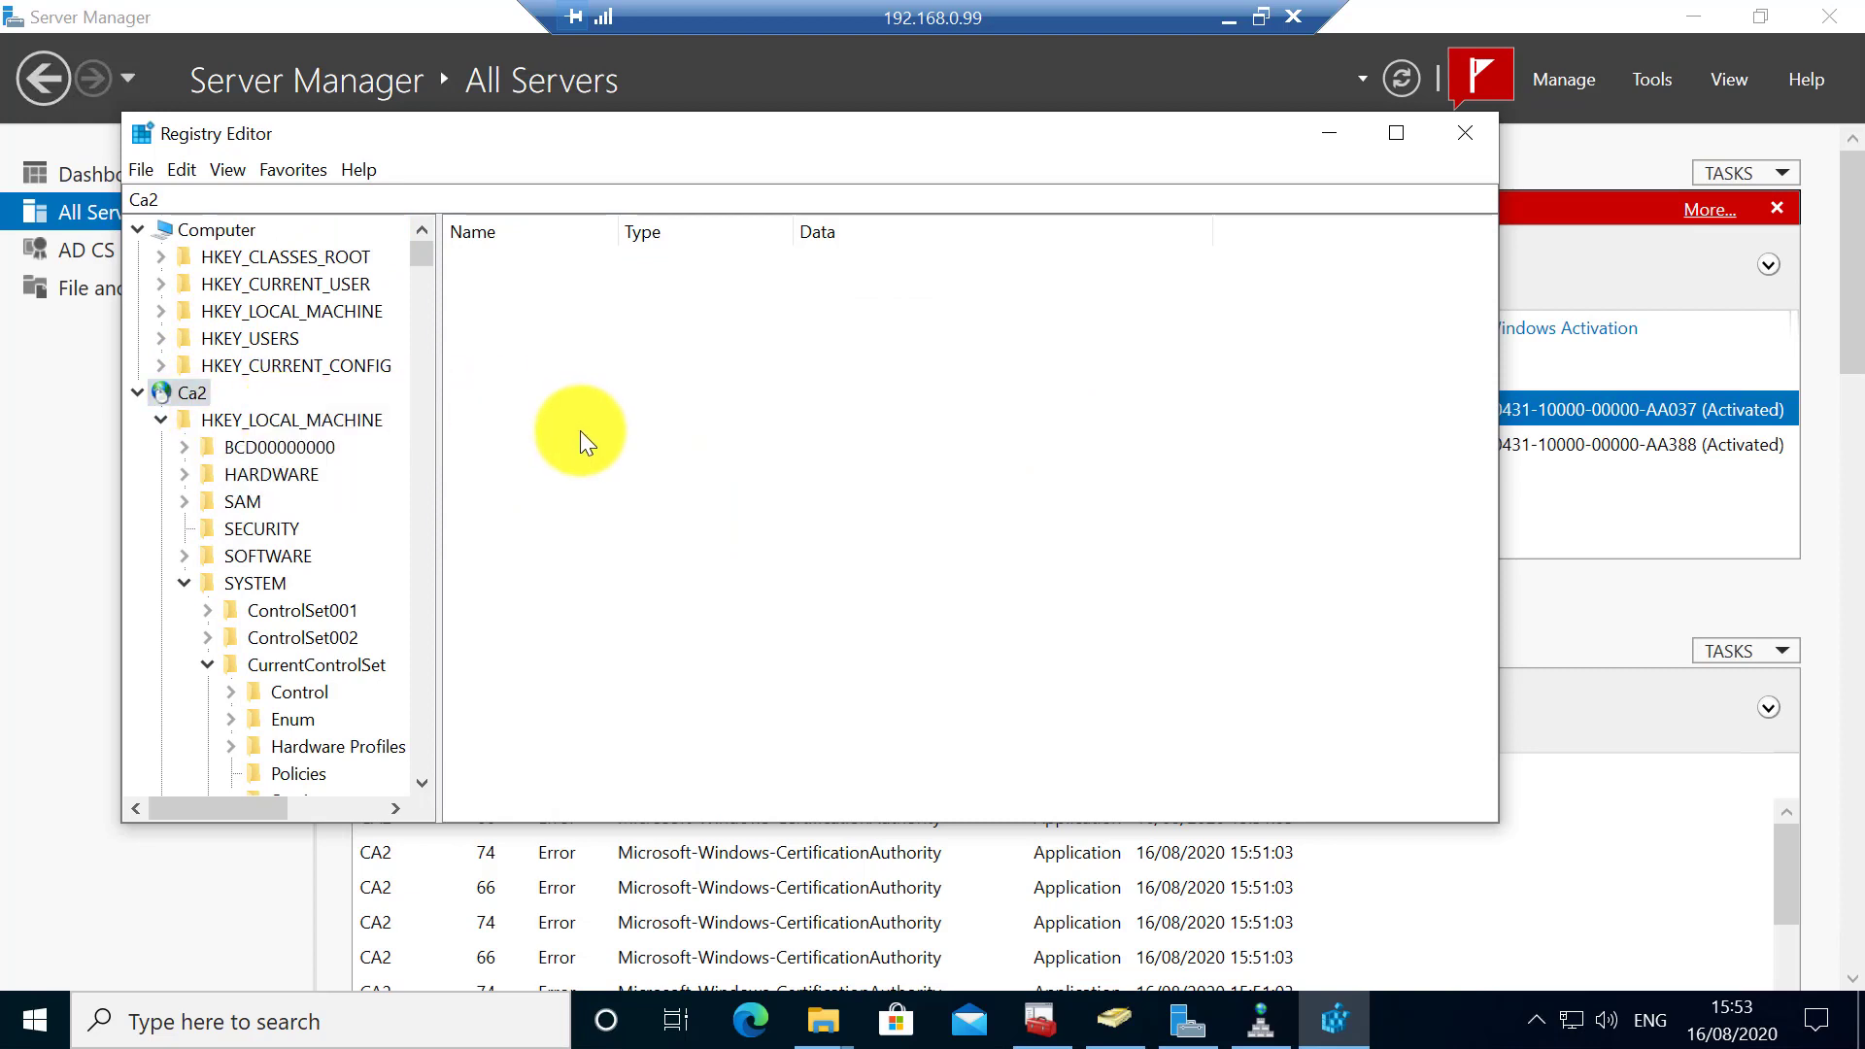
- Import ca_reg_backup from Desktop\CA backup into Ca2's registry and acknowledge the success message
{"action": "left_click", "coordinate": [144, 174]}
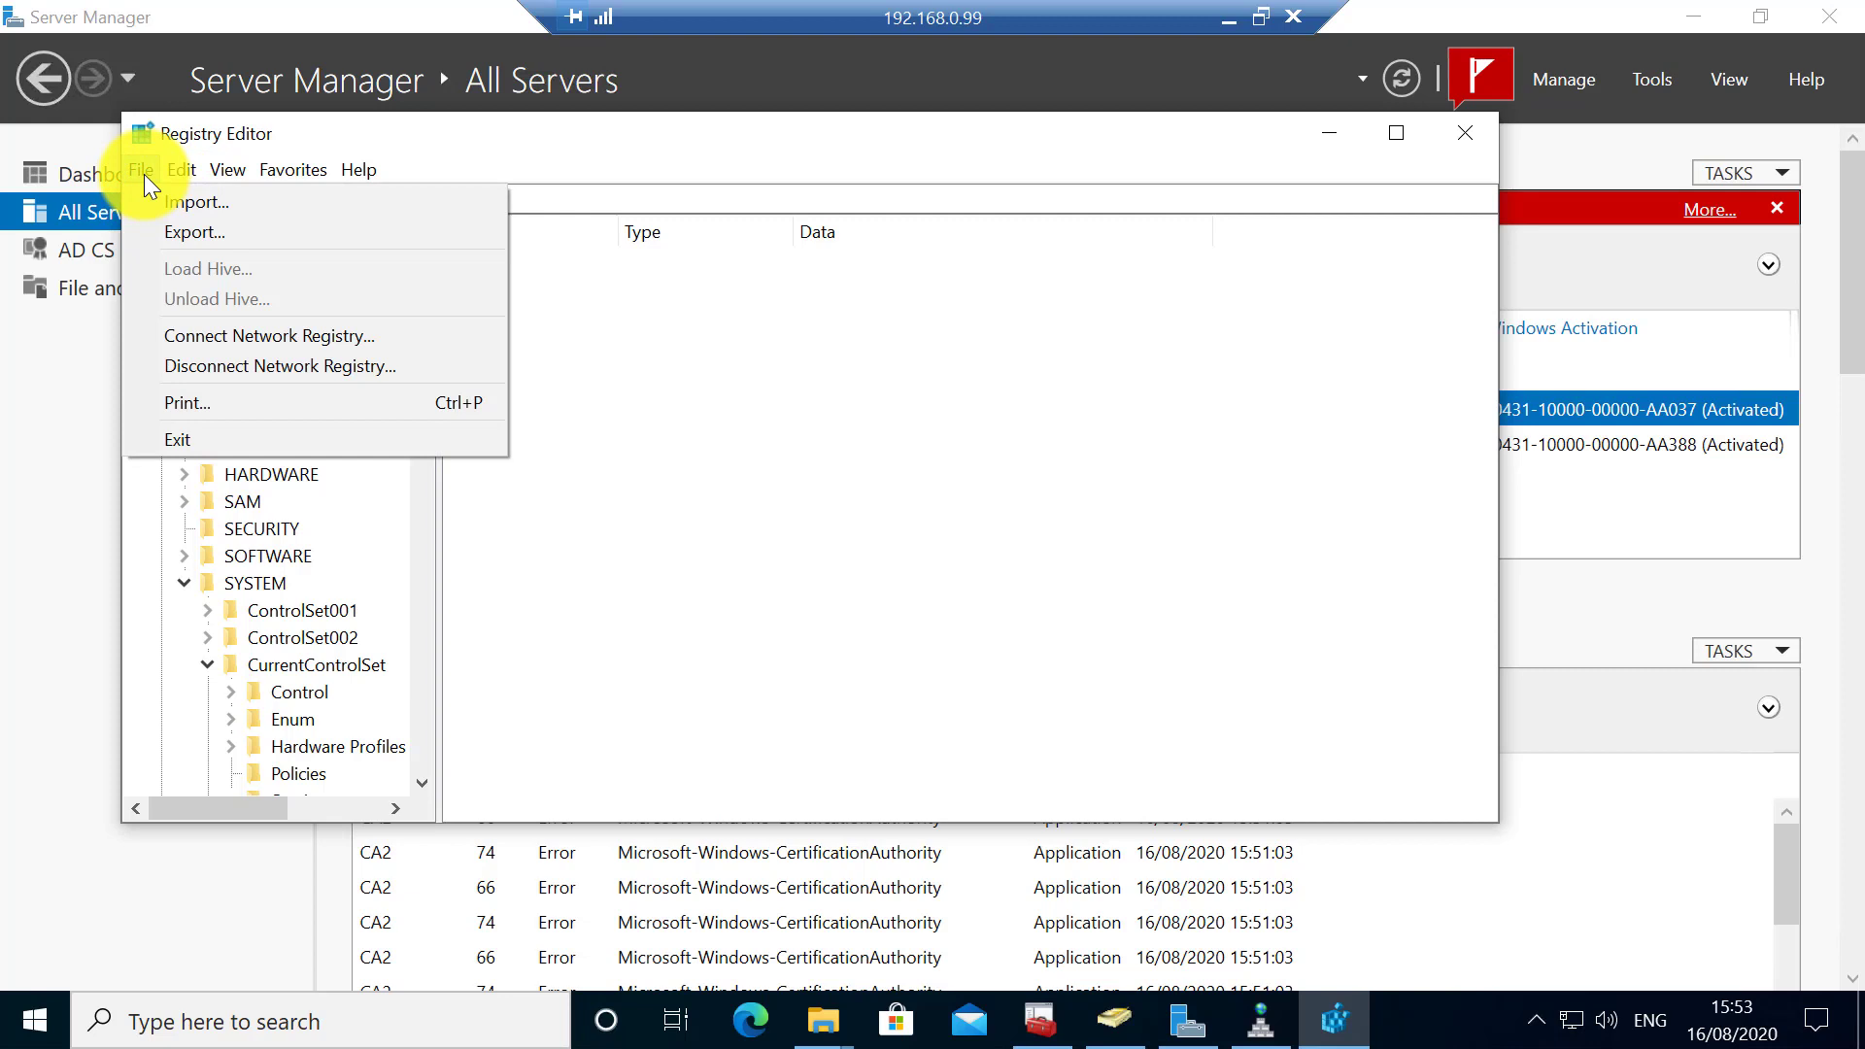
{"action": "left_click", "coordinate": [182, 198]}
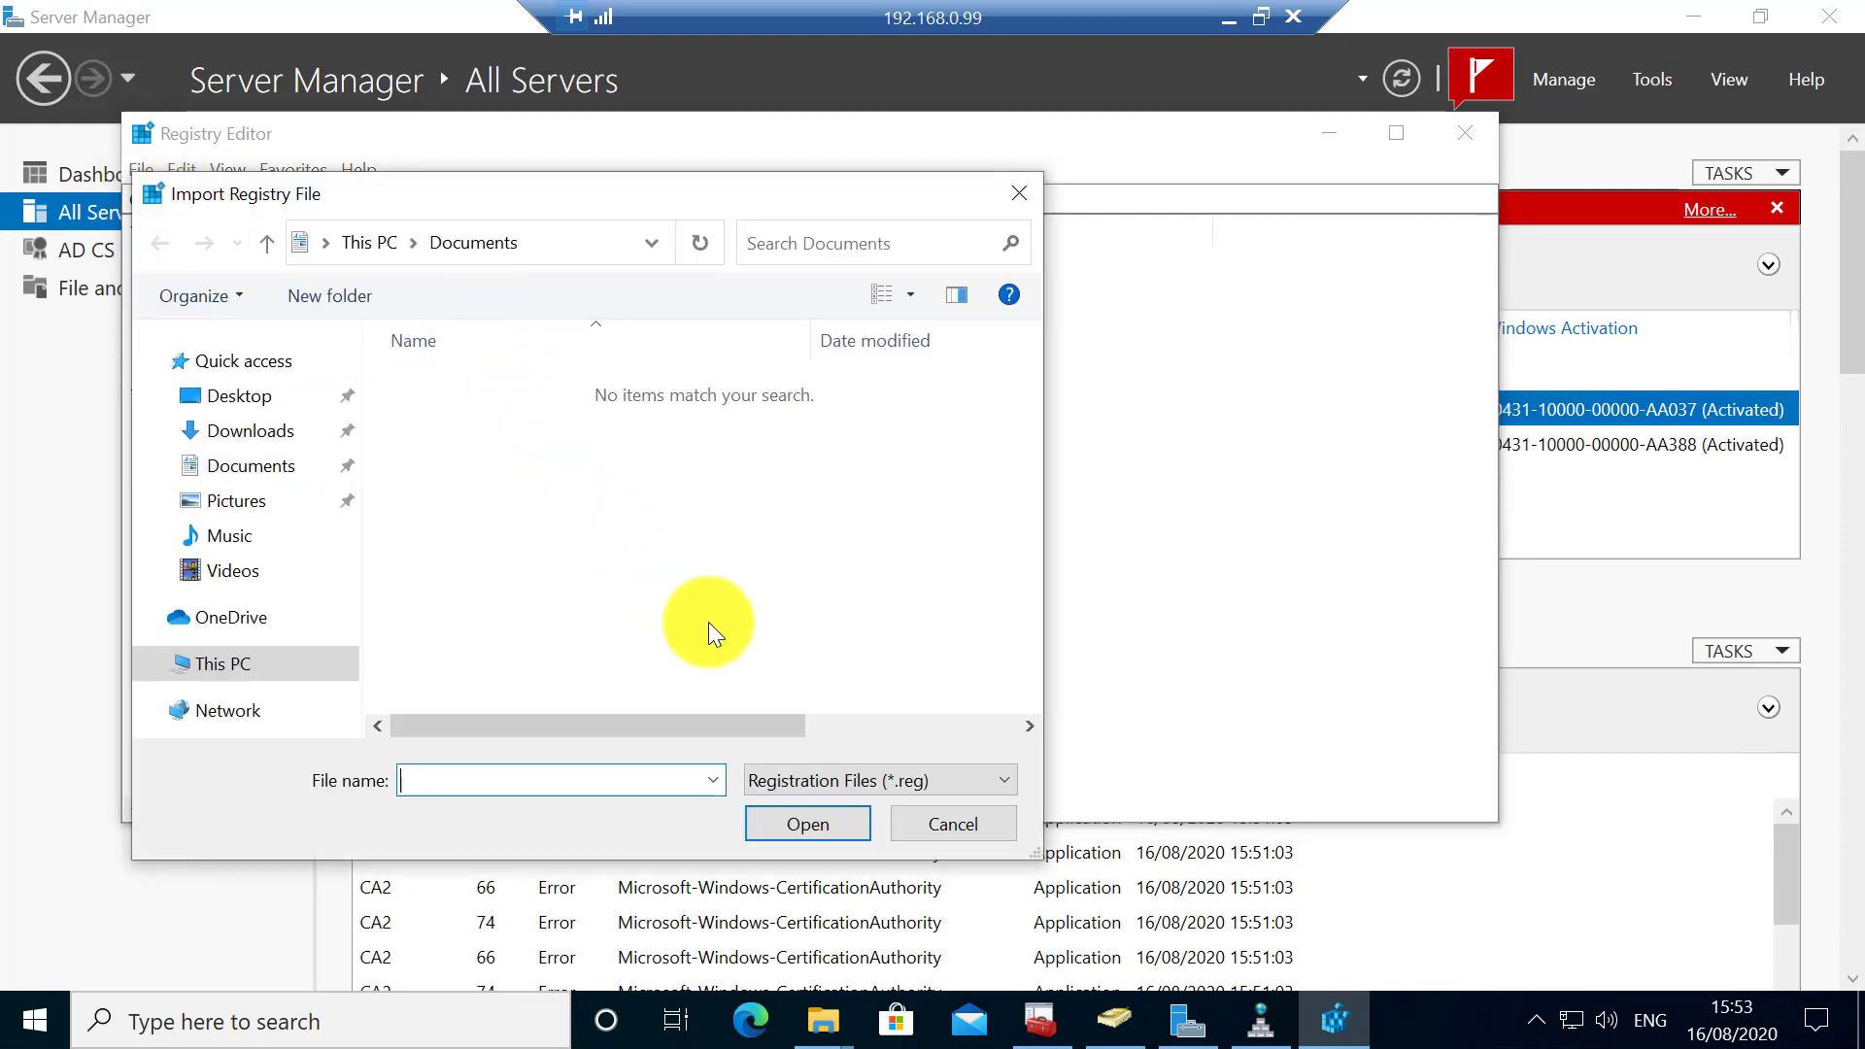
{"action": "left_click", "coordinate": [231, 397]}
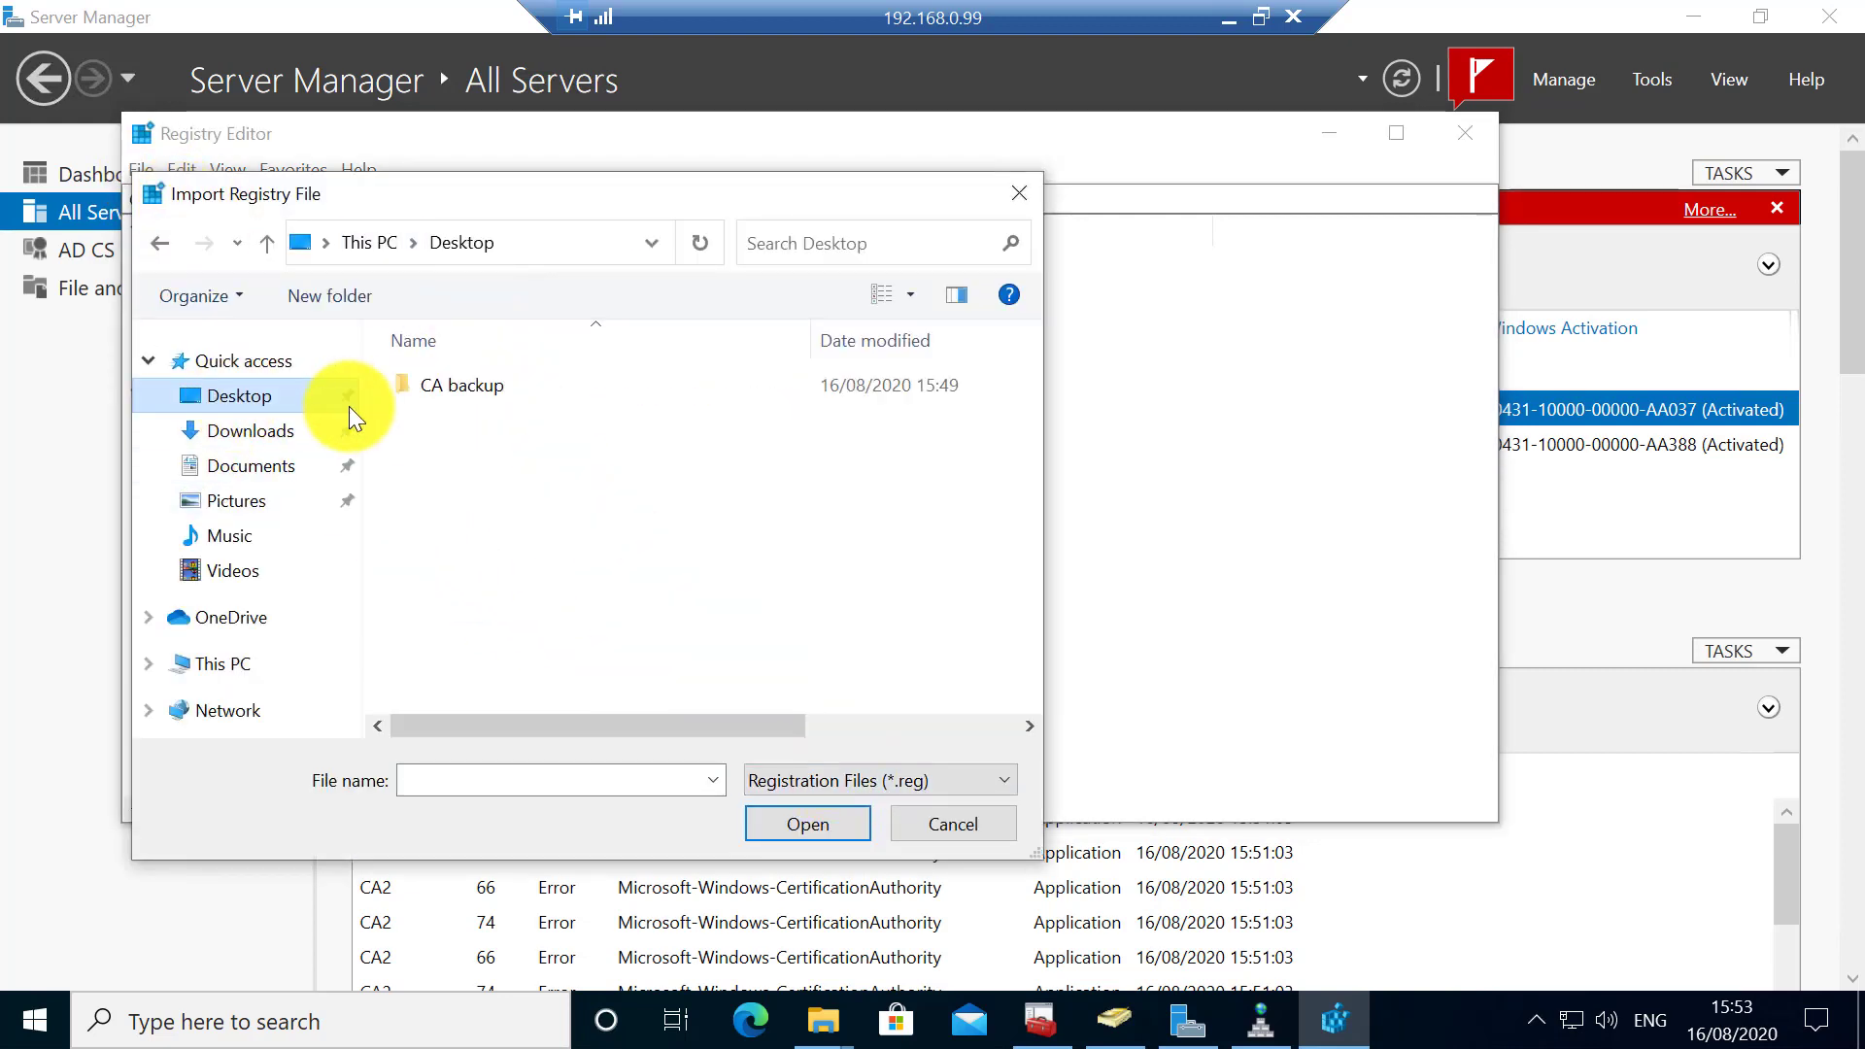
{"action": "double_click", "coordinate": [450, 385]}
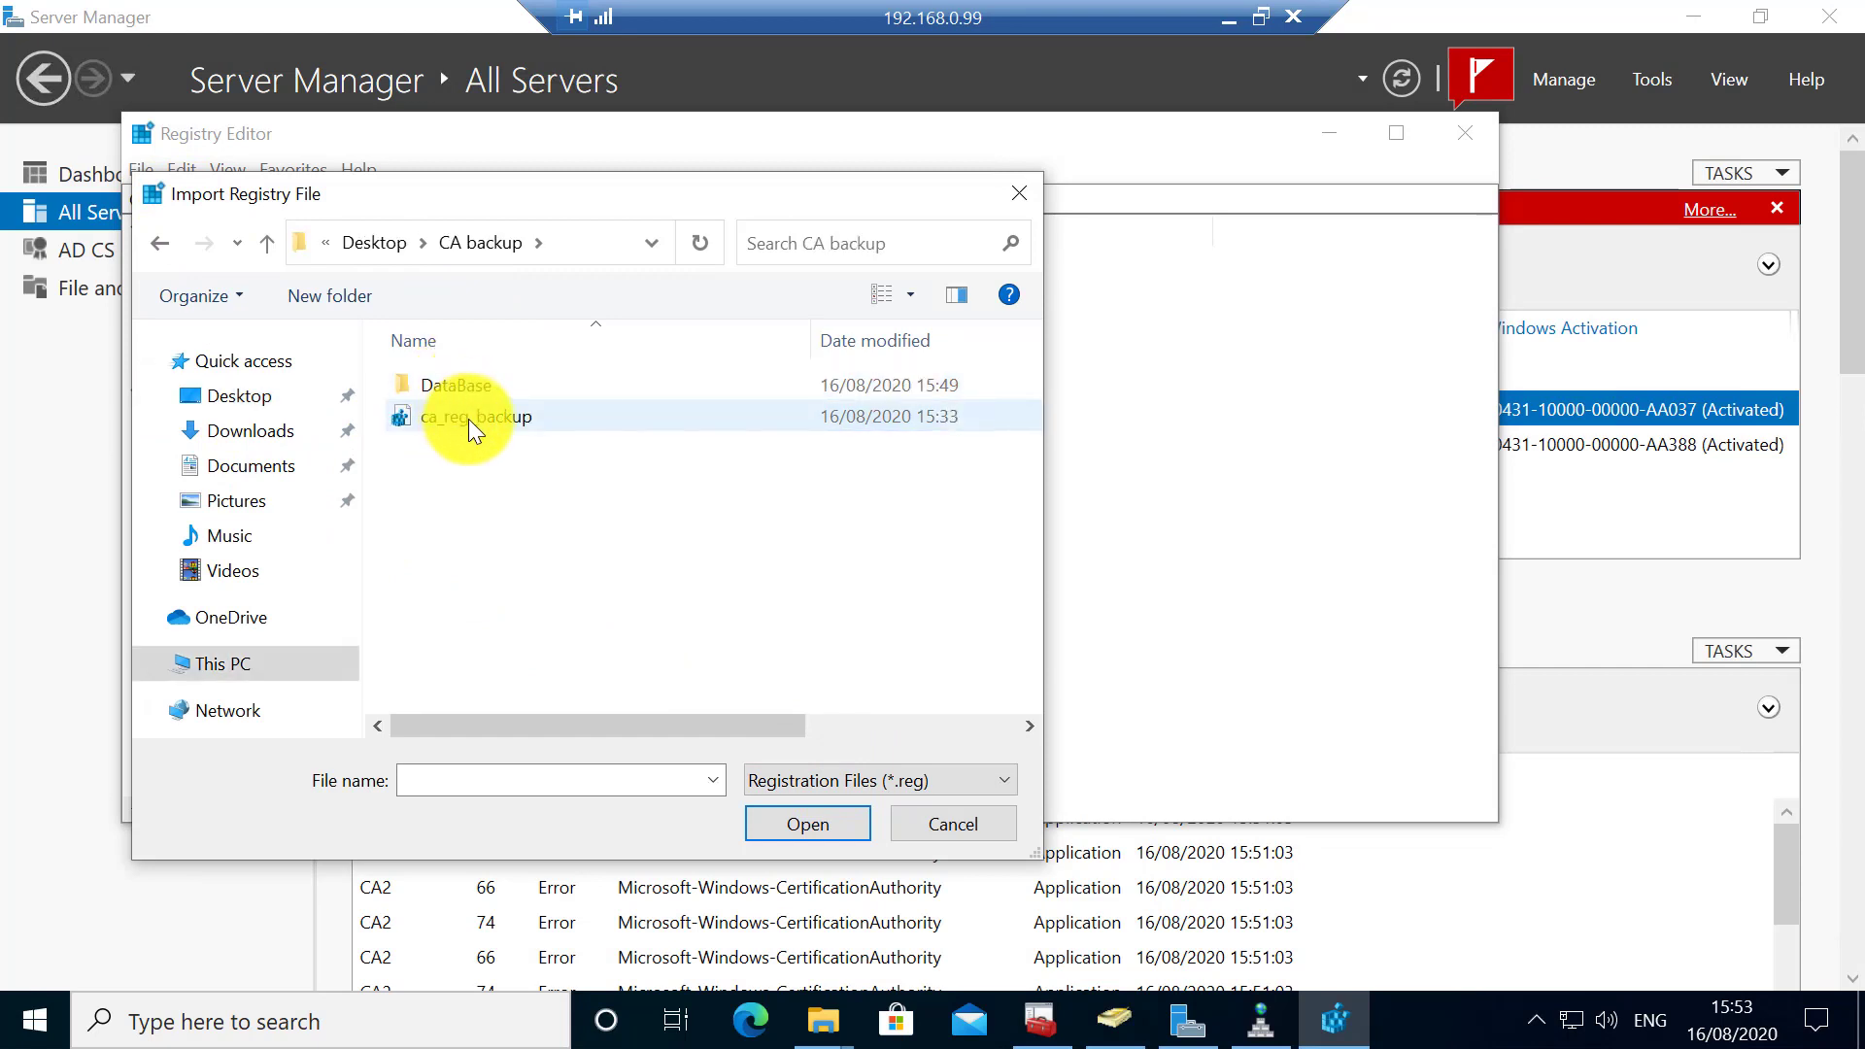
{"action": "double_click", "coordinate": [468, 417]}
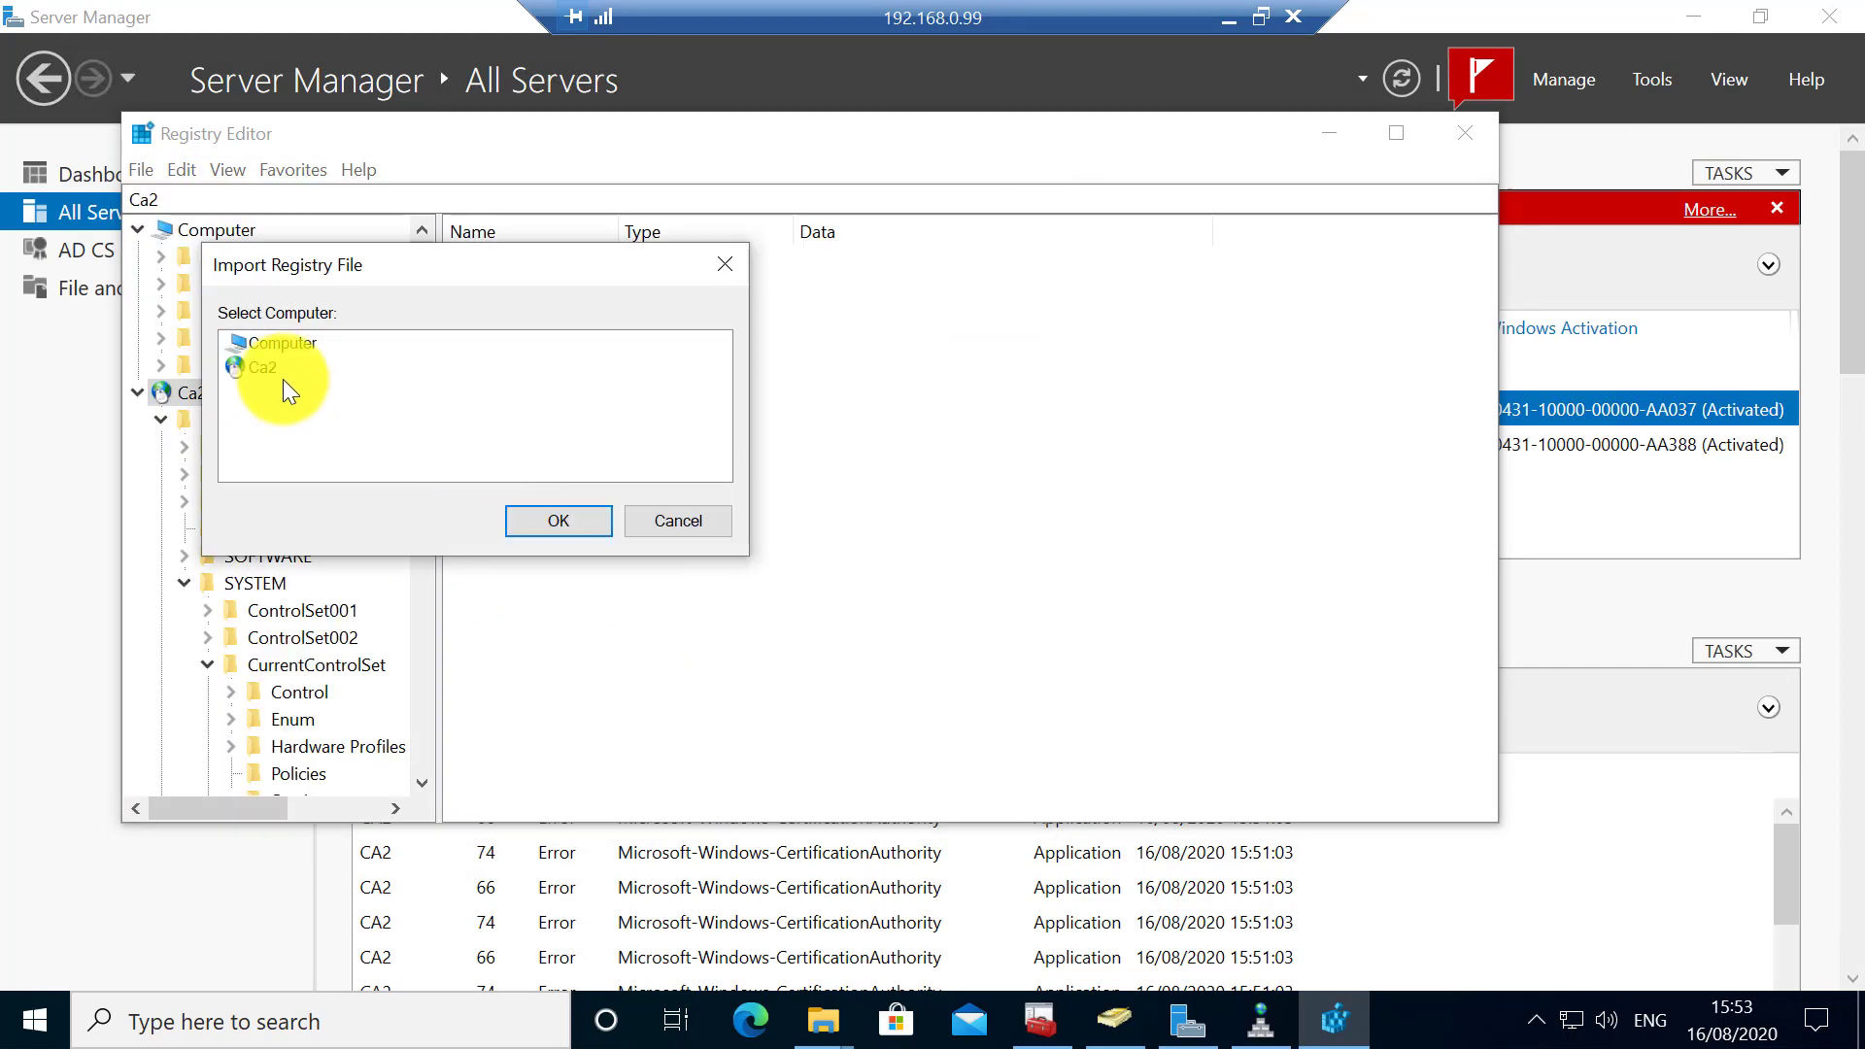
{"action": "left_click", "coordinate": [545, 520]}
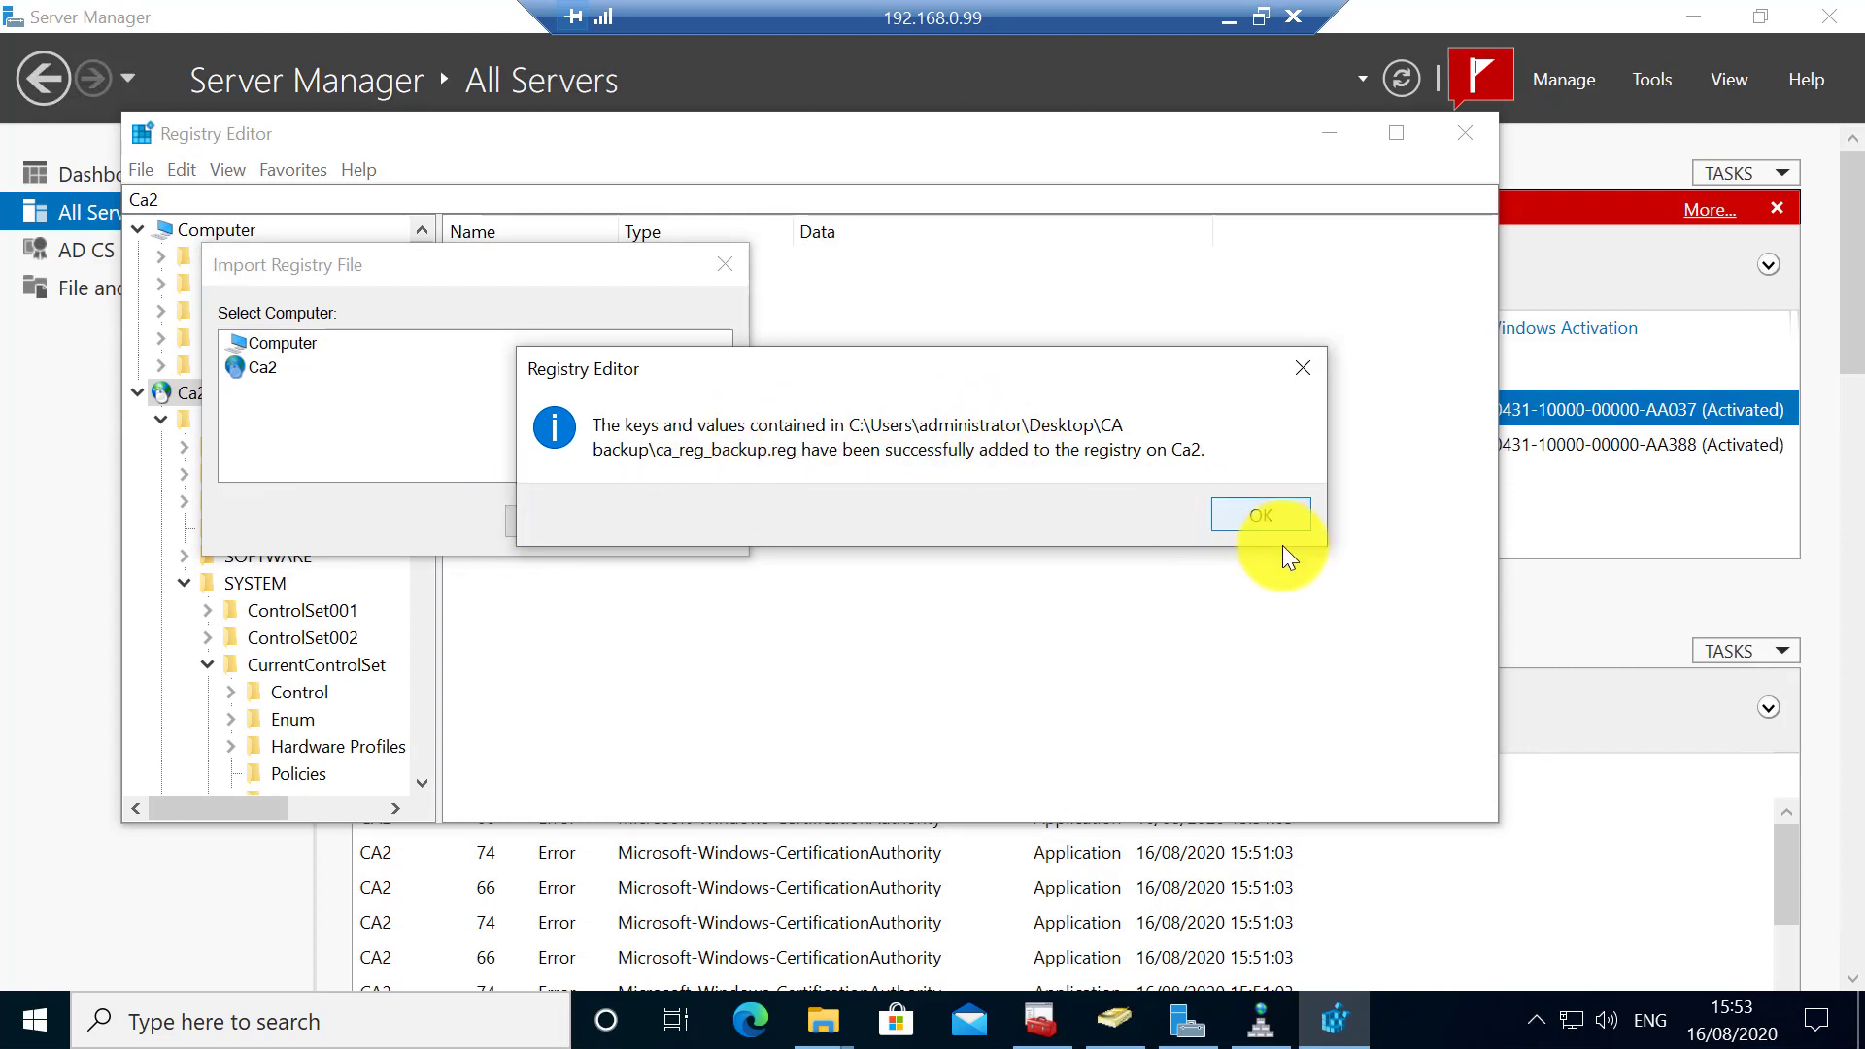
{"action": "left_click", "coordinate": [1261, 516]}
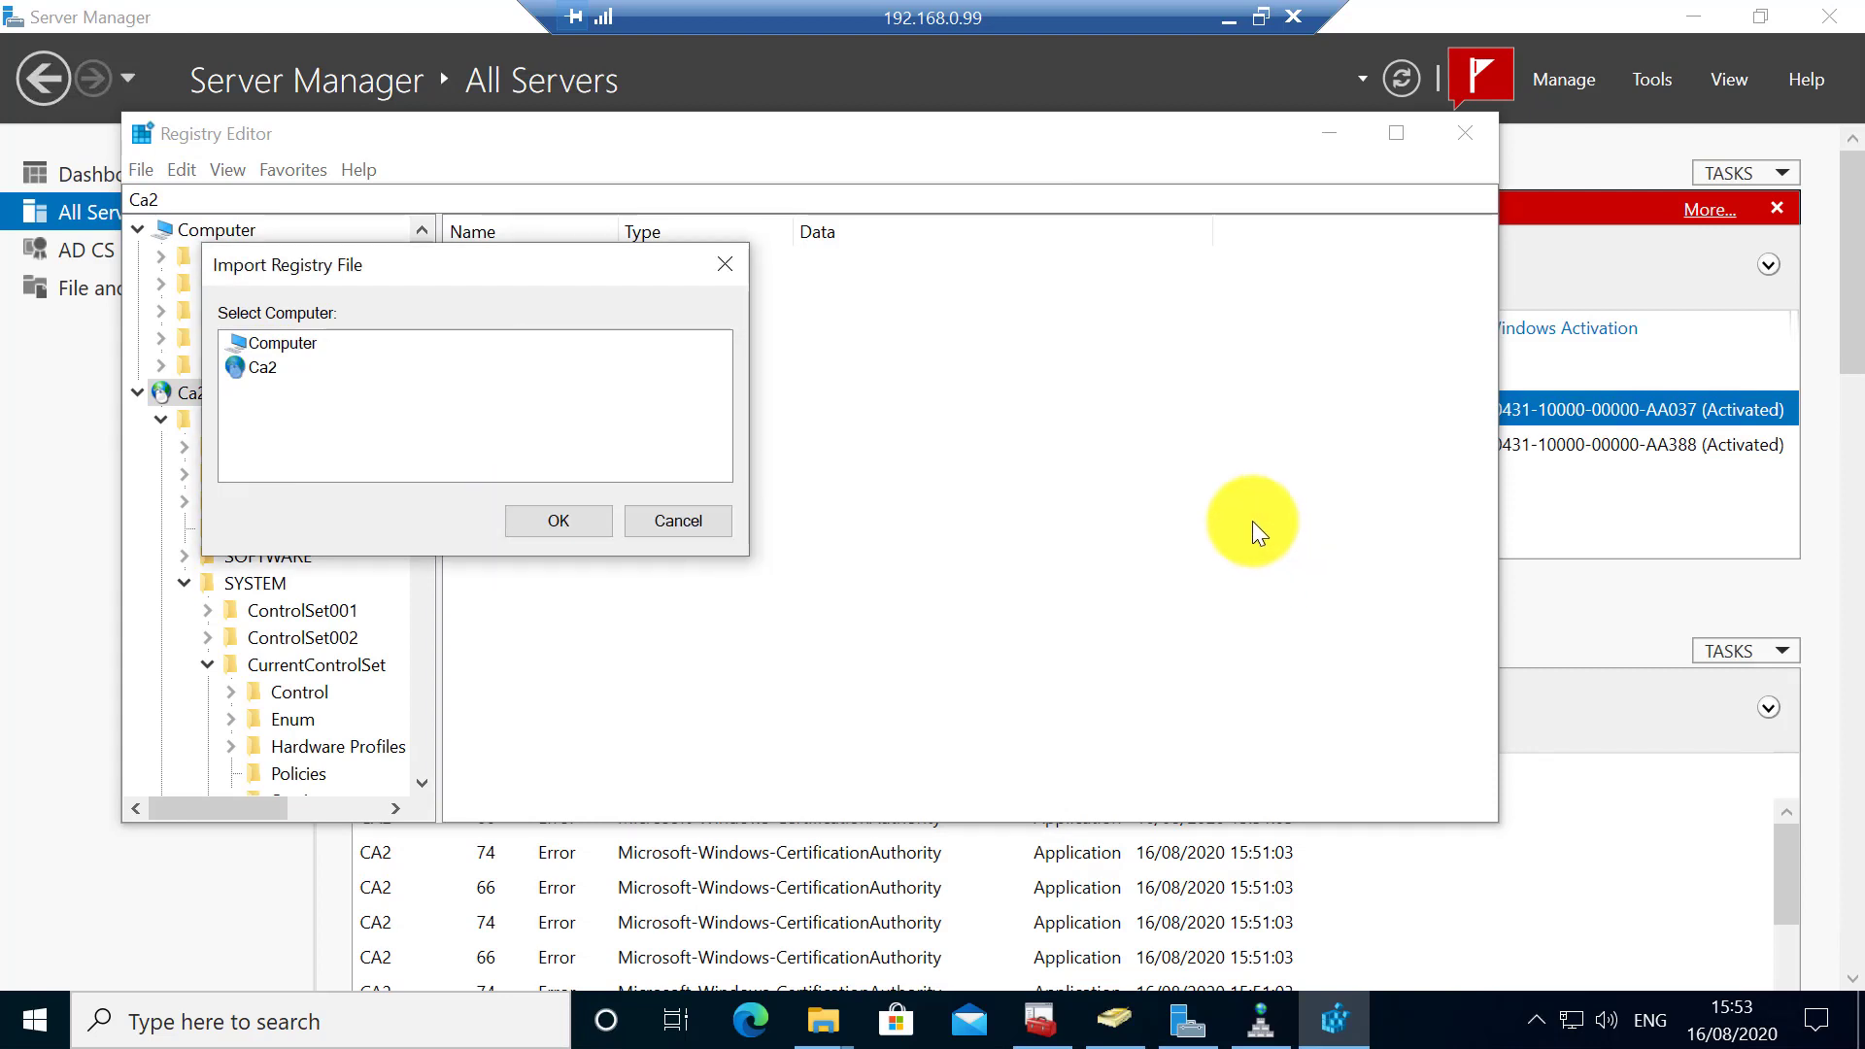
{"action": "left_click", "coordinate": [525, 509]}
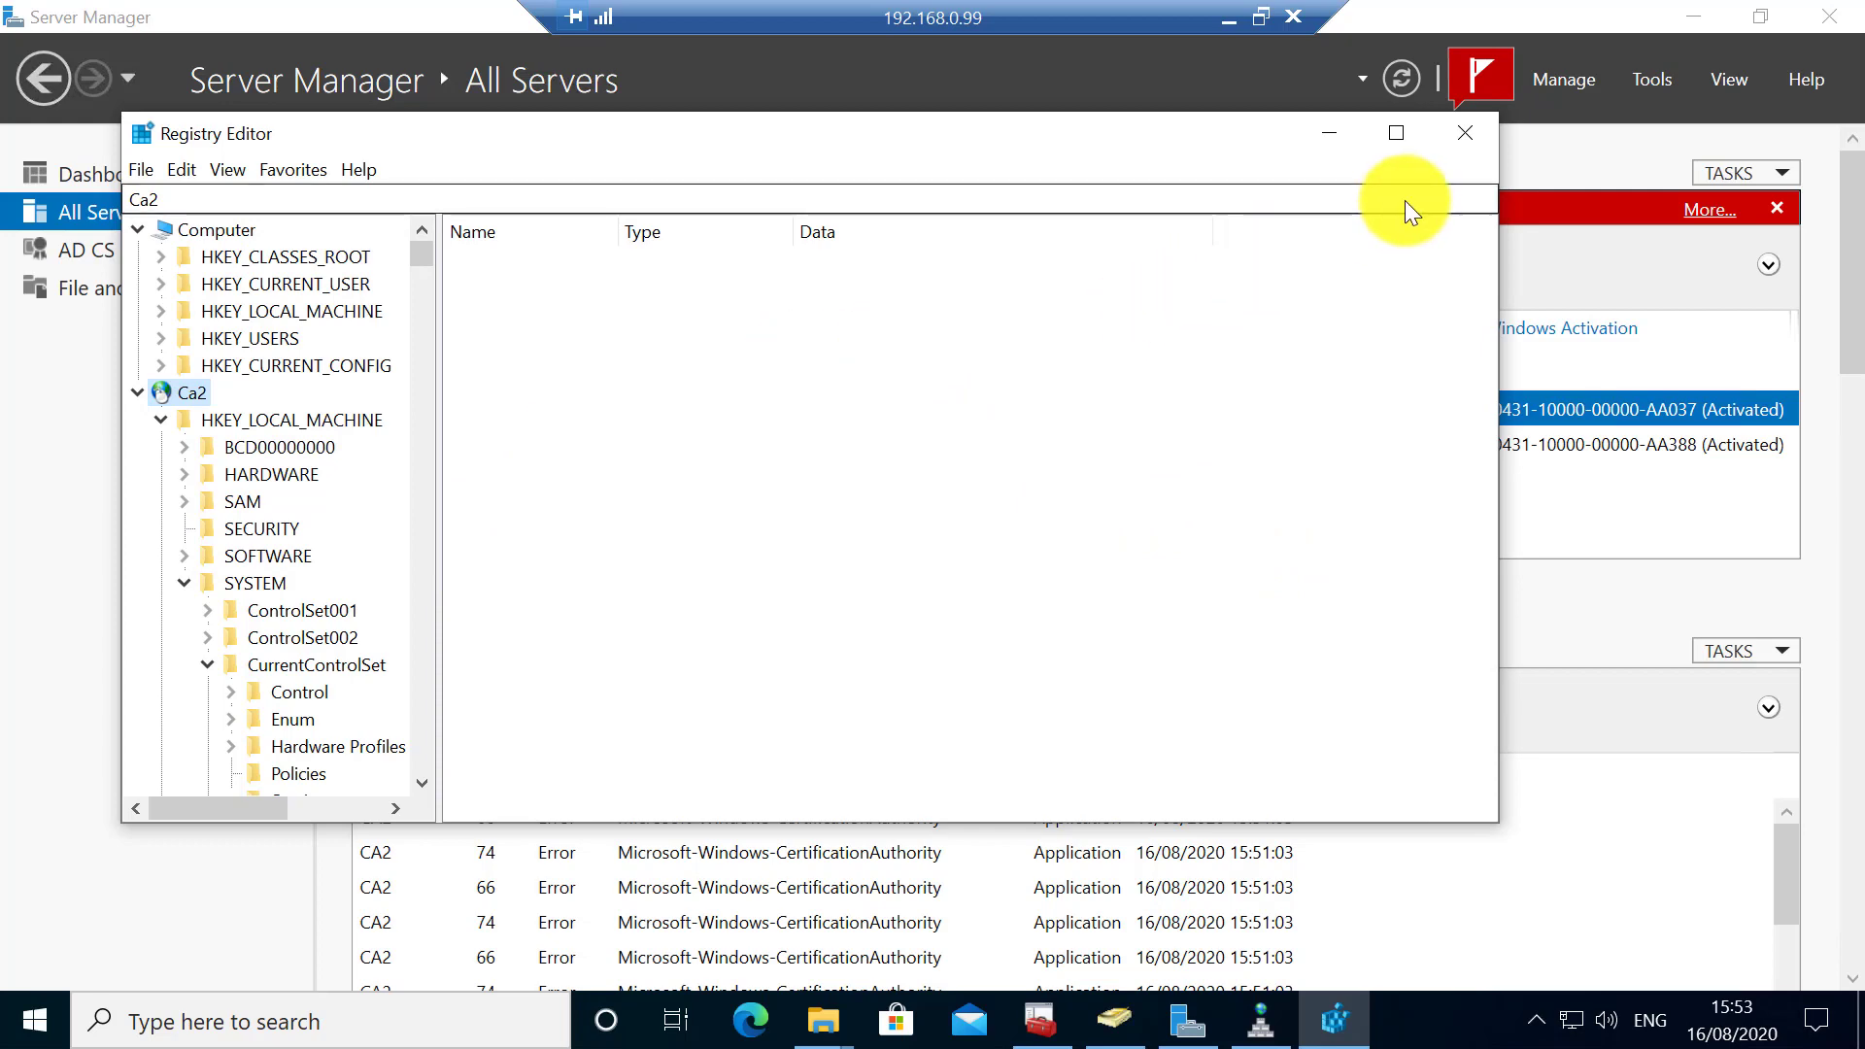
- Reopen CA2's Certification Authority console from Server Manager and start the Issuing CA service
{"action": "left_click", "coordinate": [1327, 146]}
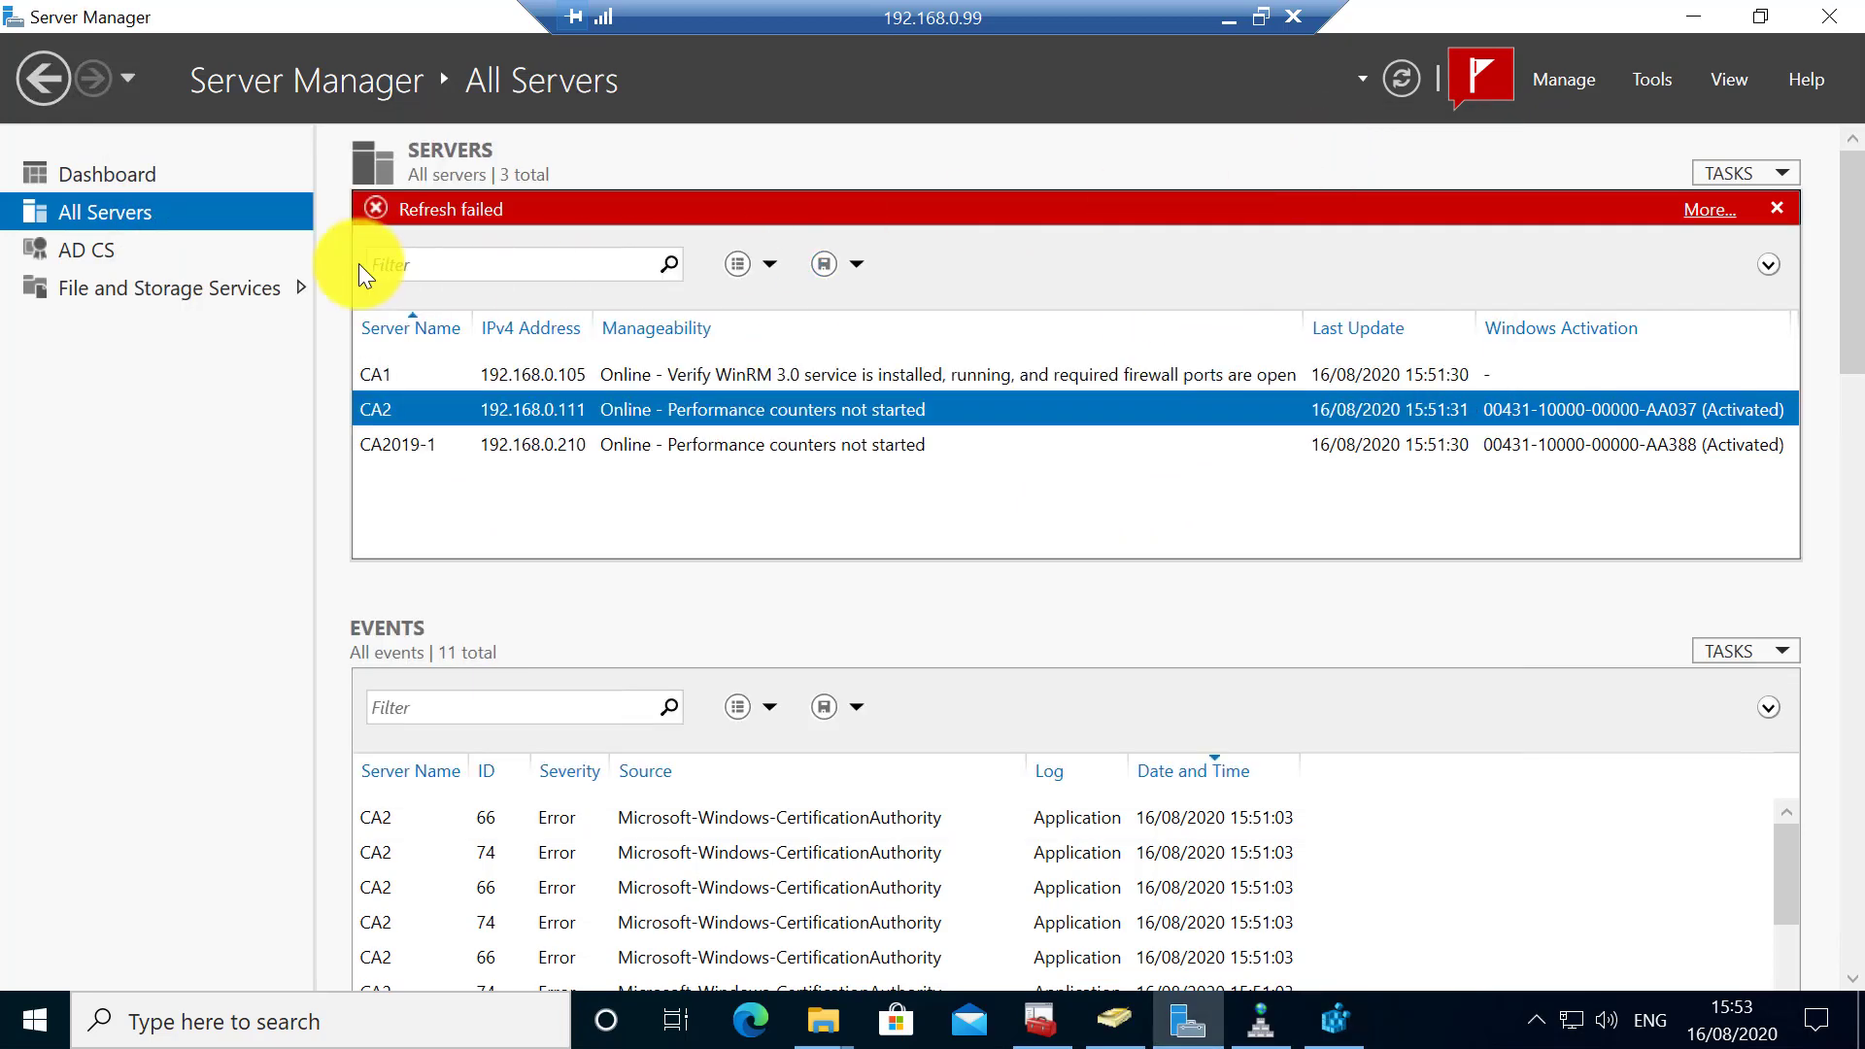
{"action": "left_click", "coordinate": [61, 248]}
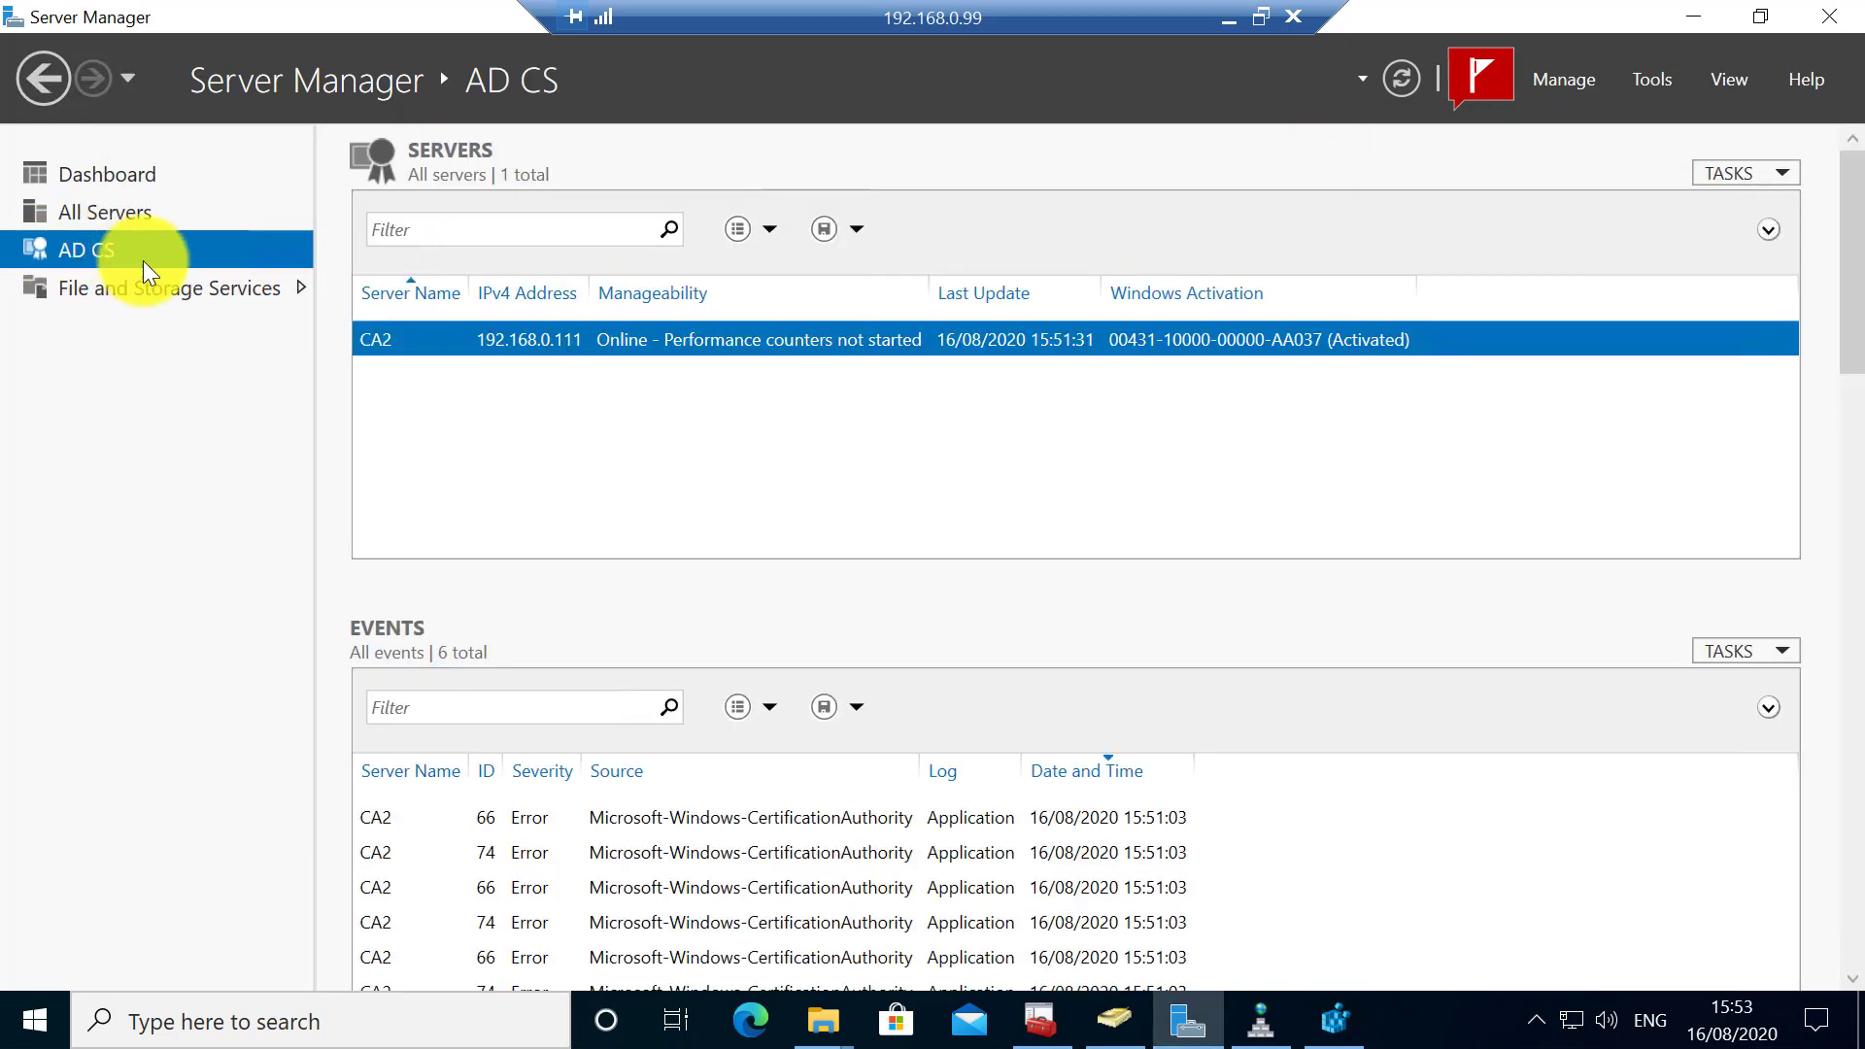
{"action": "right_click", "coordinate": [456, 341]}
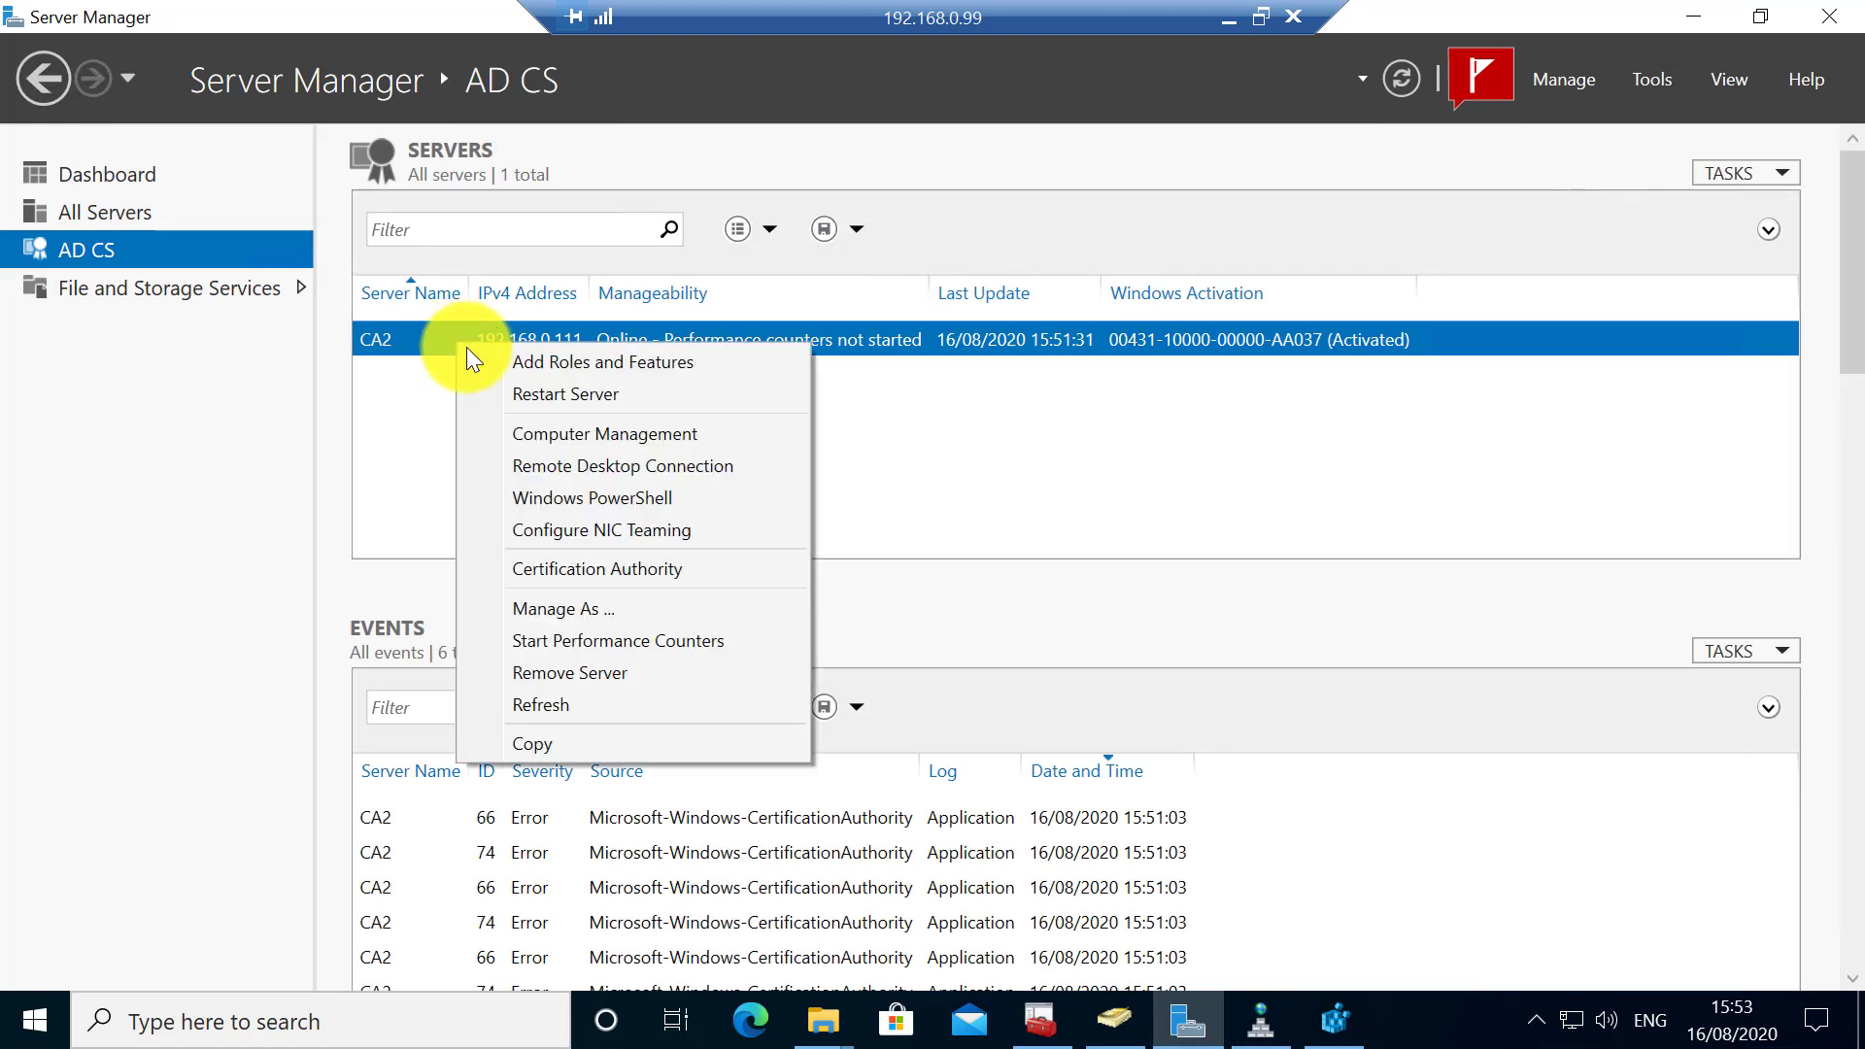
{"action": "left_click", "coordinate": [592, 571]}
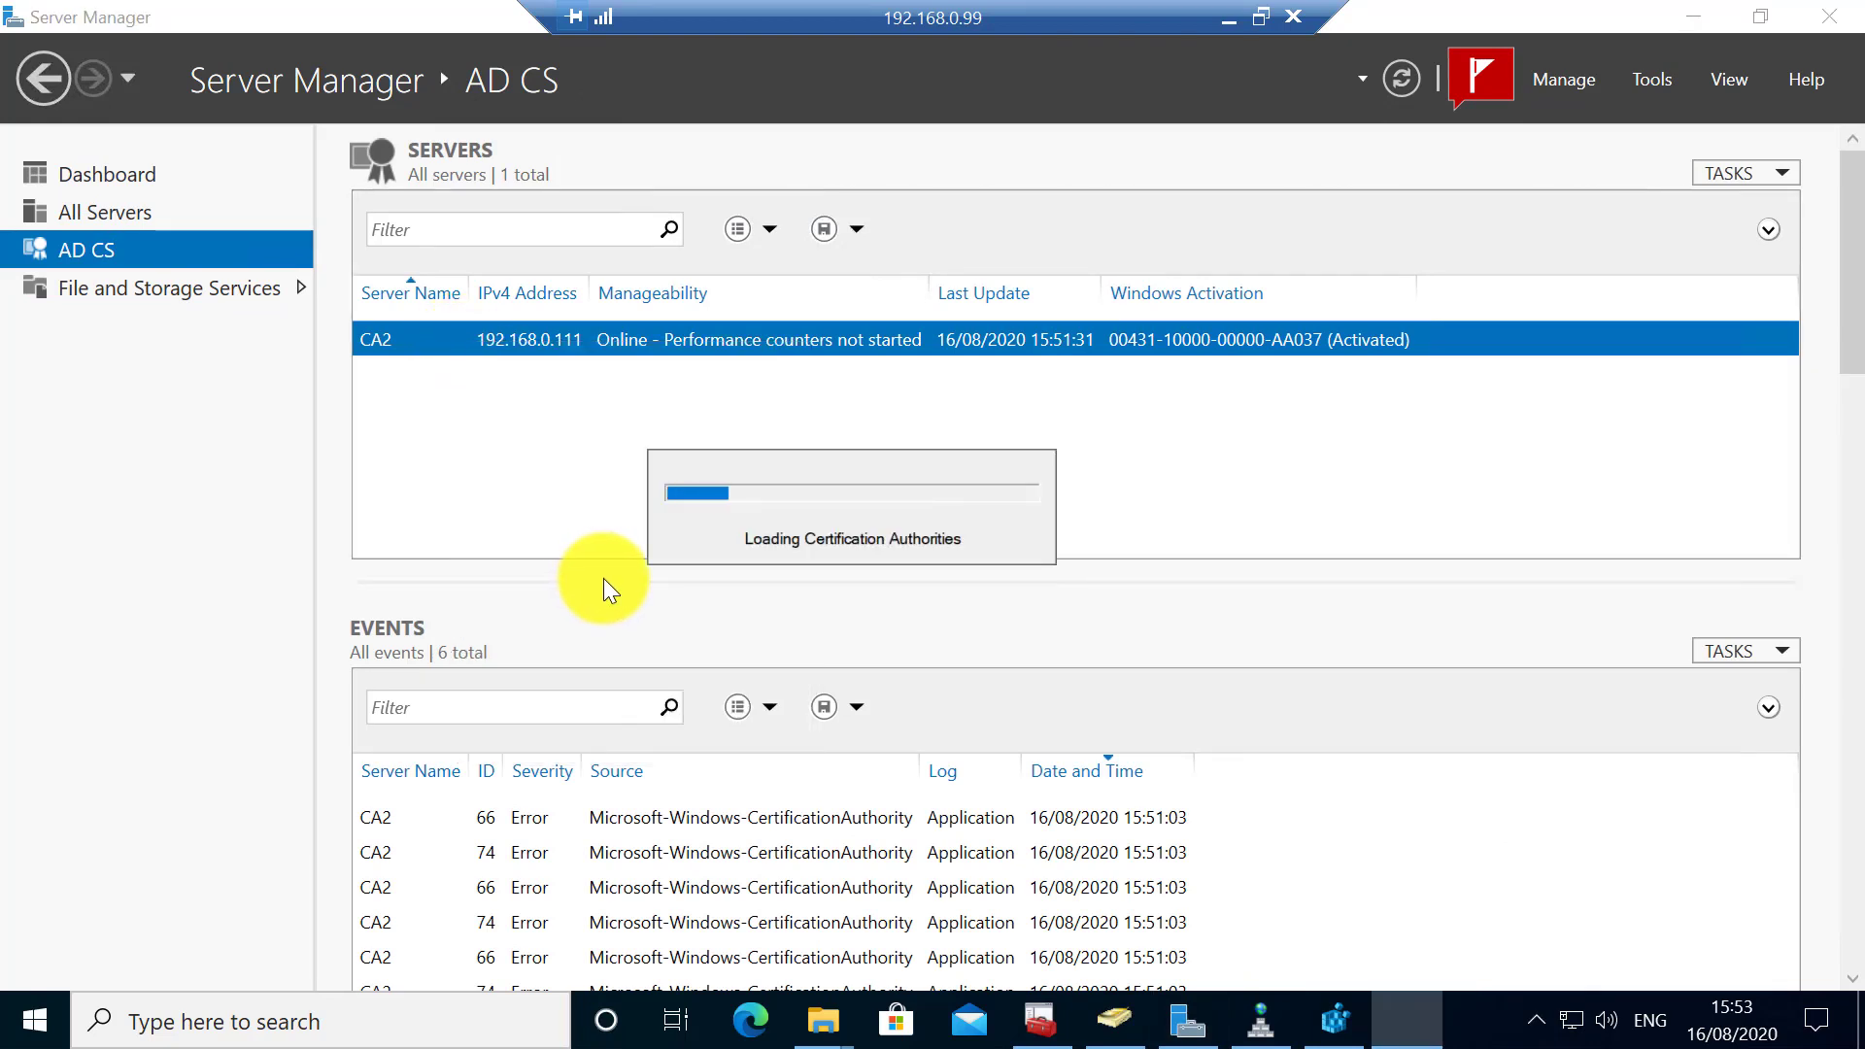
{"action": "right_click", "coordinate": [406, 379]}
{"action": "mouse_move", "coordinate": [598, 400]}
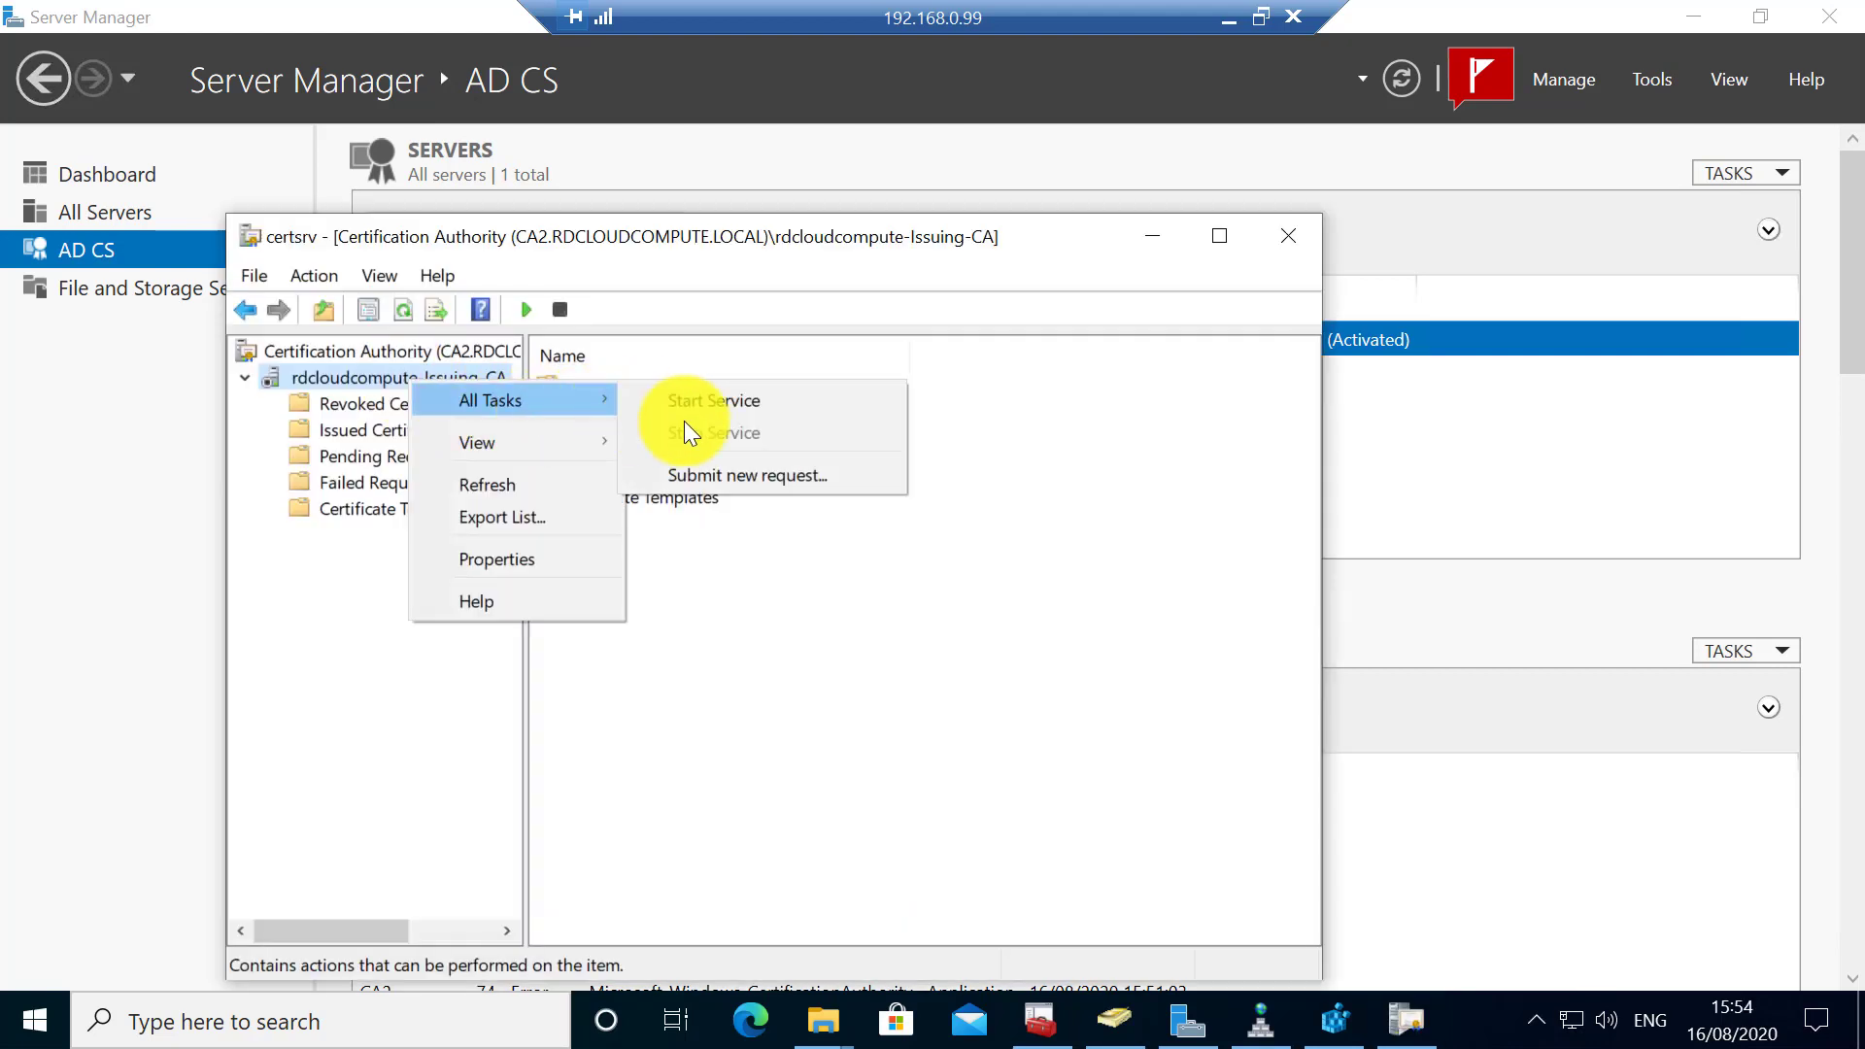
{"action": "left_click", "coordinate": [715, 406]}
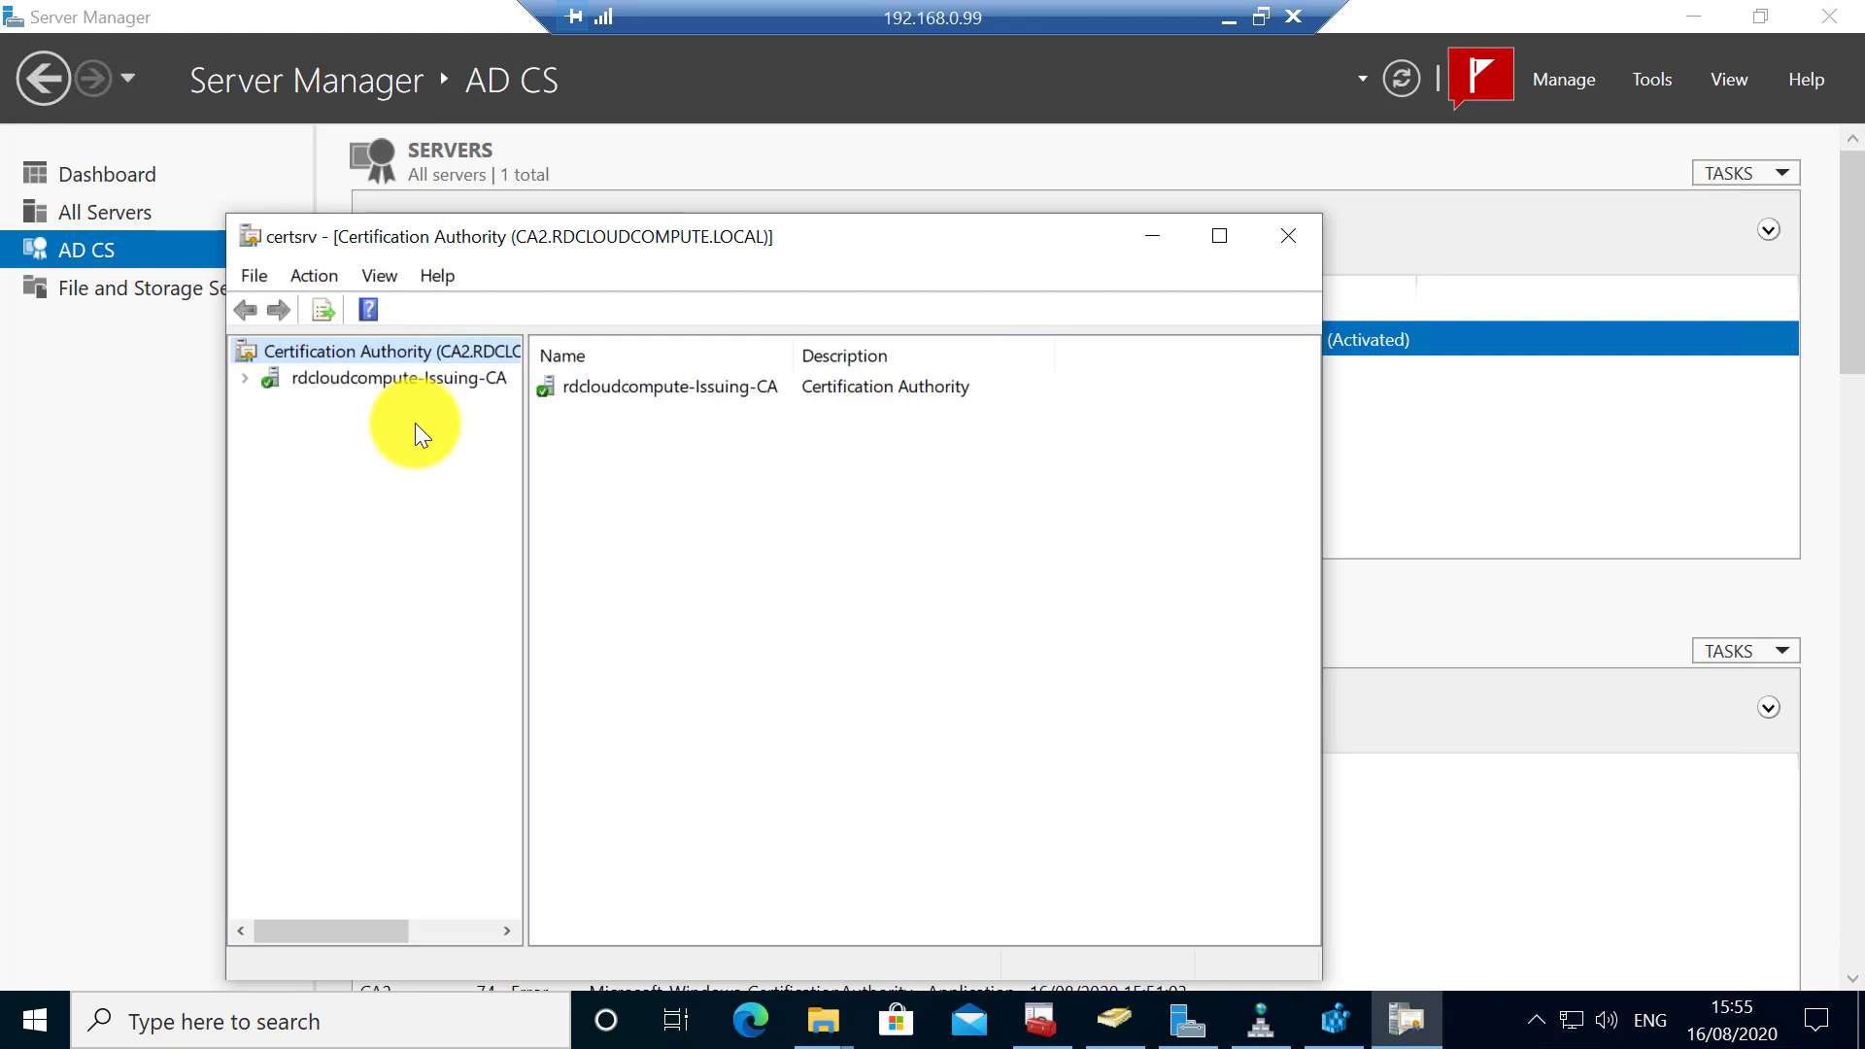
- Browse the Issued, Revoked, Pending, Failed and Certificate Templates folders of the Issuing CA
{"action": "double_click", "coordinate": [348, 383]}
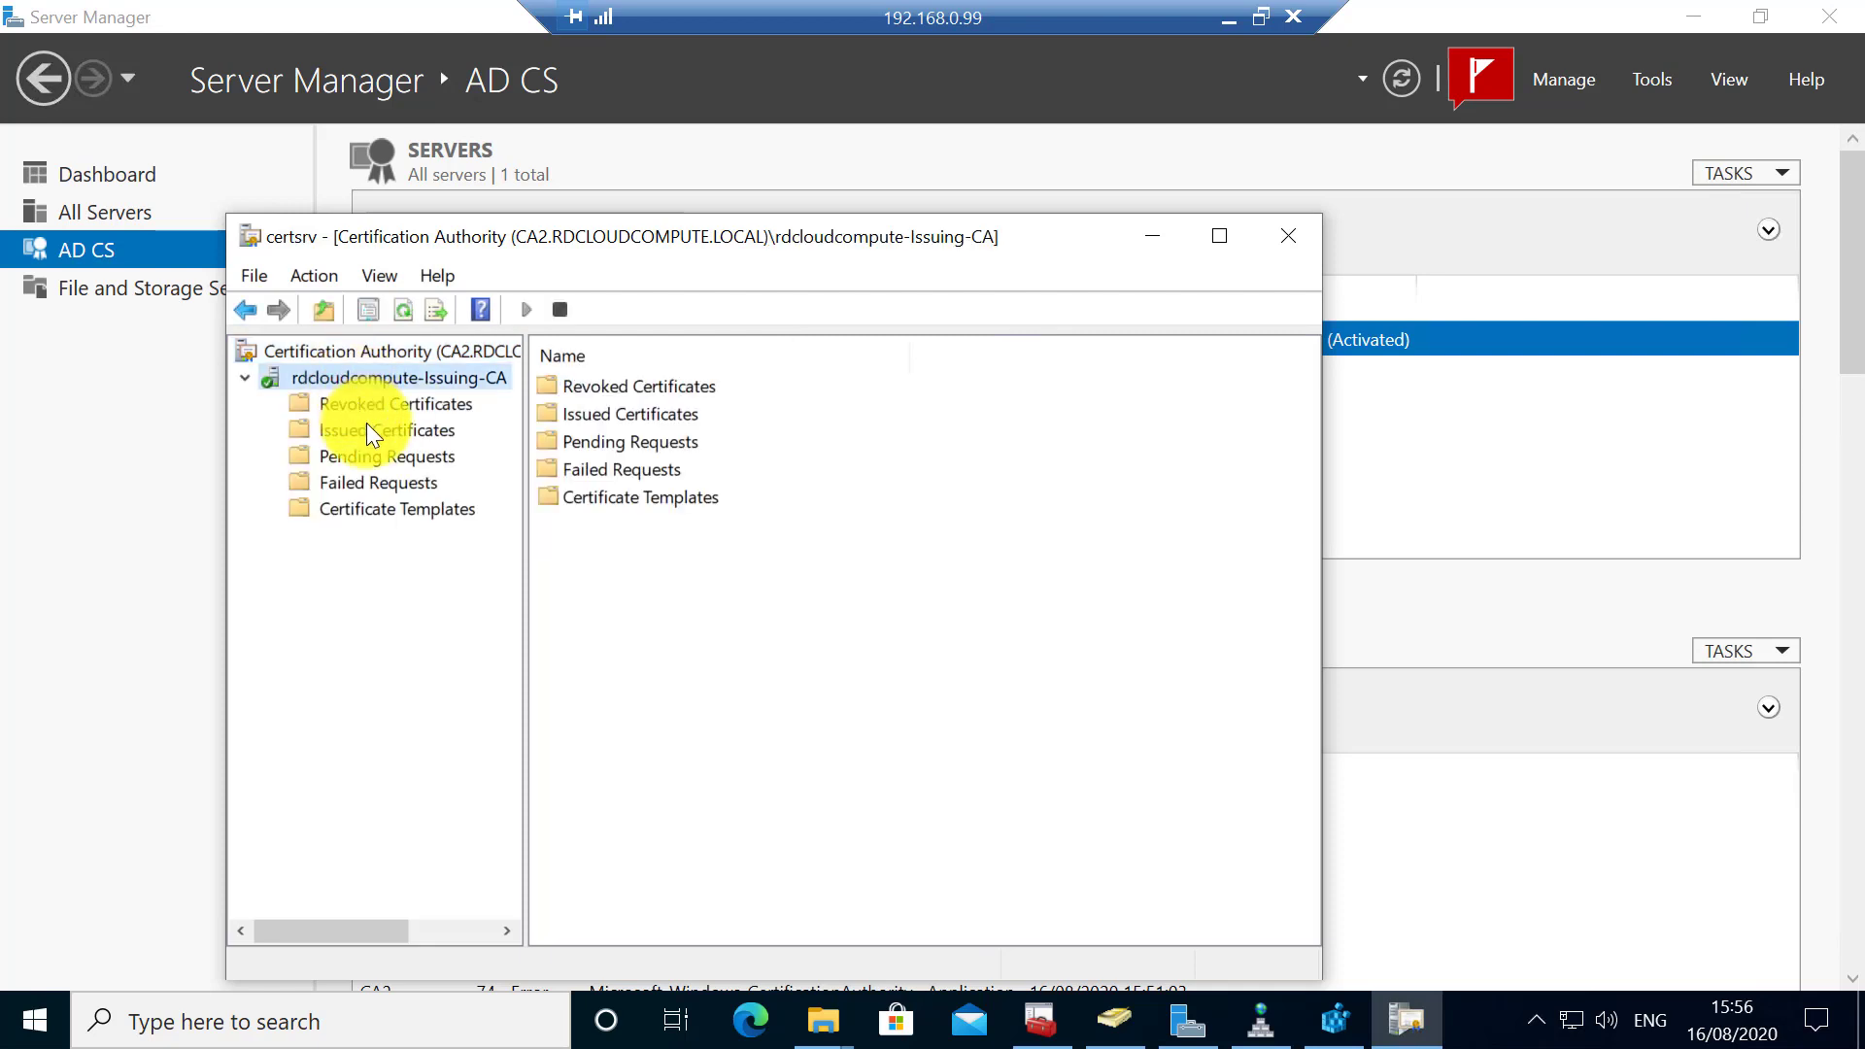
{"action": "left_click", "coordinate": [366, 426]}
{"action": "left_click", "coordinate": [369, 404]}
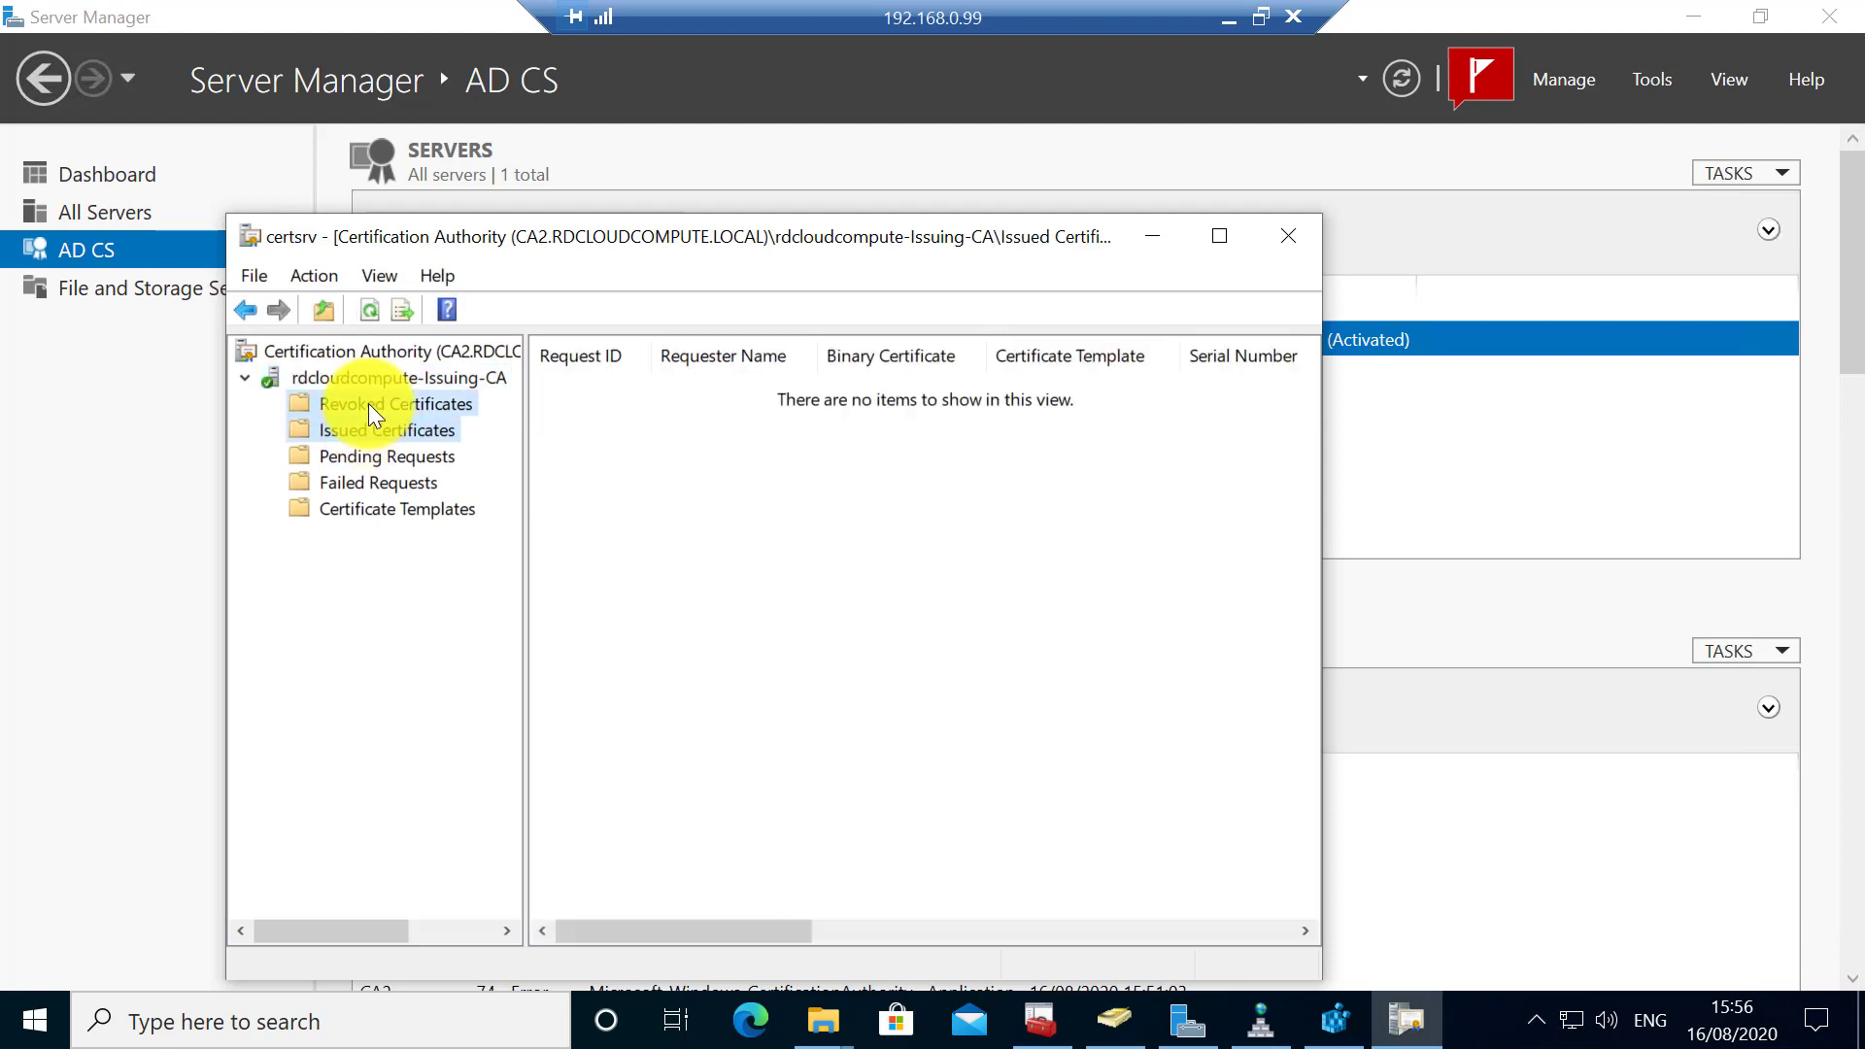
{"action": "left_click", "coordinate": [377, 456]}
{"action": "left_click", "coordinate": [380, 483]}
{"action": "left_click", "coordinate": [383, 505]}
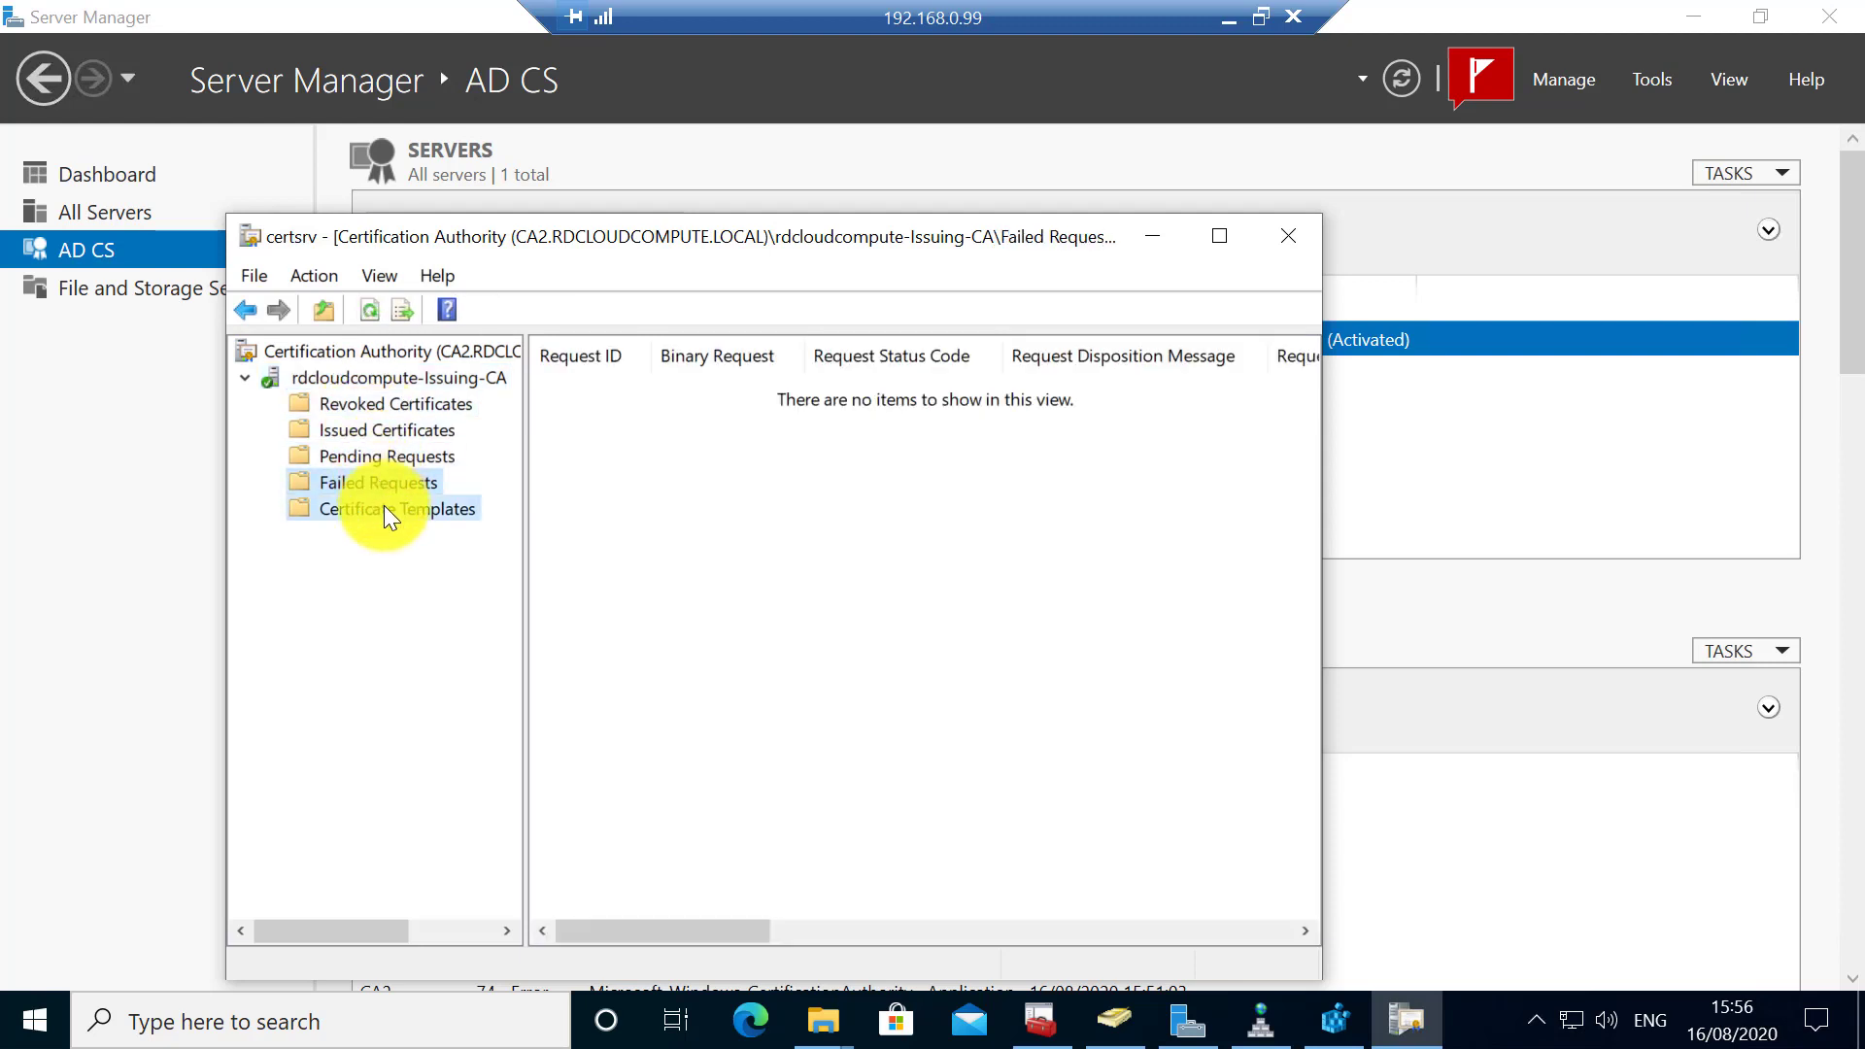
{"action": "left_click", "coordinate": [379, 378]}
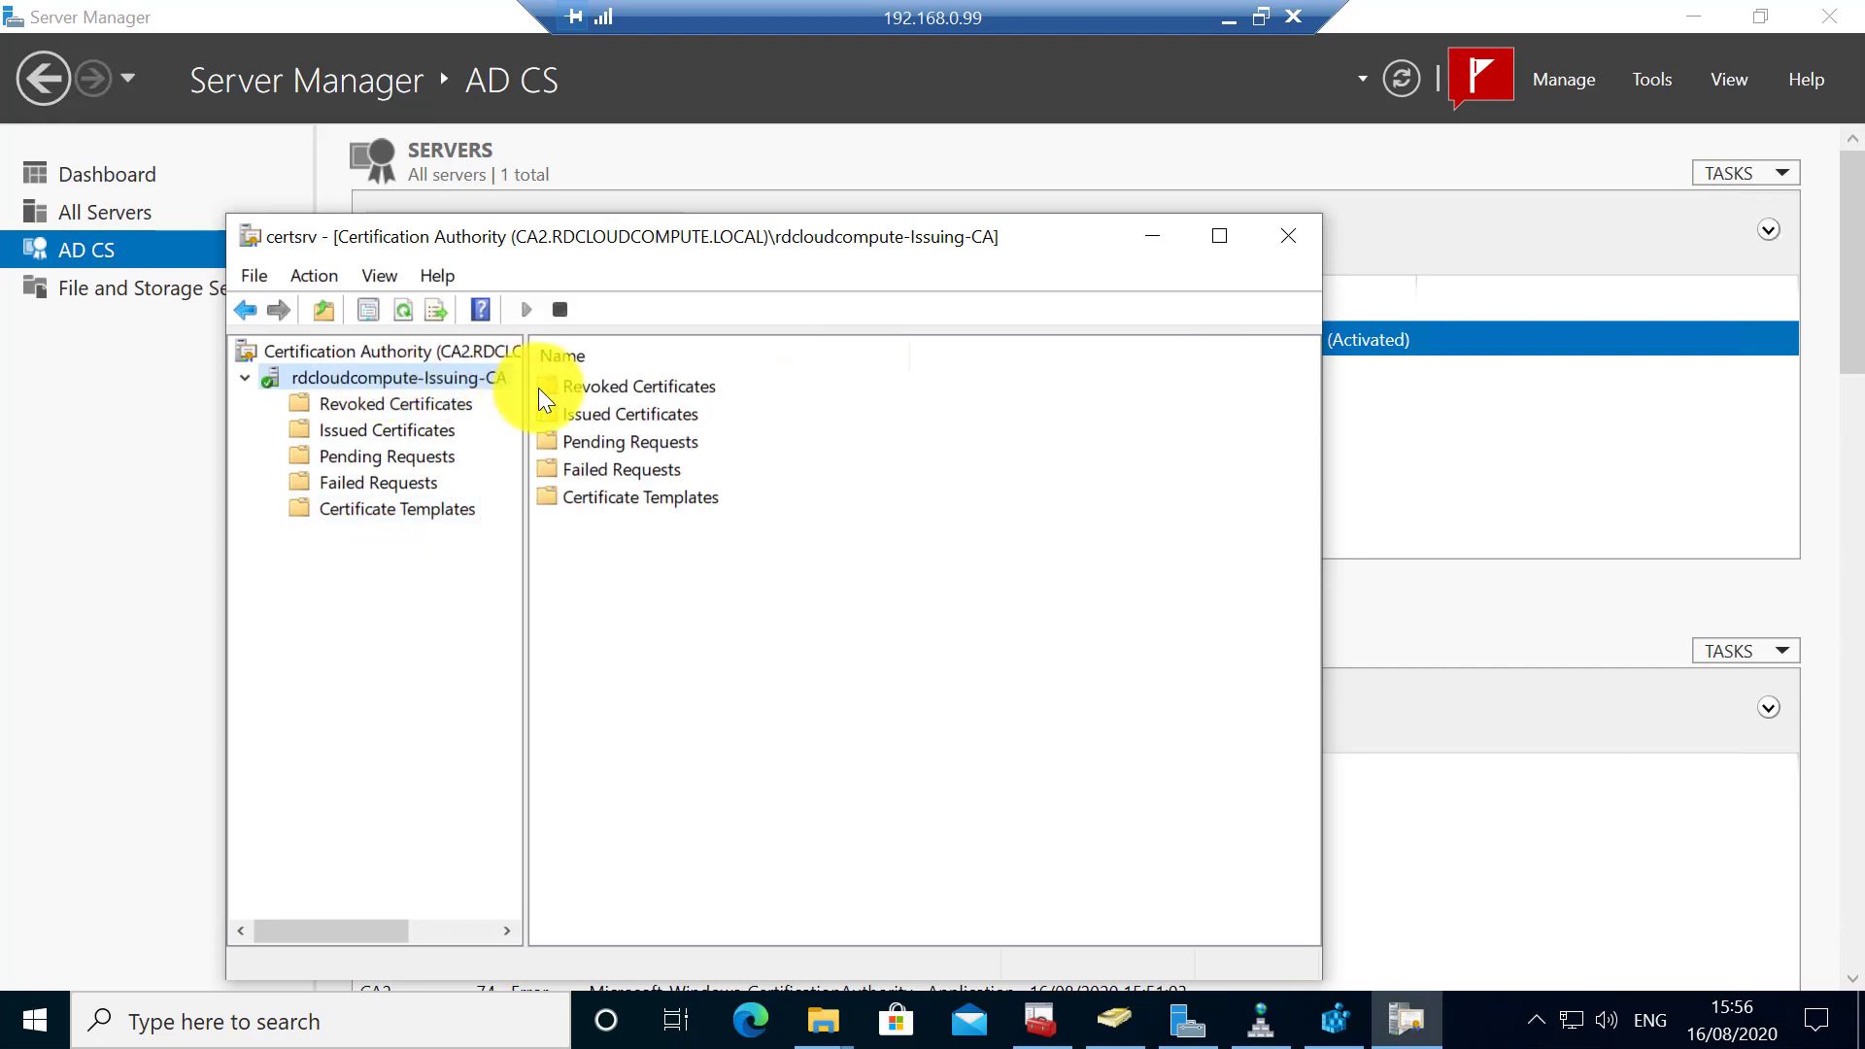
- Review the Policy Module and Exit Module tabs in the Issuing CA's properties, then cancel
{"action": "right_click", "coordinate": [480, 383]}
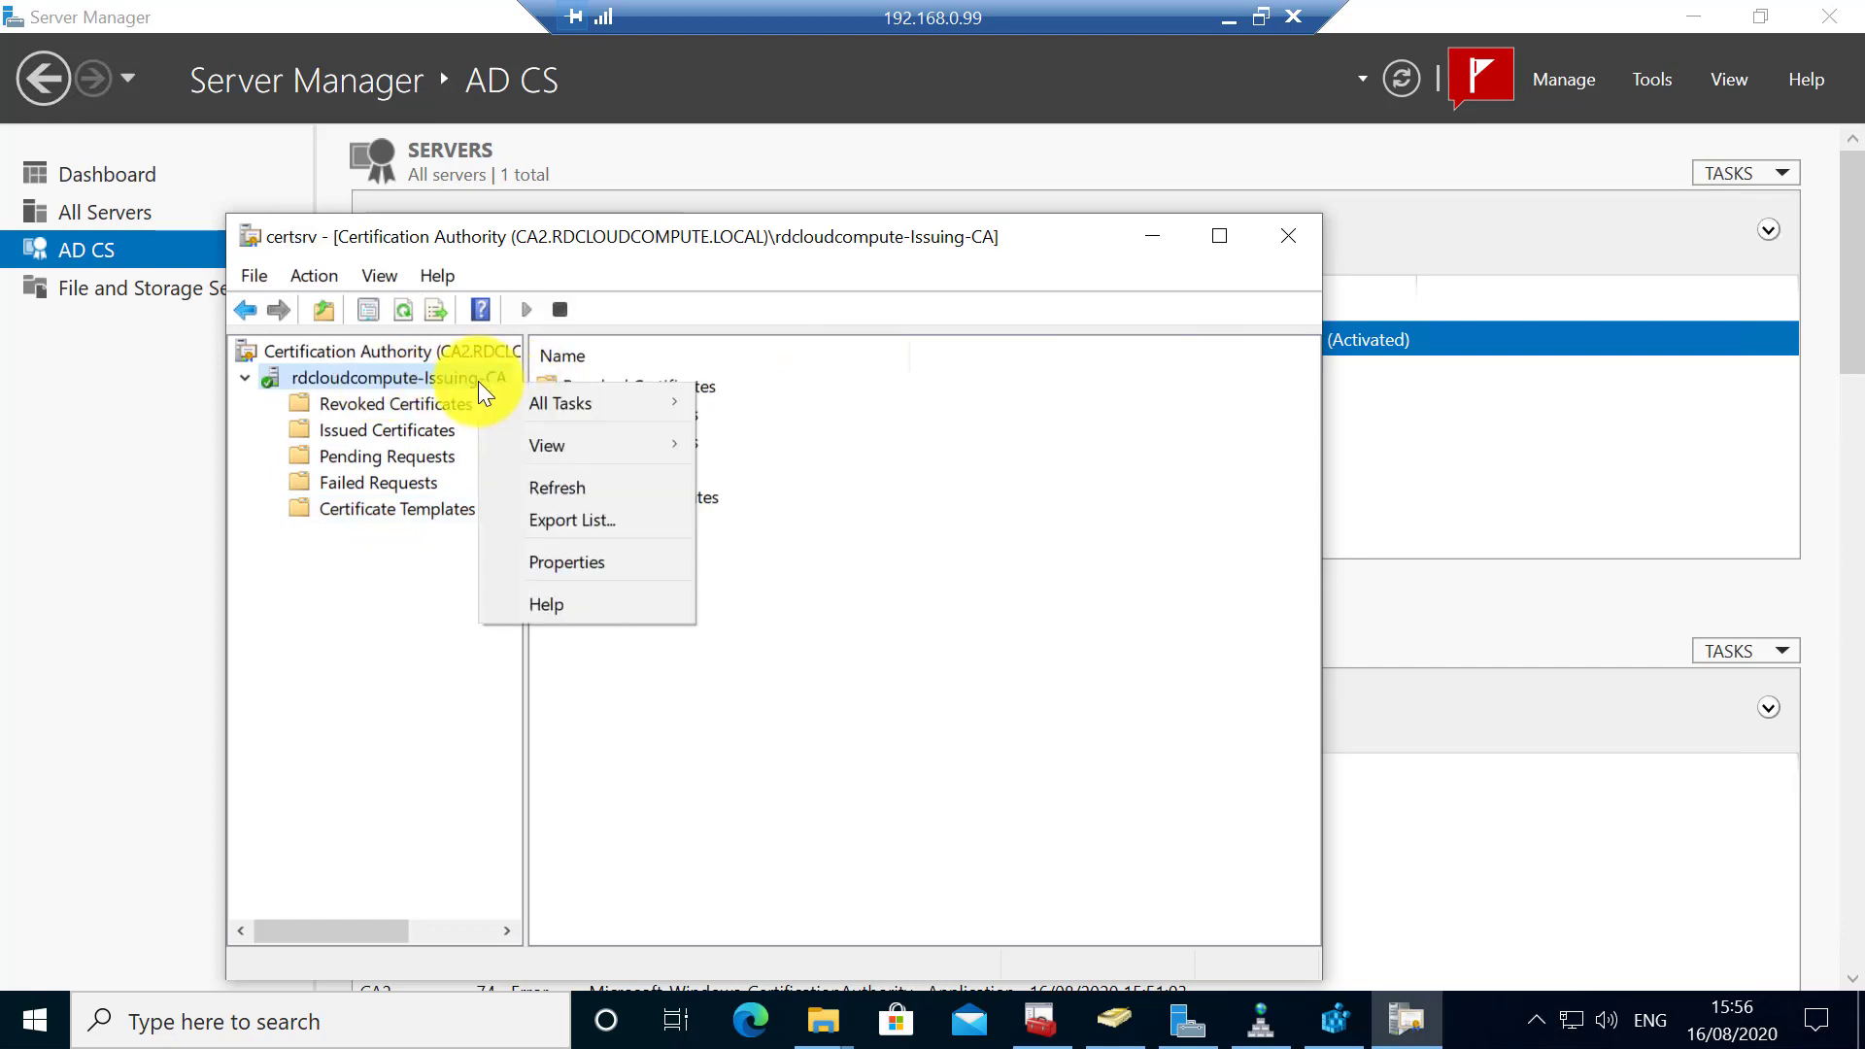
{"action": "left_click", "coordinate": [579, 556]}
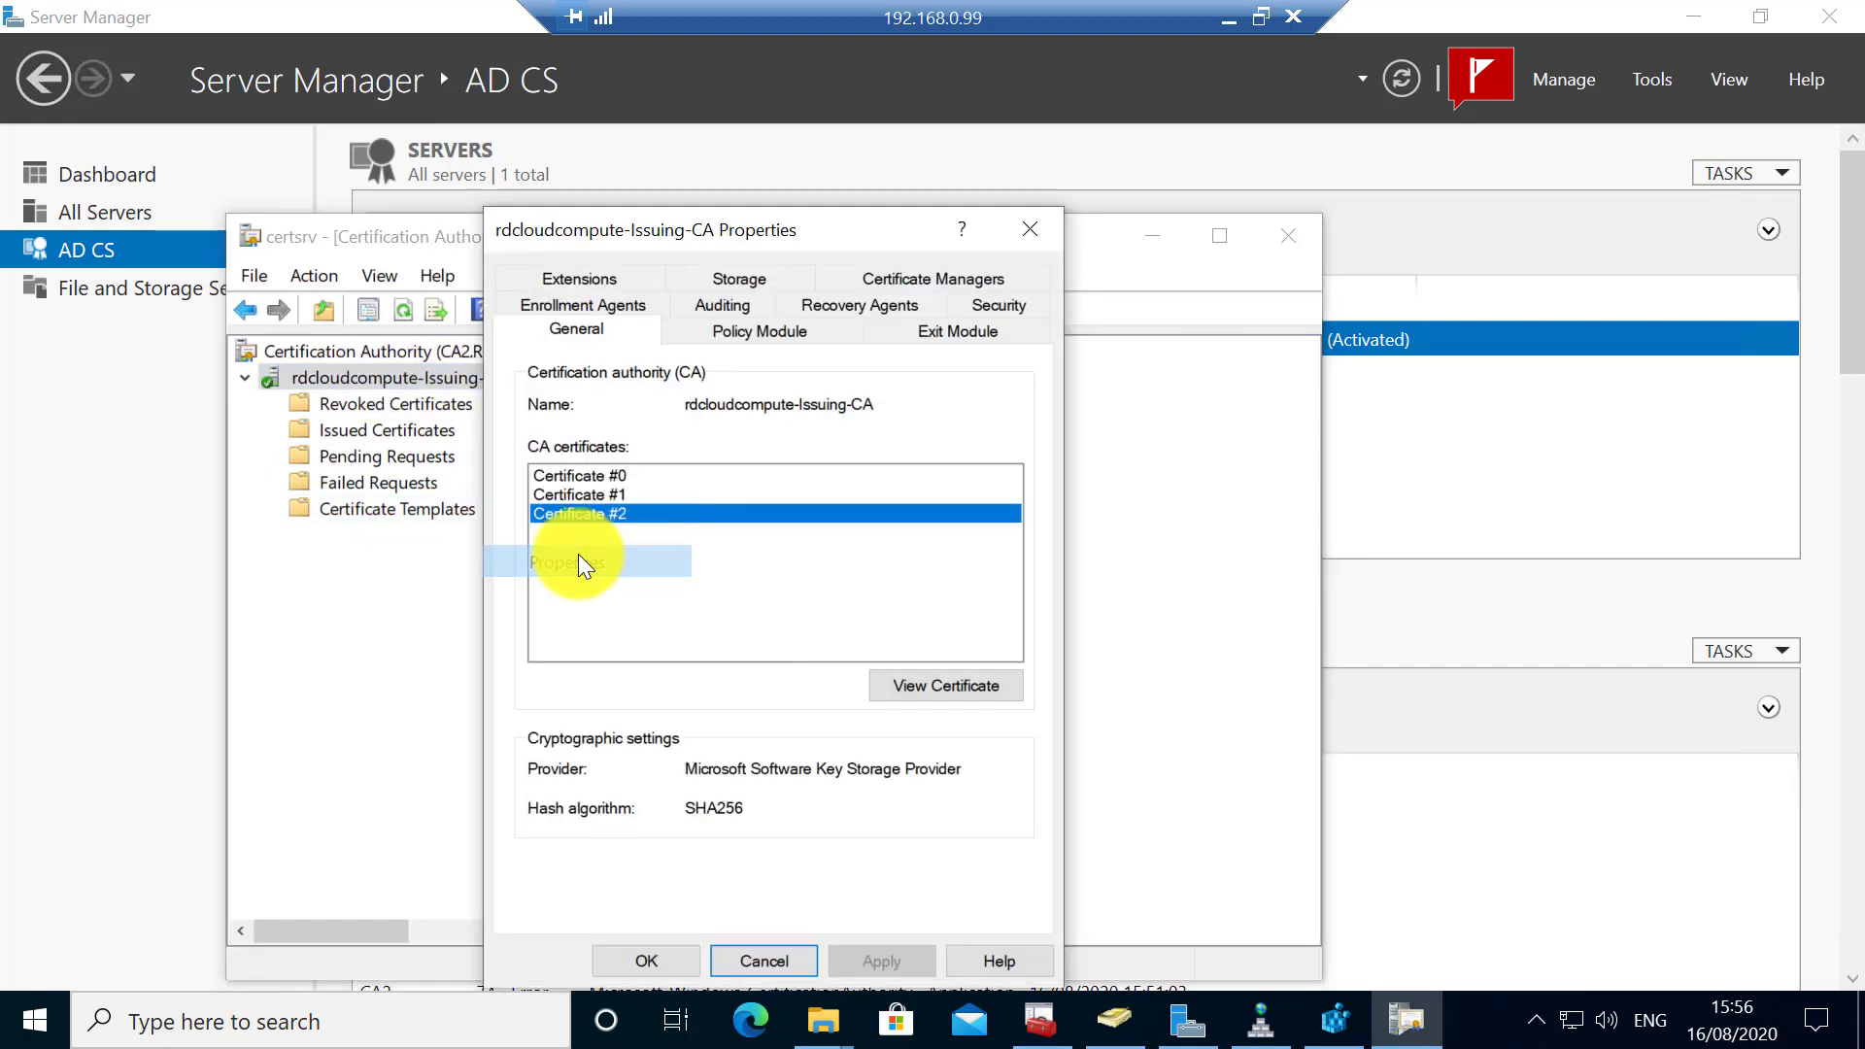
{"action": "left_click", "coordinate": [742, 335]}
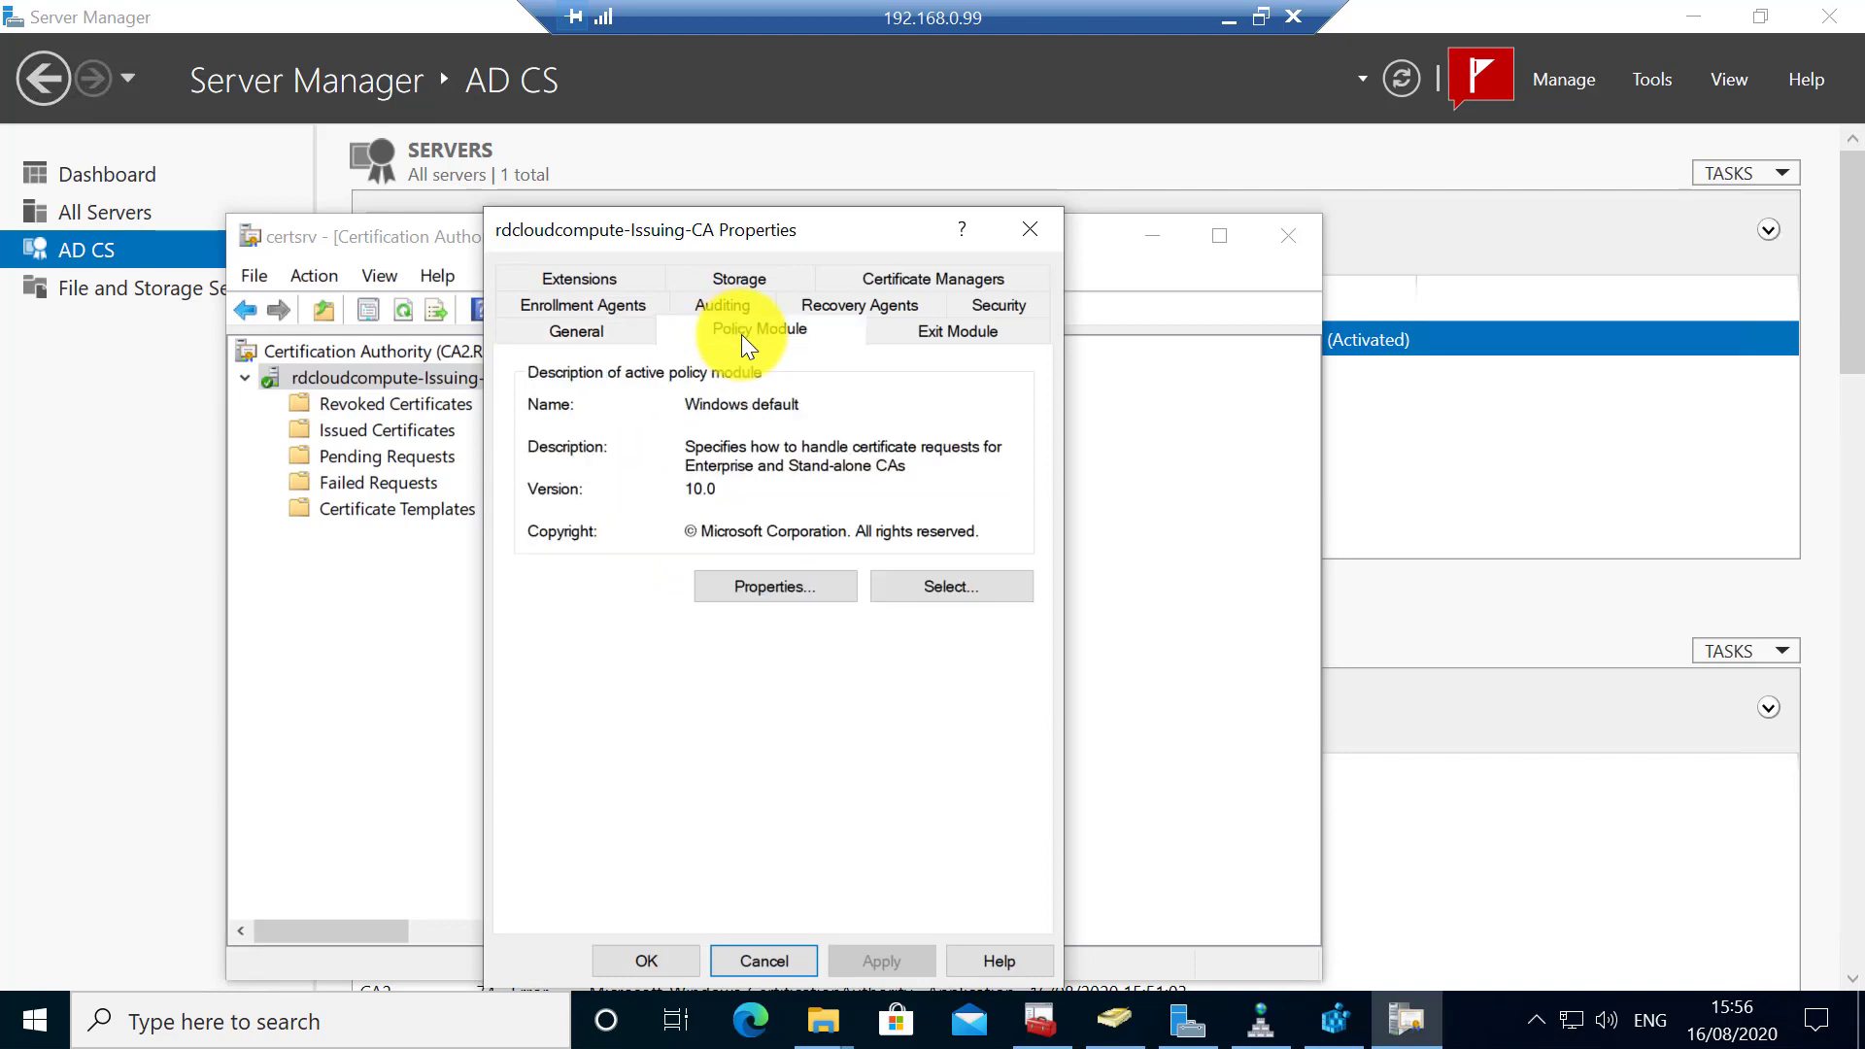
{"action": "left_click", "coordinate": [966, 328]}
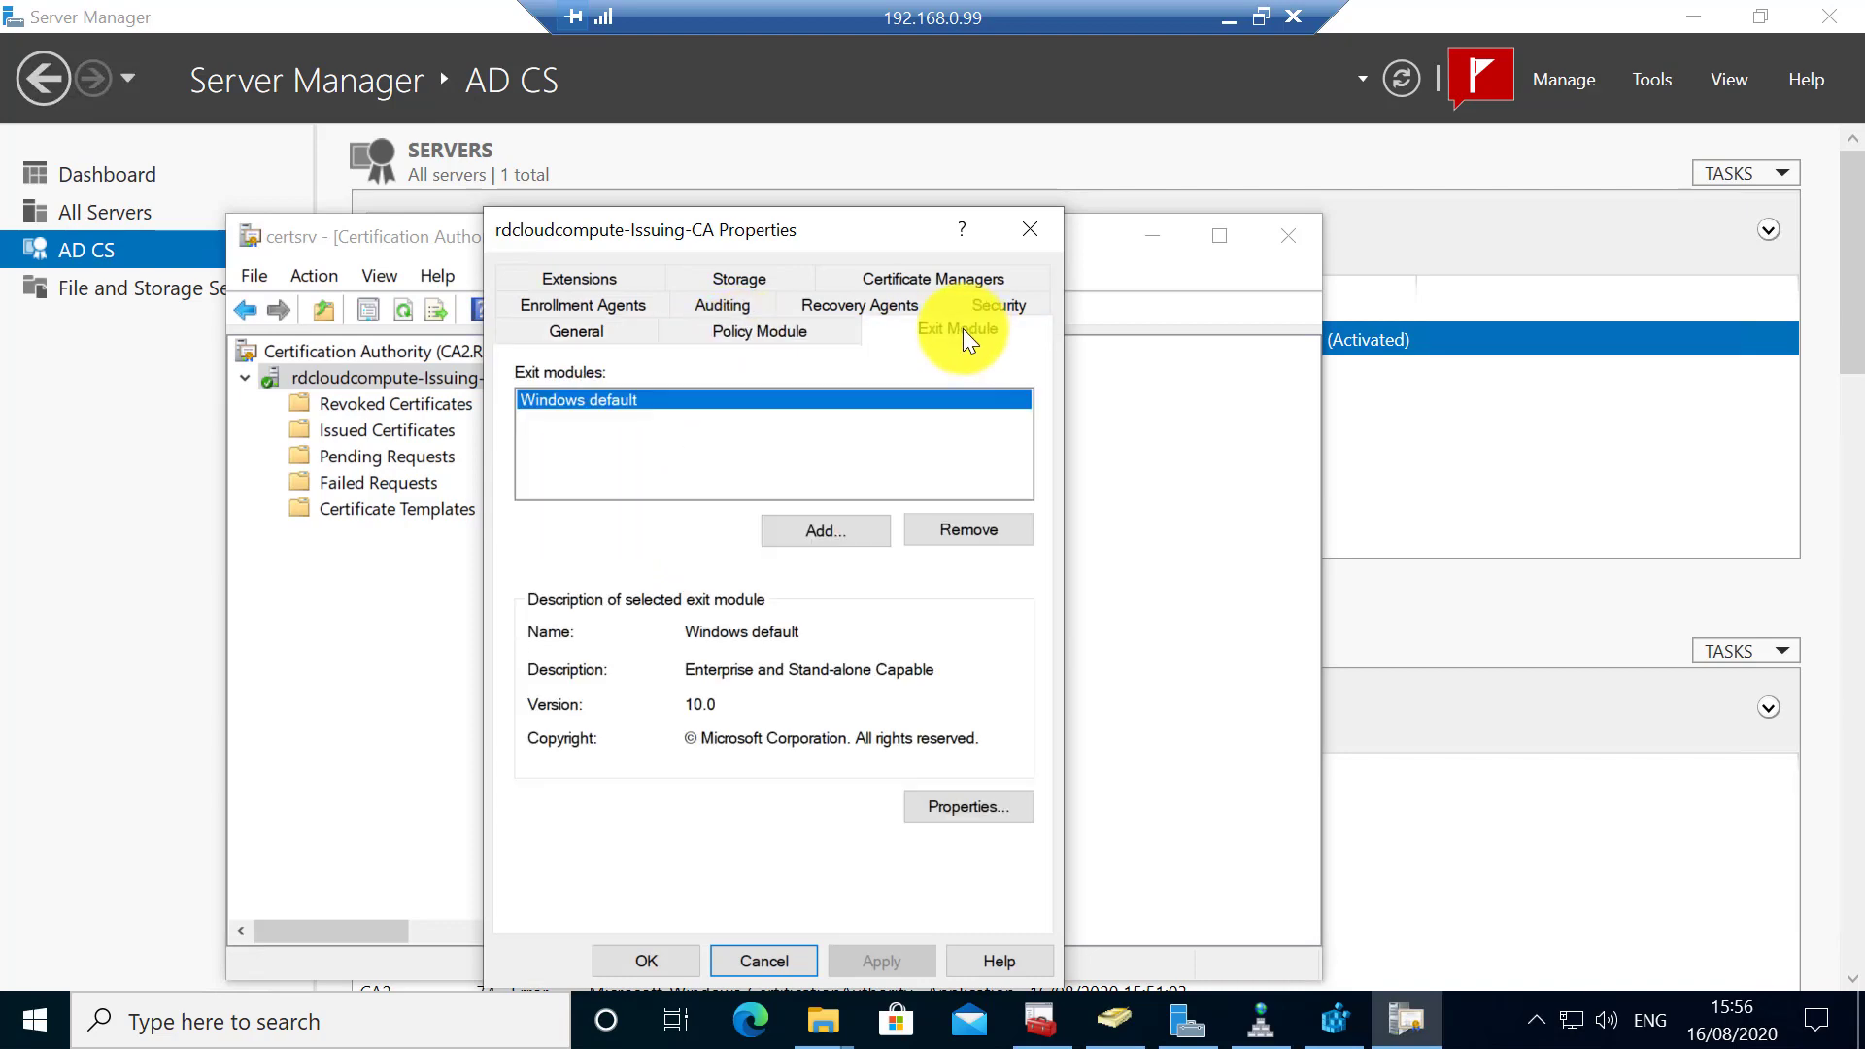
{"action": "left_click", "coordinate": [768, 961]}
- Renew the WIN10.rdcloudcompute.local certificate with a new key and enroll it
{"action": "left_click", "coordinate": [1047, 1016]}
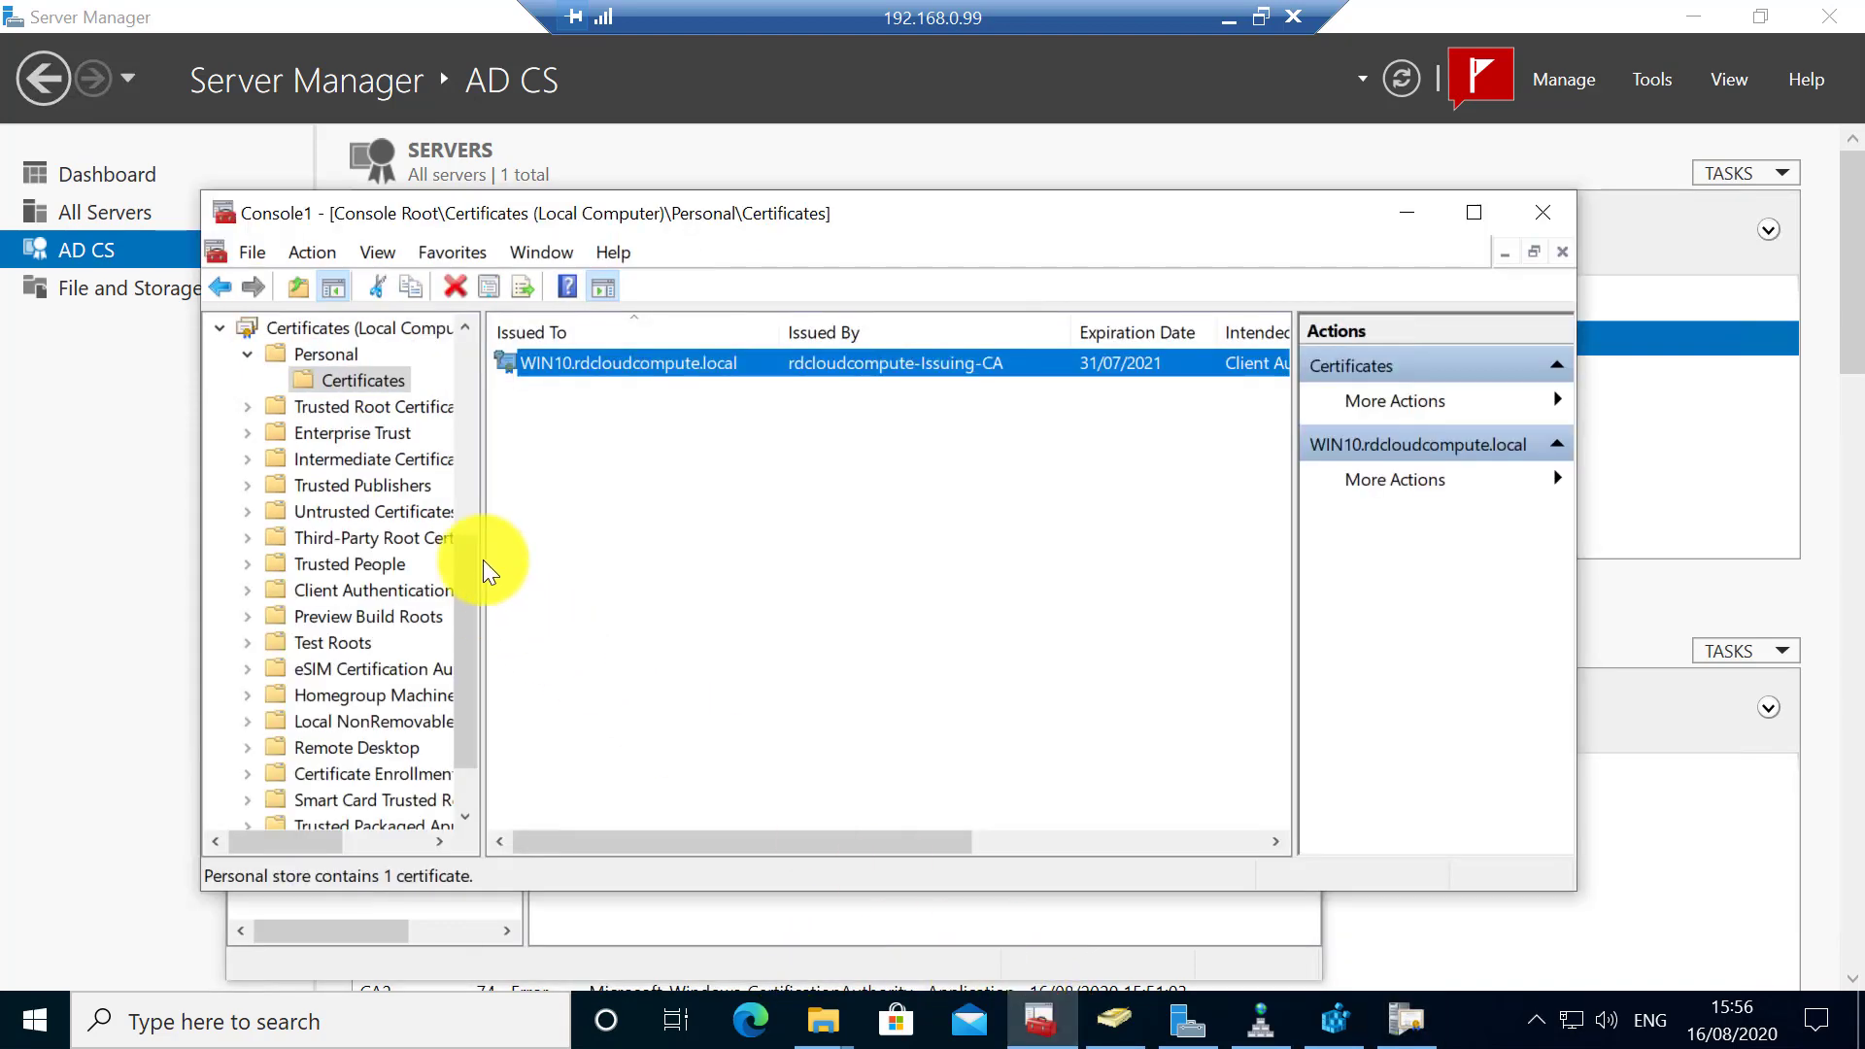
{"action": "right_click", "coordinate": [571, 362]}
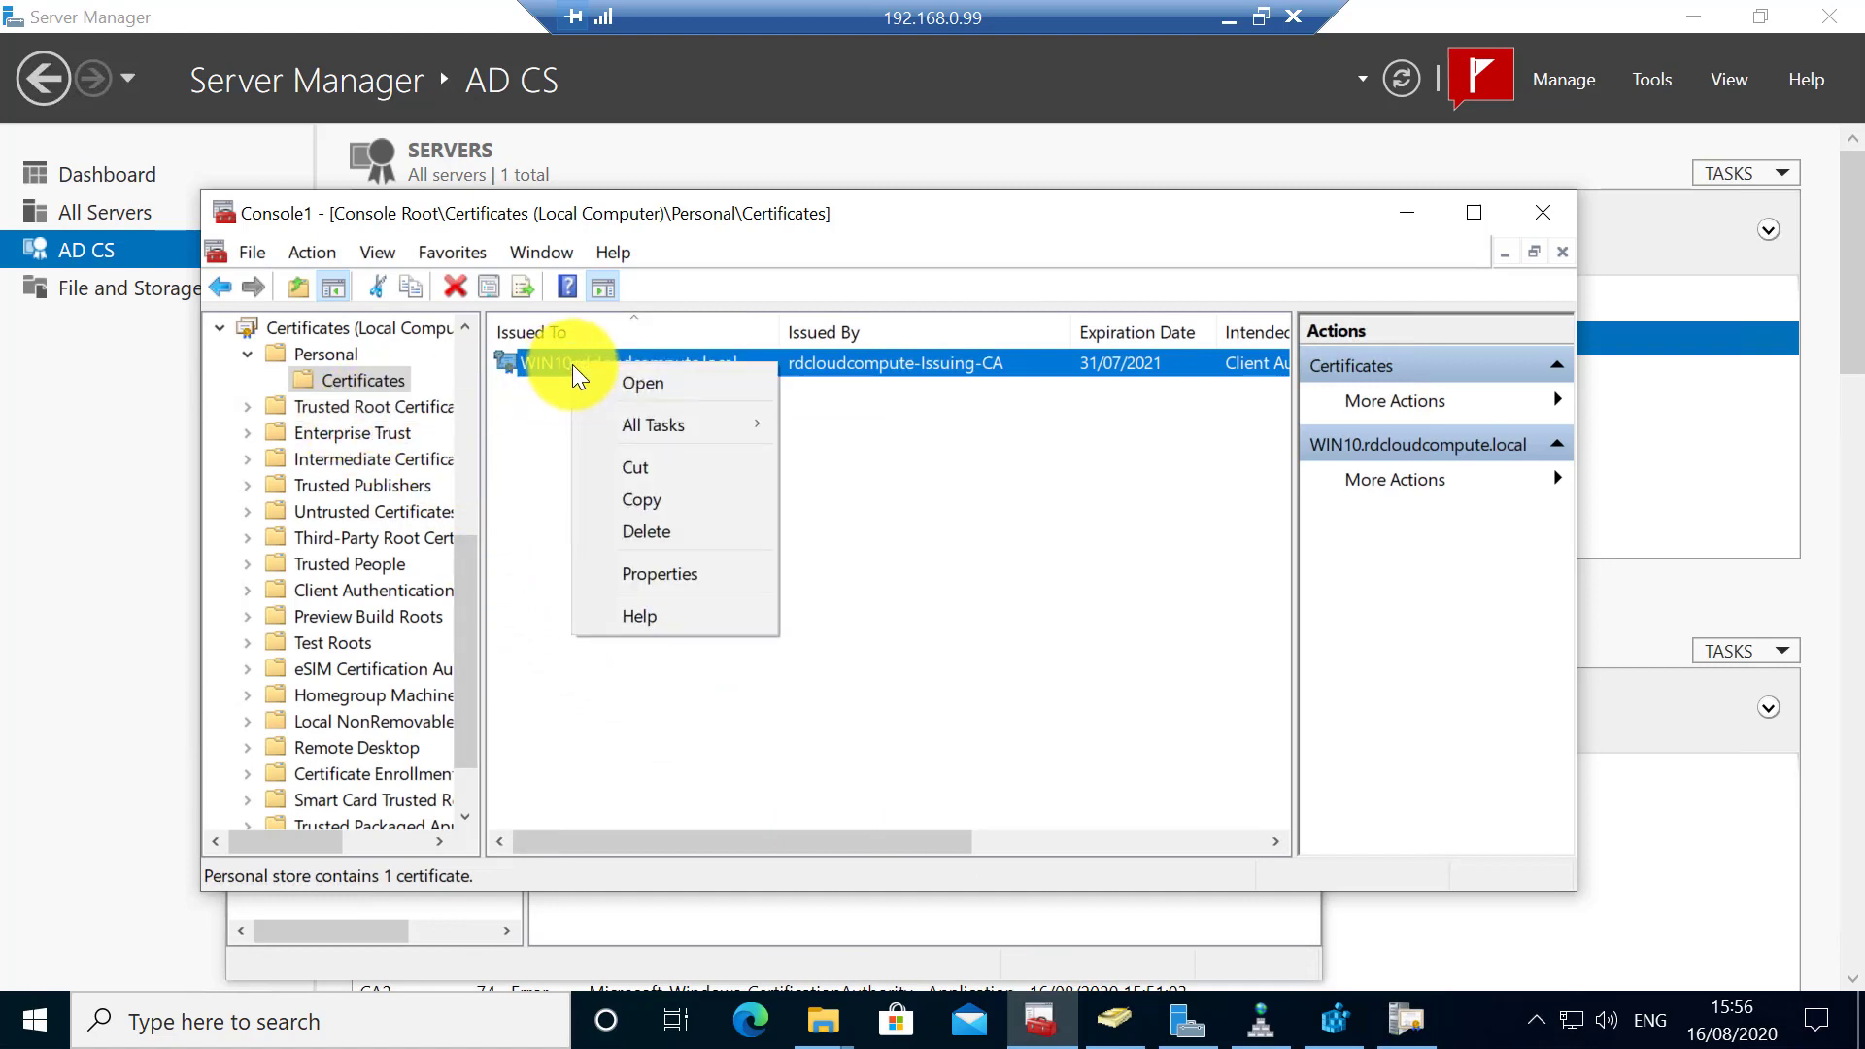
{"action": "mouse_move", "coordinate": [723, 426]}
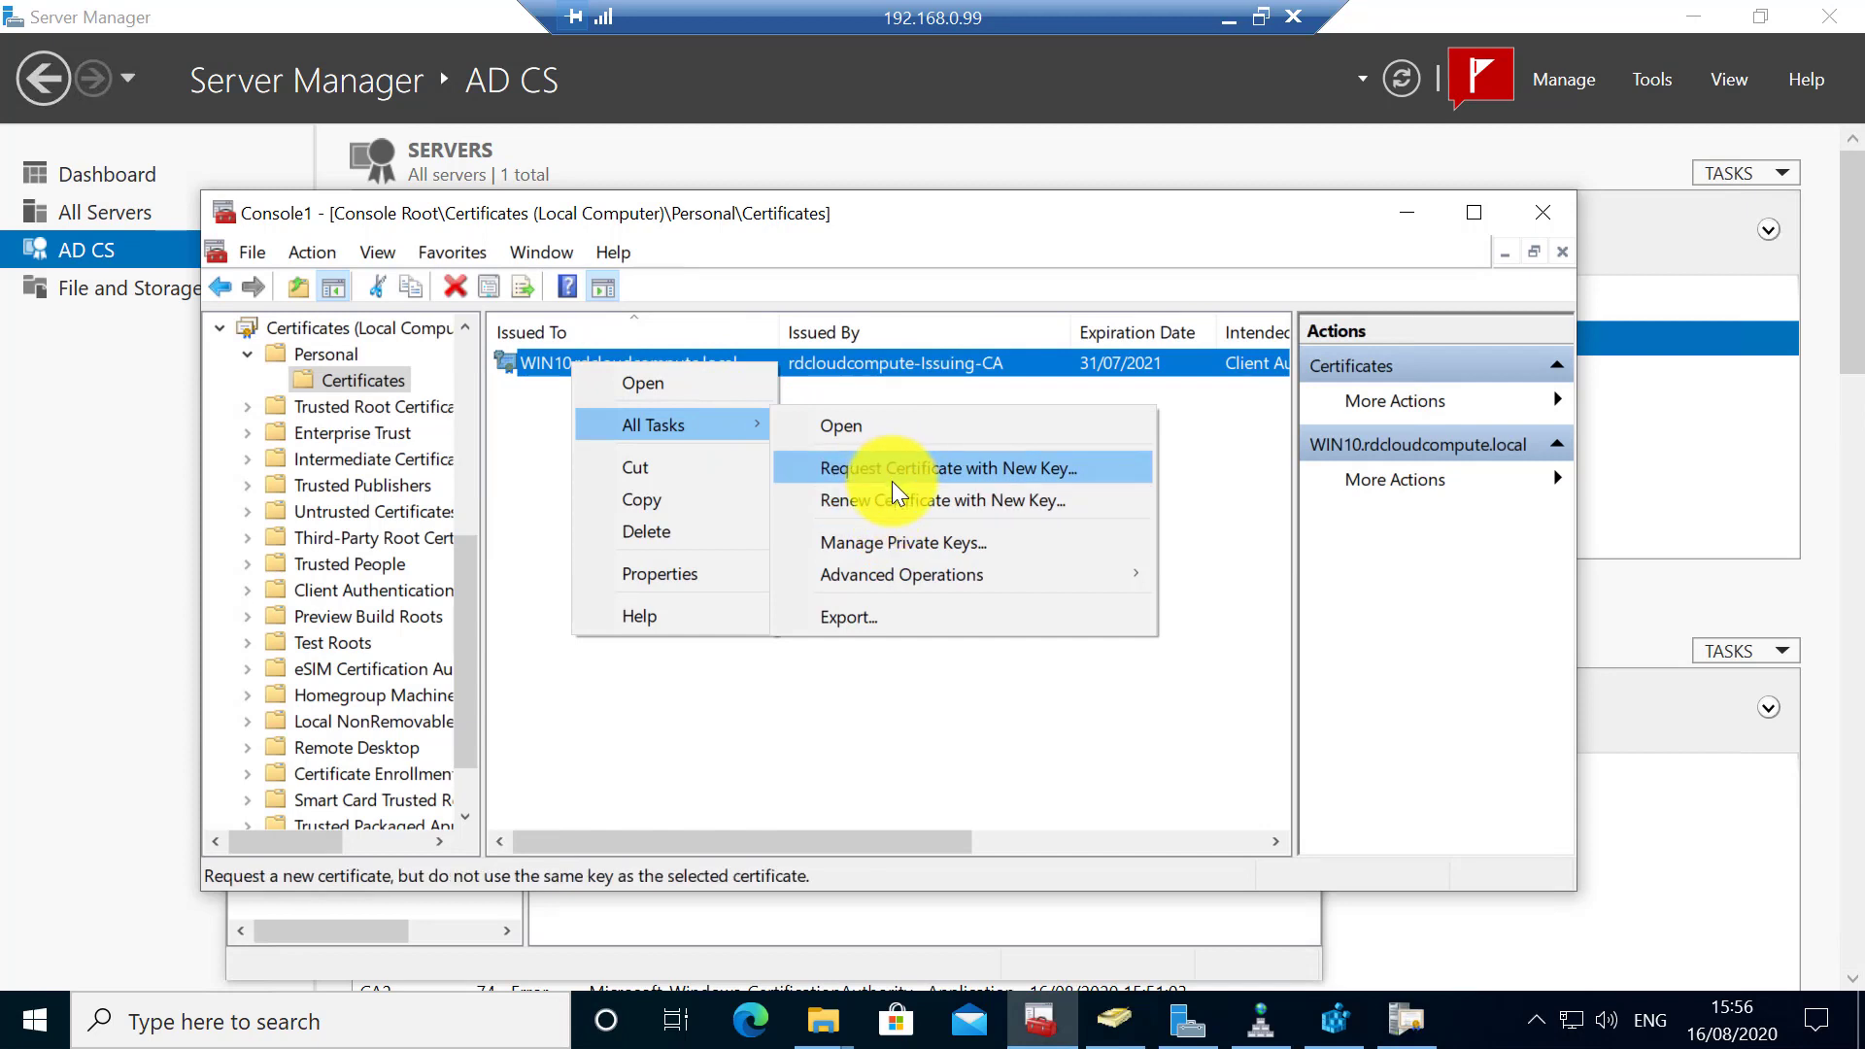
{"action": "mouse_move", "coordinate": [912, 574]}
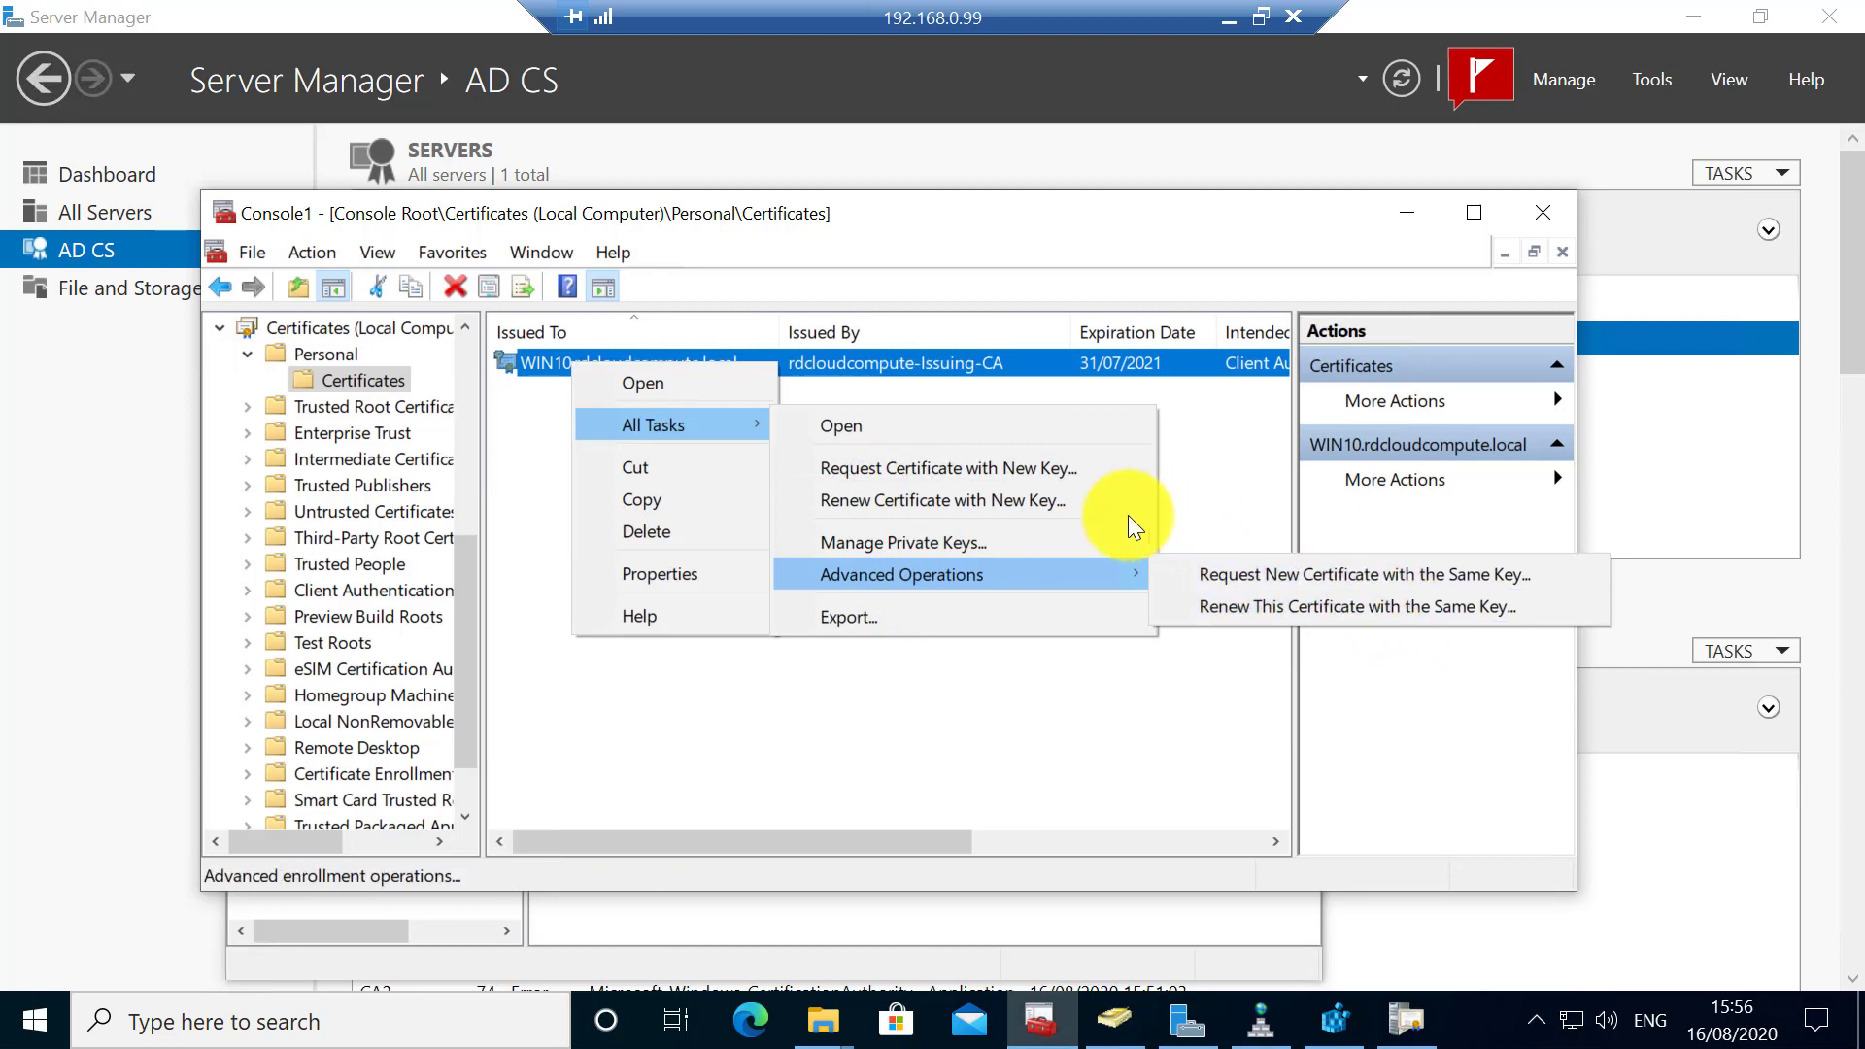
{"action": "left_click", "coordinate": [1030, 501]}
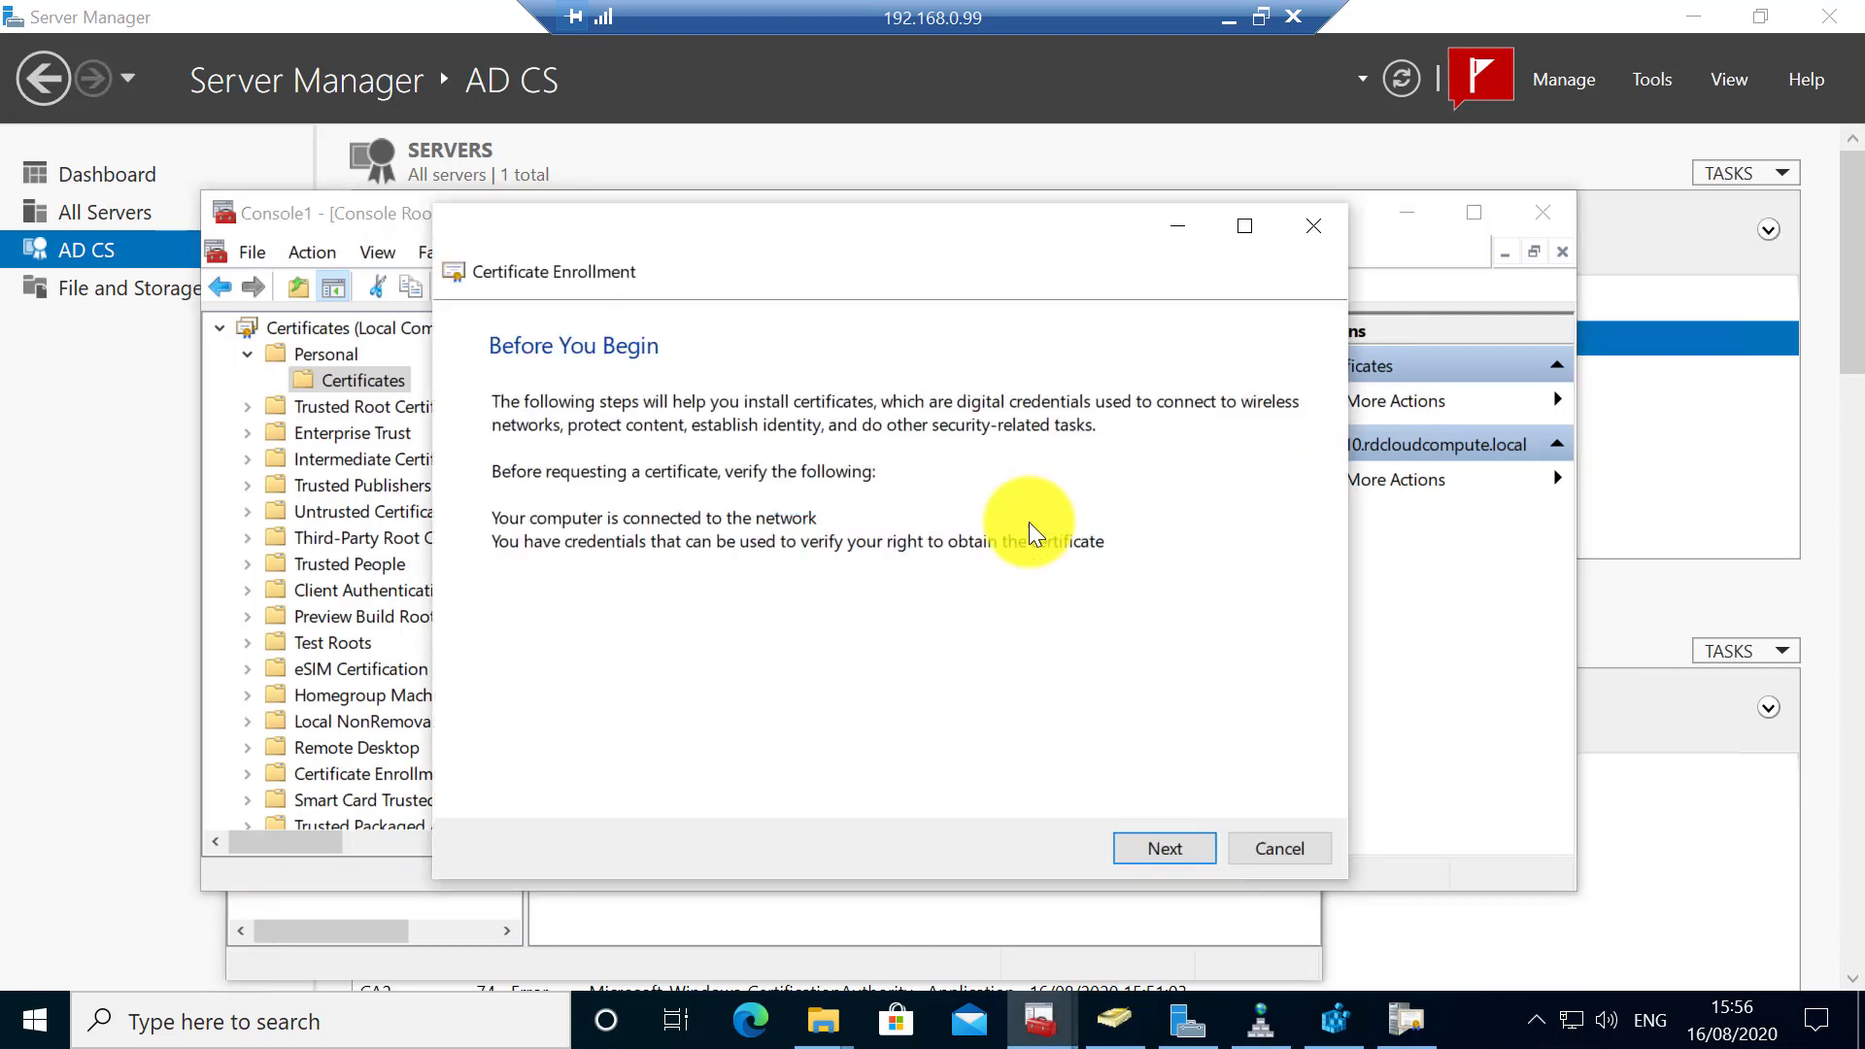
{"action": "left_click", "coordinate": [1157, 841]}
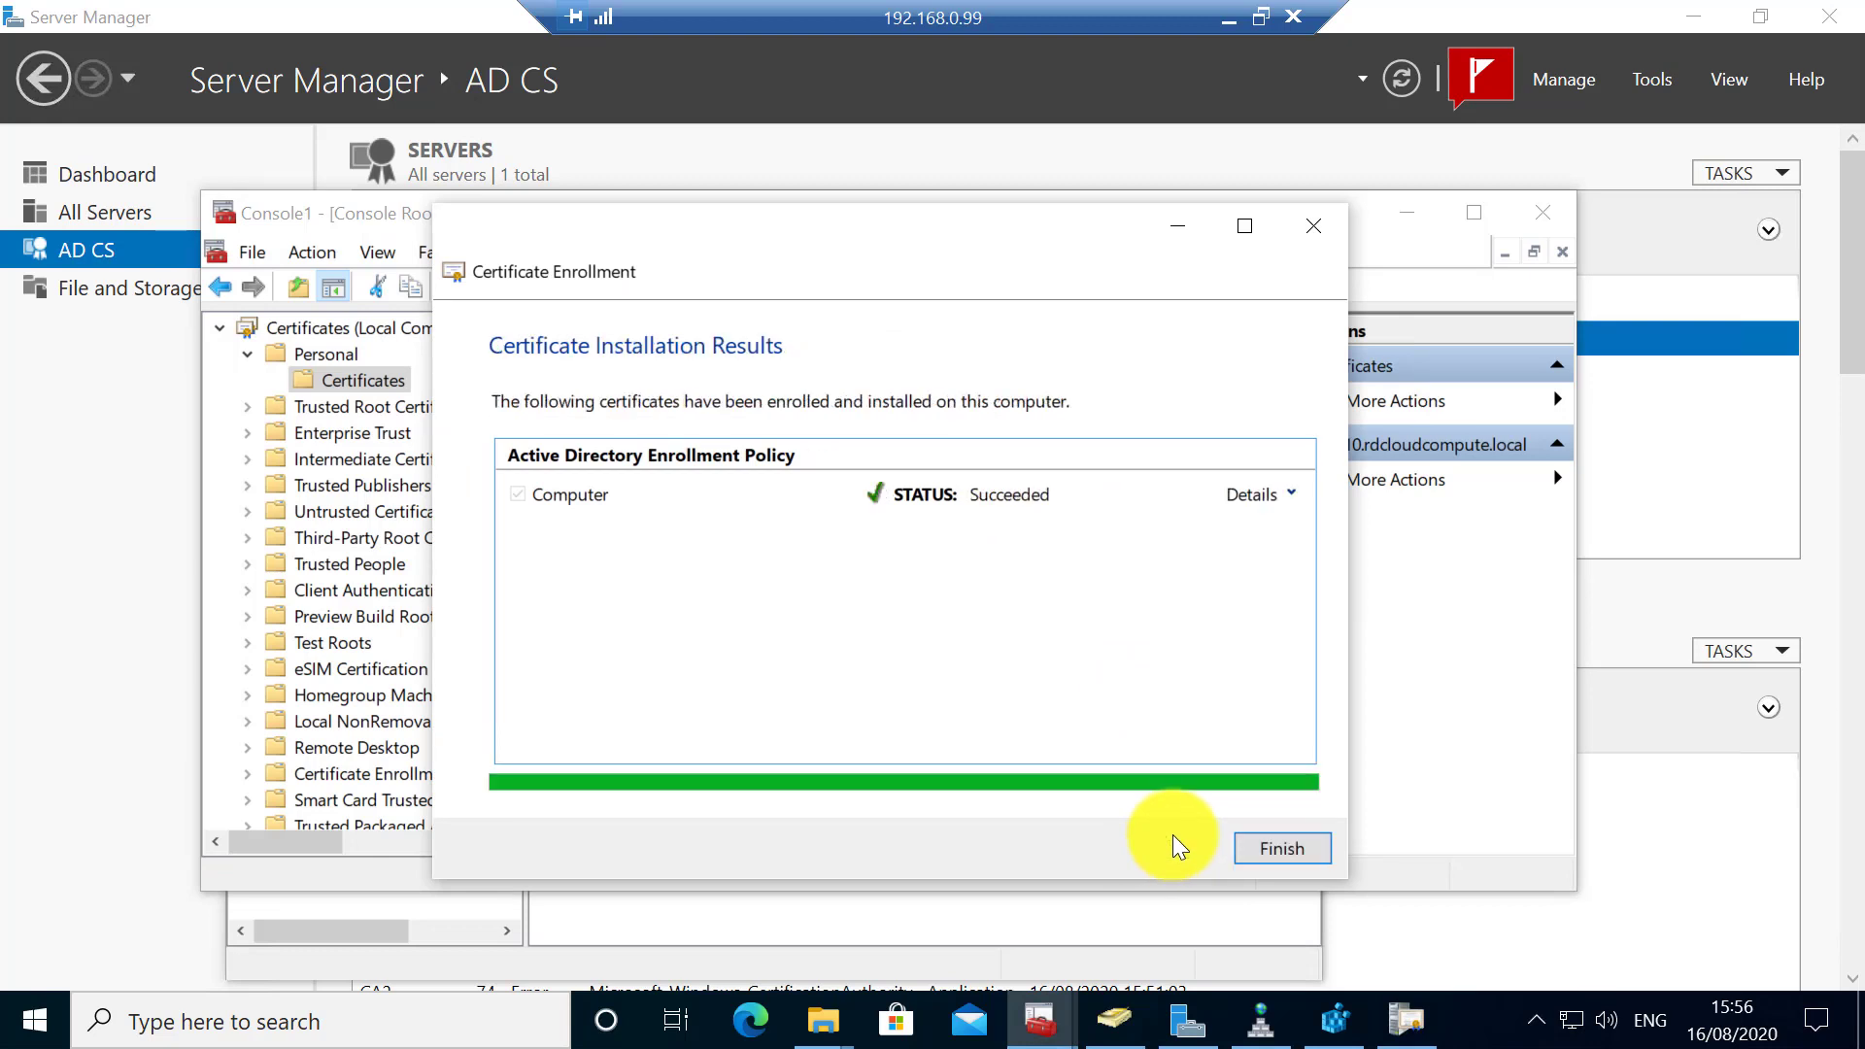
- Open the newly issued certificate and check its certification path up to the Root CA
{"action": "left_click", "coordinate": [1286, 495]}
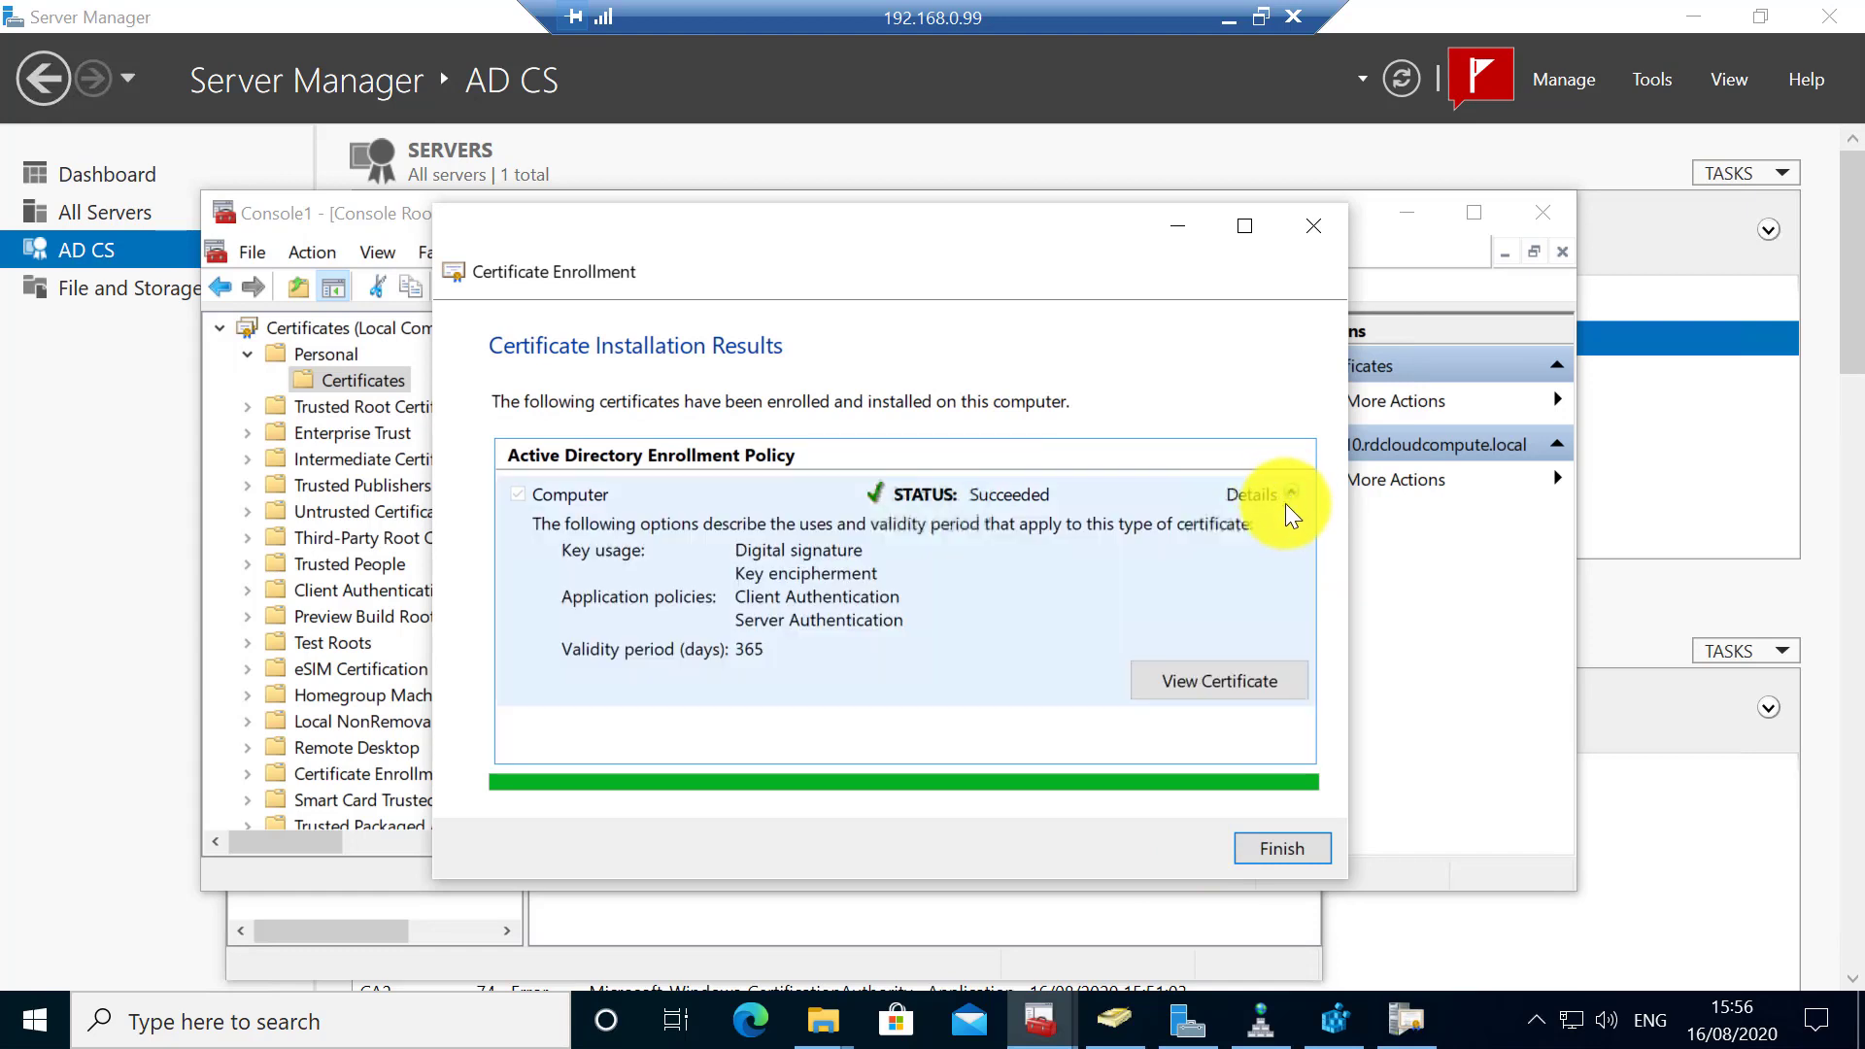
{"action": "left_click", "coordinate": [1243, 691]}
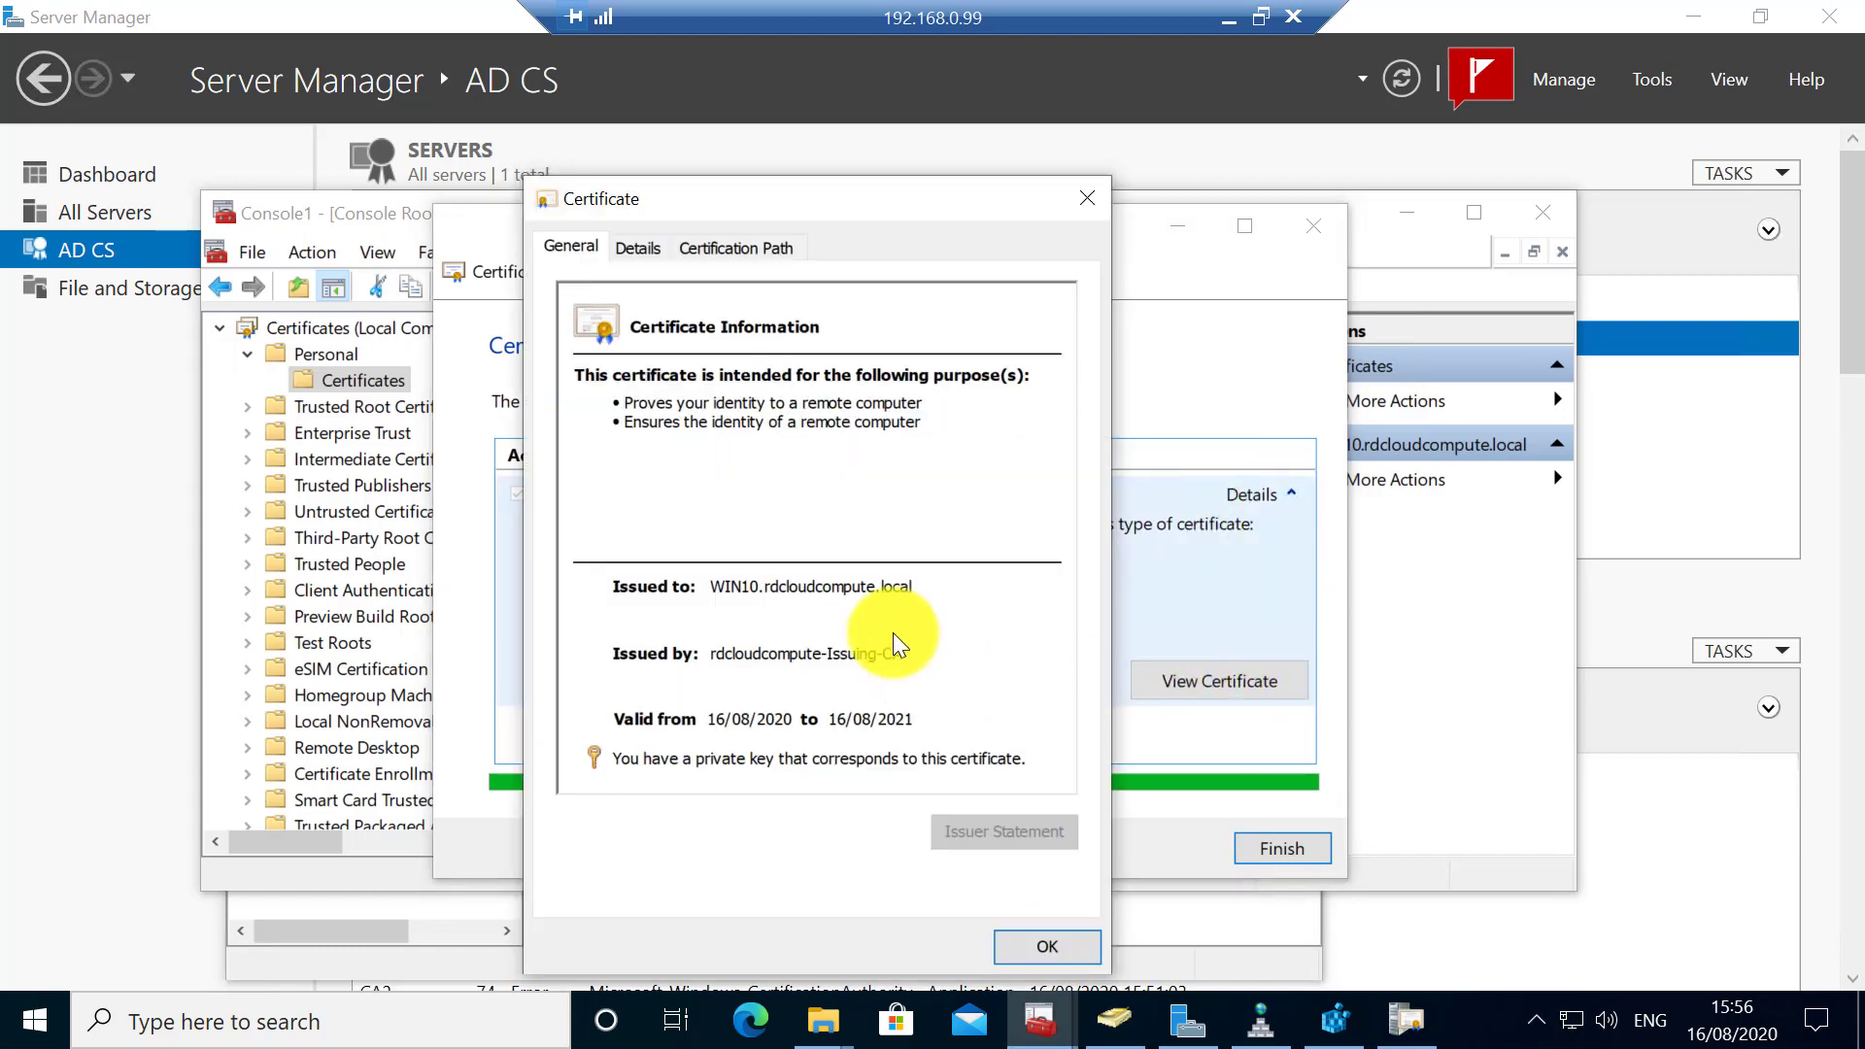
{"action": "left_click", "coordinate": [701, 247]}
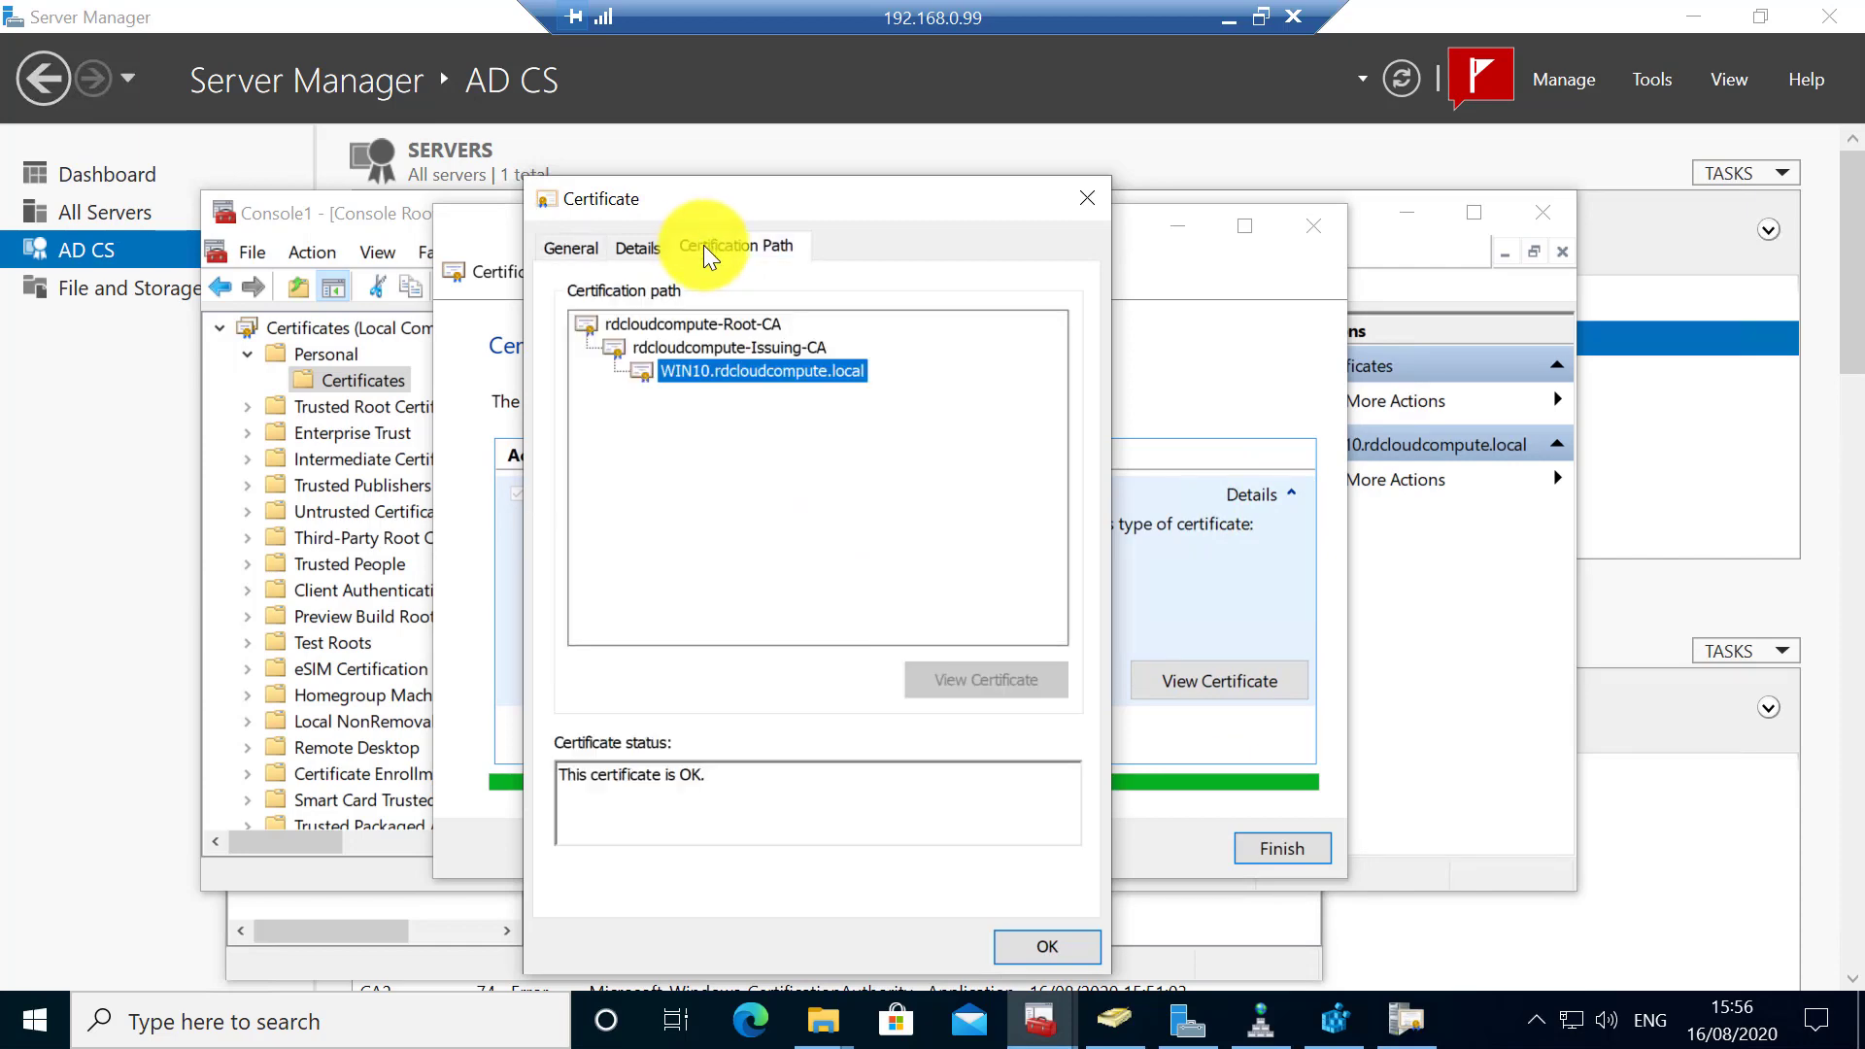
{"action": "left_click", "coordinate": [1062, 950]}
{"action": "left_click", "coordinate": [1246, 853]}
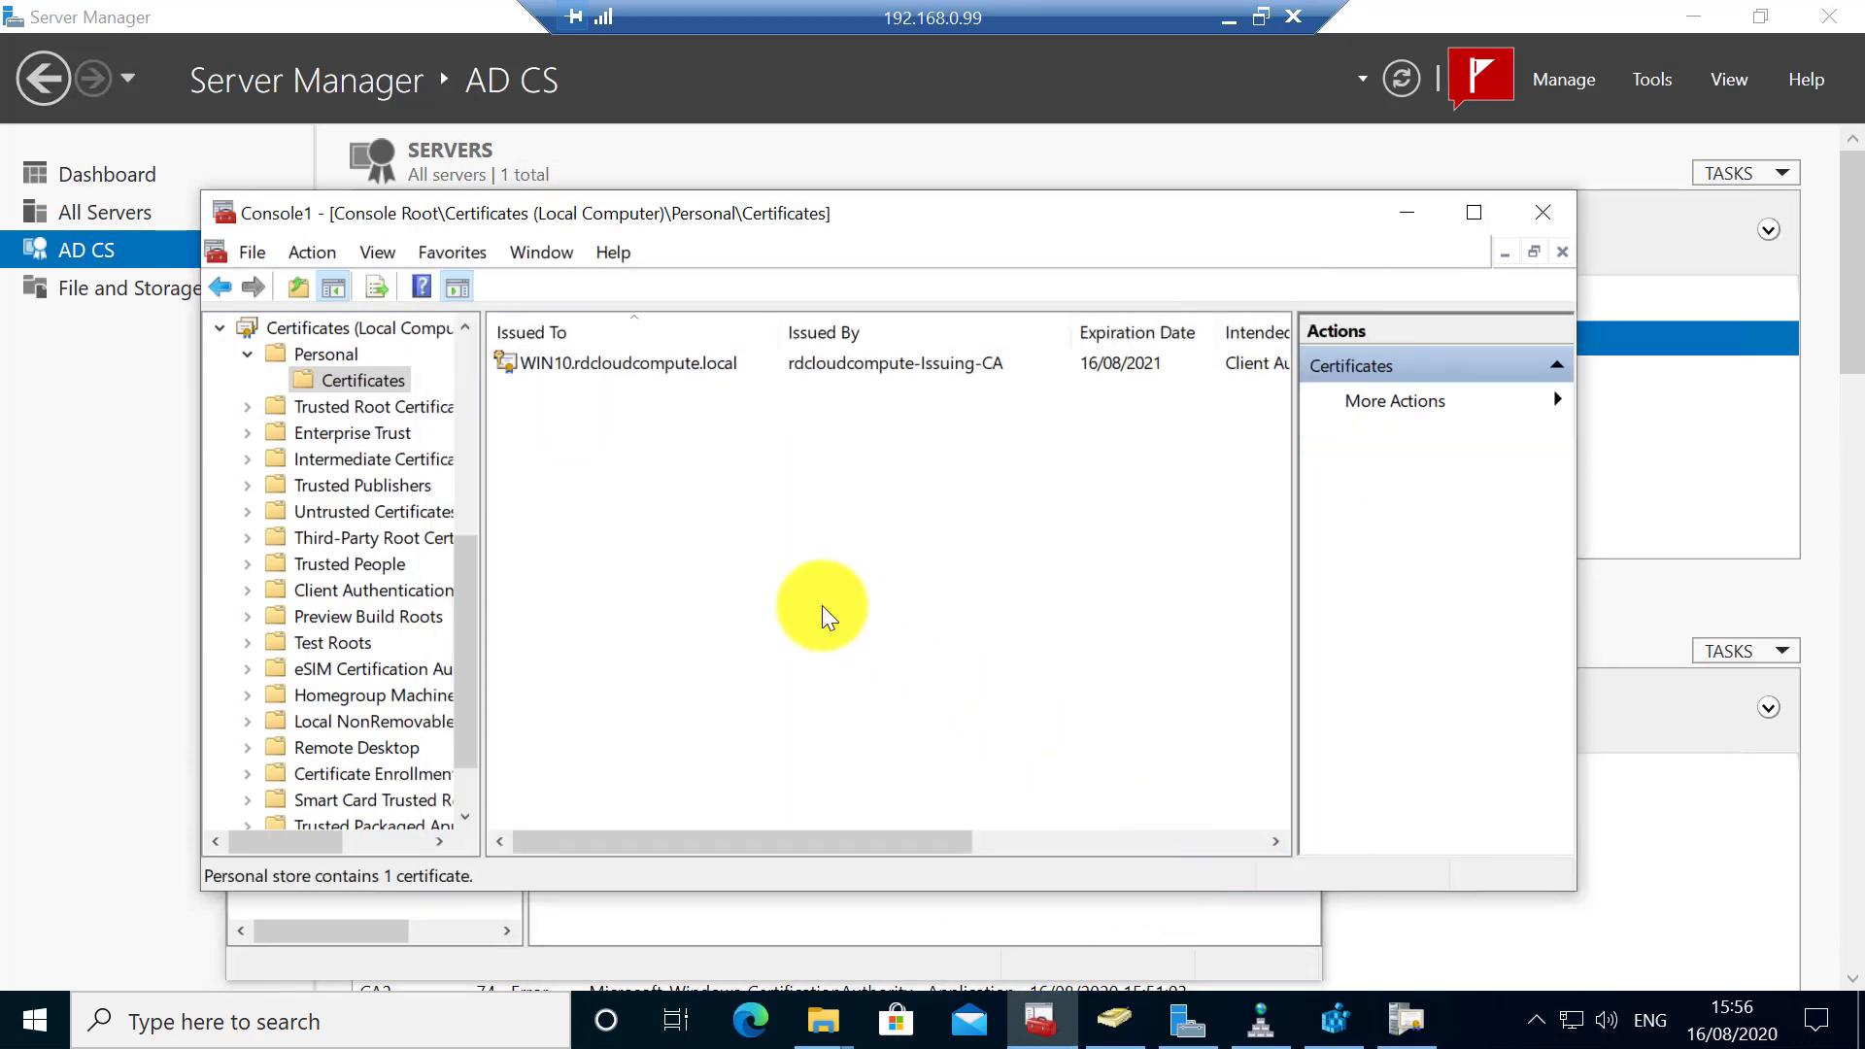
{"action": "right_click", "coordinate": [362, 374]}
{"action": "left_click", "coordinate": [459, 544]}
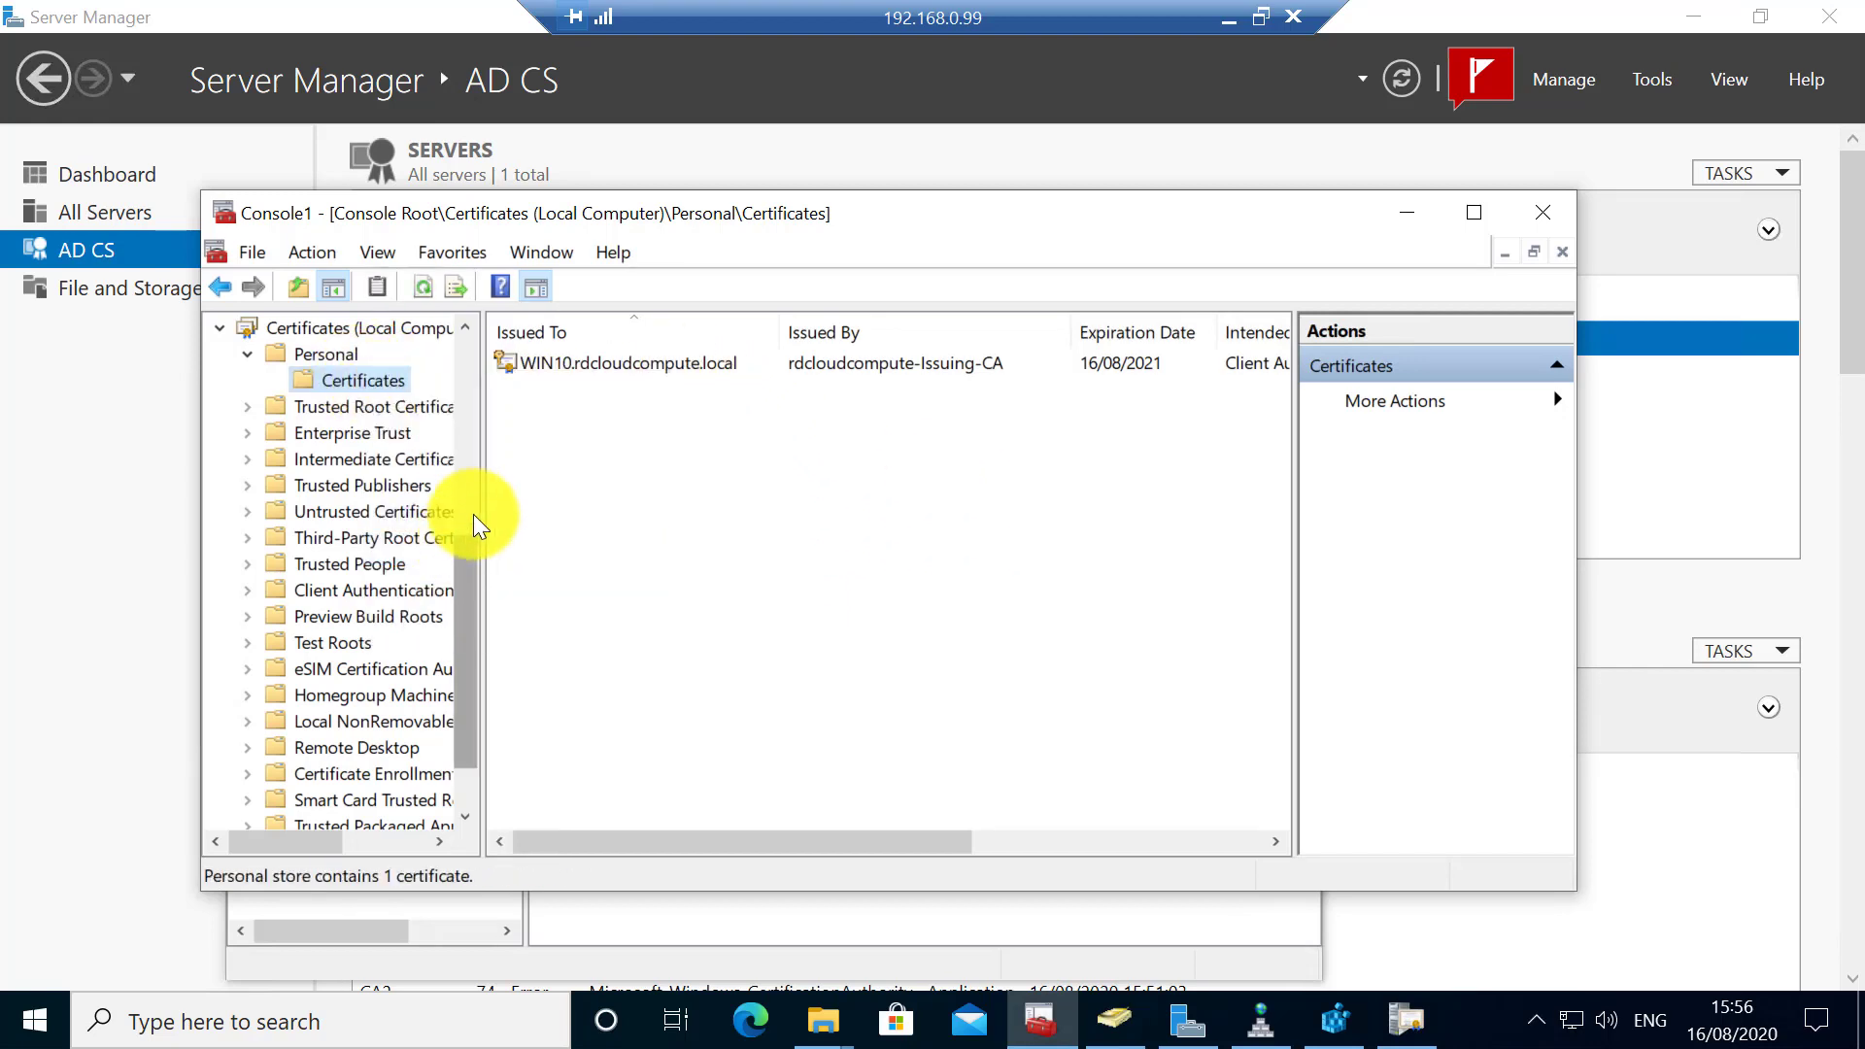
{"action": "left_click", "coordinate": [292, 915]}
{"action": "left_click", "coordinate": [357, 430]}
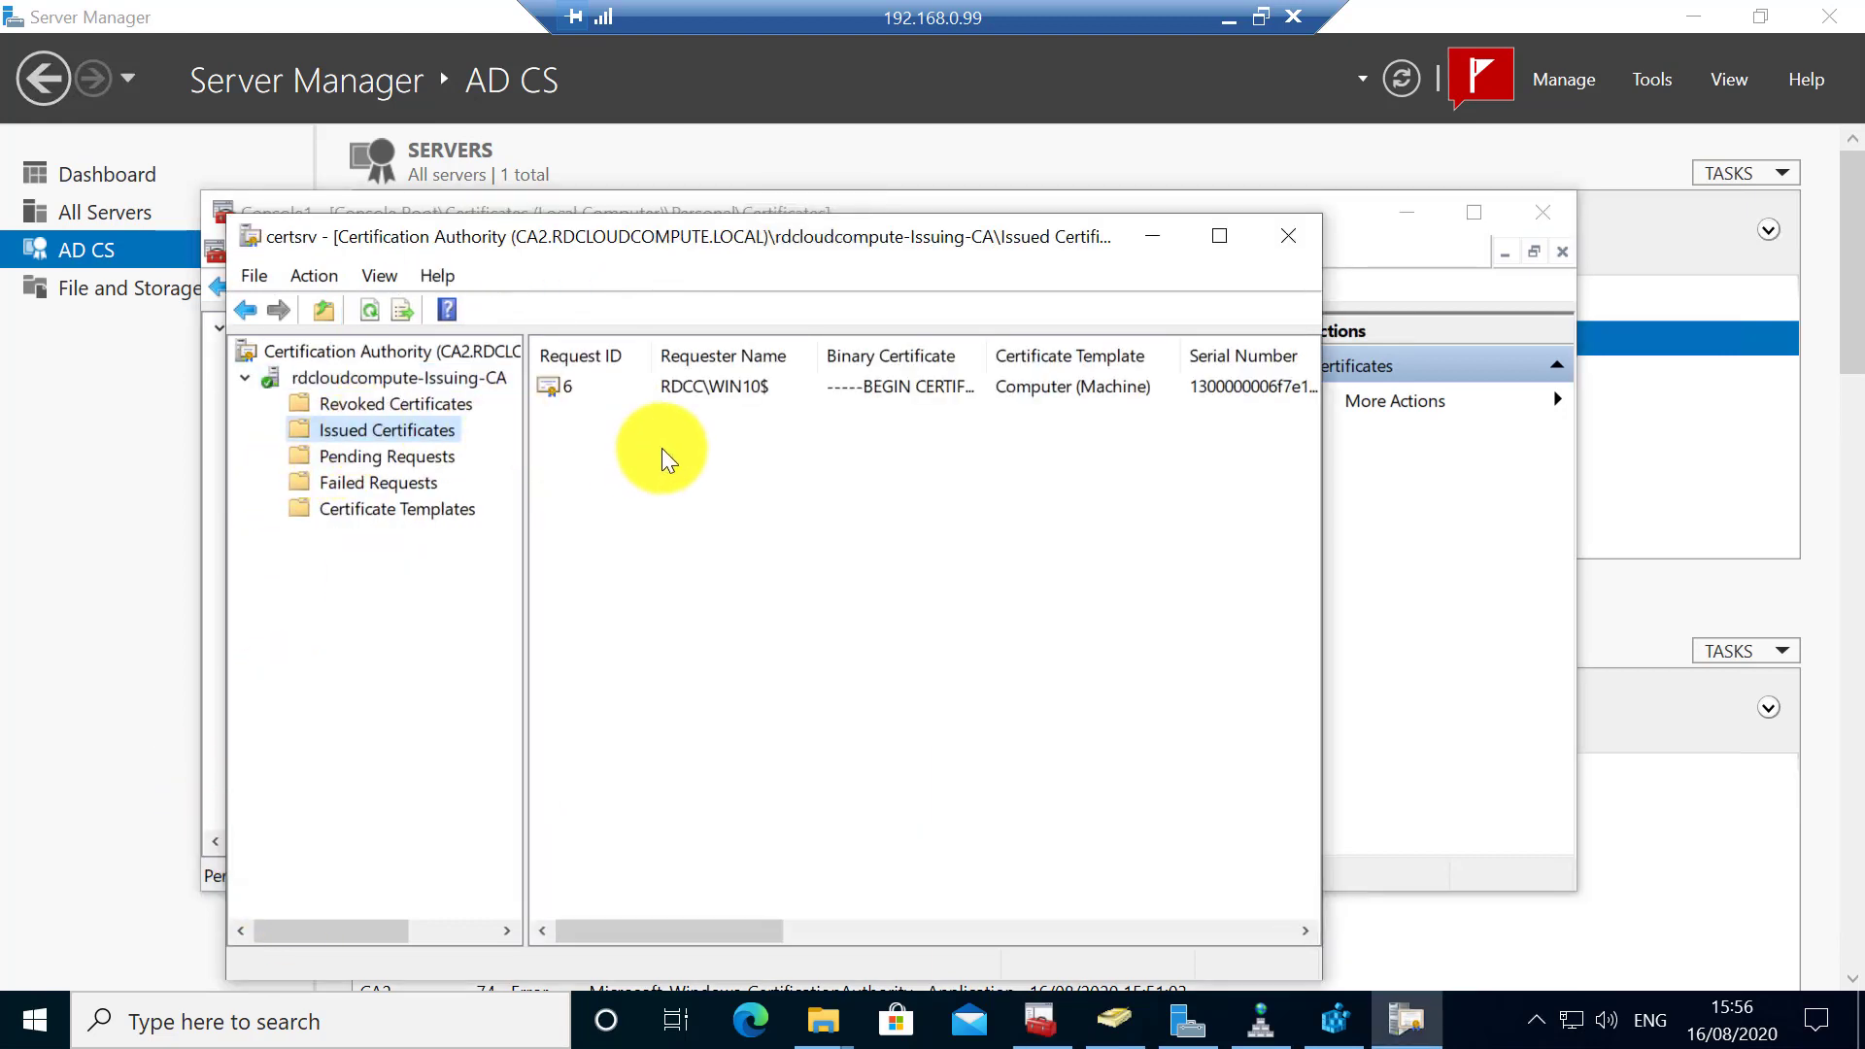
{"action": "left_click", "coordinate": [695, 387]}
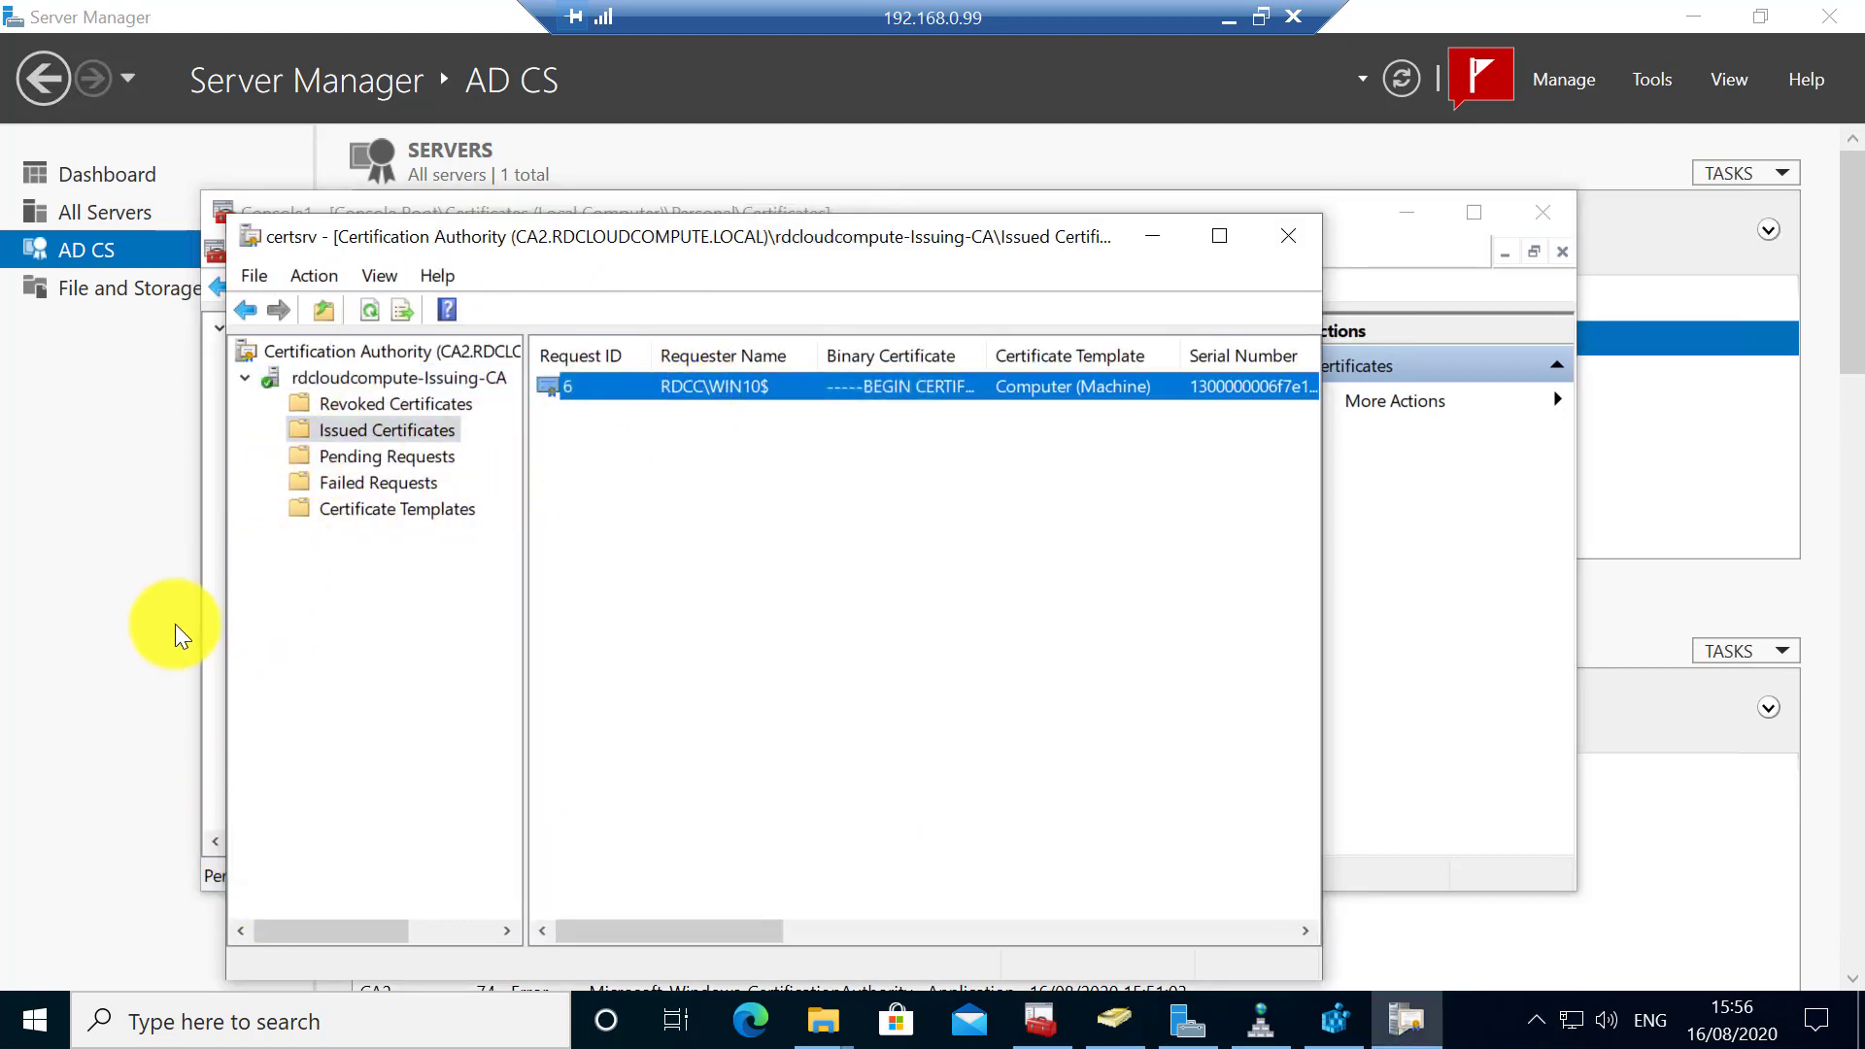
{"action": "left_click", "coordinate": [206, 638]}
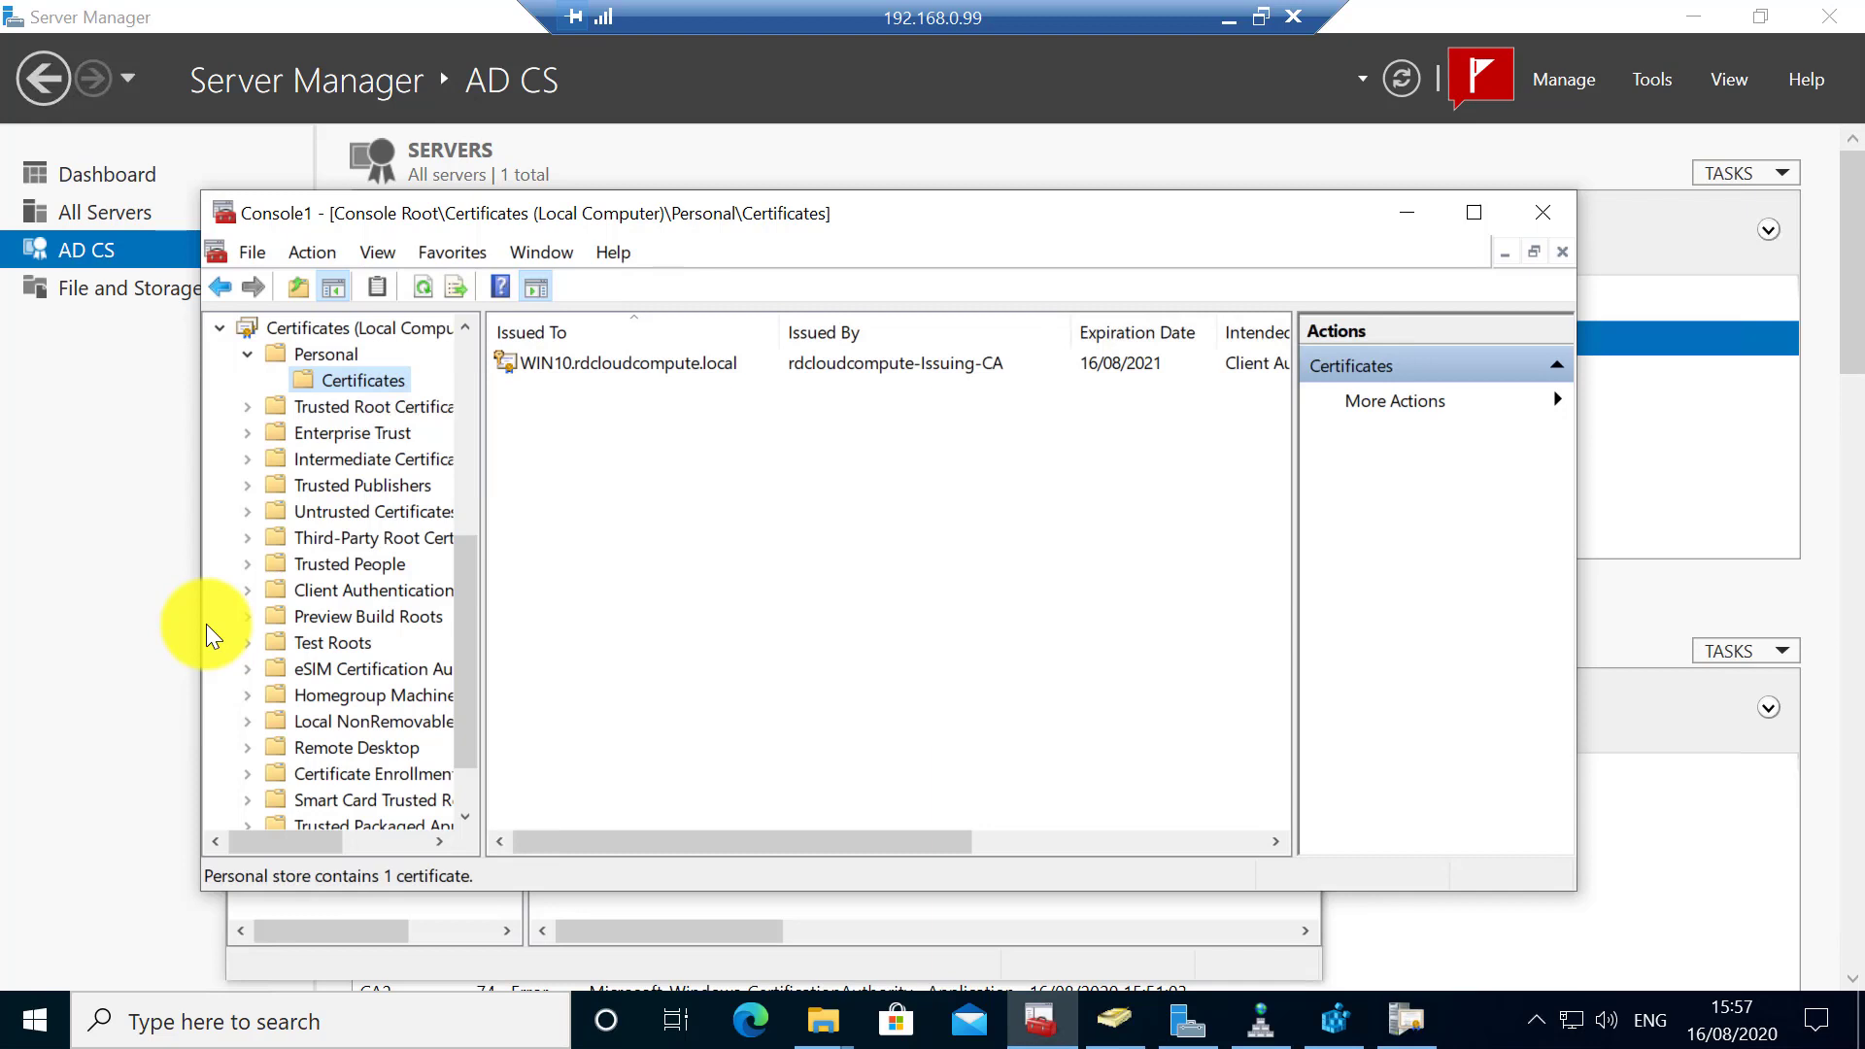
{"action": "left_click", "coordinate": [330, 355]}
- Delete the existing WIN10 certificate from the local computer's Personal store
{"action": "left_click", "coordinate": [358, 379]}
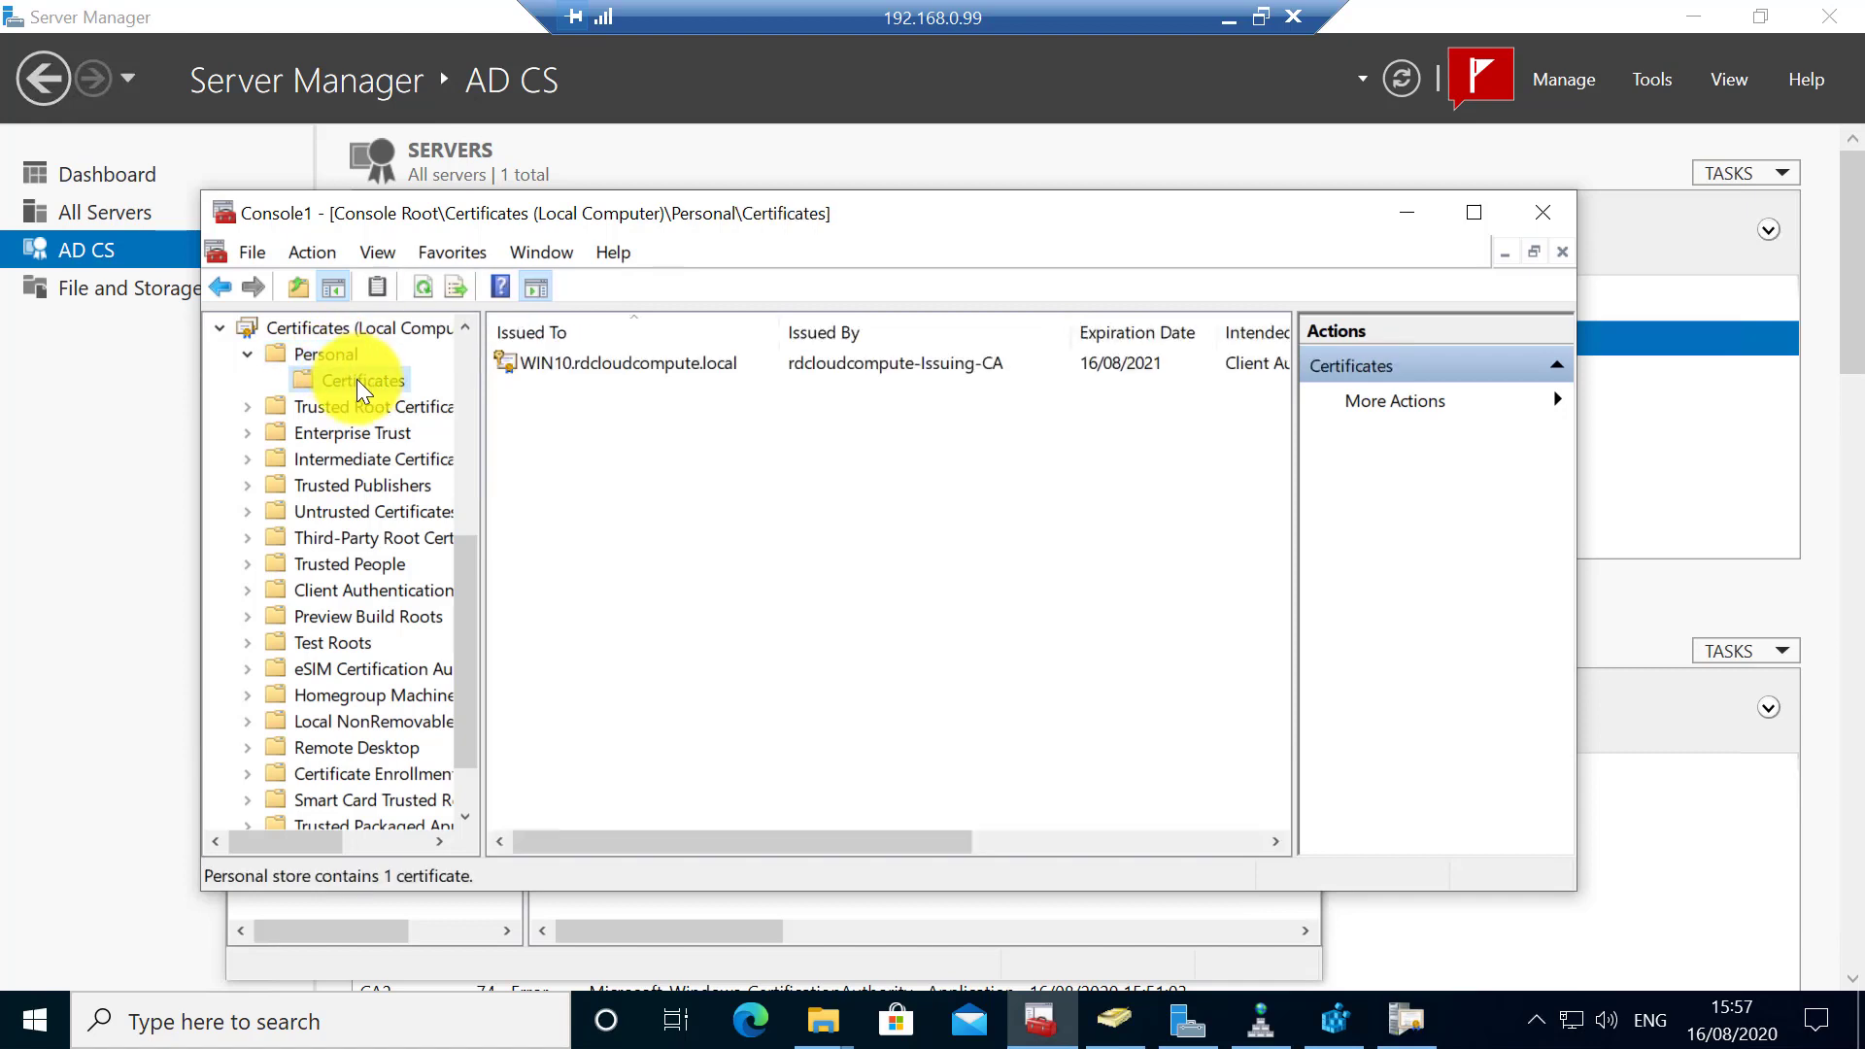
{"action": "left_click", "coordinate": [336, 336]}
{"action": "right_click", "coordinate": [334, 336]}
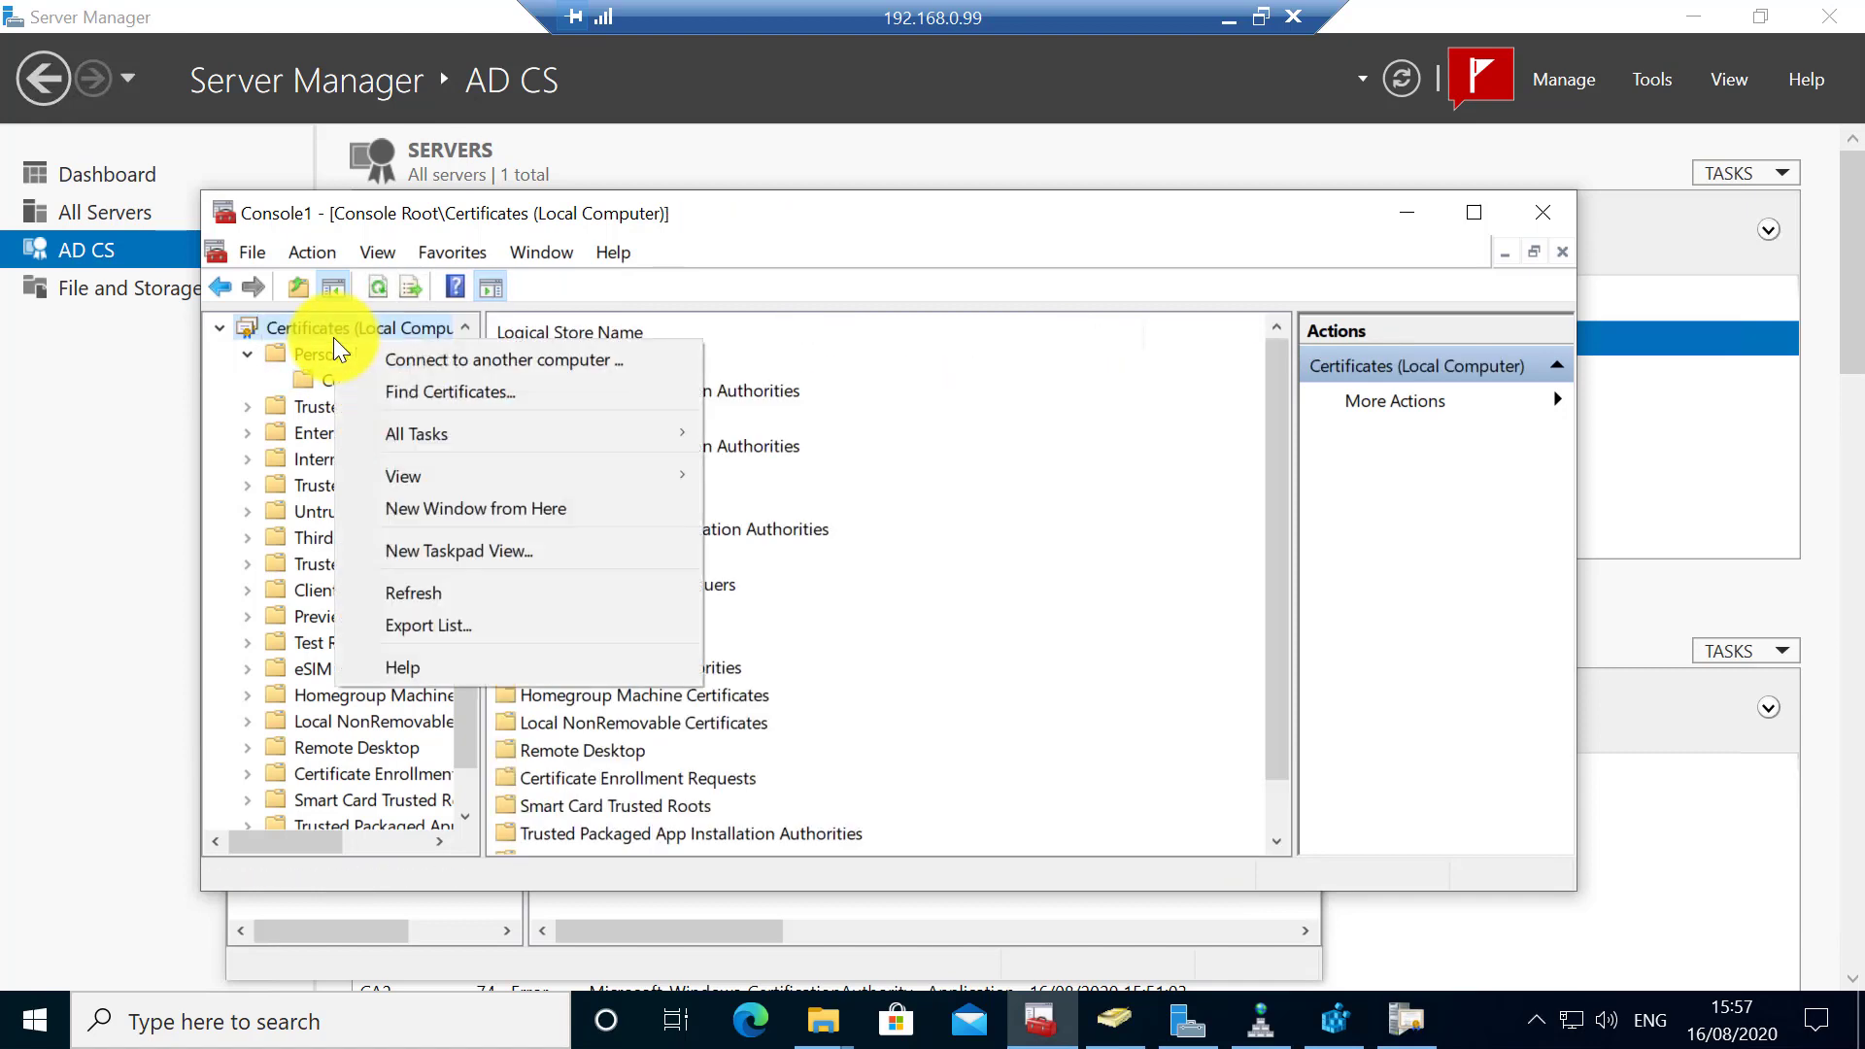
{"action": "mouse_move", "coordinate": [474, 427]}
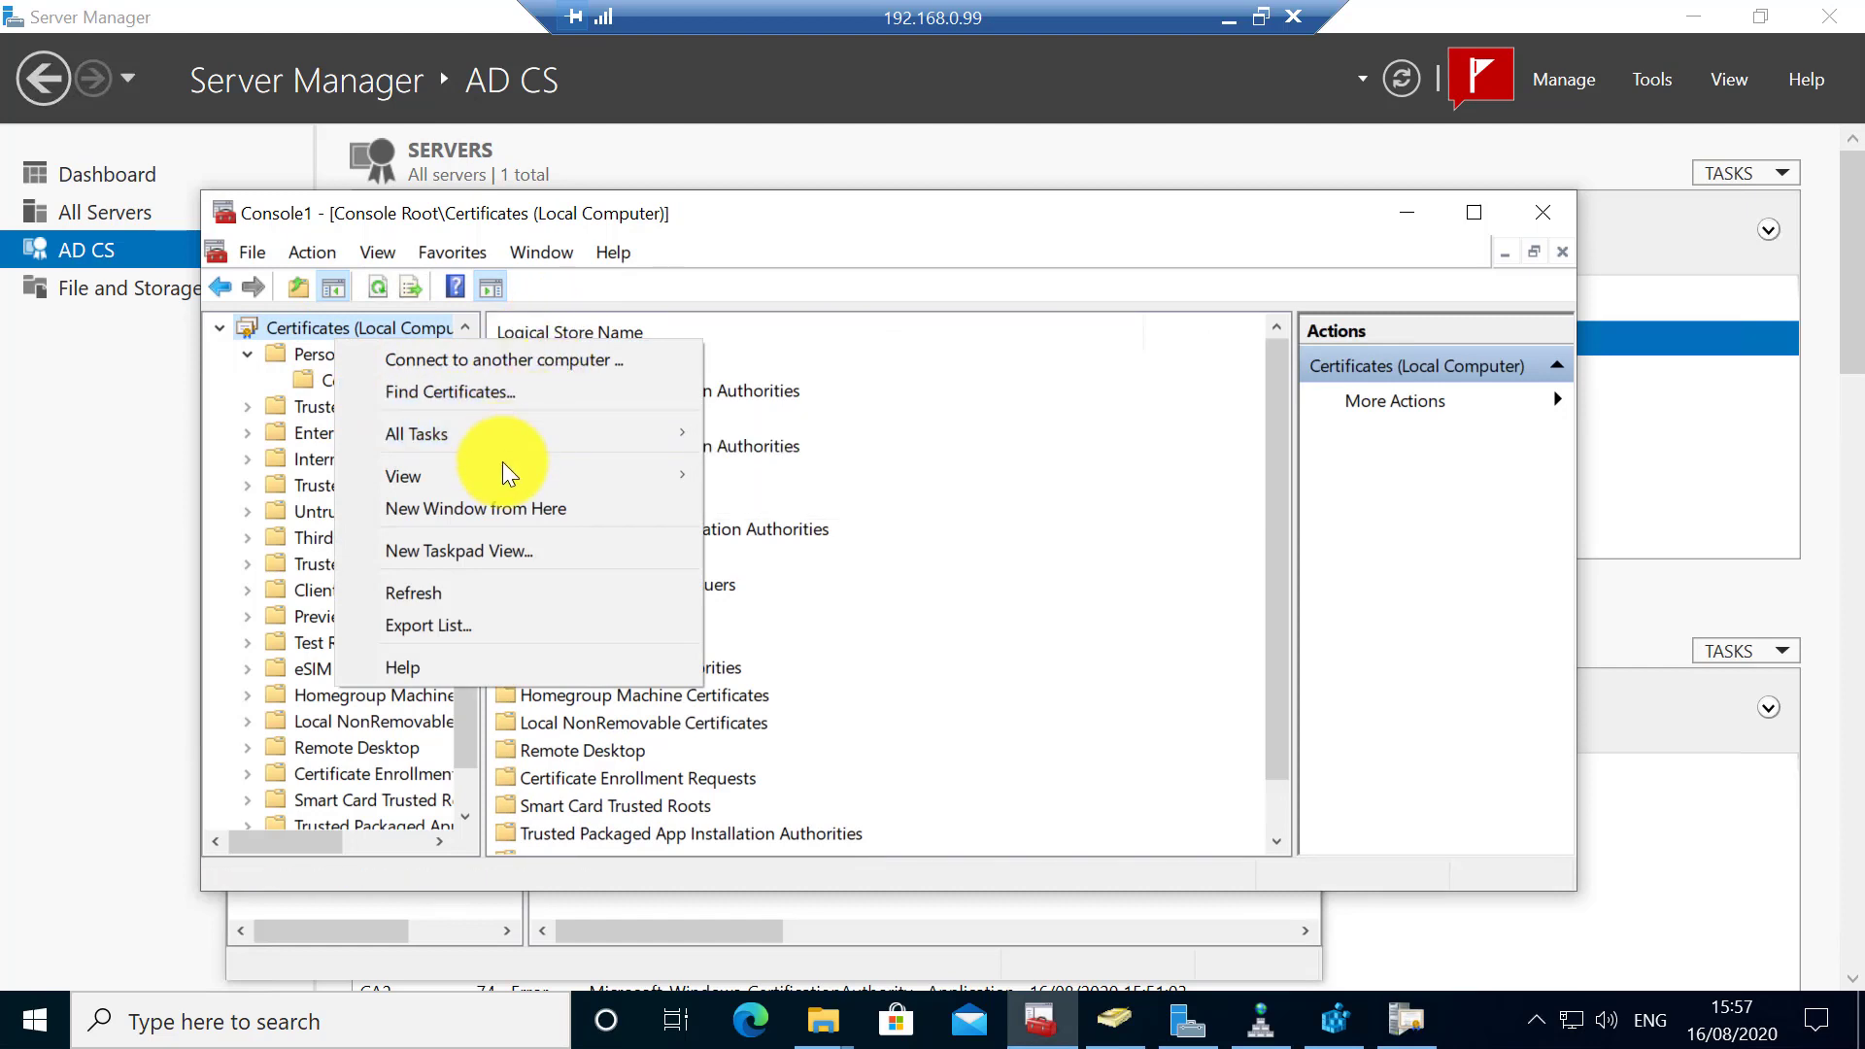
{"action": "left_click", "coordinate": [307, 382]}
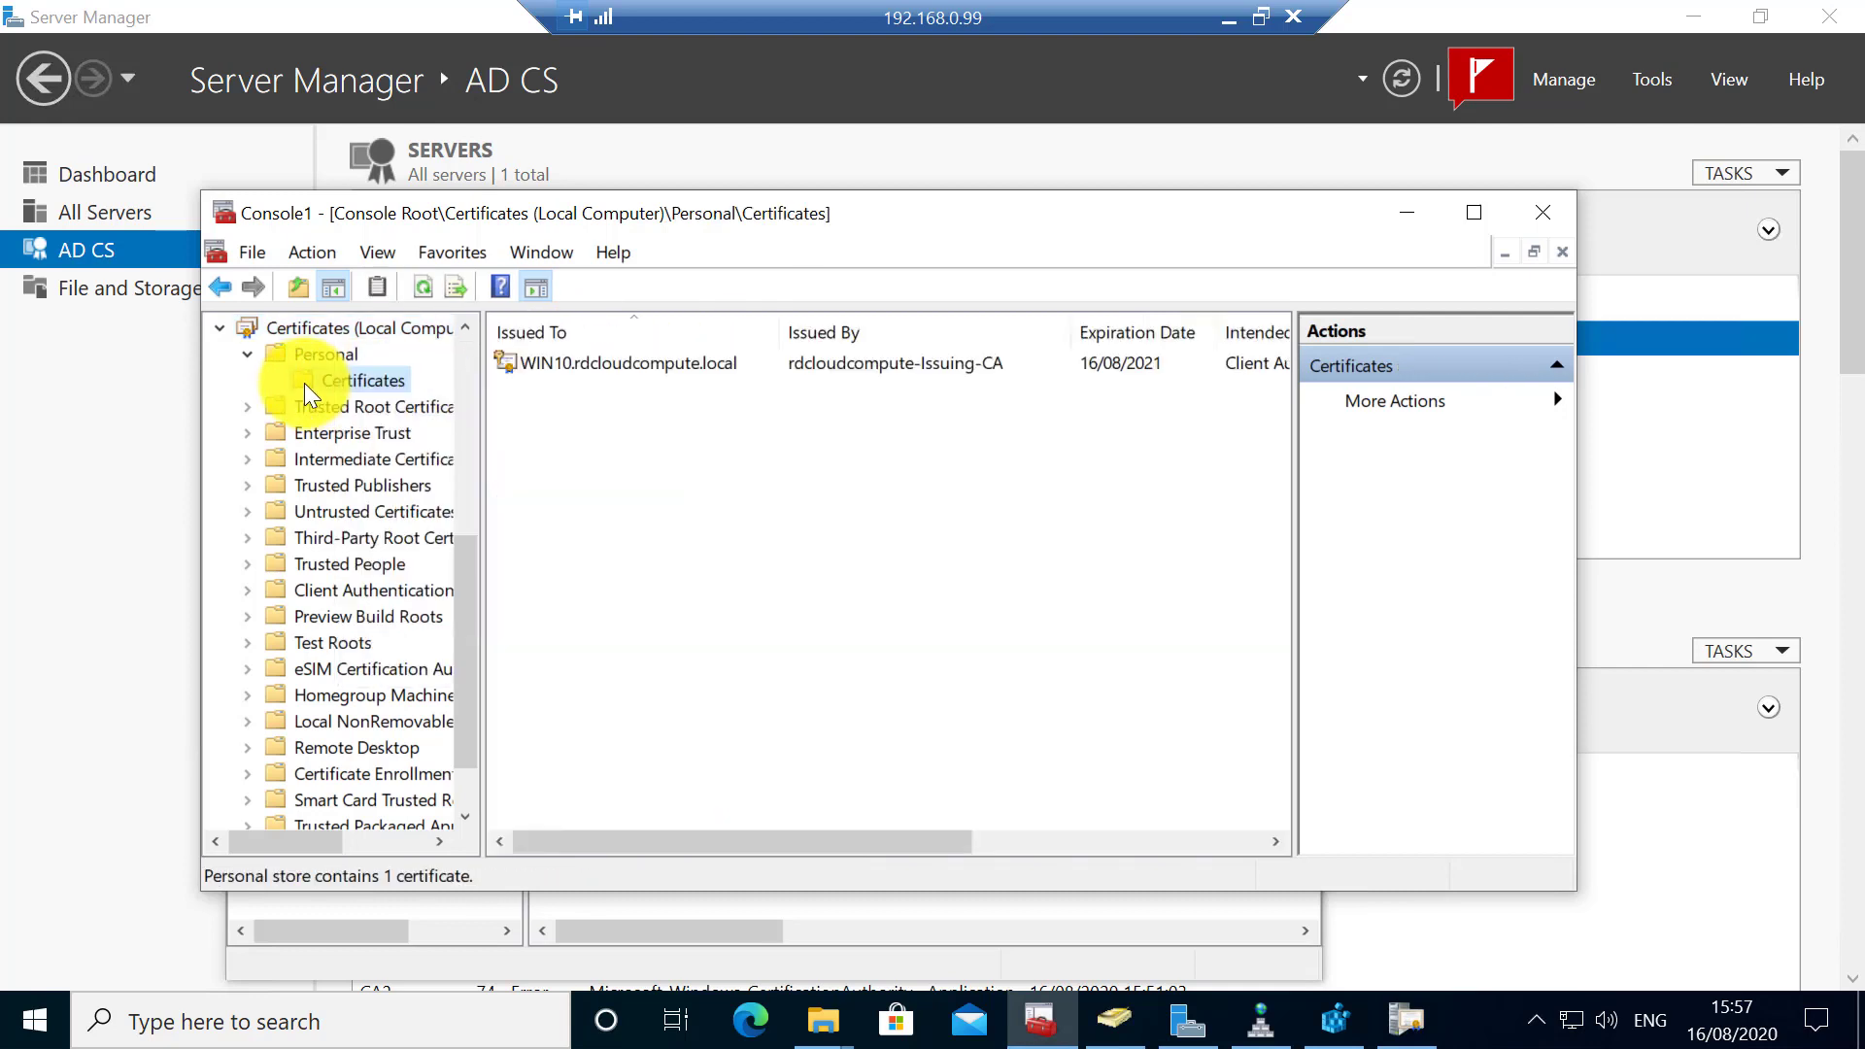
{"action": "right_click", "coordinate": [517, 361]}
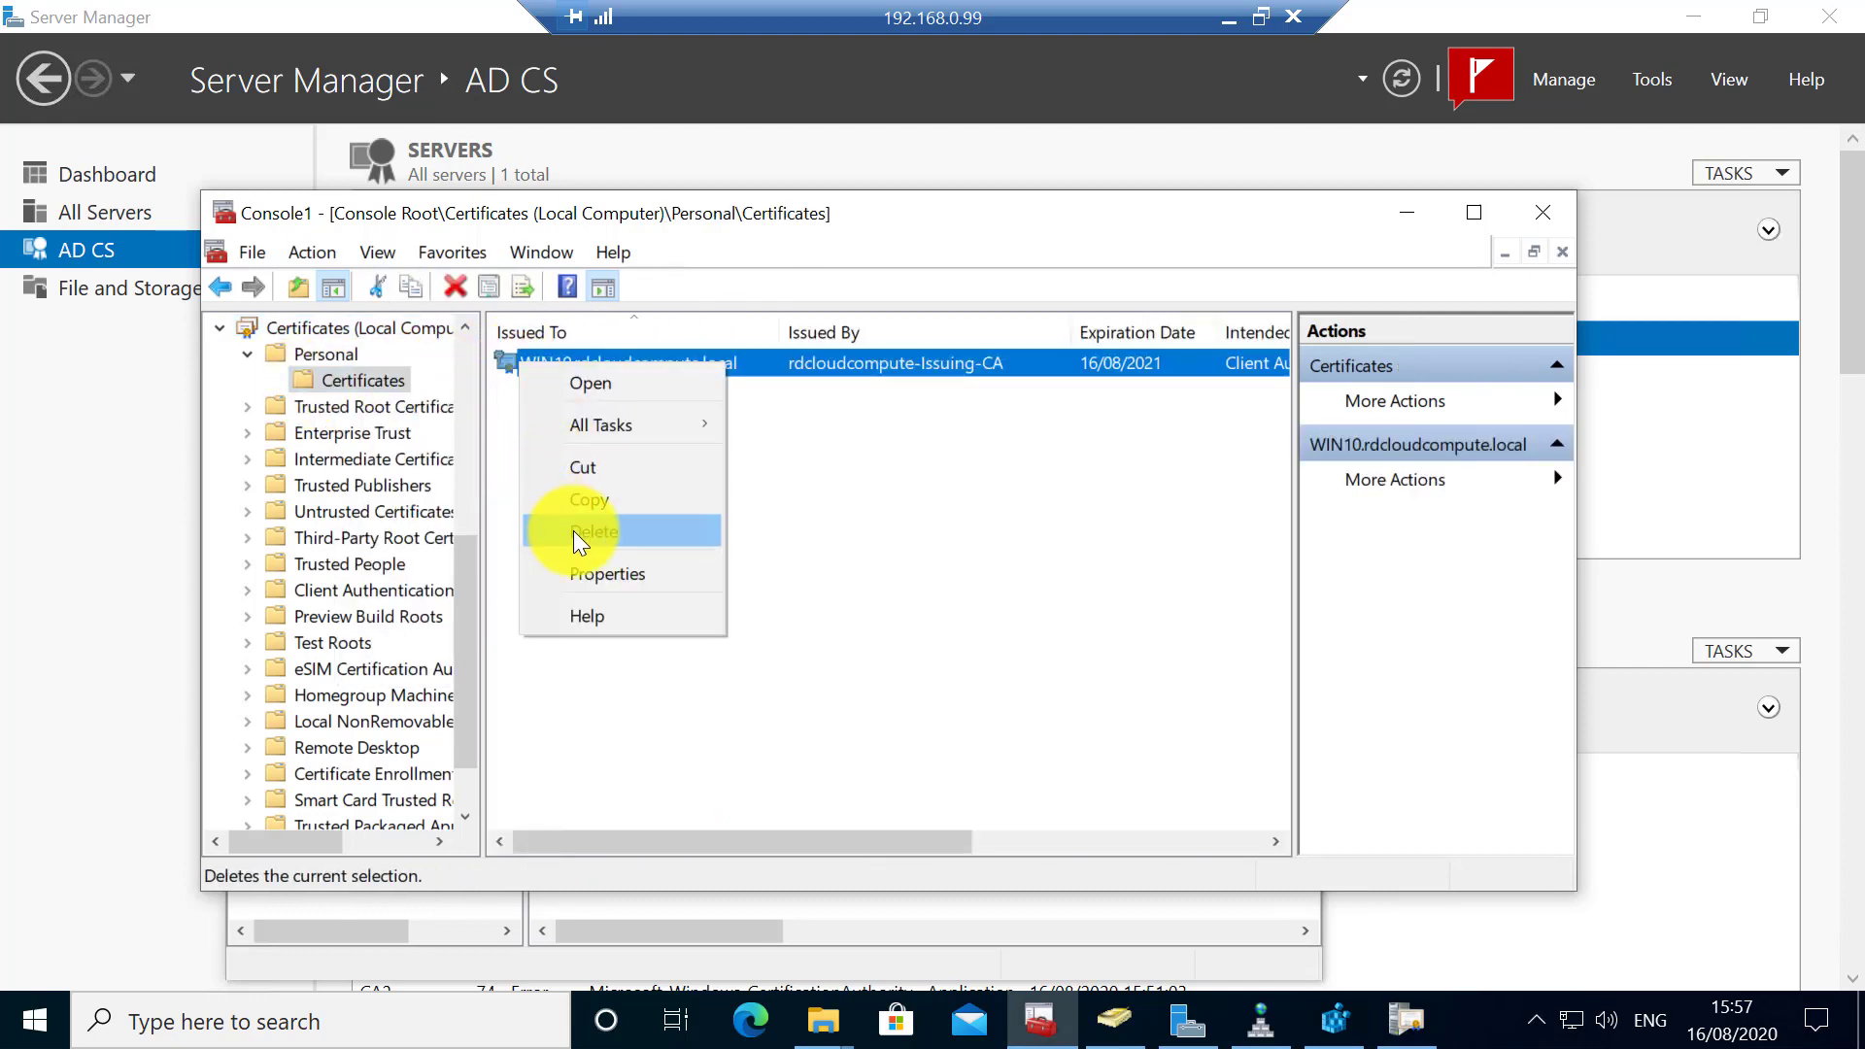
{"action": "left_click", "coordinate": [580, 534]}
{"action": "left_click", "coordinate": [1010, 709]}
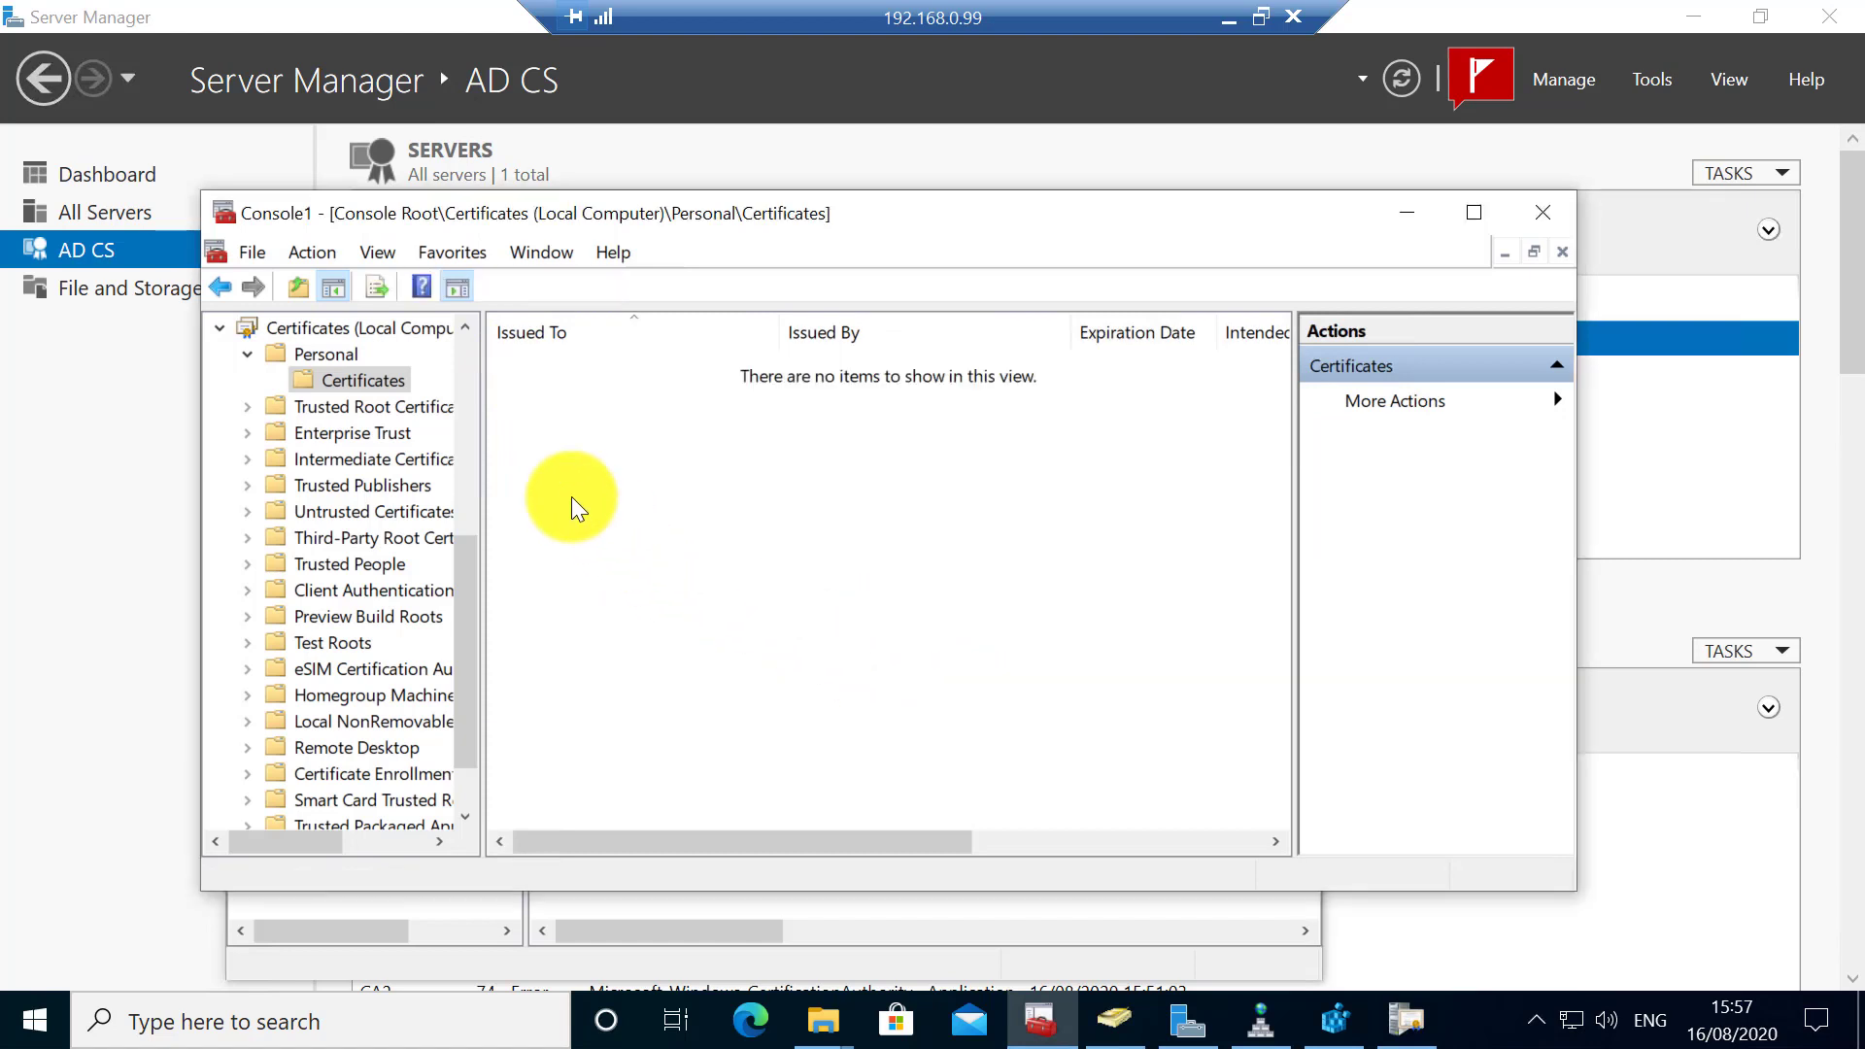
- Request and enroll a new Computer certificate through the Active Directory Enrollment Policy
{"action": "right_click", "coordinate": [377, 375]}
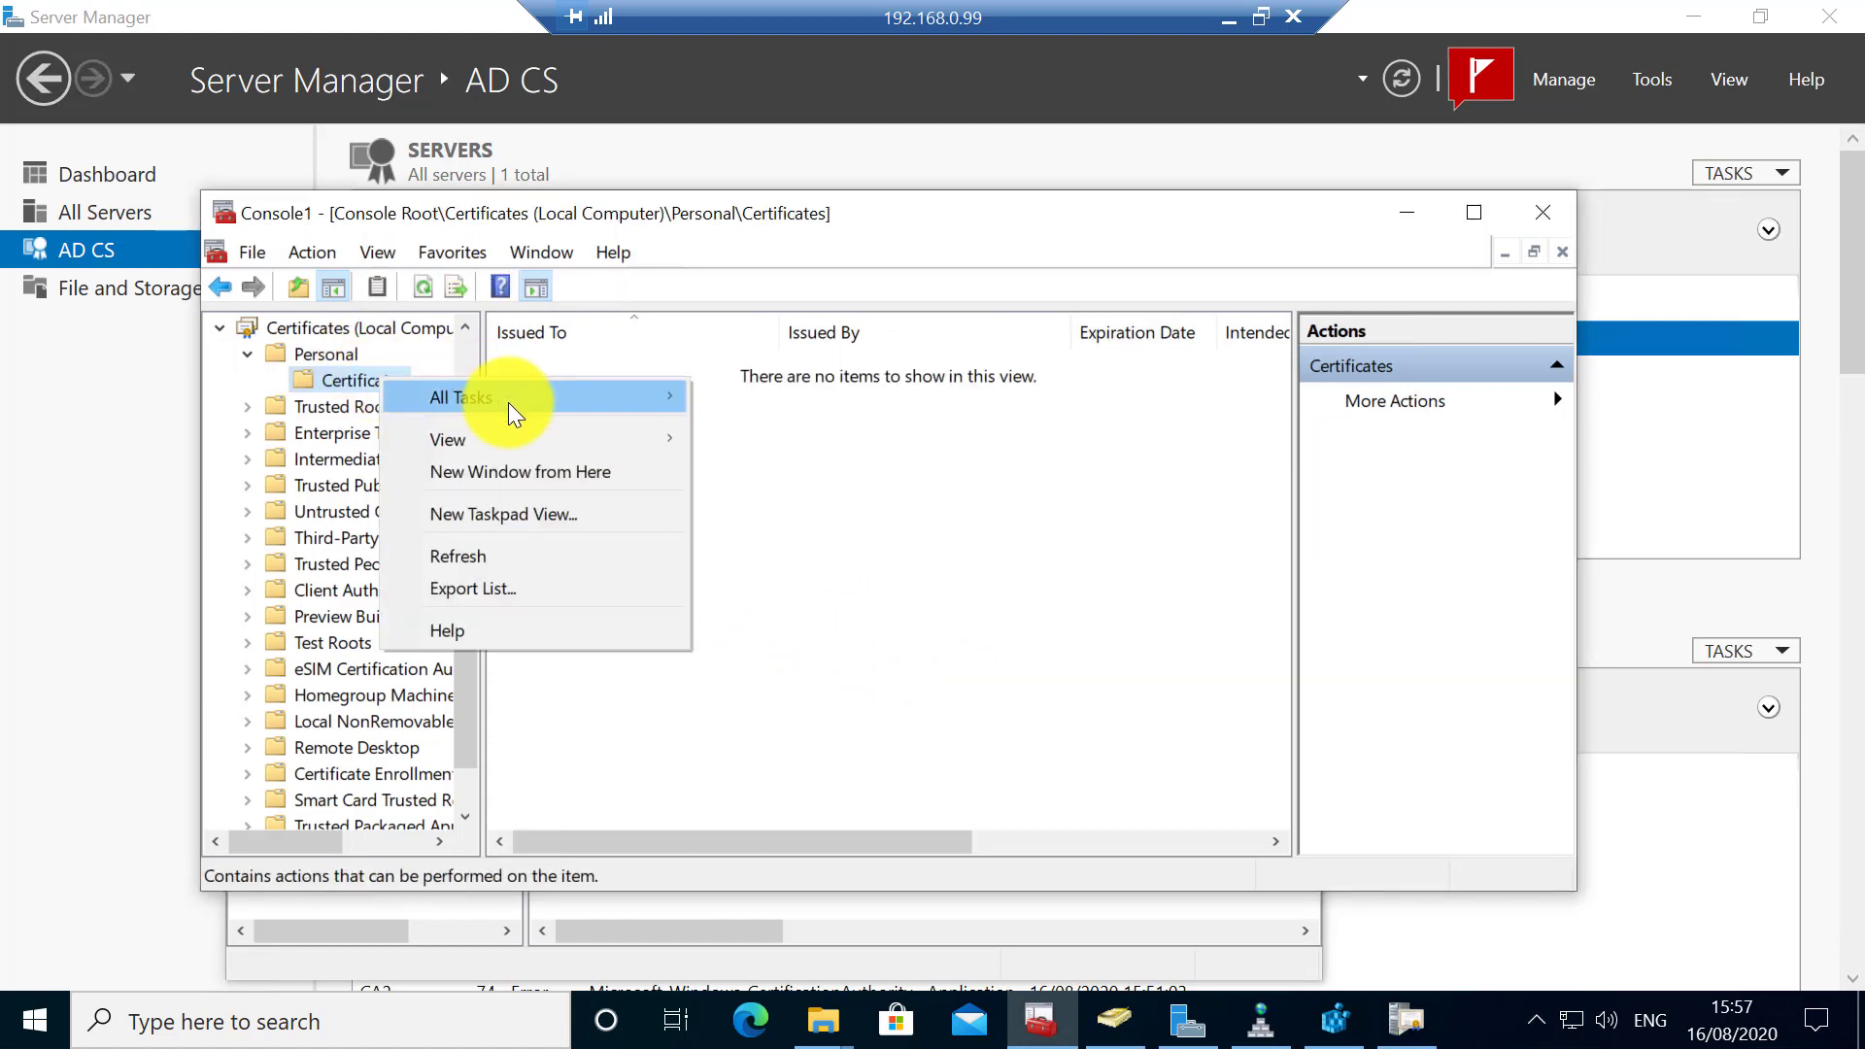
{"action": "mouse_move", "coordinate": [509, 403]}
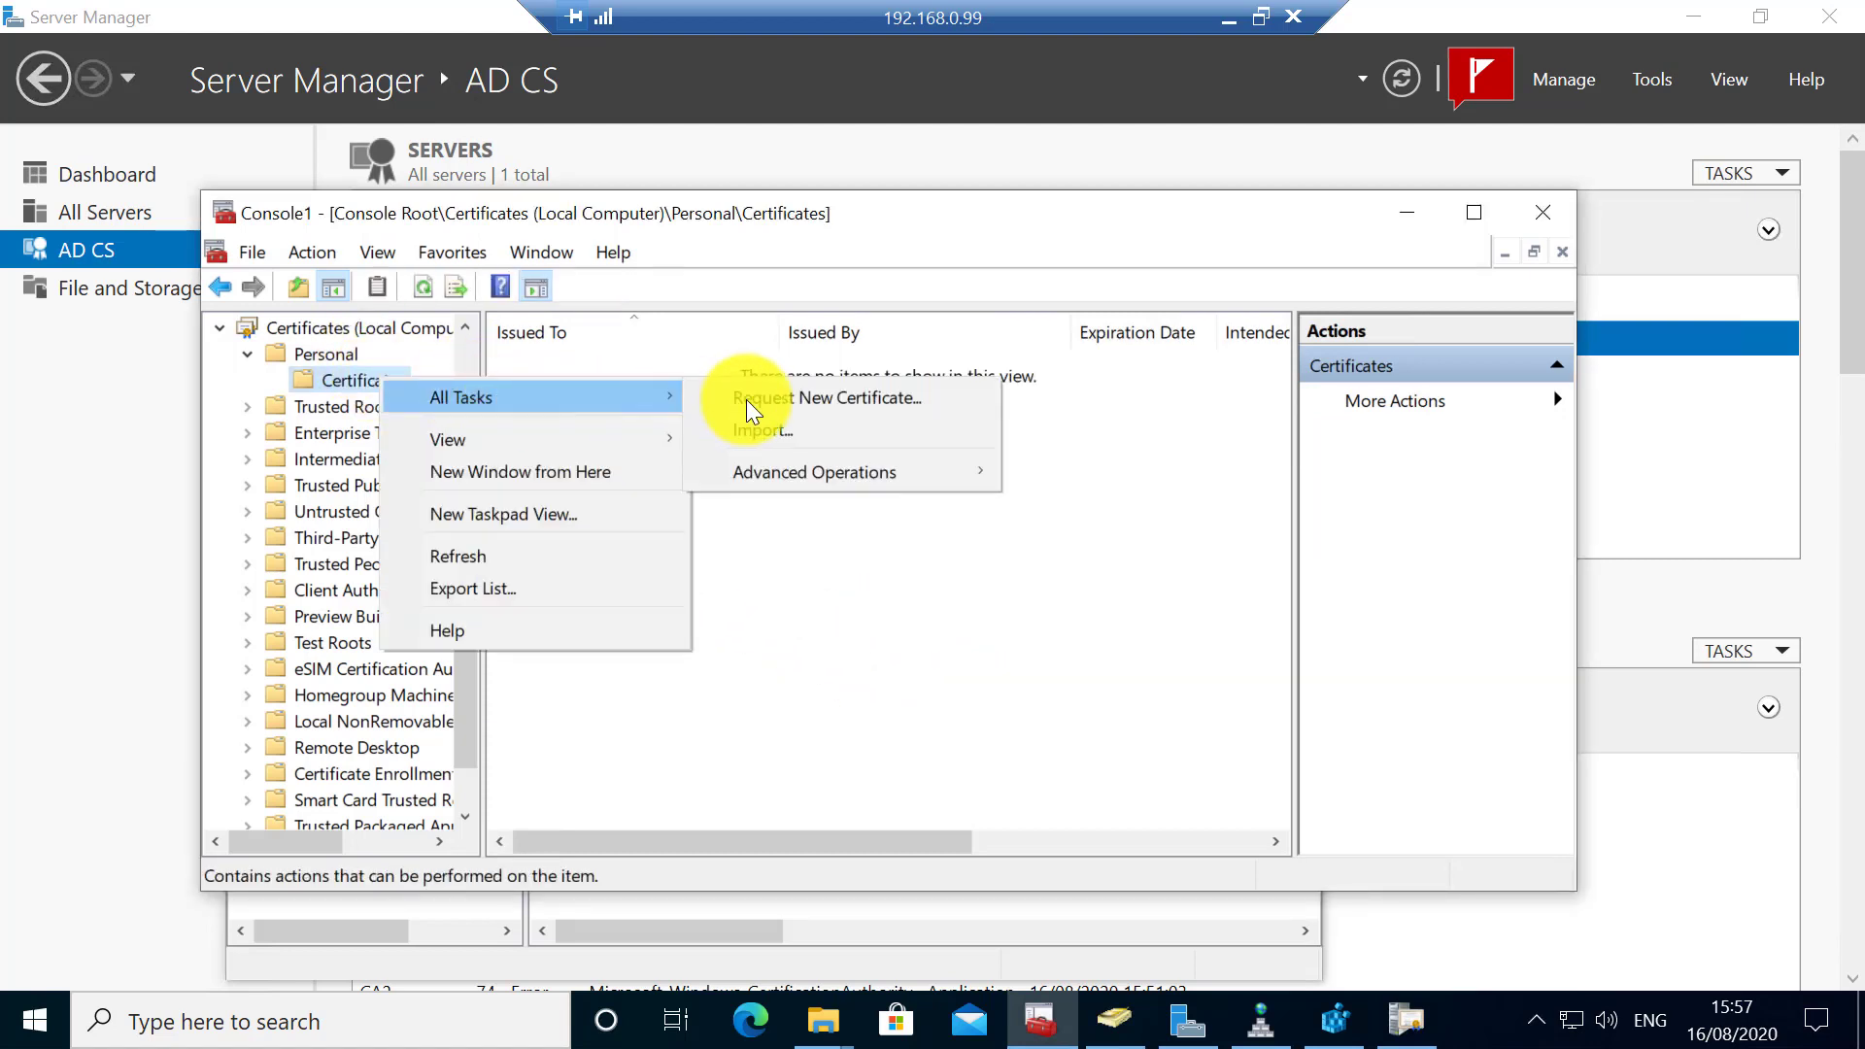
{"action": "left_click", "coordinate": [808, 404]}
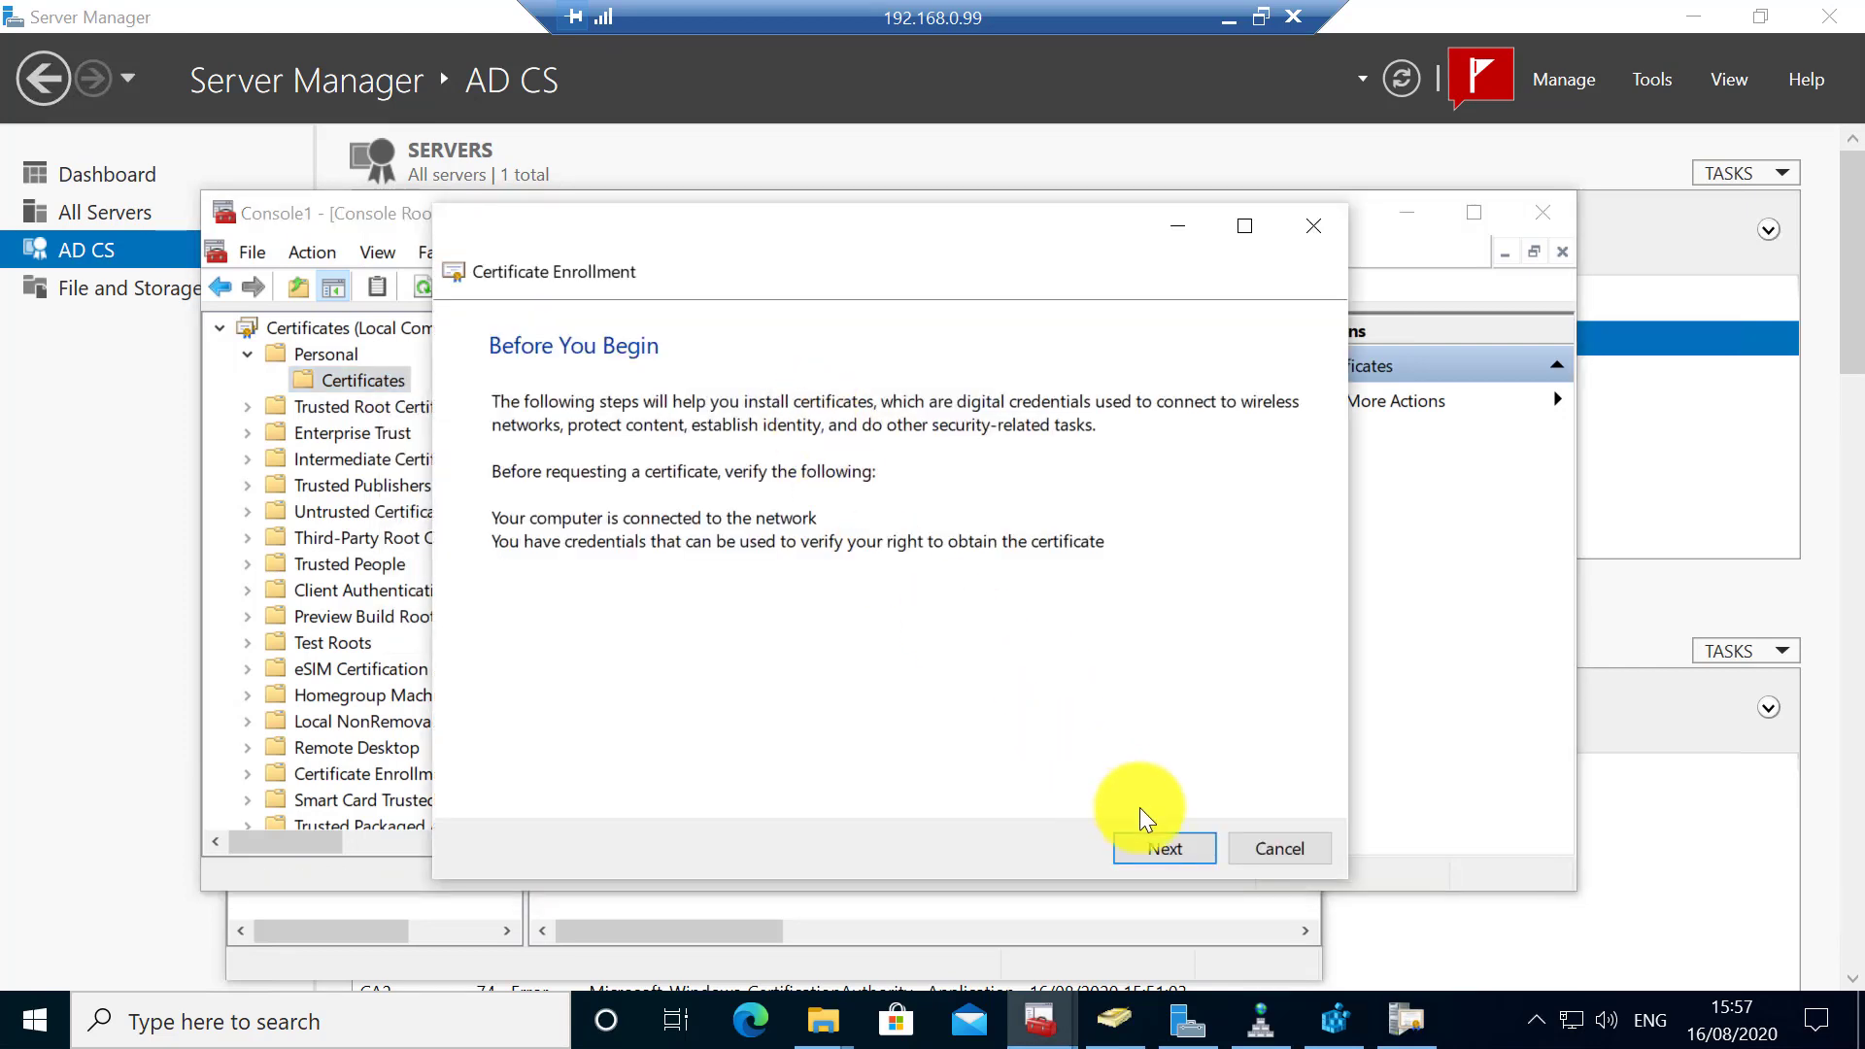
{"action": "left_click", "coordinate": [1160, 841]}
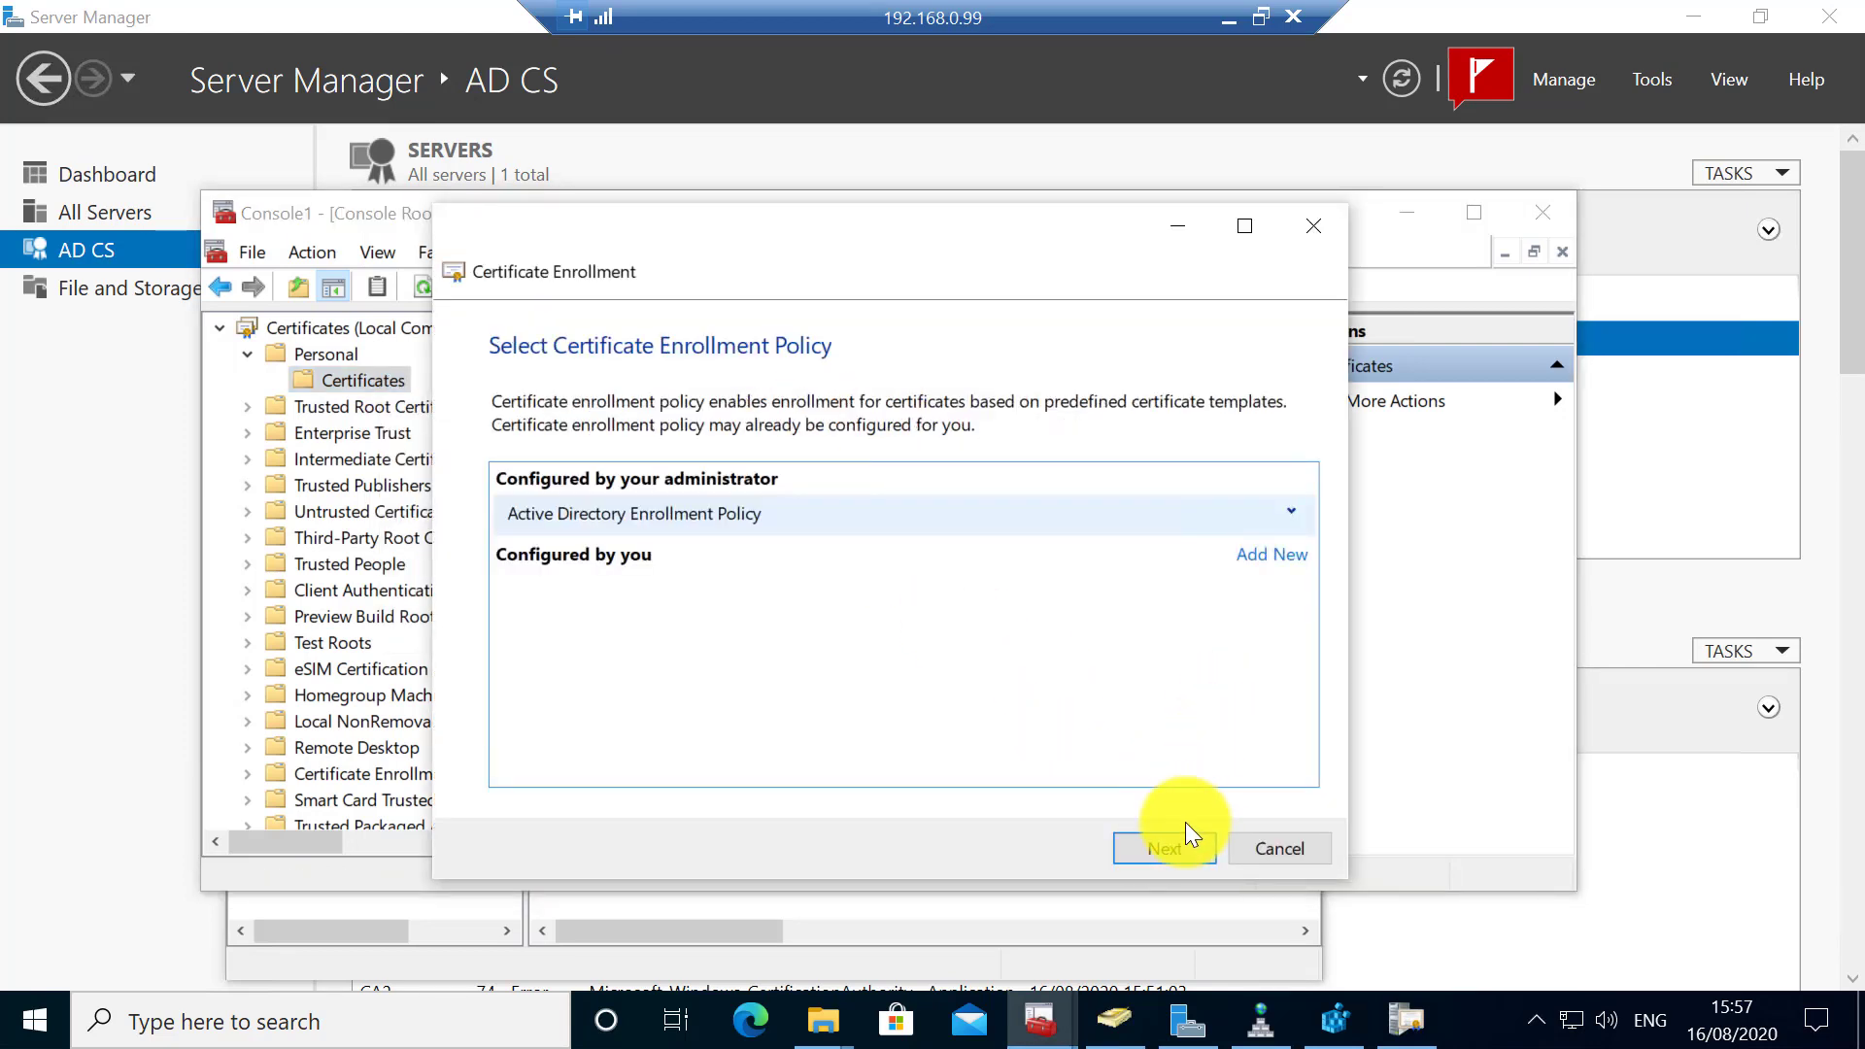
{"action": "left_click", "coordinate": [1171, 838]}
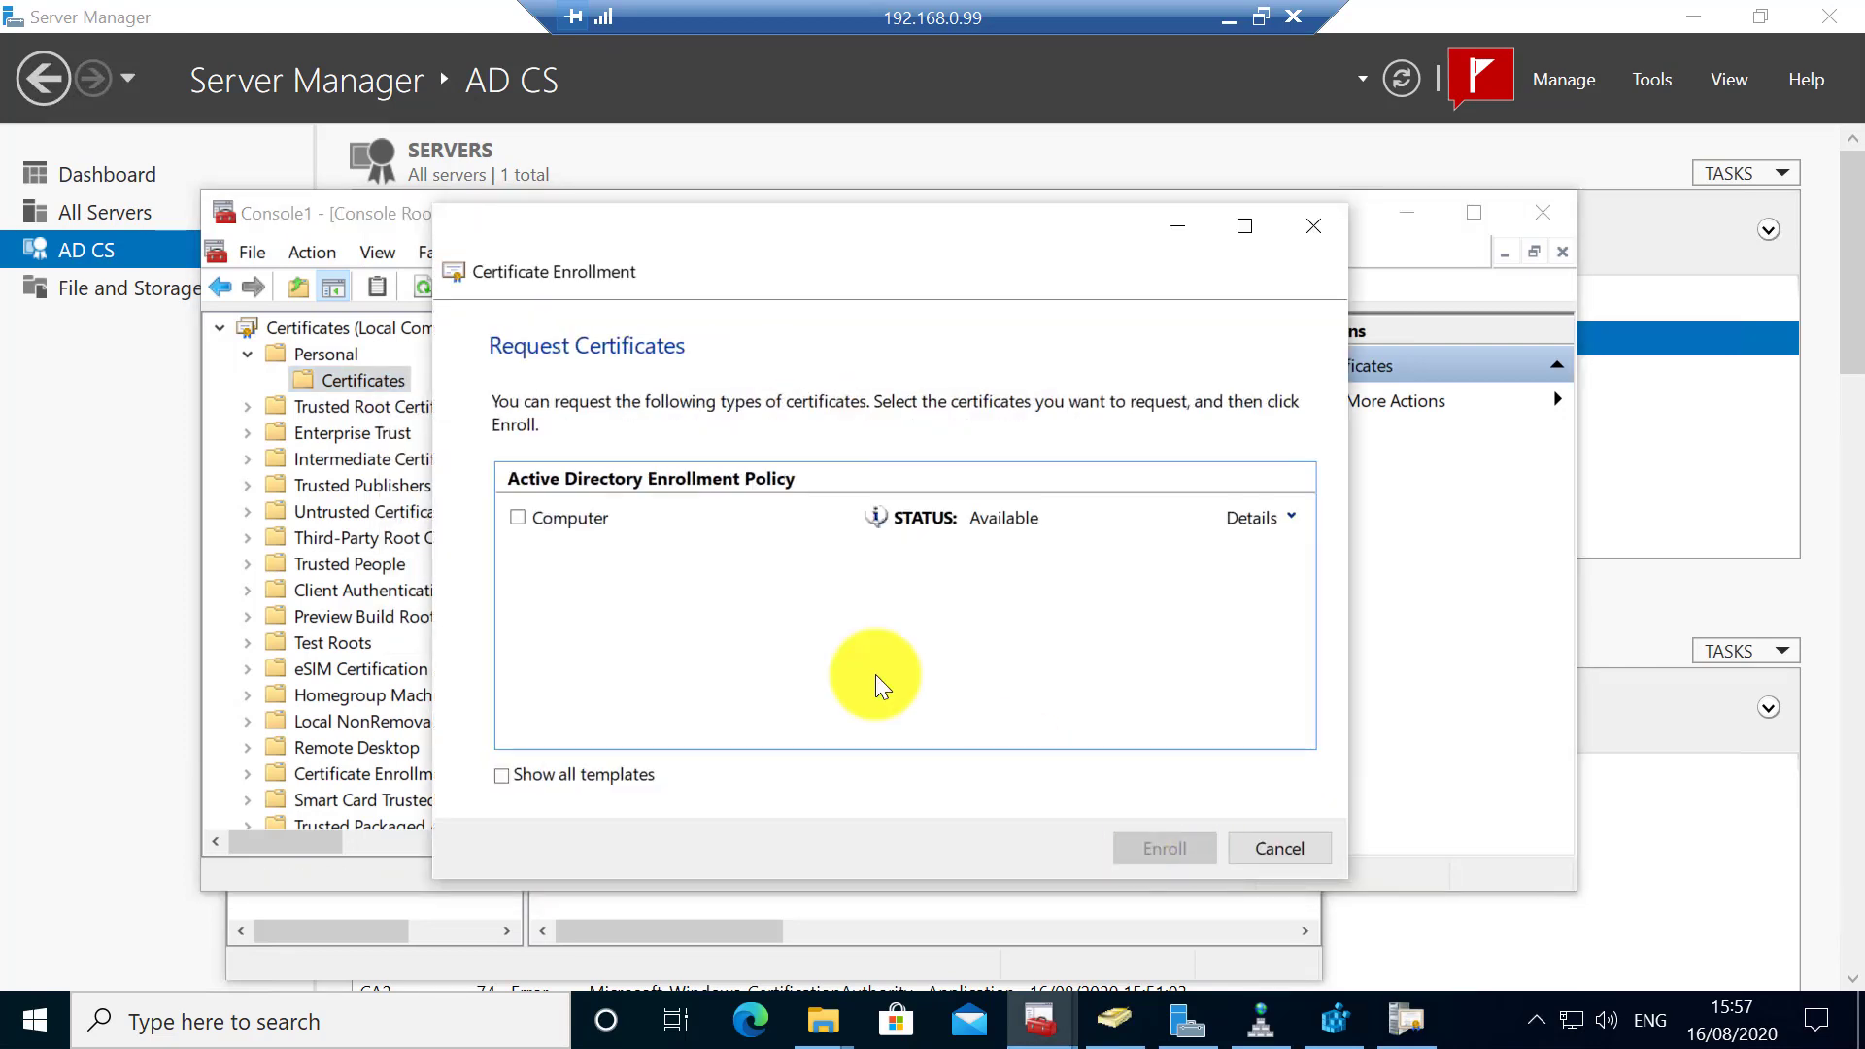
{"action": "left_click", "coordinate": [519, 517]}
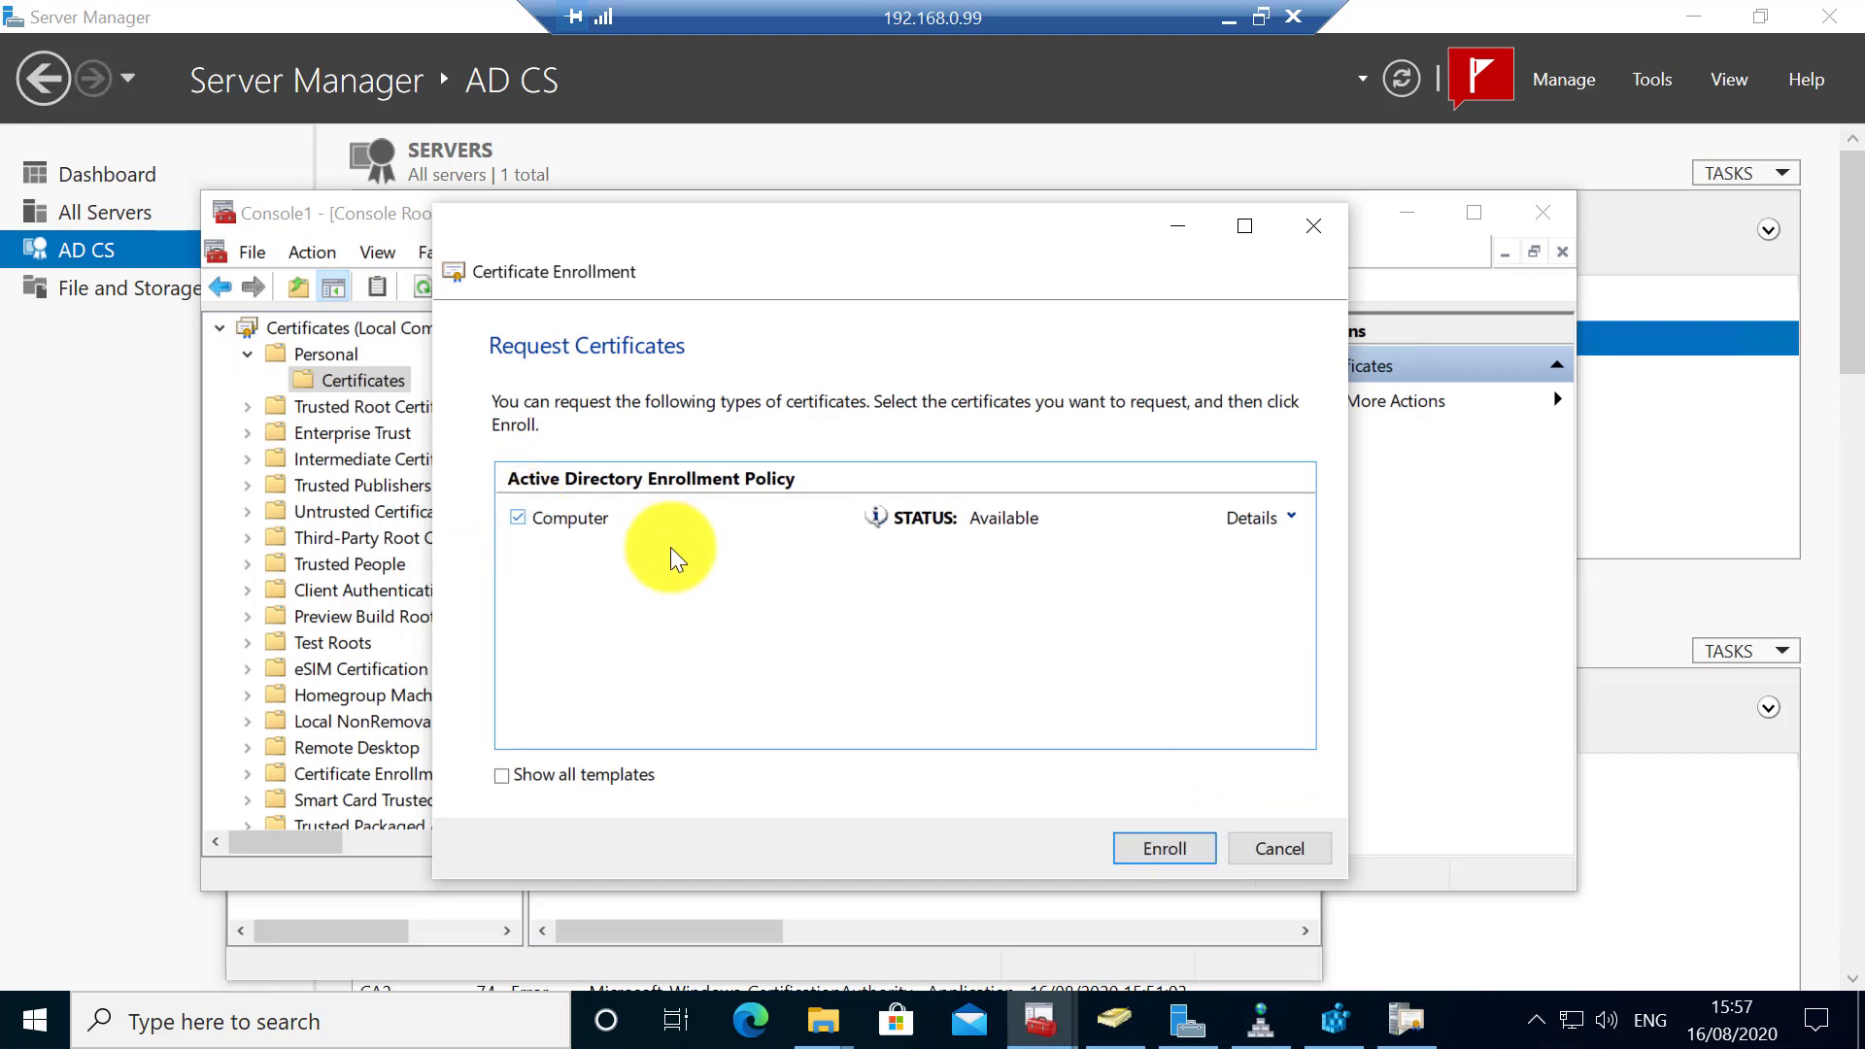
{"action": "left_click", "coordinate": [1291, 517]}
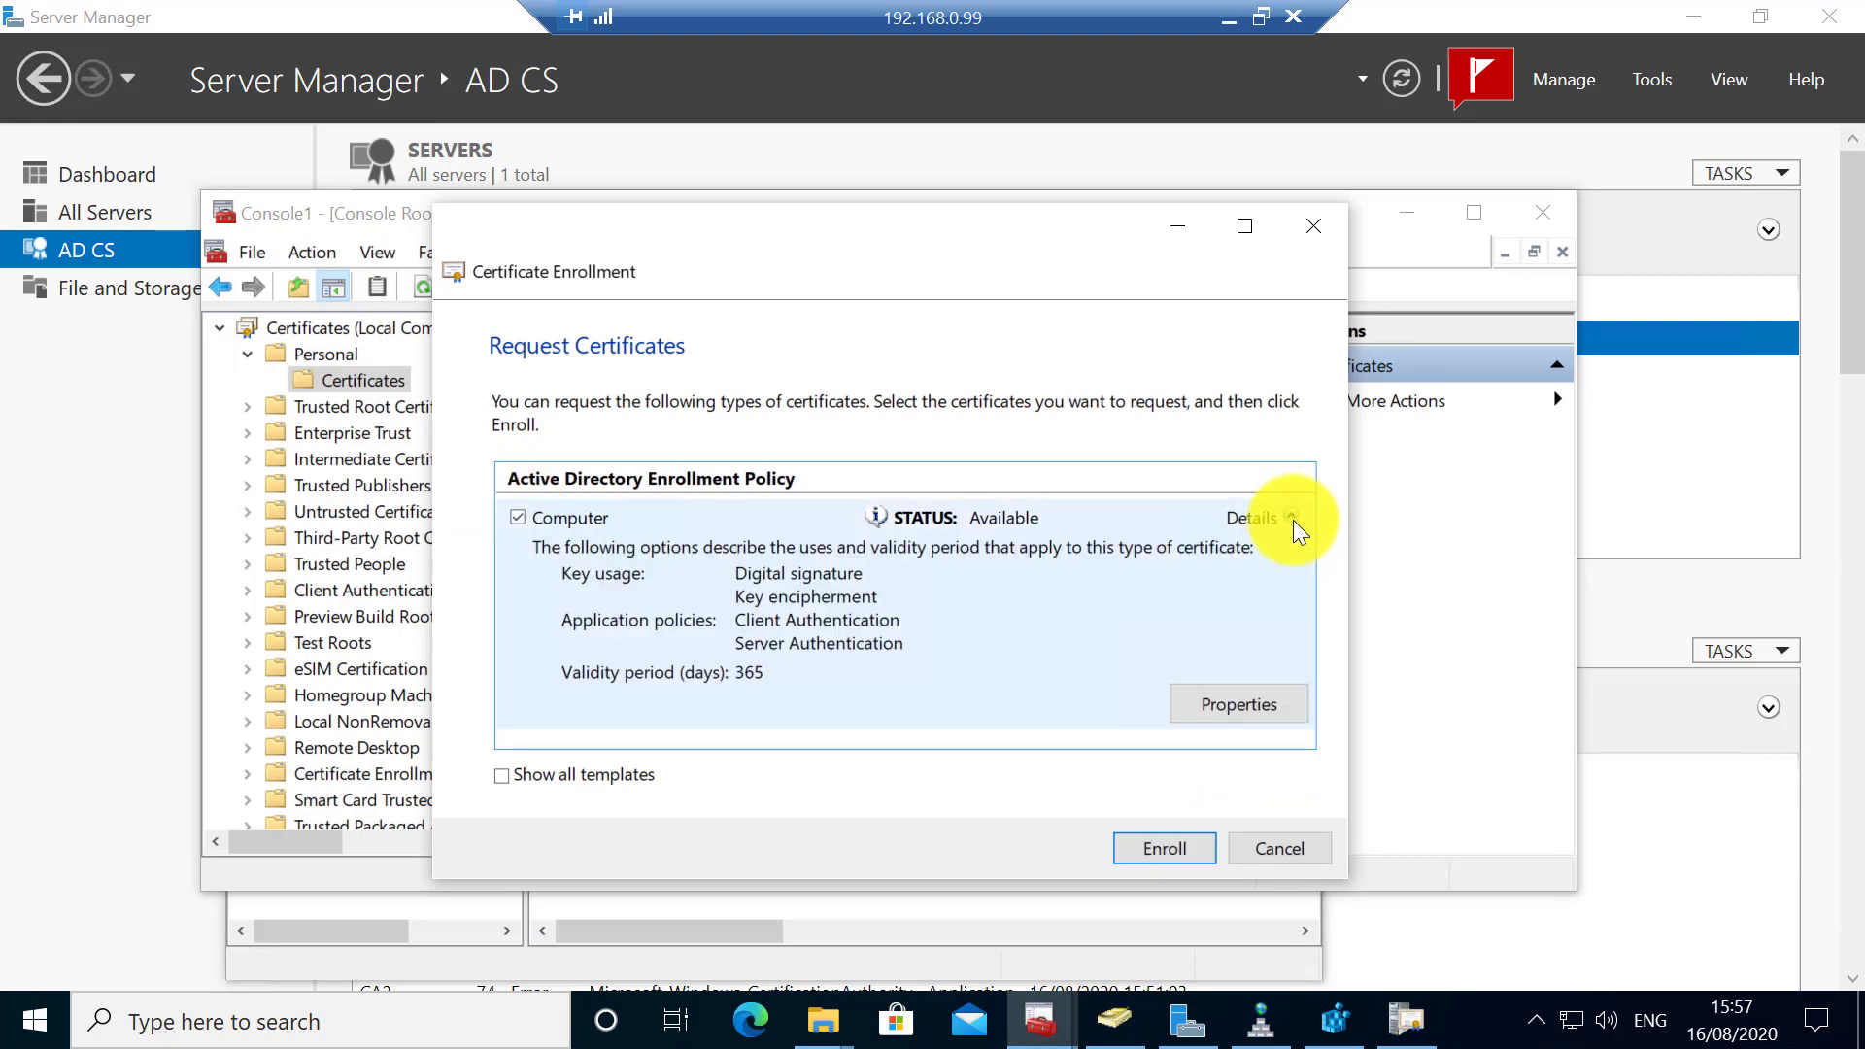
{"action": "left_click", "coordinate": [1152, 843]}
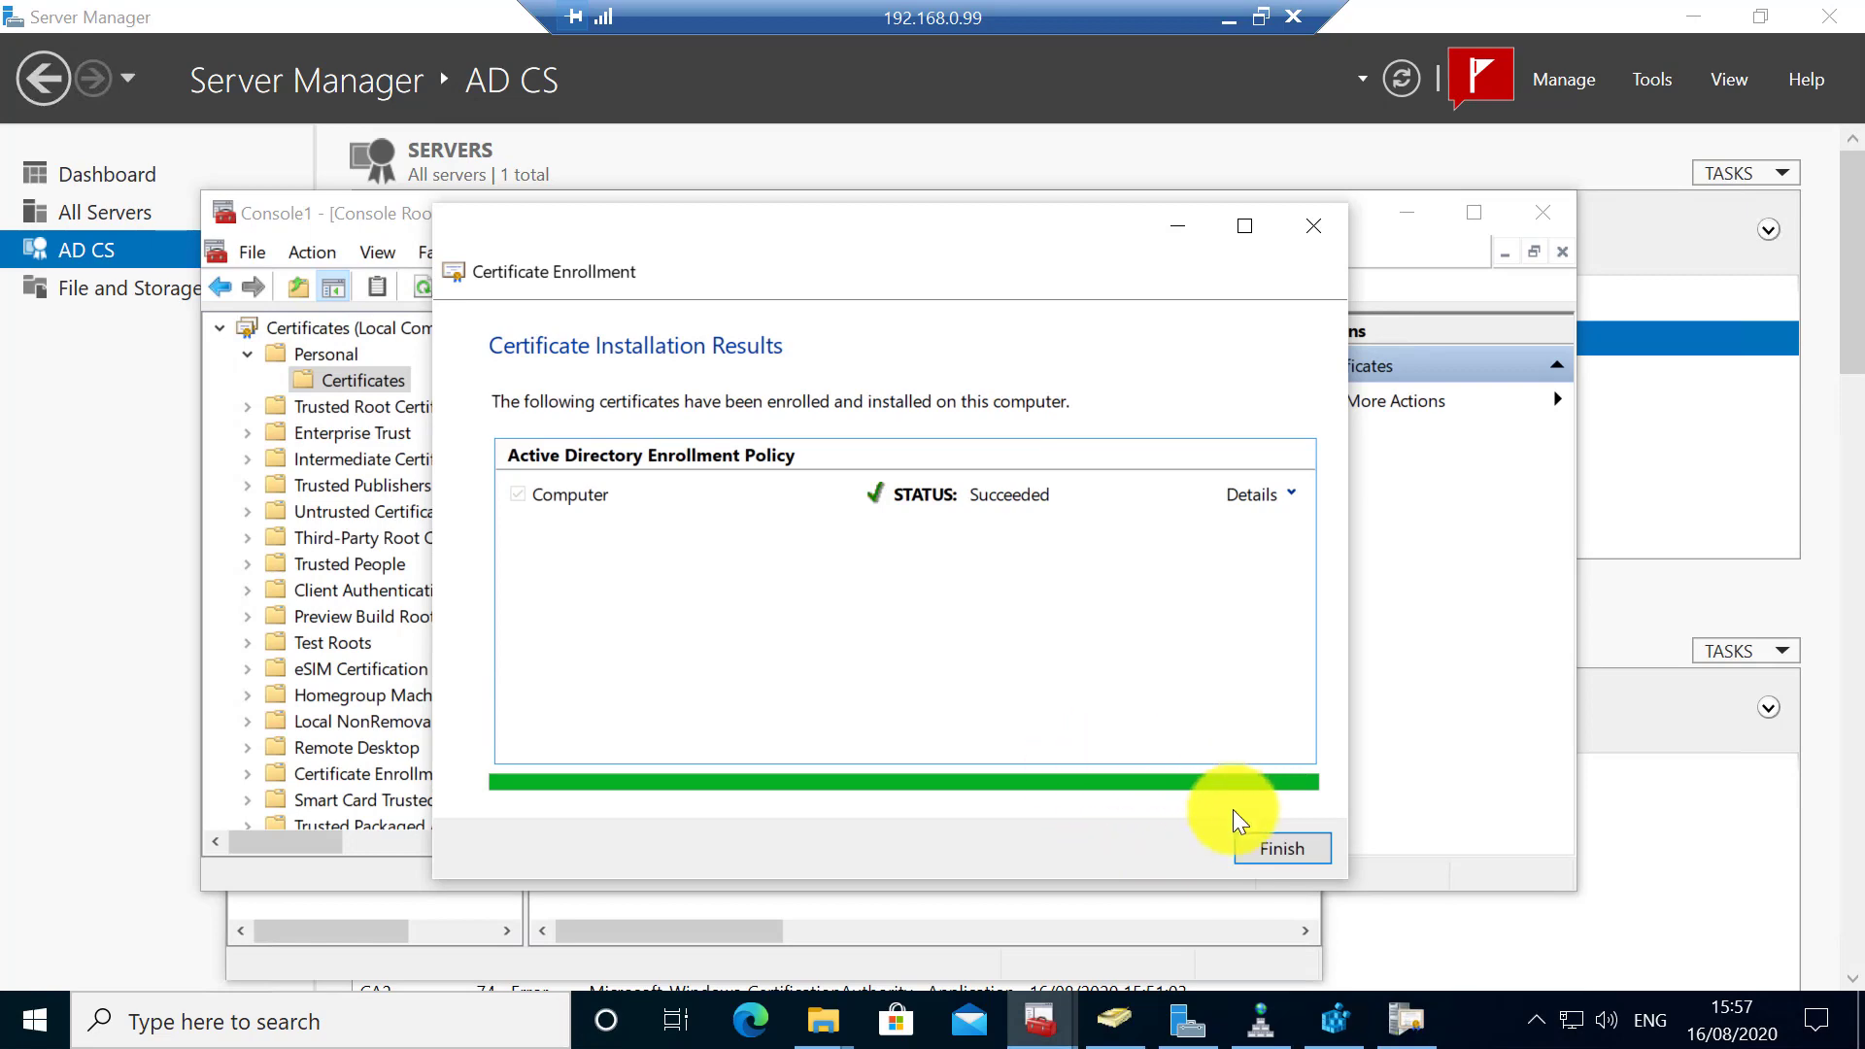
{"action": "left_click", "coordinate": [1300, 837]}
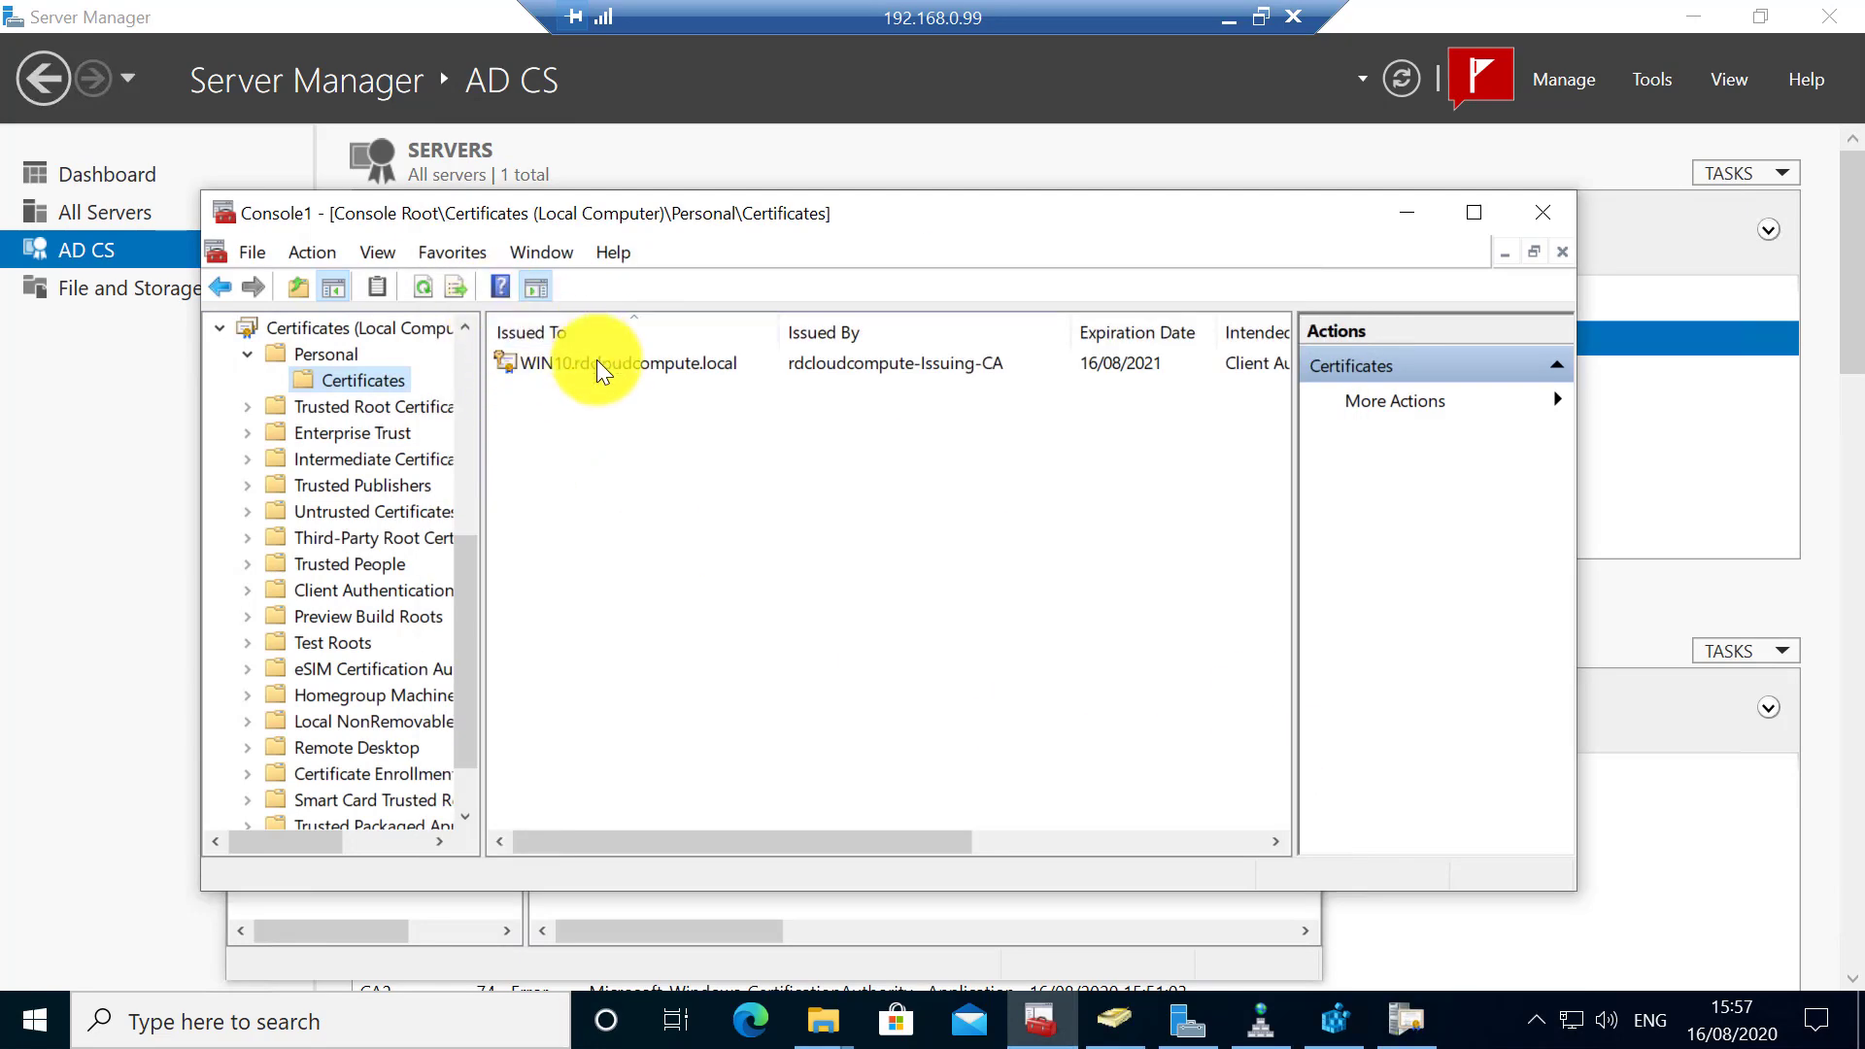
- Open the new WIN10 certificate and confirm its chain through rdcloudcompute-Issuing-CA to rdcloudcompute-Root-CA
{"action": "left_click", "coordinate": [596, 362]}
{"action": "double_click", "coordinate": [597, 363]}
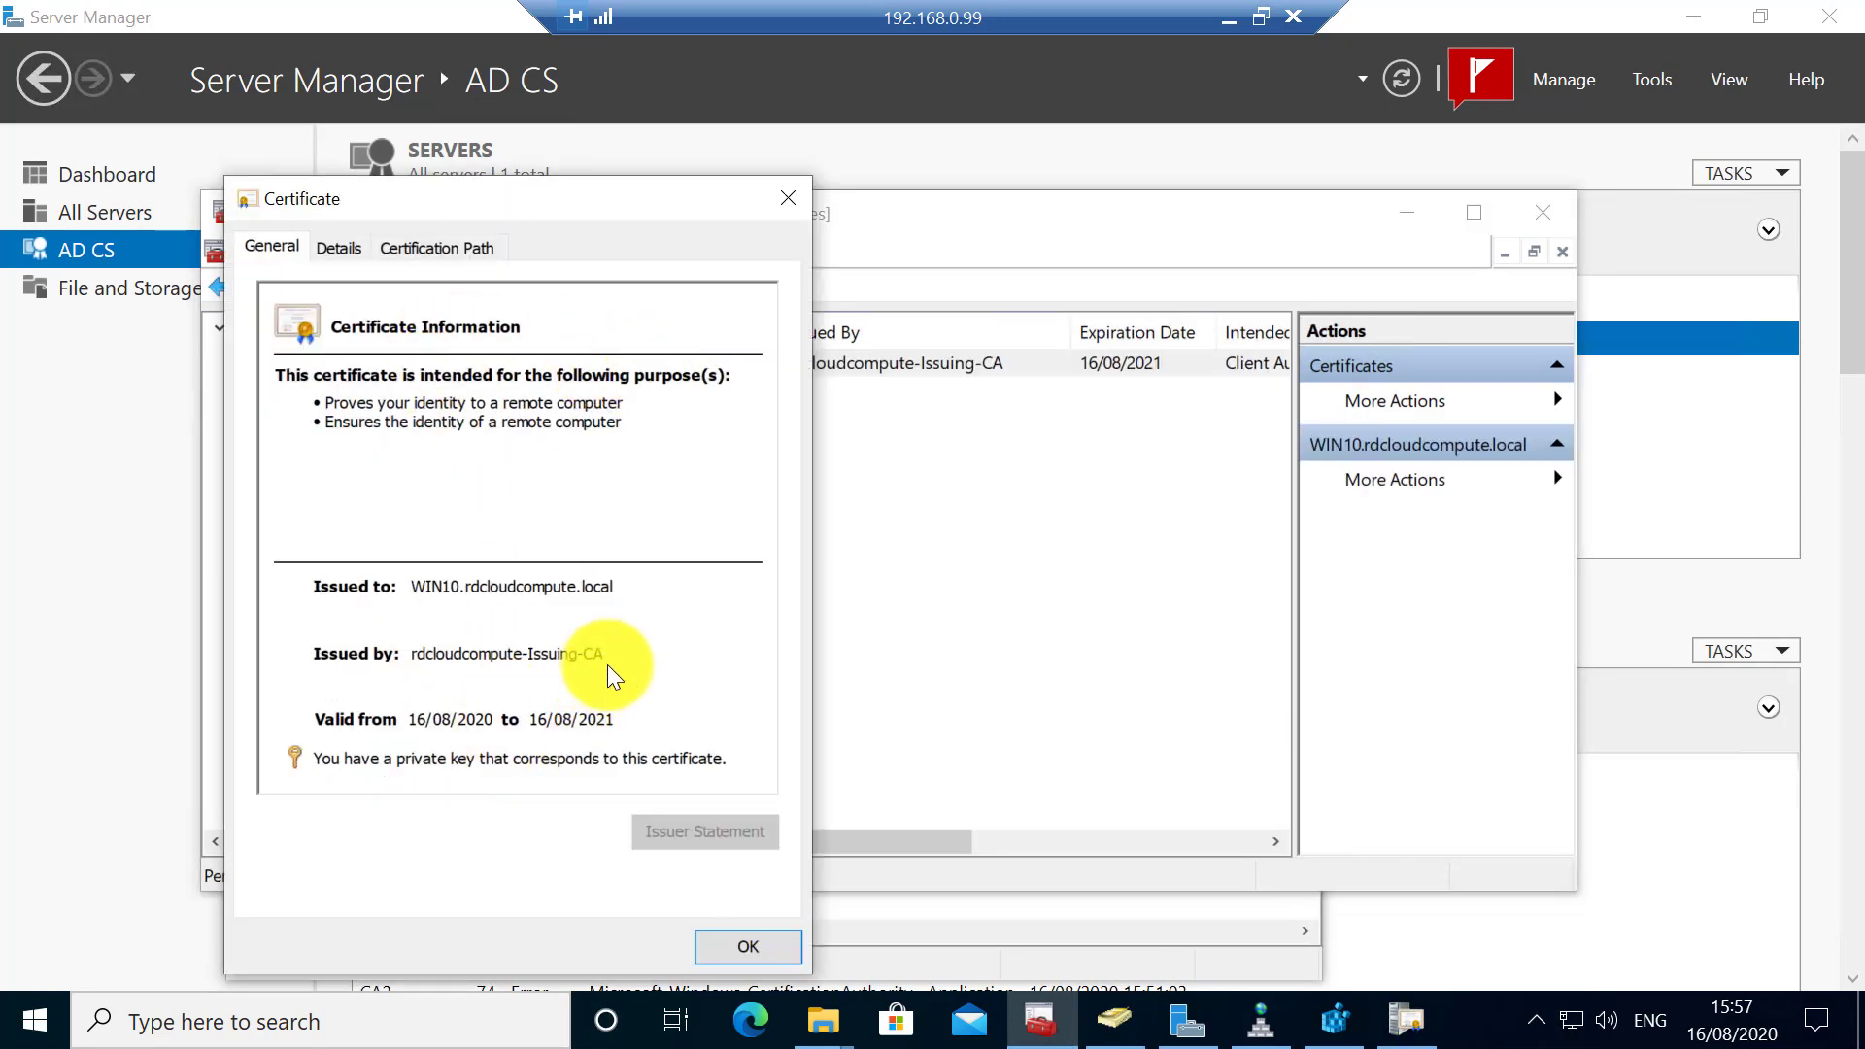
{"action": "left_click", "coordinate": [435, 249]}
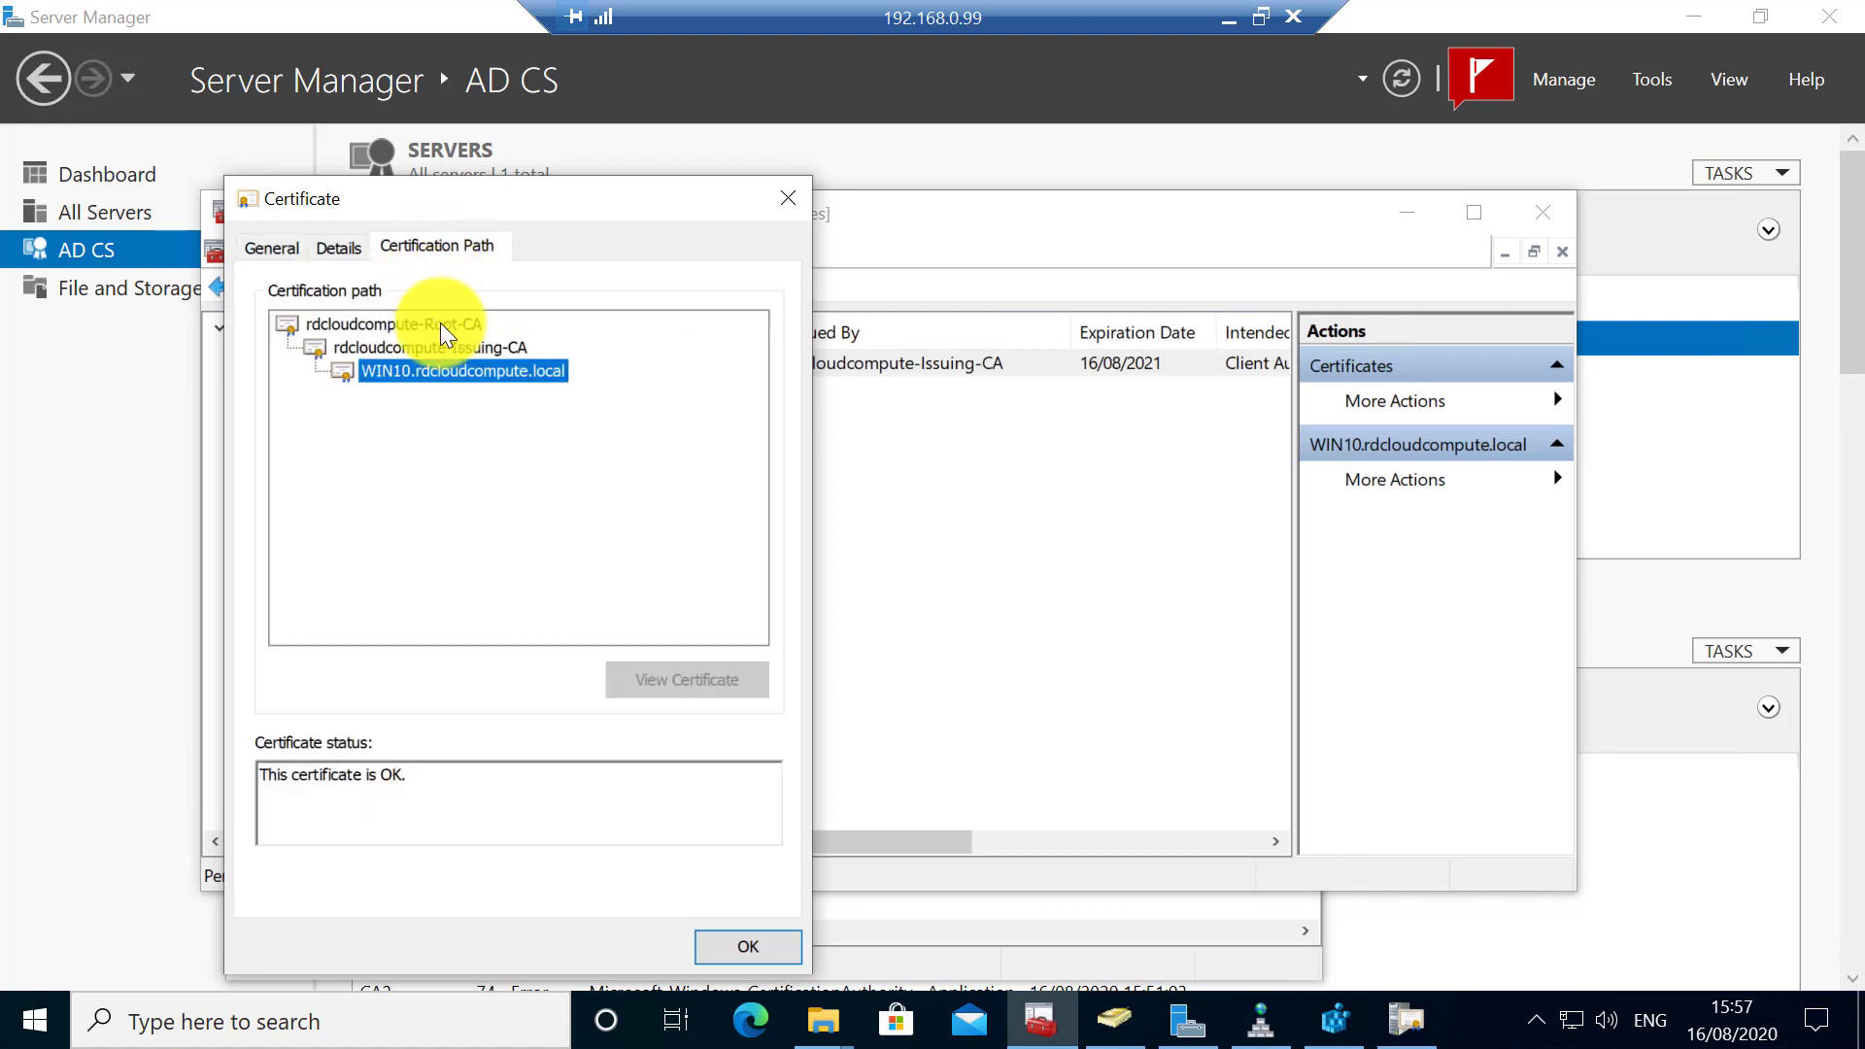
{"action": "left_click", "coordinate": [449, 348]}
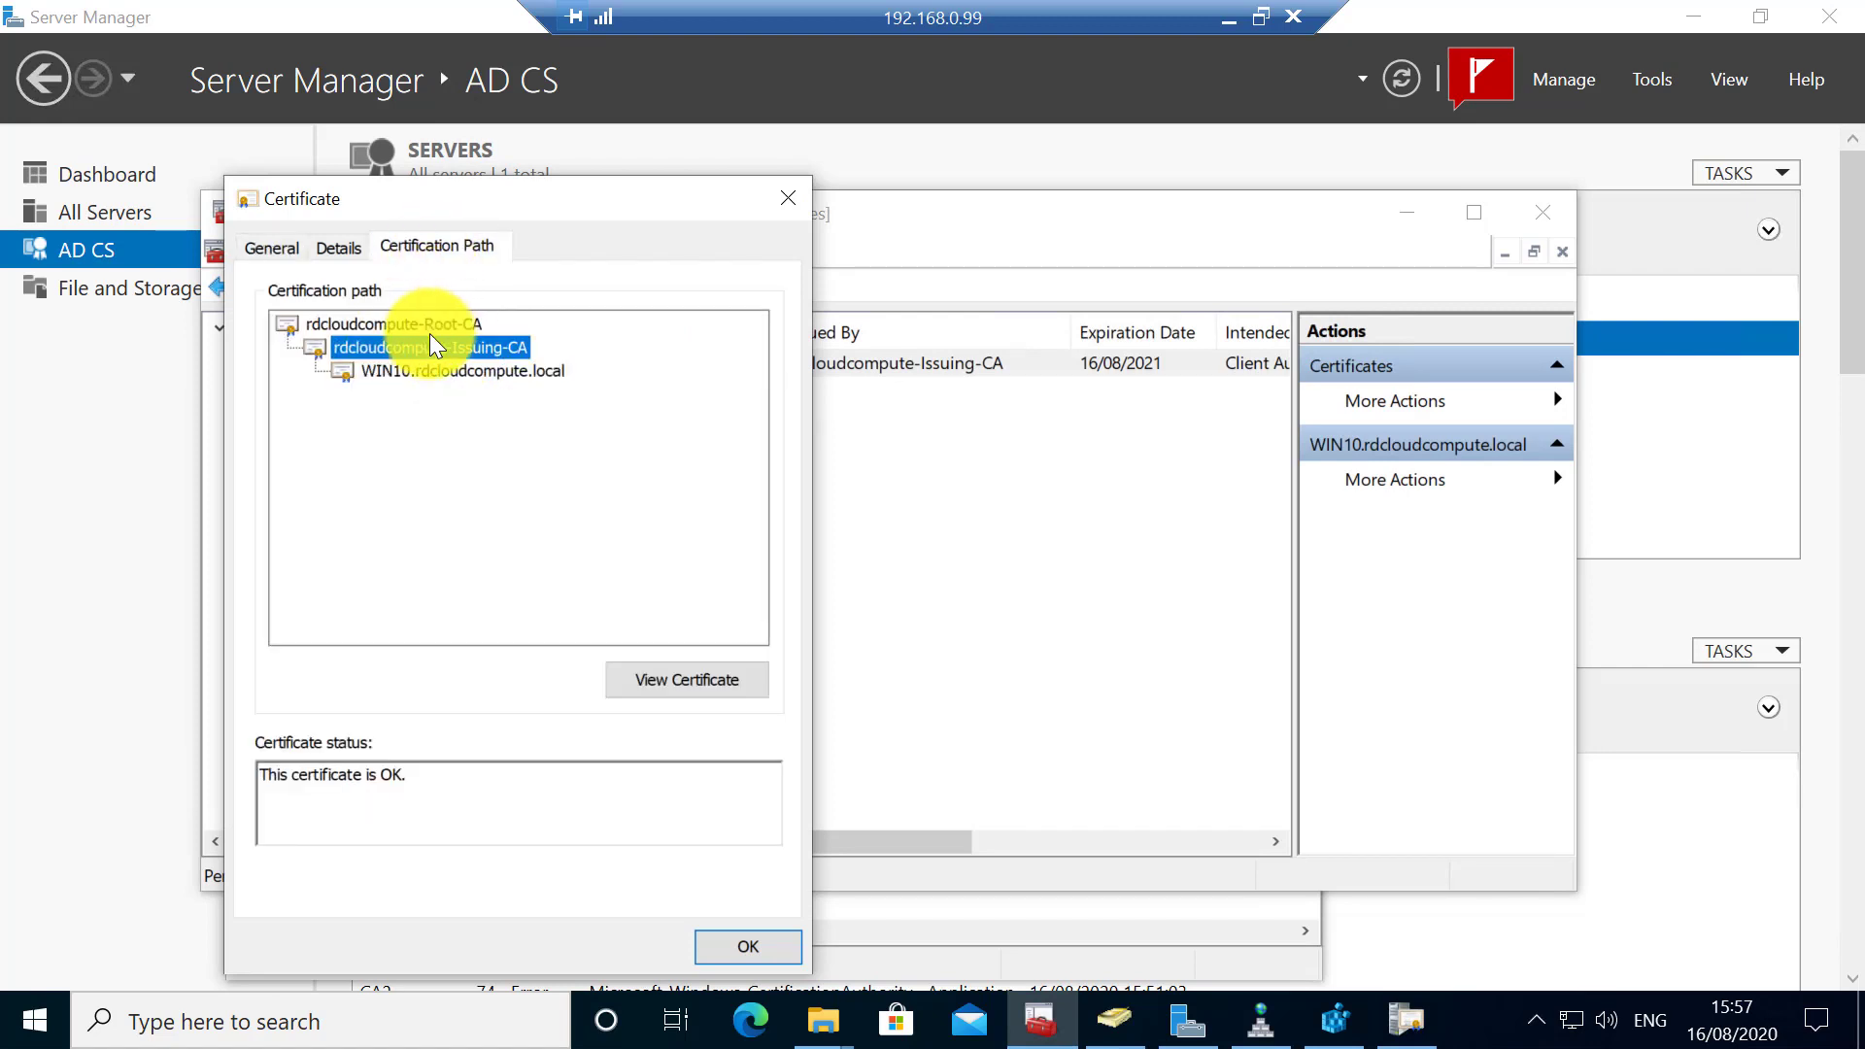
{"action": "left_click", "coordinate": [422, 323]}
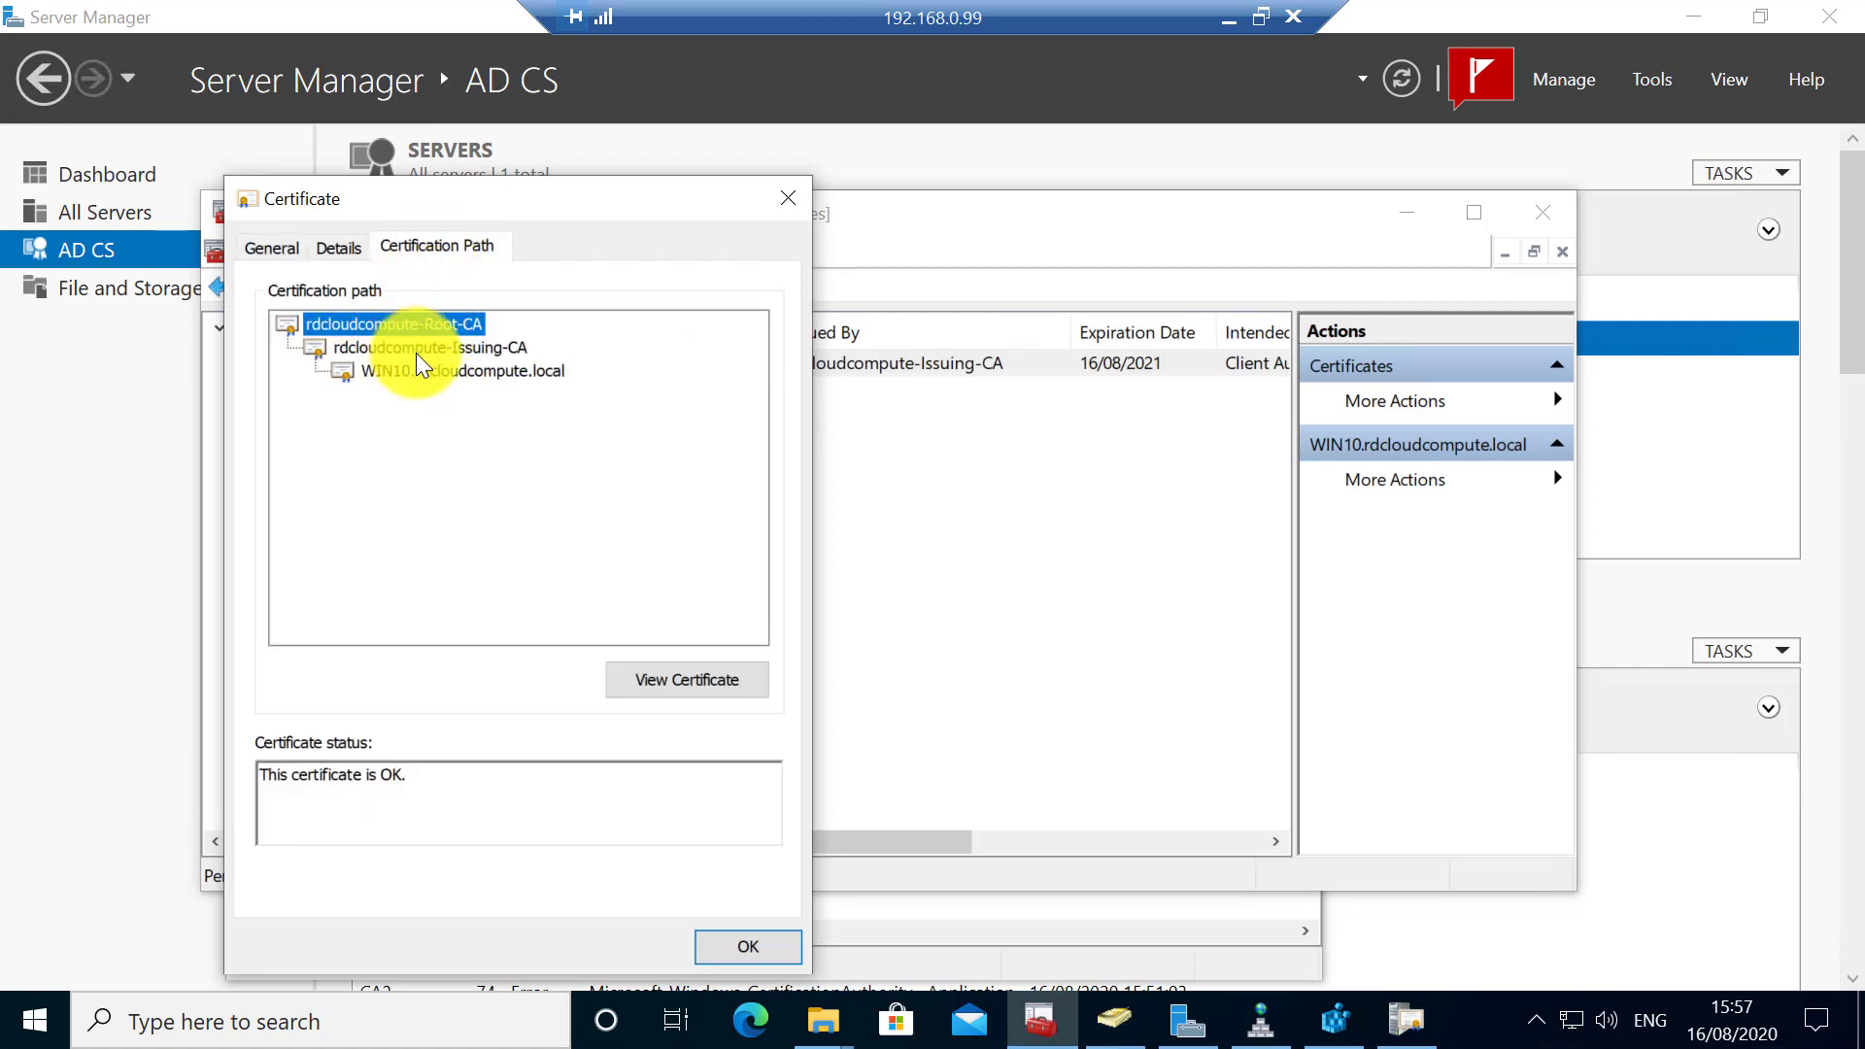
{"action": "left_click", "coordinate": [418, 348]}
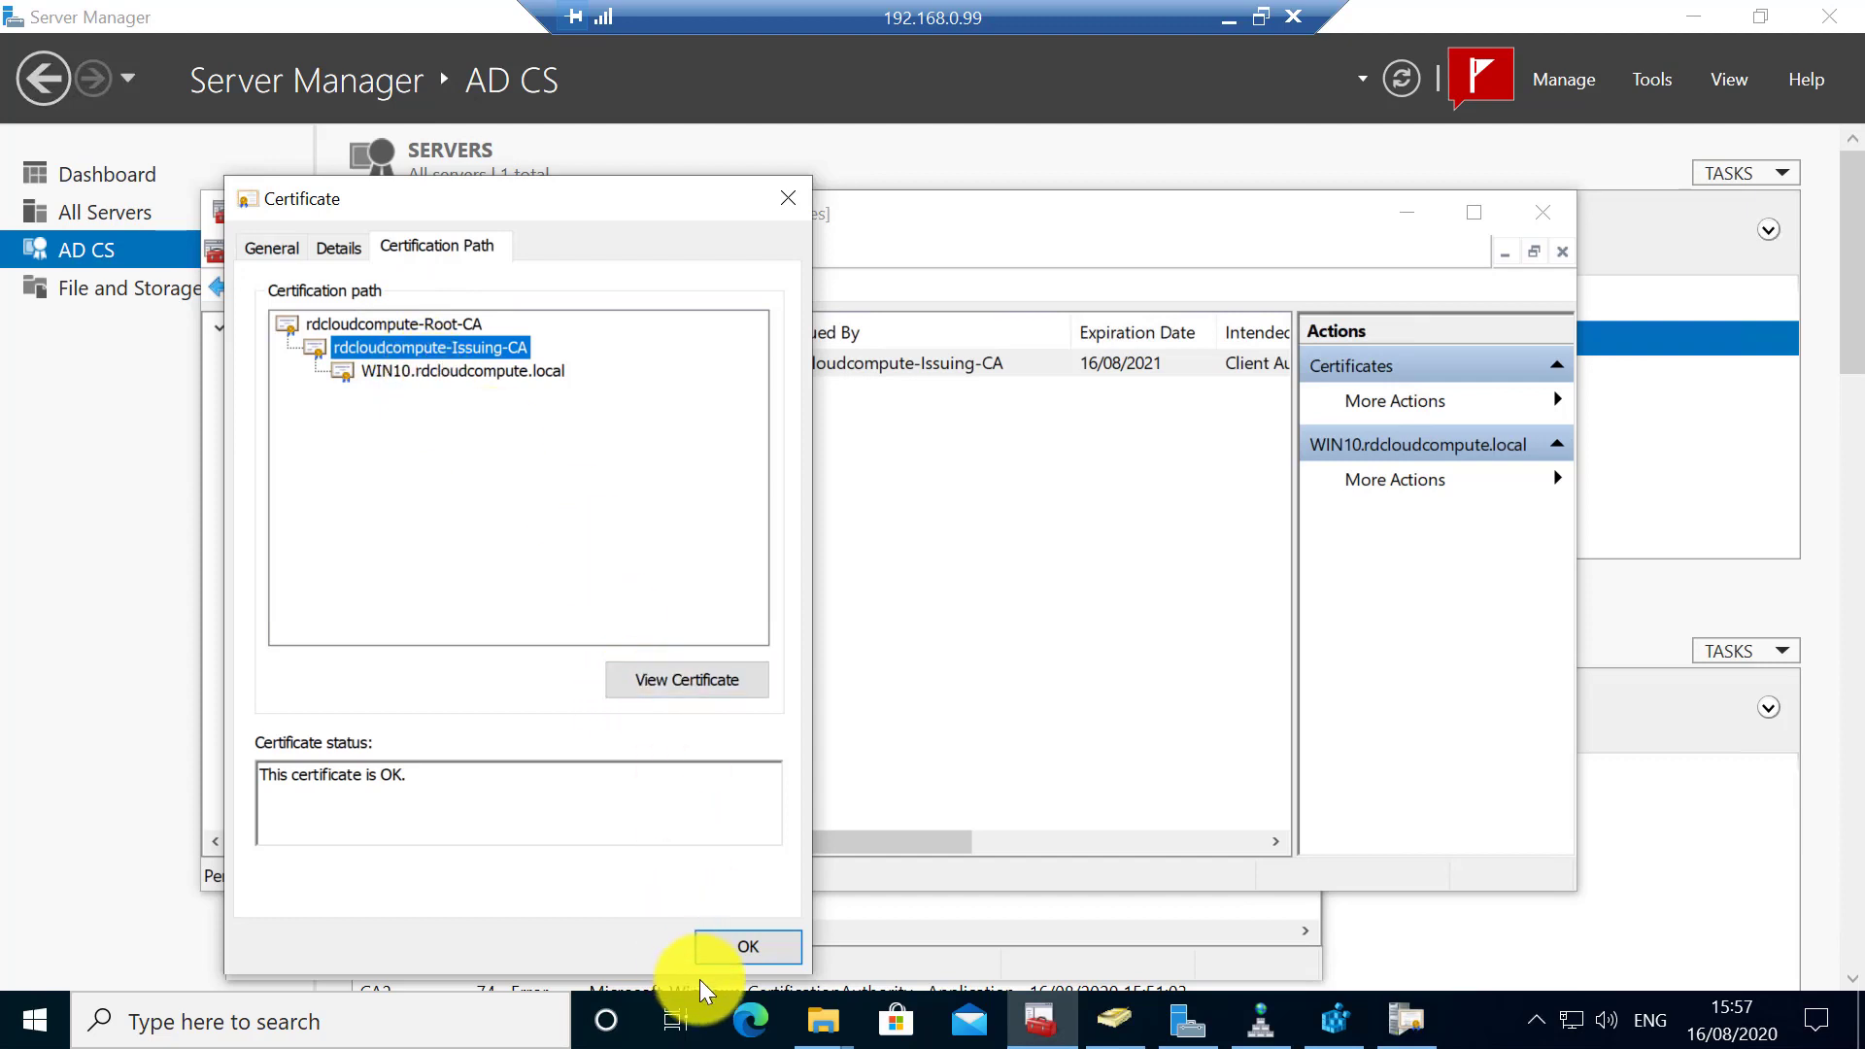
{"action": "left_click", "coordinate": [721, 954]}
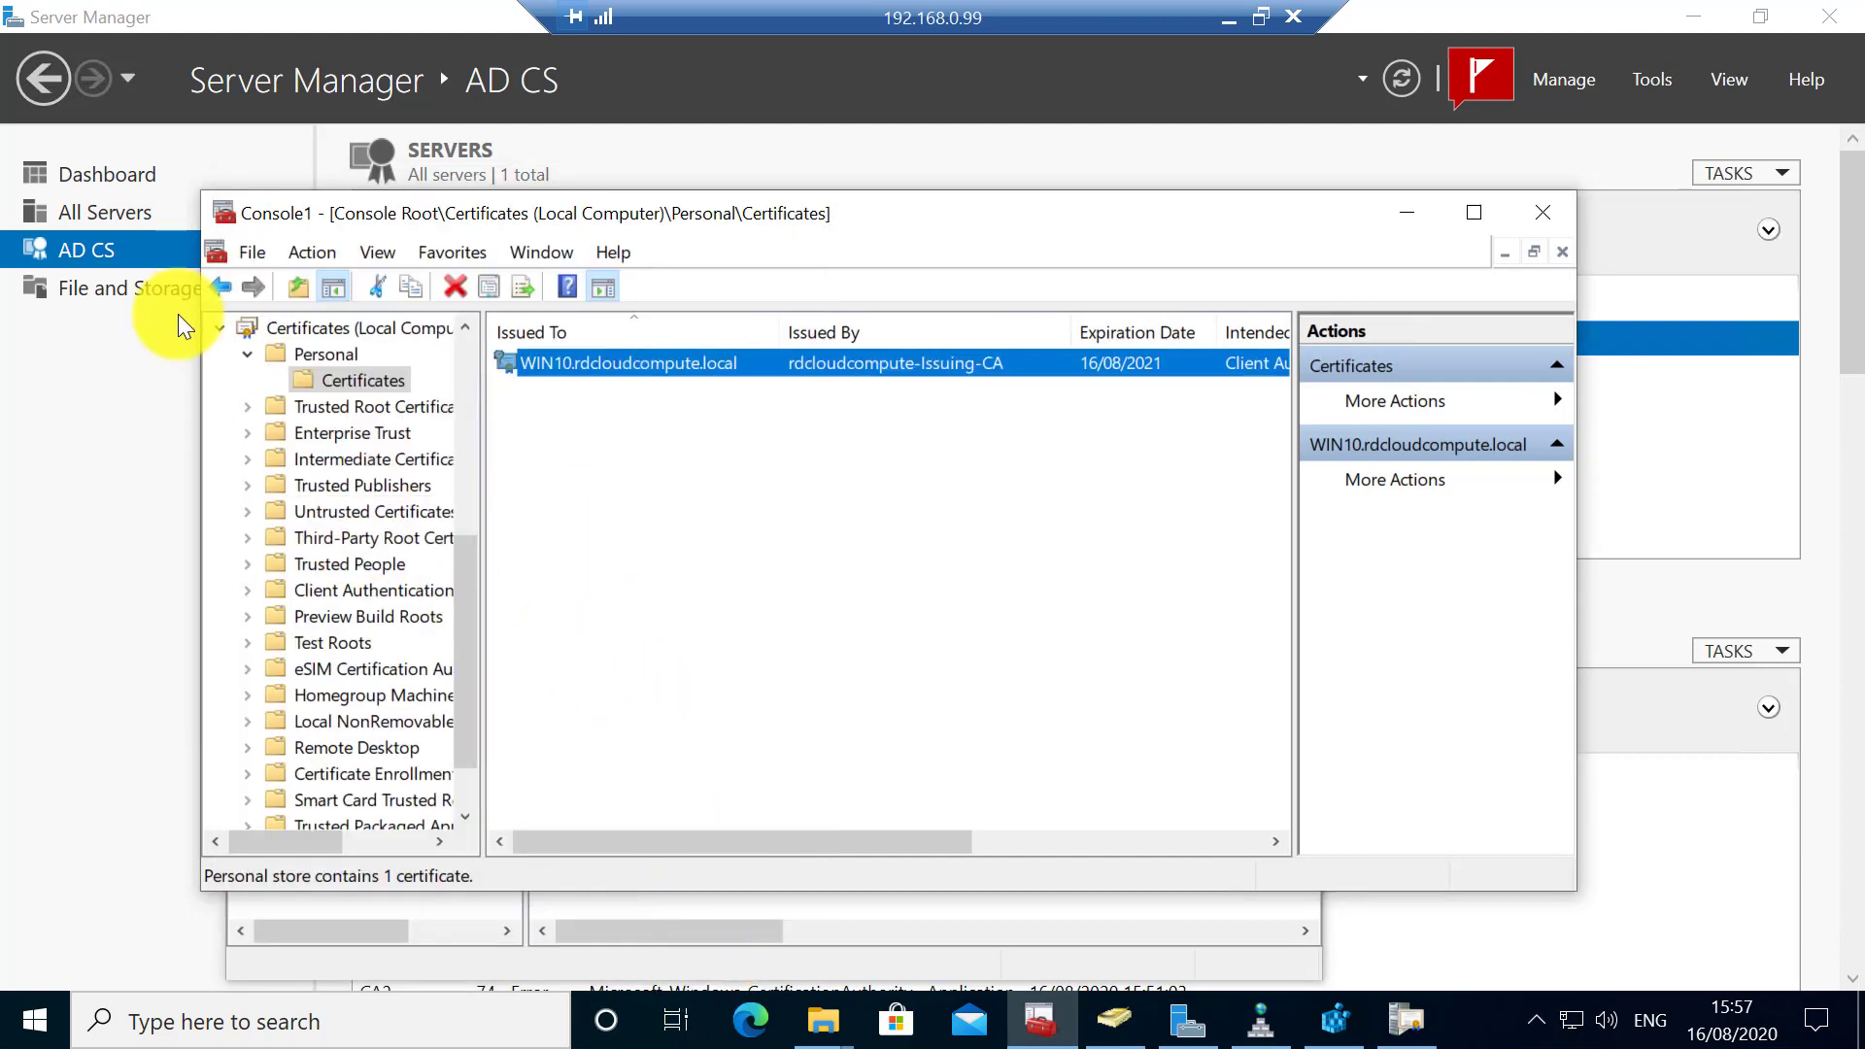
- Collapse the stores and list the local computer's personal certificates again
{"action": "left_click", "coordinate": [219, 327]}
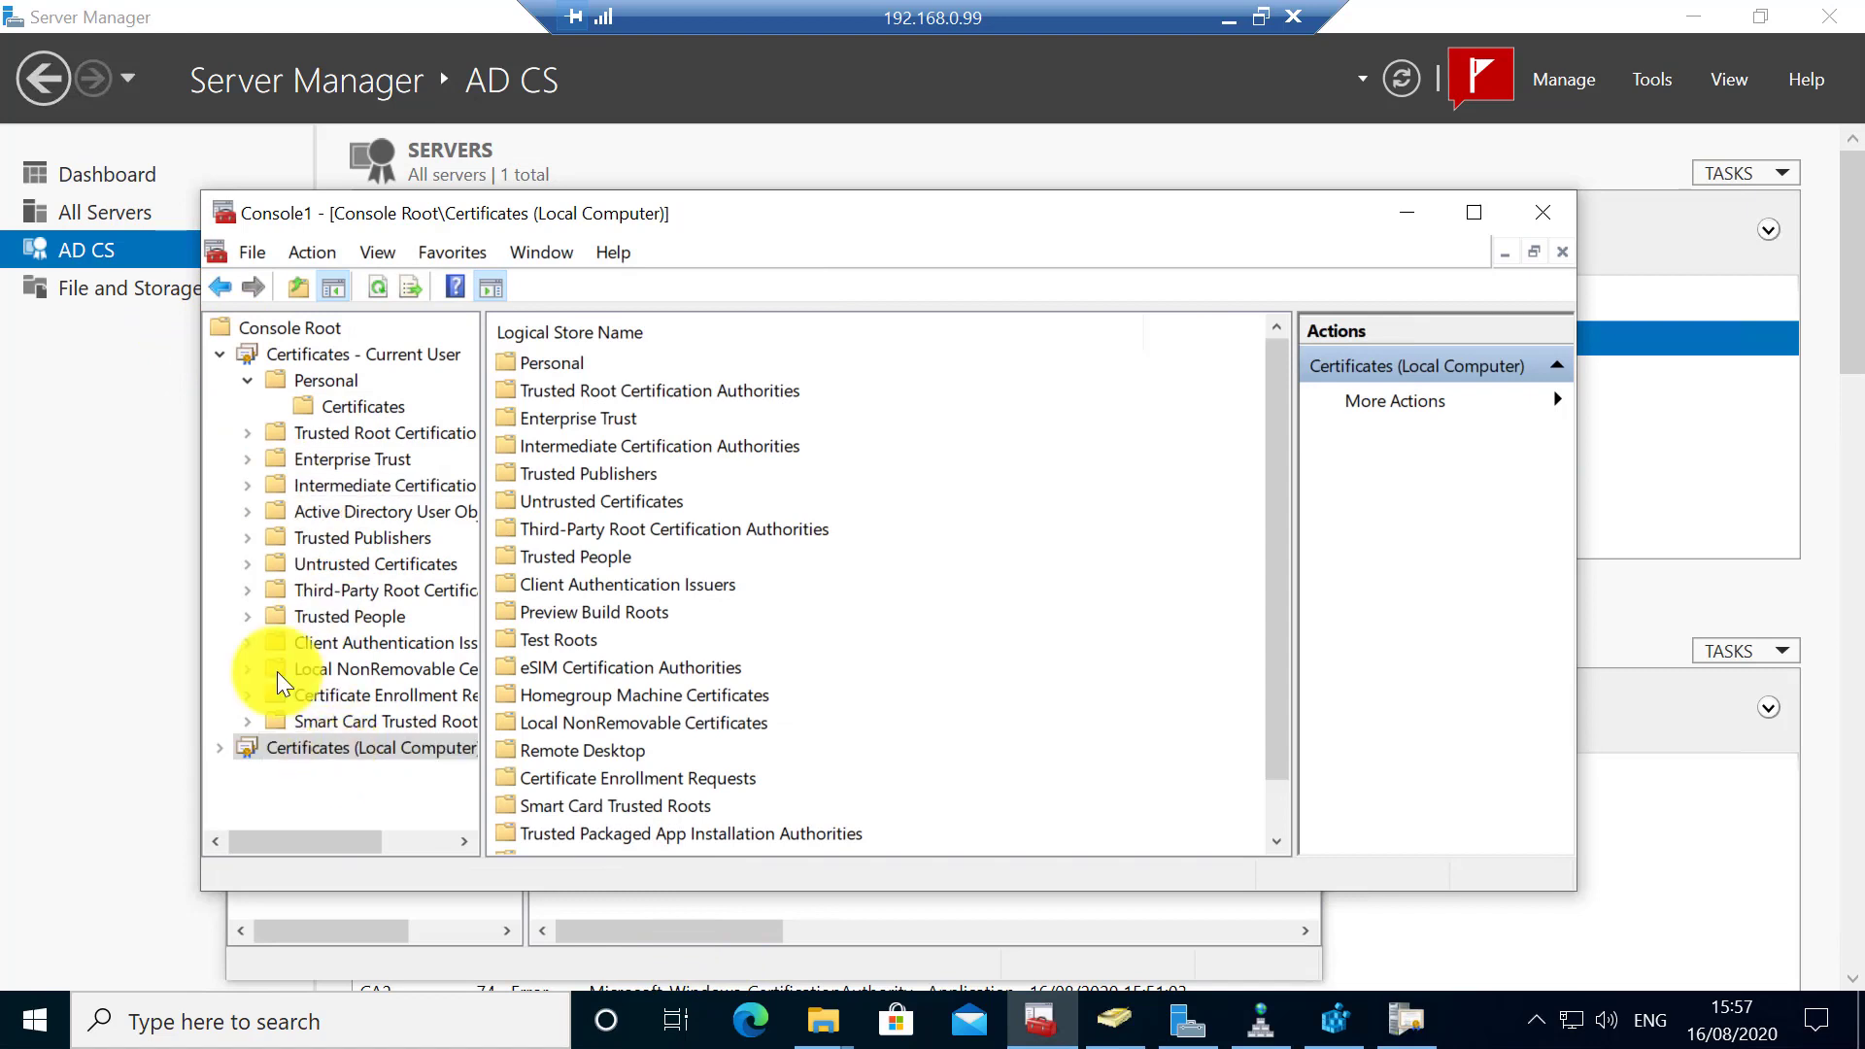
{"action": "left_click", "coordinate": [220, 354]}
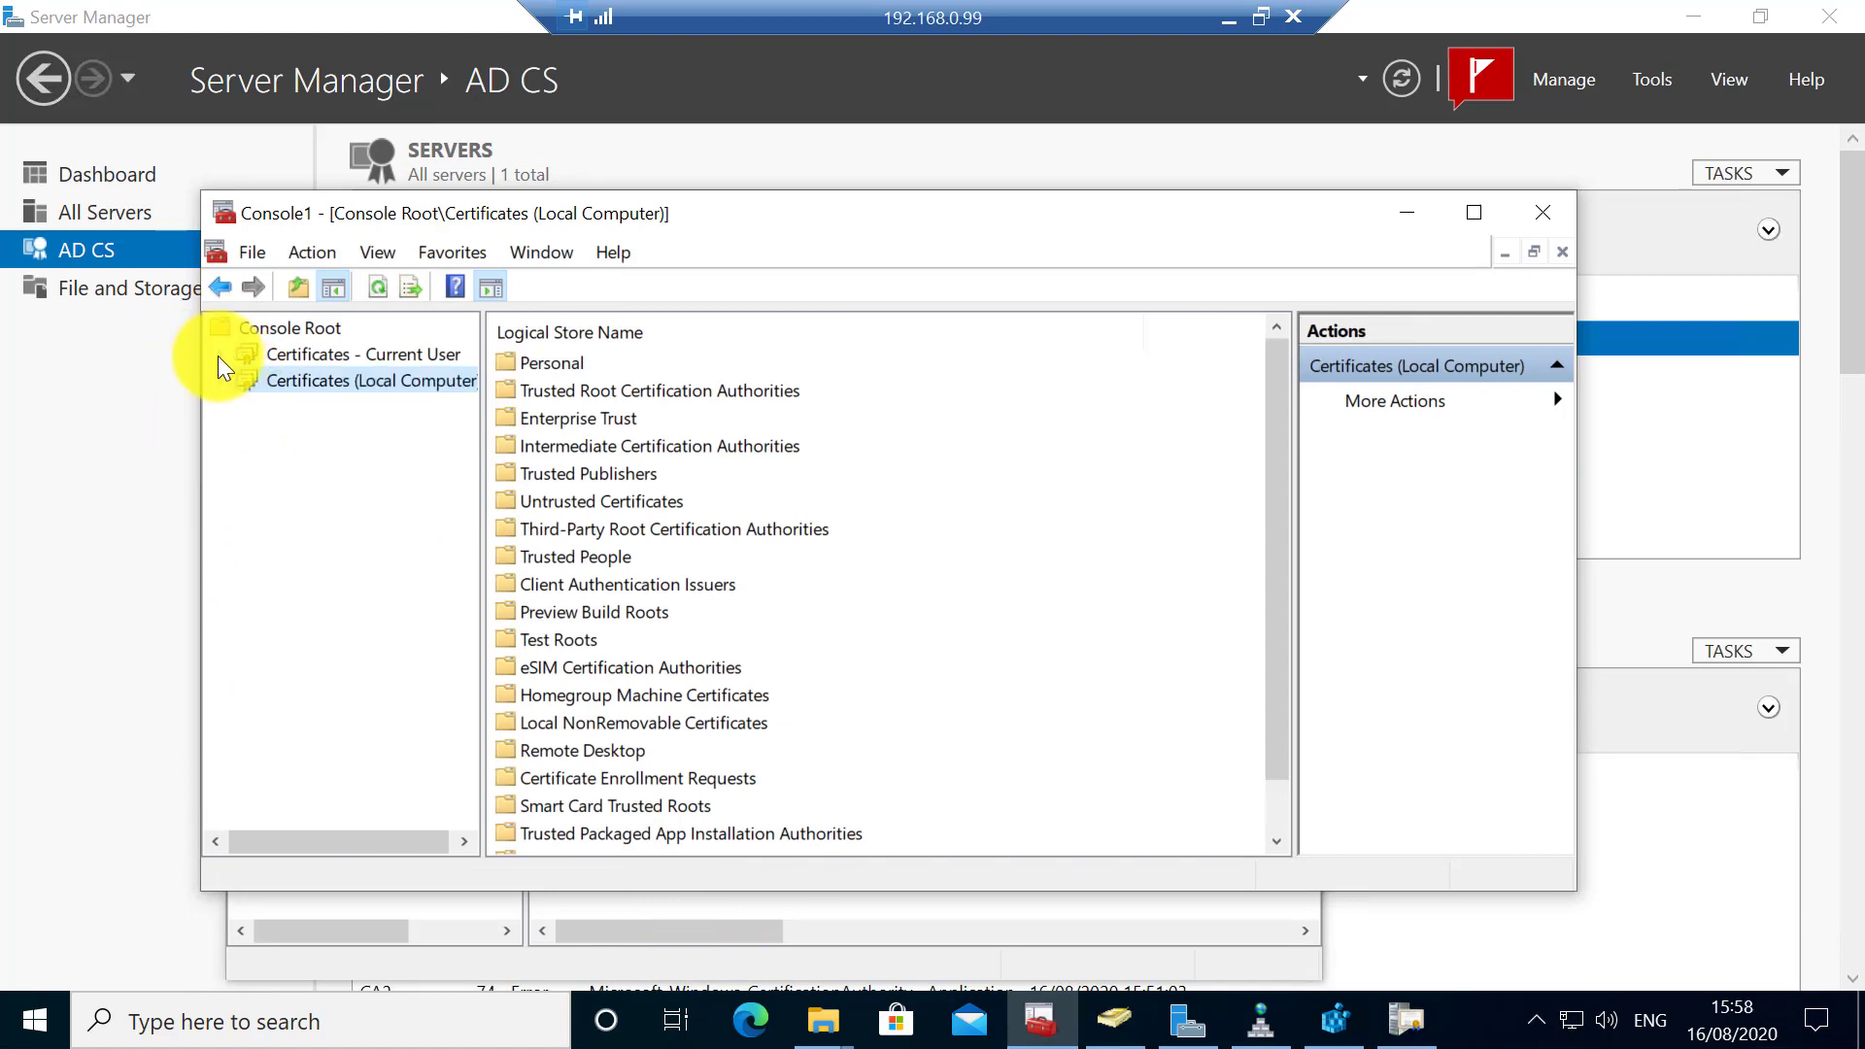
{"action": "left_click", "coordinate": [220, 381]}
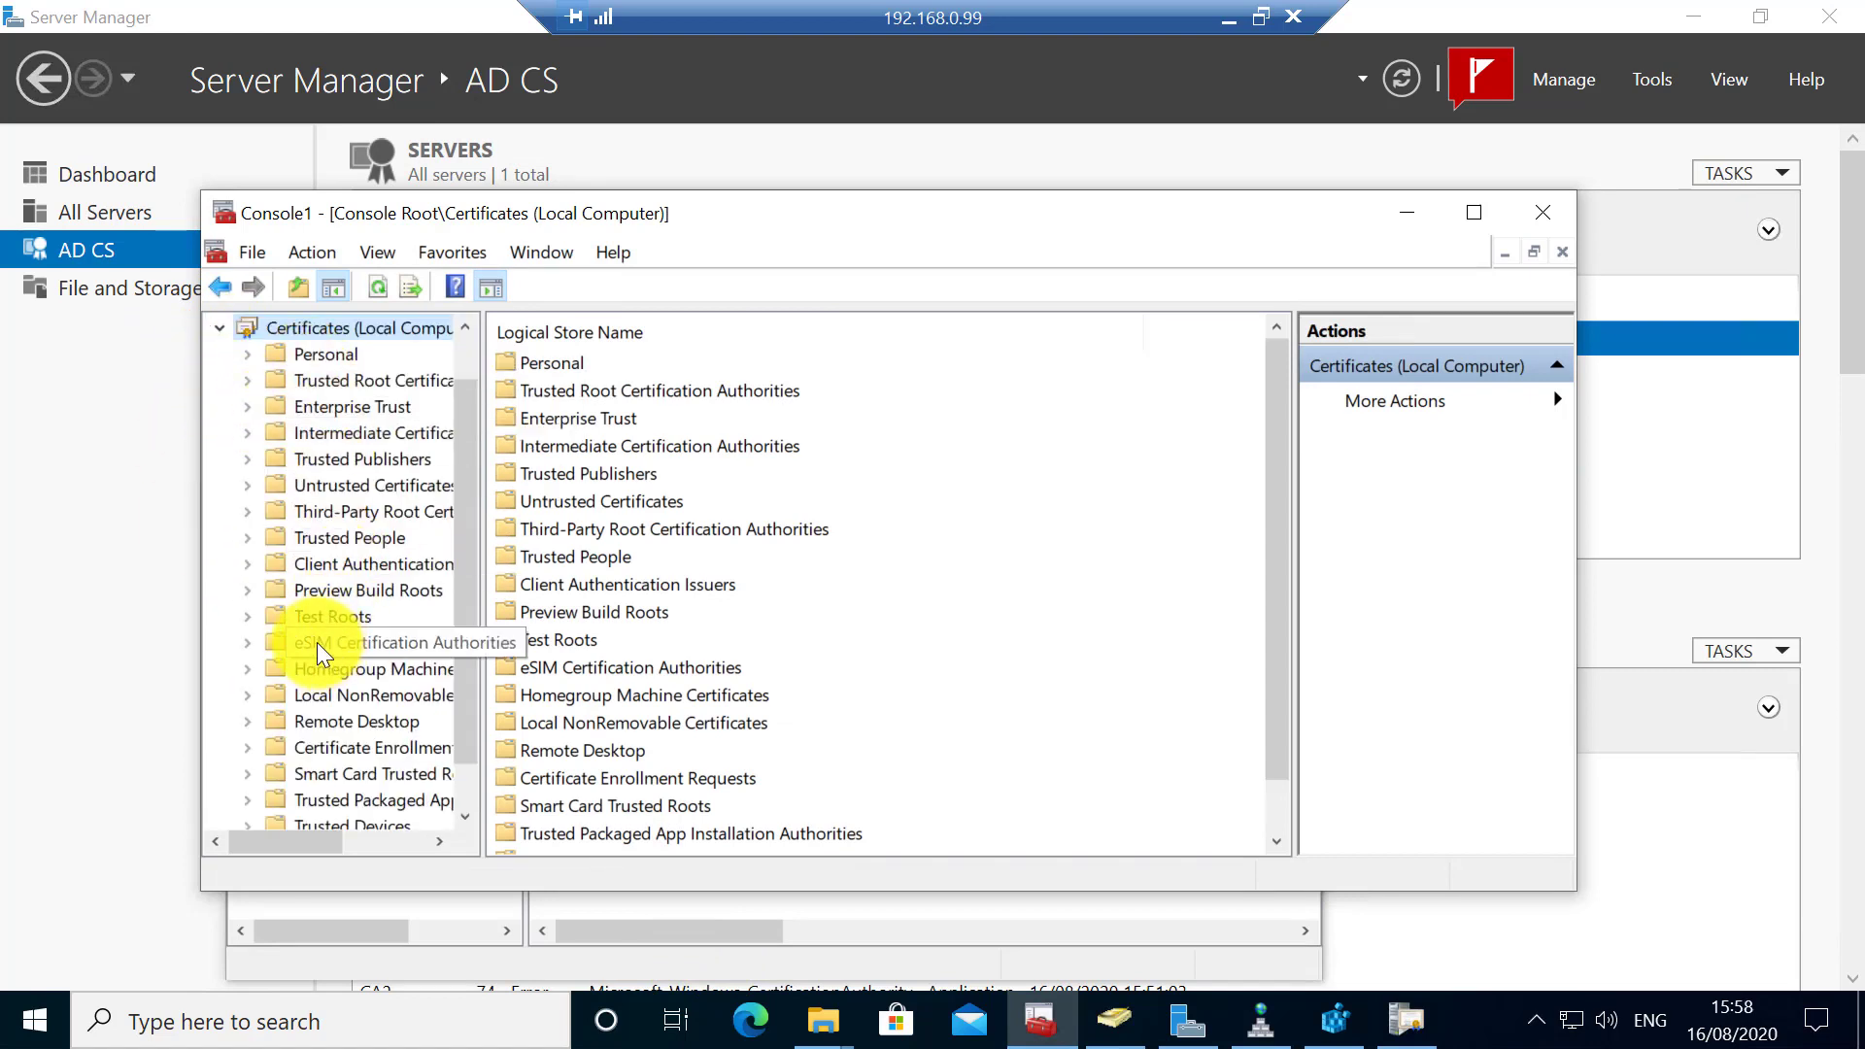
{"action": "double_click", "coordinate": [340, 361]}
{"action": "left_click", "coordinate": [397, 383]}
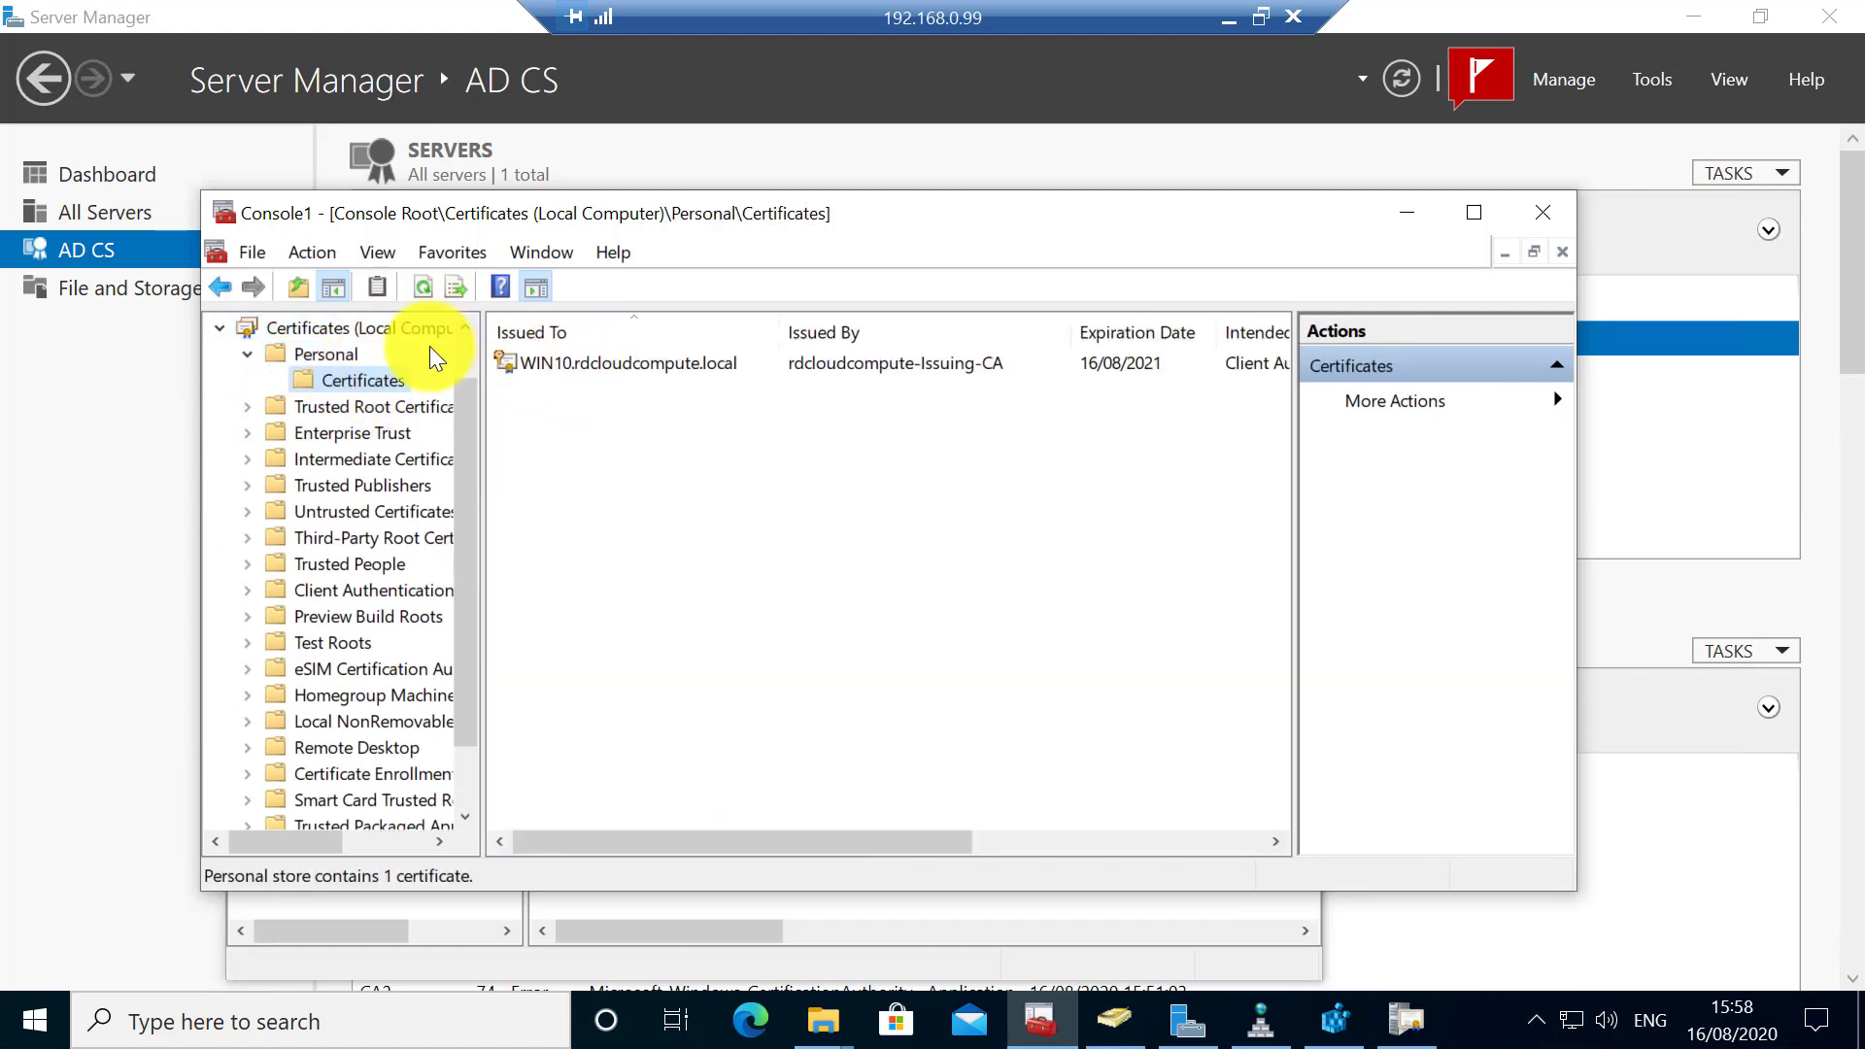
- Expand Certificates - Current User > Personal and select the Administrator certificate
{"action": "left_click", "coordinate": [221, 329]}
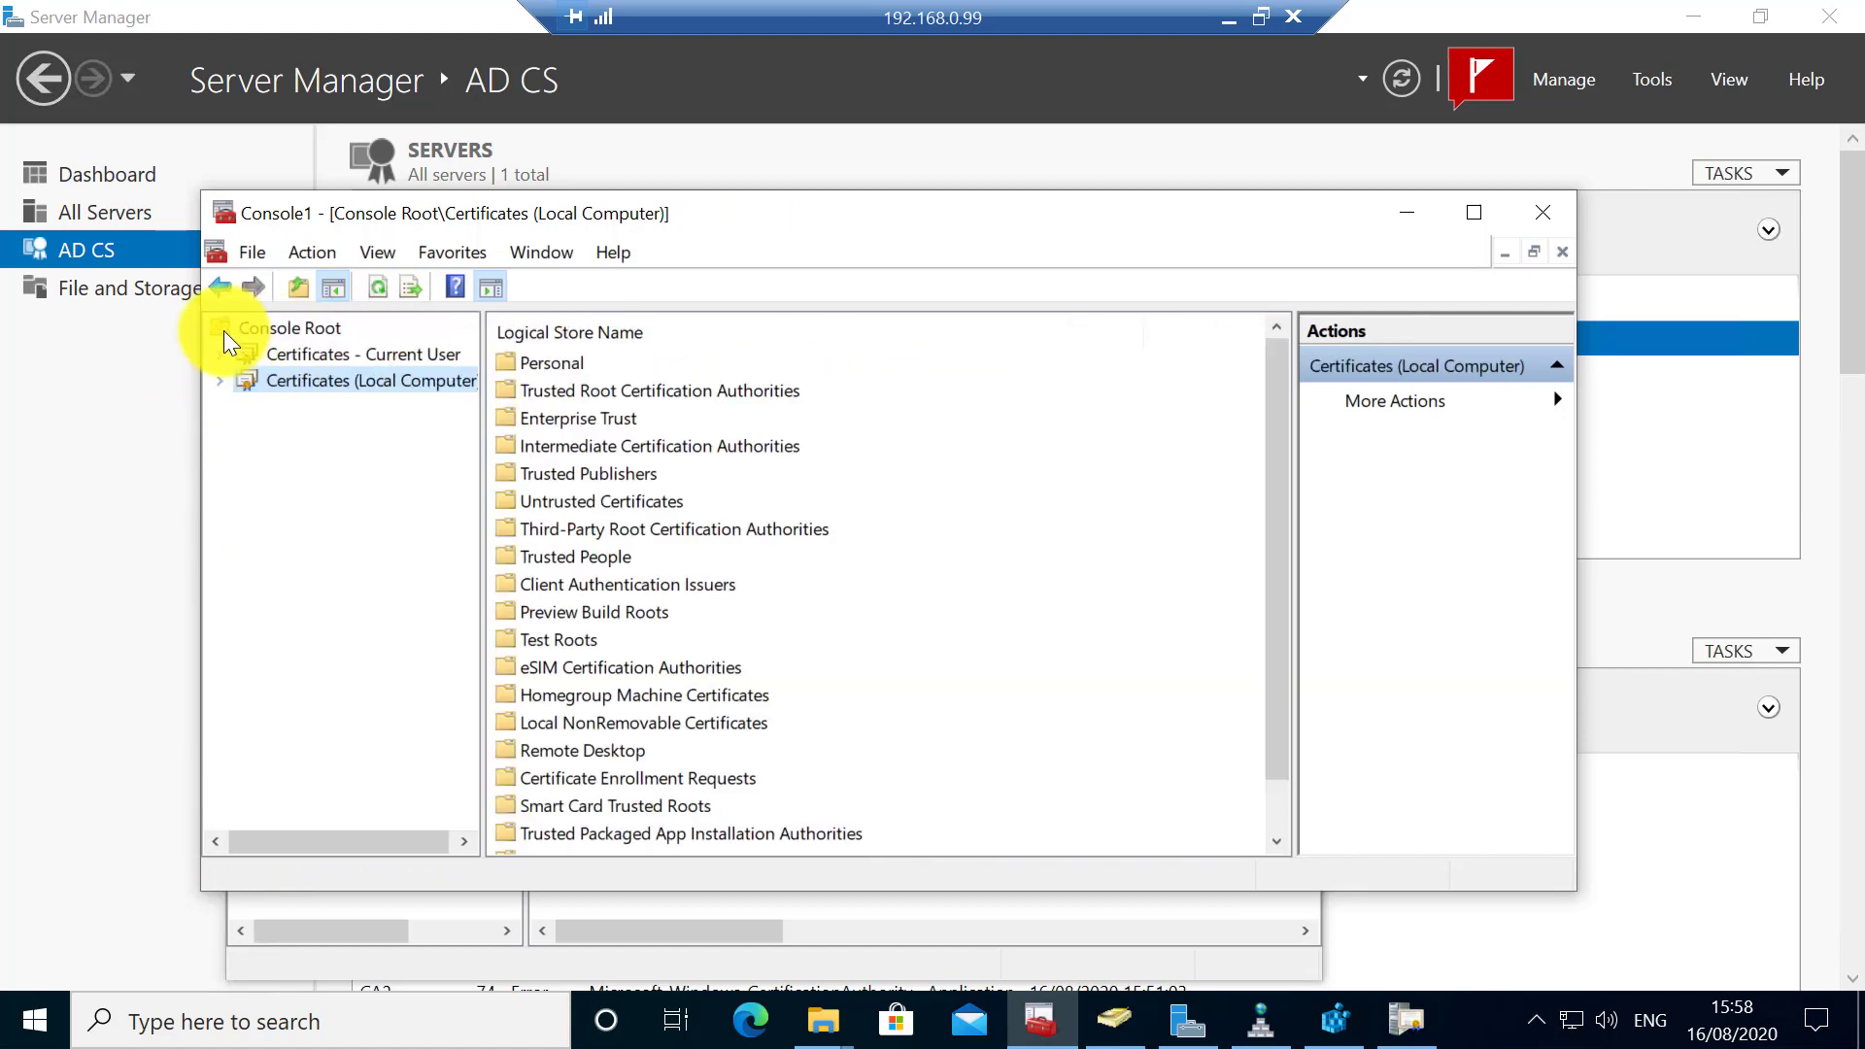
{"action": "double_click", "coordinate": [272, 357]}
{"action": "double_click", "coordinate": [313, 383]}
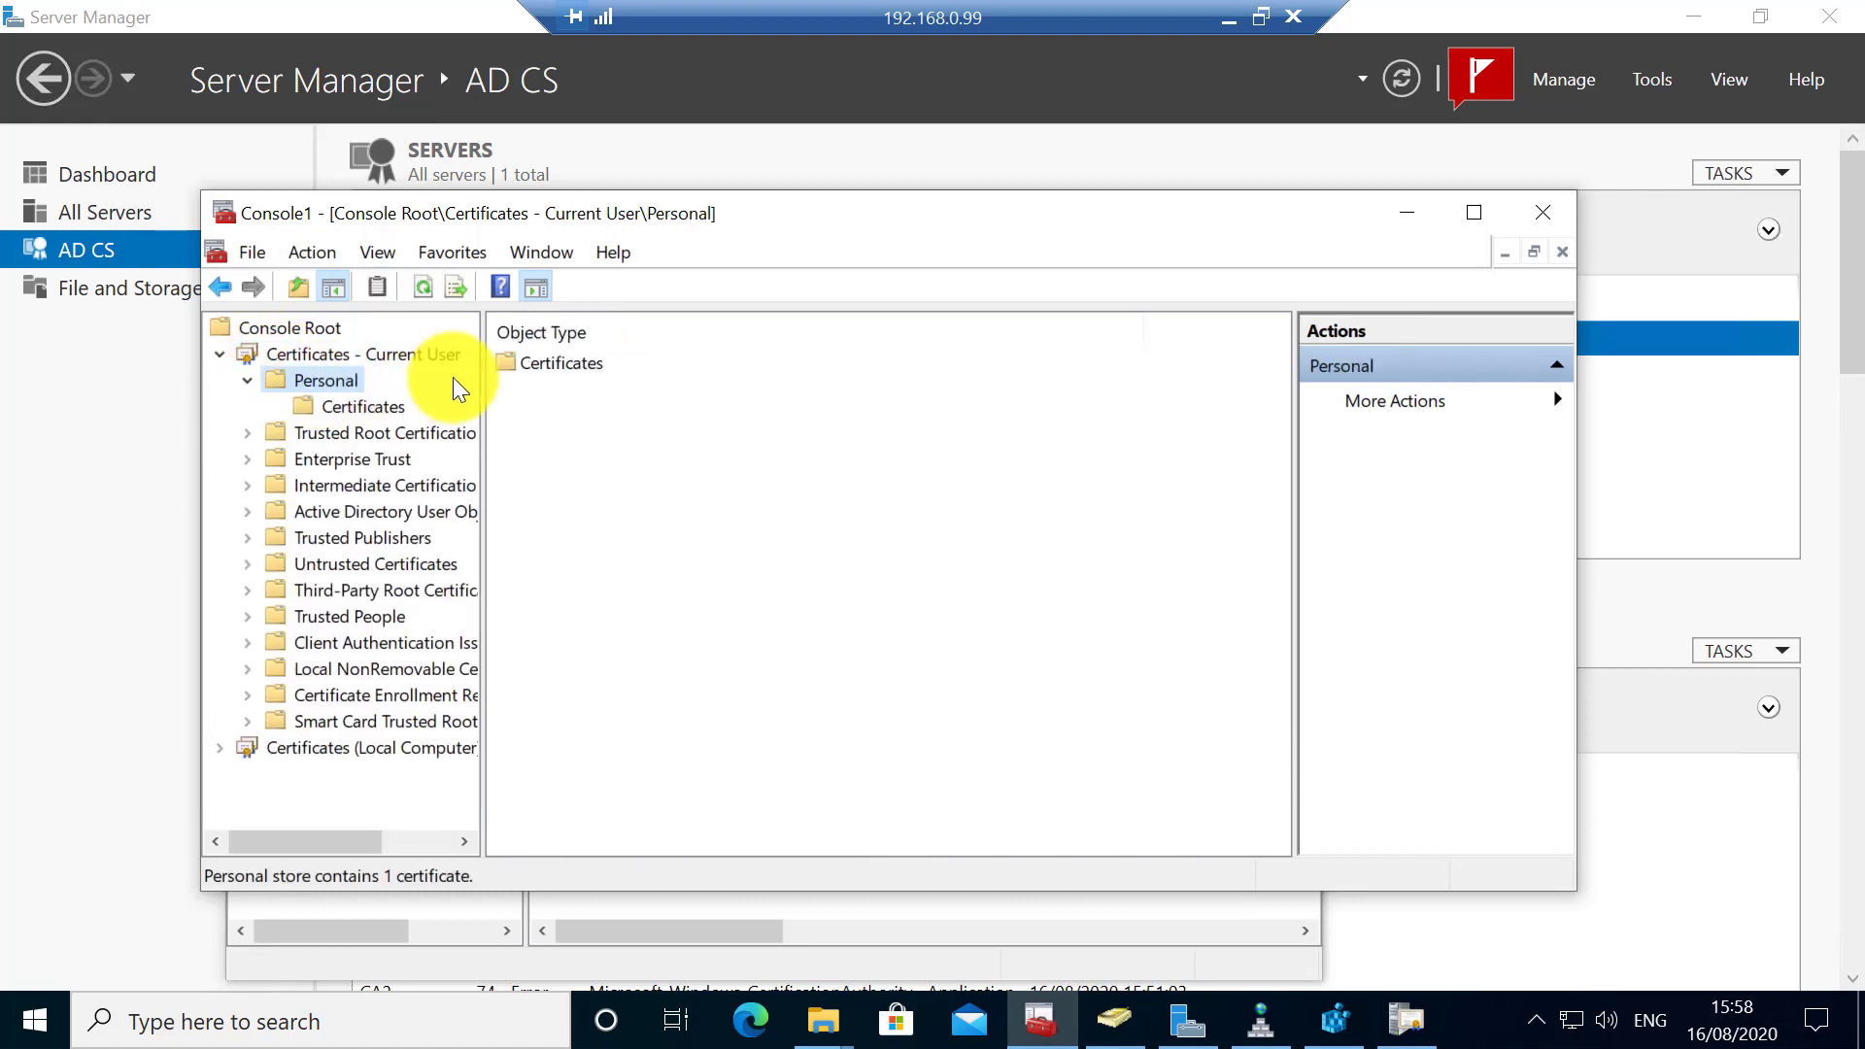
{"action": "left_click", "coordinate": [346, 406]}
{"action": "left_click", "coordinate": [551, 361]}
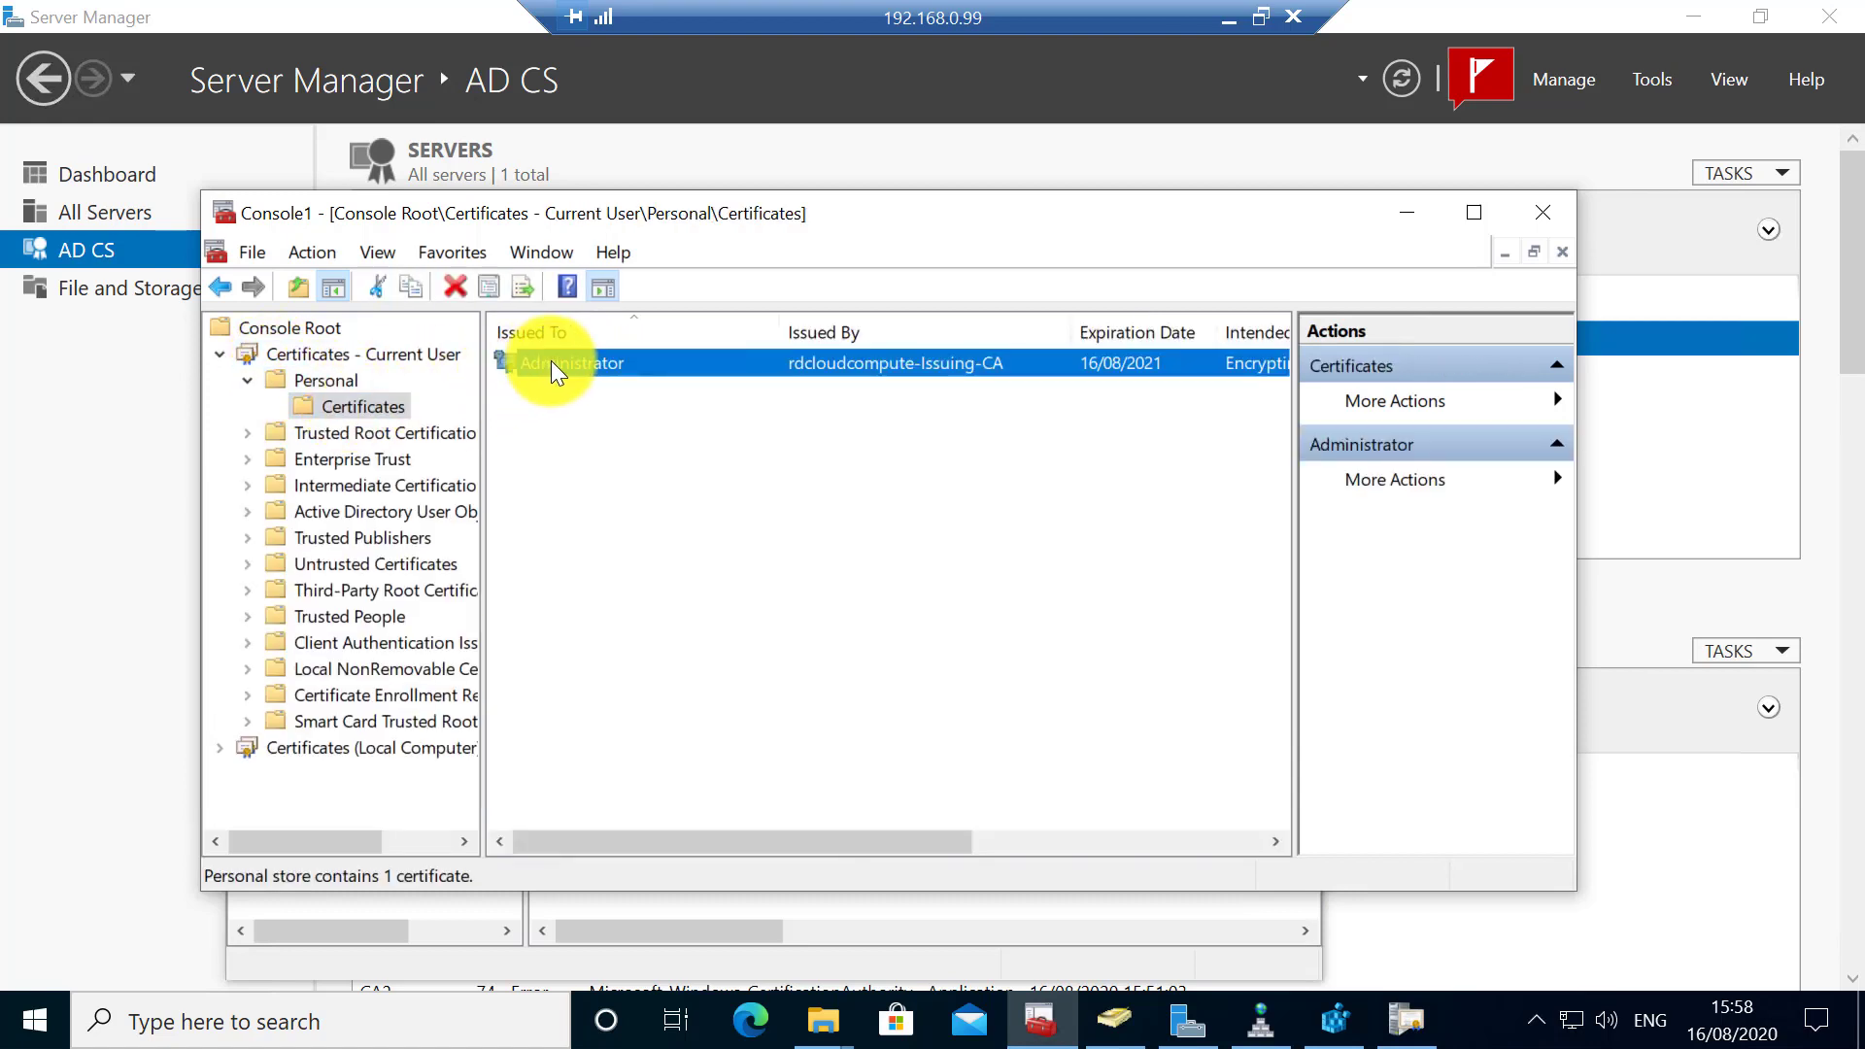
- Renew the Administrator user certificate with the same key and enroll the renewal
{"action": "right_click", "coordinate": [554, 363]}
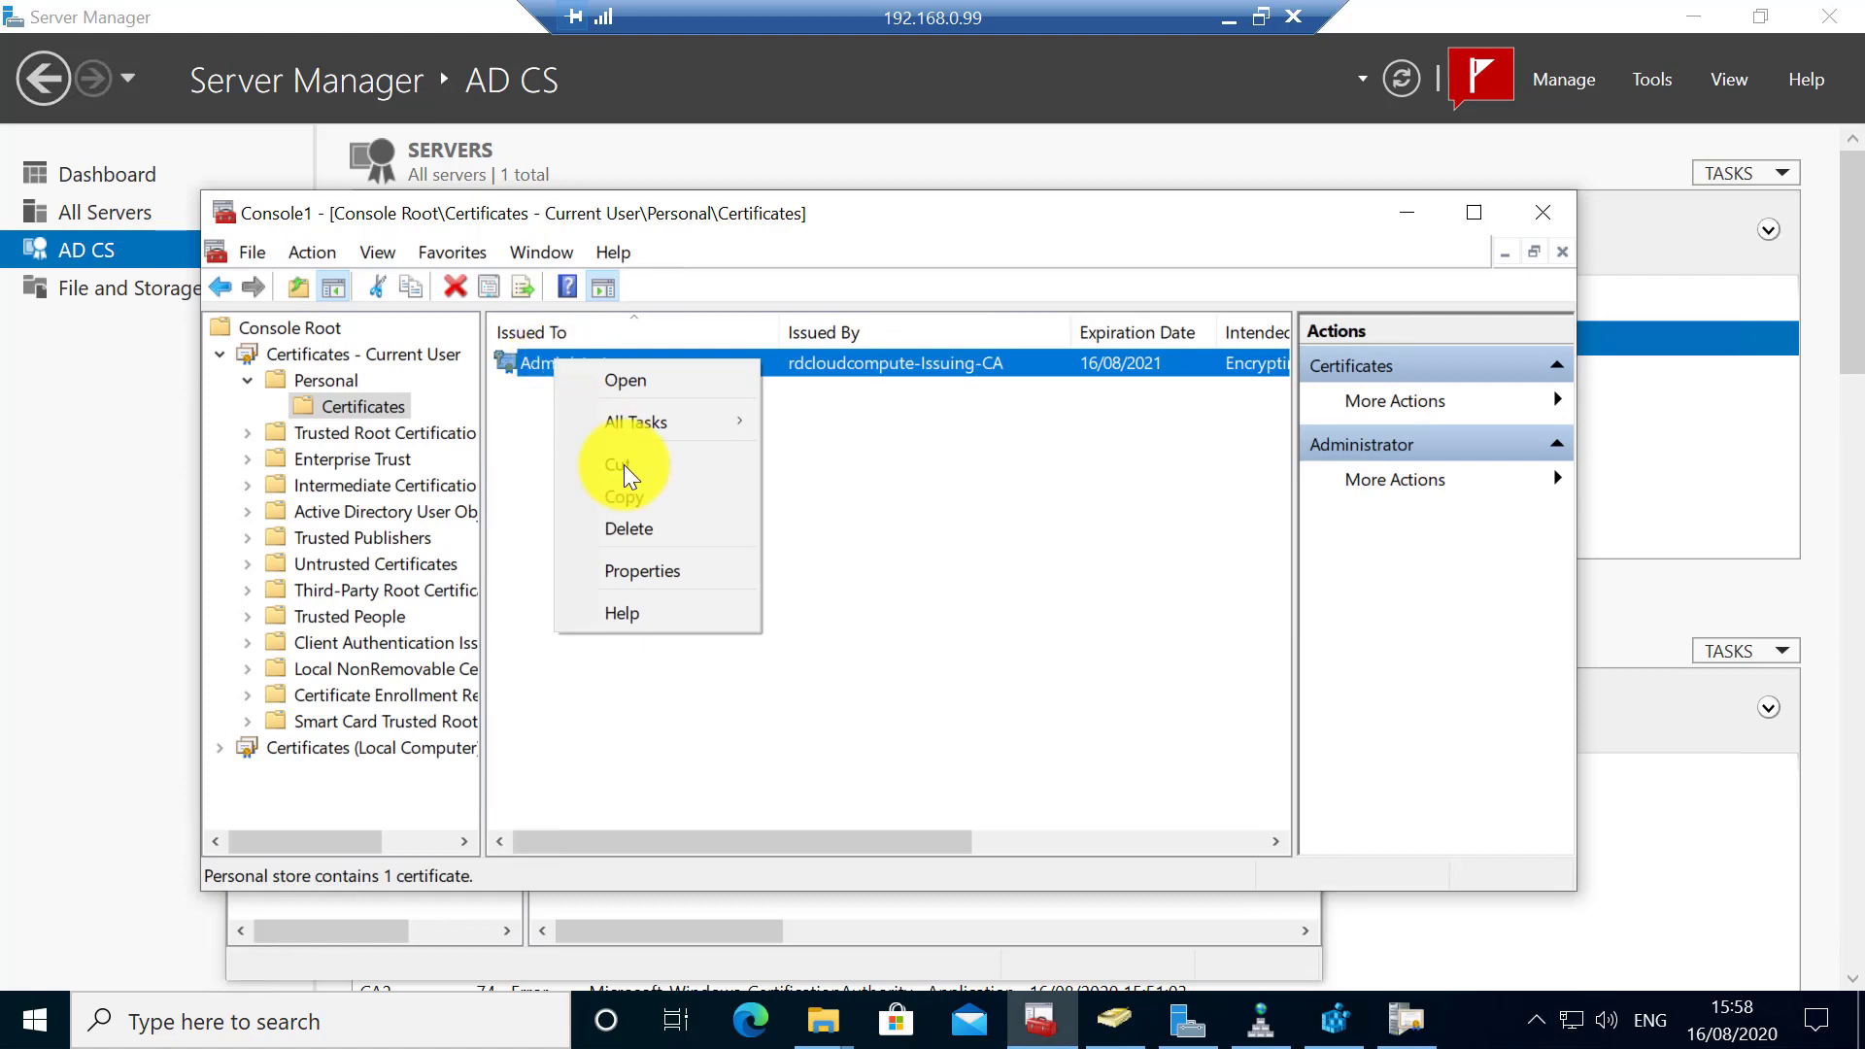
{"action": "mouse_move", "coordinate": [669, 428]}
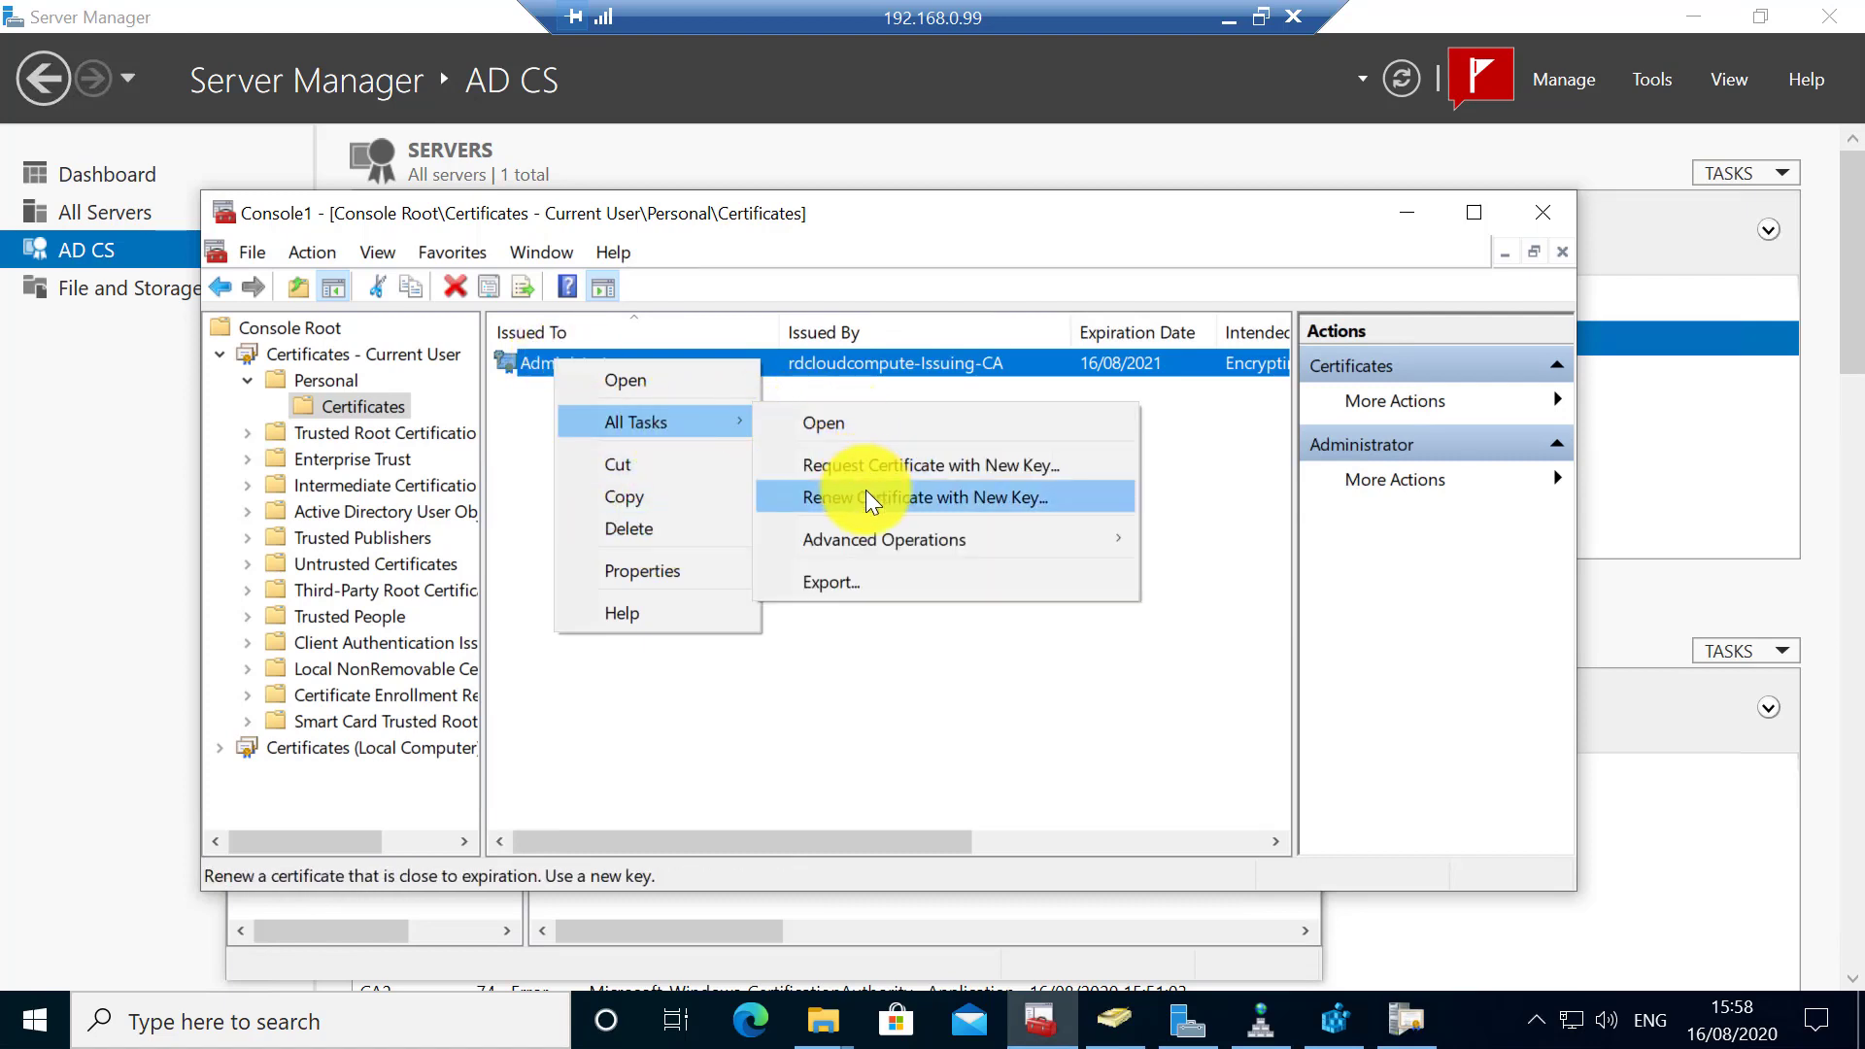
{"action": "mouse_move", "coordinate": [872, 536]}
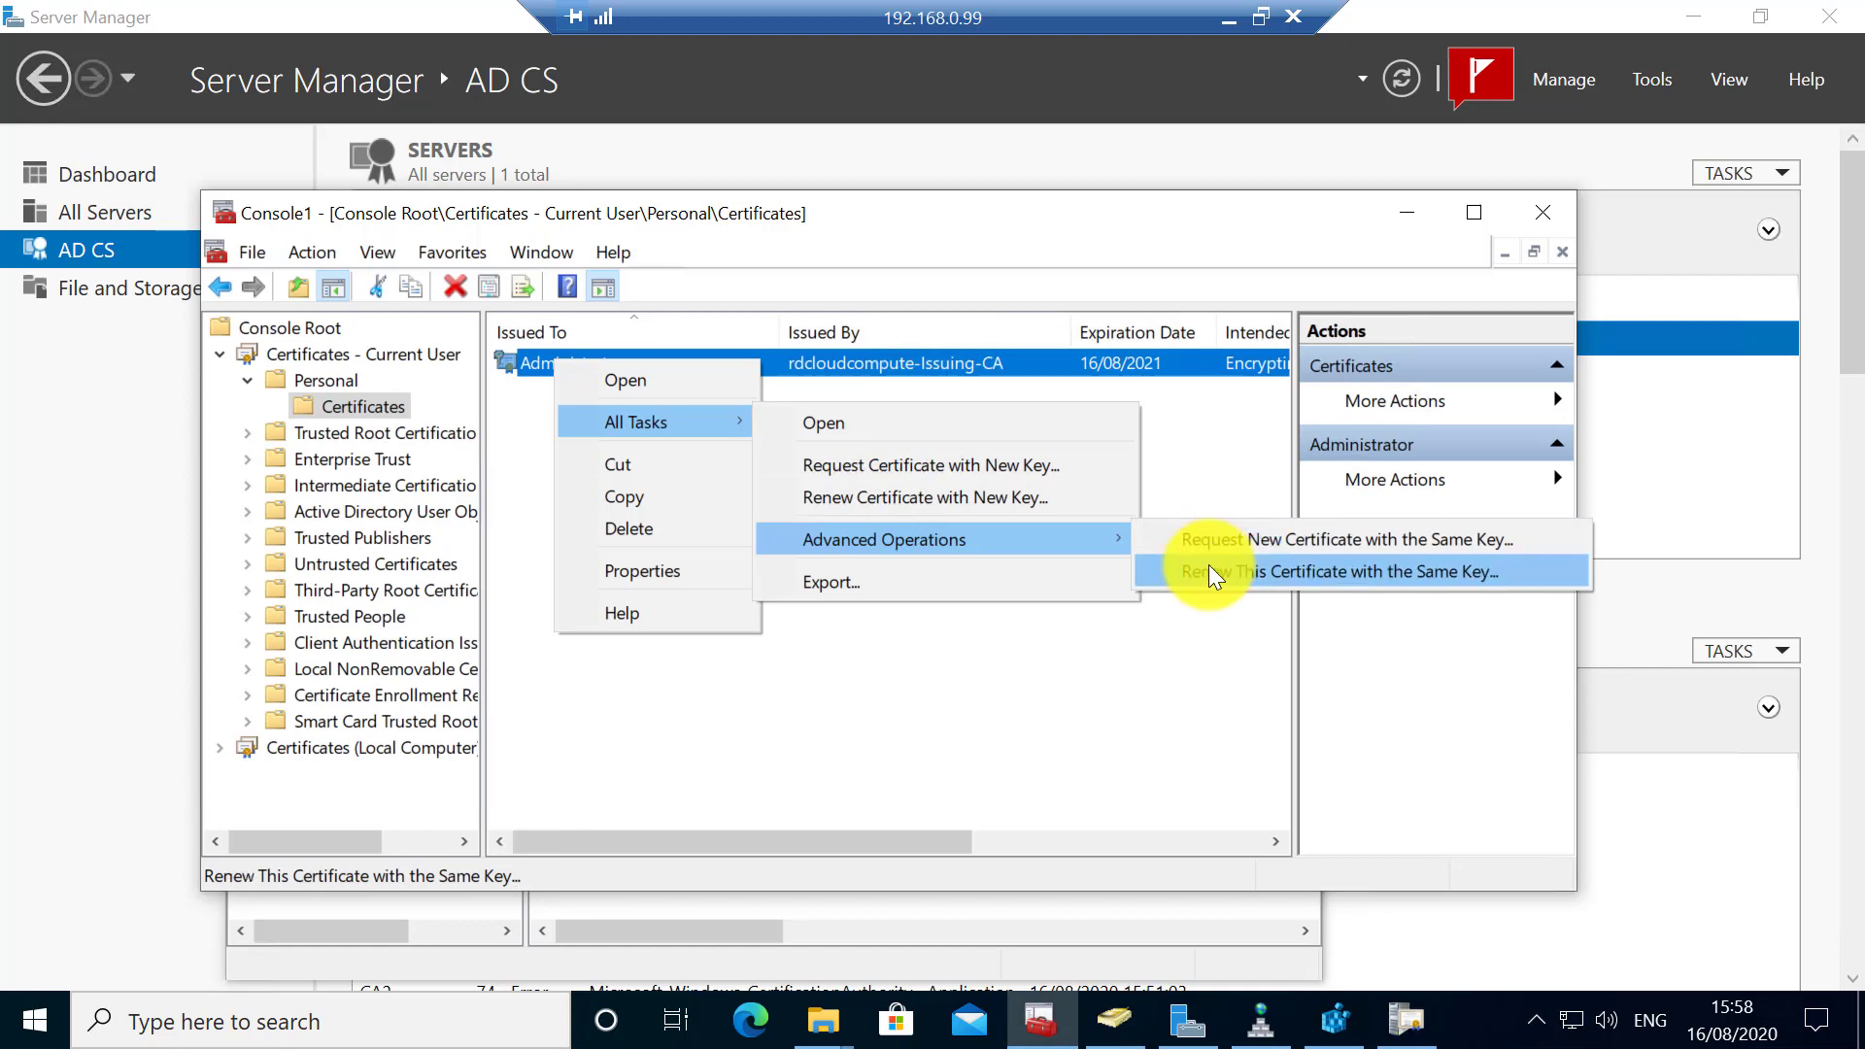
{"action": "left_click", "coordinate": [1209, 570]}
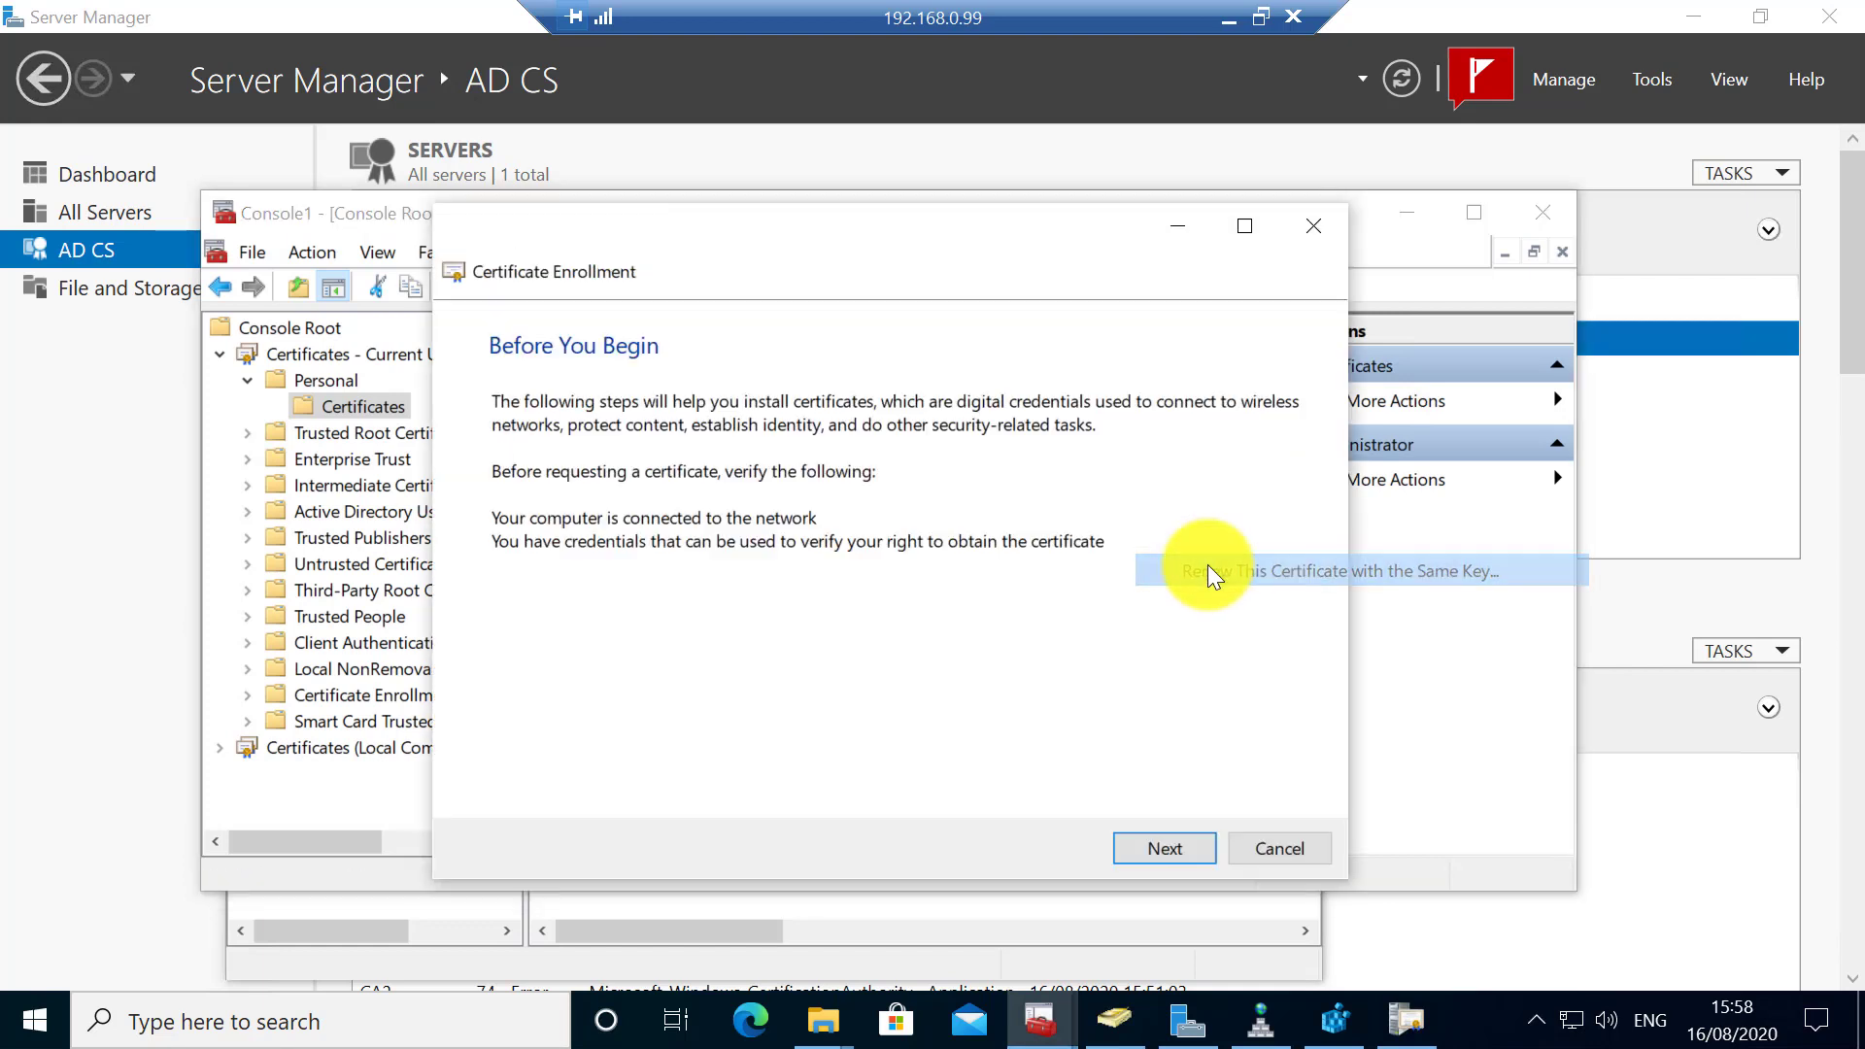
{"action": "left_click", "coordinate": [1155, 847]}
{"action": "left_click", "coordinate": [1154, 847]}
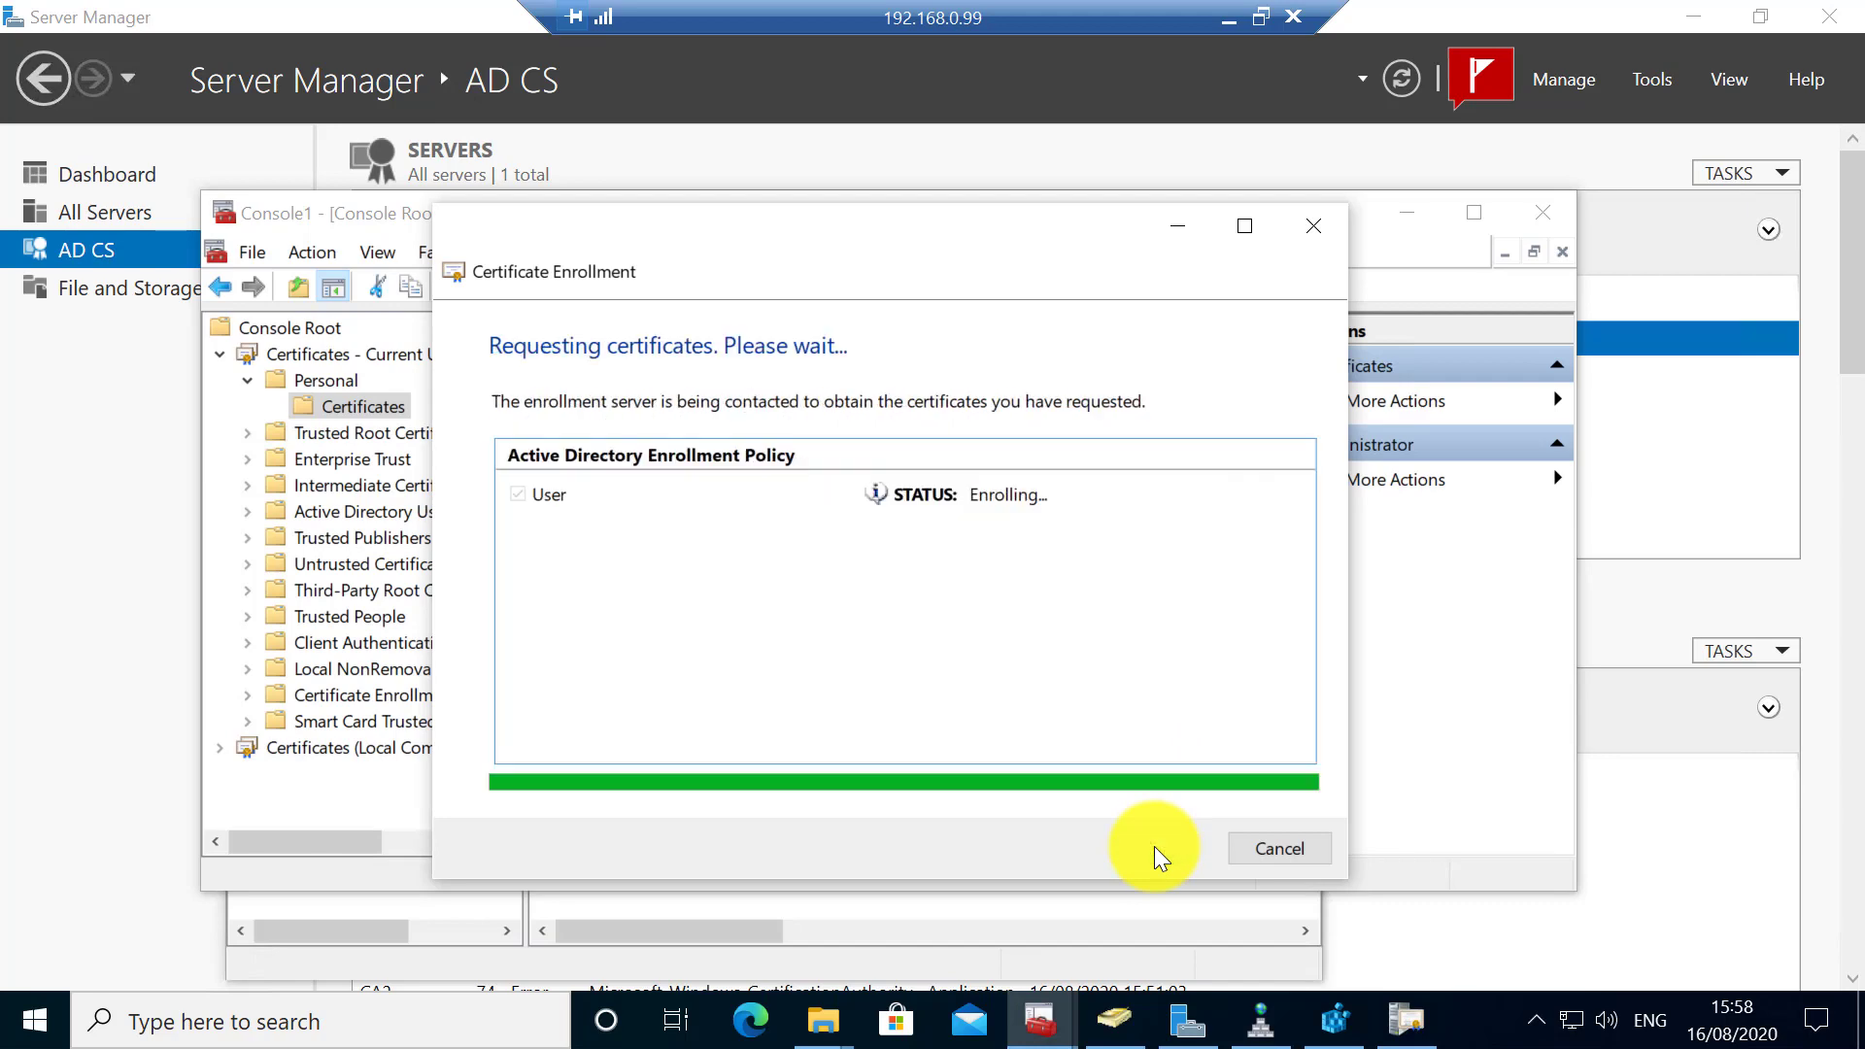
{"action": "left_click", "coordinate": [1270, 850]}
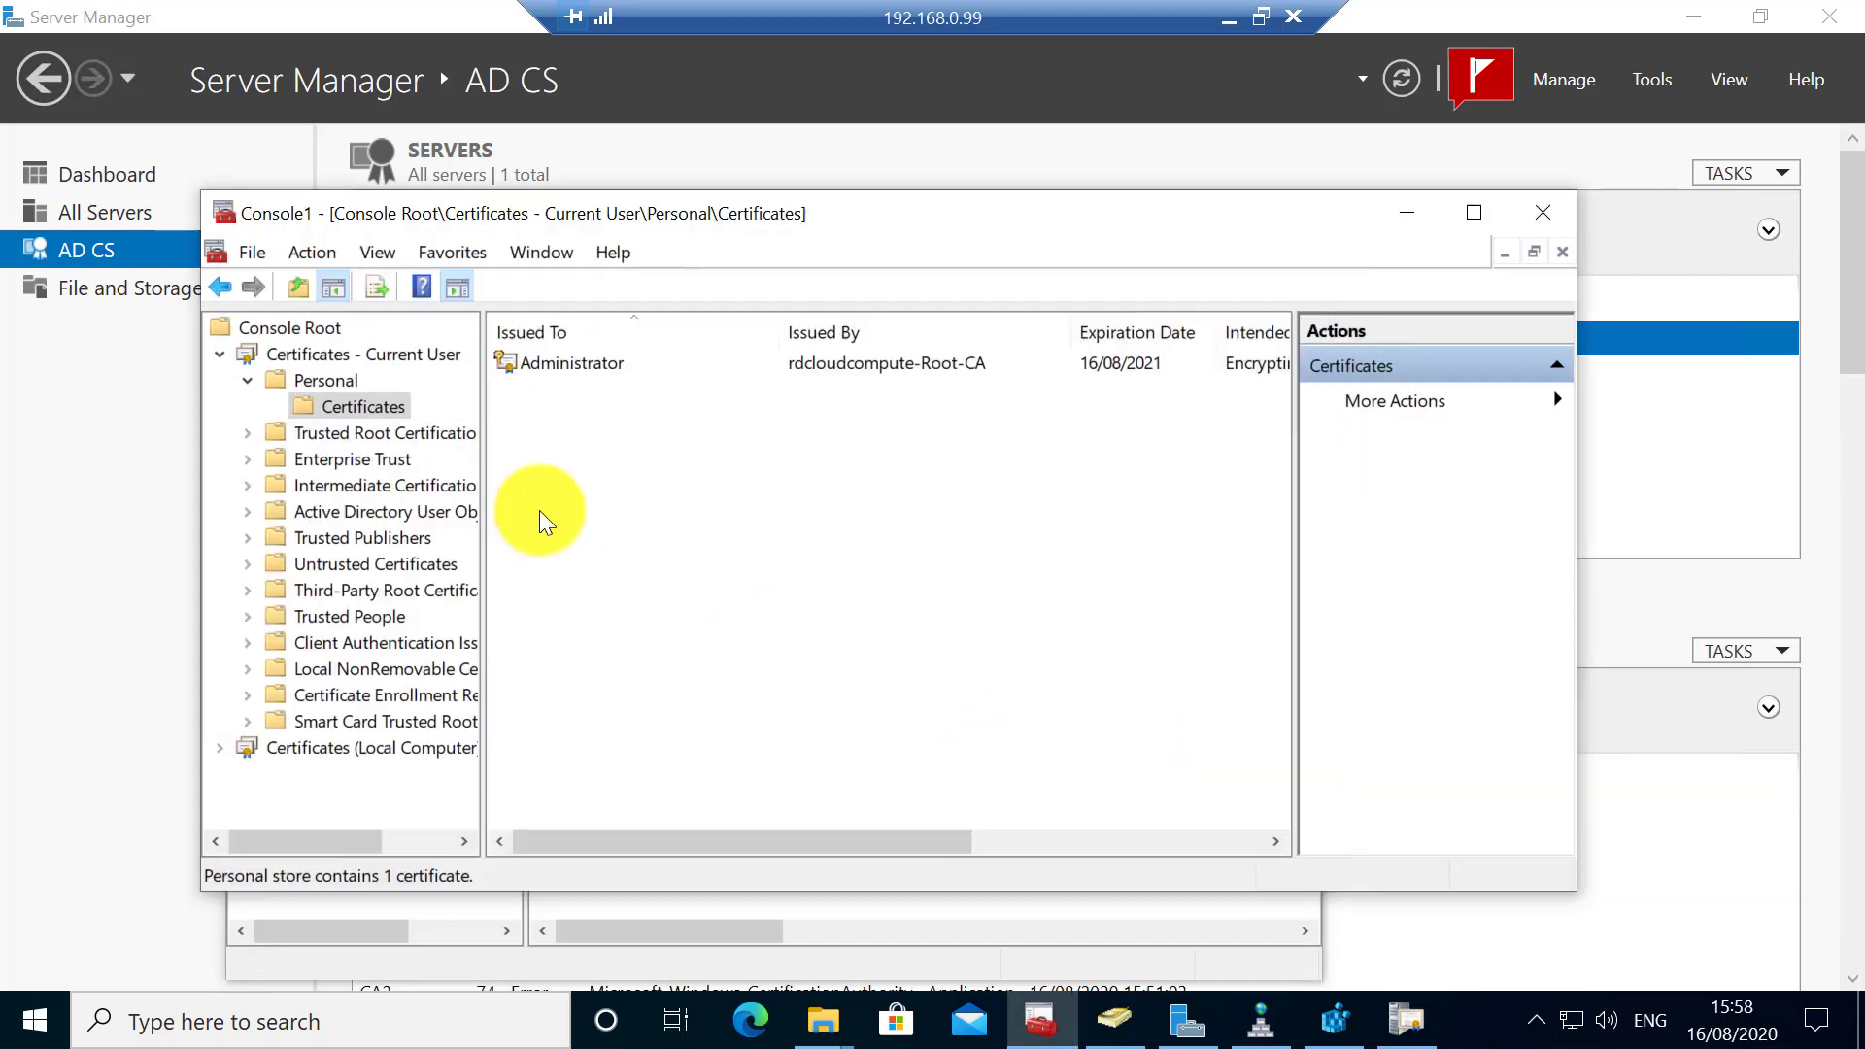
- Choose Delete on the renewed certificate, now issued by rdcloudcompute-Root-CA
{"action": "left_click", "coordinate": [821, 365]}
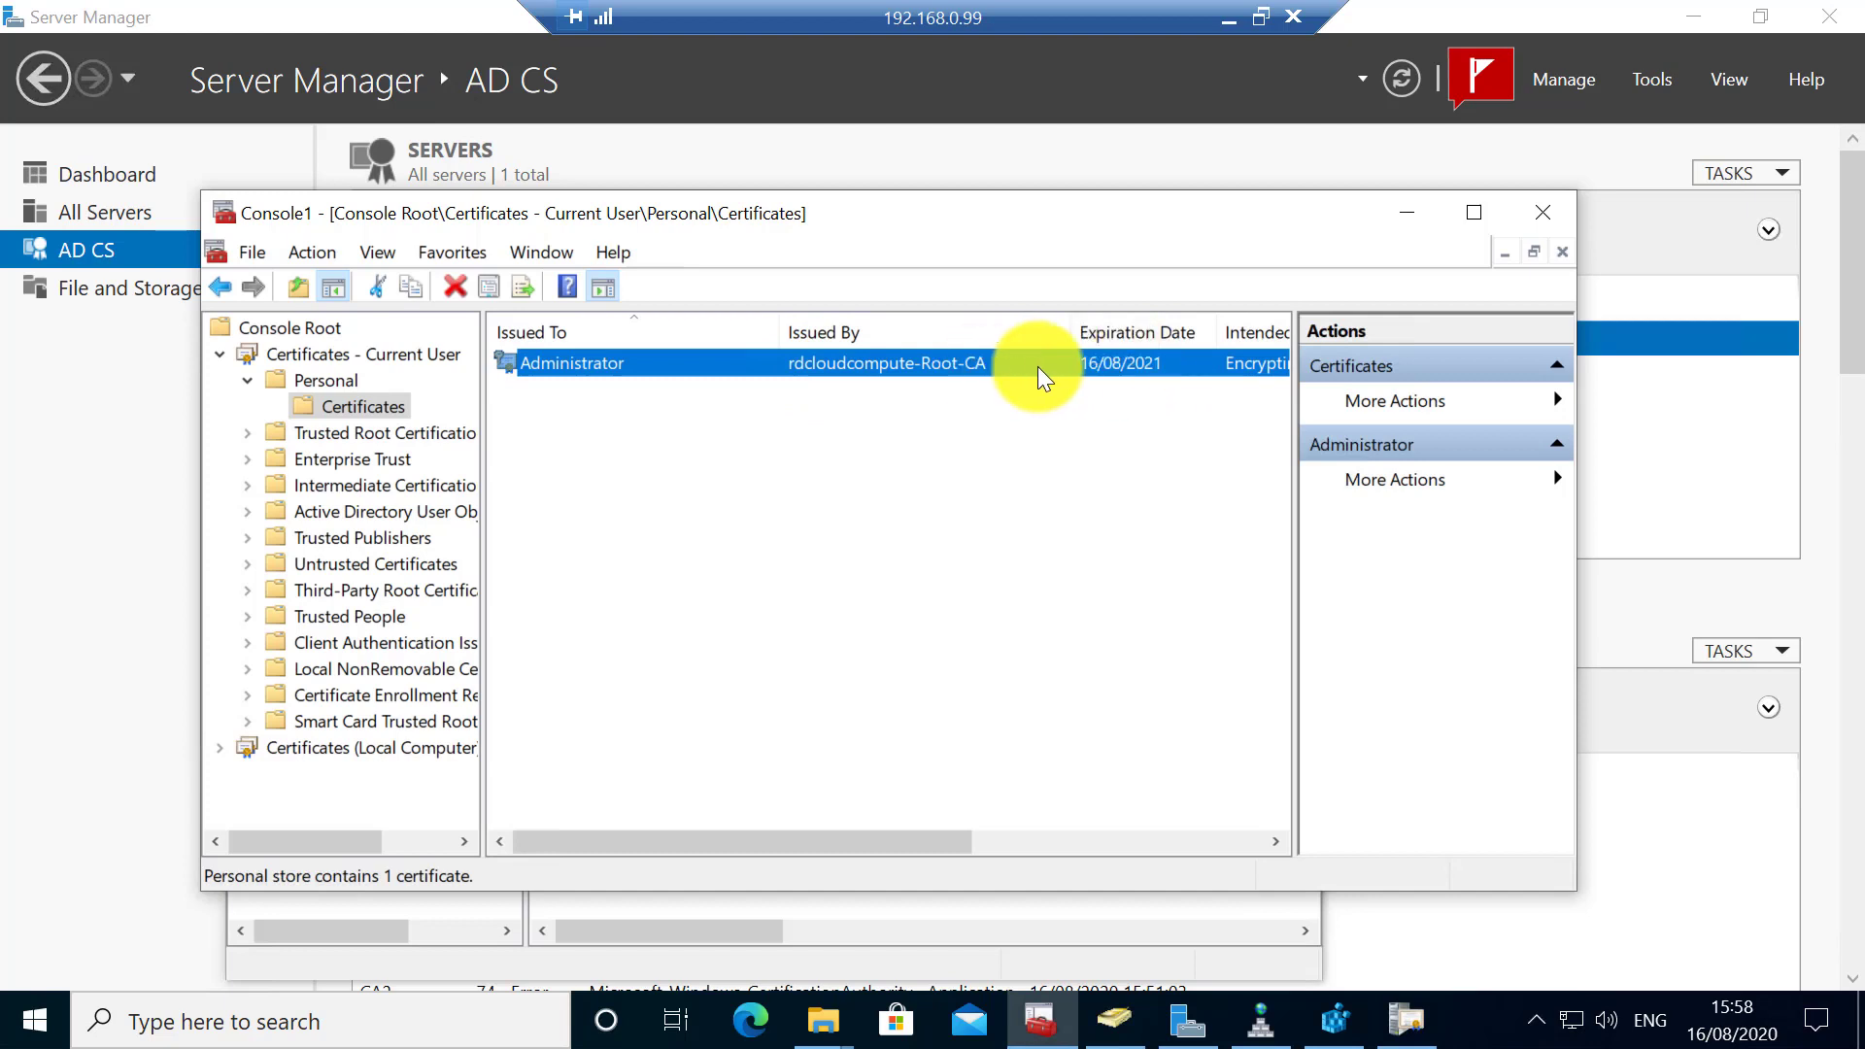
{"action": "right_click", "coordinate": [767, 361]}
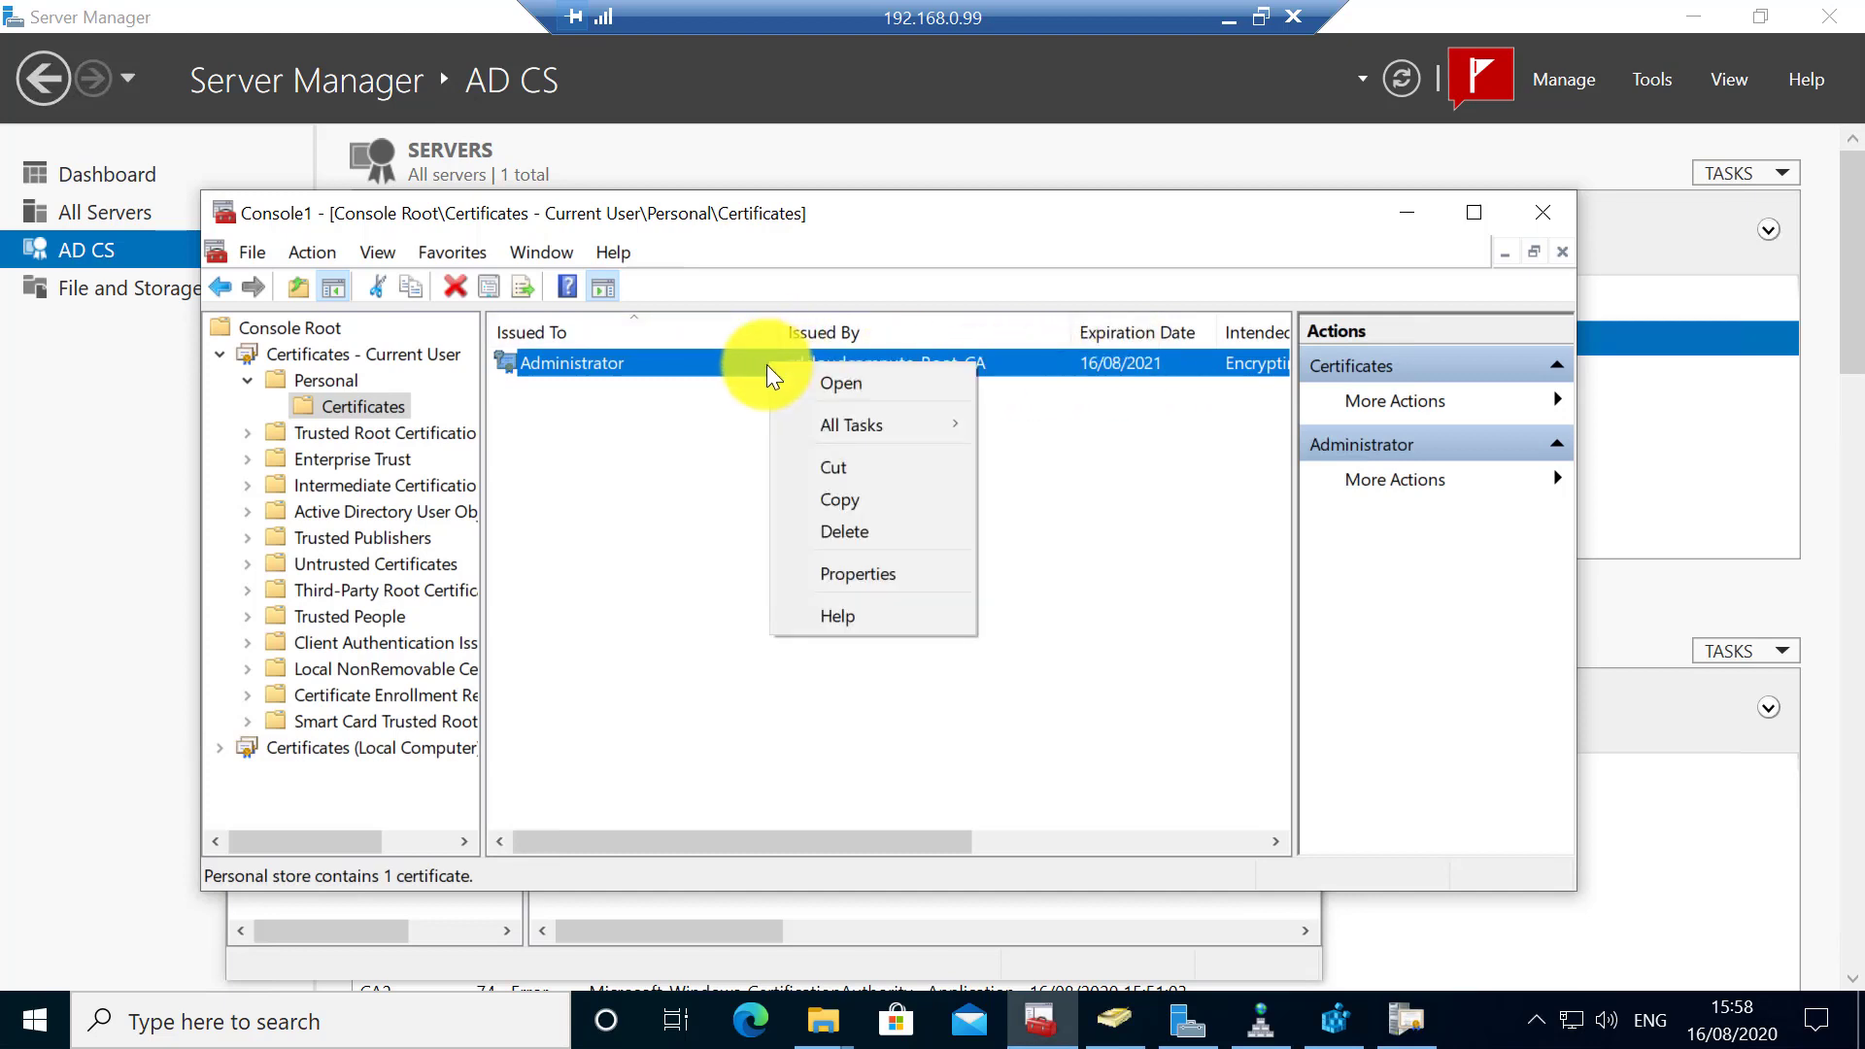
{"action": "left_click", "coordinate": [855, 530]}
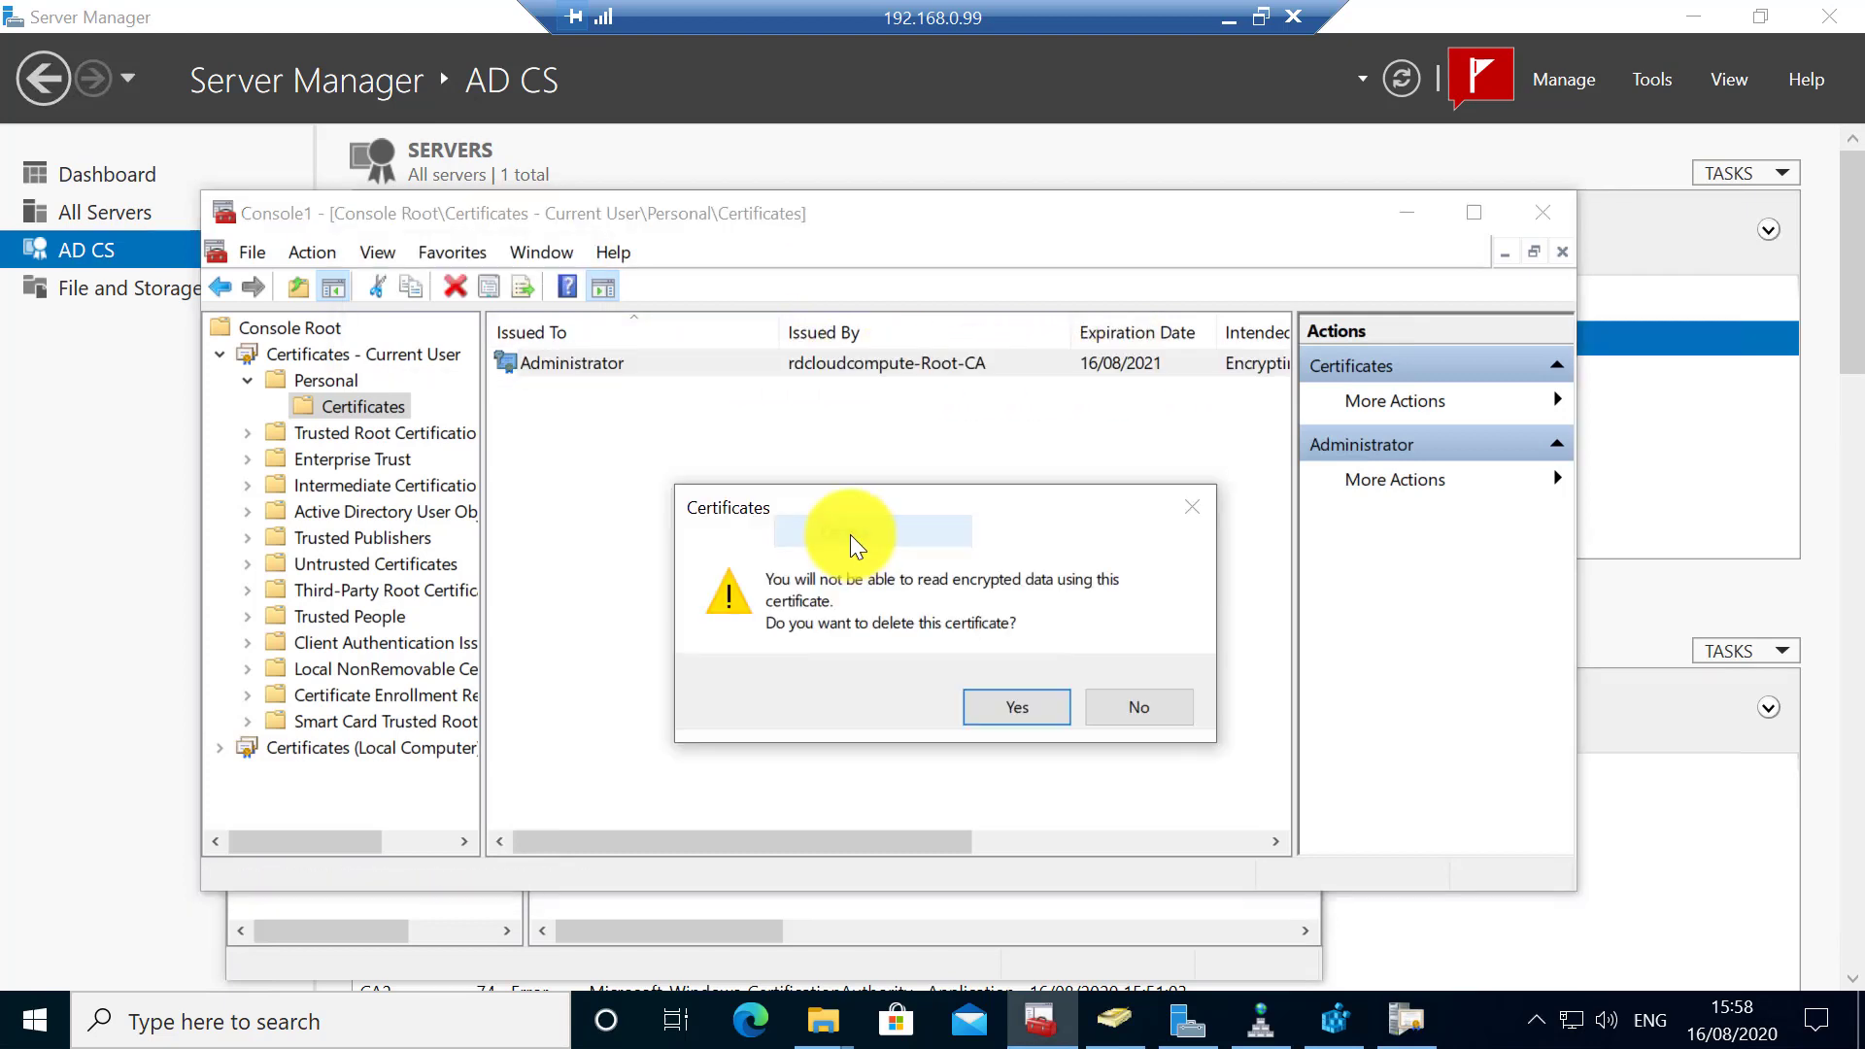
- Confirm the deletion and enroll a new User certificate for the current user
{"action": "left_click", "coordinate": [1012, 707]}
{"action": "right_click", "coordinate": [601, 443]}
{"action": "mouse_move", "coordinate": [684, 458]}
{"action": "left_click", "coordinate": [929, 463]}
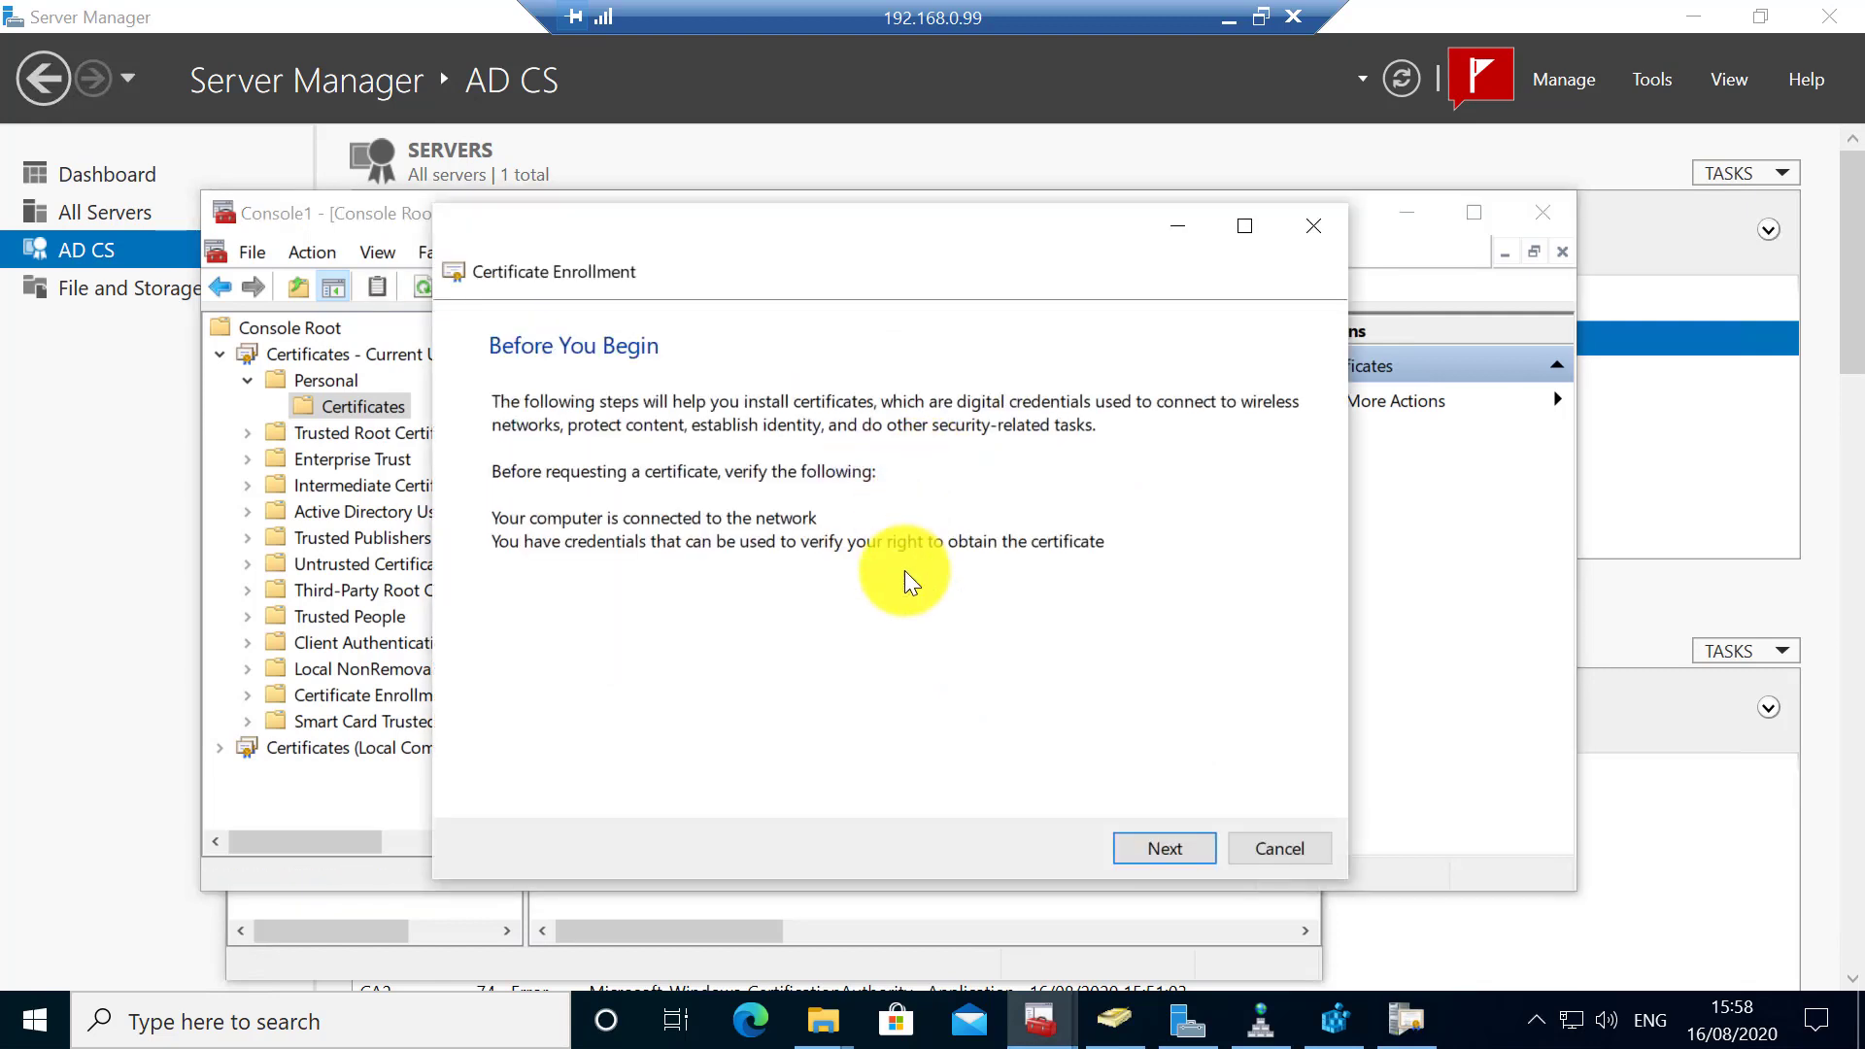
{"action": "left_click", "coordinate": [1147, 847]}
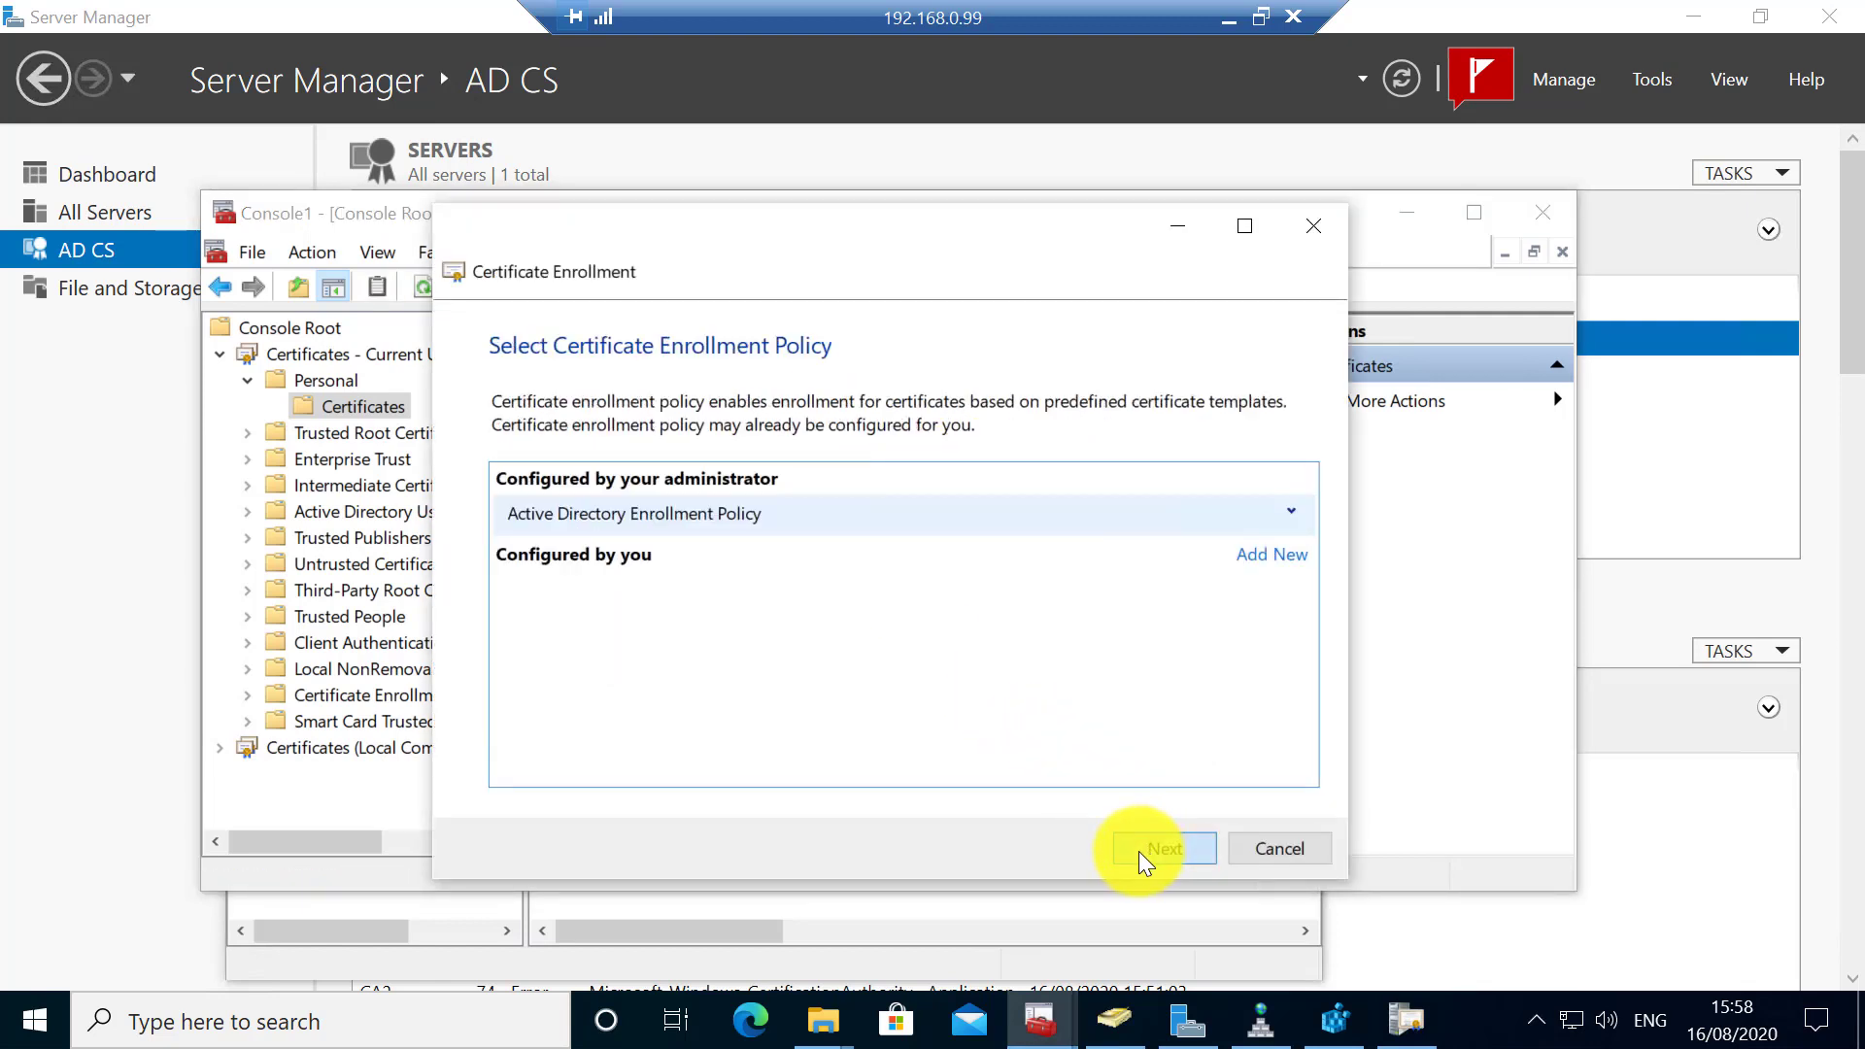
{"action": "left_click", "coordinate": [1136, 851]}
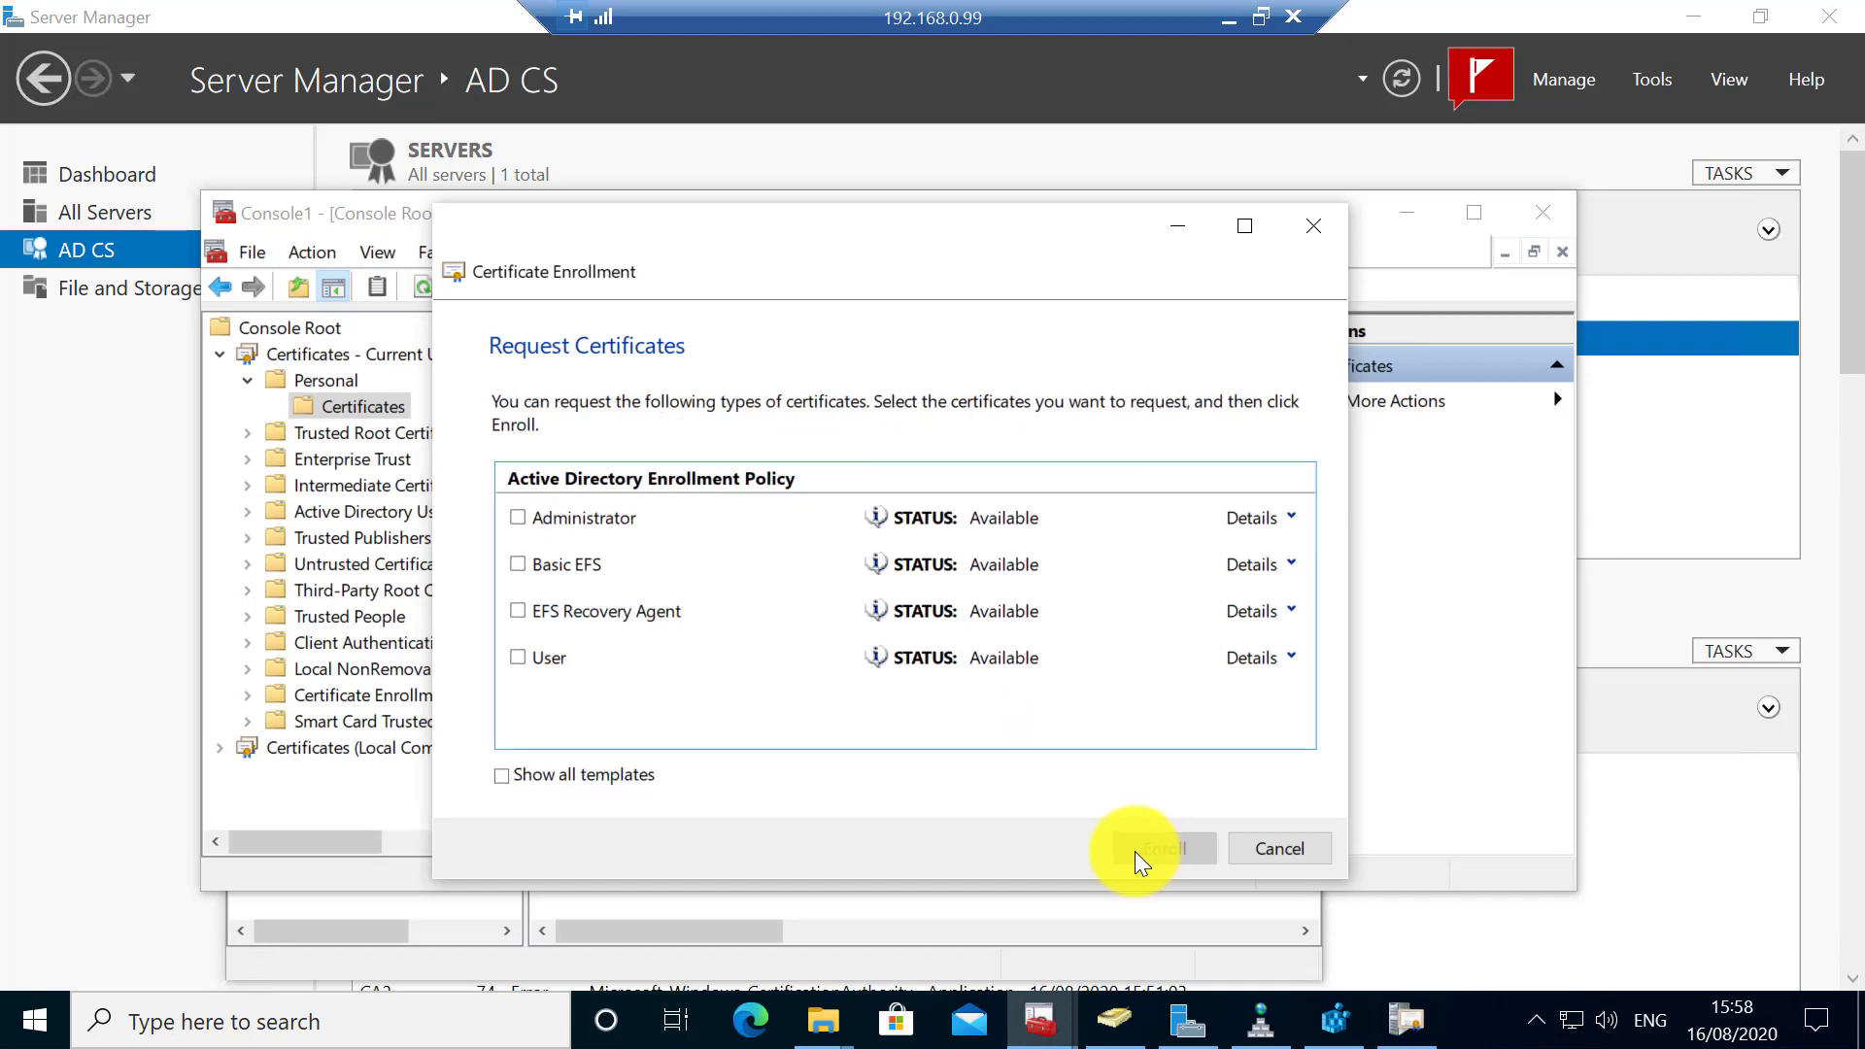
{"action": "left_click", "coordinate": [516, 658]}
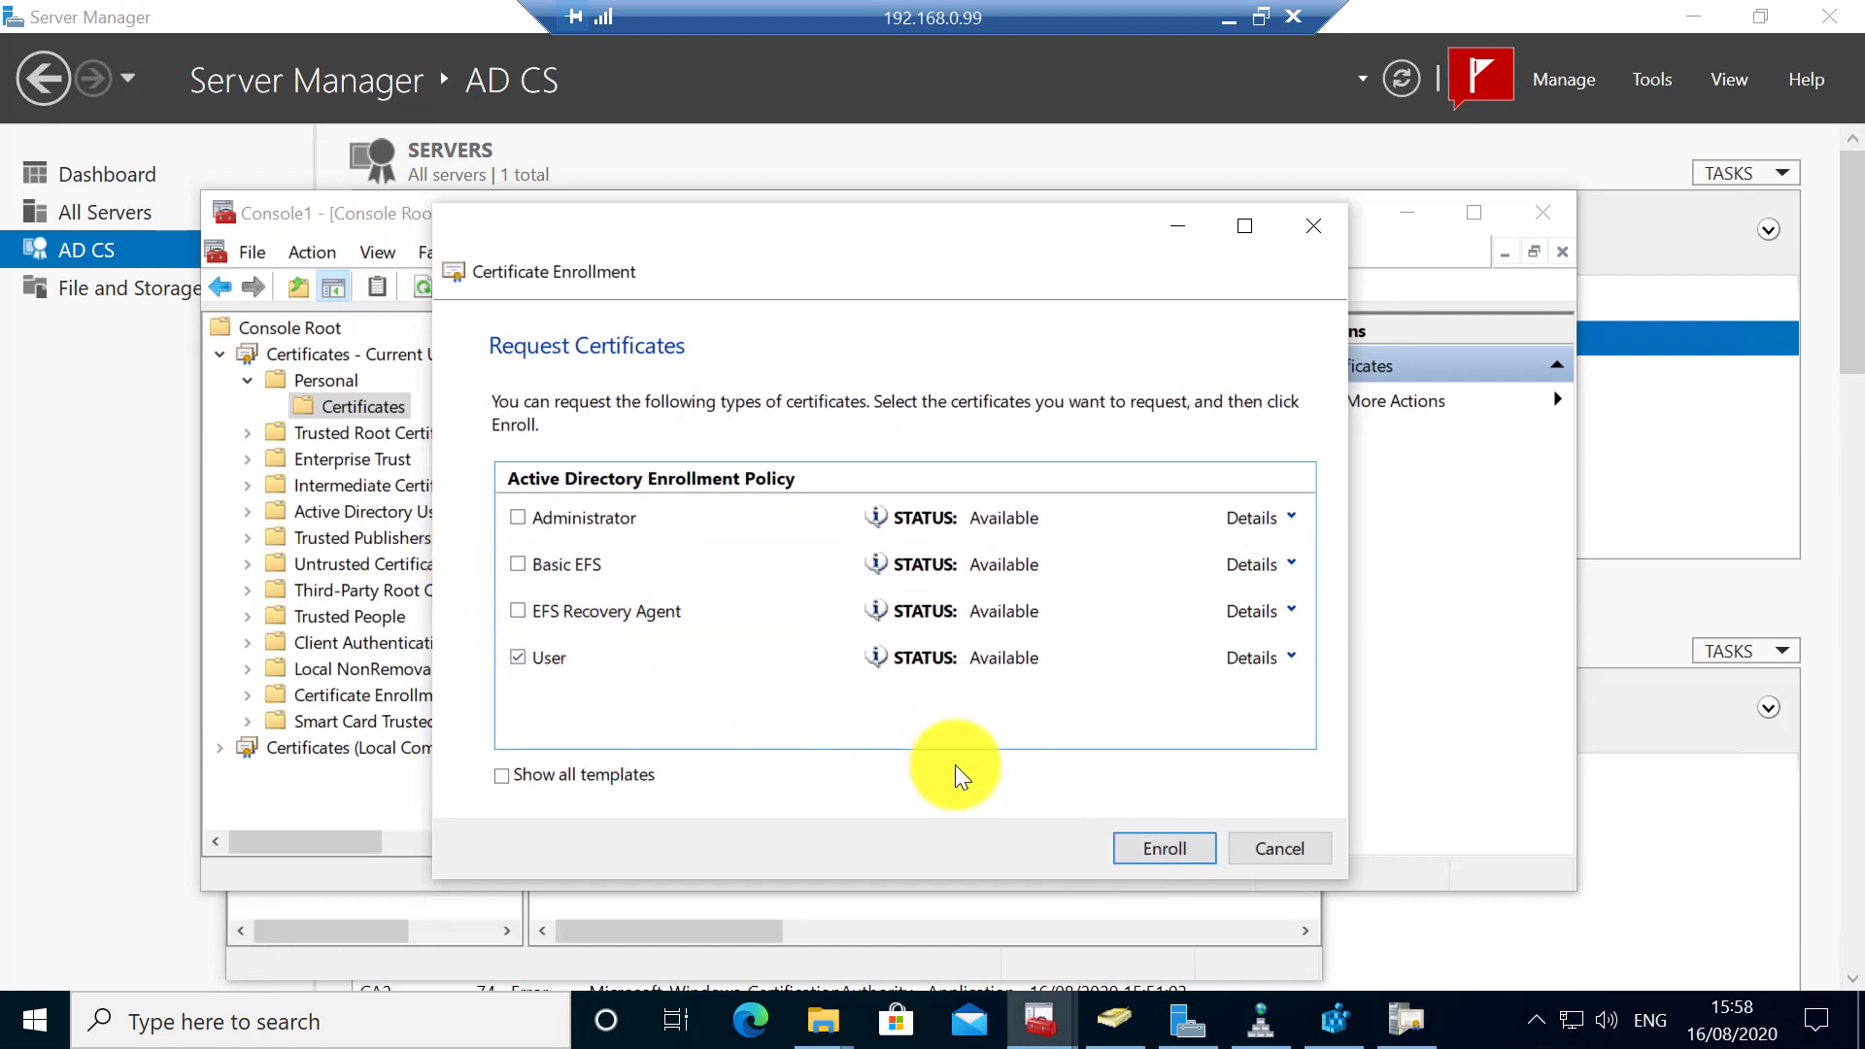
{"action": "left_click", "coordinate": [1128, 851]}
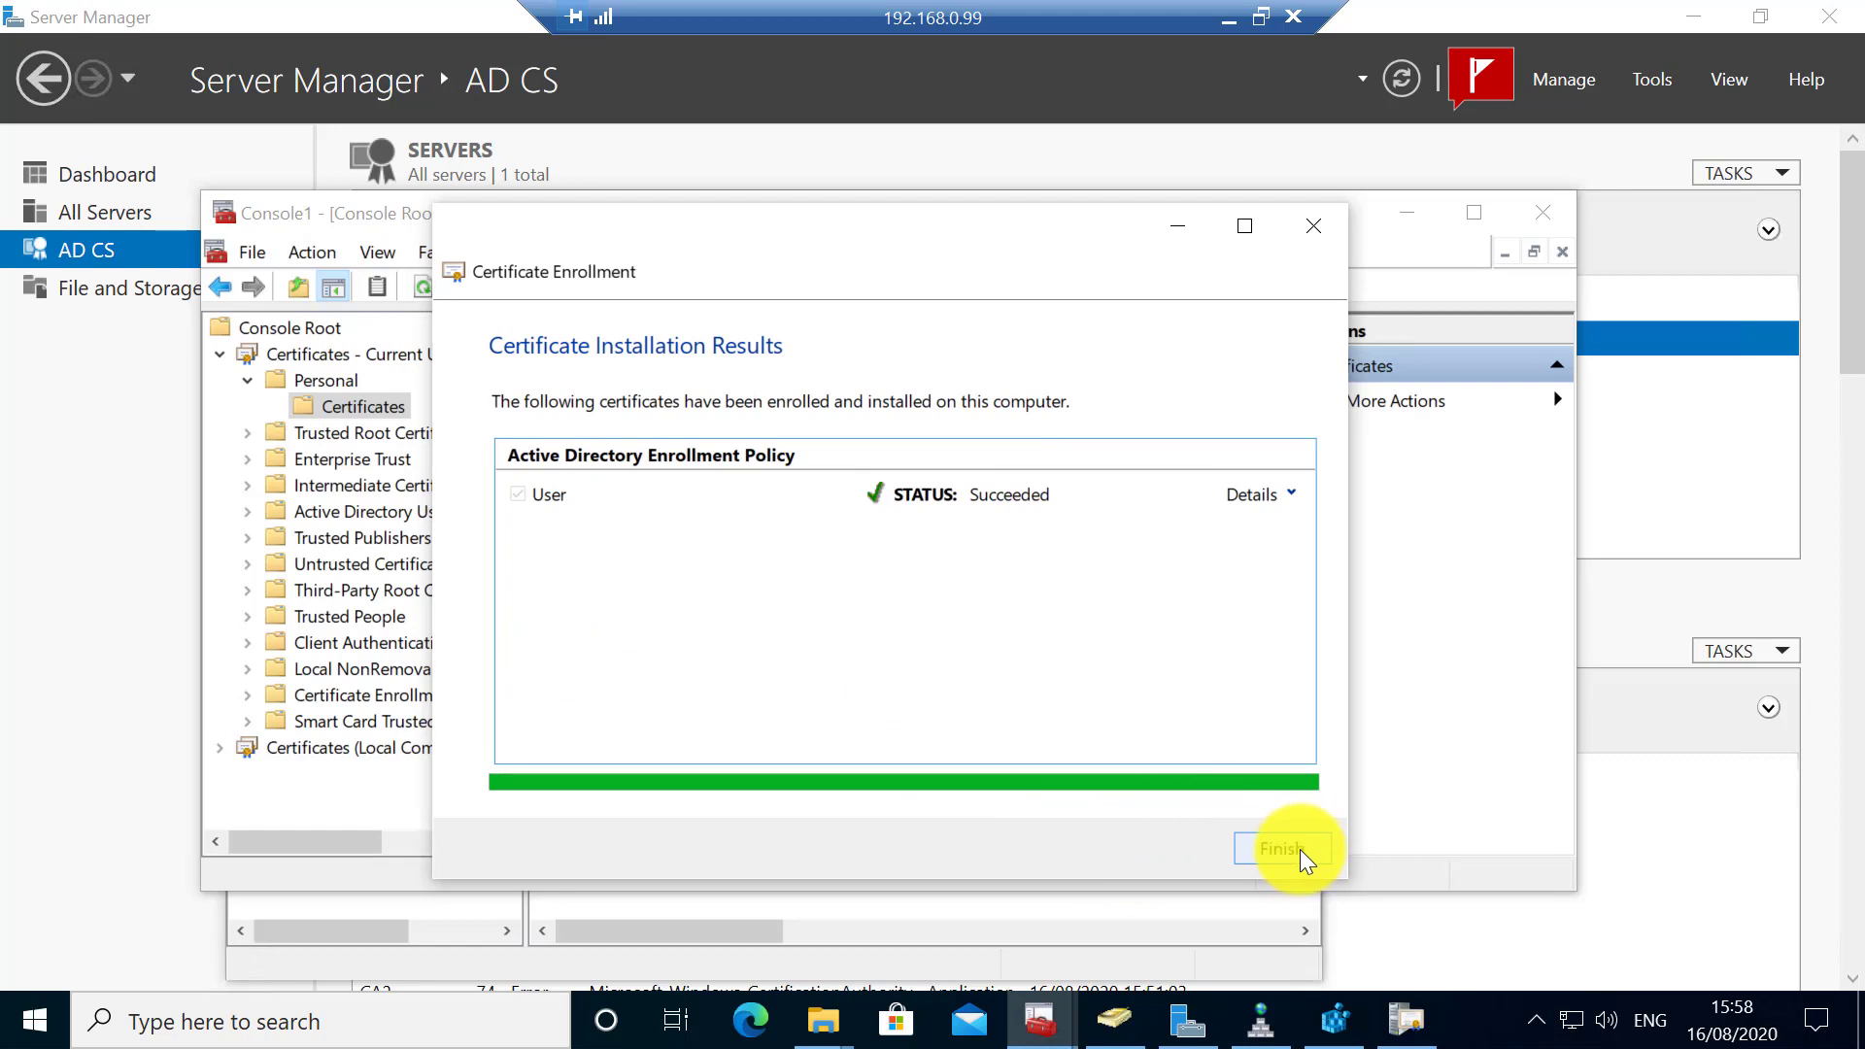
{"action": "left_click", "coordinate": [1298, 848]}
- Open the Administrator certificate and verify its chain leads straight to rdcloudcompute-Root-CA
{"action": "double_click", "coordinate": [591, 370]}
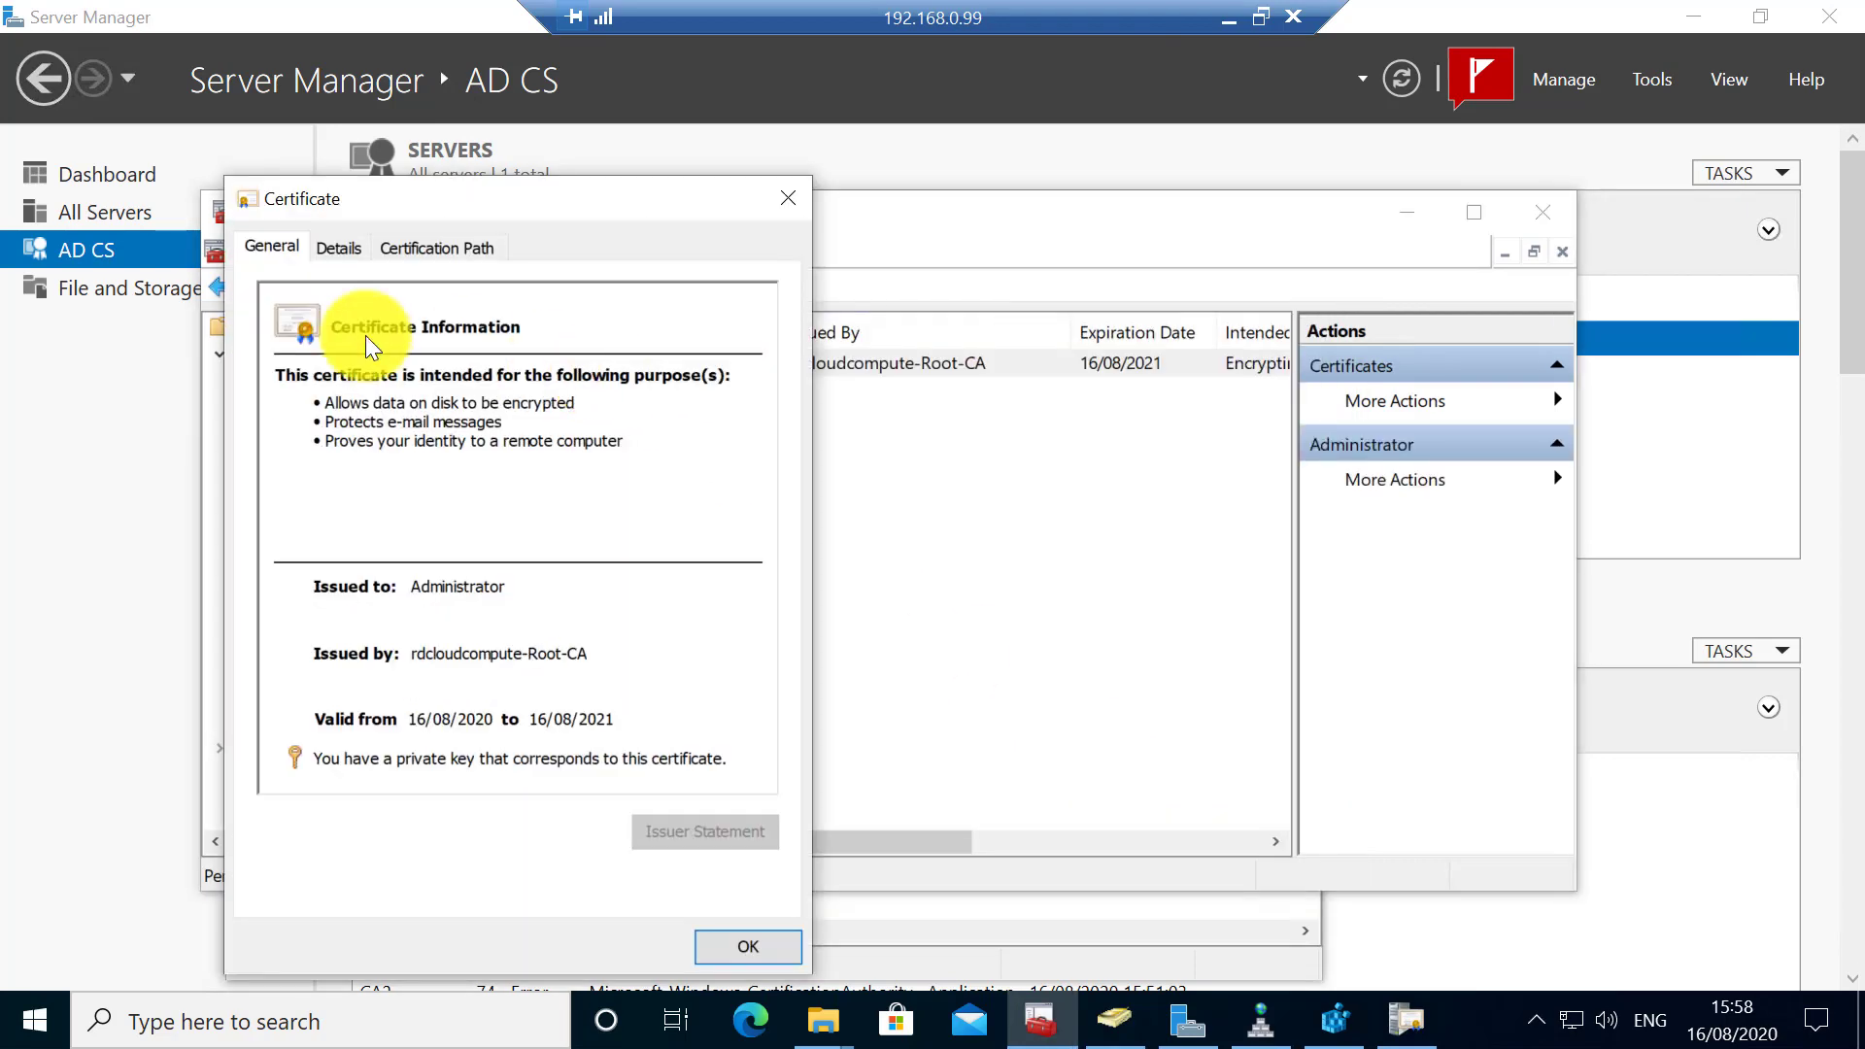
{"action": "left_click", "coordinate": [415, 248]}
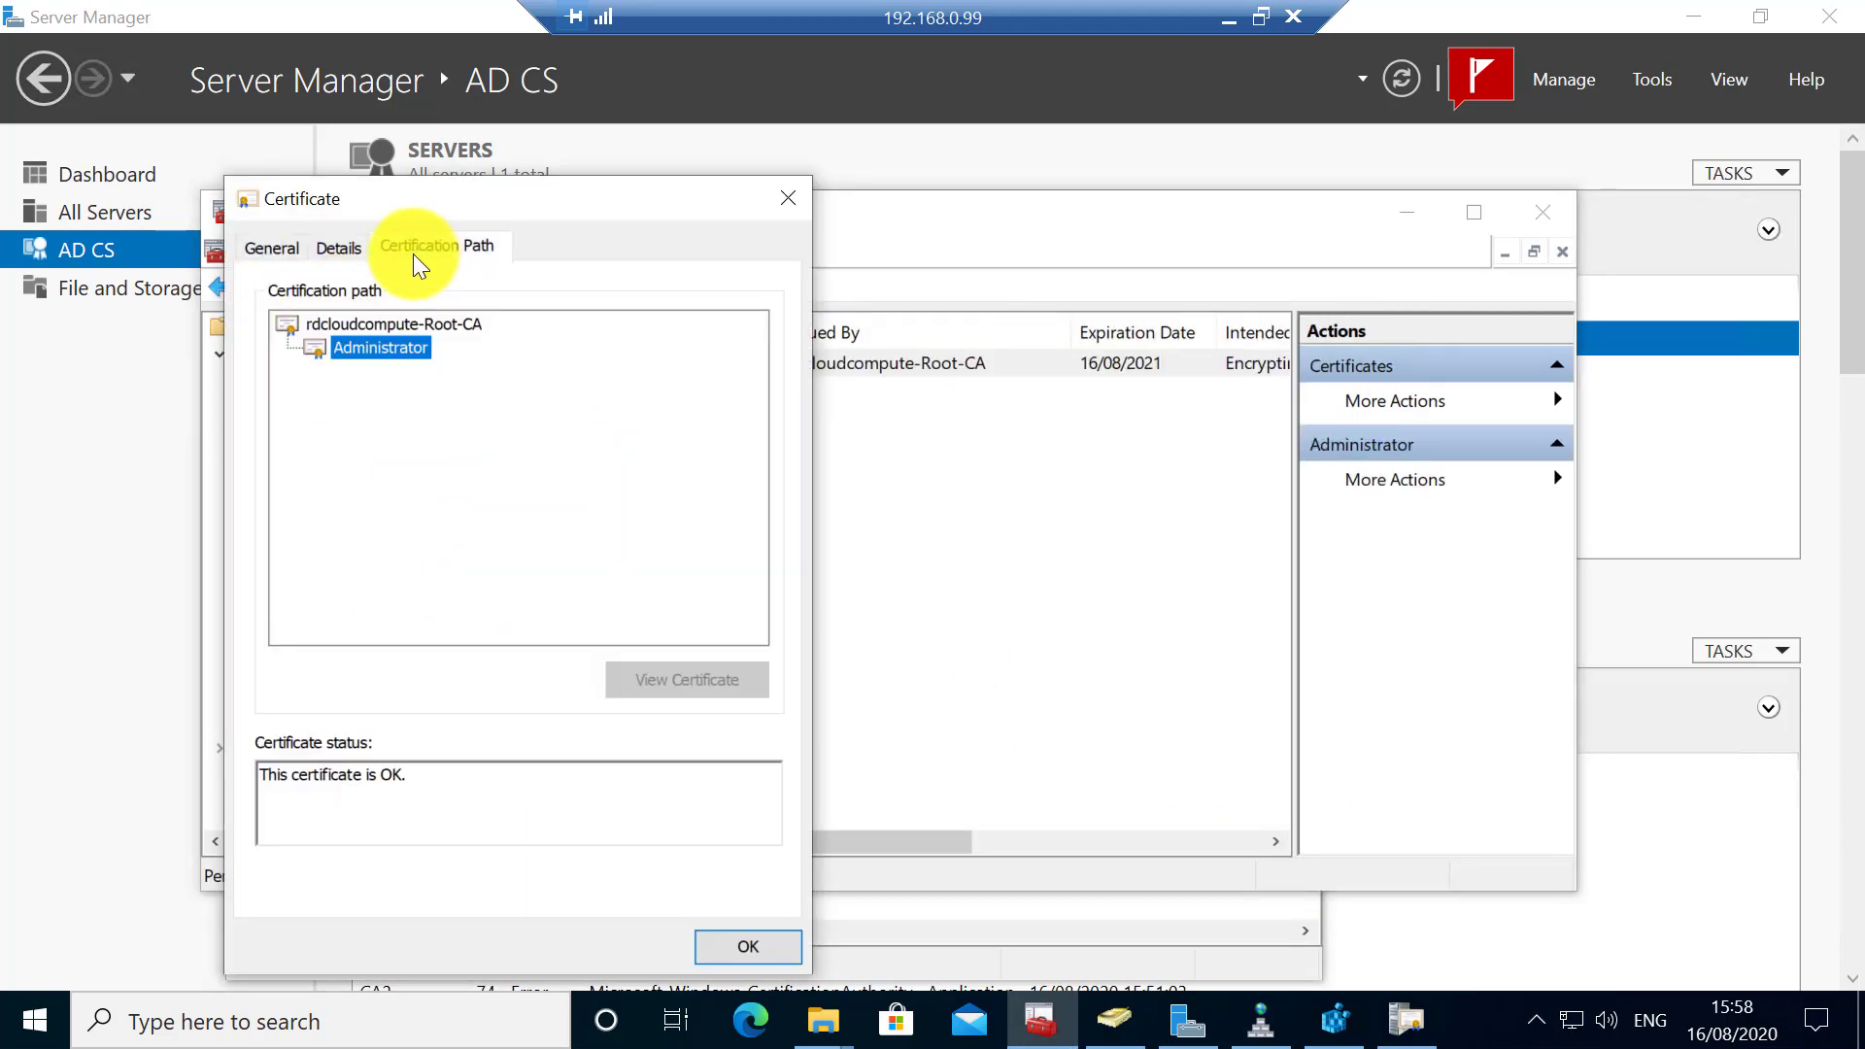
{"action": "left_click", "coordinate": [775, 200]}
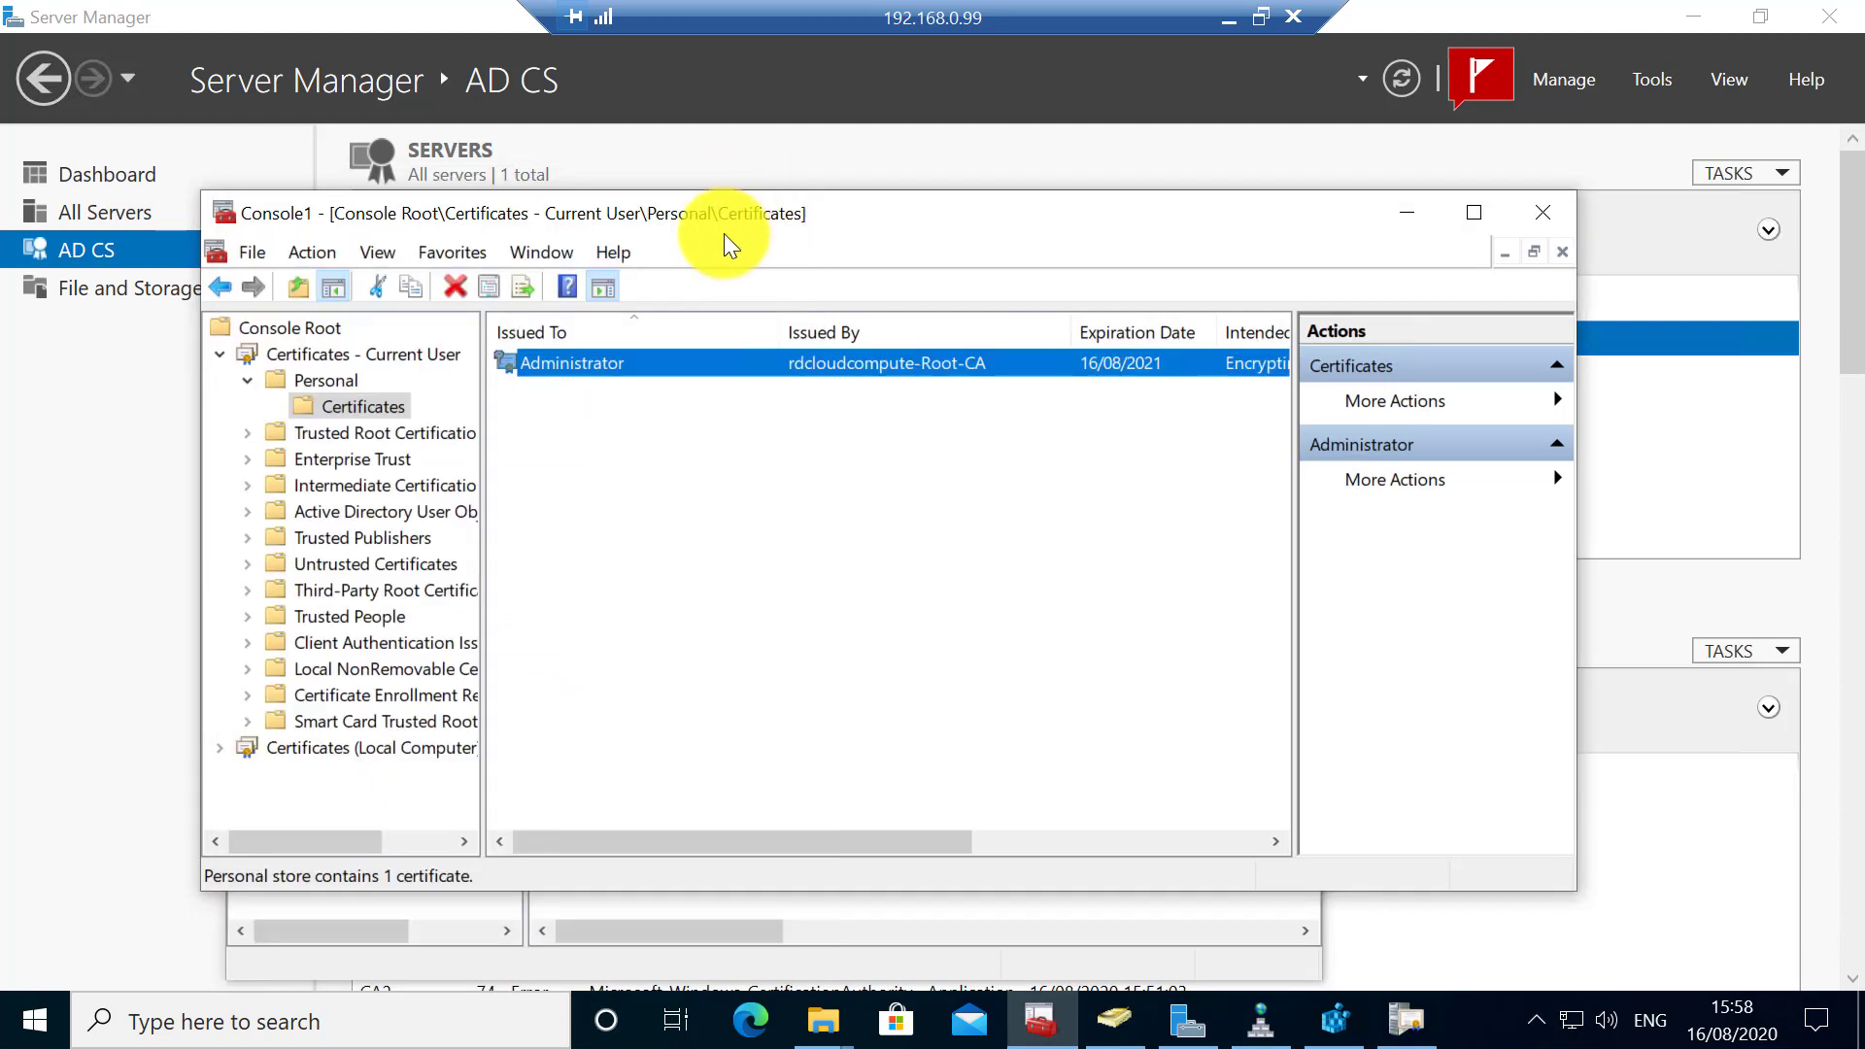
- Delete the root-issued Administrator certificate and start a new certificate request
{"action": "right_click", "coordinate": [569, 360]}
{"action": "left_click", "coordinate": [657, 532]}
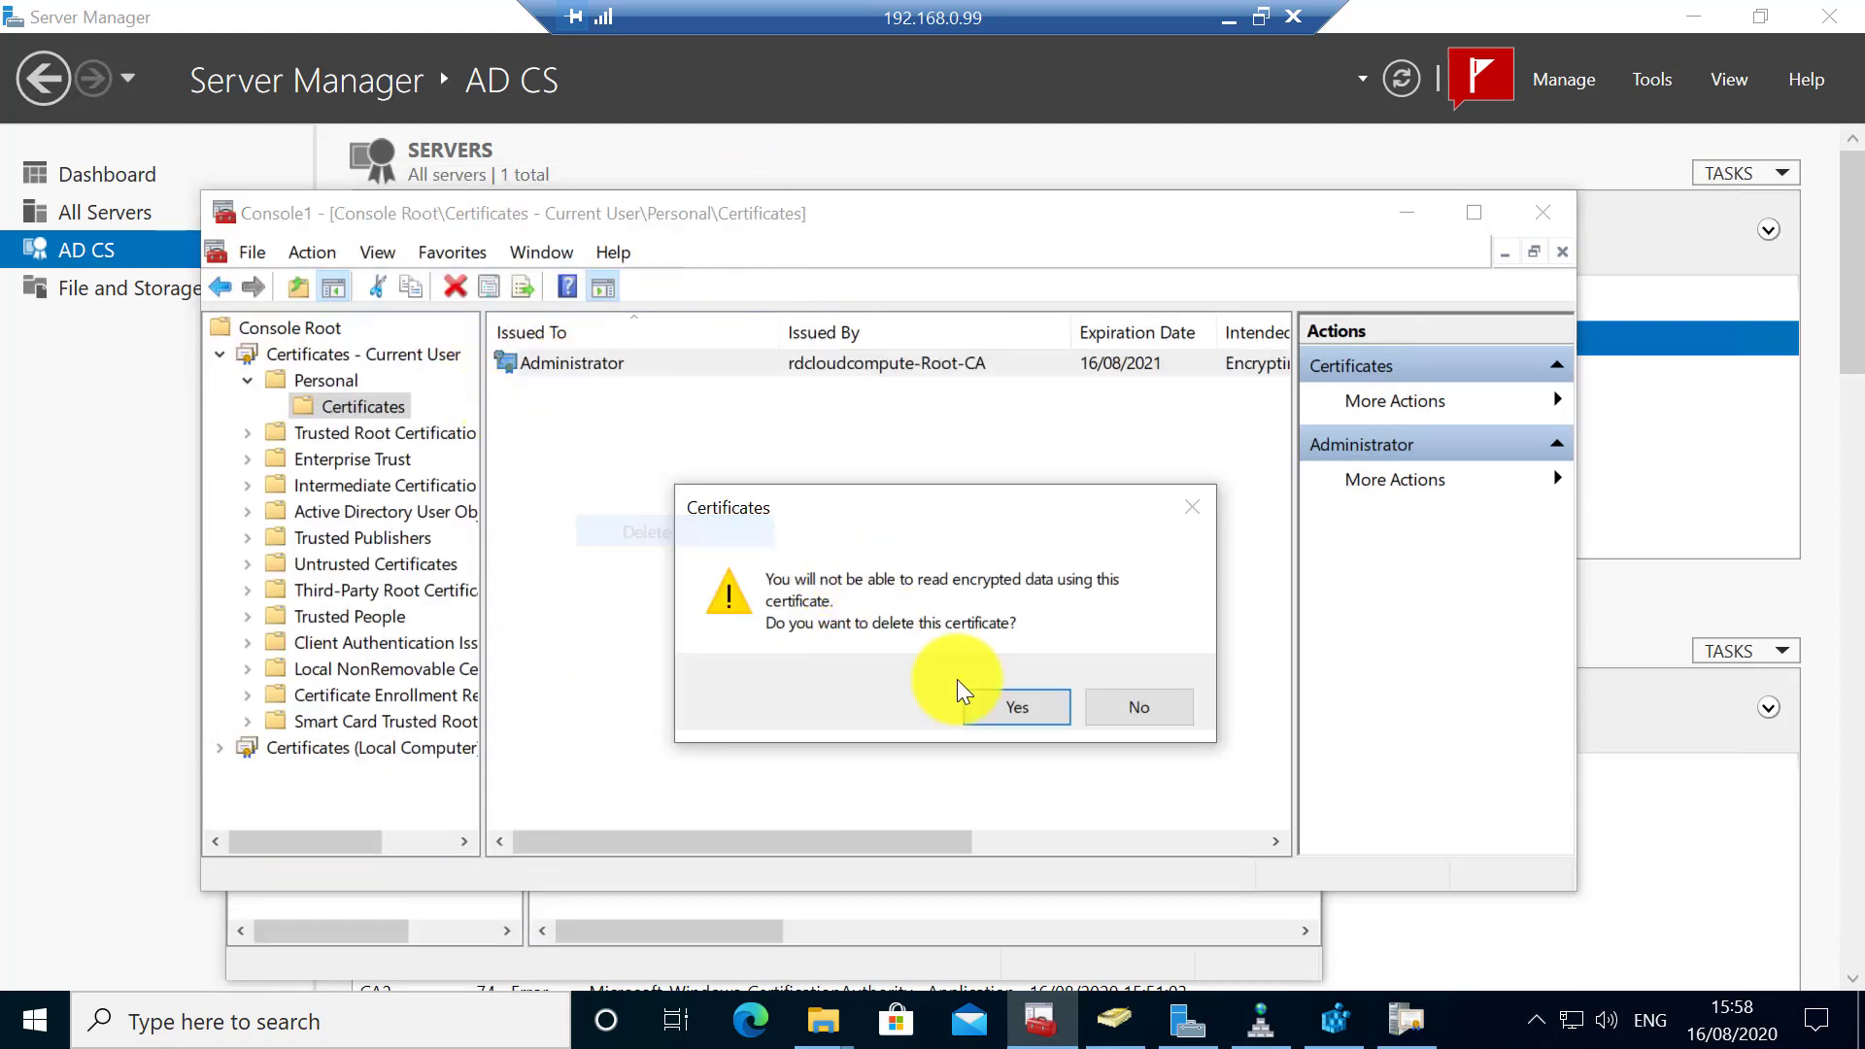
{"action": "left_click", "coordinate": [1006, 709]}
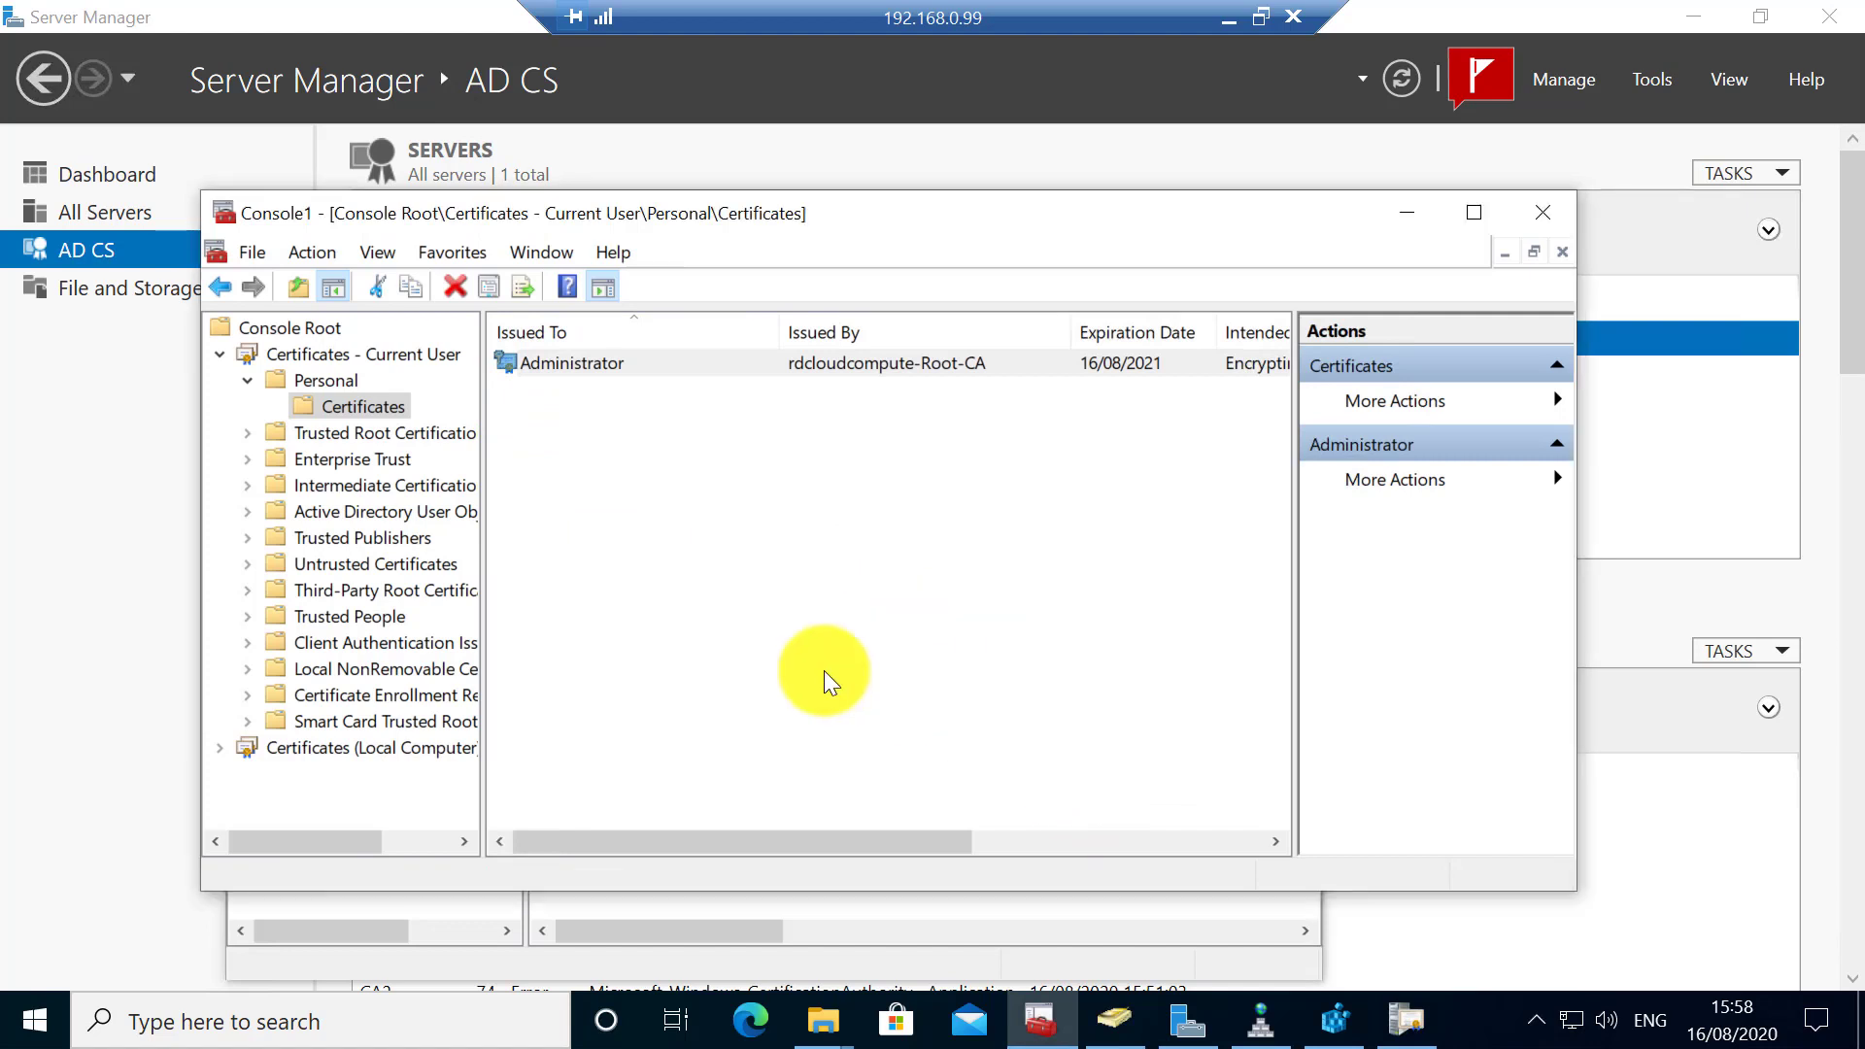
{"action": "right_click", "coordinate": [579, 470]}
{"action": "mouse_move", "coordinate": [667, 486]}
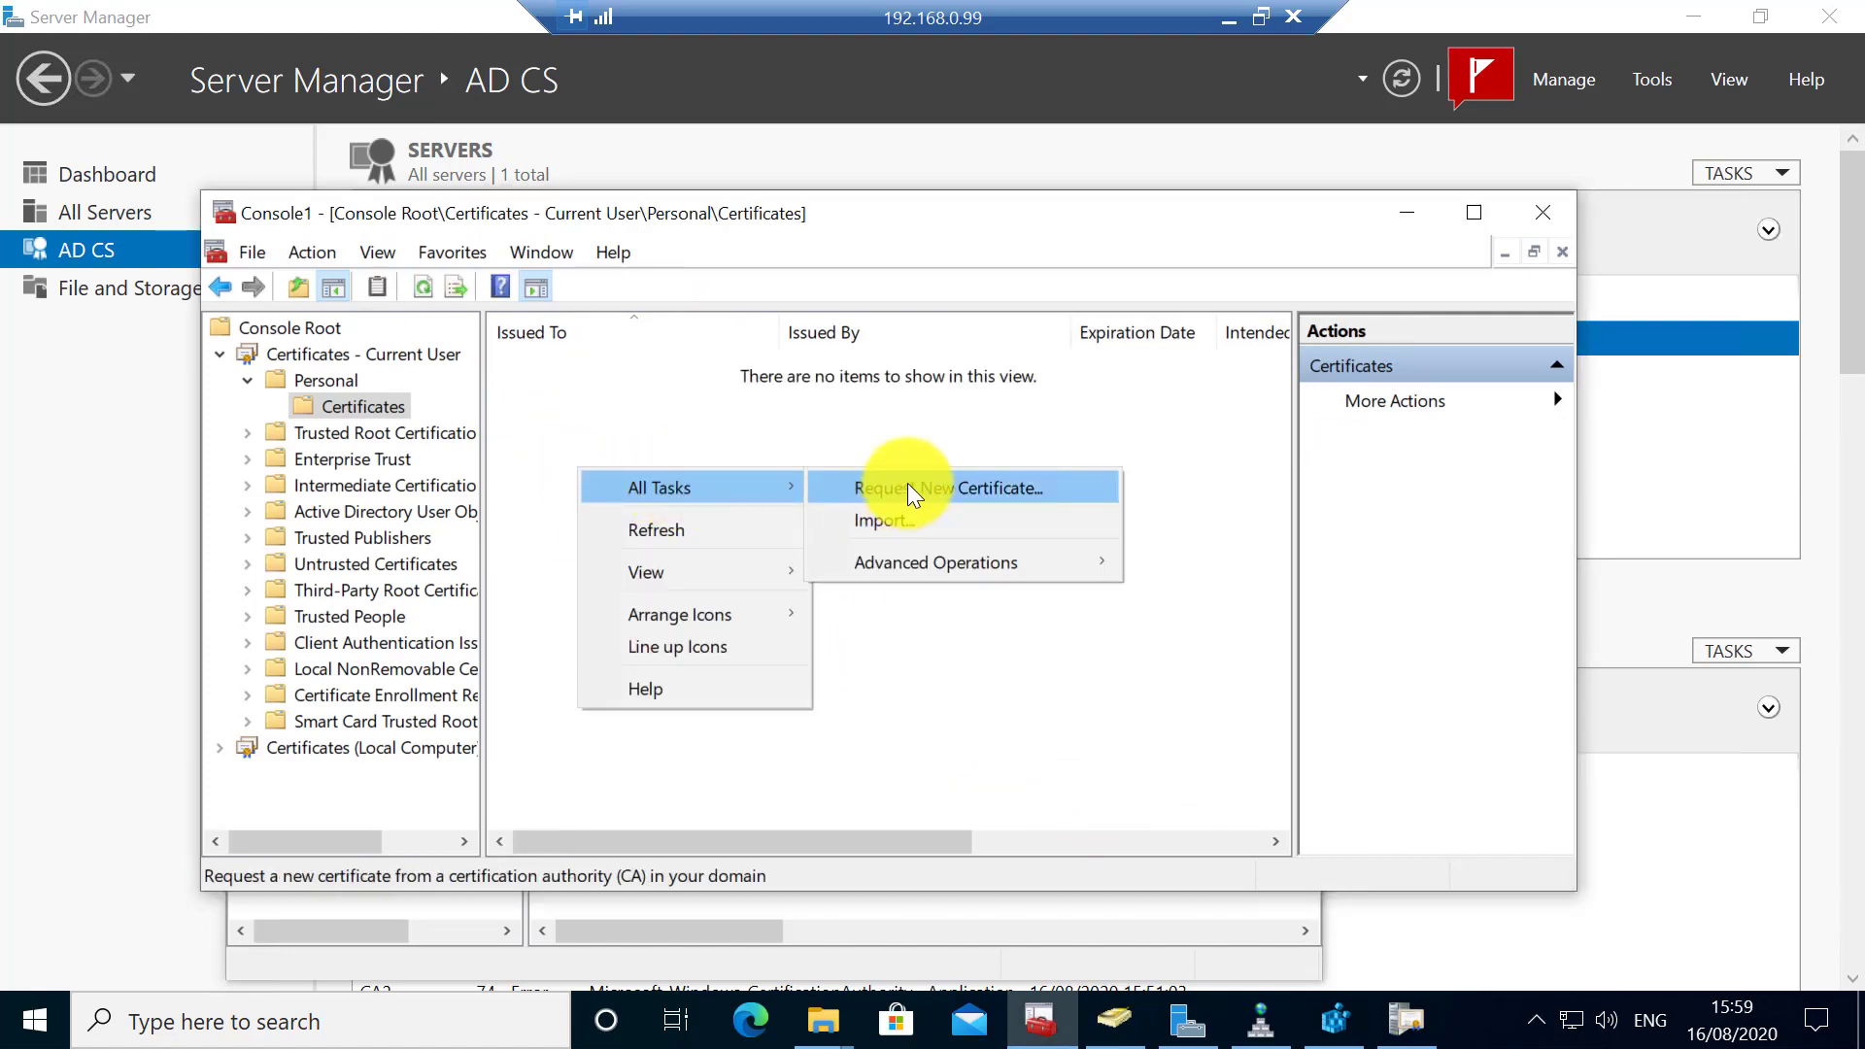
{"action": "left_click", "coordinate": [907, 488]}
{"action": "left_click", "coordinate": [1163, 849]}
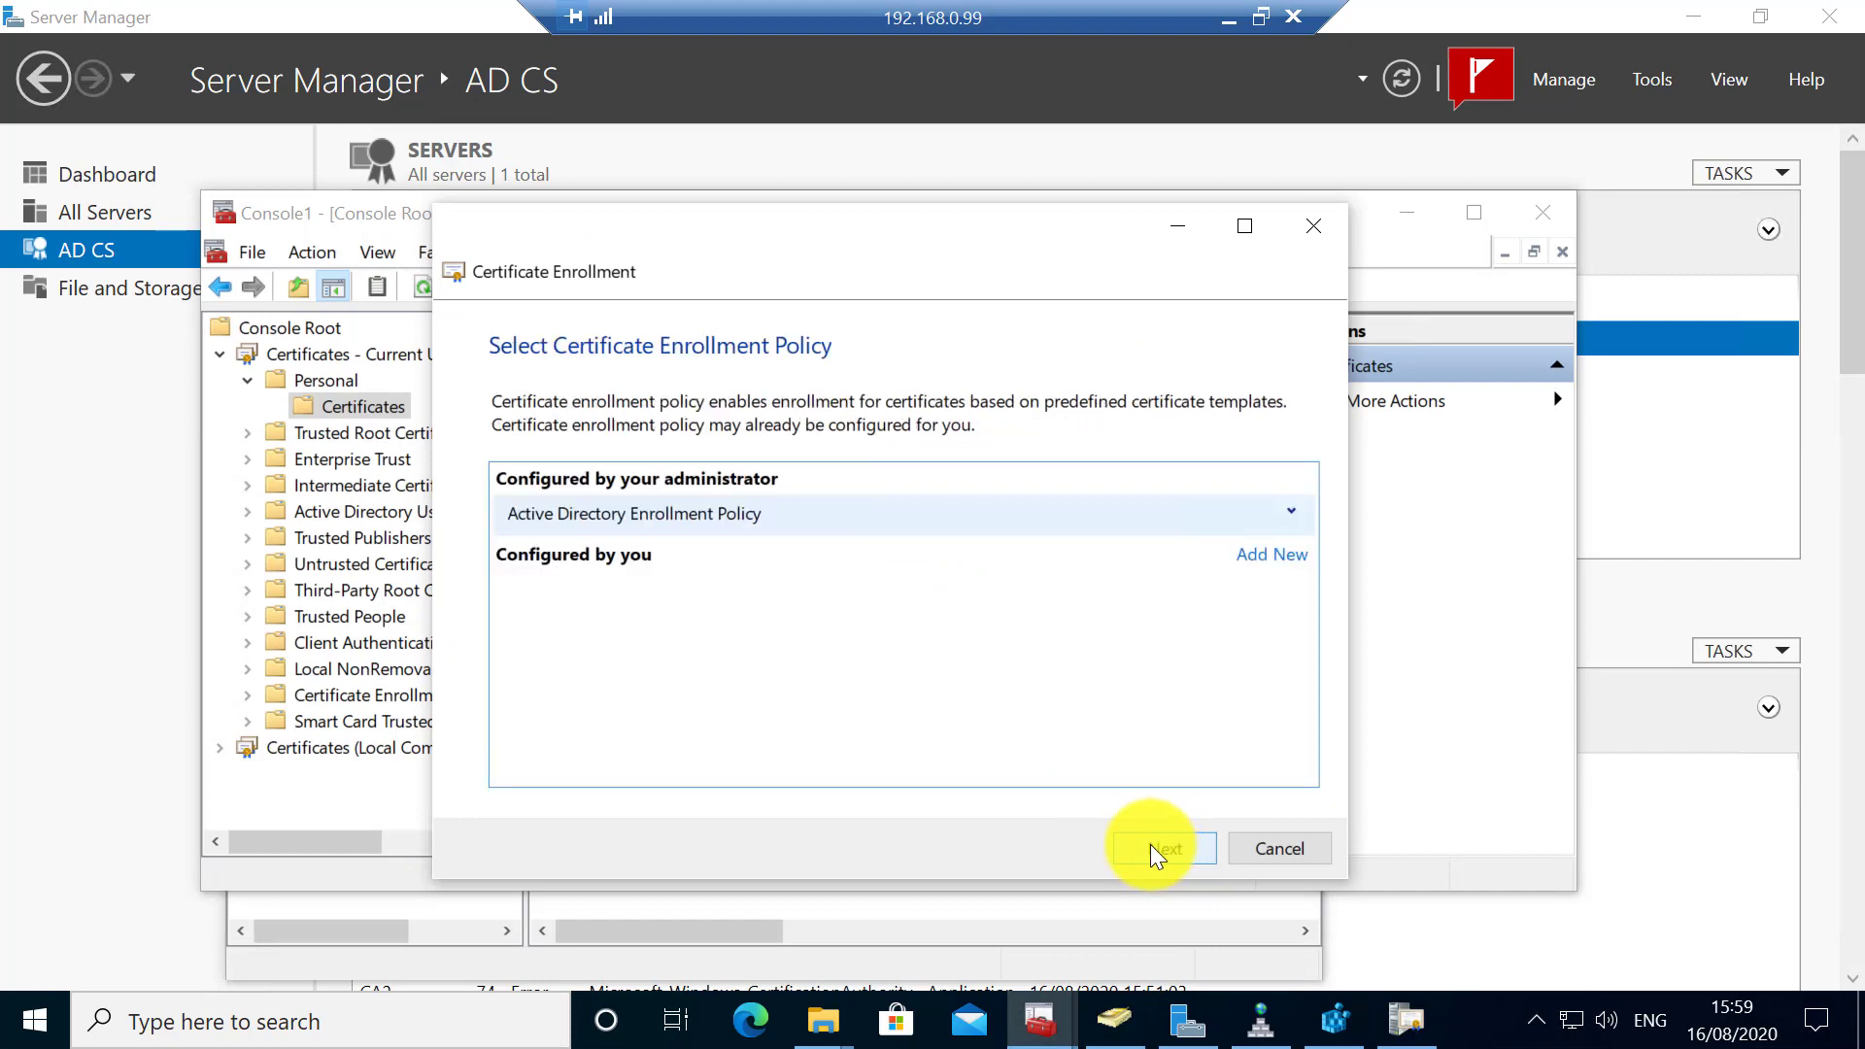
{"action": "left_click", "coordinate": [1139, 848]}
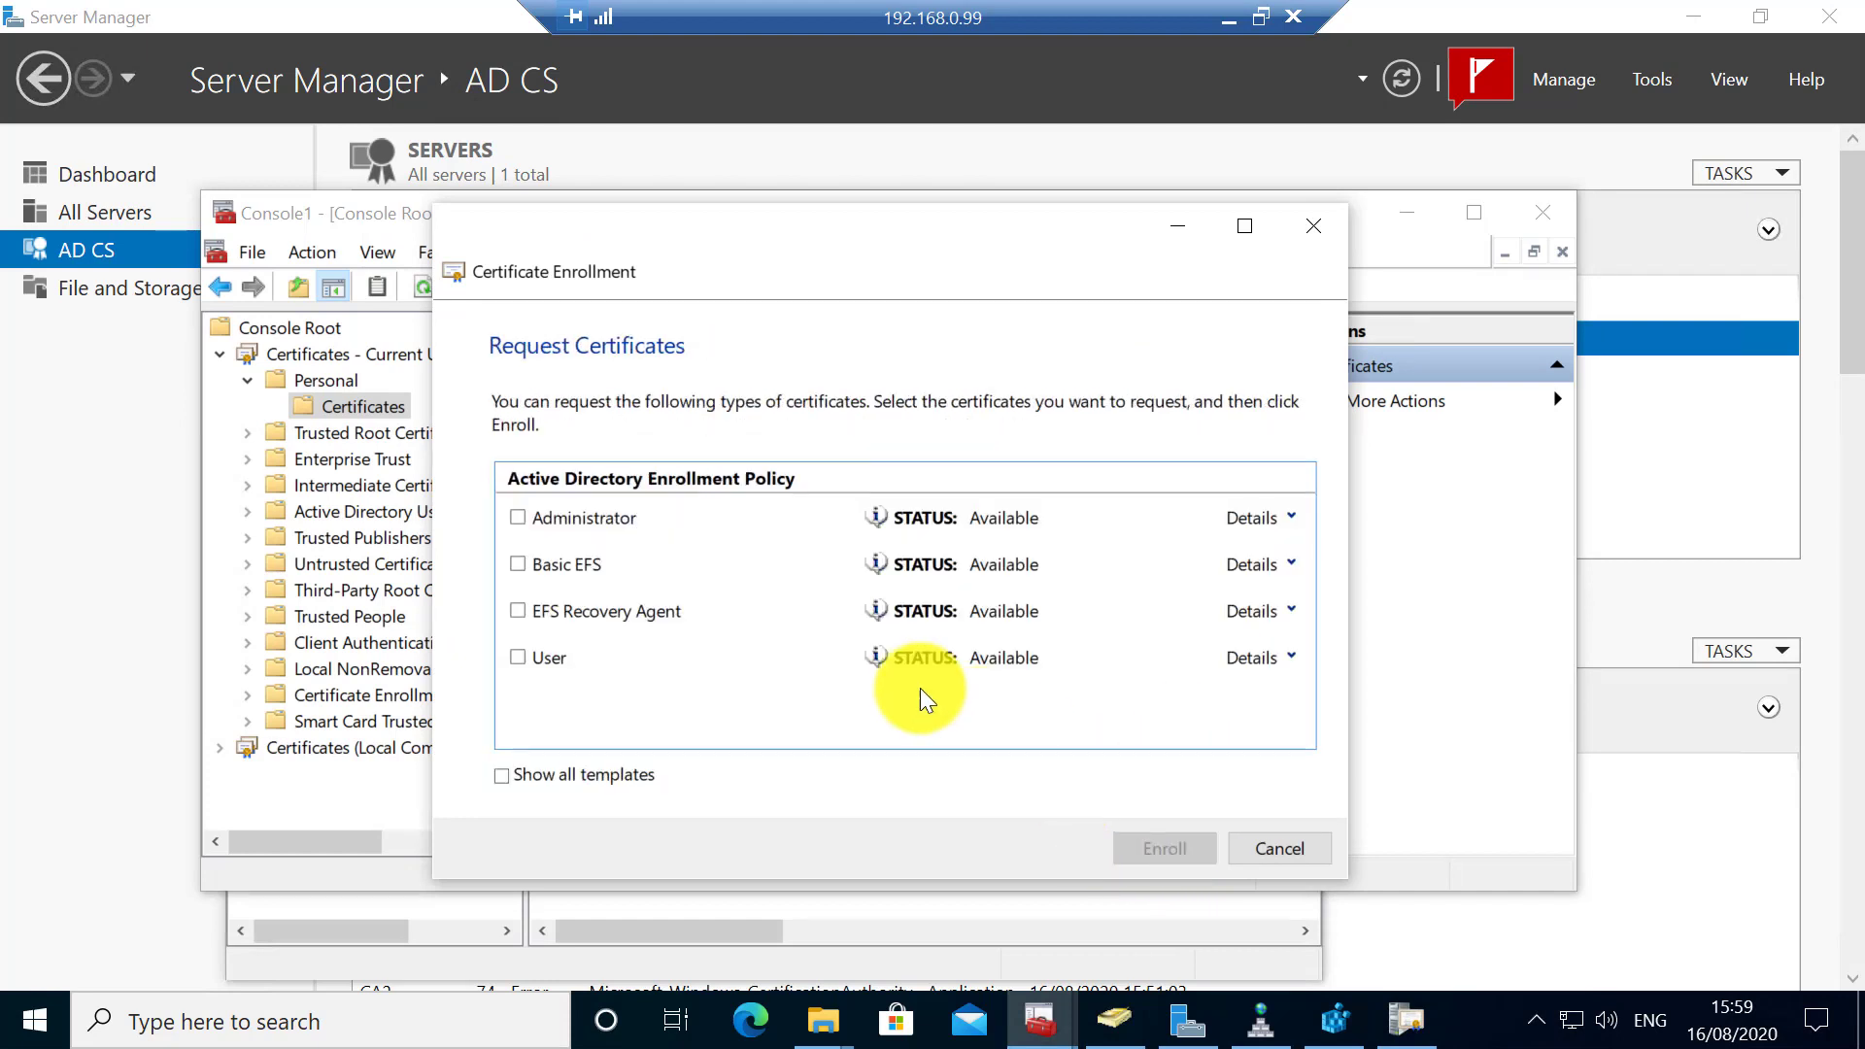
- Enroll a User certificate with rdcloudcompute-Root-CA unticked so only the Issuing CA issues it
{"action": "left_click", "coordinate": [519, 656]}
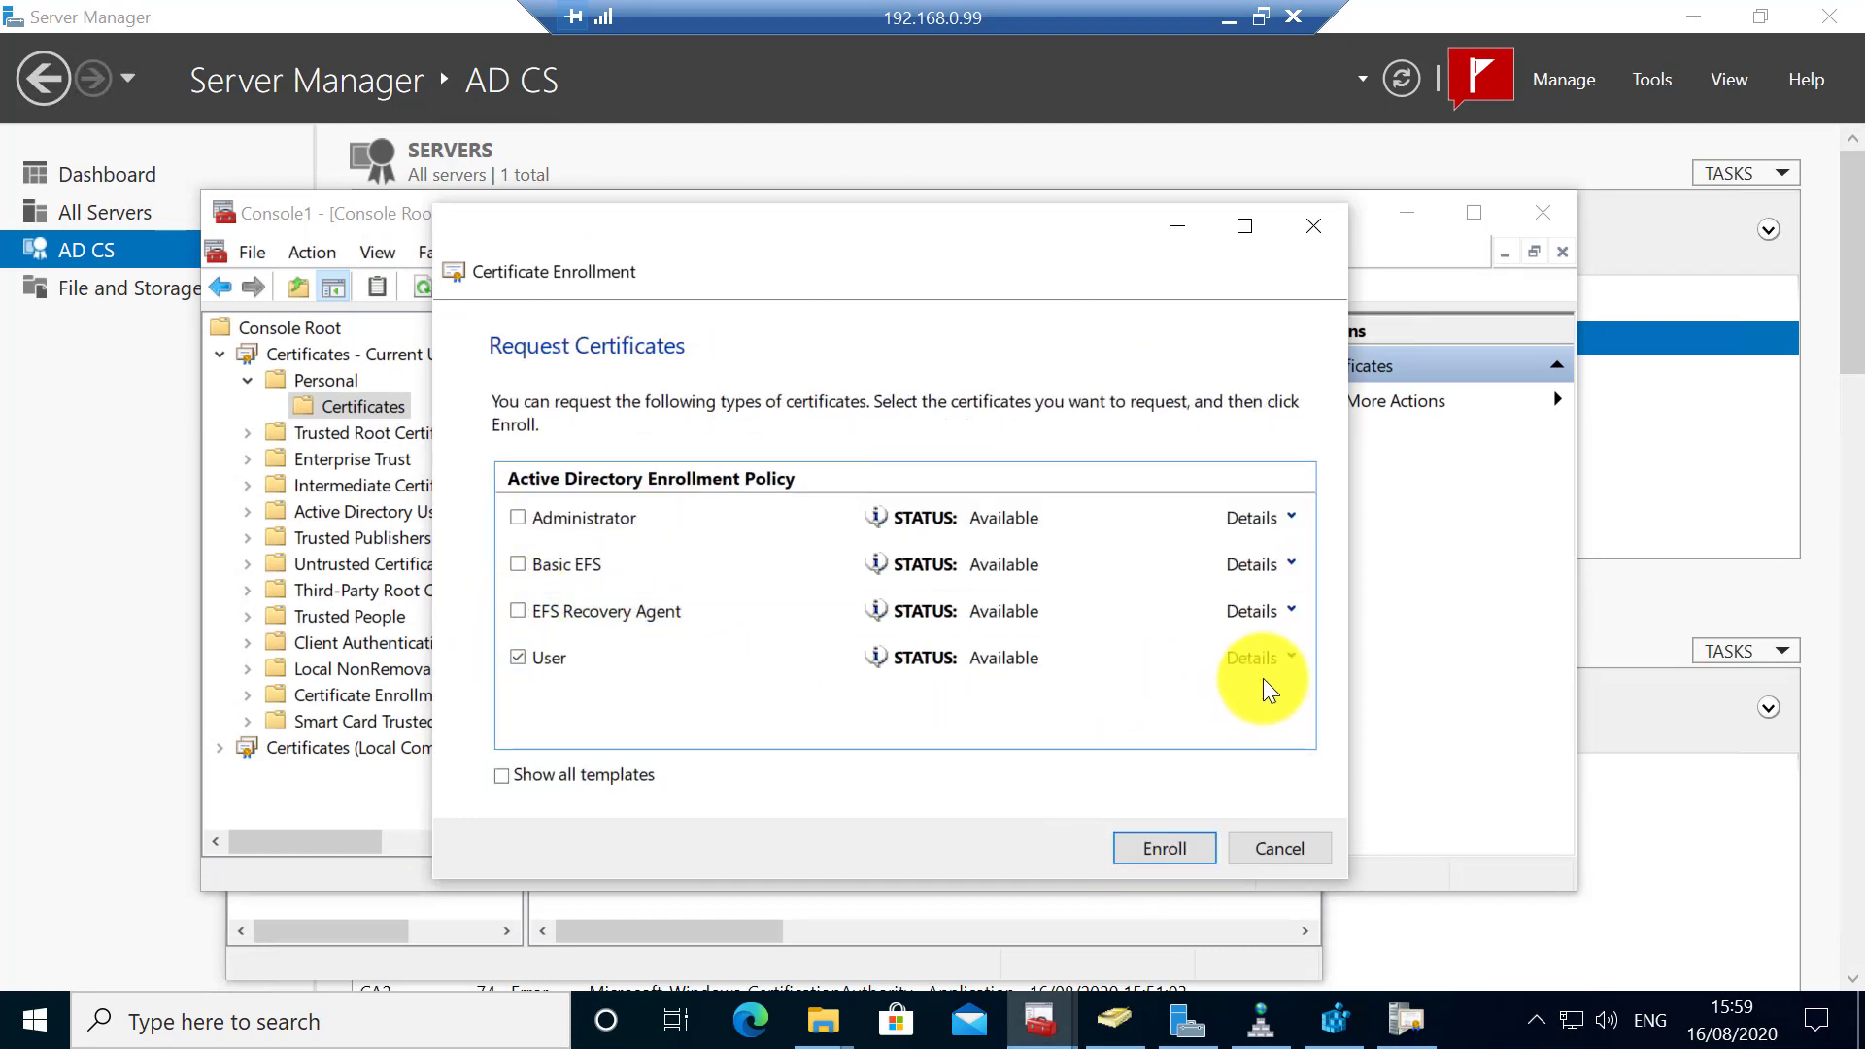
{"action": "left_click", "coordinate": [1294, 657]}
{"action": "left_click", "coordinate": [1201, 720]}
{"action": "left_click", "coordinate": [1006, 258]}
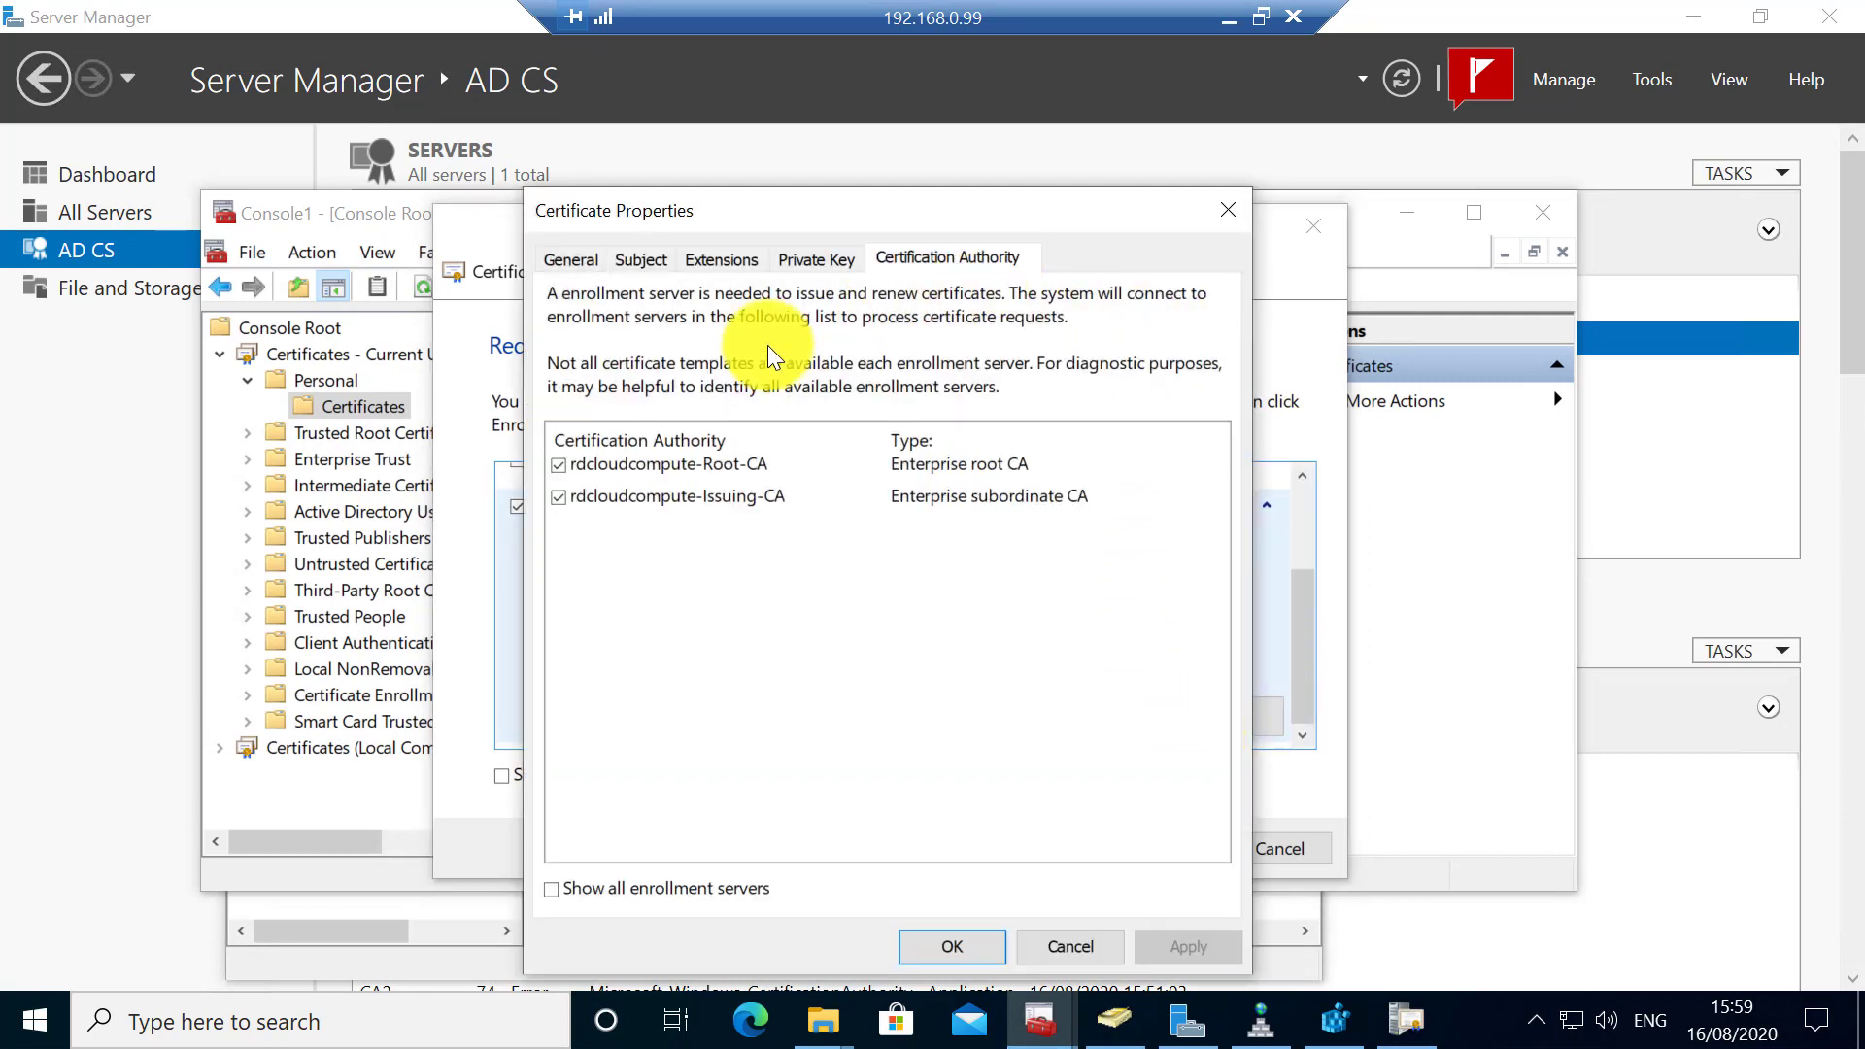
{"action": "left_click", "coordinate": [558, 465]}
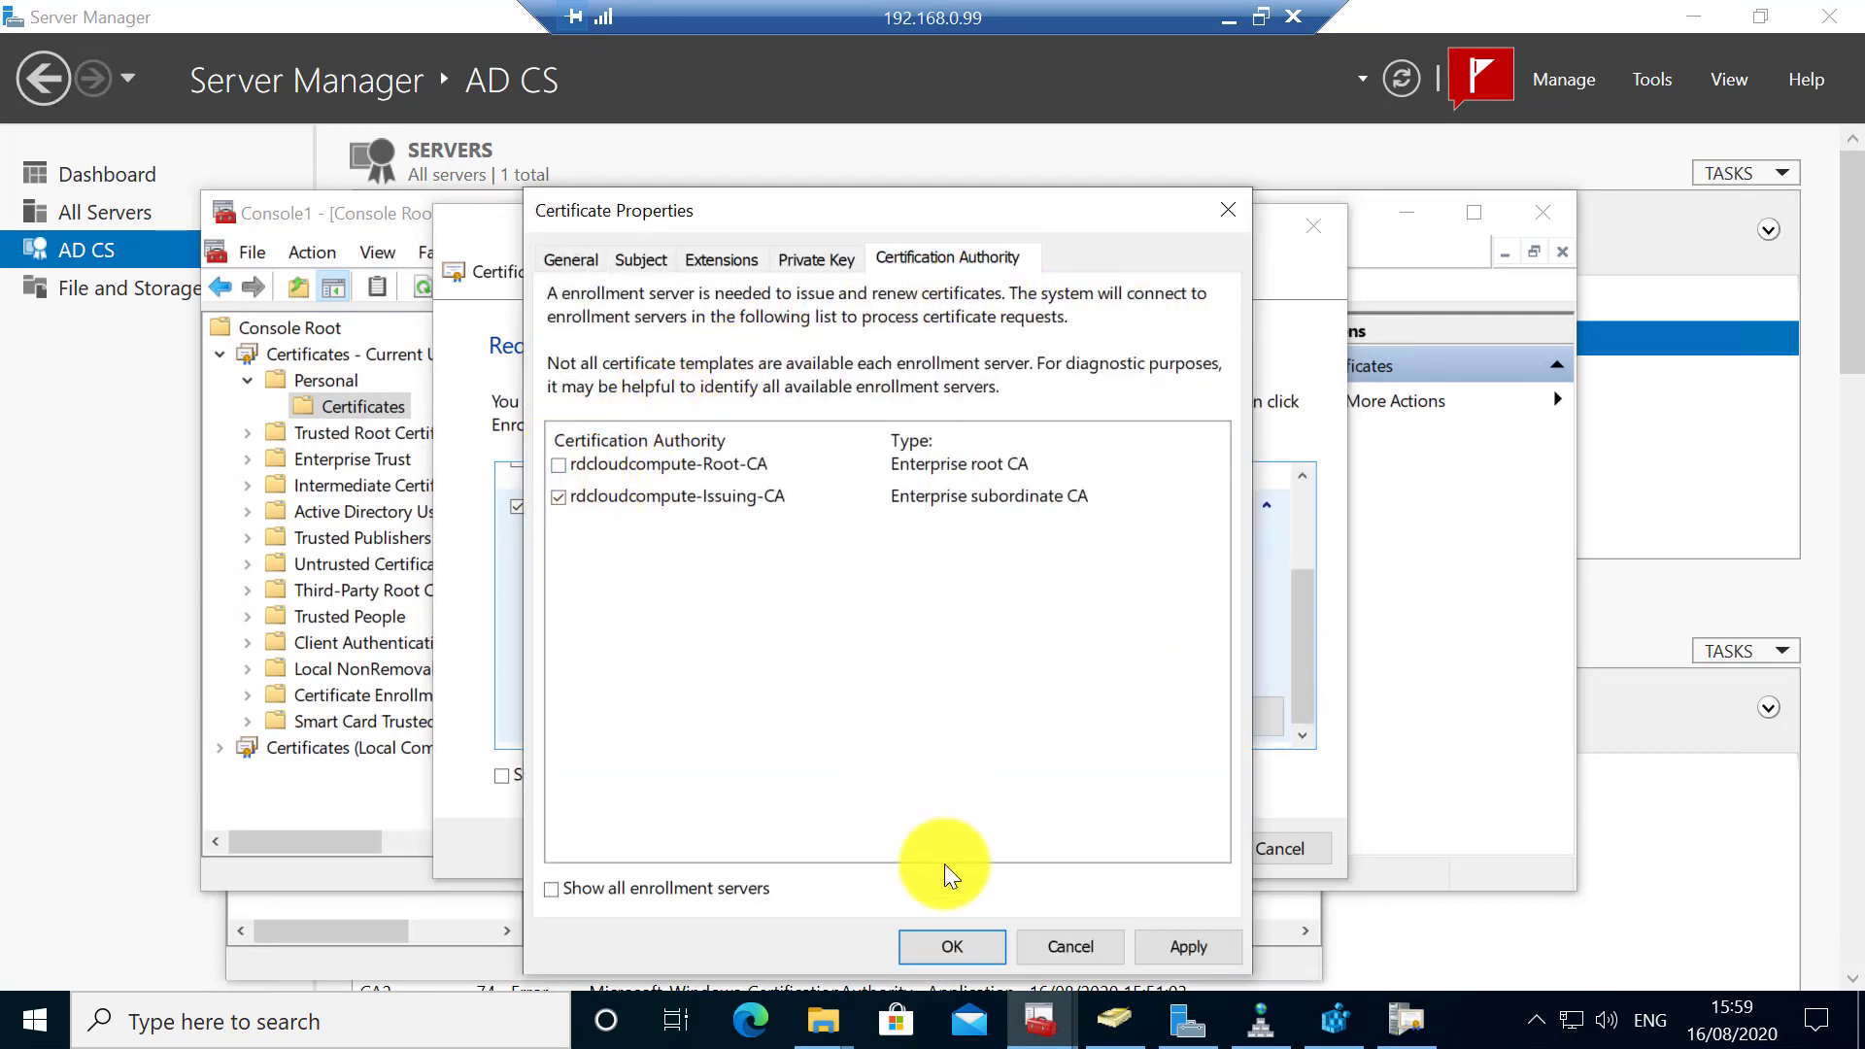
{"action": "left_click", "coordinate": [1187, 942]}
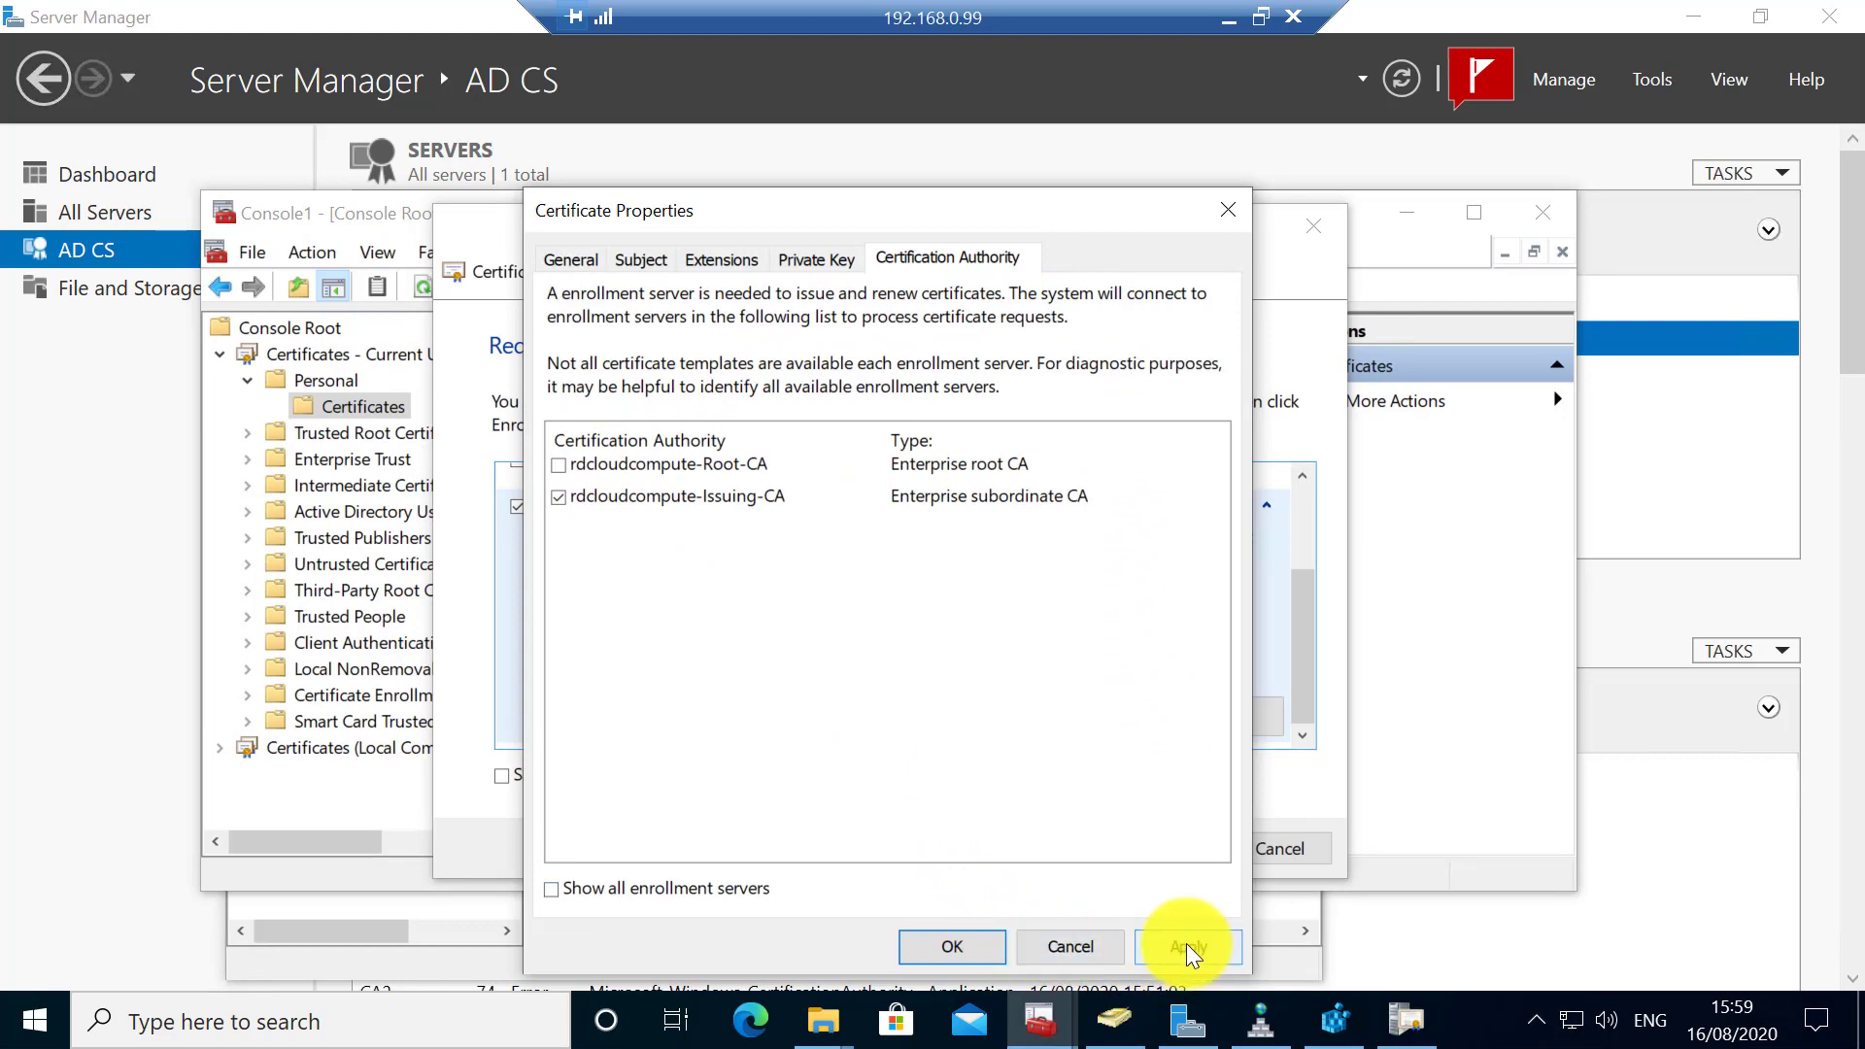
{"action": "left_click", "coordinate": [935, 941]}
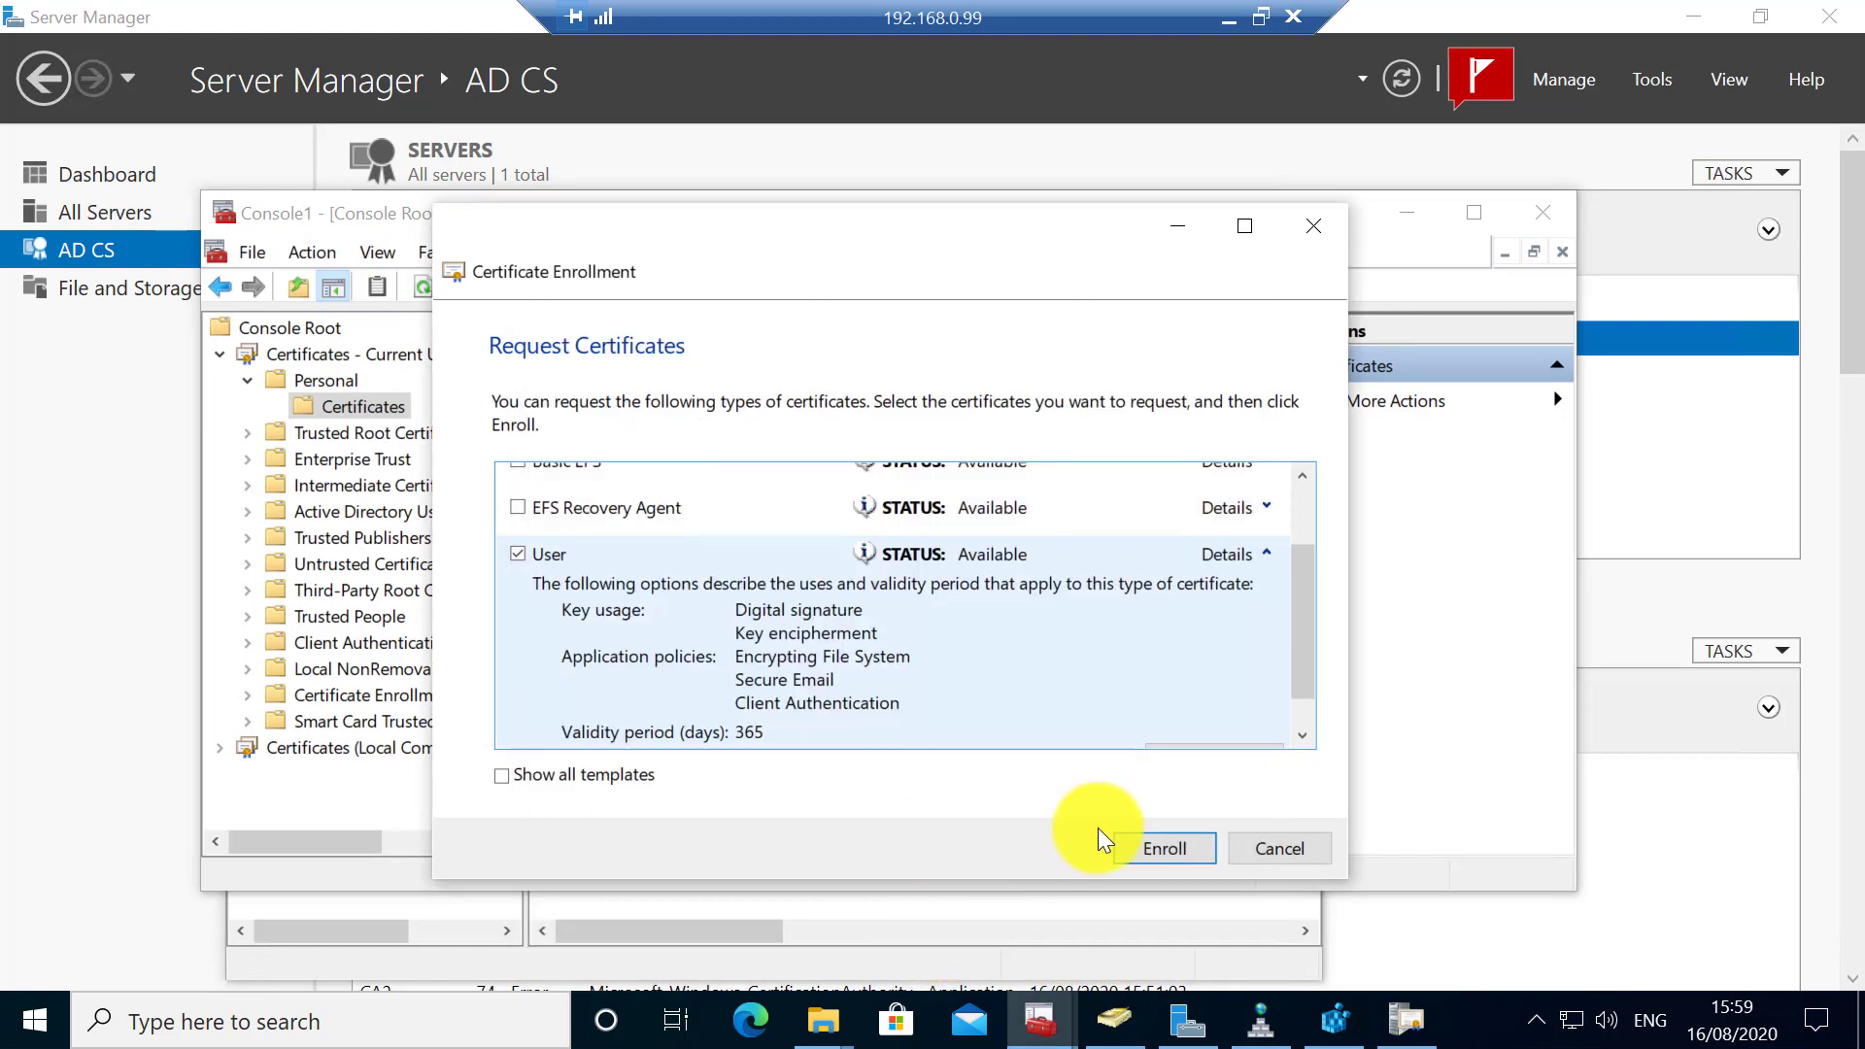
{"action": "left_click", "coordinate": [1166, 841]}
{"action": "left_click", "coordinate": [1280, 847]}
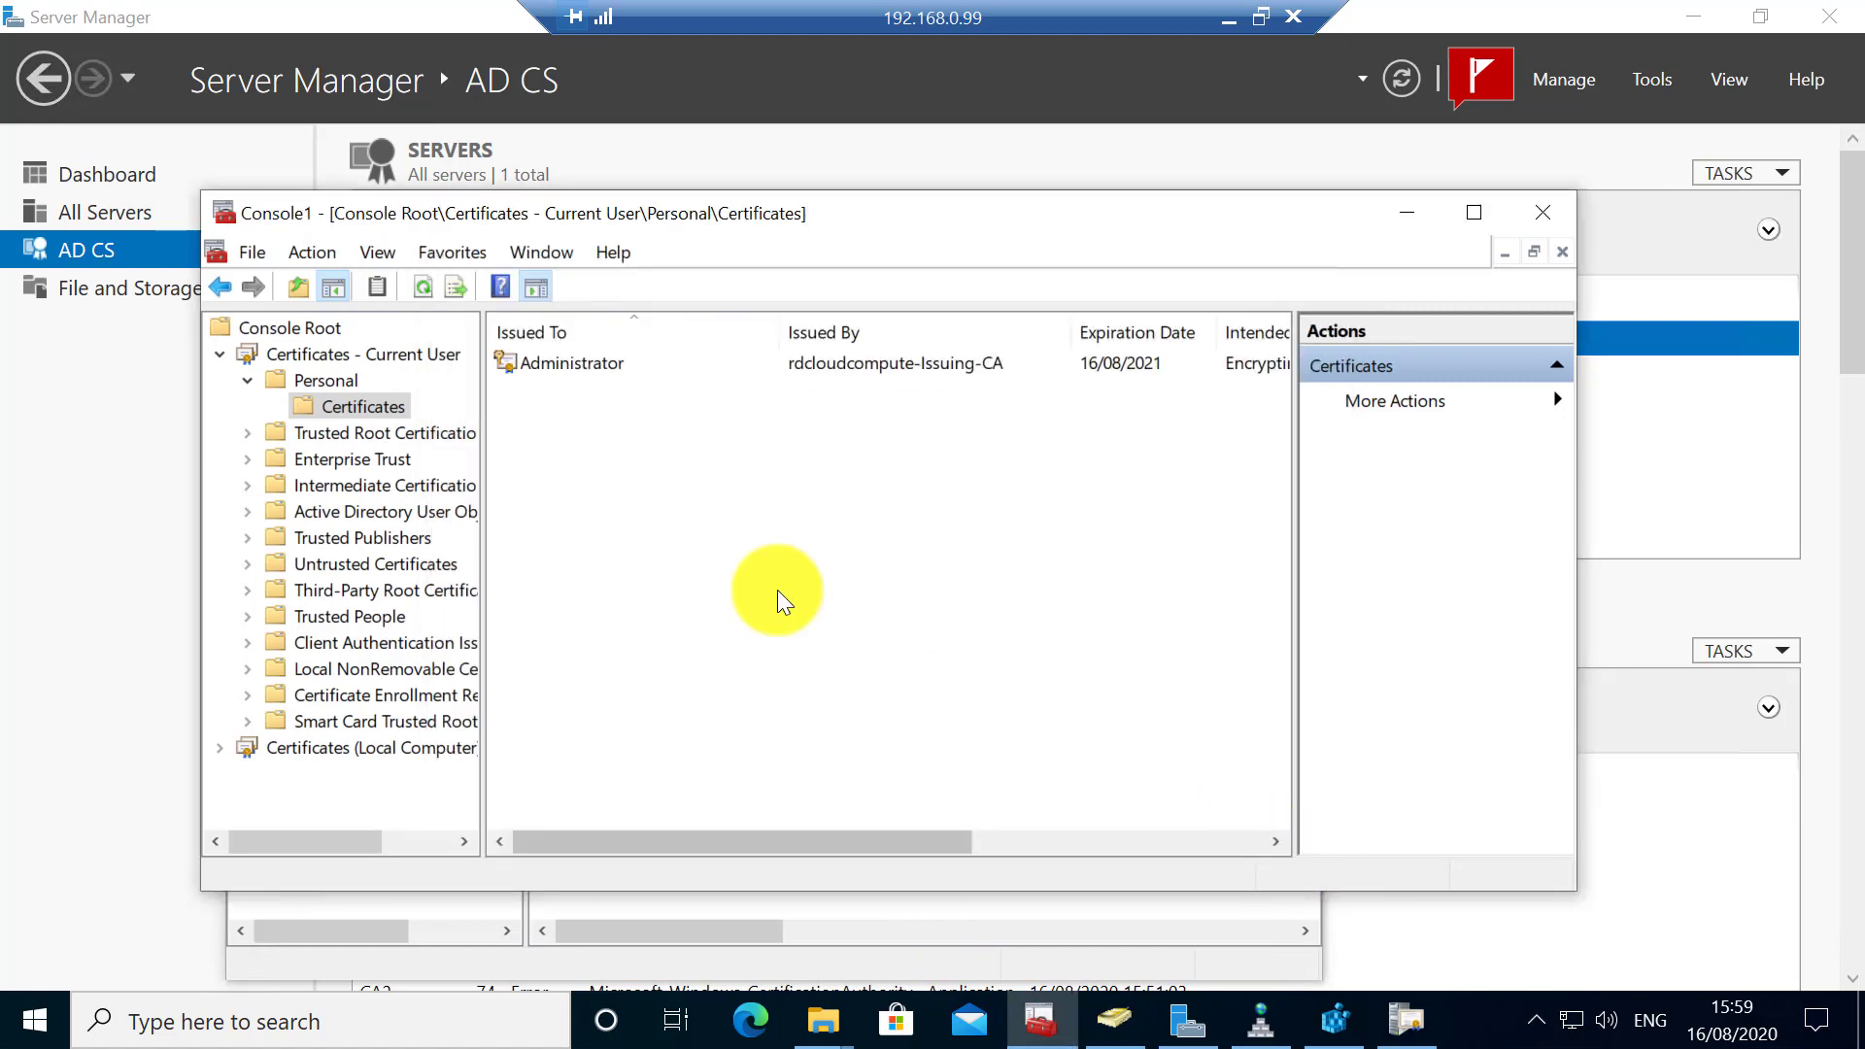
{"action": "double_click", "coordinate": [812, 362]}
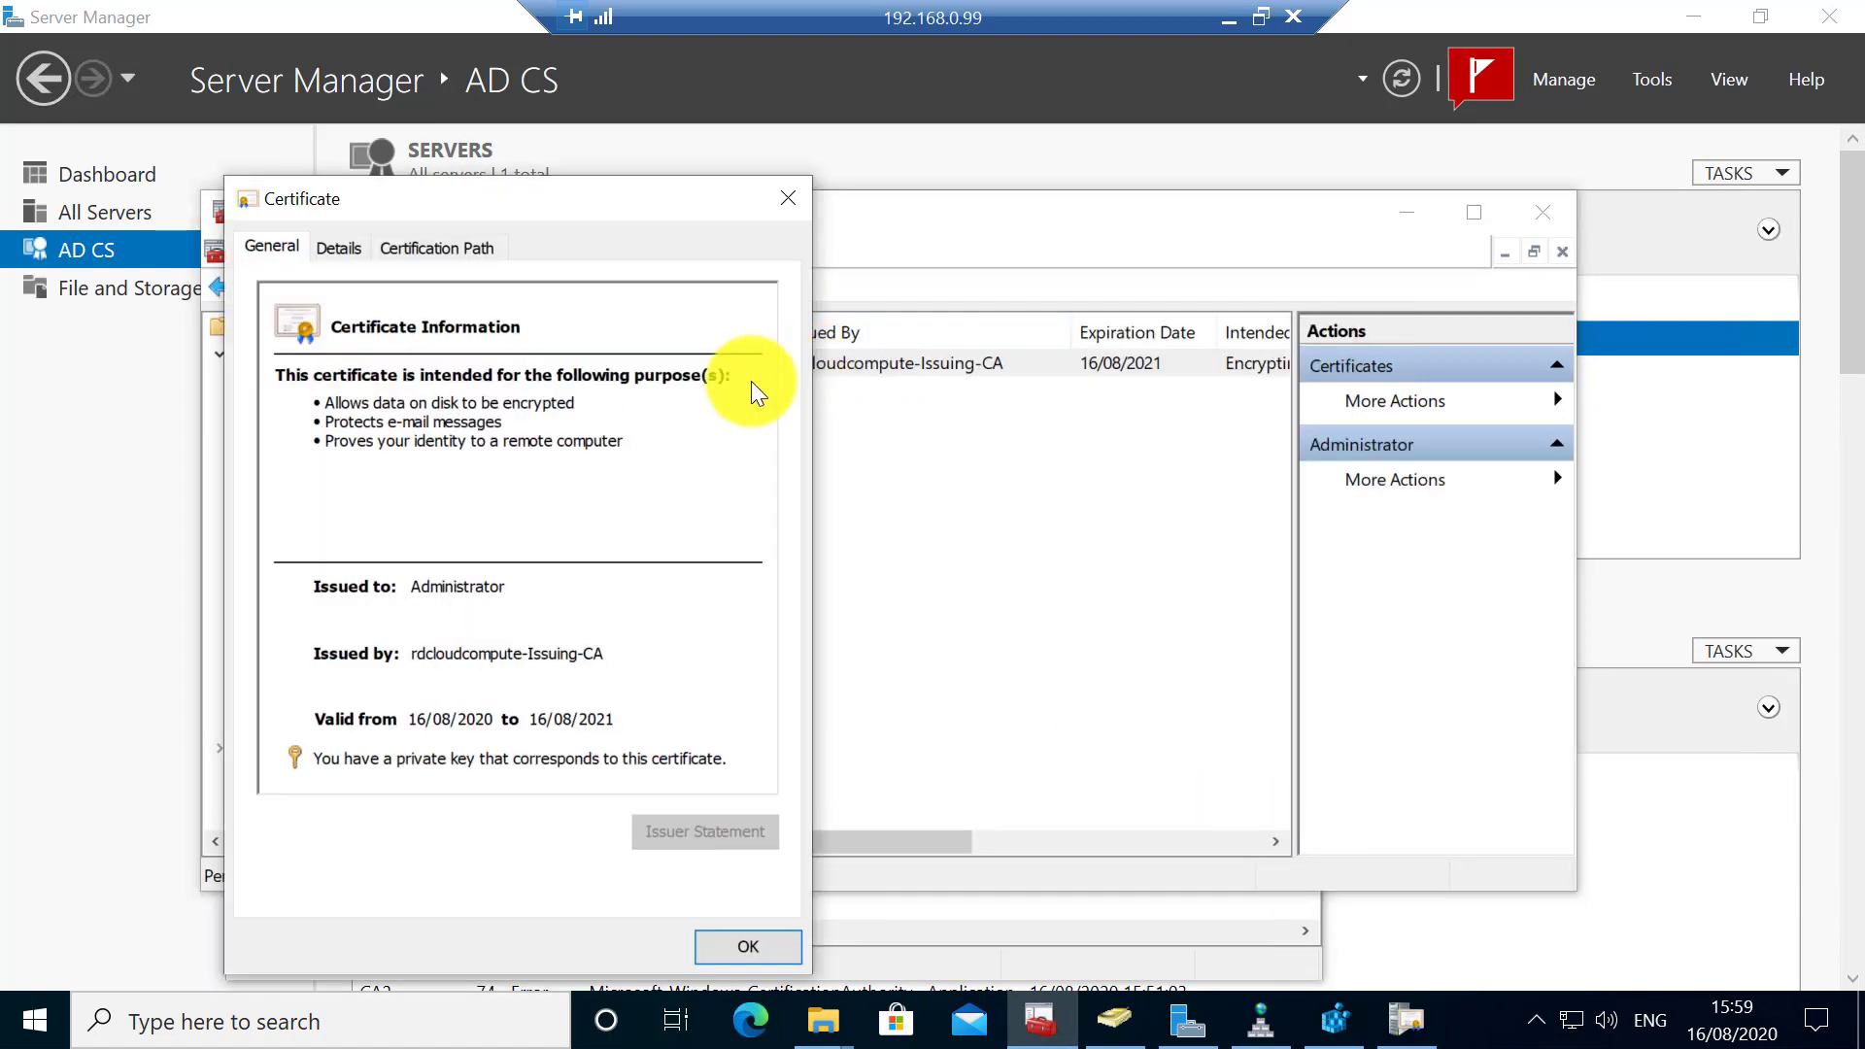
{"action": "left_click", "coordinate": [497, 250]}
{"action": "left_click", "coordinate": [429, 348]}
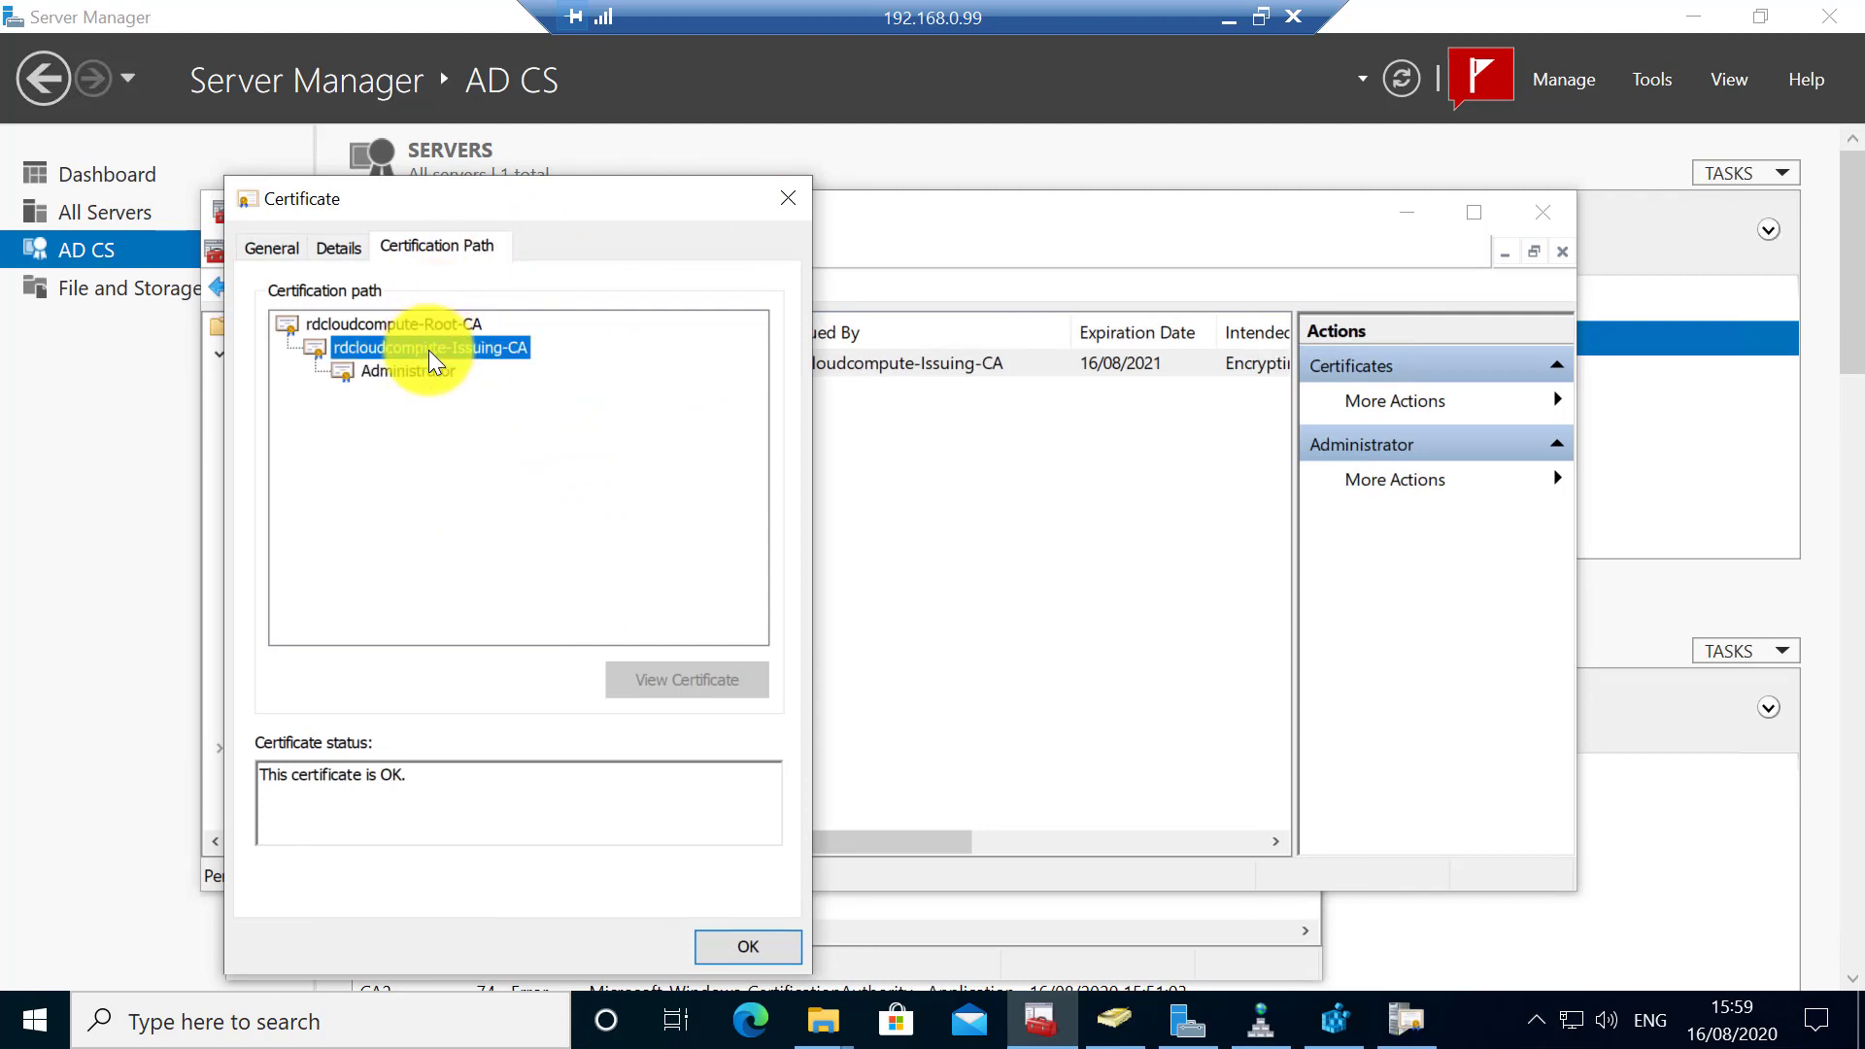
{"action": "left_click", "coordinate": [336, 248]}
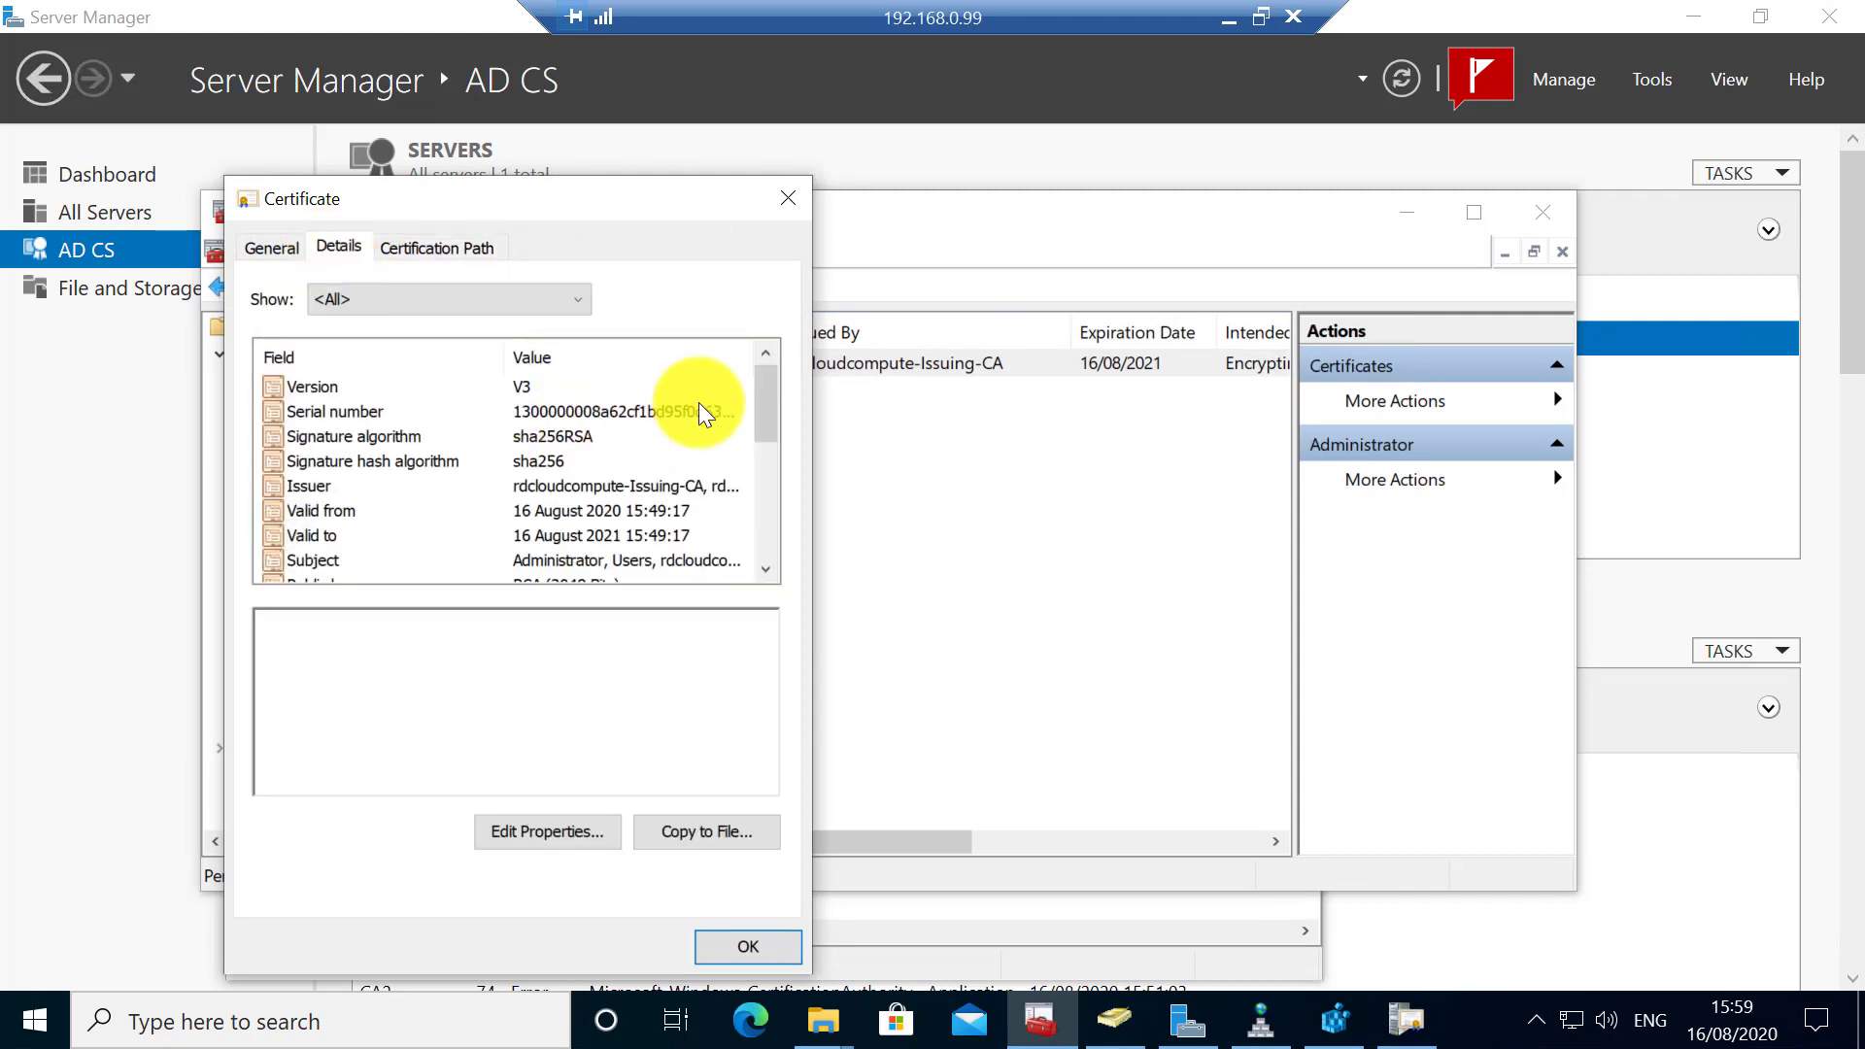
{"action": "left_click_drag", "start_coordinate": [768, 383], "coordinate": [768, 505]}
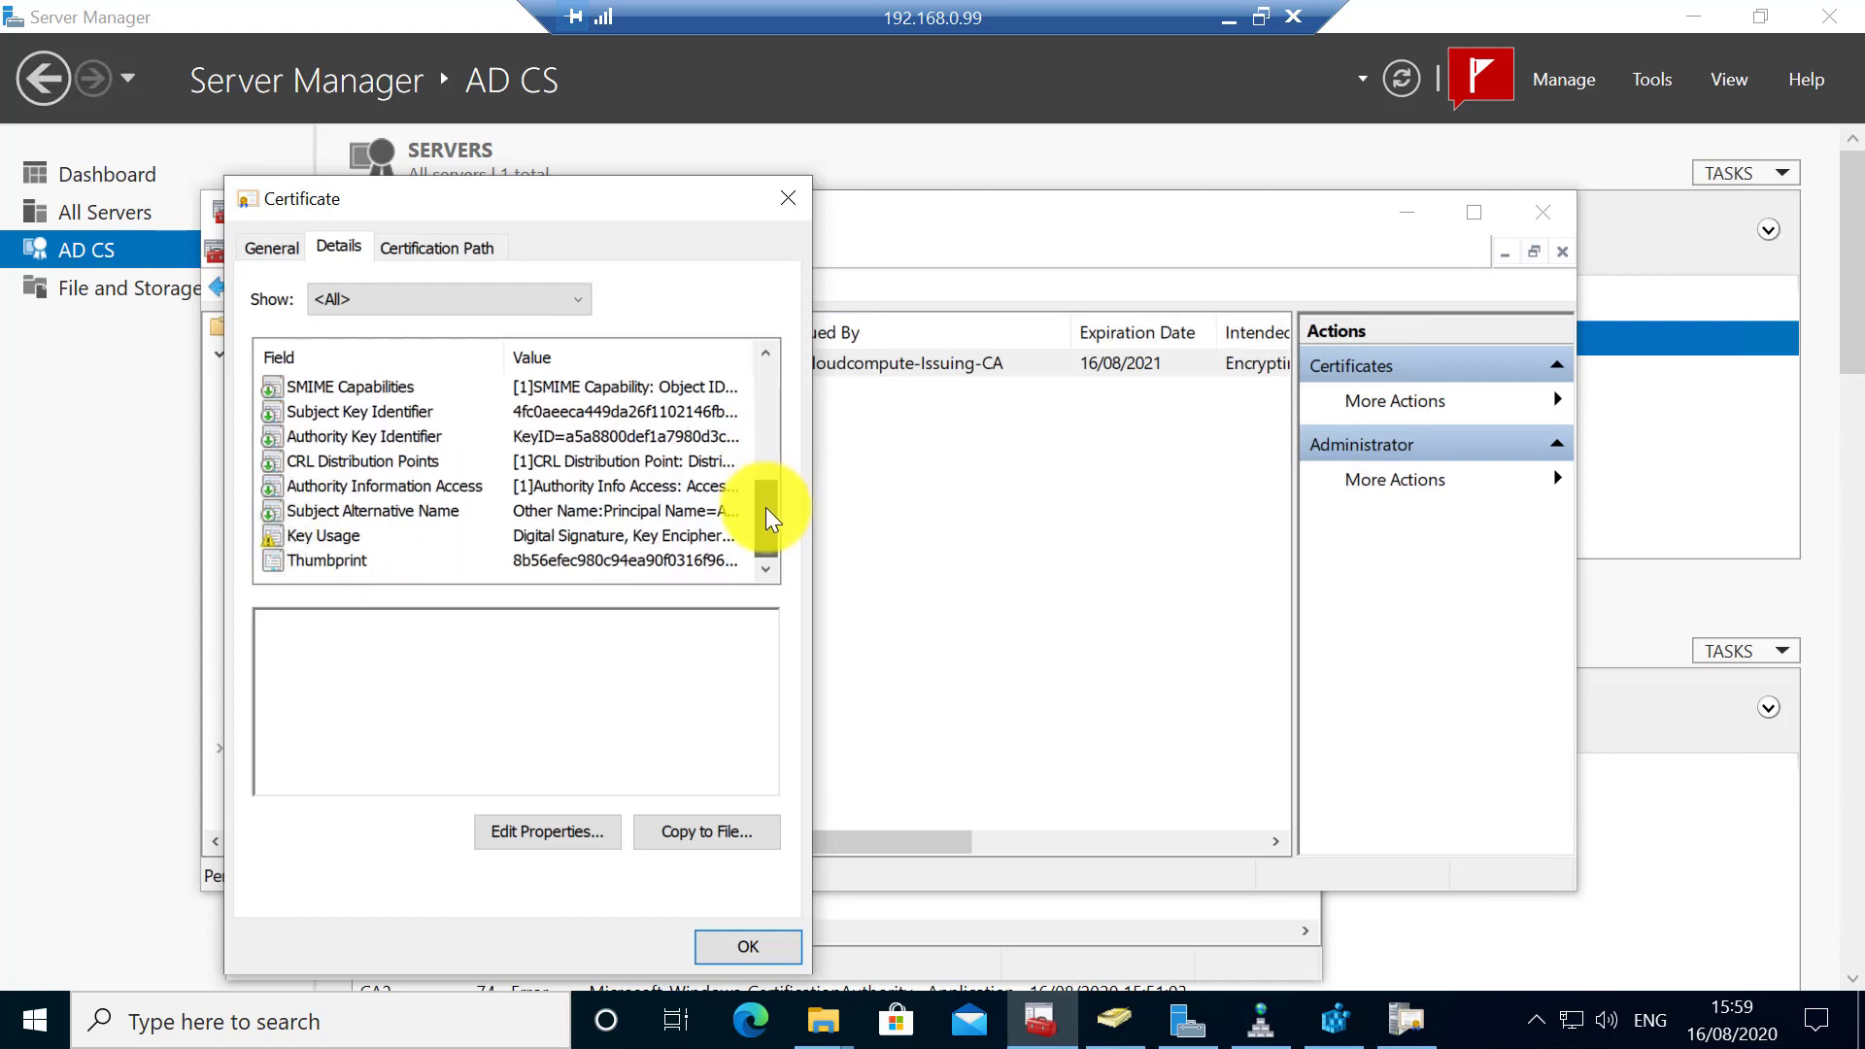
{"action": "left_click", "coordinate": [627, 482]}
{"action": "left_click", "coordinate": [623, 460]}
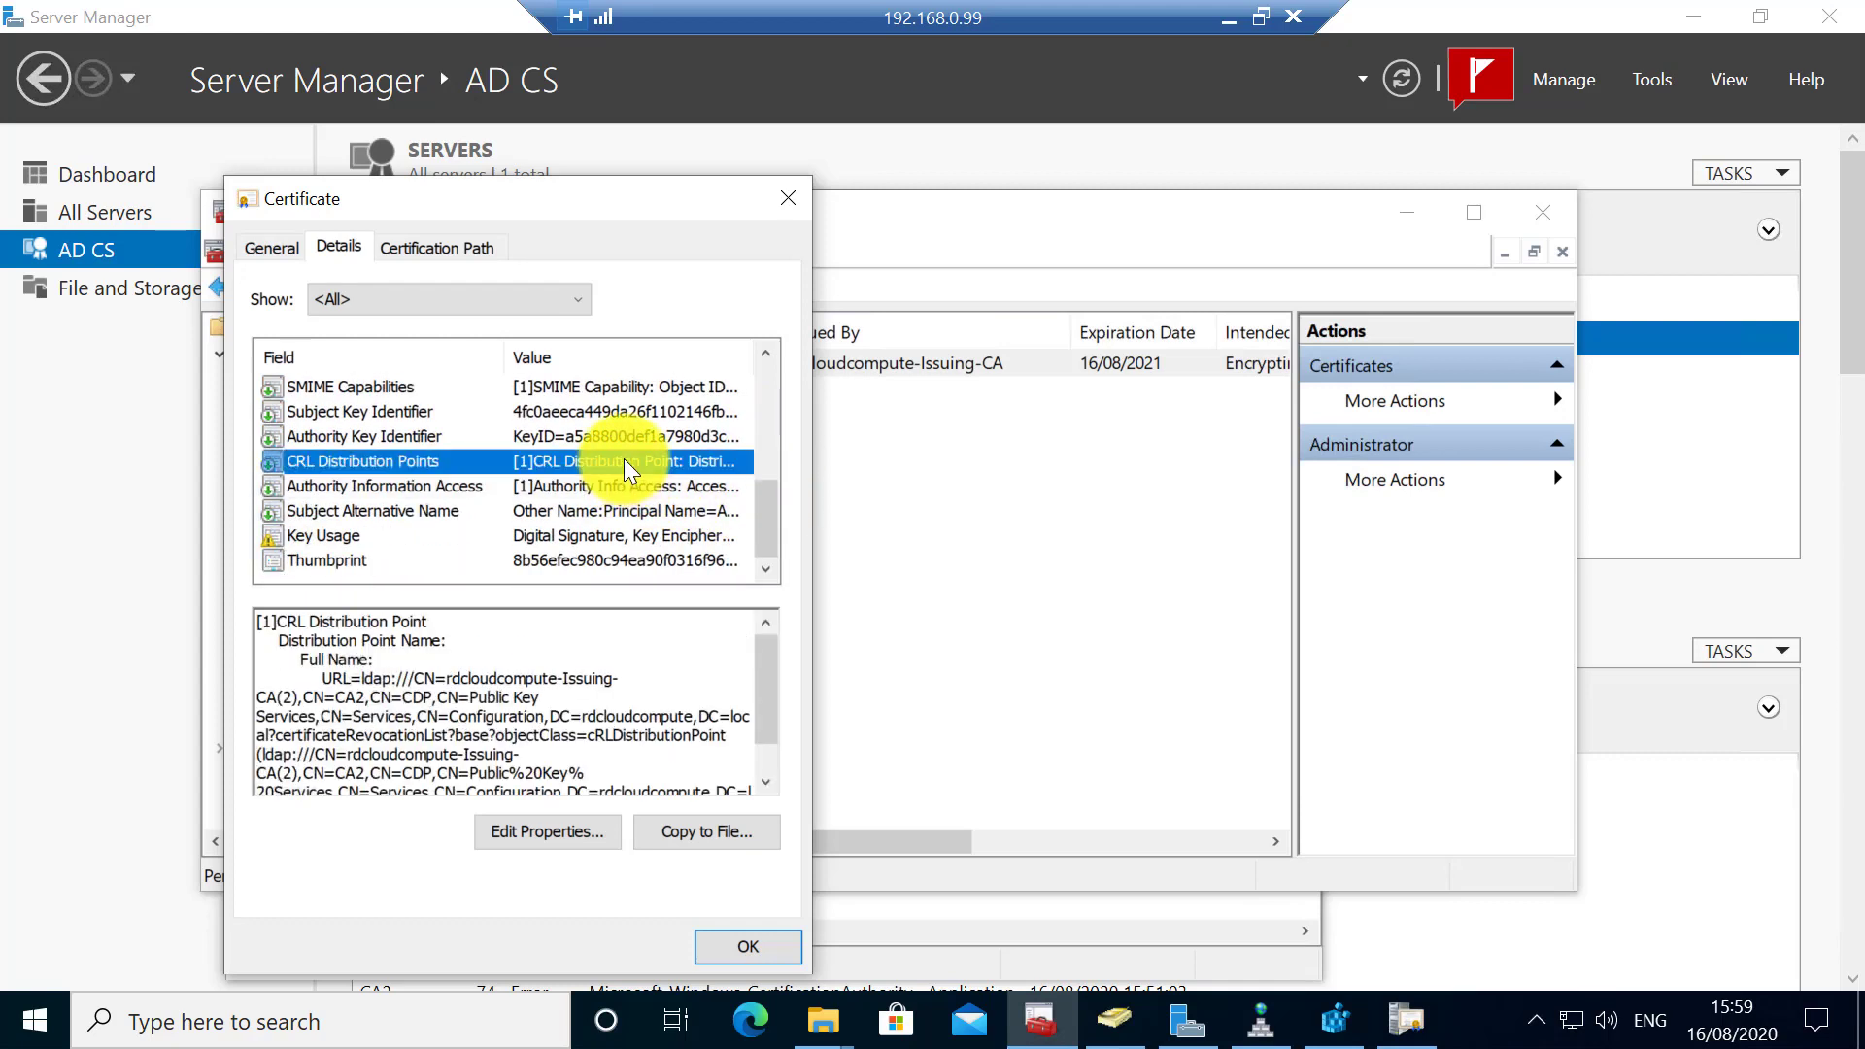
{"action": "left_click_drag", "start_coordinate": [760, 670], "coordinate": [761, 680]}
{"action": "left_click_drag", "start_coordinate": [755, 757], "coordinate": [756, 777]}
{"action": "left_click", "coordinate": [538, 486]}
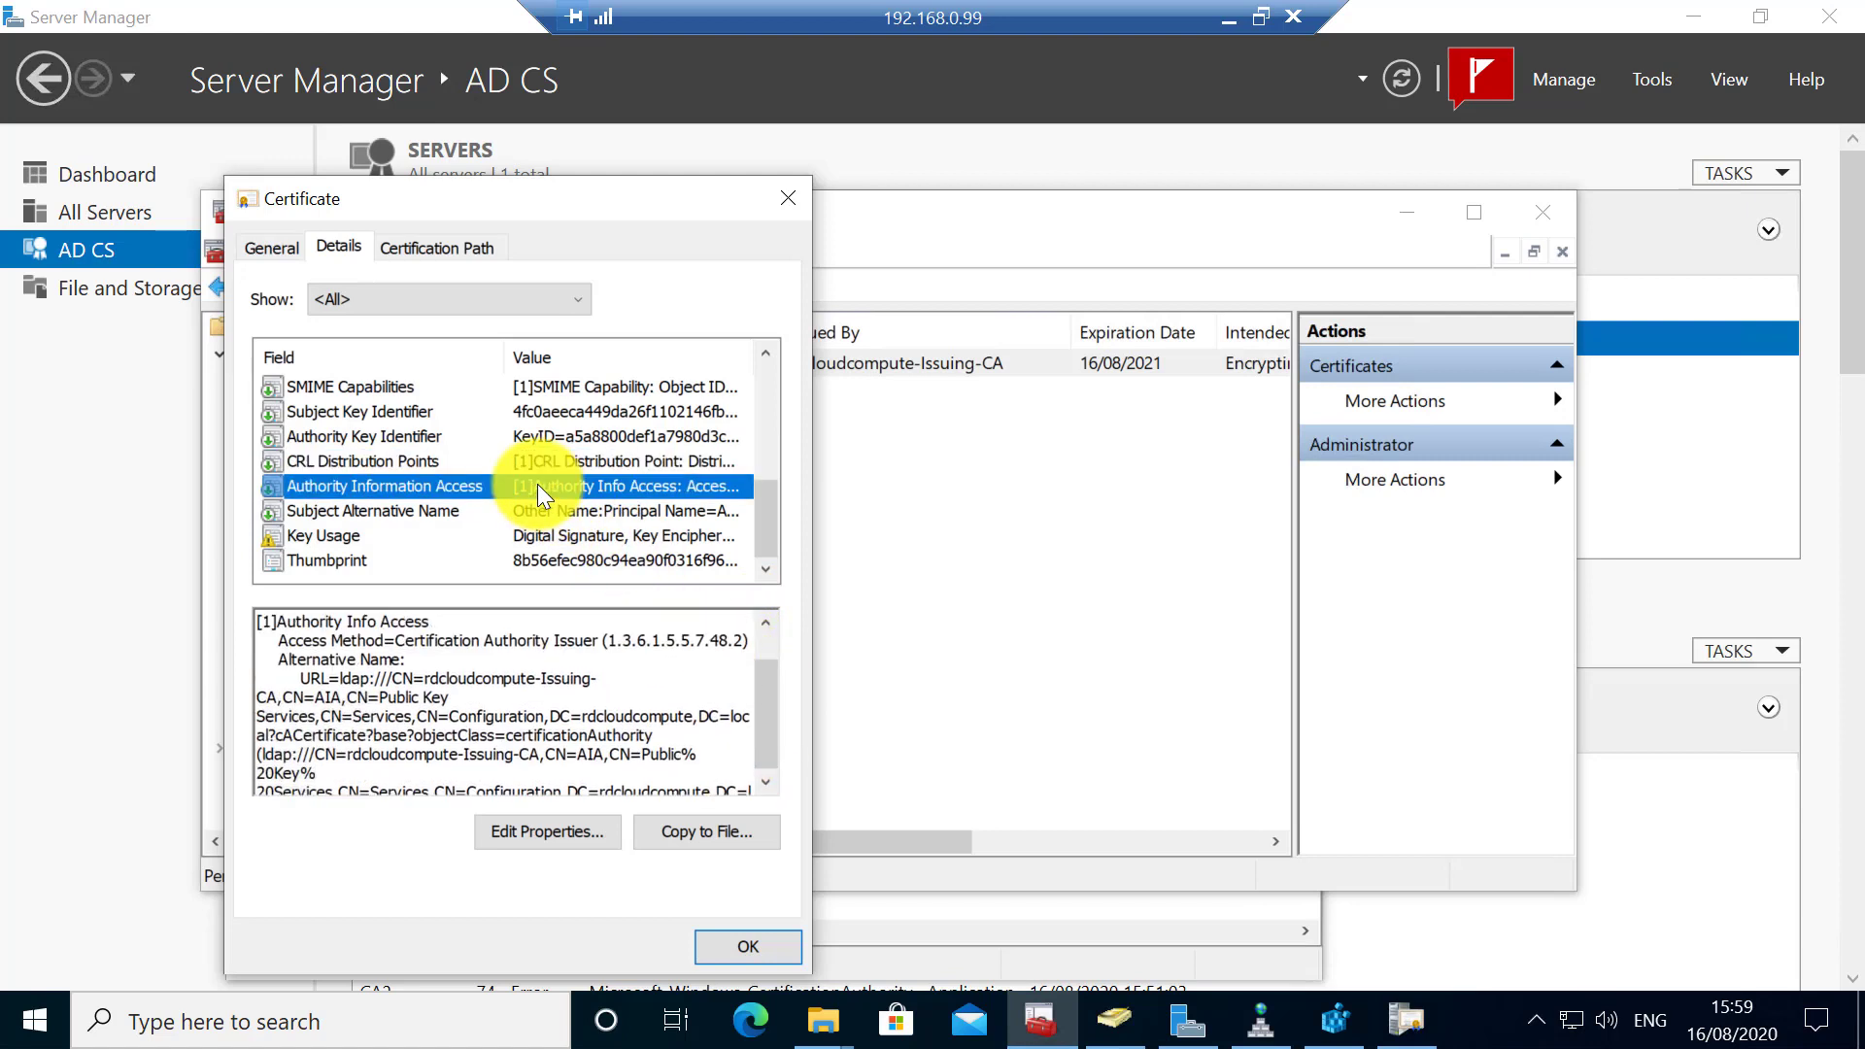
{"action": "left_click_drag", "start_coordinate": [762, 692], "coordinate": [766, 703]}
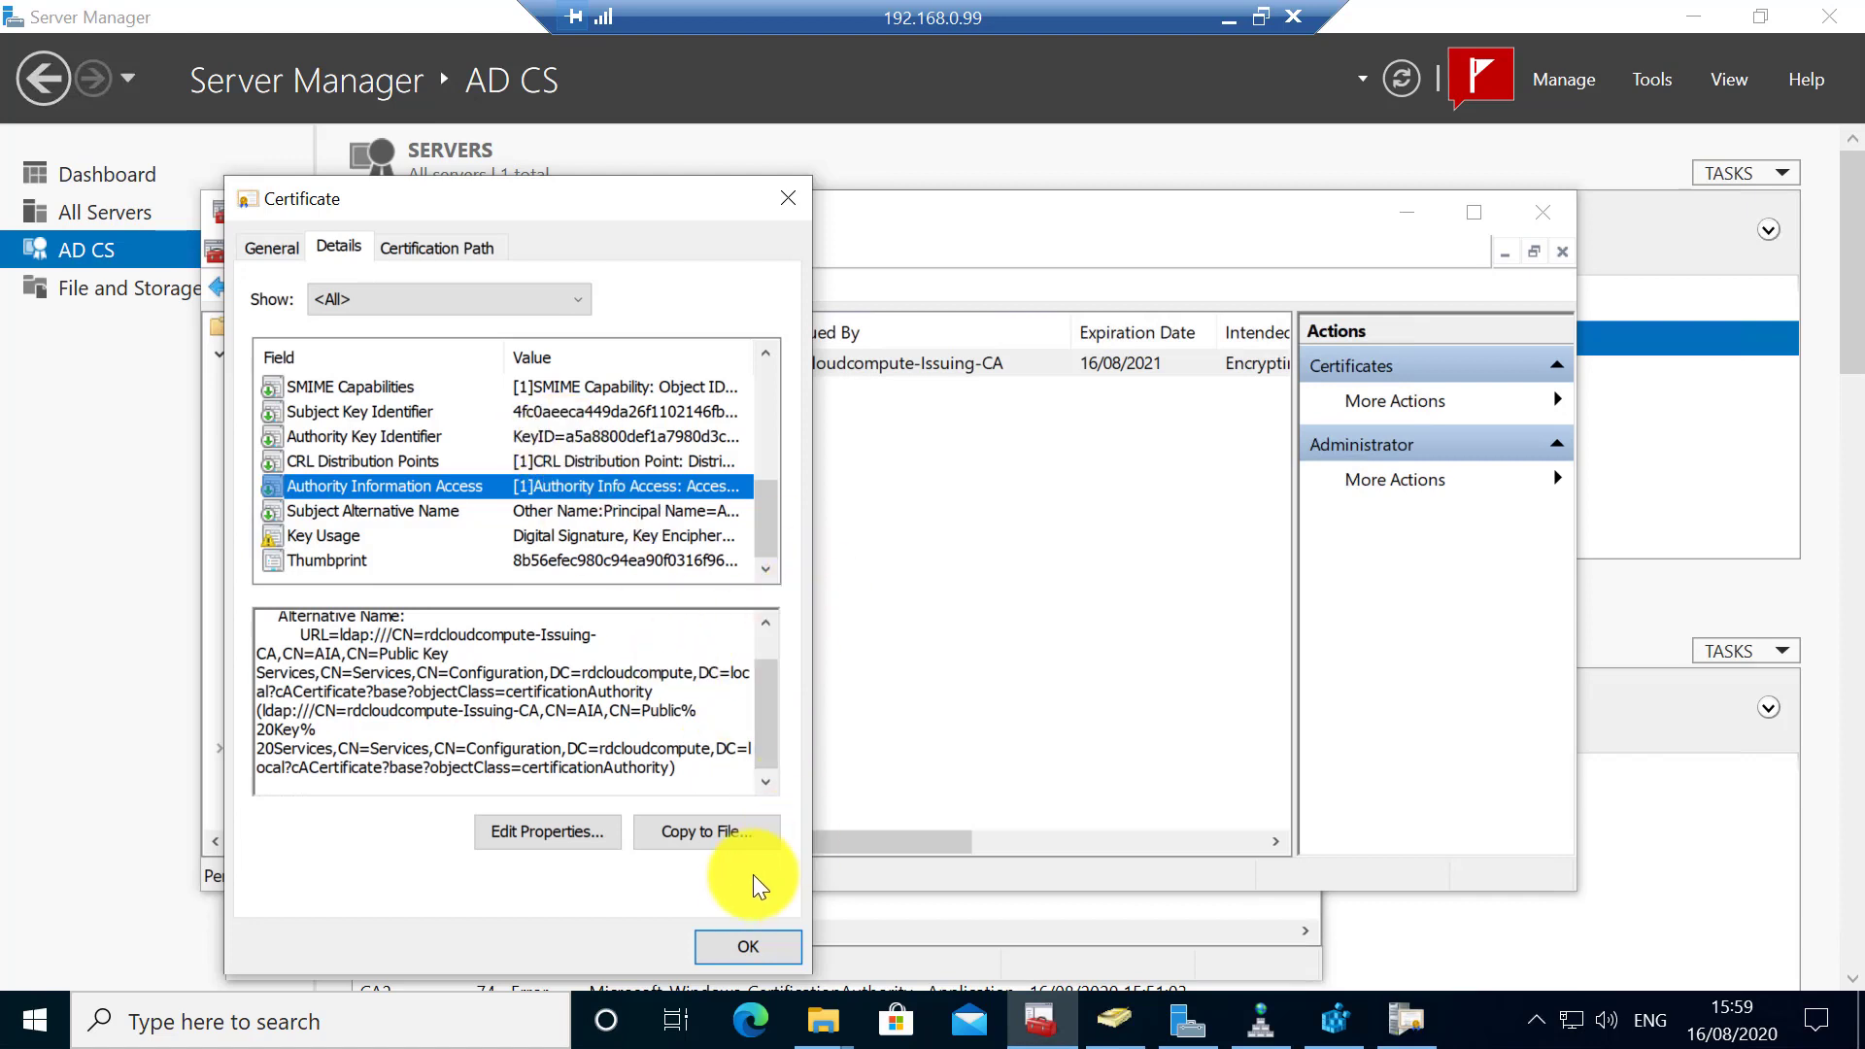
{"action": "left_click", "coordinate": [748, 946]}
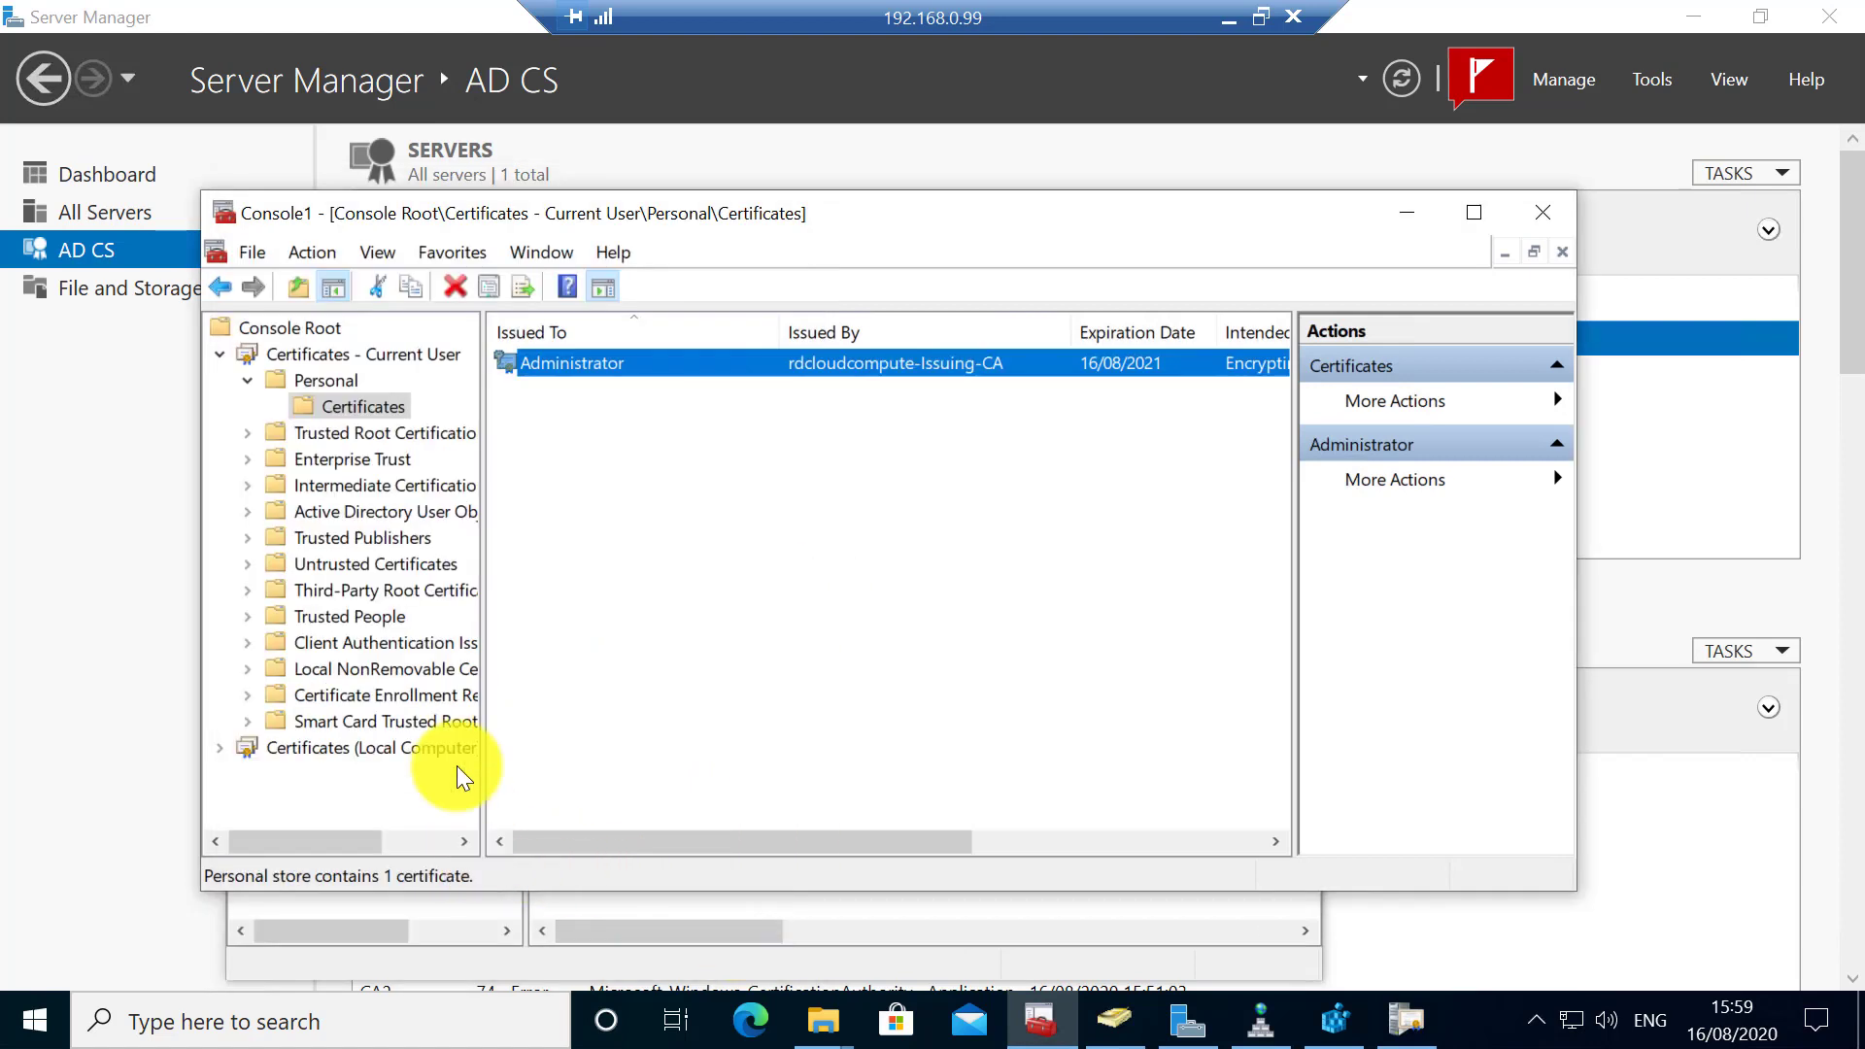